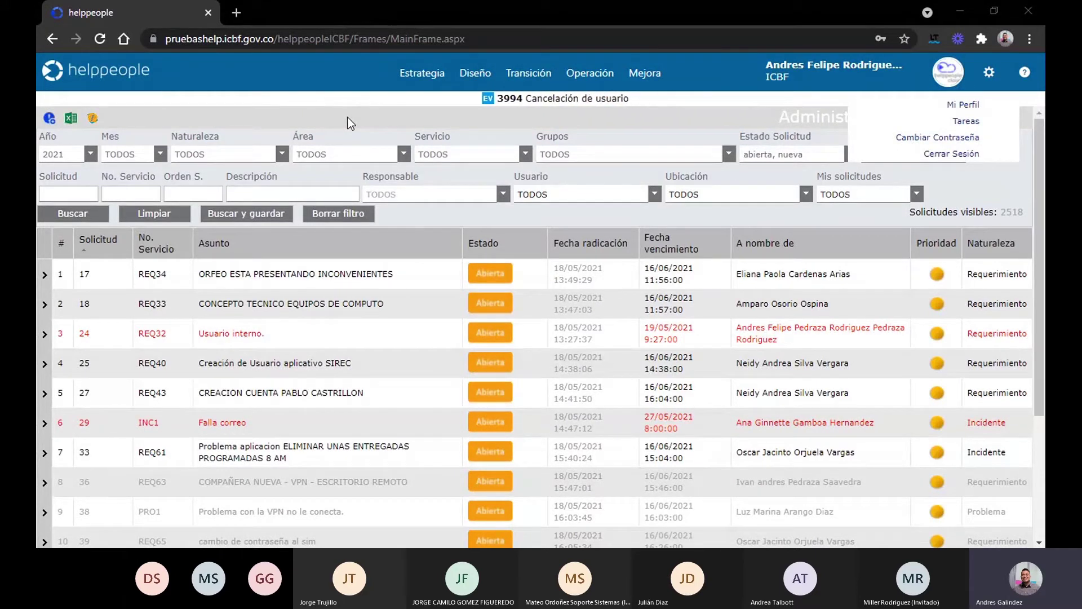
# Open the Portafolio De Servicios module and bring up a blank record for a new service
pyautogui.moveTo(431, 78)
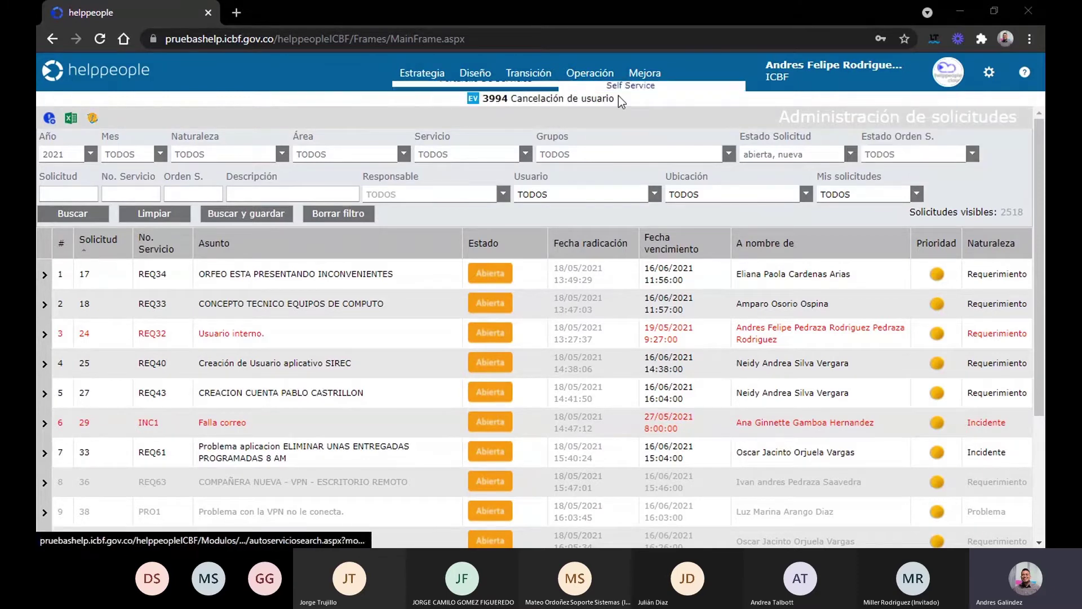
pyautogui.moveTo(702, 100)
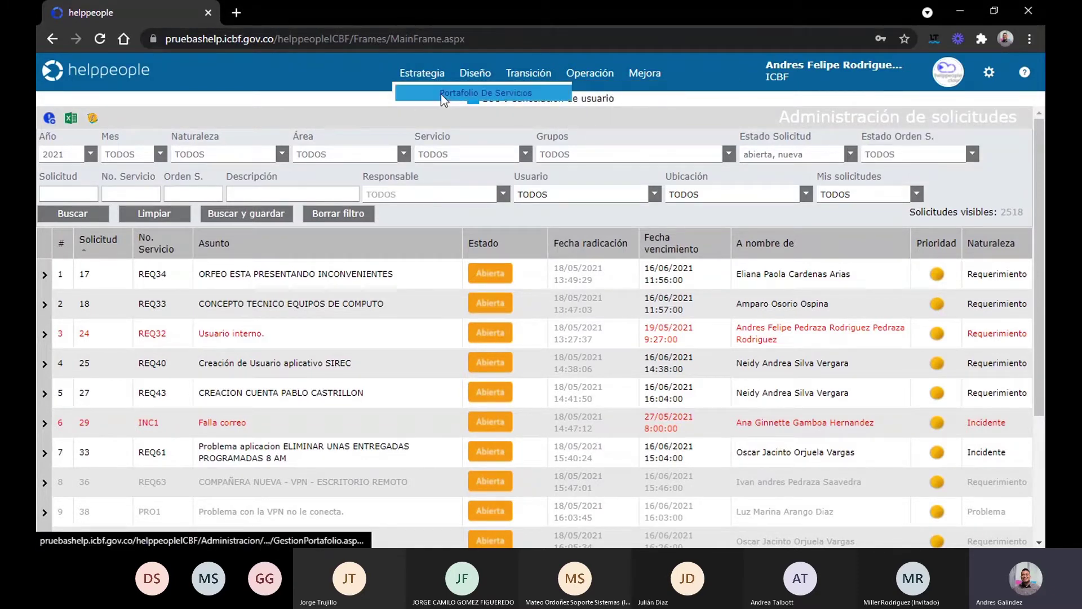
pyautogui.click(430, 92)
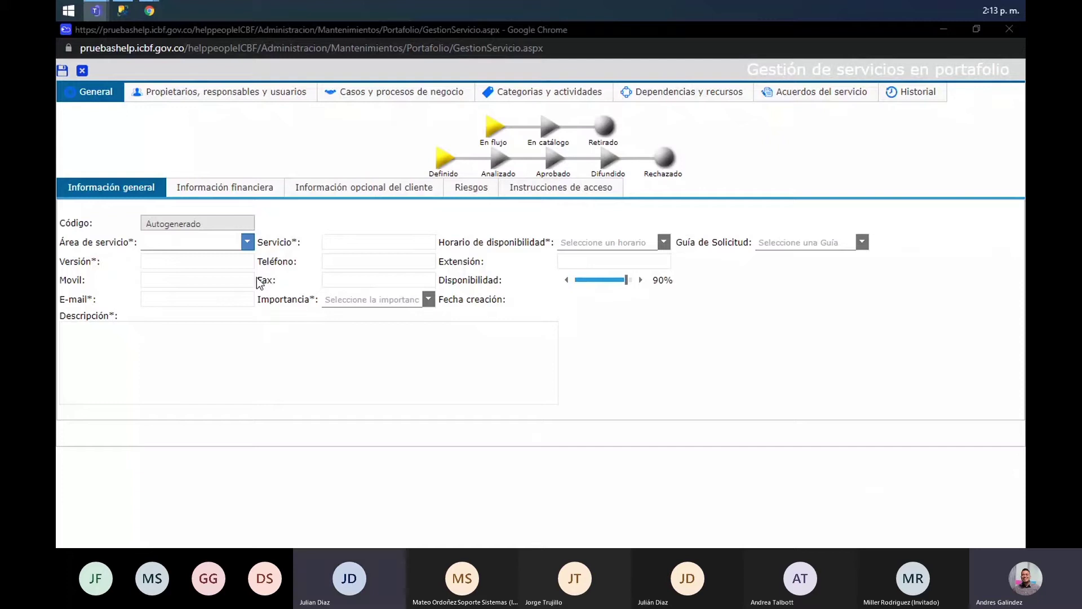
# Review the new service's Área de servicio and Servicio fields and its Categorías y actividades section, then return to the General section
pyautogui.click(231, 239)
pyautogui.moveTo(232, 239); pyautogui.dragTo(303, 243)
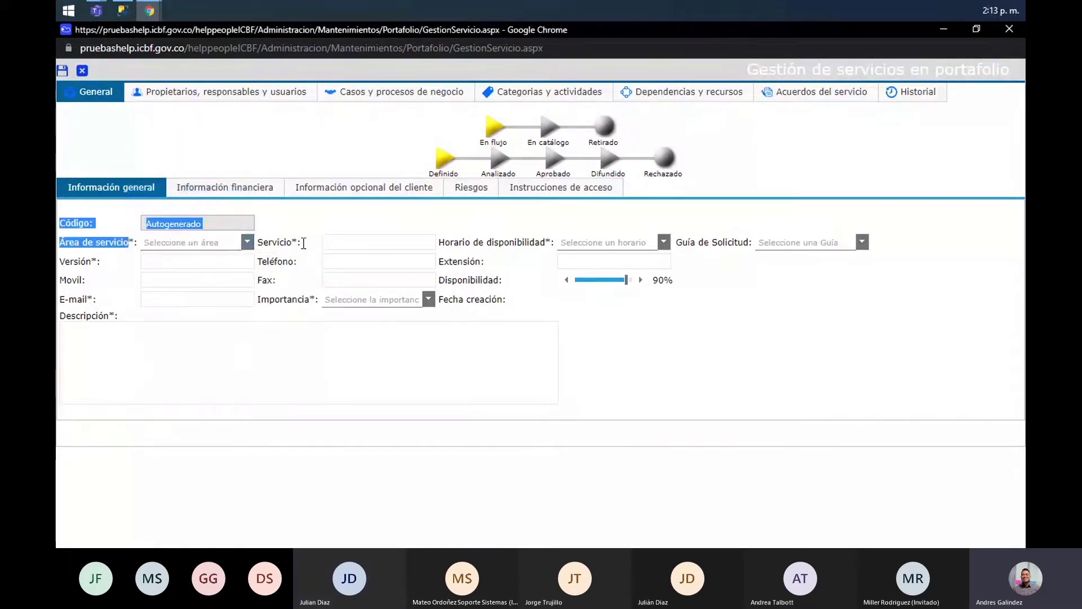
pyautogui.click(304, 243)
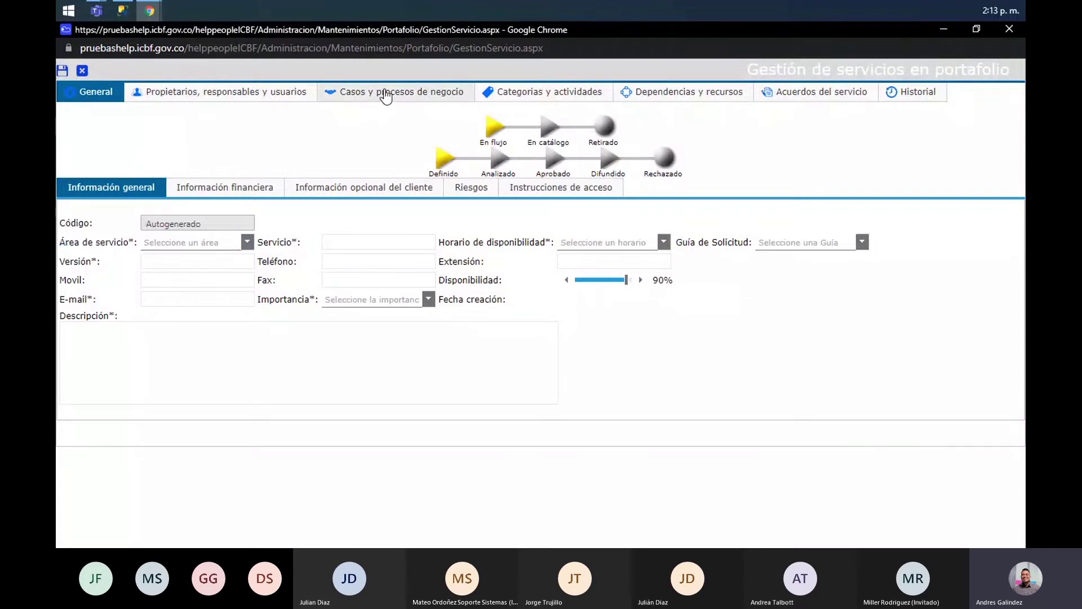
pyautogui.click(541, 92)
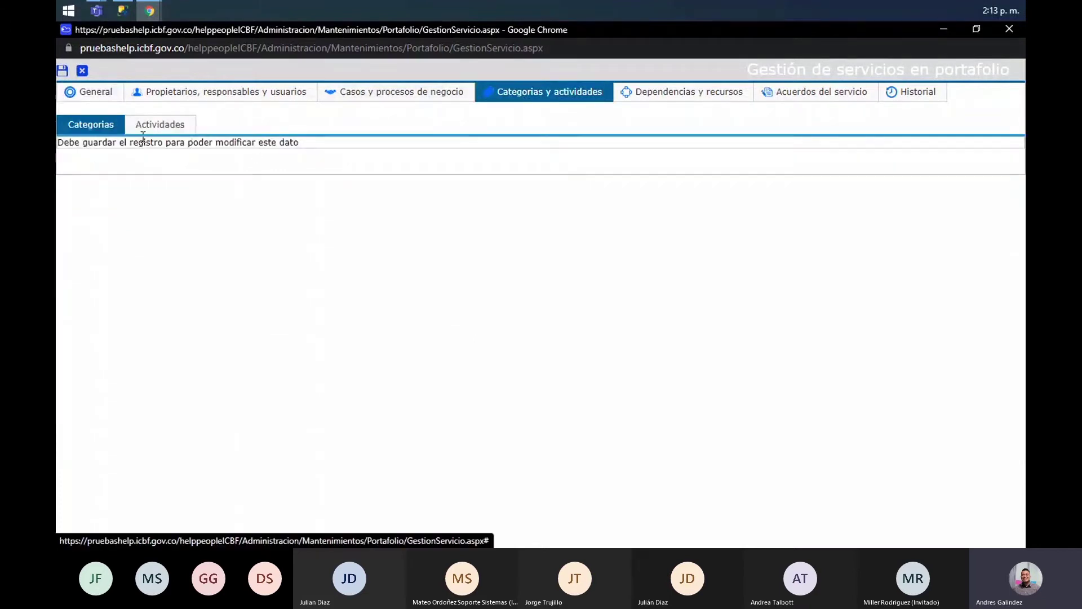
pyautogui.click(95, 97)
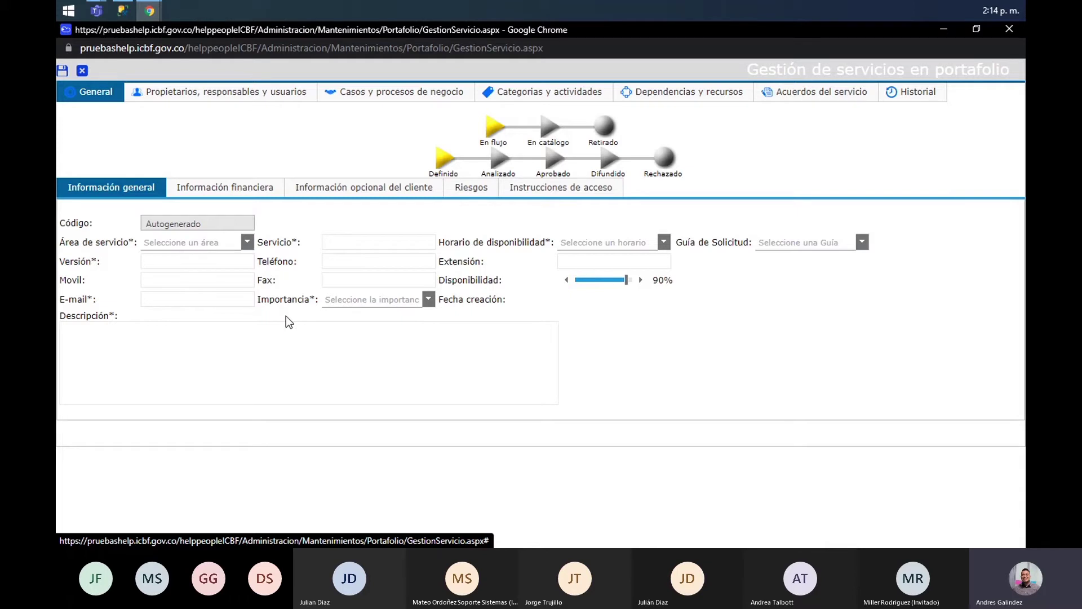
# Set the new service's Área de servicio to Gestión Software
pyautogui.moveTo(134, 242); pyautogui.dragTo(65, 242)
pyautogui.click(248, 244)
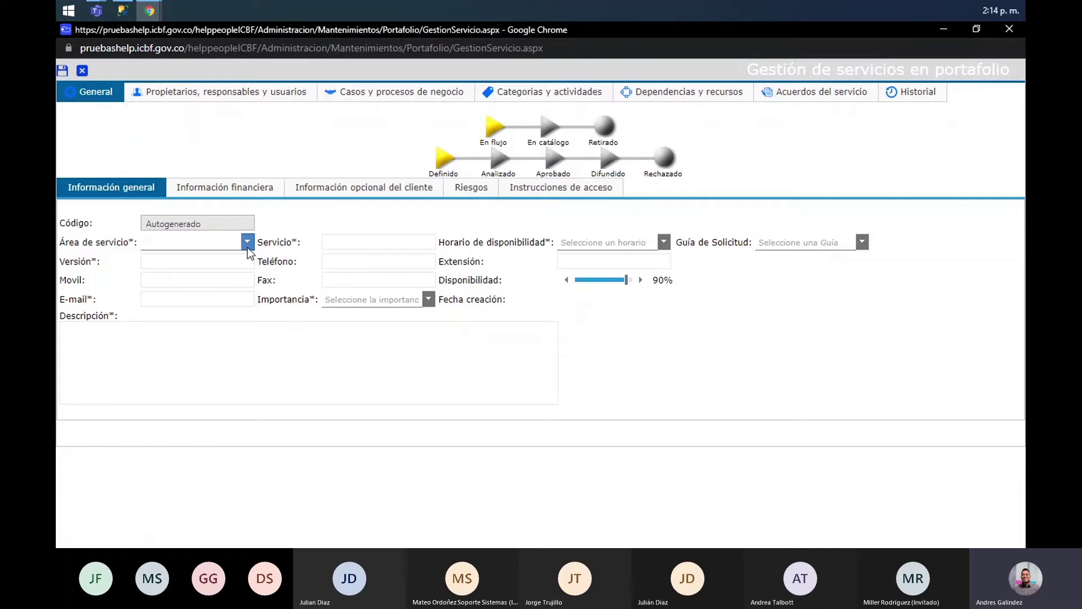
pyautogui.click(232, 246)
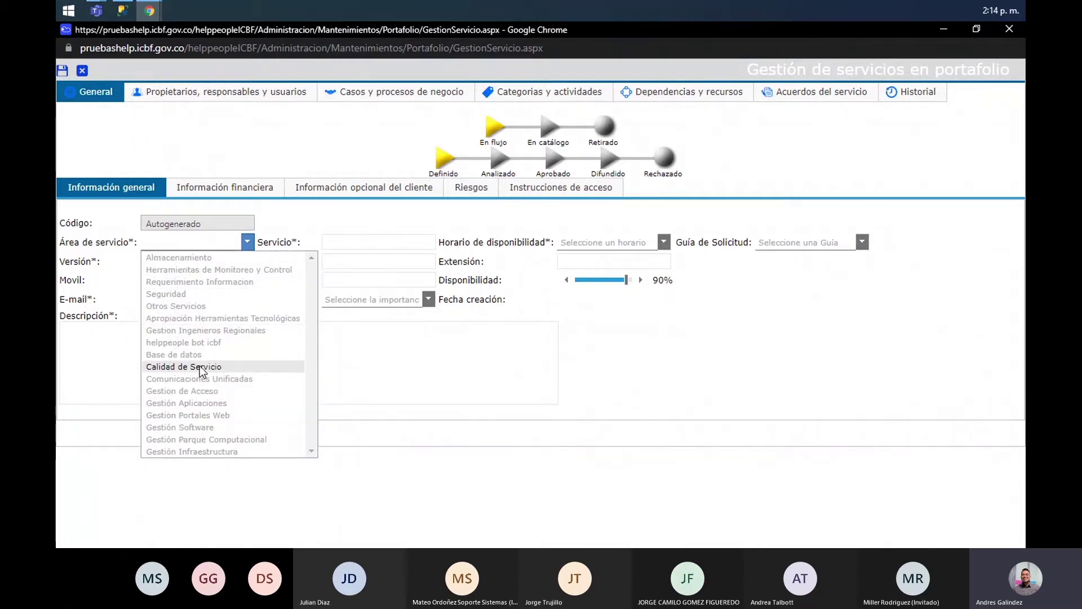
pyautogui.click(213, 428)
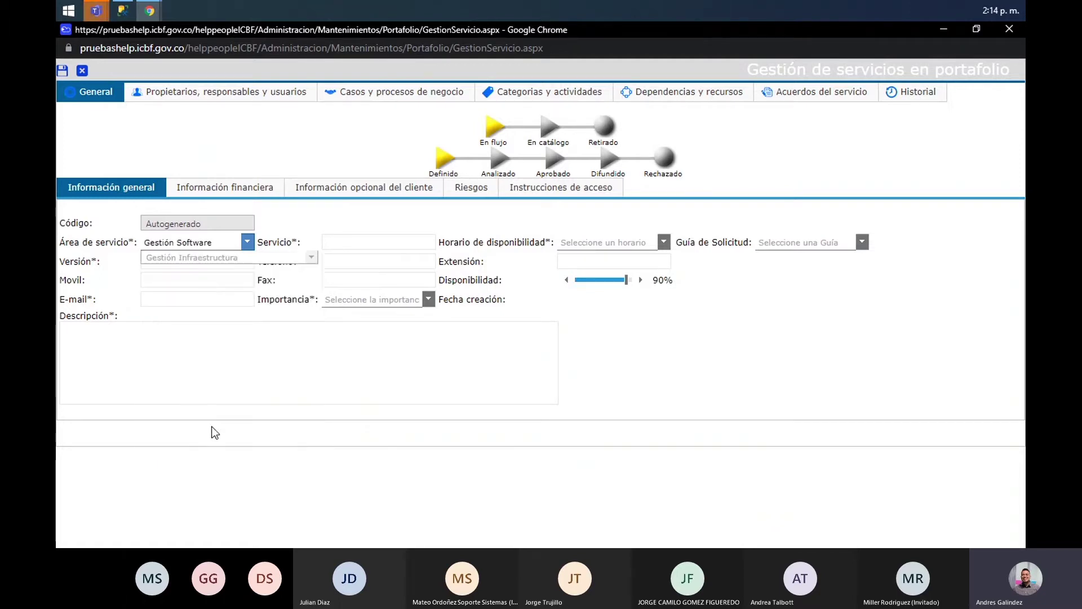
# Examine the Servicio name suggestions and the list of available service areas without changing either field
pyautogui.click(366, 244)
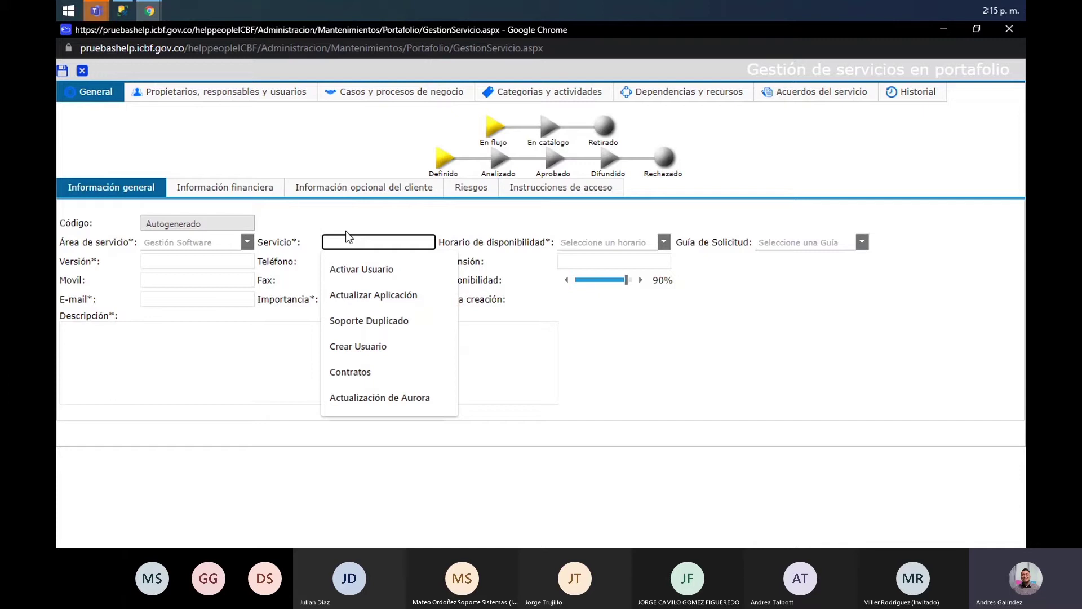
pyautogui.click(190, 248)
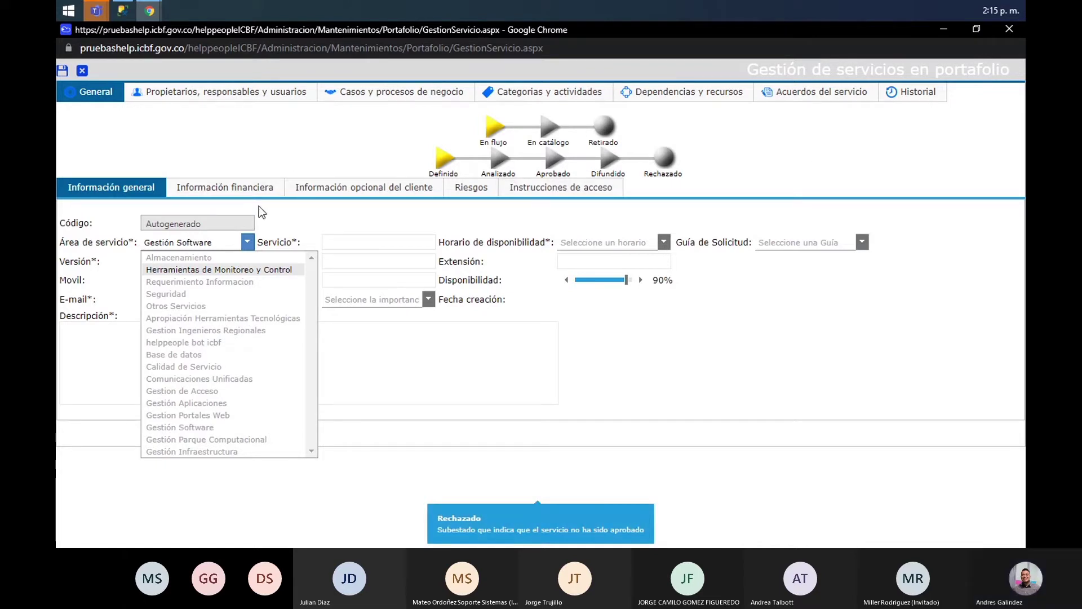
pyautogui.click(286, 215)
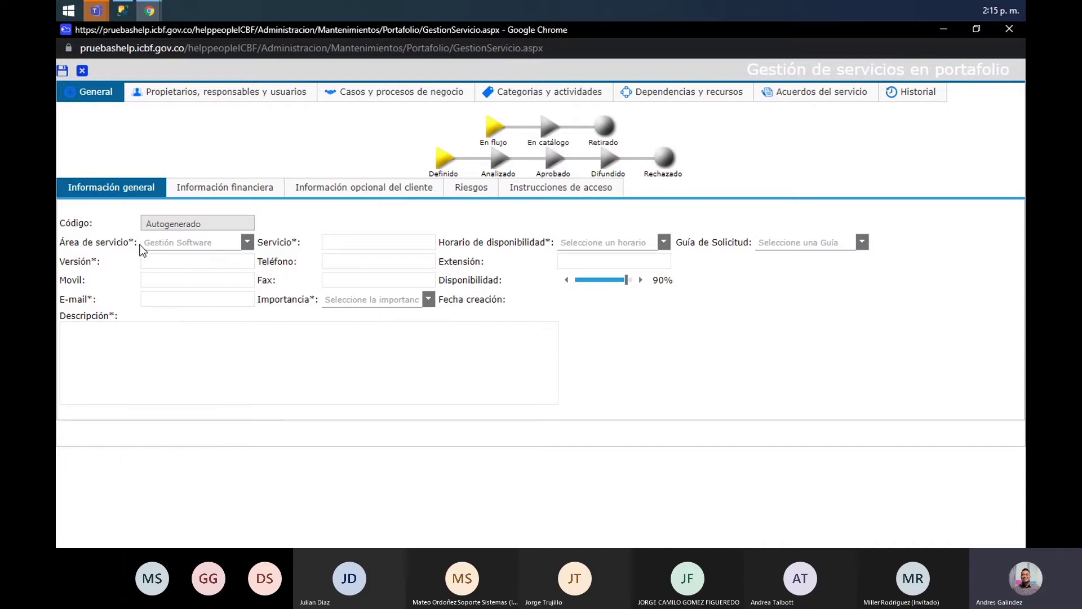
pyautogui.moveTo(138, 244); pyautogui.dragTo(59, 243)
pyautogui.moveTo(302, 246); pyautogui.dragTo(266, 248)
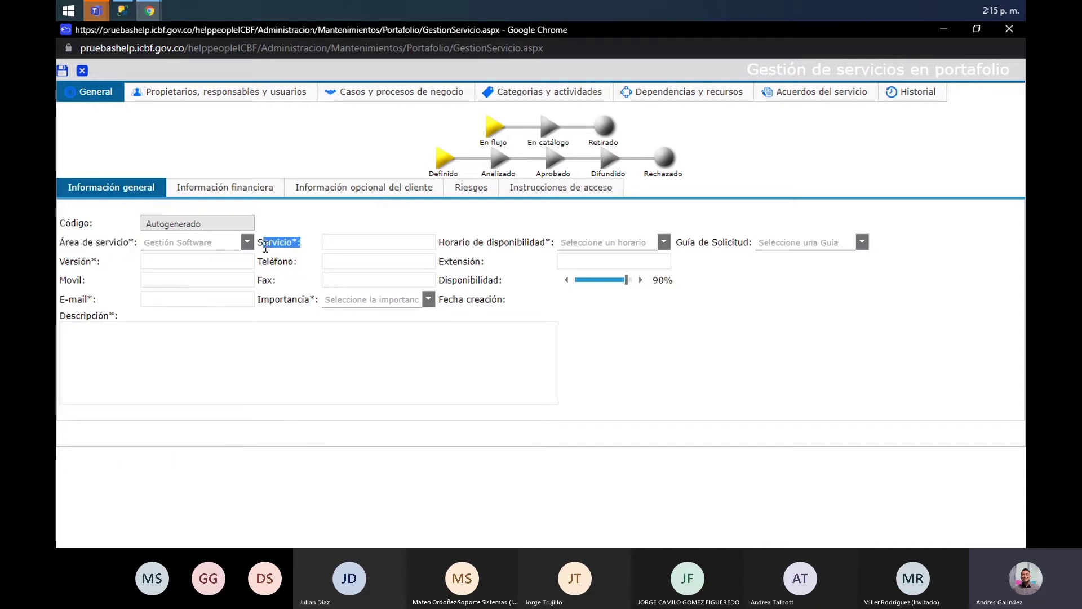
# Examine the Versión field suggestions and the descriptions of the service's life-cycle states and substates
pyautogui.click(205, 262)
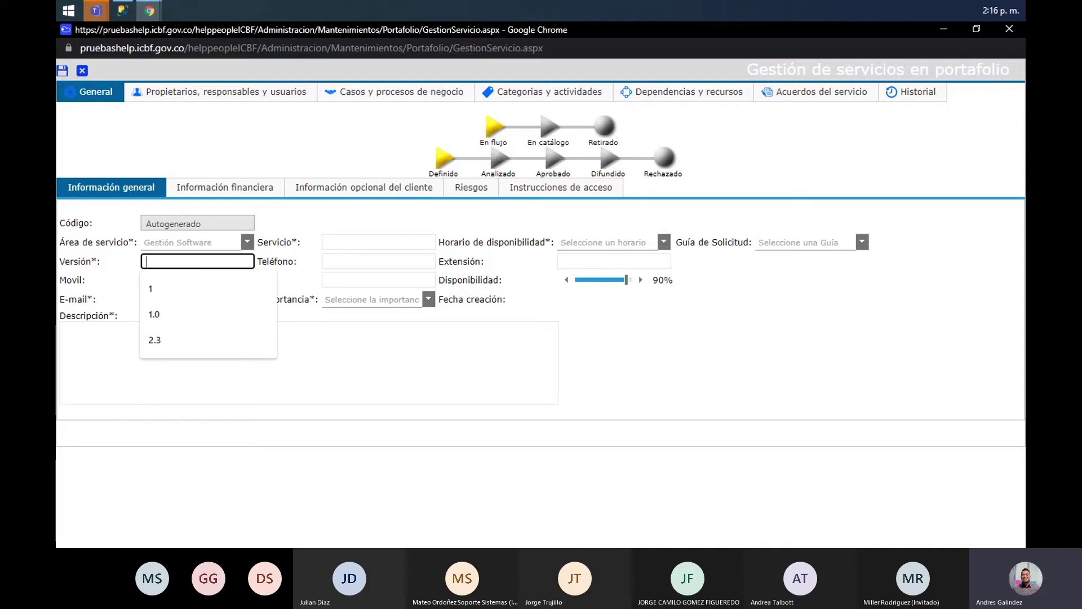
pyautogui.click(224, 257)
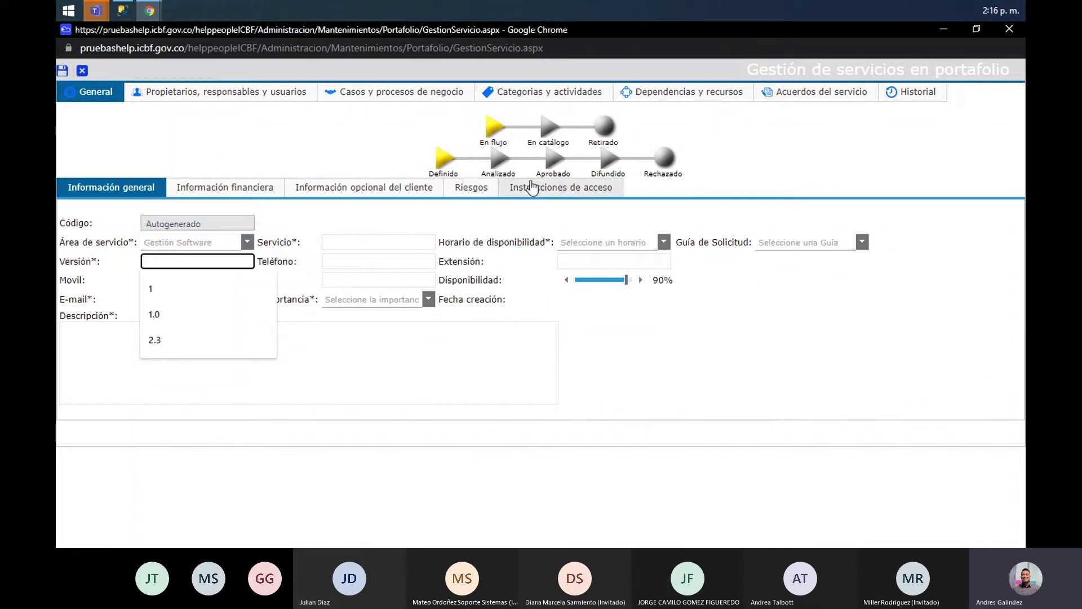
pyautogui.moveTo(553, 130)
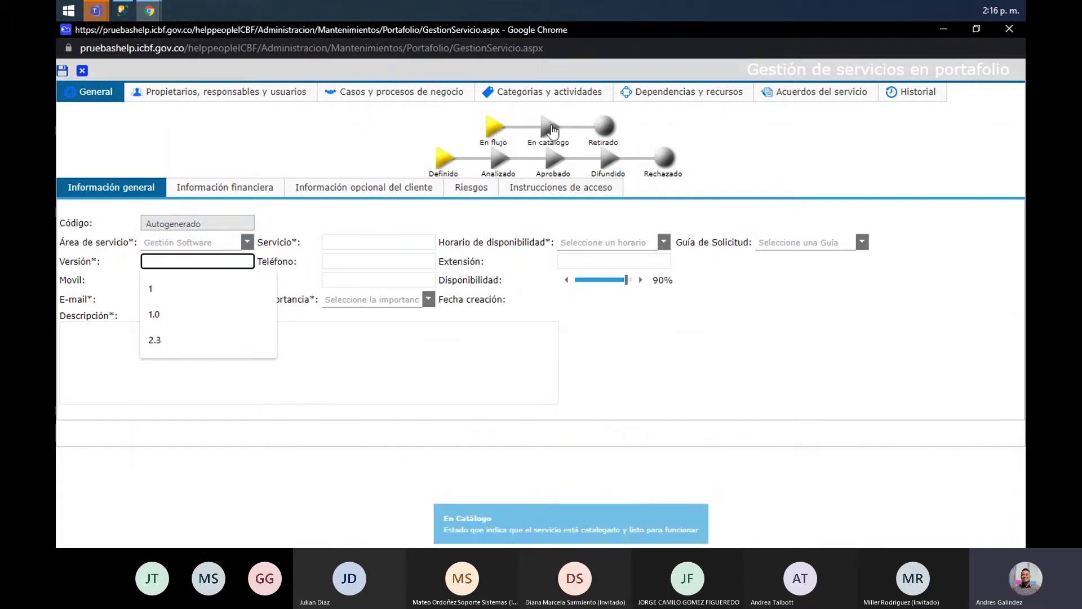
pyautogui.moveTo(496, 138)
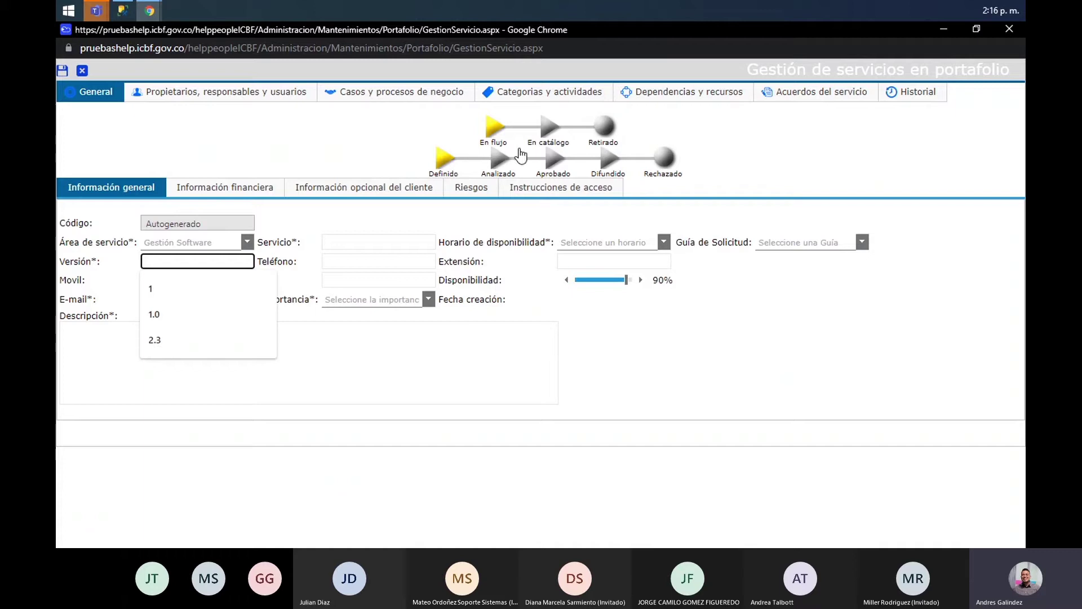
pyautogui.moveTo(520, 159)
pyautogui.moveTo(613, 160)
pyautogui.moveTo(676, 164)
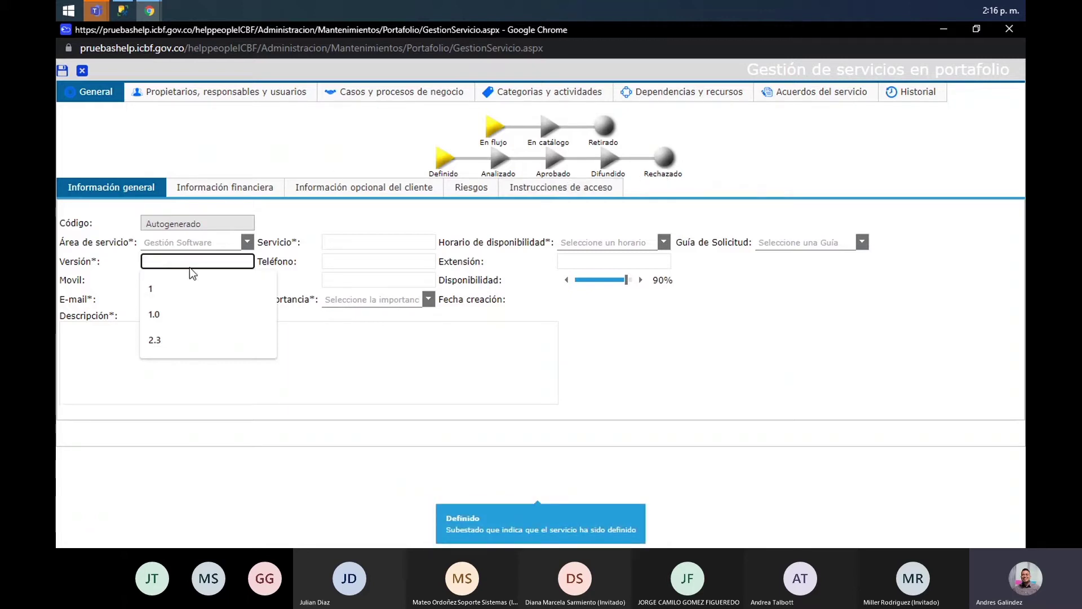
pyautogui.click(110, 271)
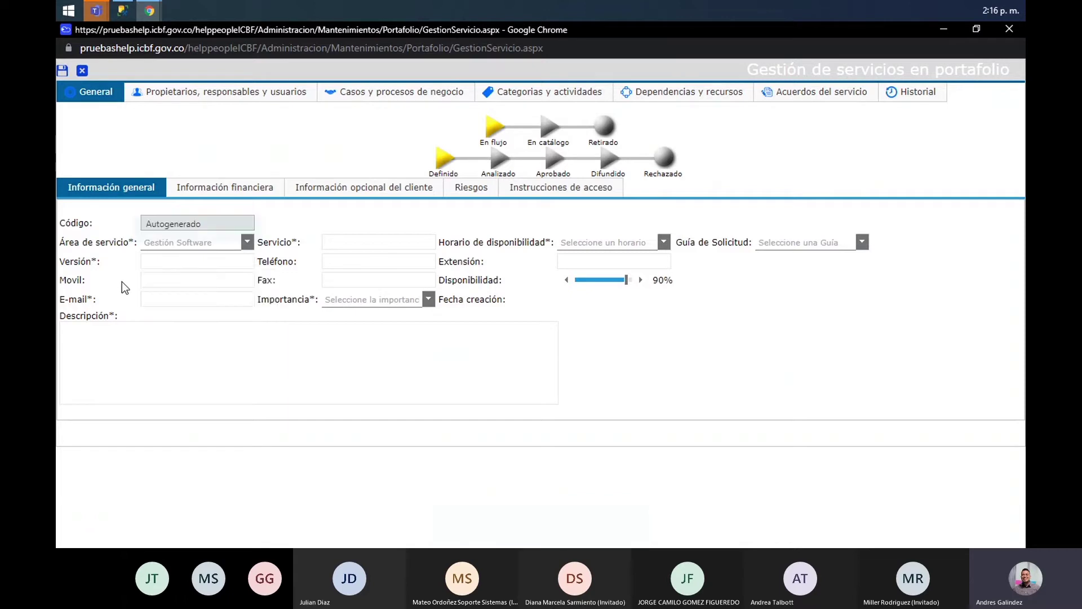
# Review the Movil, E-mail, Descripción, Teléfono and Fax fields and the available Importancia levels
pyautogui.click(165, 287)
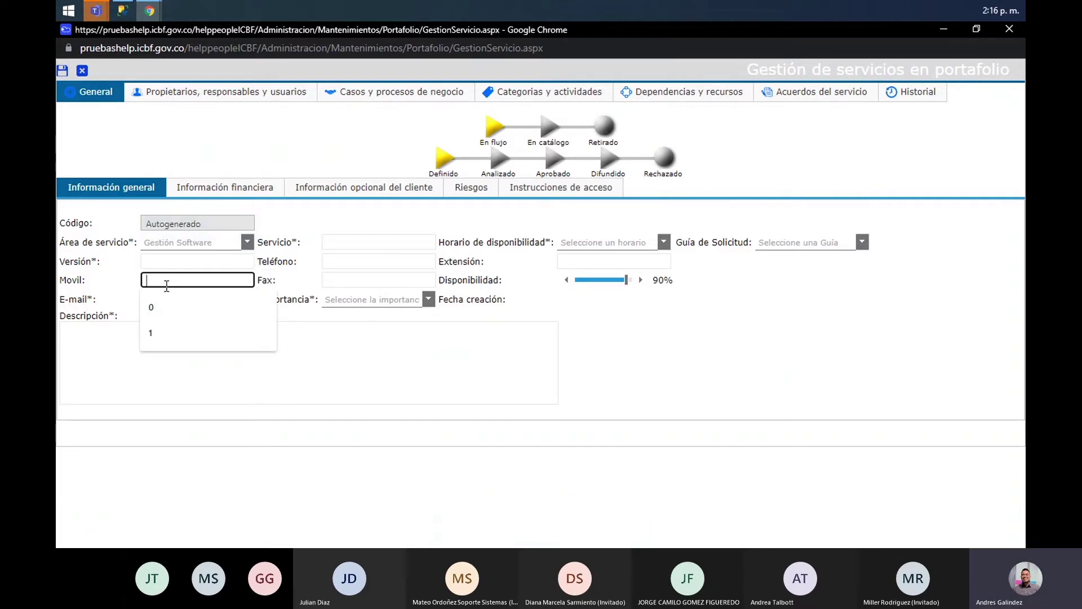
pyautogui.click(142, 297)
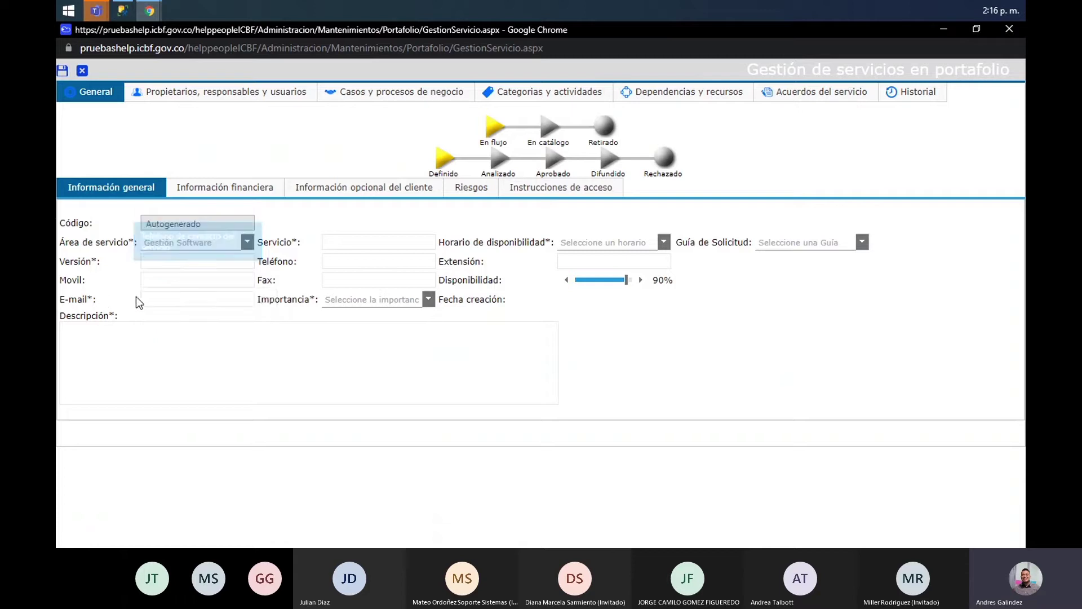
pyautogui.click(156, 279)
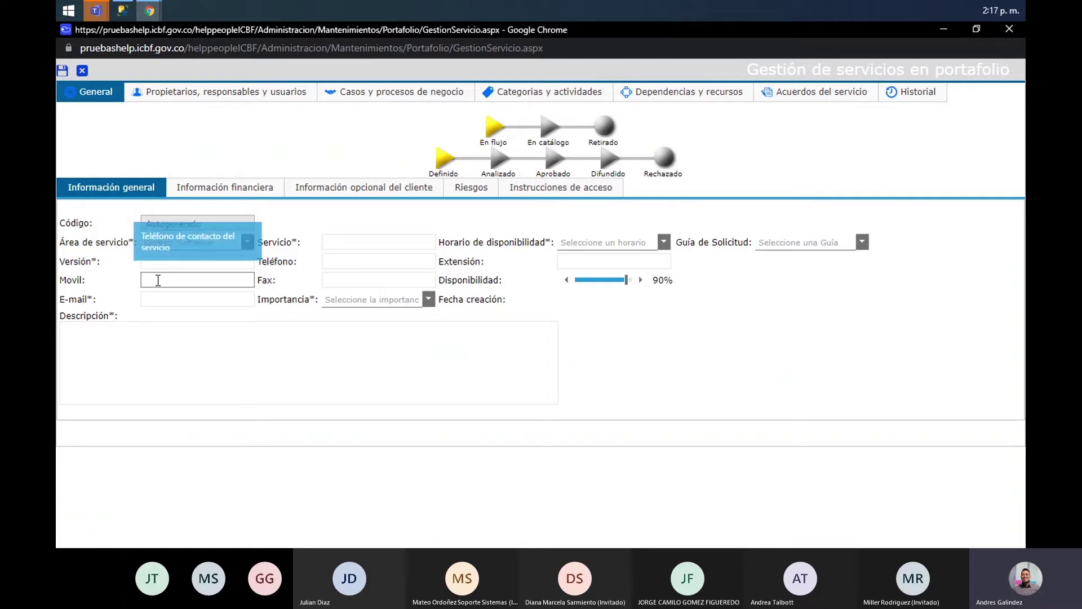
pyautogui.click(169, 300)
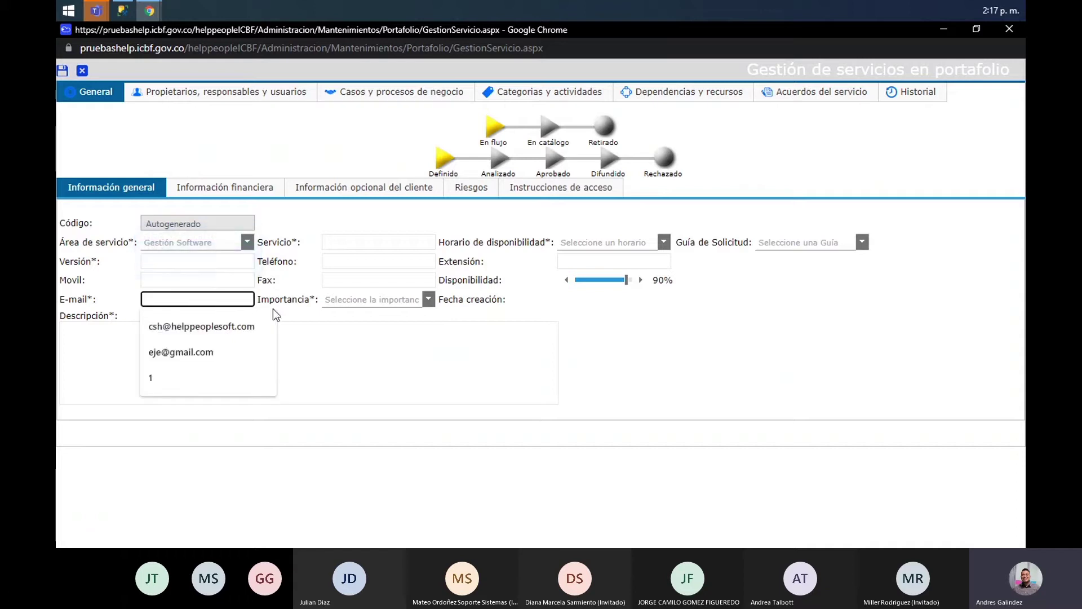
pyautogui.click(308, 312)
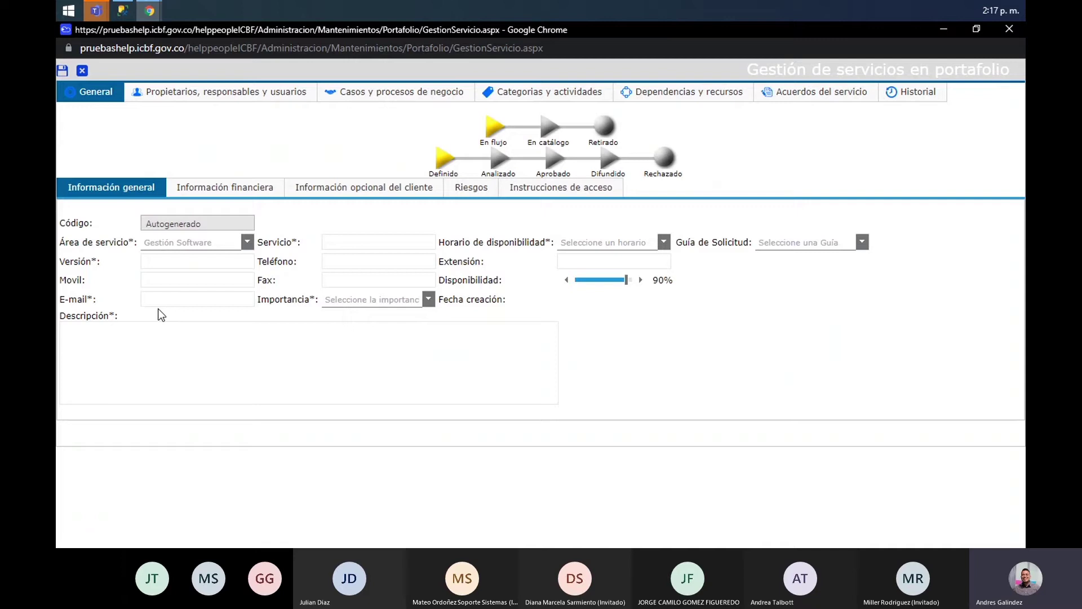
pyautogui.click(189, 345)
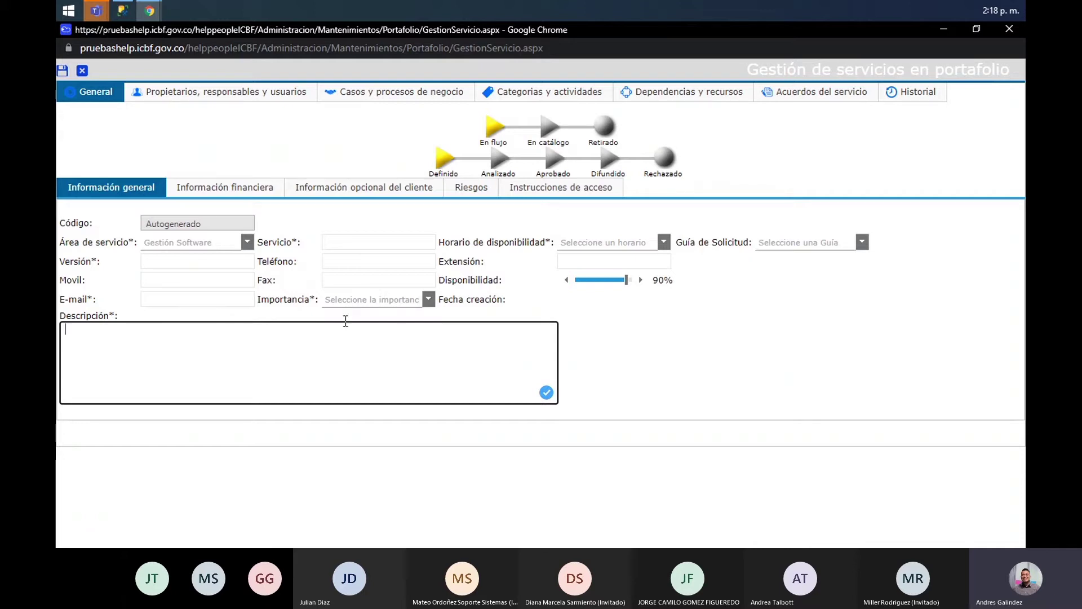
pyautogui.click(364, 260)
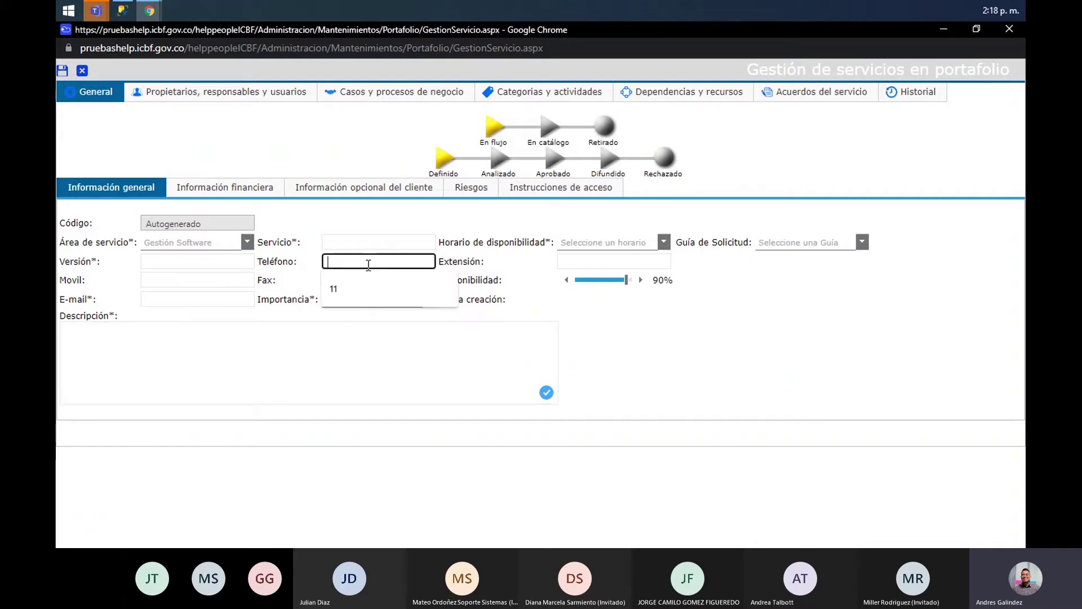
pyautogui.click(310, 269)
pyautogui.click(395, 274)
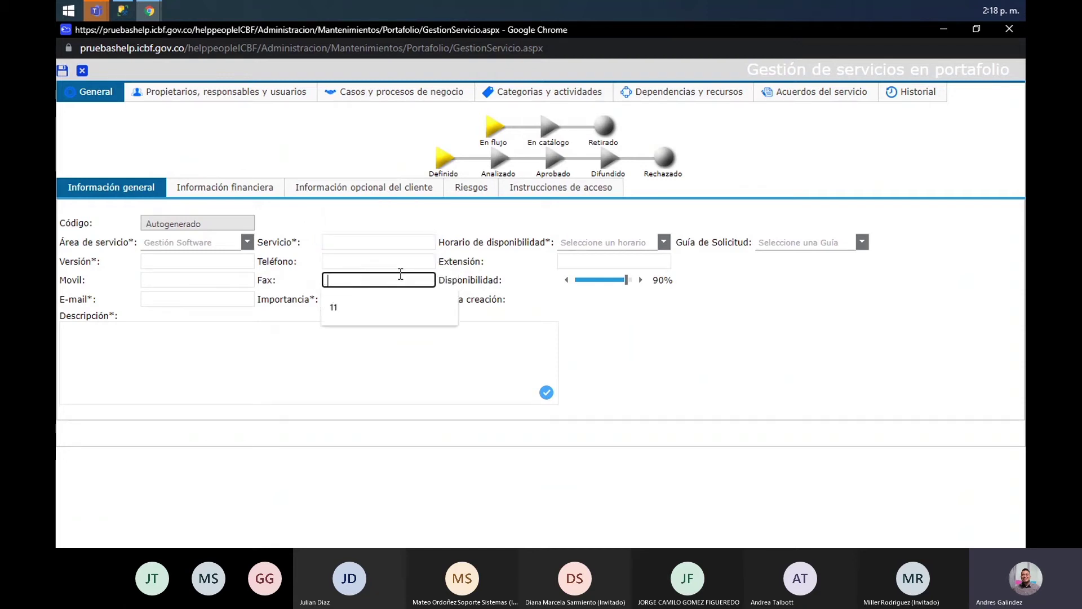
pyautogui.click(313, 289)
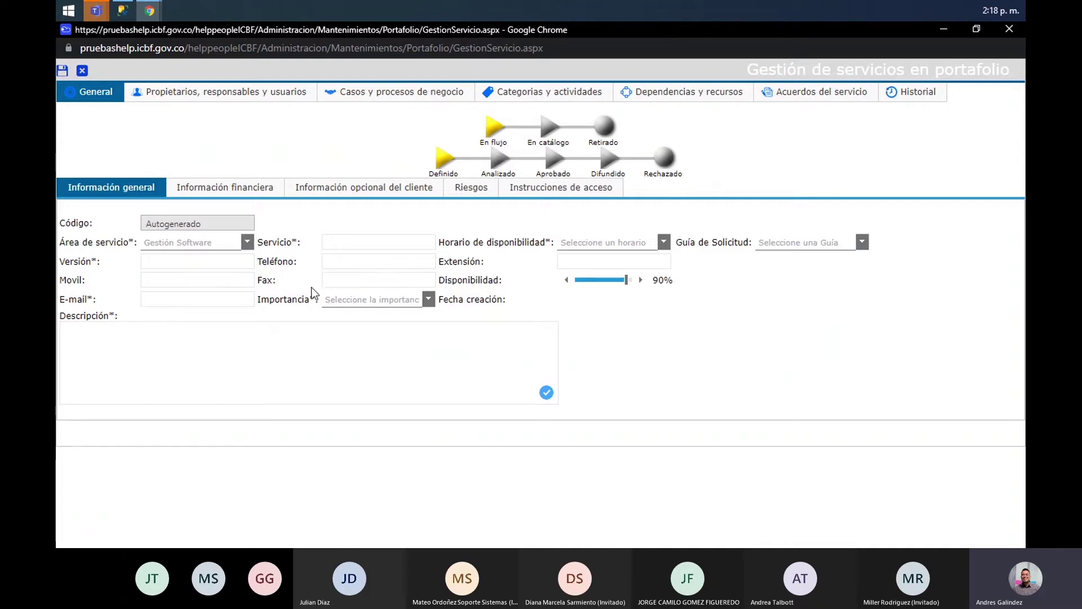
pyautogui.click(350, 301)
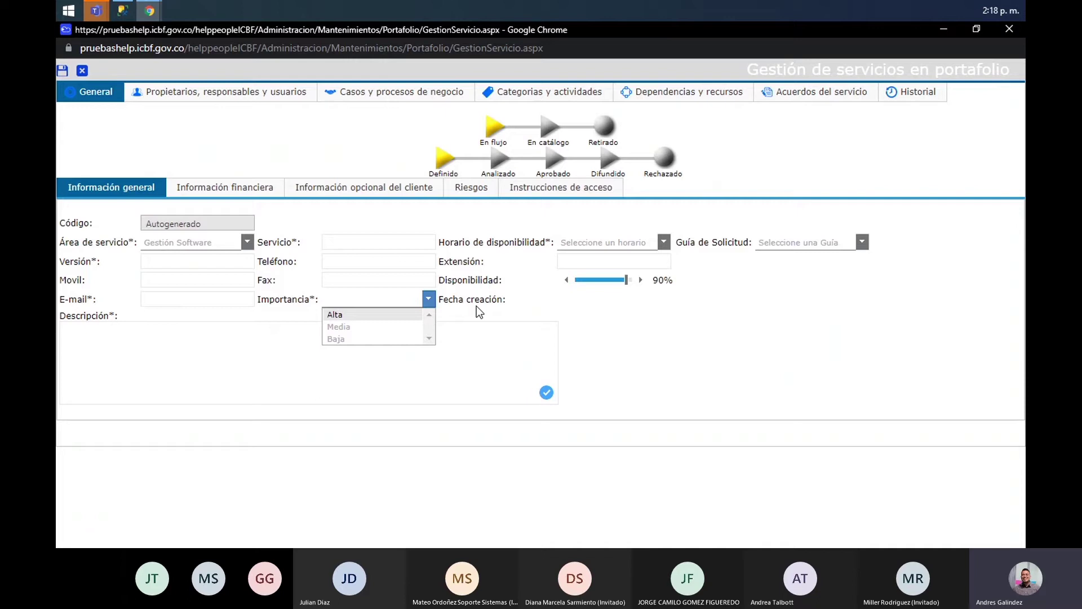
# Set the service's Horario de disponibilidad to Horario Lunes a viernes Mesa
pyautogui.click(580, 243)
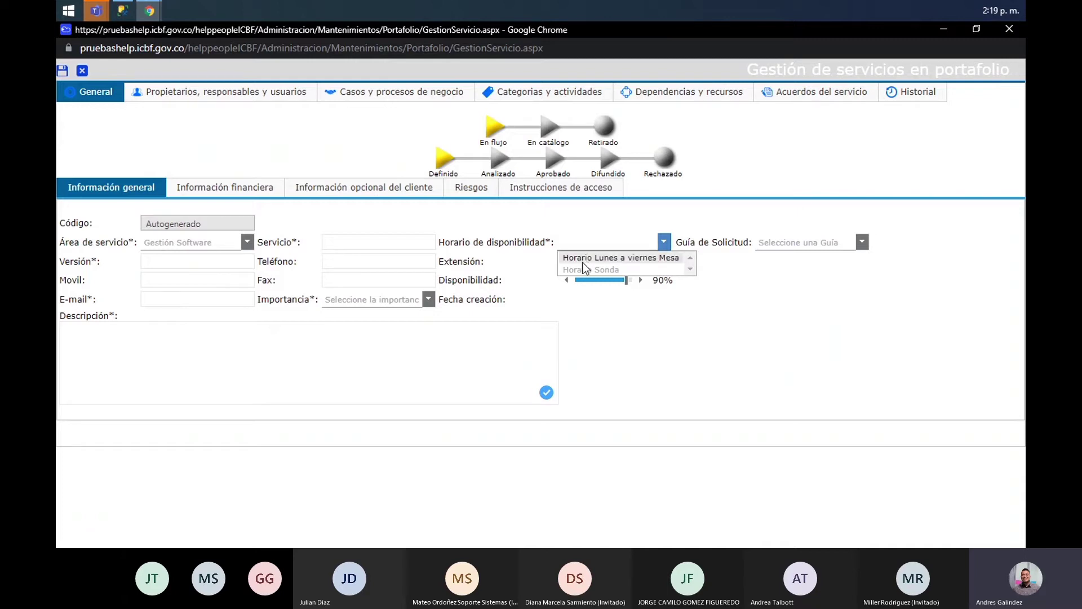
pyautogui.click(579, 258)
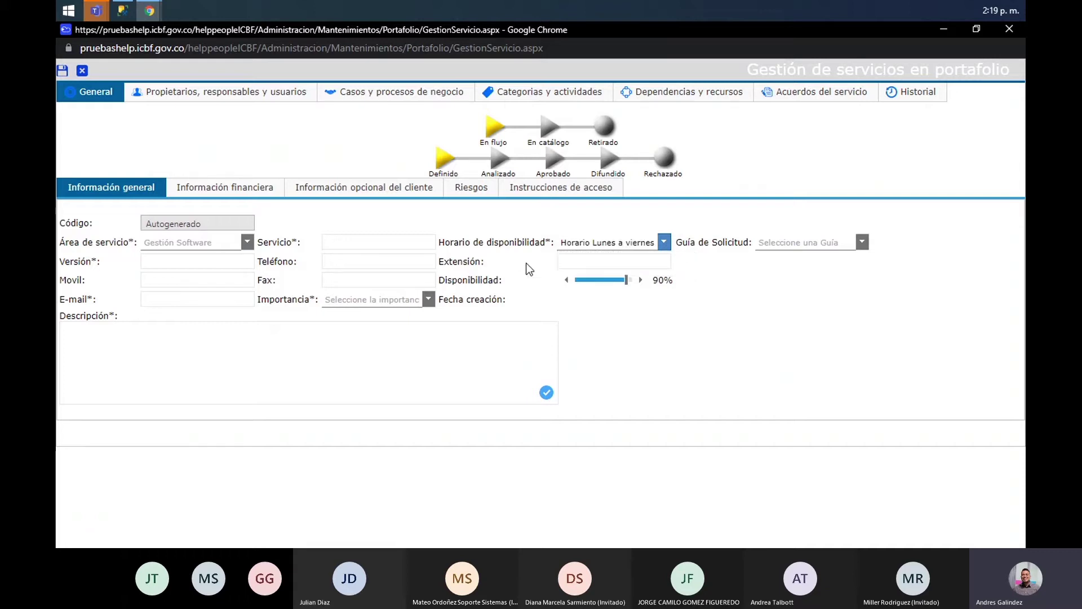
# Review the service's Extensión field and the options available for Guía de Solicitud
pyautogui.click(585, 264)
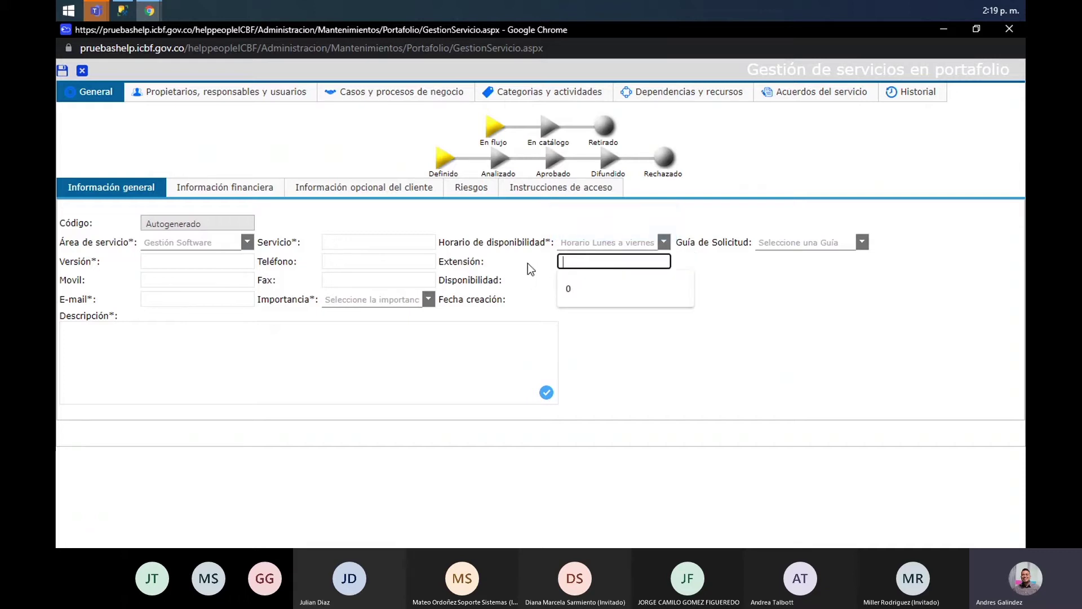
pyautogui.click(552, 266)
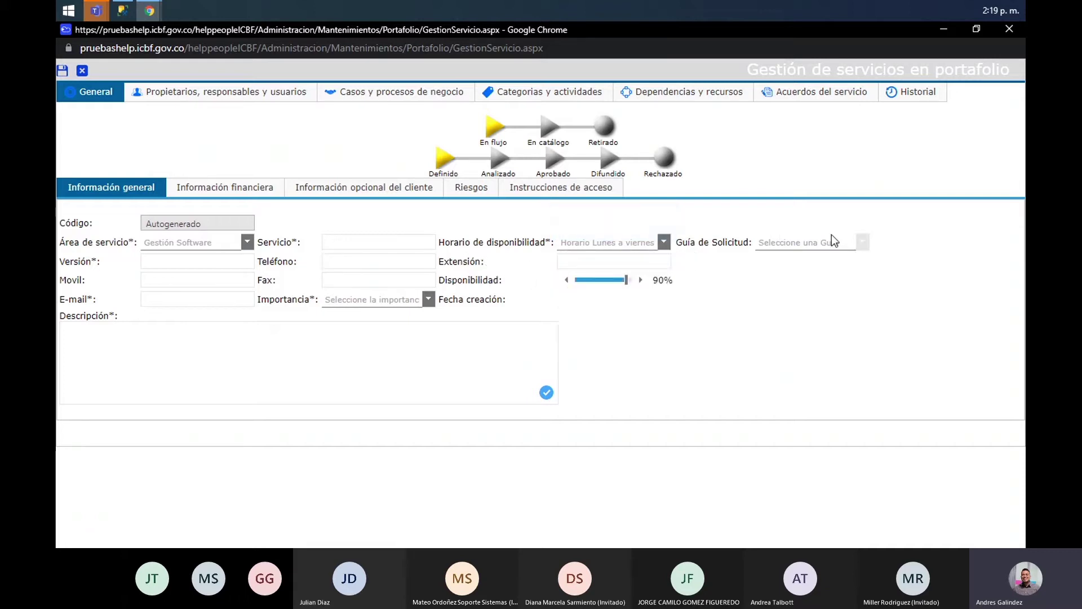
pyautogui.doubleClick(727, 242)
pyautogui.click(796, 245)
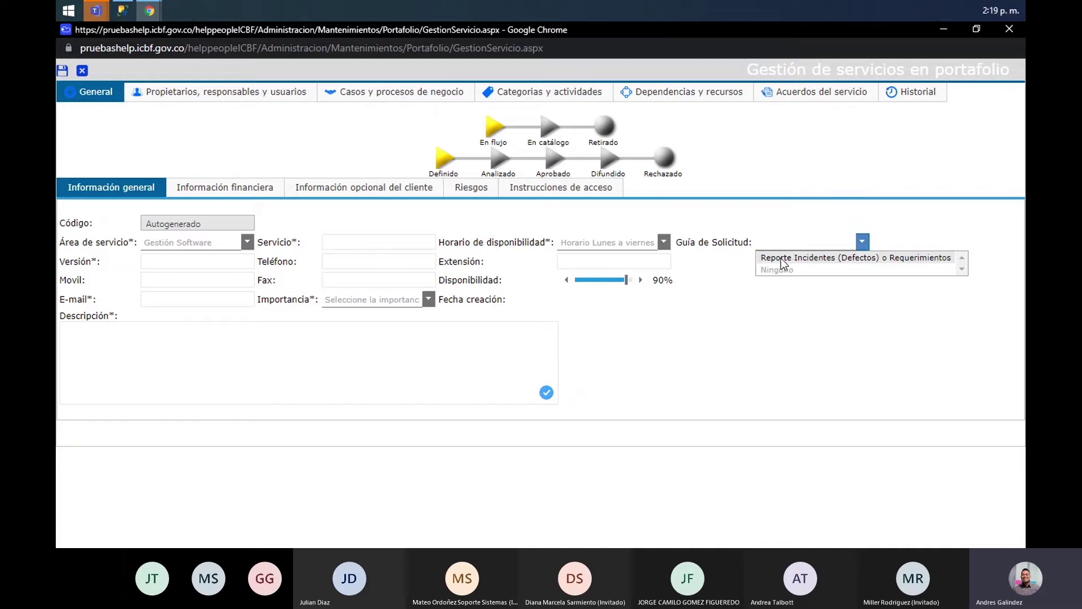
pyautogui.click(720, 243)
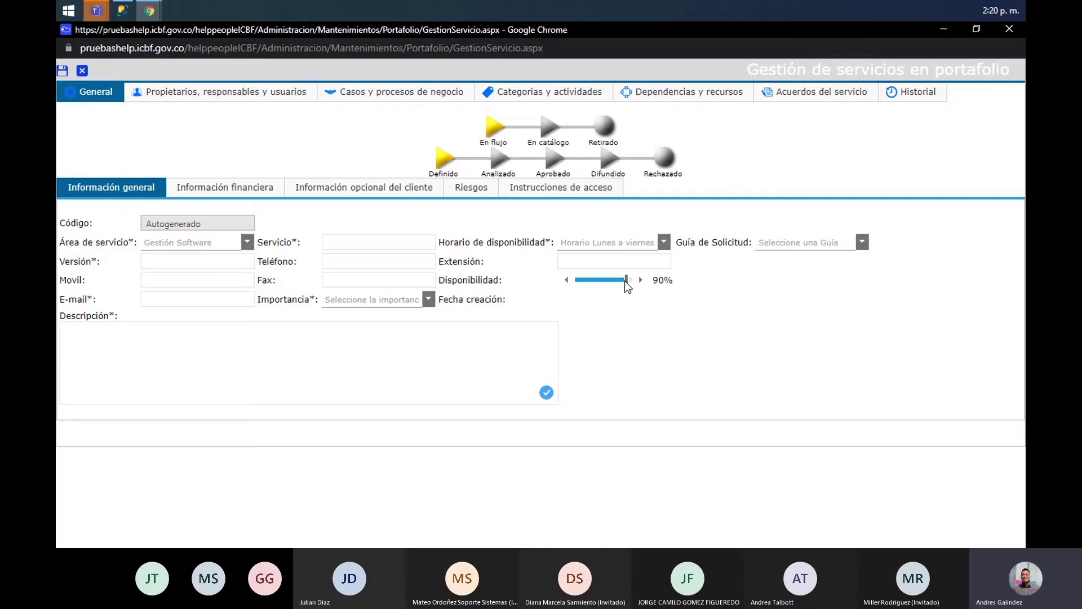
# Try lowering the service's Disponibilidad to 61.3% and restore it to 90%
pyautogui.moveTo(623, 283)
pyautogui.mouseDown()
pyautogui.moveTo(633, 283)
pyautogui.moveTo(608, 287)
pyautogui.mouseUp()
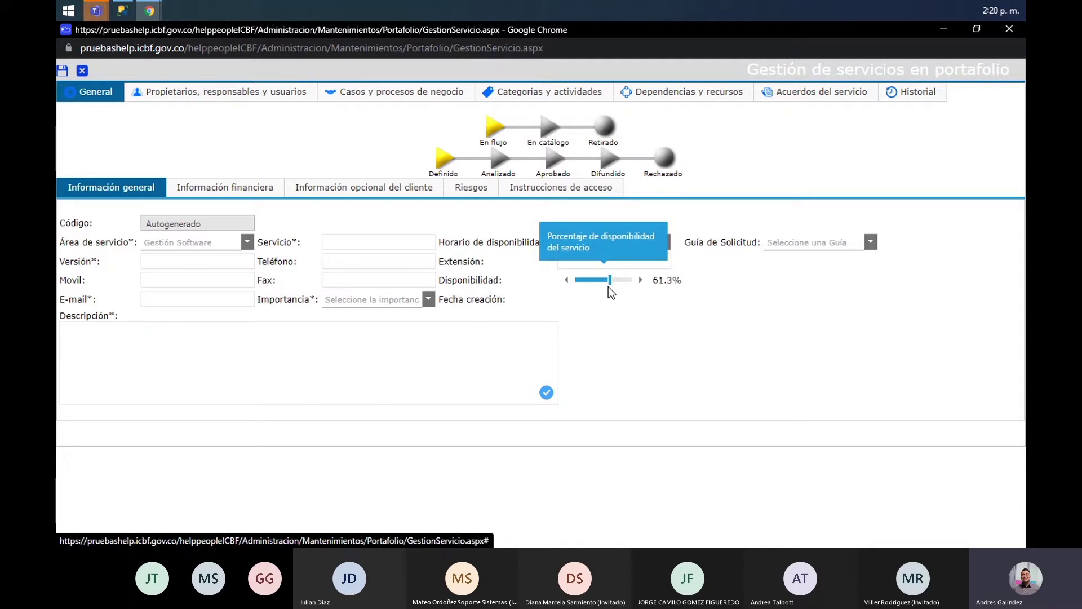
pyautogui.moveTo(607, 287); pyautogui.dragTo(627, 289)
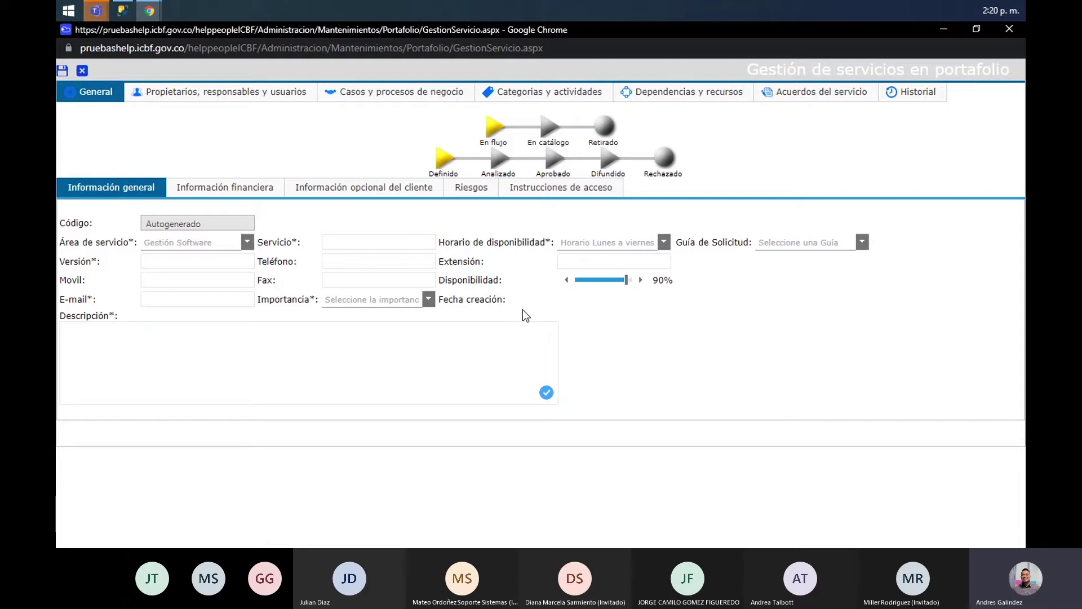
pyautogui.click(396, 323)
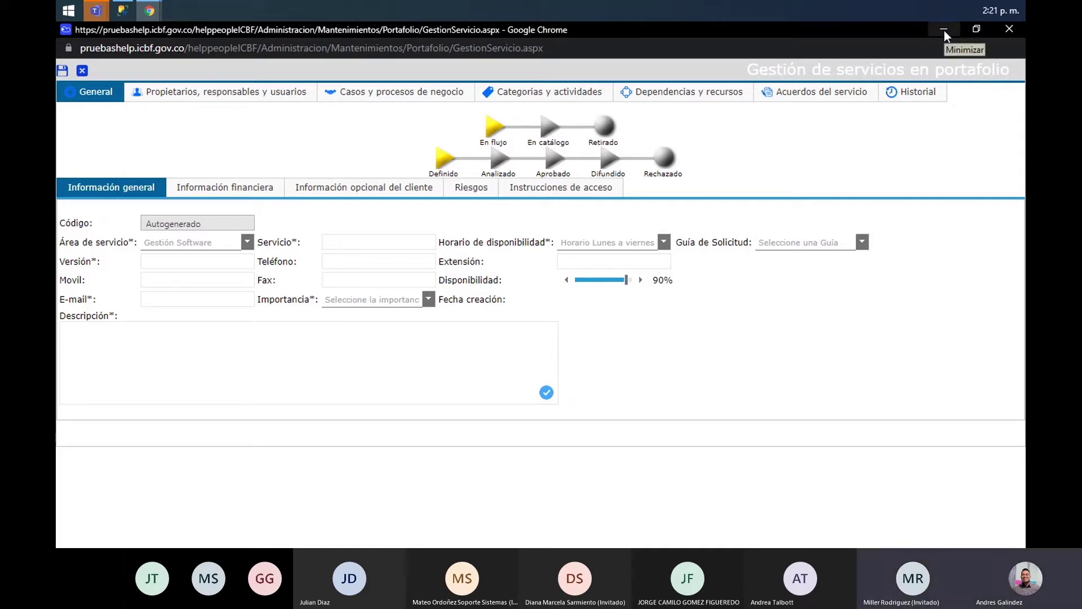
# Open the Área Servicio maintenance from Gestión de Servicios in the system parametrization and maximize its window
pyautogui.moveTo(138, 243)
pyautogui.mouseDown()
pyautogui.moveTo(64, 244)
pyautogui.moveTo(134, 243)
pyautogui.mouseUp()
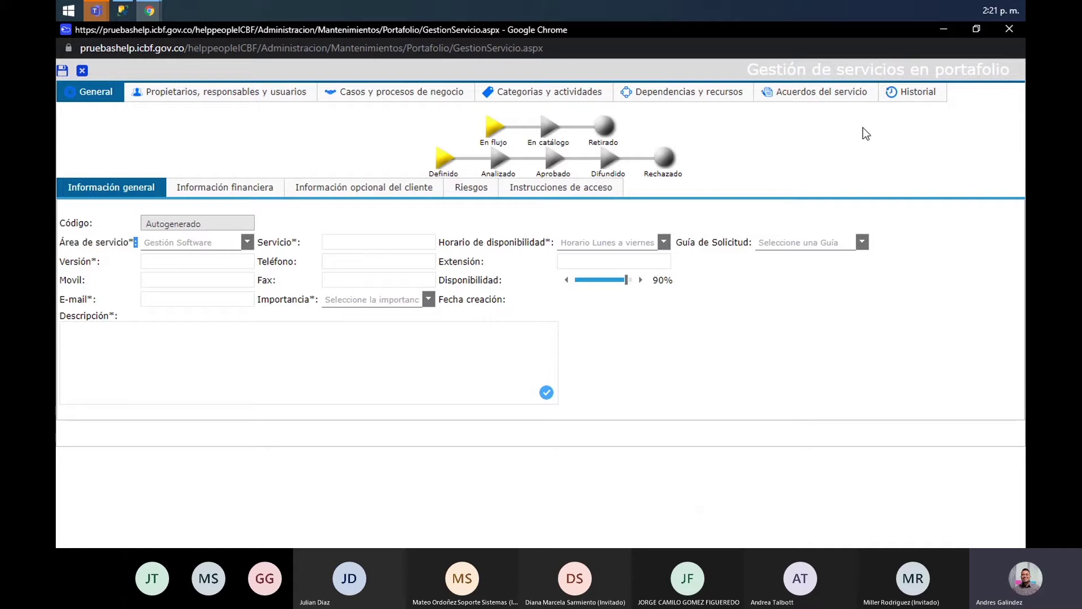
pyautogui.click(946, 30)
pyautogui.click(970, 91)
pyautogui.click(958, 166)
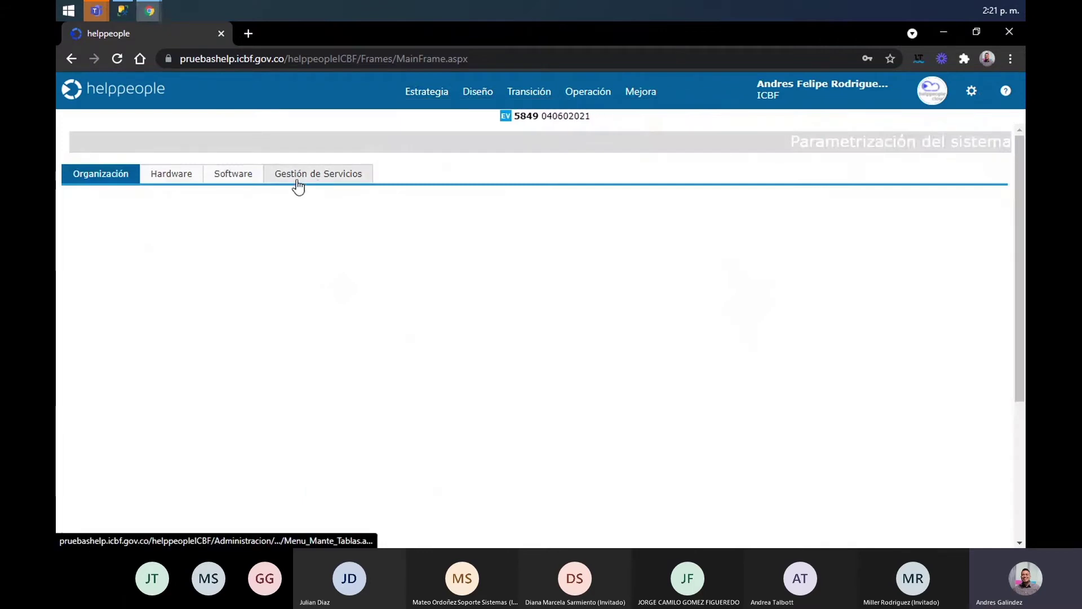
pyautogui.click(338, 175)
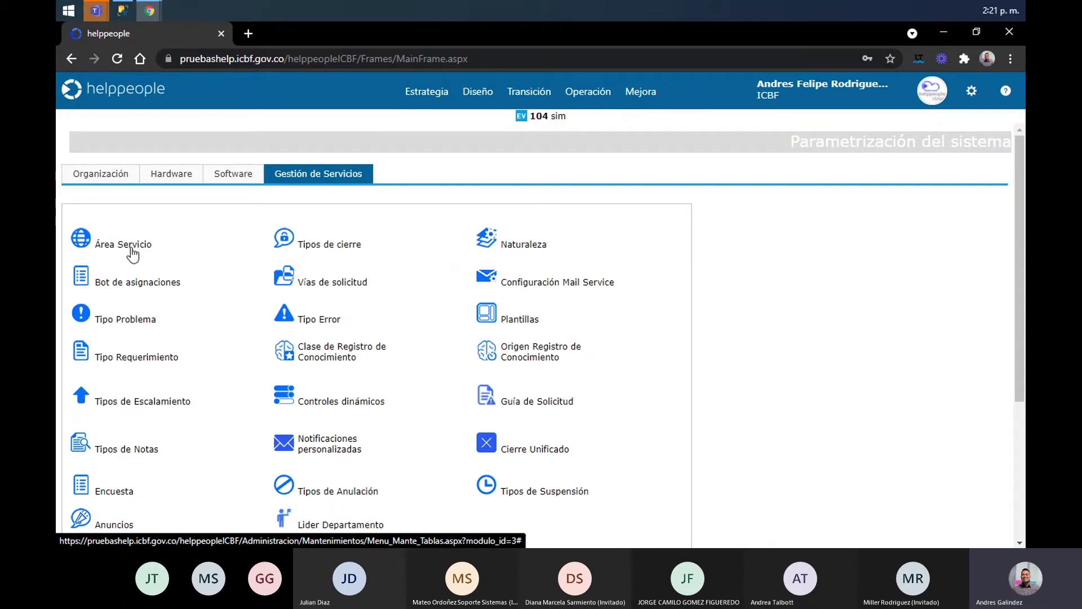
pyautogui.click(133, 249)
pyautogui.click(133, 250)
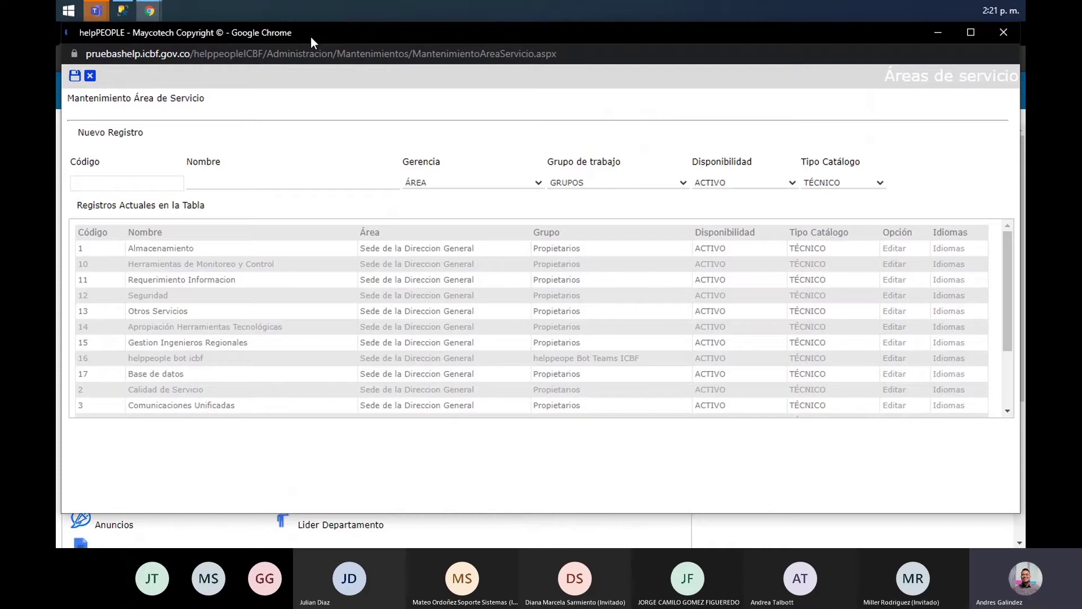
pyautogui.doubleClick(310, 36)
# Check the codes already used in the service area table and set the new record's Código to 18
pyautogui.click(134, 176)
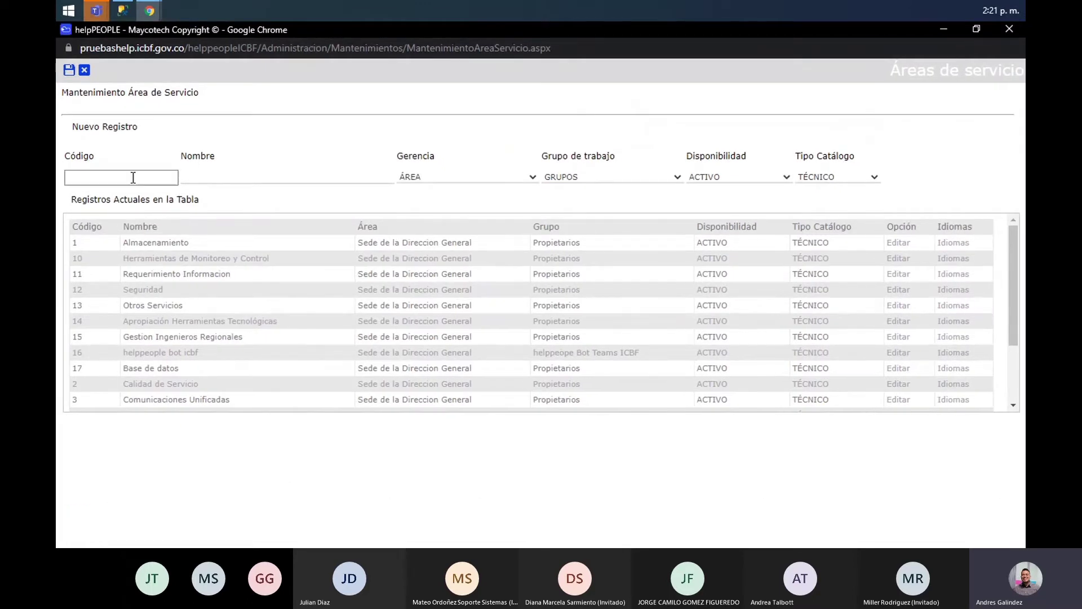
pyautogui.click(261, 193)
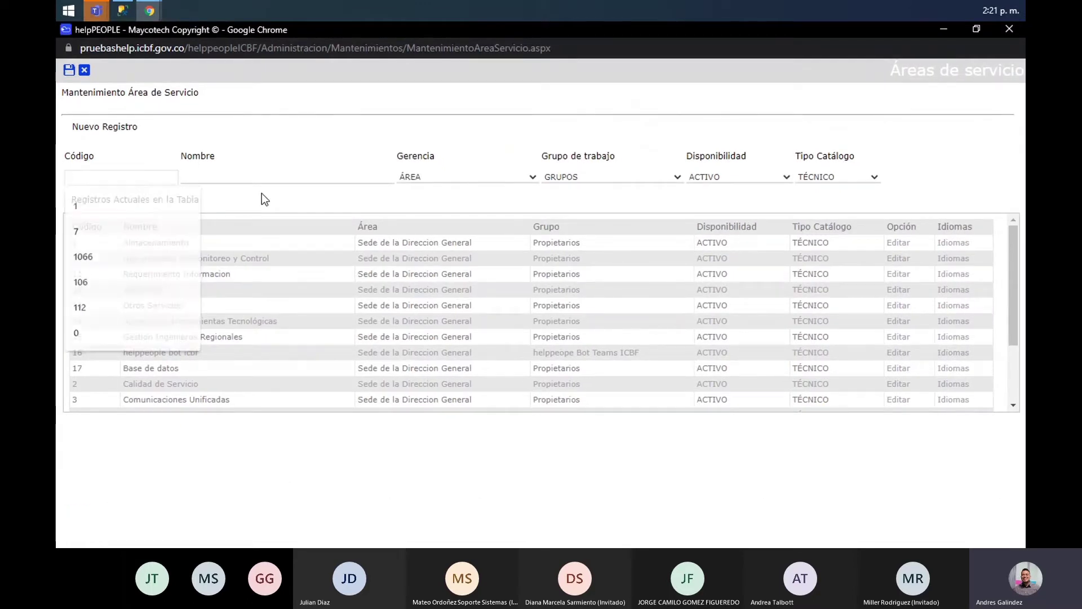
pyautogui.click(116, 176)
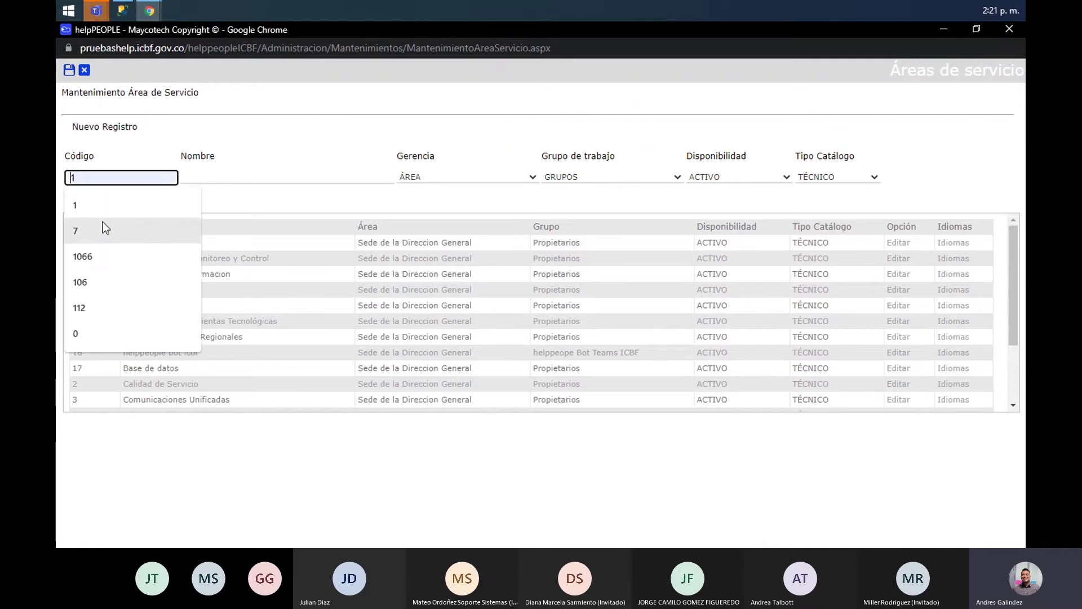
pyautogui.click(95, 360)
pyautogui.moveTo(96, 360); pyautogui.dragTo(79, 347)
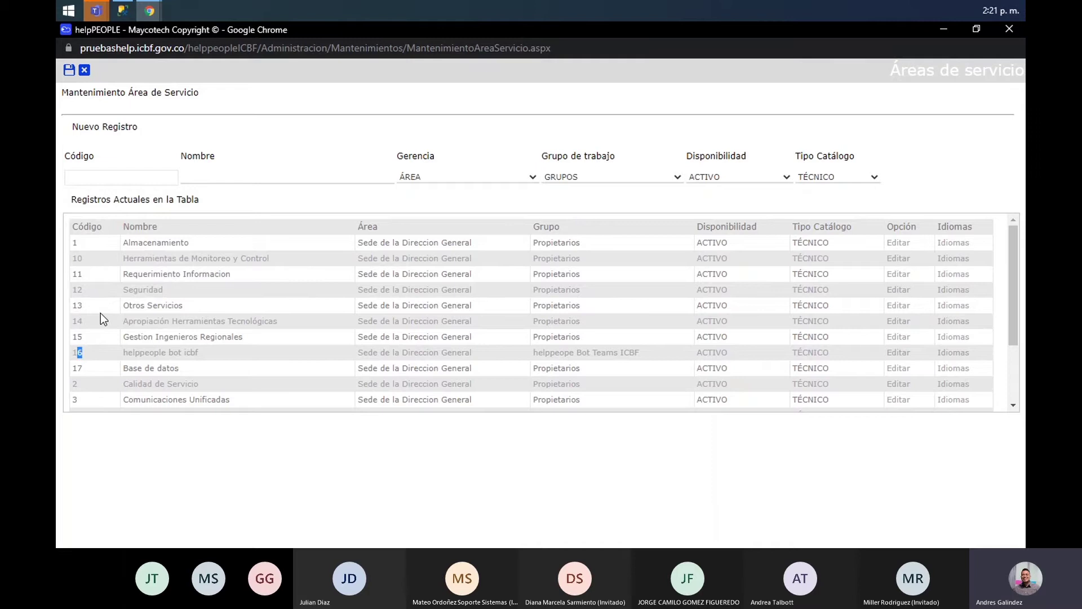
pyautogui.click(151, 178)
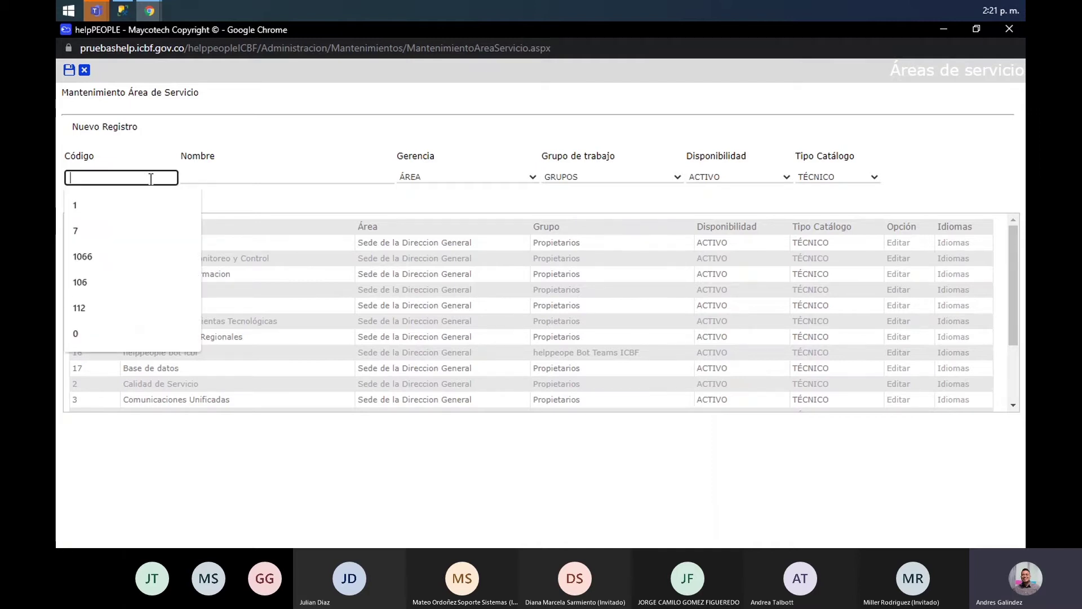
pyautogui.click(255, 199)
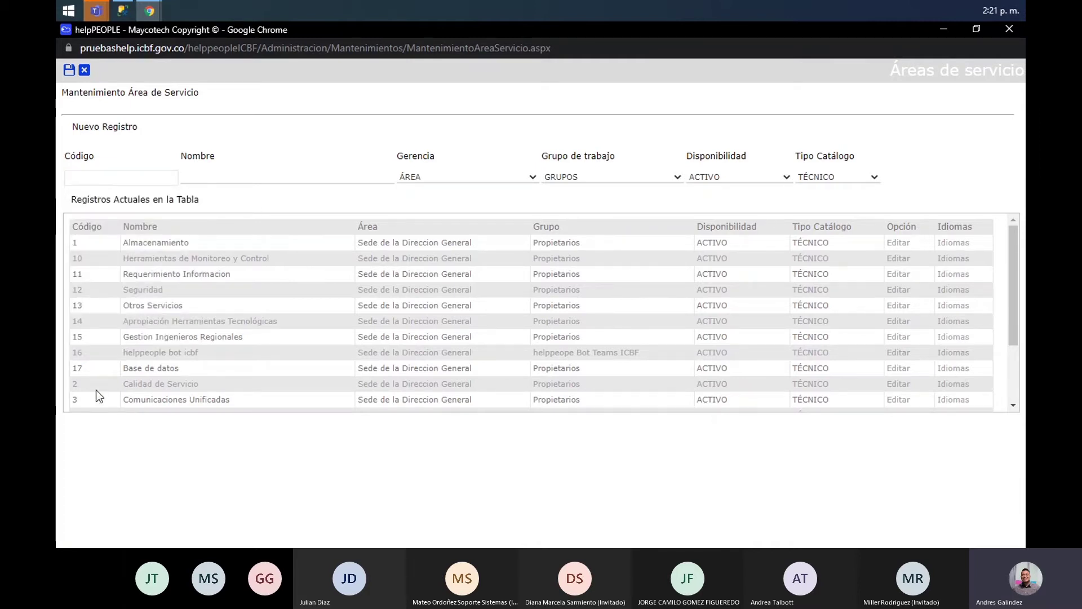
pyautogui.doubleClick(74, 370)
pyautogui.click(133, 177)
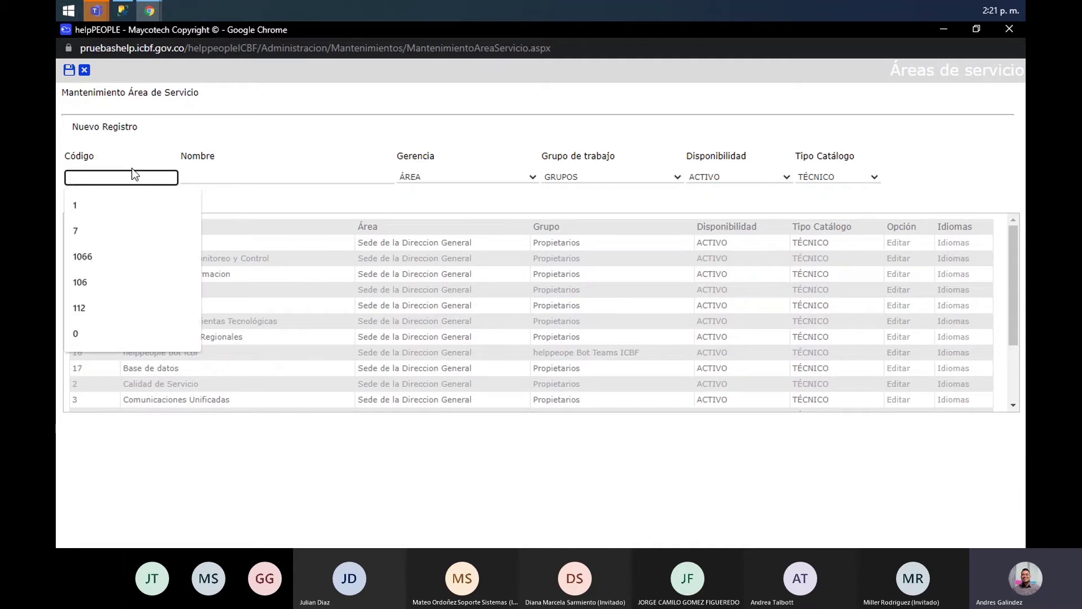
pyautogui.write('18')
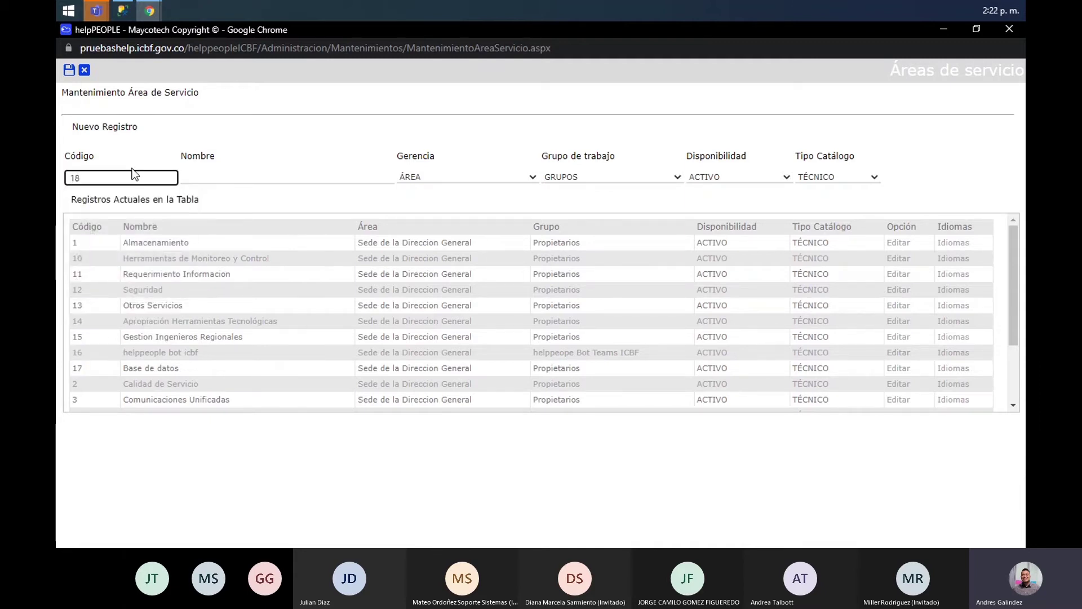
# Name the new service area Desarrollo Aplicación
pyautogui.click(230, 177)
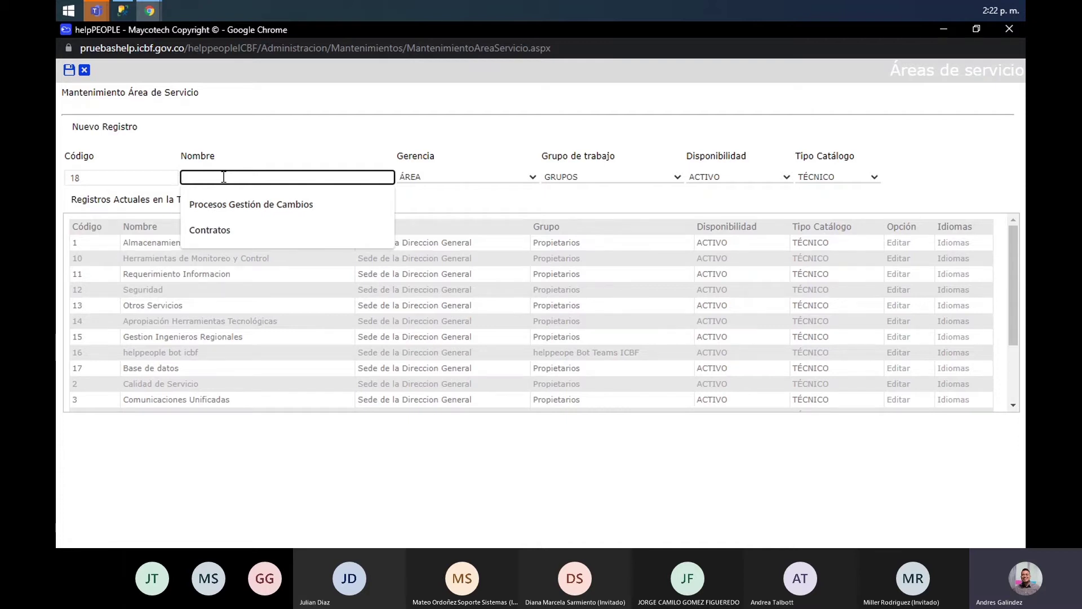
pyautogui.write('Te')
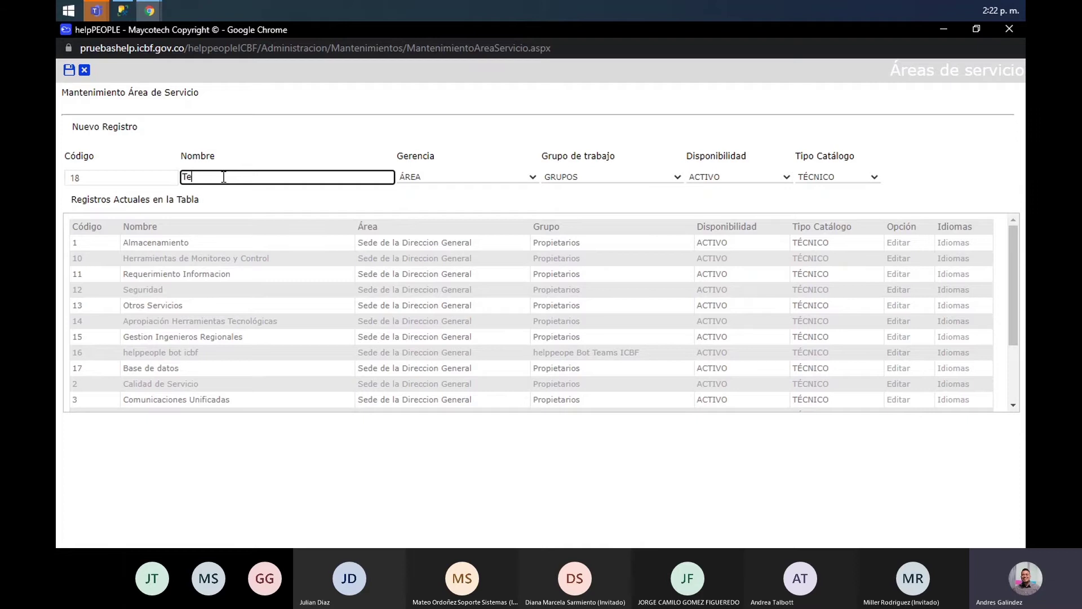
pyautogui.write('écn')
pyautogui.write('o')
pyautogui.press('BackSpace')
pyautogui.press('BackSpace')
pyautogui.press('BackSpace')
pyautogui.press('BackSpace')
pyautogui.write('Desarrollo')
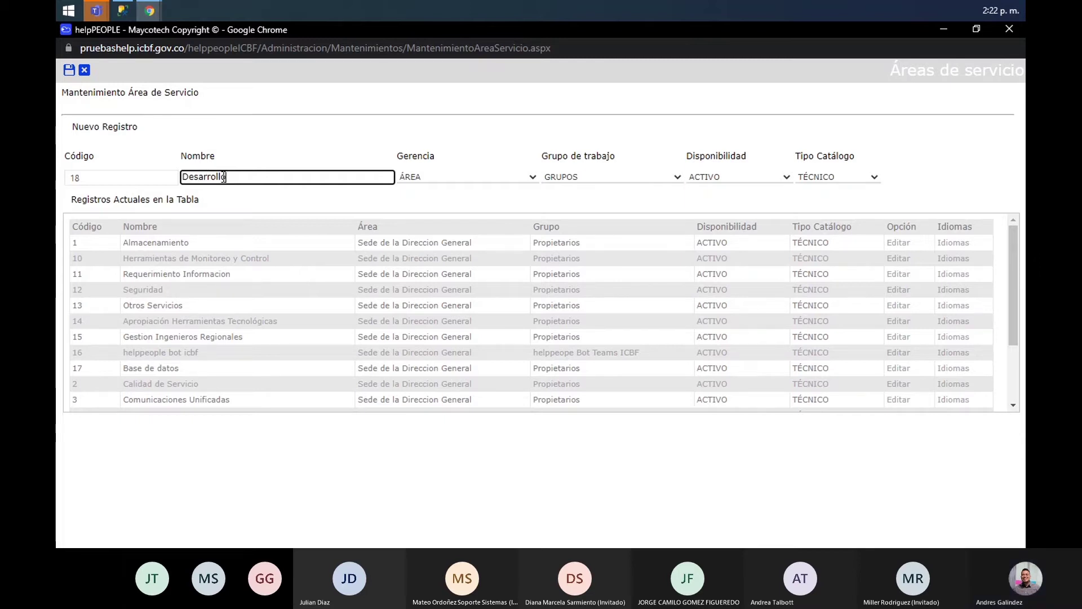
pyautogui.write(' Aplicación')
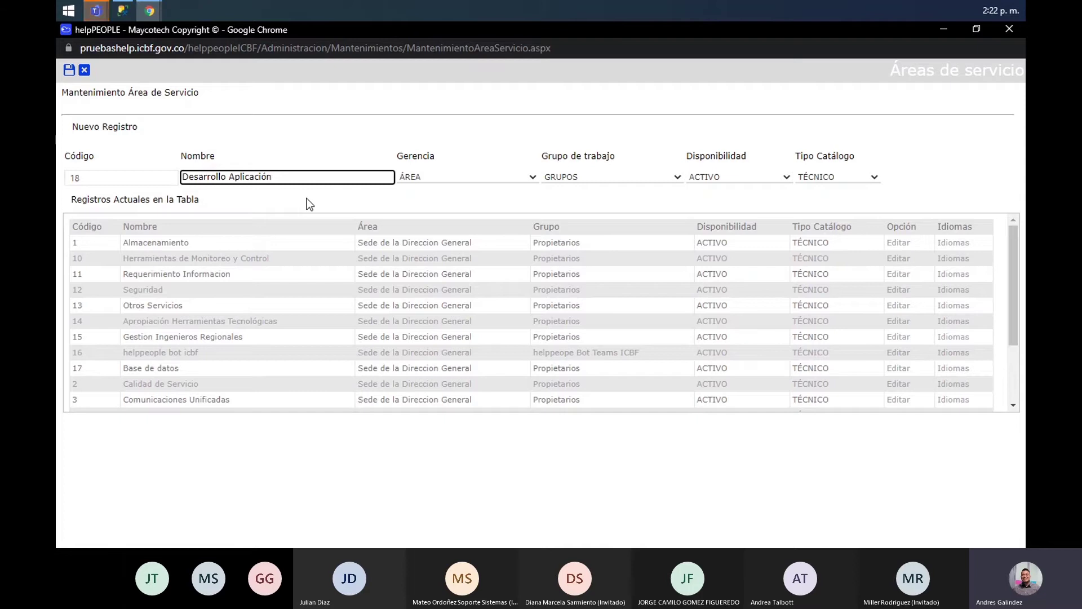
# Set the new service area's Gerencia to Sede de la Direccion General
pyautogui.click(444, 177)
pyautogui.moveTo(533, 204)
pyautogui.mouseDown()
pyautogui.moveTo(539, 322)
pyautogui.moveTo(532, 208)
pyautogui.mouseUp()
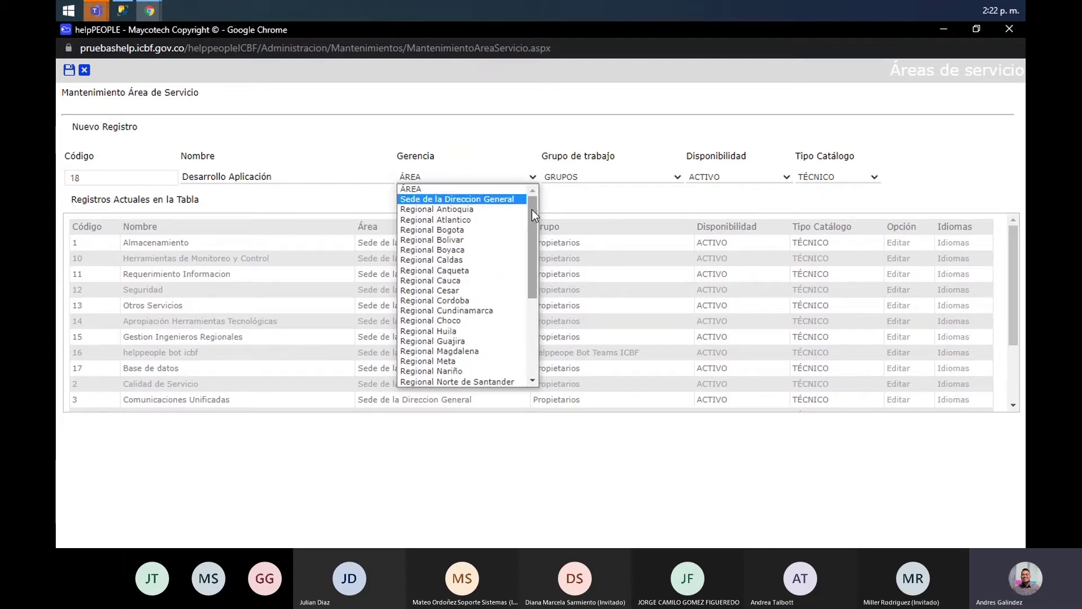
pyautogui.click(450, 199)
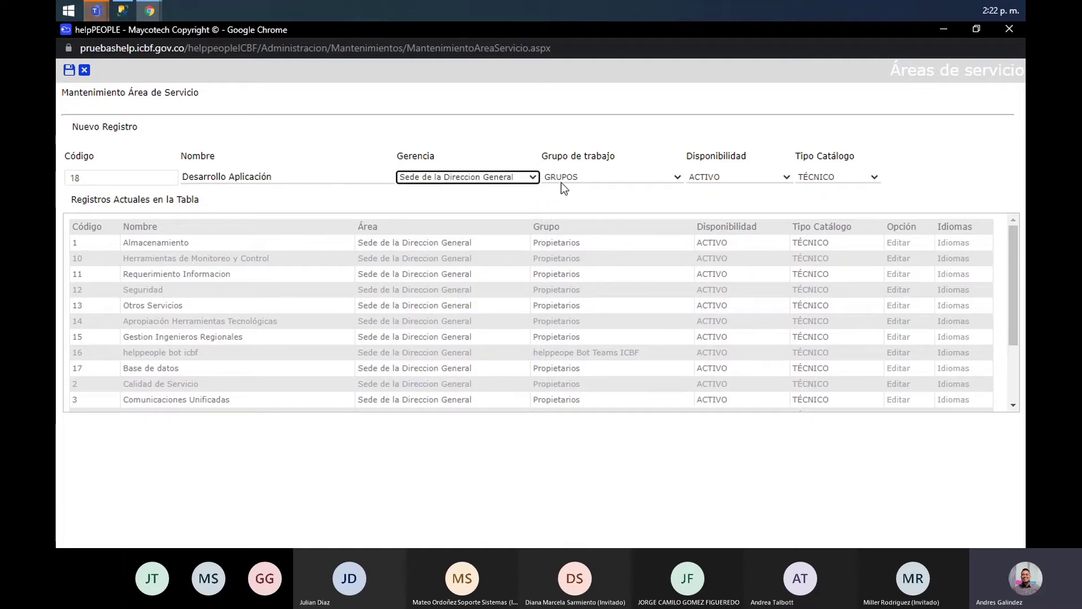
pyautogui.click(531, 177)
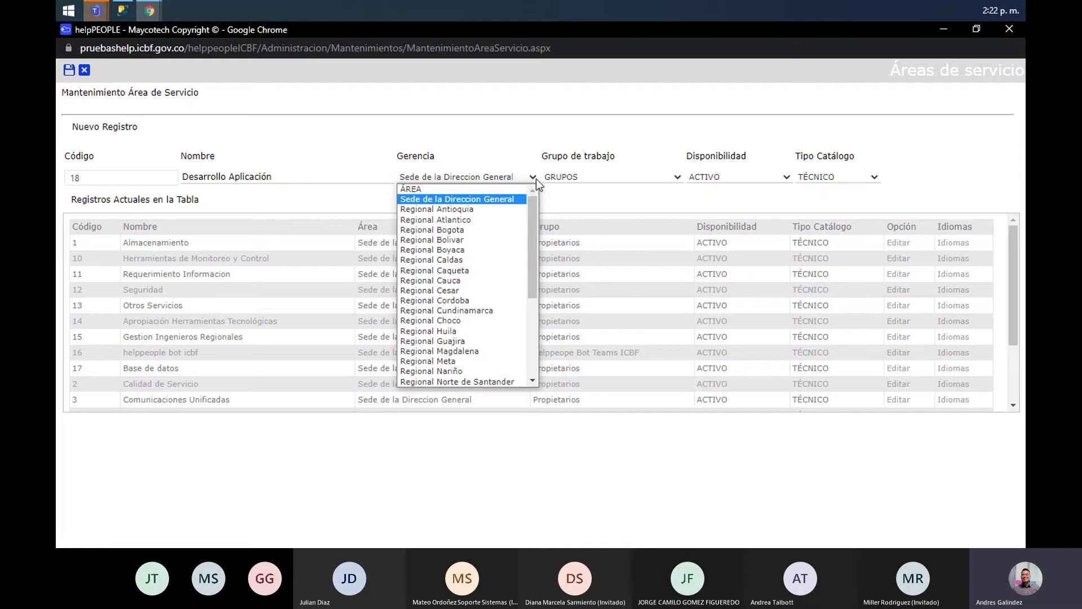
pyautogui.click(587, 194)
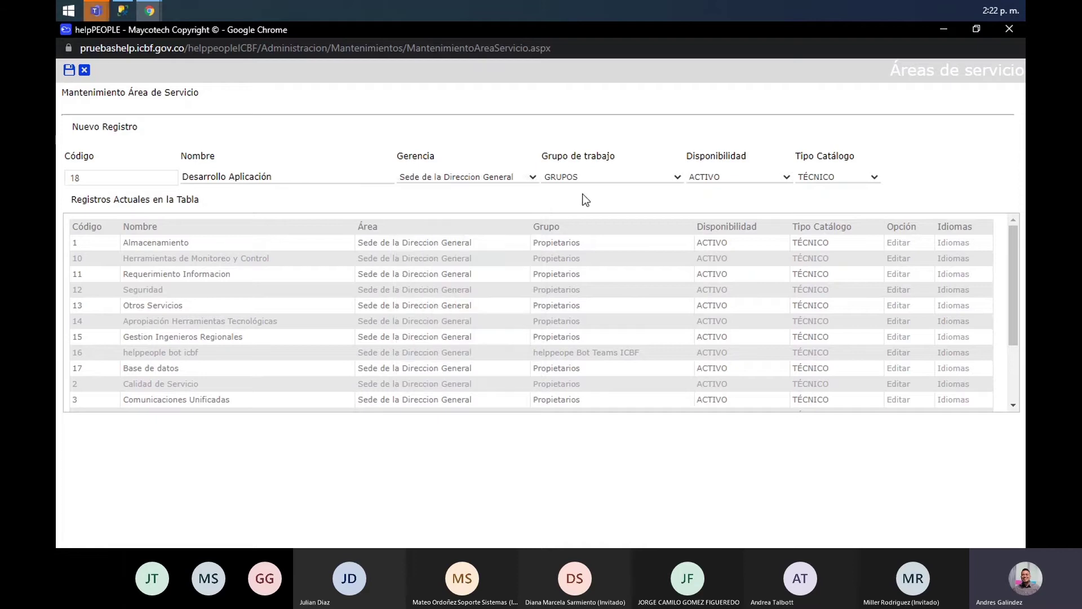
# Assign the work group BIENESTAR APP DESARROLLO to the new service area
pyautogui.click(607, 178)
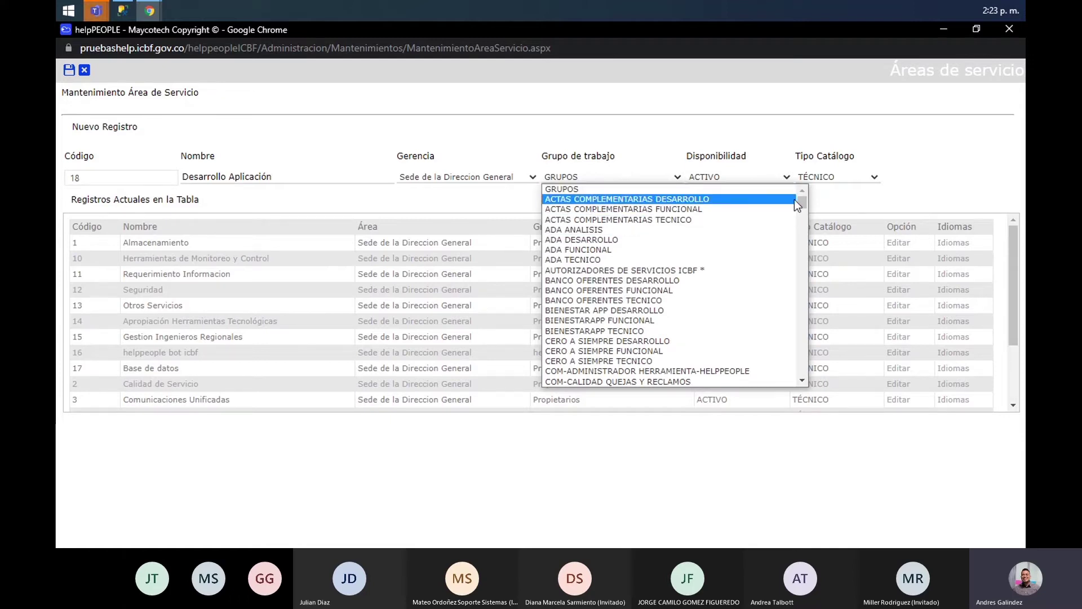
pyautogui.moveTo(802, 198); pyautogui.dragTo(802, 198)
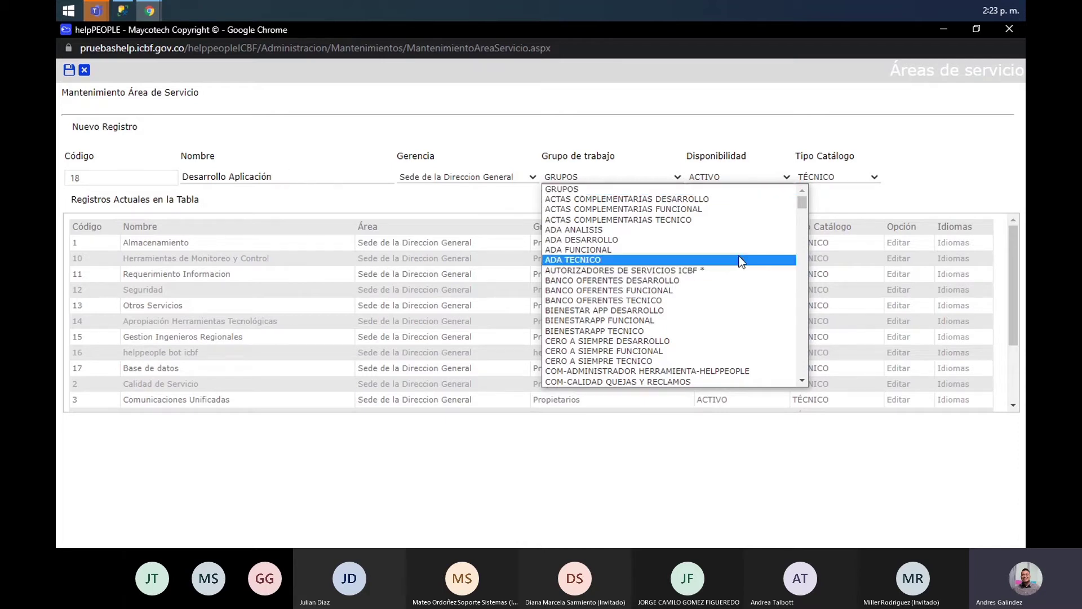
pyautogui.moveTo(804, 204)
pyautogui.mouseDown()
pyautogui.moveTo(803, 218)
pyautogui.moveTo(802, 208)
pyautogui.mouseUp()
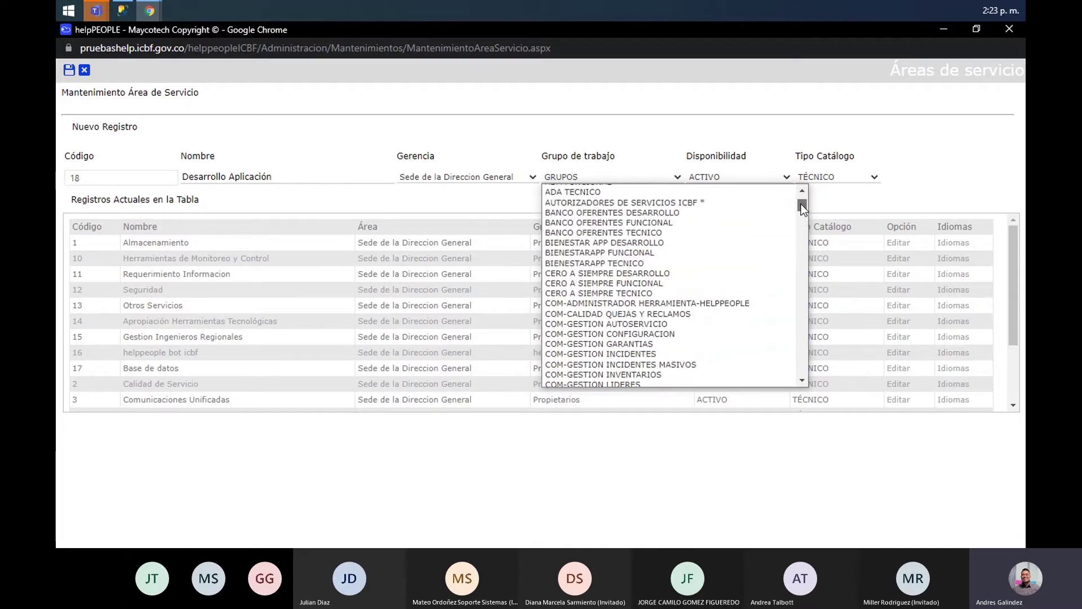
pyautogui.click(658, 243)
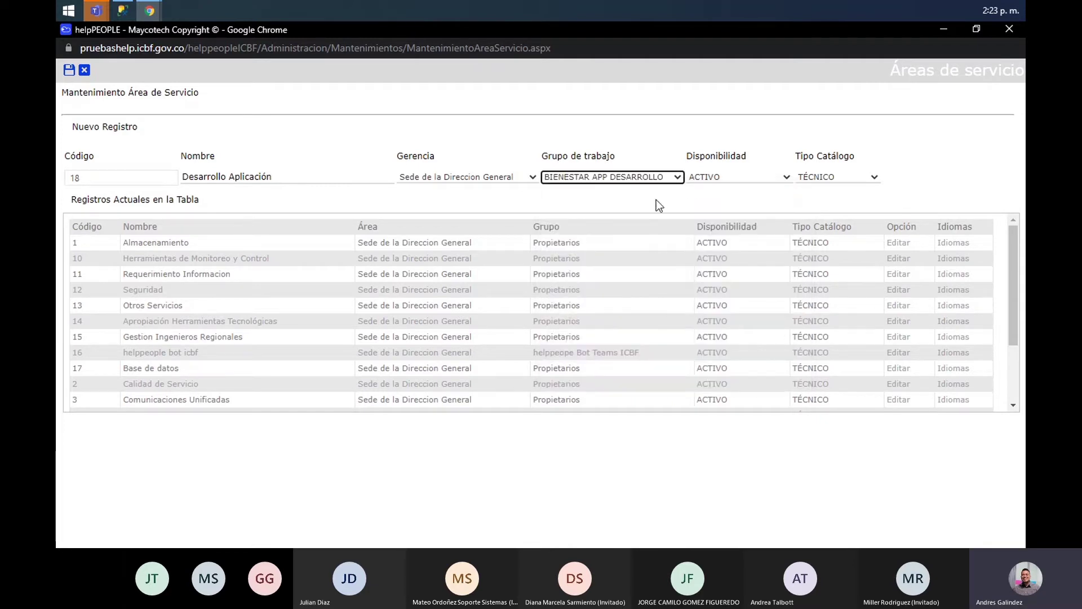
# Keep the new service area's Disponibilidad as ACTIVO and choose TÉCNICO as its Tipo Catálogo
pyautogui.click(762, 178)
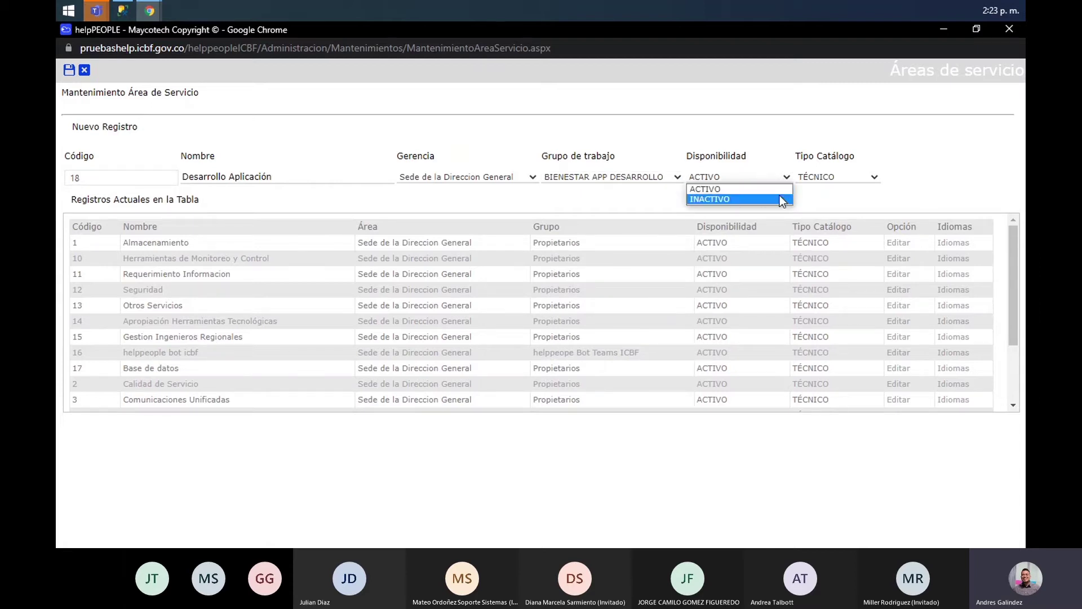
pyautogui.click(882, 198)
pyautogui.click(852, 177)
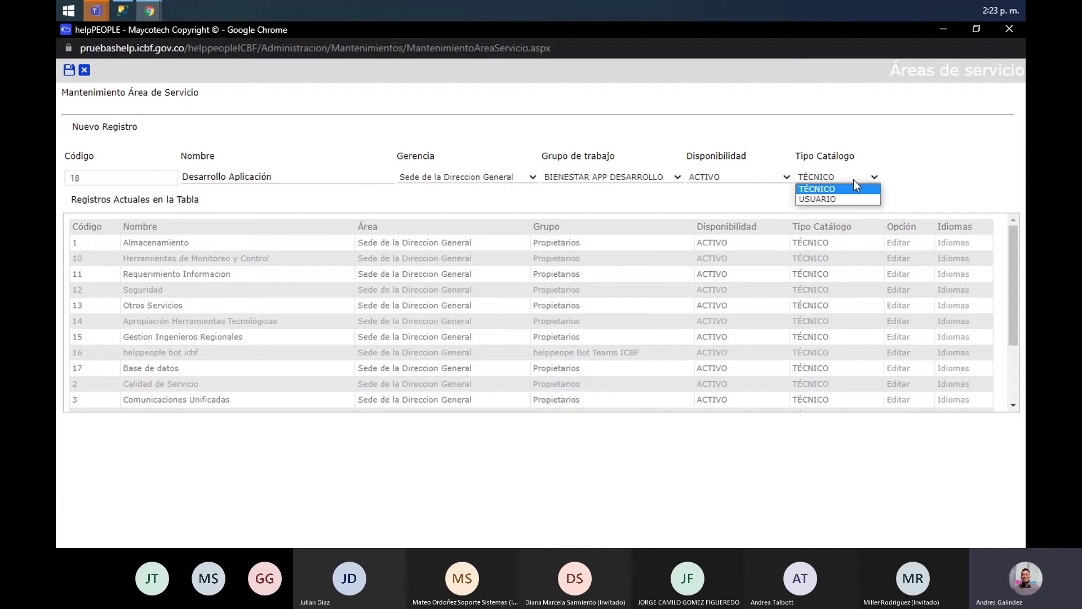
pyautogui.click(852, 190)
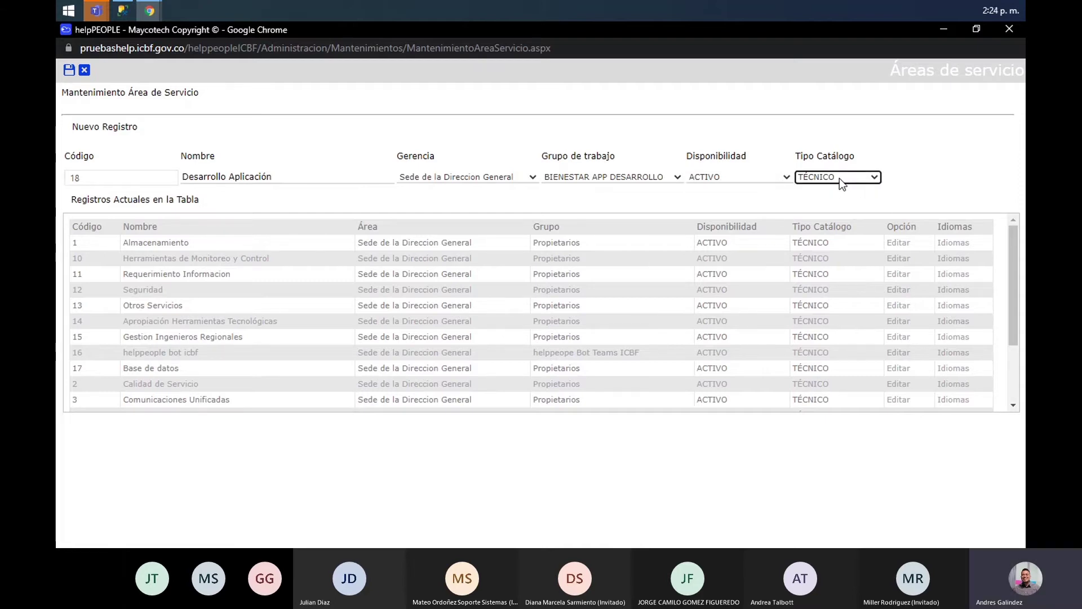
pyautogui.click(285, 192)
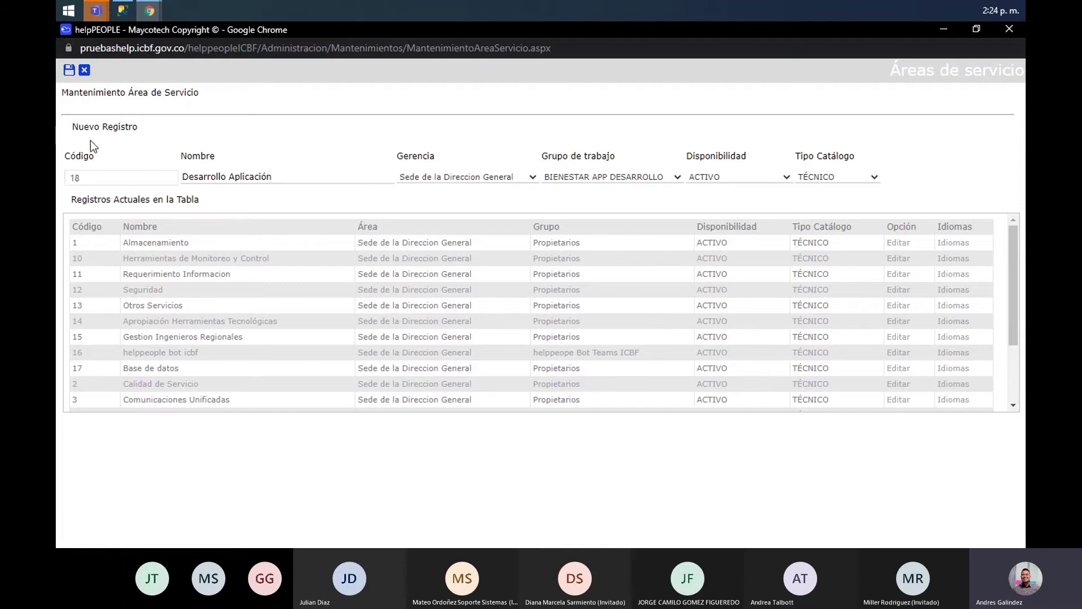
# Save the new Desarrollo Aplicación service area, acknowledge the notice and close the service area maintenance window
pyautogui.click(69, 70)
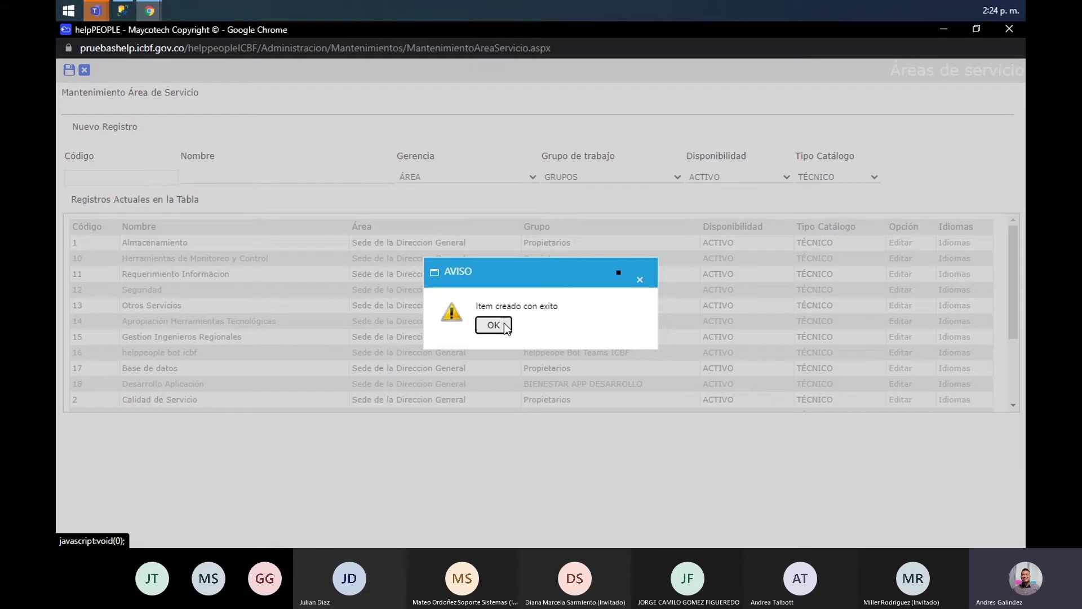
pyautogui.click(493, 325)
pyautogui.moveTo(72, 384); pyautogui.dragTo(213, 383)
pyautogui.click(214, 384)
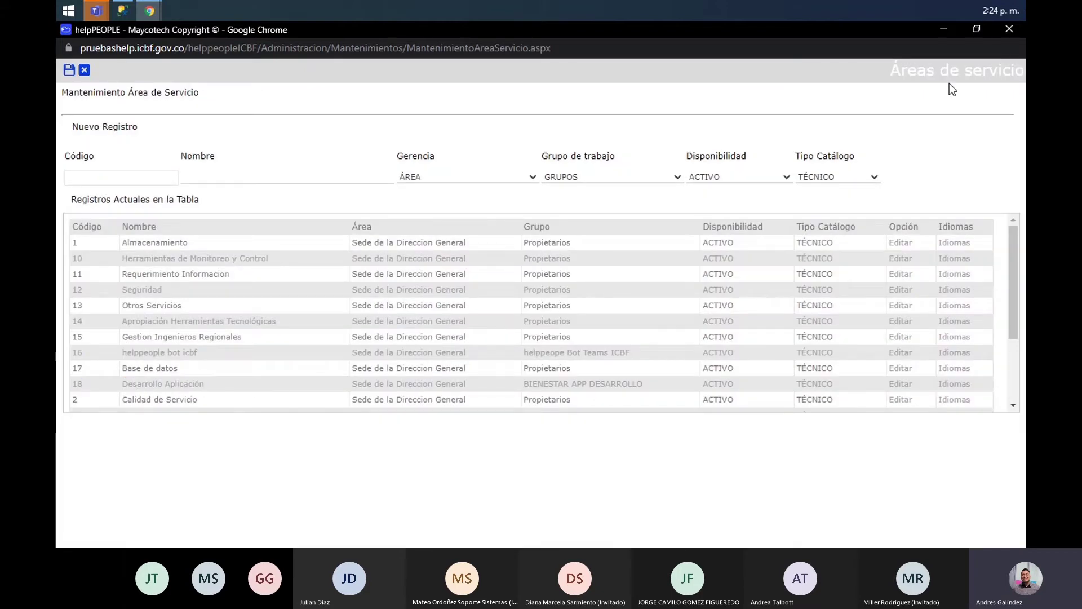
pyautogui.click(1010, 33)
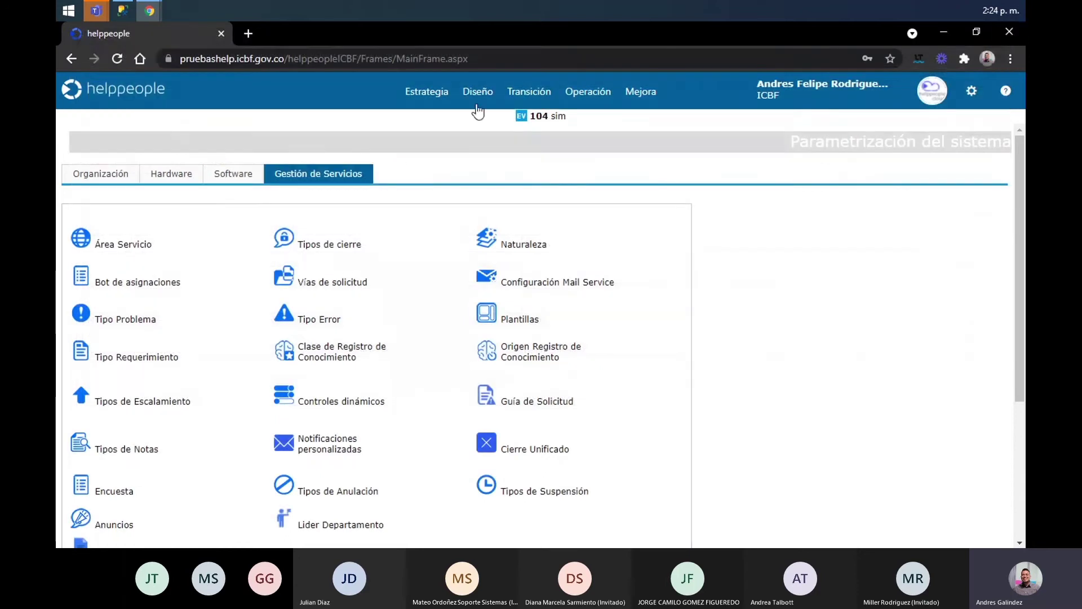
# Open the management list of the service portfolio and start adding a new service
pyautogui.click(150, 11)
pyautogui.click(363, 35)
pyautogui.moveTo(433, 93)
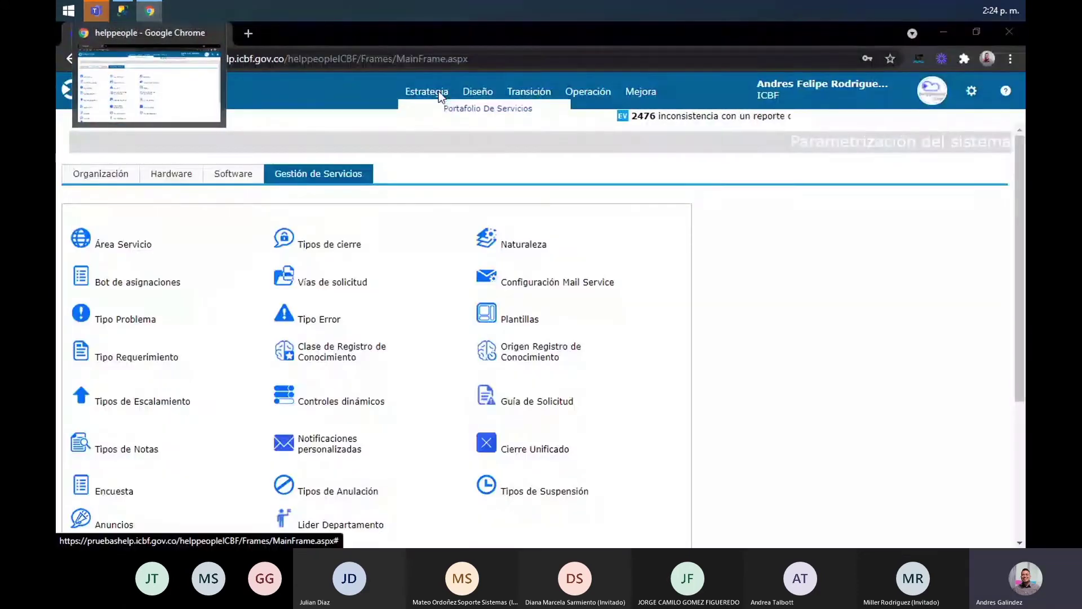
pyautogui.click(440, 112)
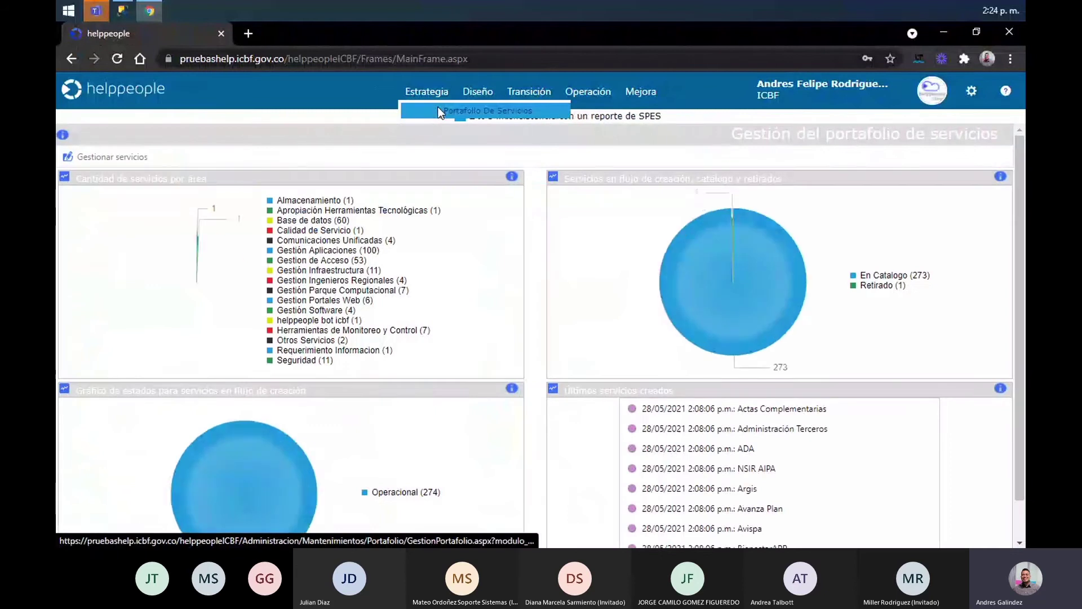
pyautogui.click(138, 164)
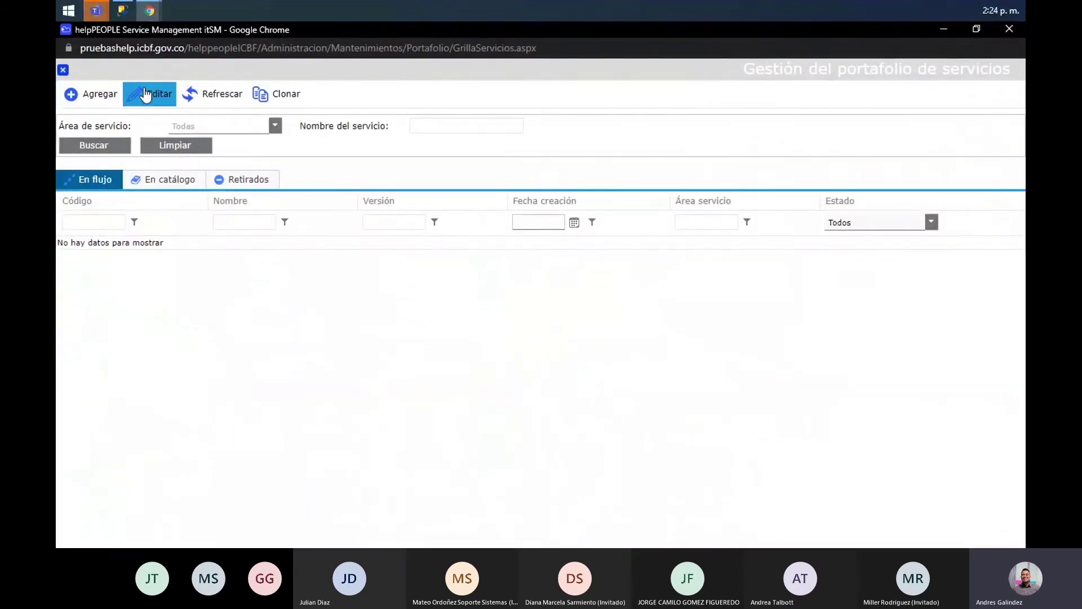
pyautogui.click(102, 97)
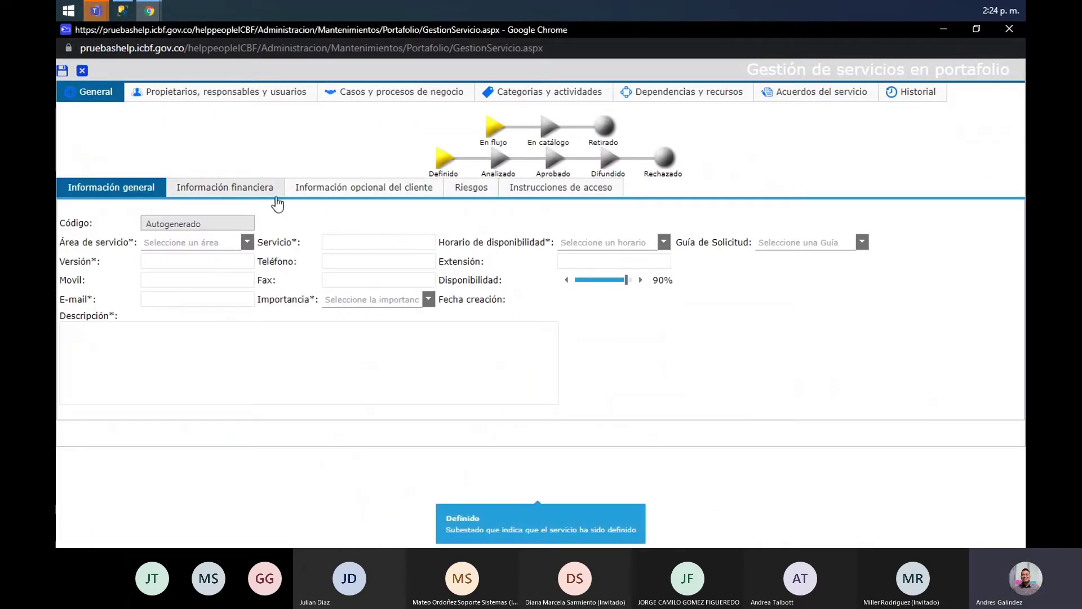
# Assign the service area Desarrollo Aplicación to the new service and name the service WEB
pyautogui.click(208, 240)
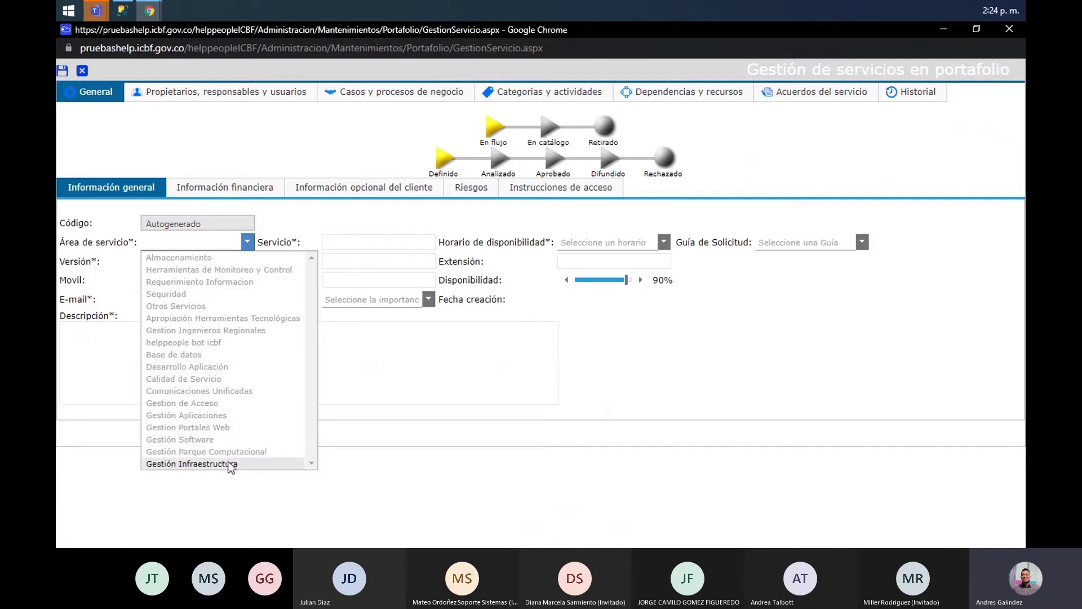
pyautogui.click(221, 367)
pyautogui.click(371, 243)
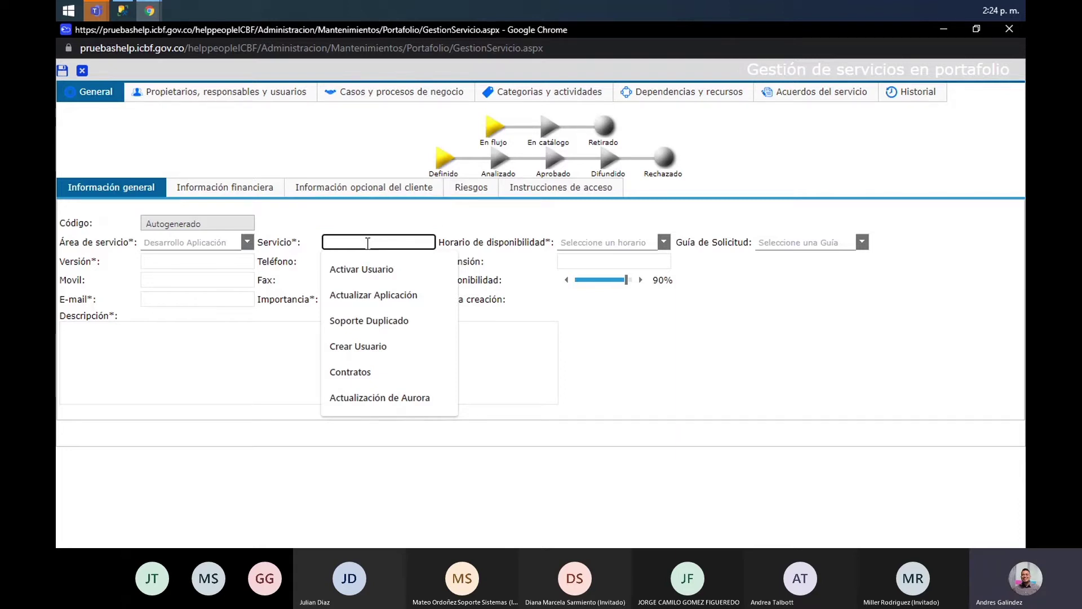
pyautogui.write('Moviel')
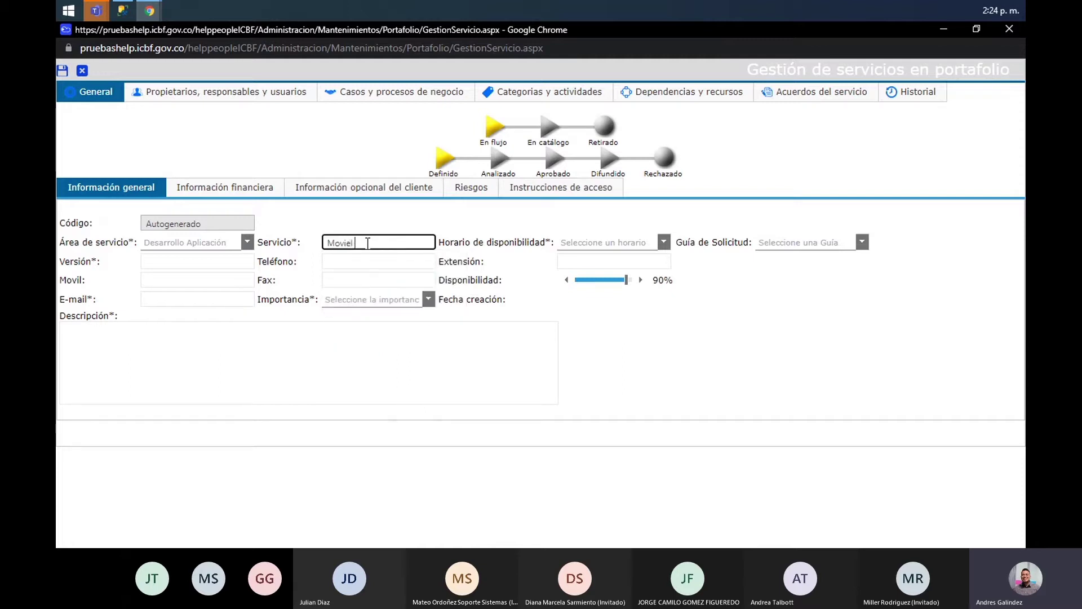
pyautogui.press('BackSpace')
pyautogui.press('BackSpace')
pyautogui.press('BackSpace')
pyautogui.press('BackSpace')
pyautogui.press('BackSpace')
pyautogui.press('BackSpace')
pyautogui.press('BackSpace')
pyautogui.write('WEb')
pyautogui.press('BackSpace')
pyautogui.write('B')
# Set the service's Versión to 1 and Movil to 0, and fill in the contact e-mail with the suggested helppeoplesoft.com address
pyautogui.click(213, 260)
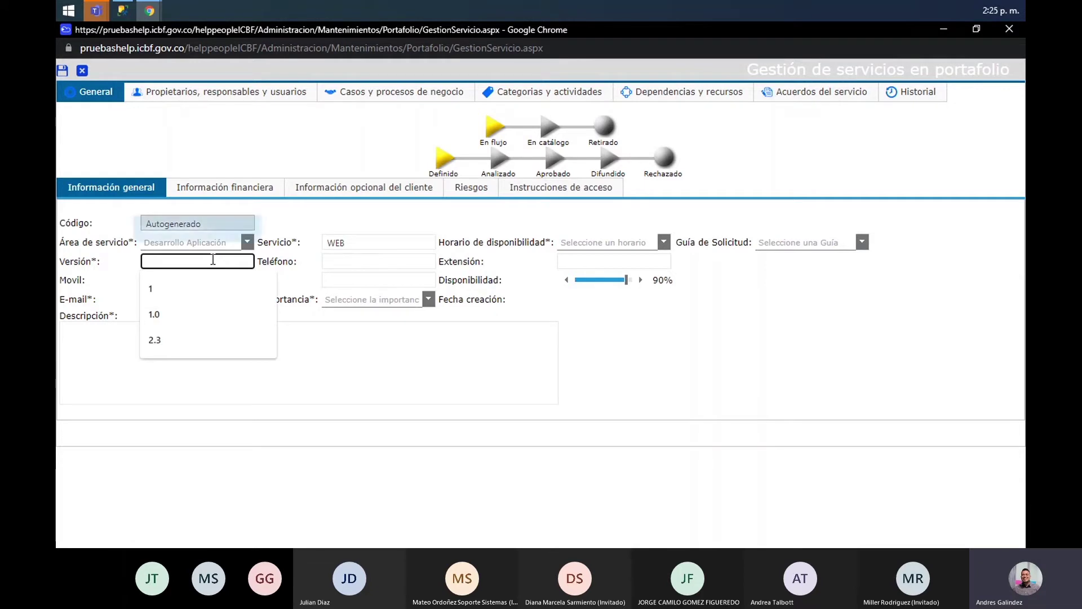
pyautogui.write('1')
pyautogui.click(353, 257)
pyautogui.click(218, 280)
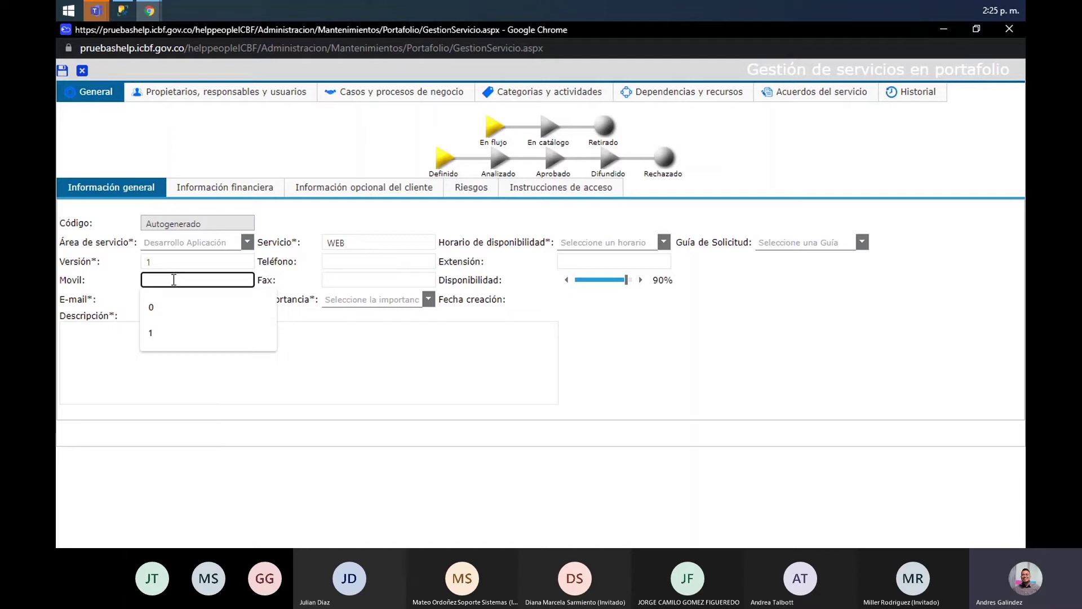
pyautogui.click(169, 305)
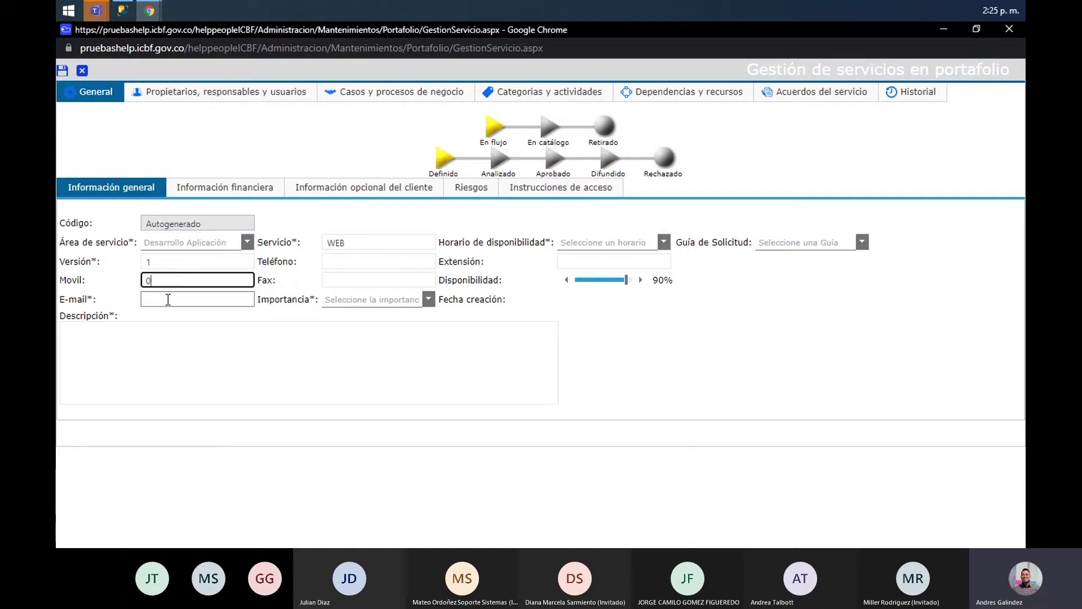
pyautogui.click(168, 299)
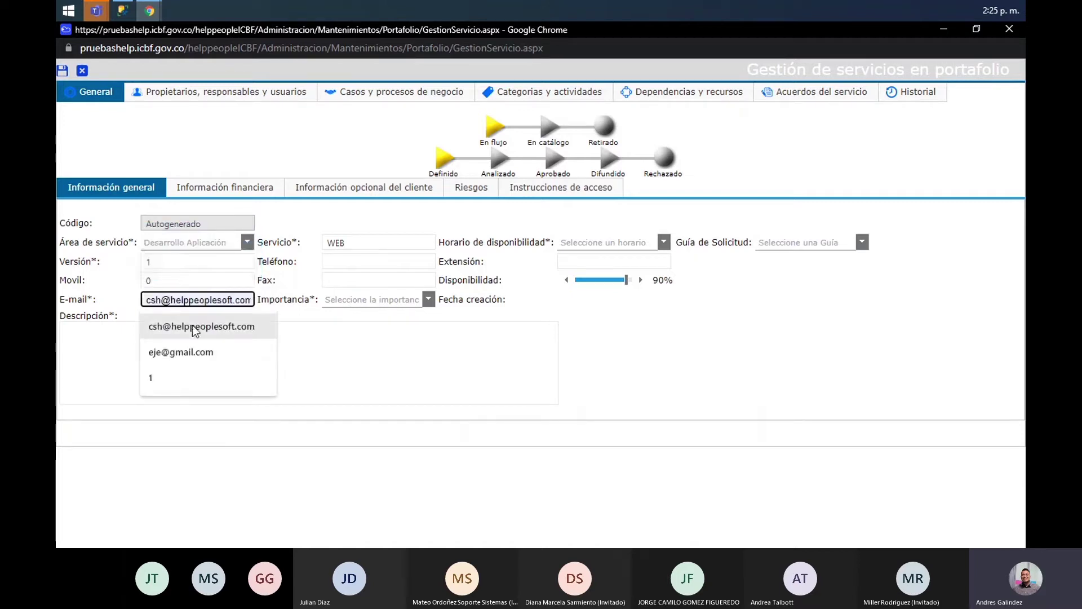
pyautogui.click(195, 330)
# Enter the service description "Este servicio será aplicado para los requerimientos e incidentes de páginas web", with the accent on será
pyautogui.click(220, 339)
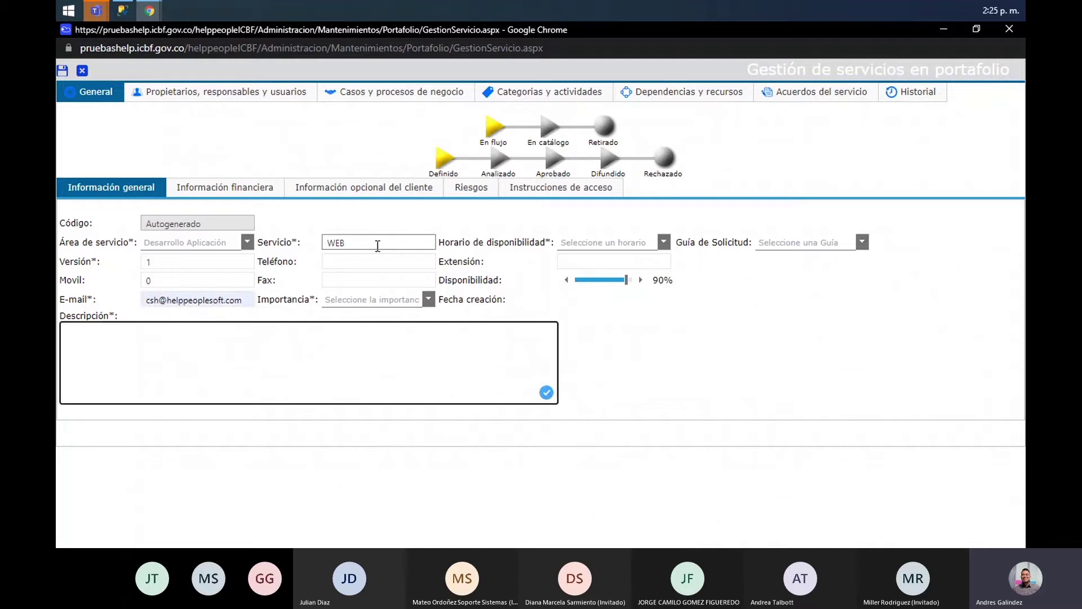
pyautogui.click(137, 342)
pyautogui.write('ESTE')
pyautogui.press('BackSpace')
pyautogui.press('BackSpace')
pyautogui.press('BackSpace')
pyautogui.press('BackSpace')
pyautogui.write('Este ser')
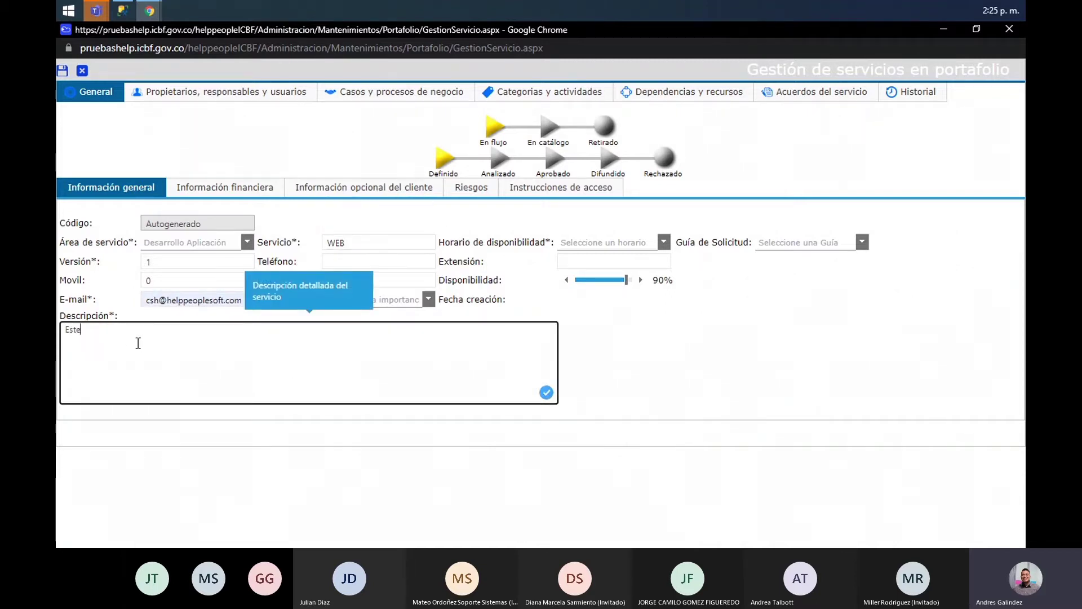
pyautogui.press('BackSpace')
pyautogui.press('BackSpace')
pyautogui.write('c')
pyautogui.write('io')
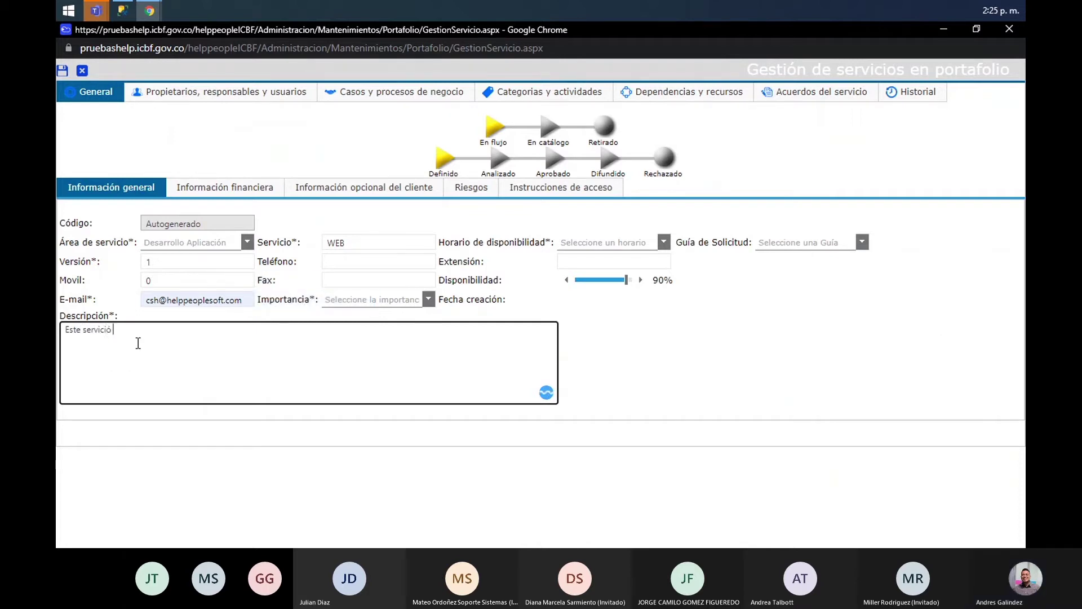
pyautogui.write(' sera aplicado')
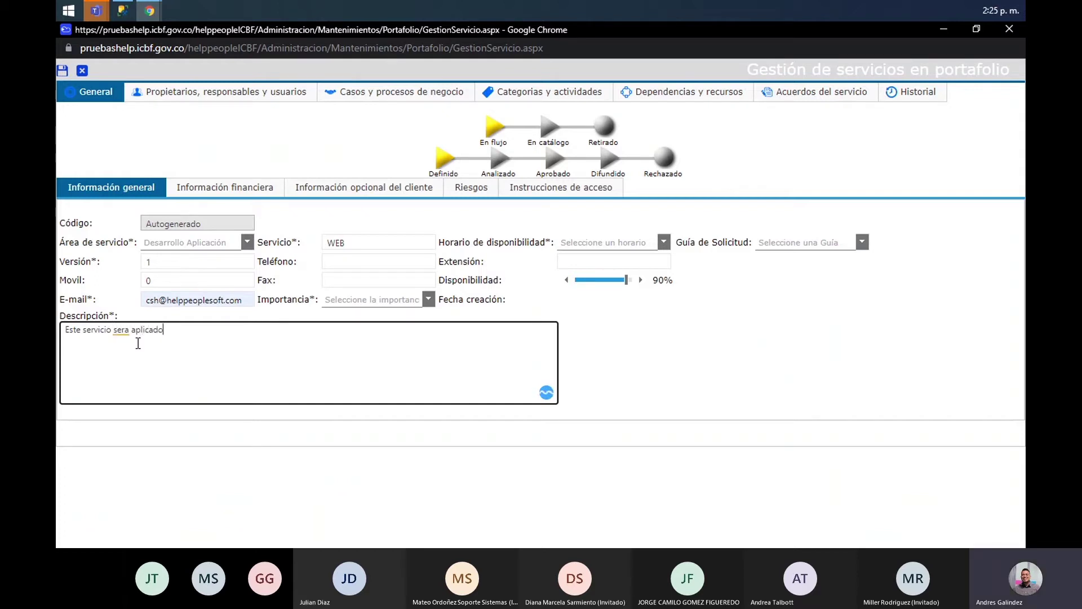
pyautogui.write(' para los requerimientos e incidnen')
pyautogui.press('BackSpace')
pyautogui.press('BackSpace')
pyautogui.press('BackSpace')
pyautogui.write('entes de')
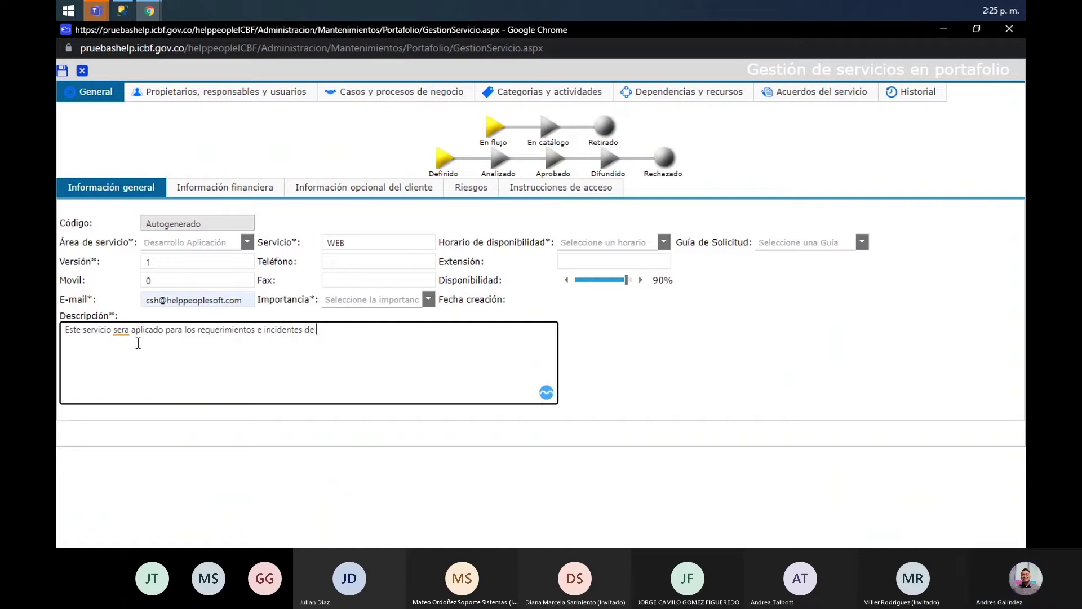
pyautogui.write(' pa')
pyautogui.press('BackSpace')
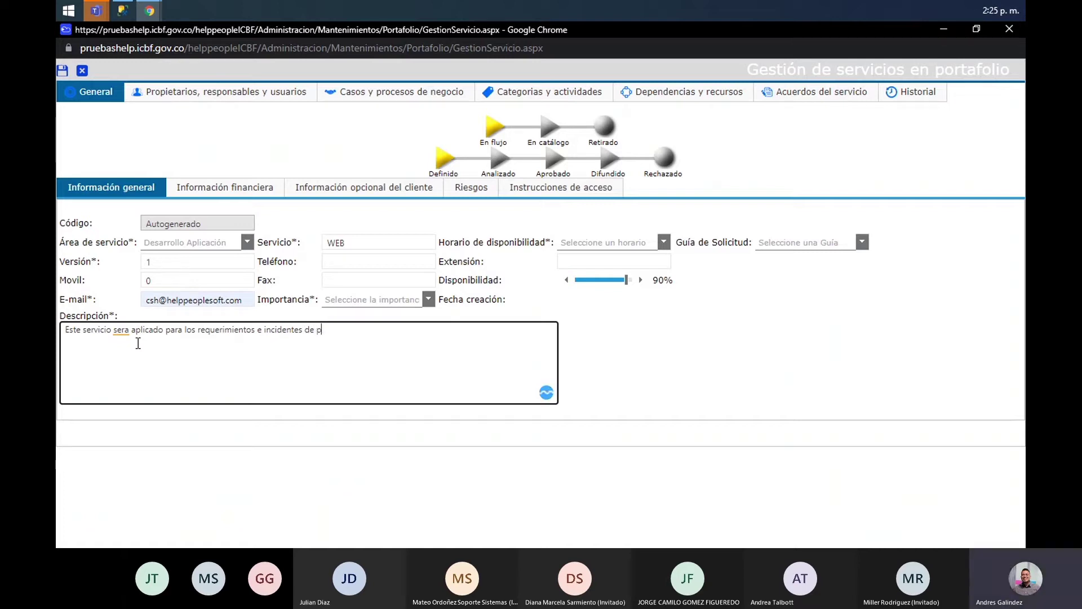
pyautogui.write('áginas web')
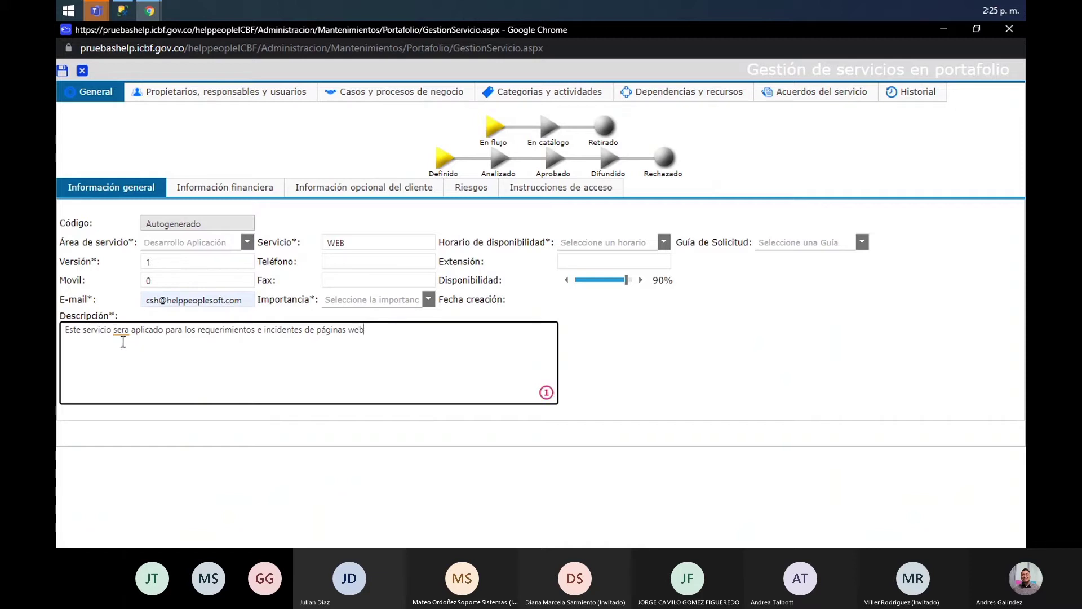
pyautogui.click(121, 332)
pyautogui.click(148, 411)
pyautogui.hotkey('ctrl', 'a')
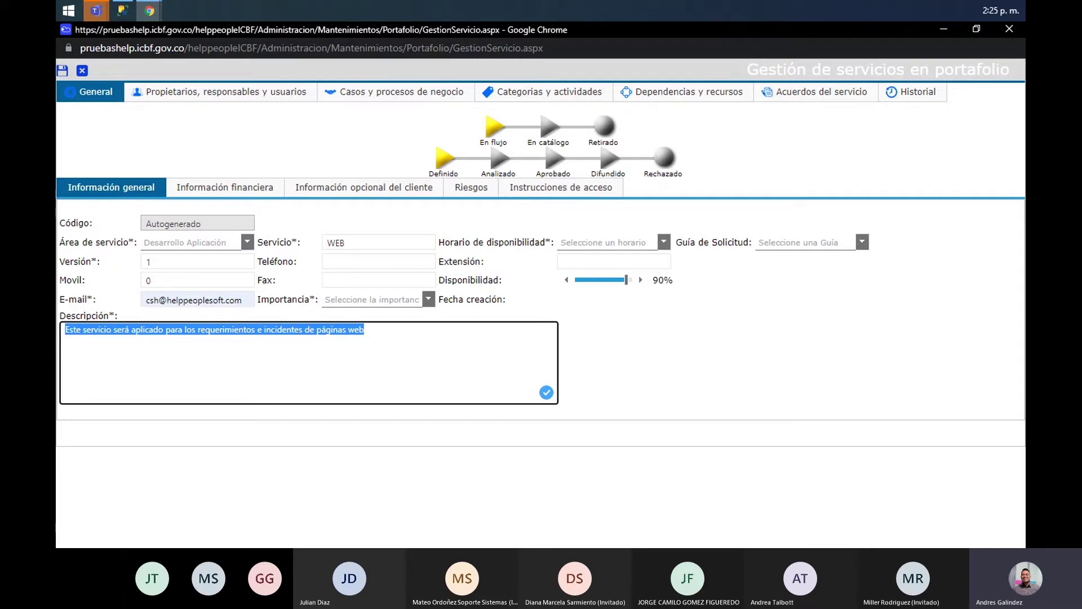
pyautogui.click(149, 11)
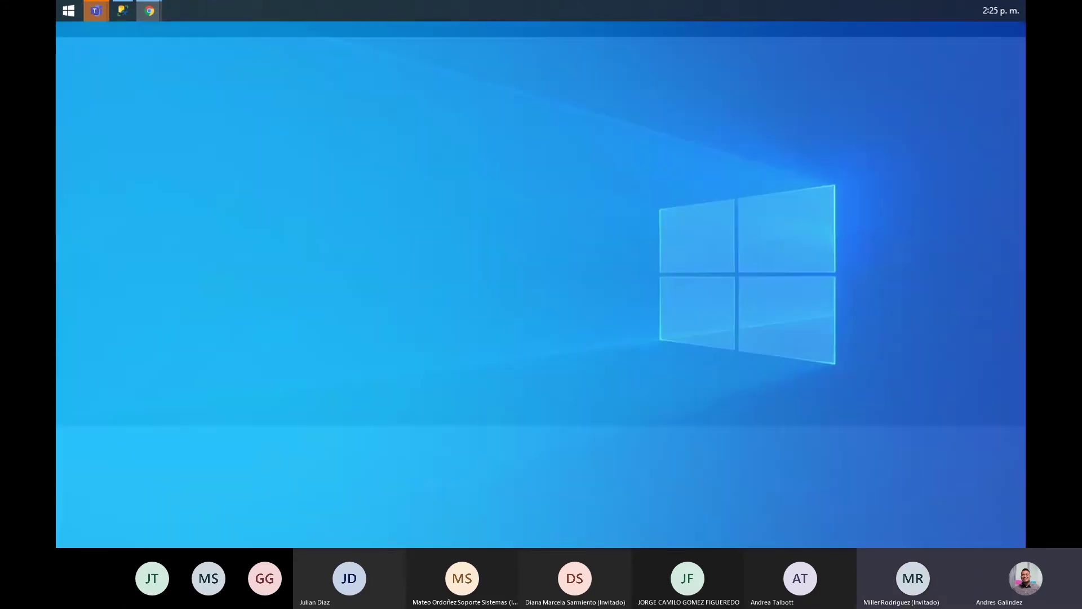
pyautogui.click(97, 11)
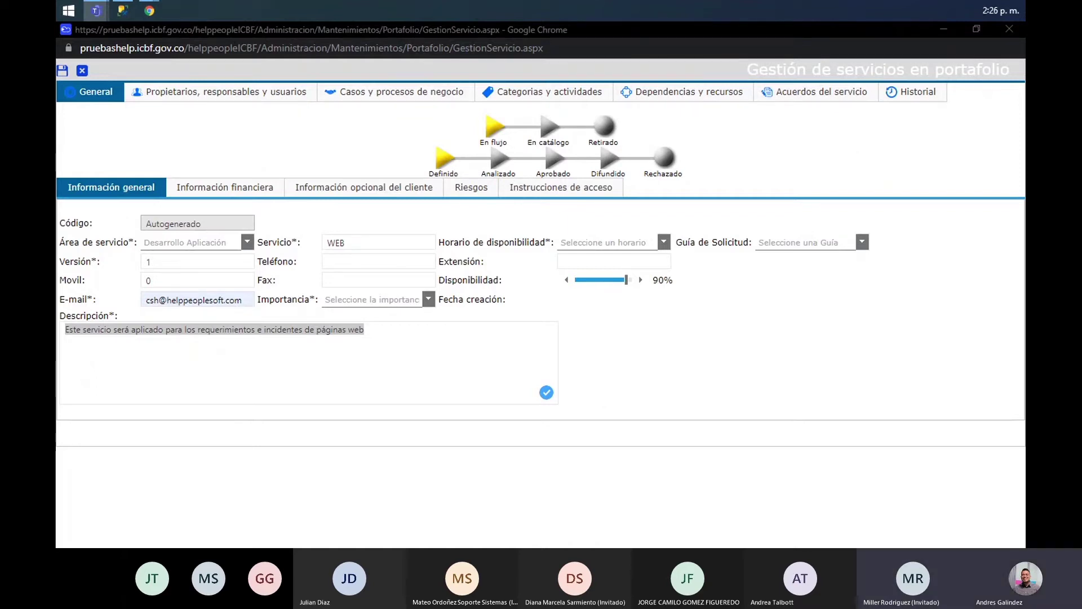
pyautogui.hotkey('alt', 'Tab')
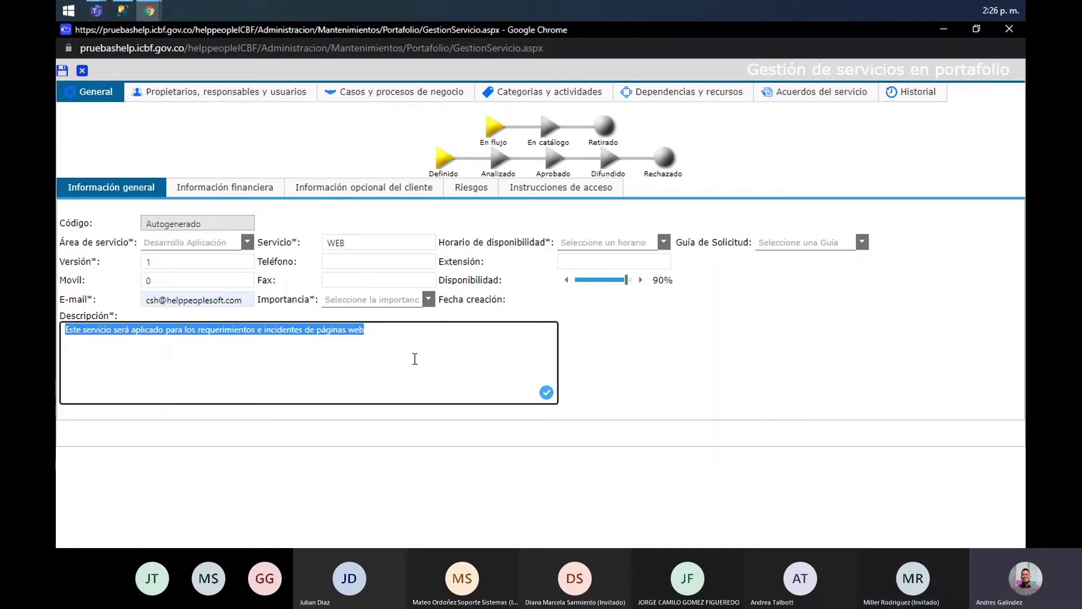
pyautogui.click(445, 345)
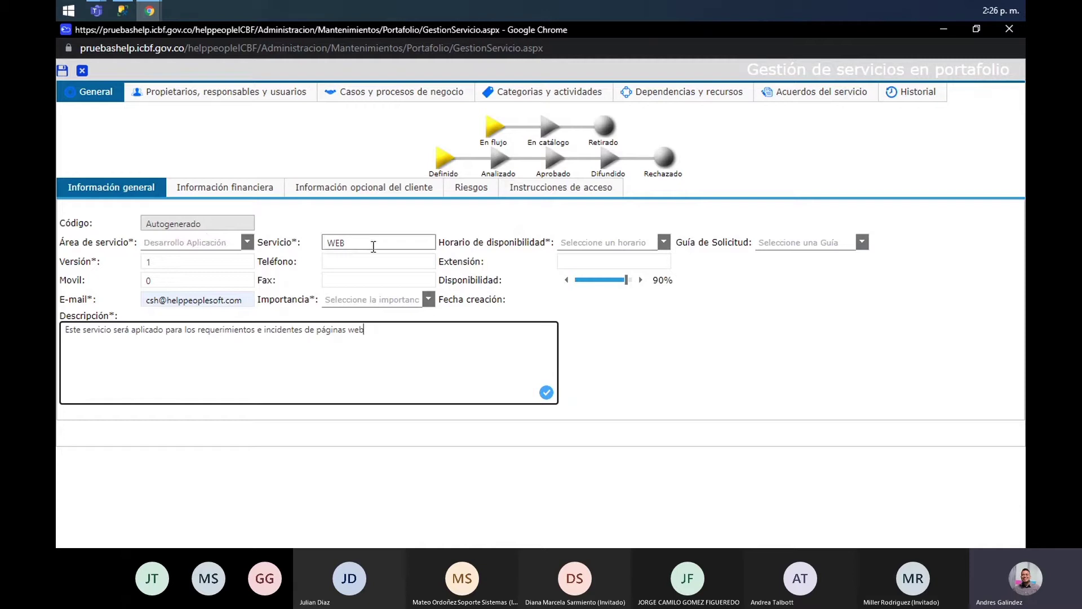
# Enter the service's contact phone number and set both Extensión and Fax to 0
pyautogui.click(365, 261)
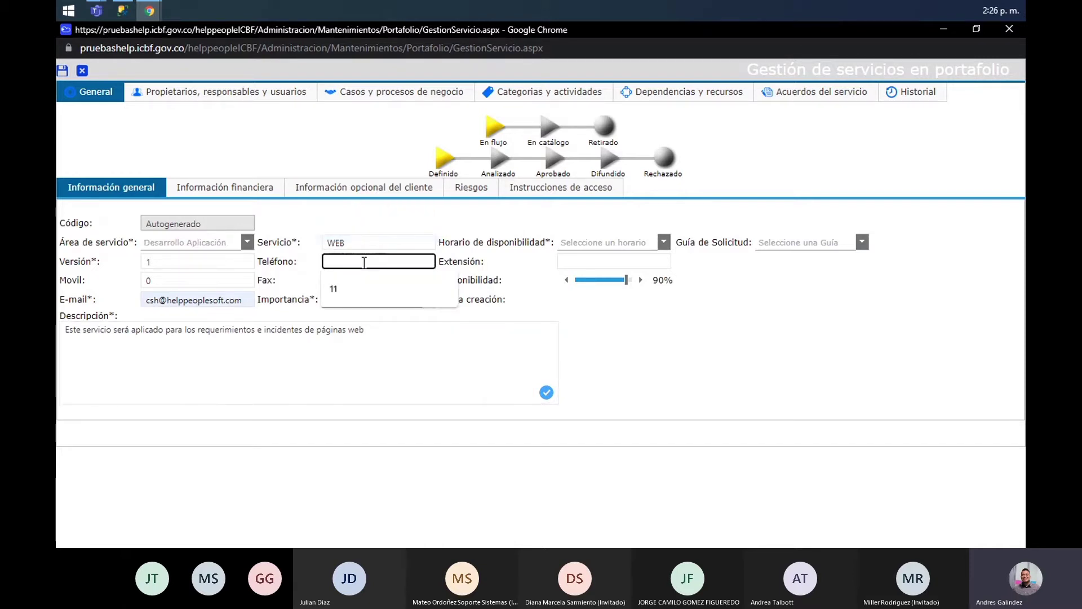
pyautogui.write('3')
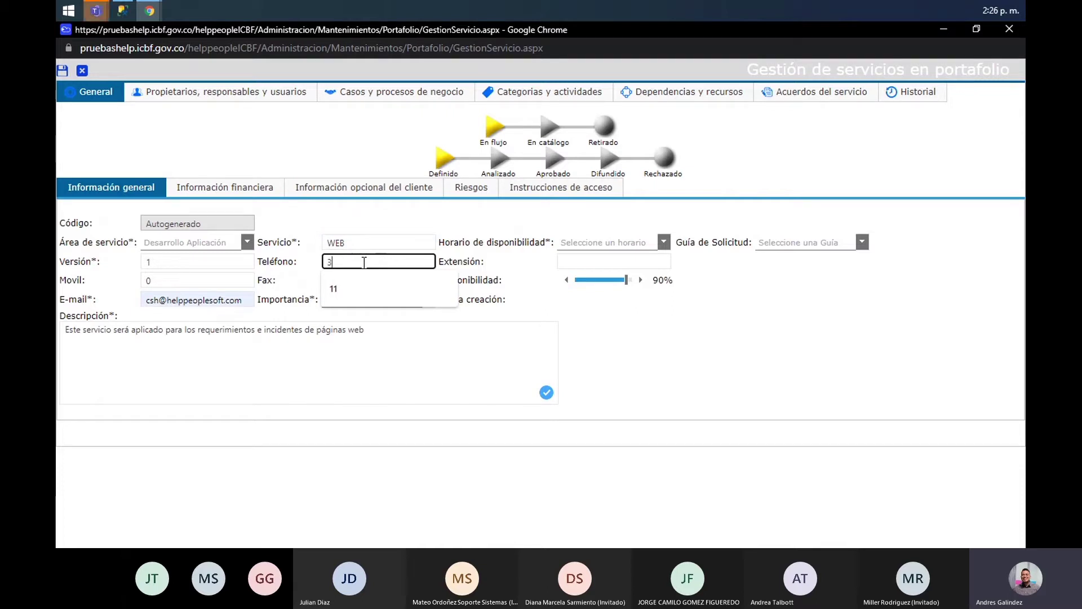
pyautogui.write('895678')
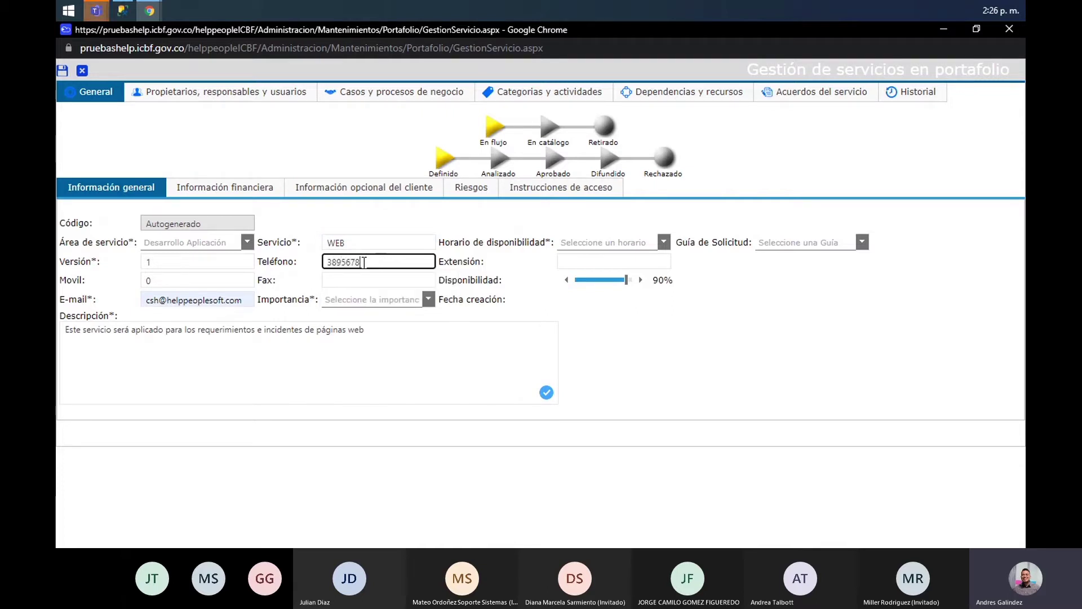
pyautogui.click(657, 263)
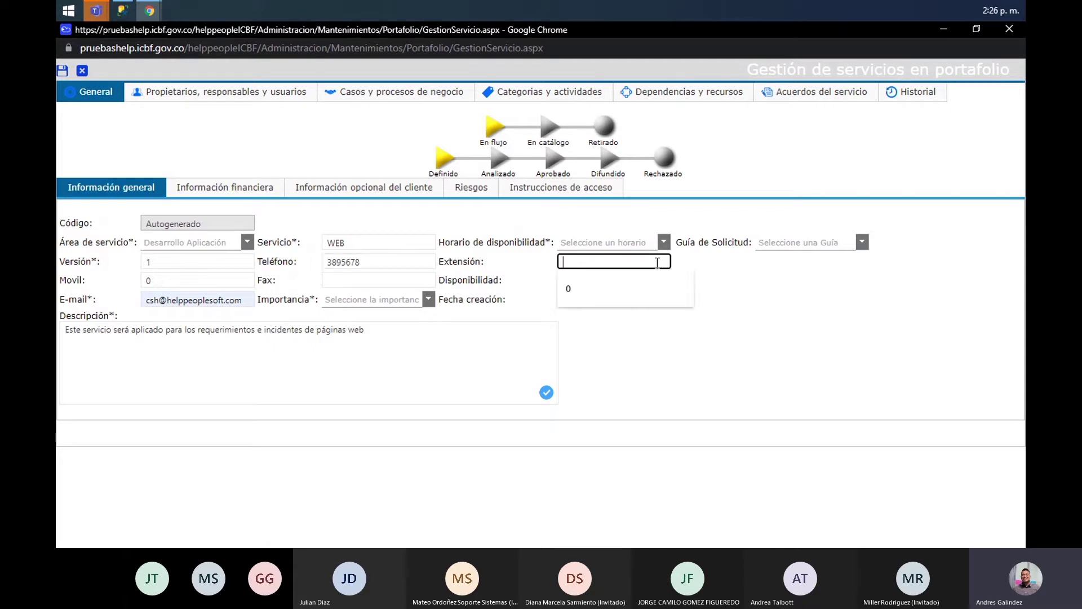
pyautogui.click(620, 288)
pyautogui.click(403, 277)
pyautogui.click(388, 302)
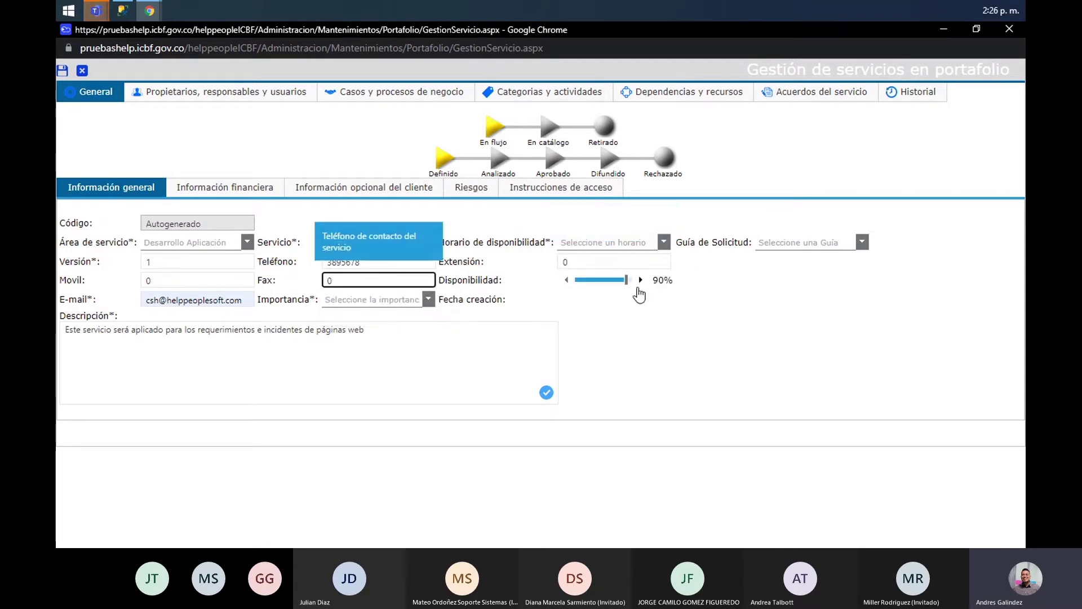
# Set the service's Horario de disponibilidad to Horario Lunes a viernes Mesa and its Importancia to Media
pyautogui.click(595, 242)
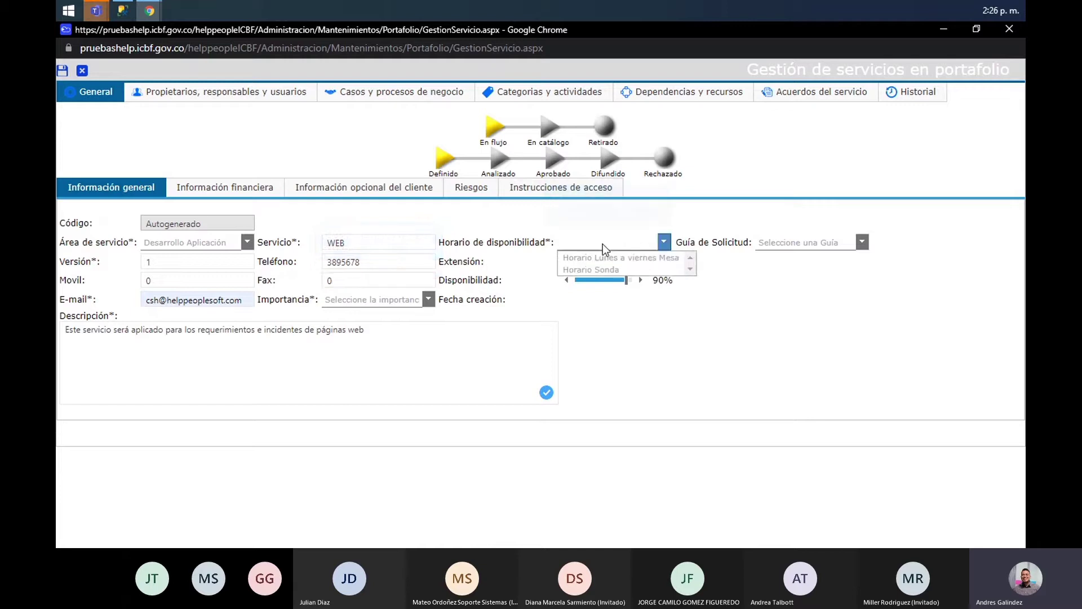
pyautogui.click(592, 257)
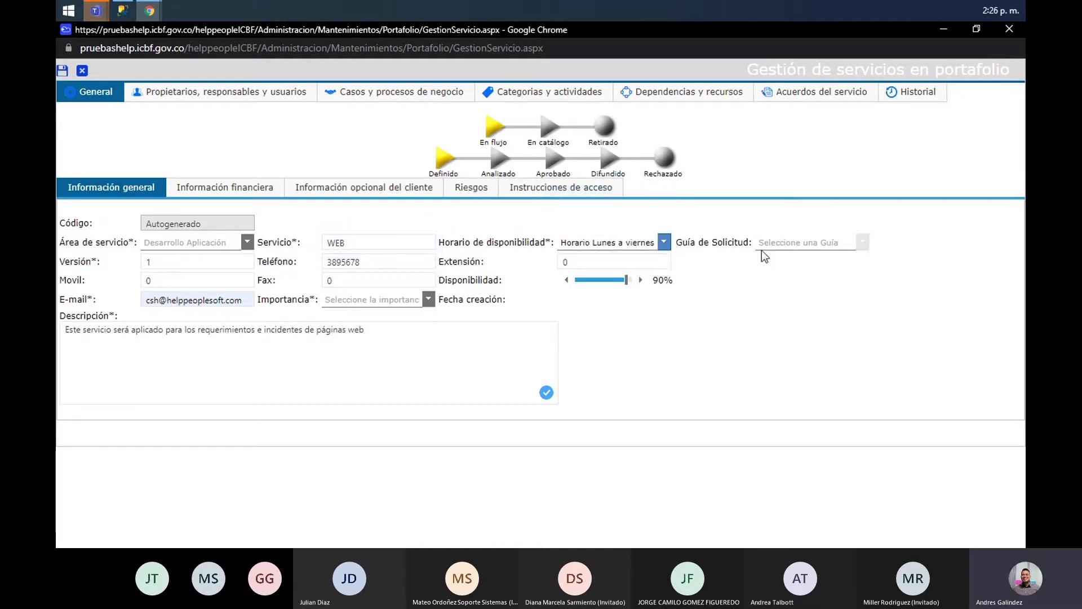
pyautogui.moveTo(704, 245); pyautogui.dragTo(749, 245)
pyautogui.click(729, 311)
pyautogui.click(428, 299)
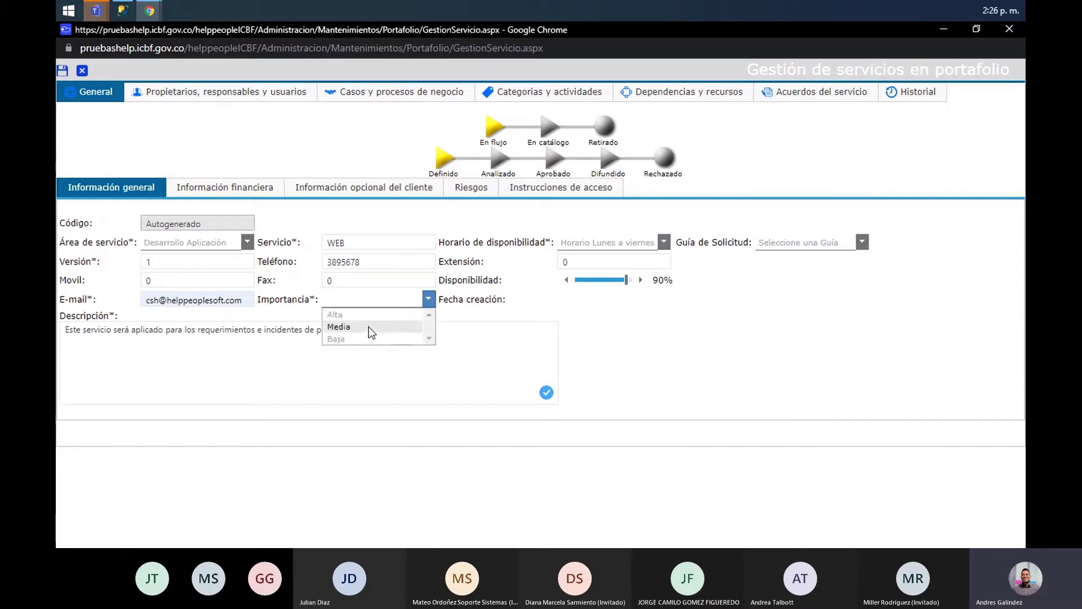
pyautogui.click(368, 327)
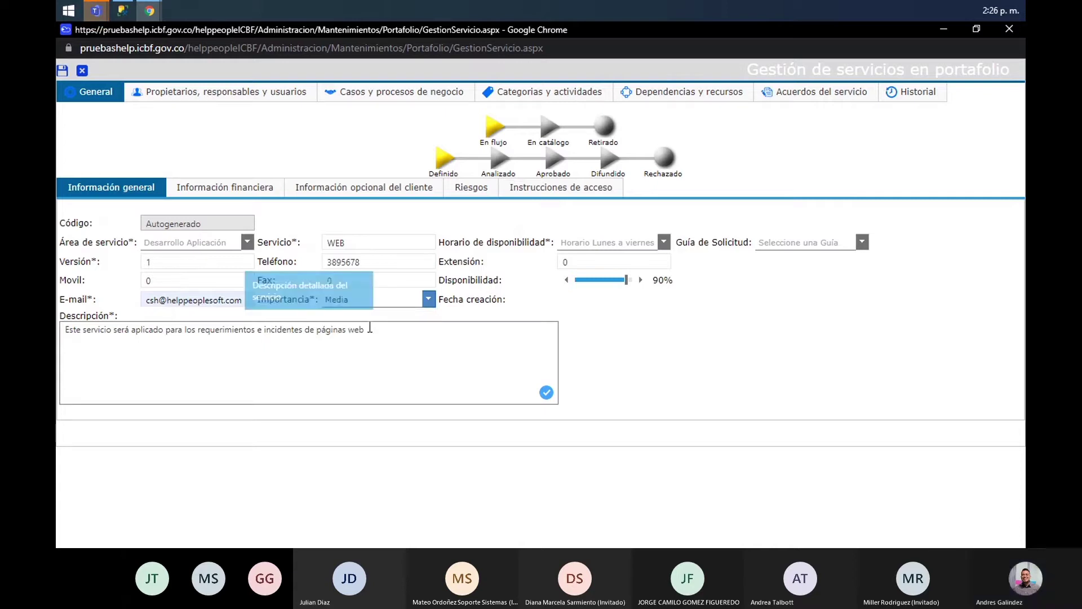
# Set both Costo de inversión and Costo de funcionamiento to 0 in the service's financial information
pyautogui.click(491, 345)
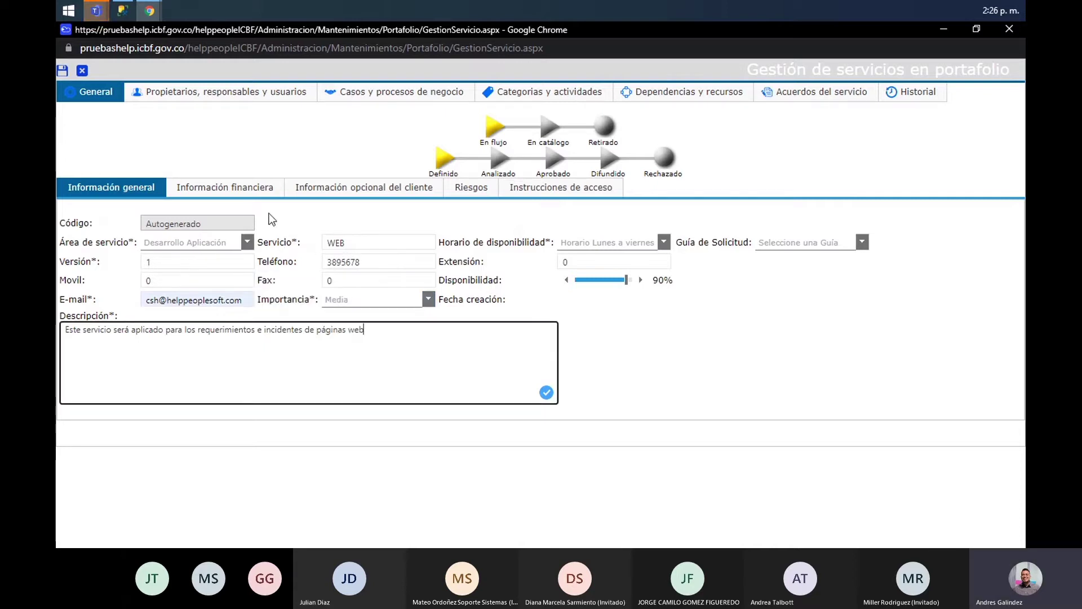
pyautogui.click(251, 190)
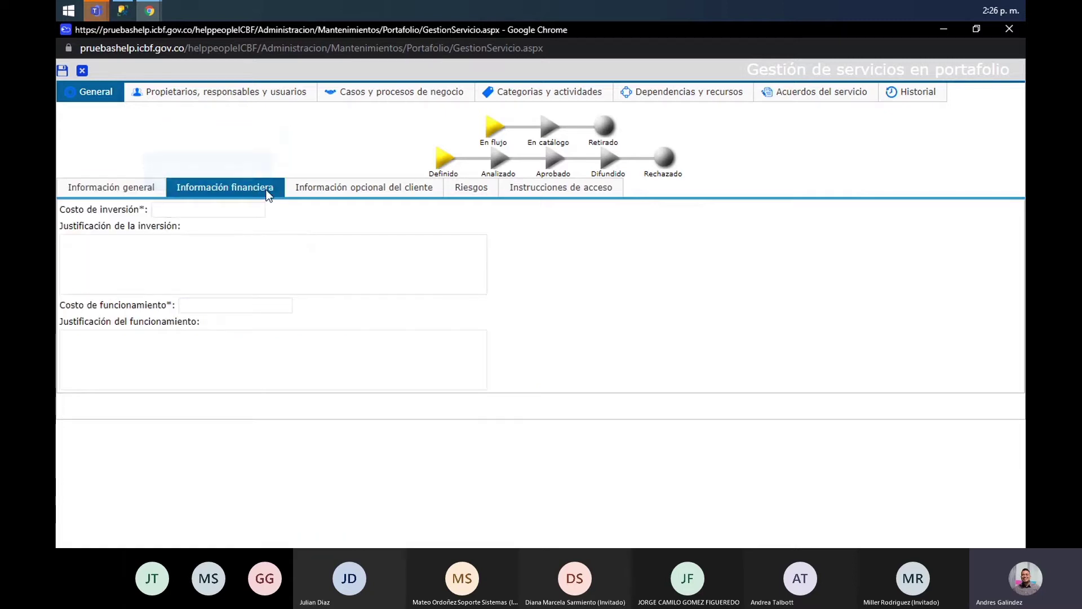
pyautogui.click(242, 209)
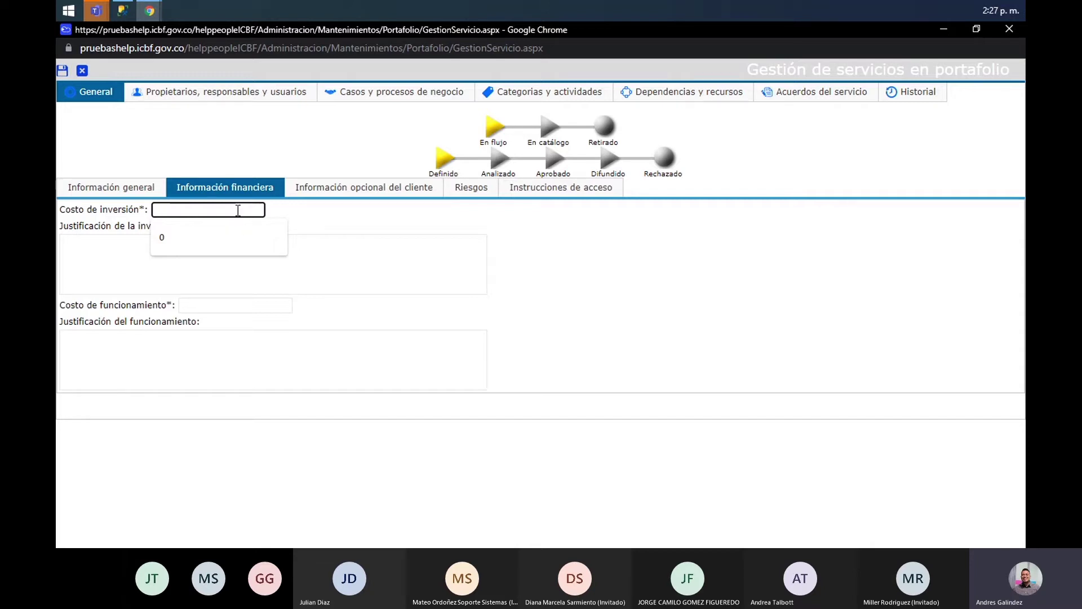
pyautogui.write('0')
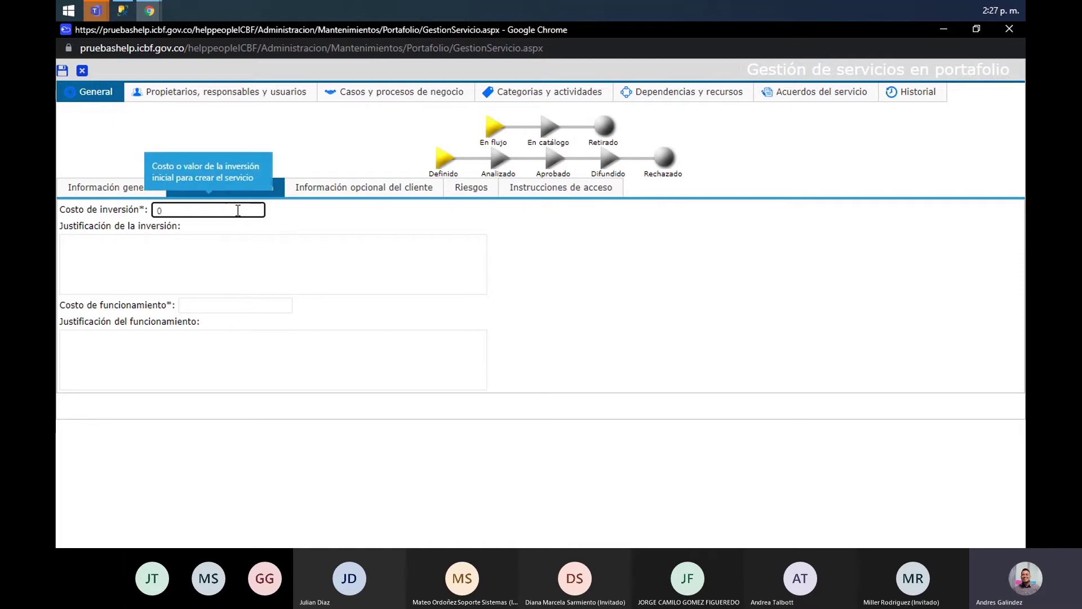
pyautogui.click(225, 307)
pyautogui.write('0')
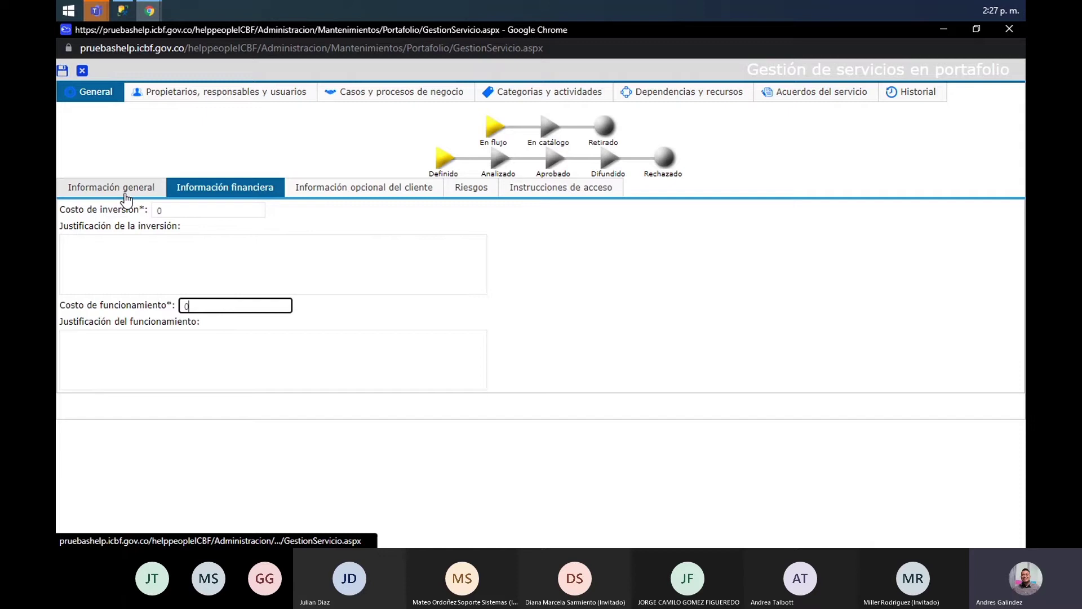
# Examine the groups available as Propietarios, Responsables and Usuarios of the WEB service
pyautogui.click(194, 94)
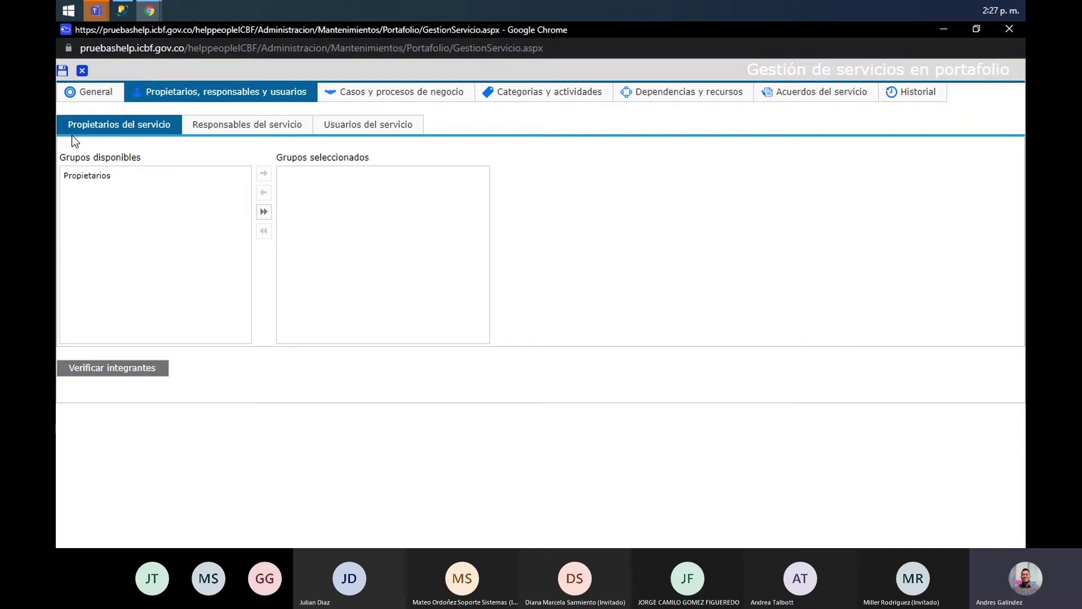
pyautogui.click(281, 126)
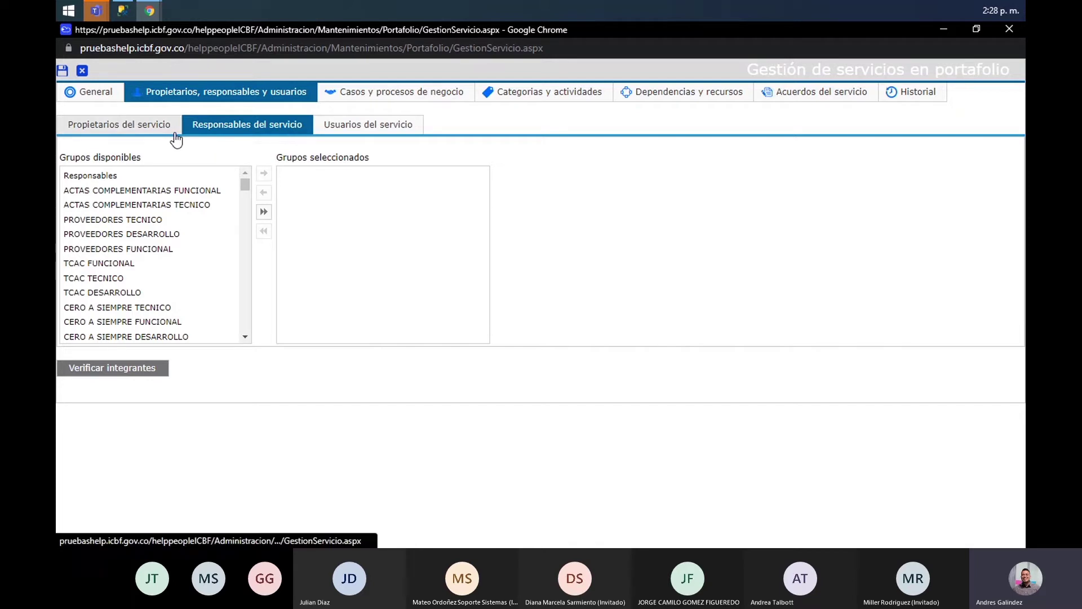
pyautogui.click(350, 127)
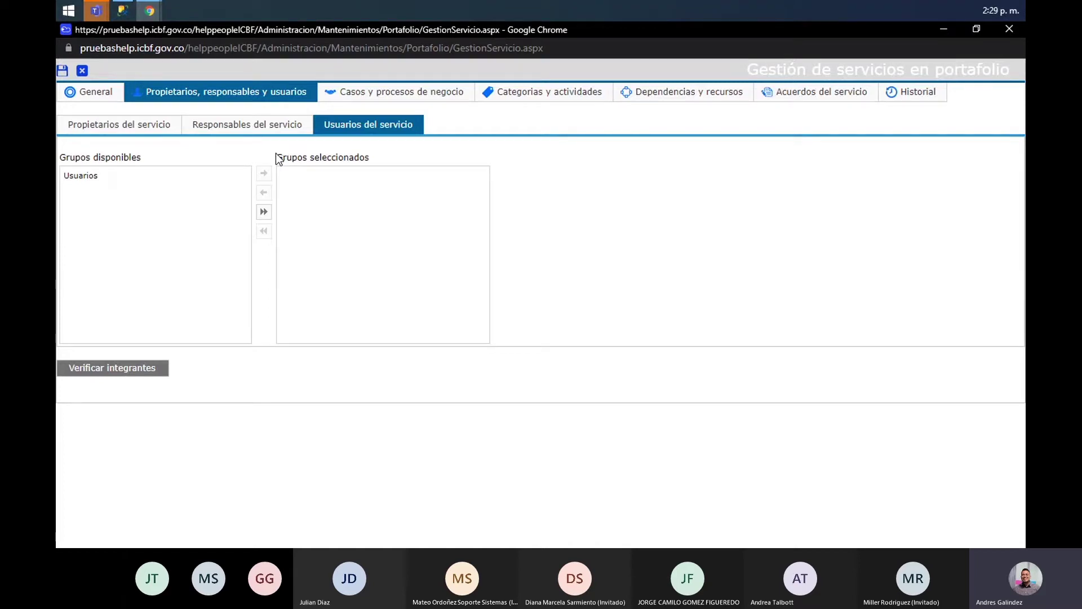
pyautogui.click(266, 129)
pyautogui.click(156, 130)
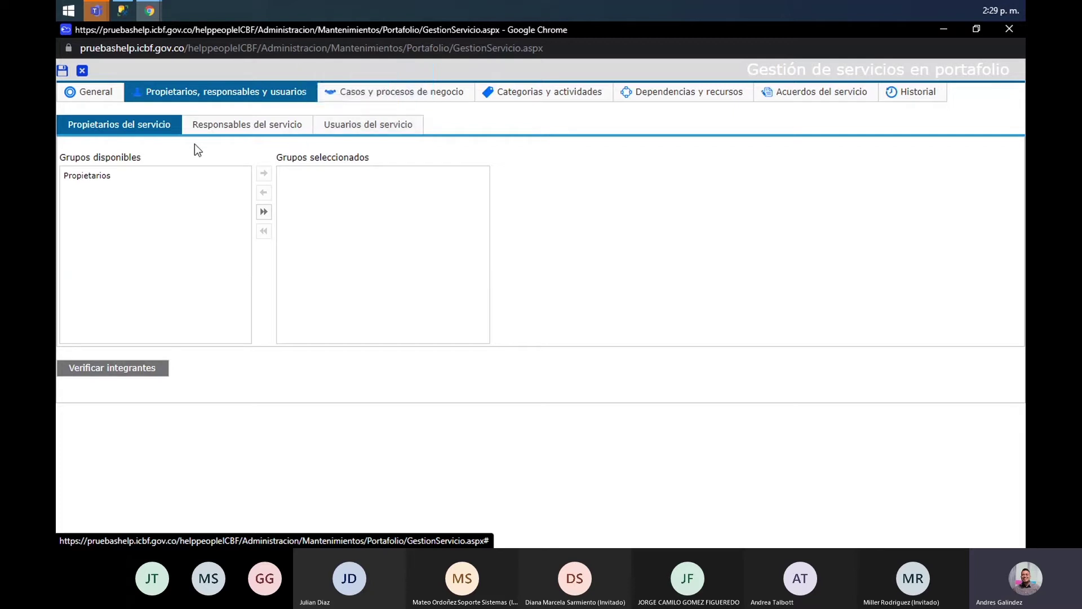
pyautogui.click(135, 177)
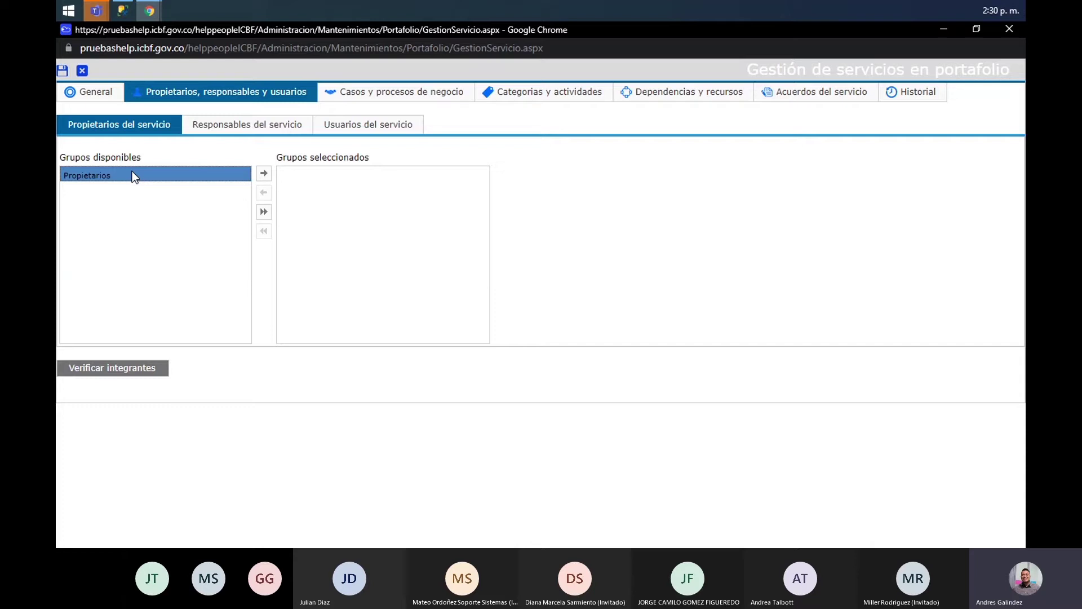
pyautogui.click(229, 125)
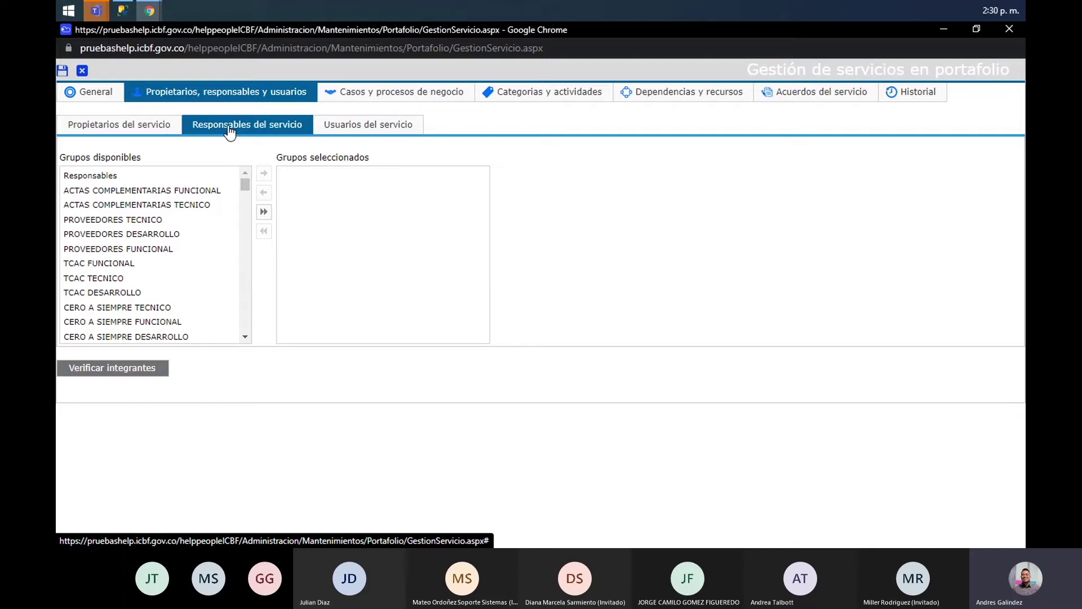
pyautogui.click(343, 134)
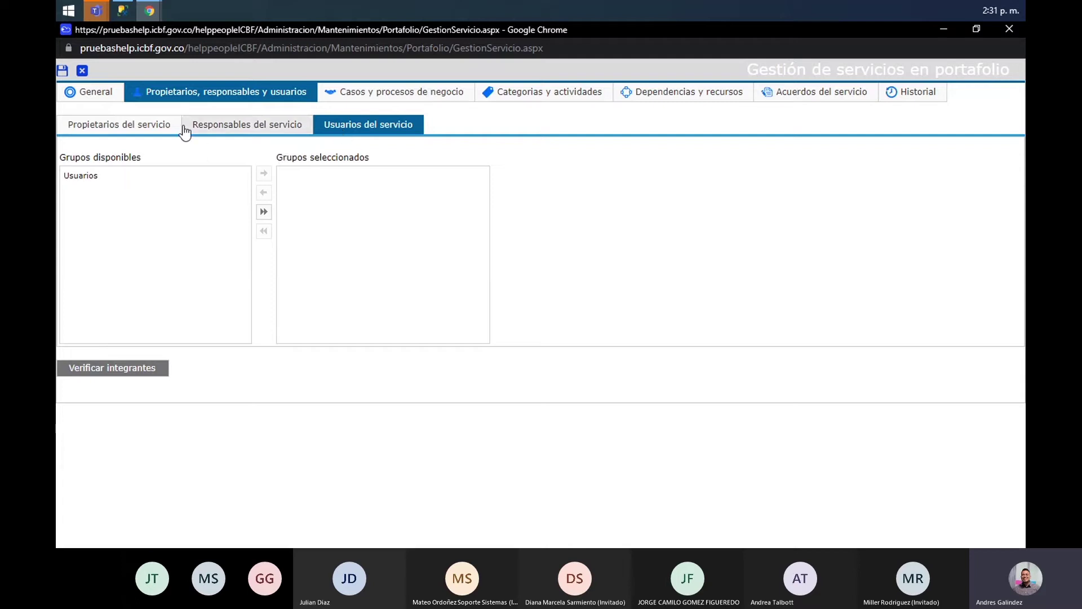
pyautogui.click(138, 126)
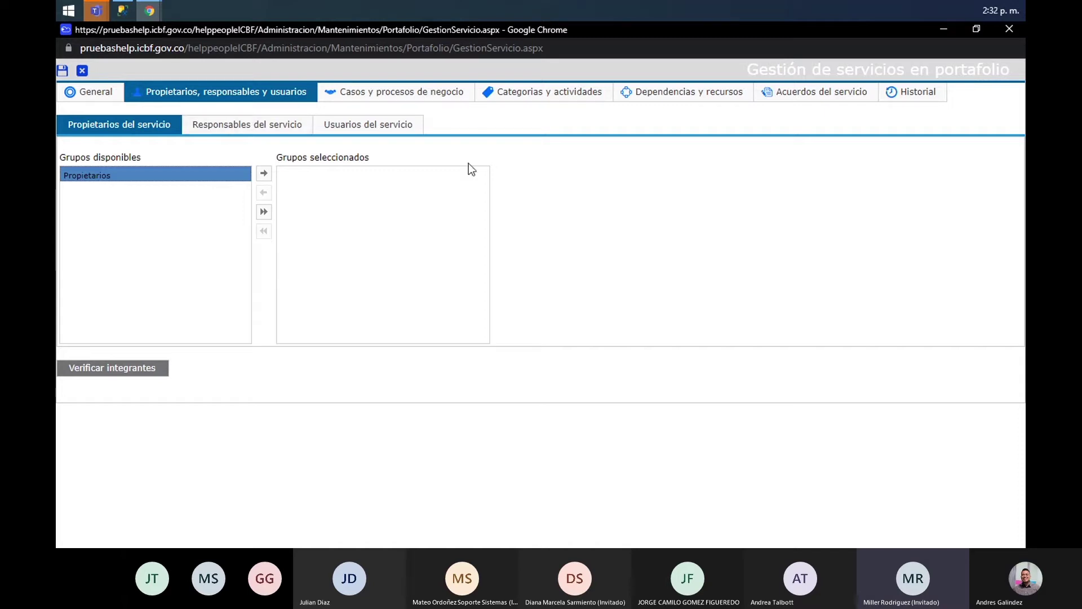
pyautogui.click(367, 134)
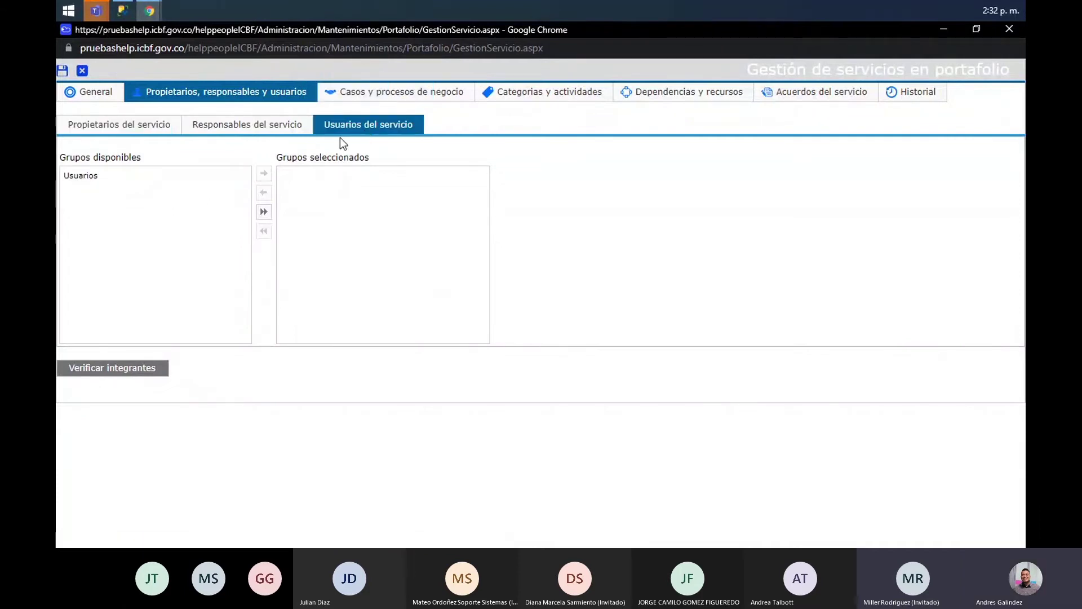
# Open the Grupos de Trabajo maintenance from the system parameters and review the Tipo de Grupo options
pyautogui.click(945, 32)
pyautogui.moveTo(972, 91)
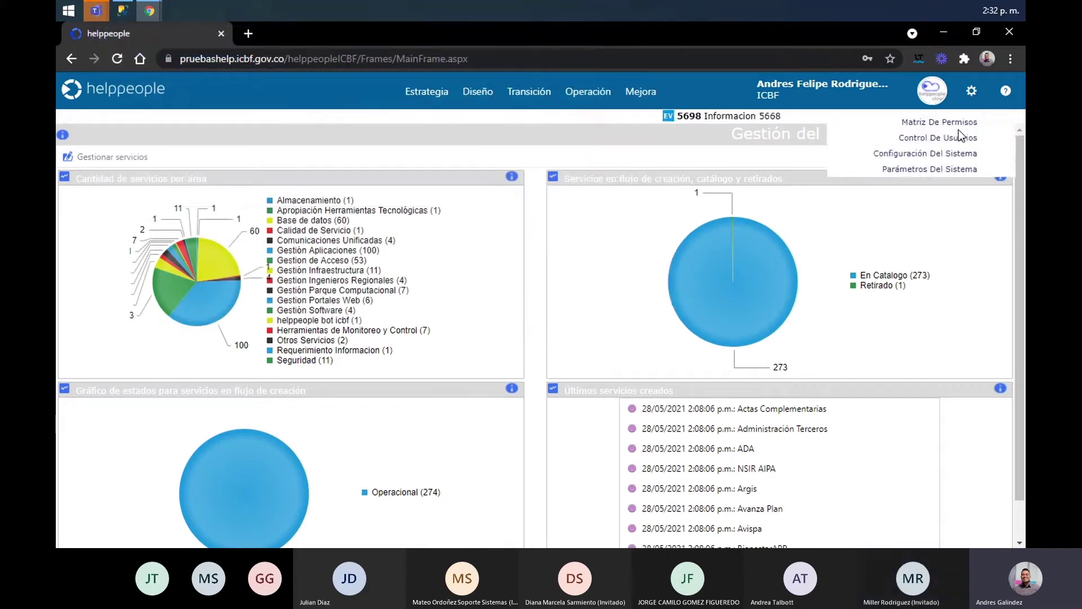
pyautogui.click(947, 170)
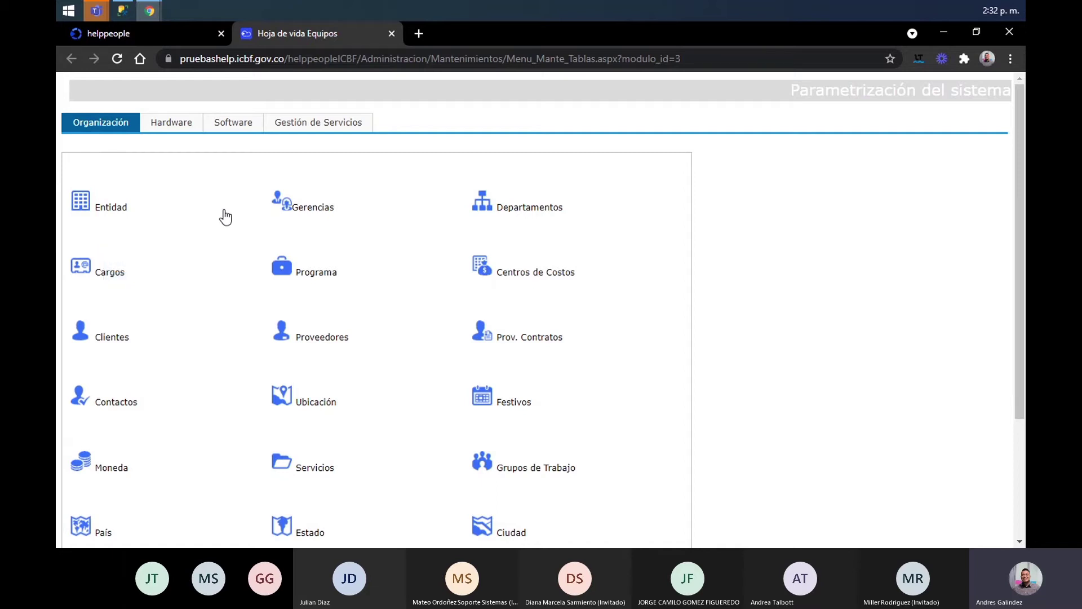
pyautogui.moveTo(107, 218)
pyautogui.scroll(-2, 1017, 338)
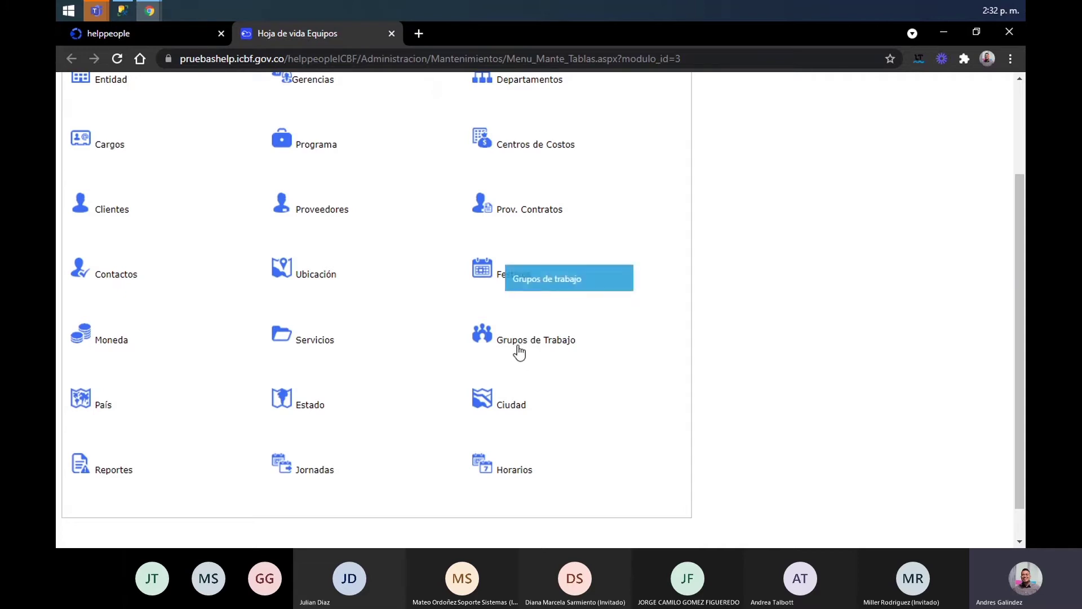
pyautogui.click(536, 339)
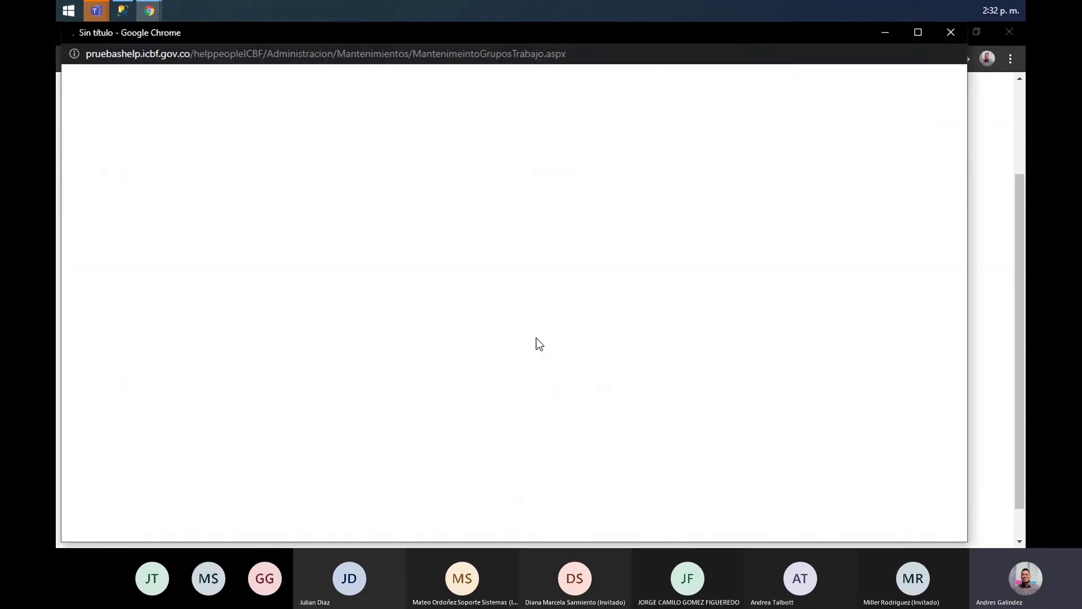
pyautogui.doubleClick(447, 31)
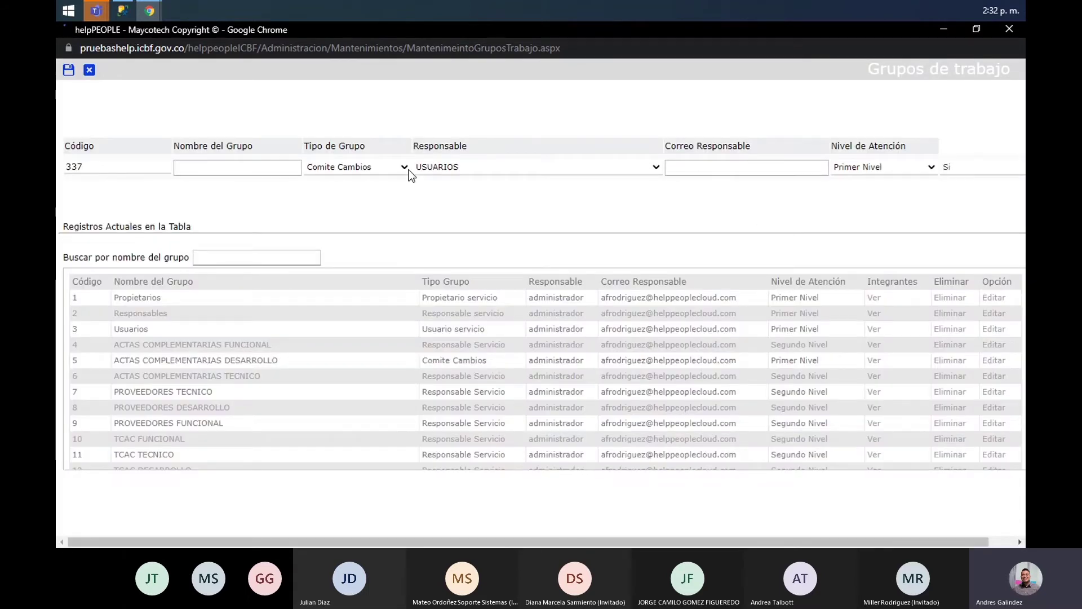
pyautogui.click(407, 169)
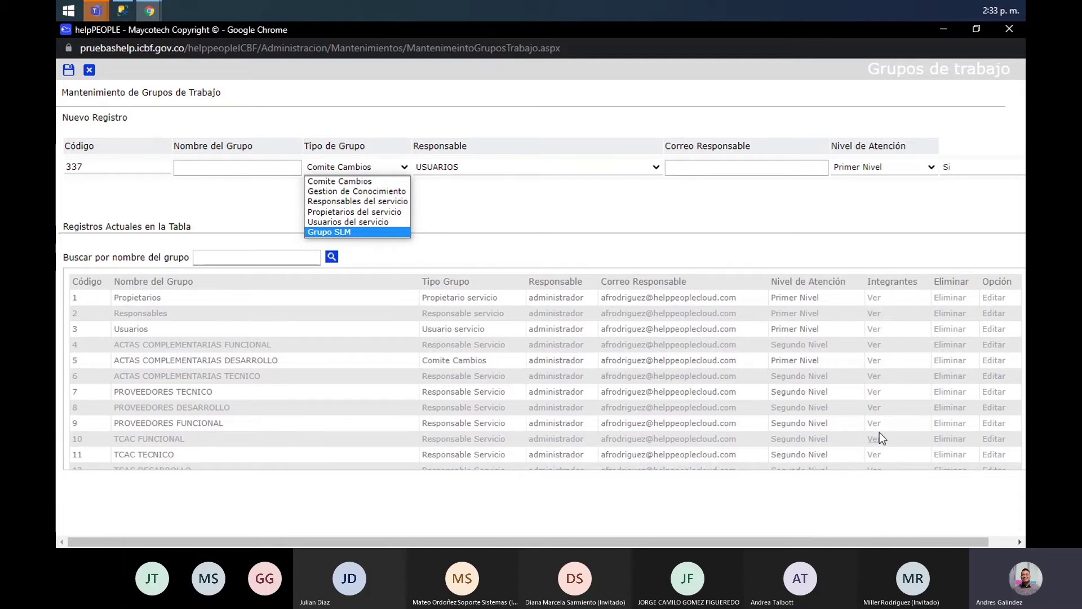
# Open the member list of the TCAC TECNICO work group and bring its window into view
pyautogui.click(871, 281)
pyautogui.moveTo(867, 281); pyautogui.dragTo(924, 290)
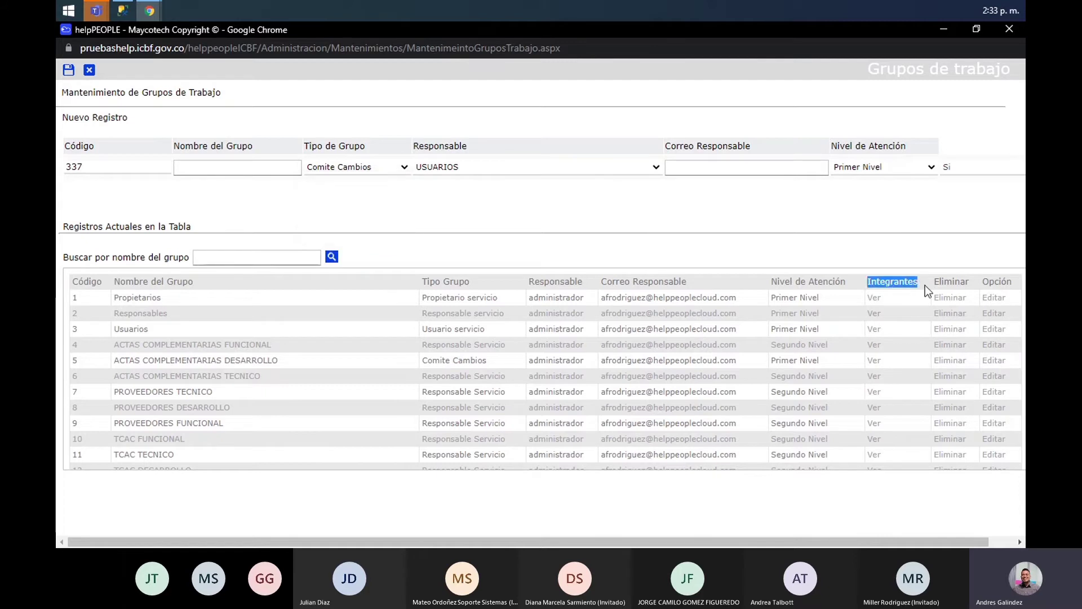
pyautogui.click(877, 456)
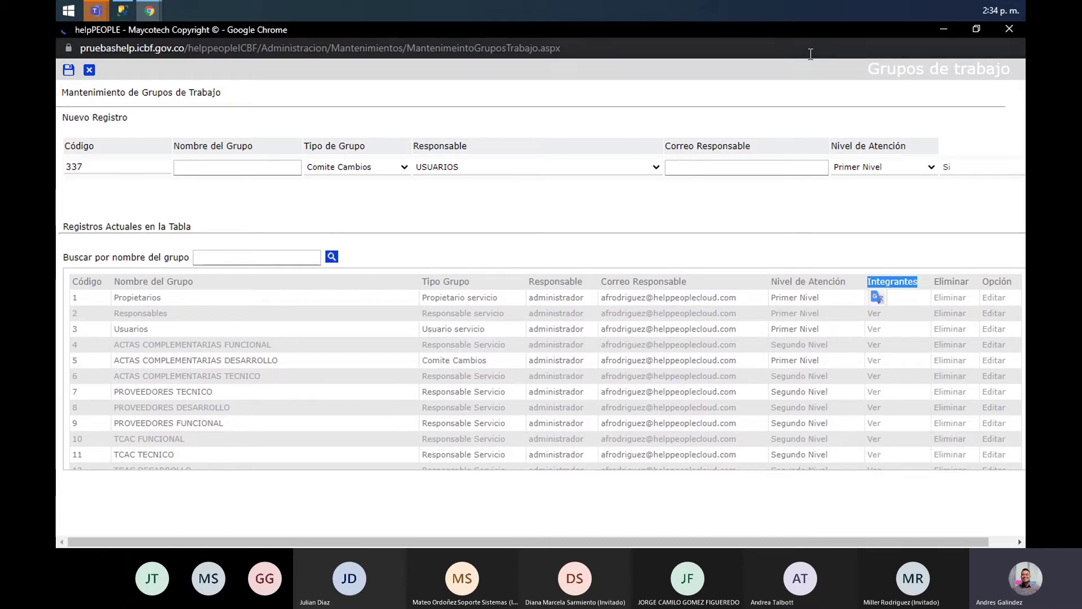
pyautogui.click(943, 31)
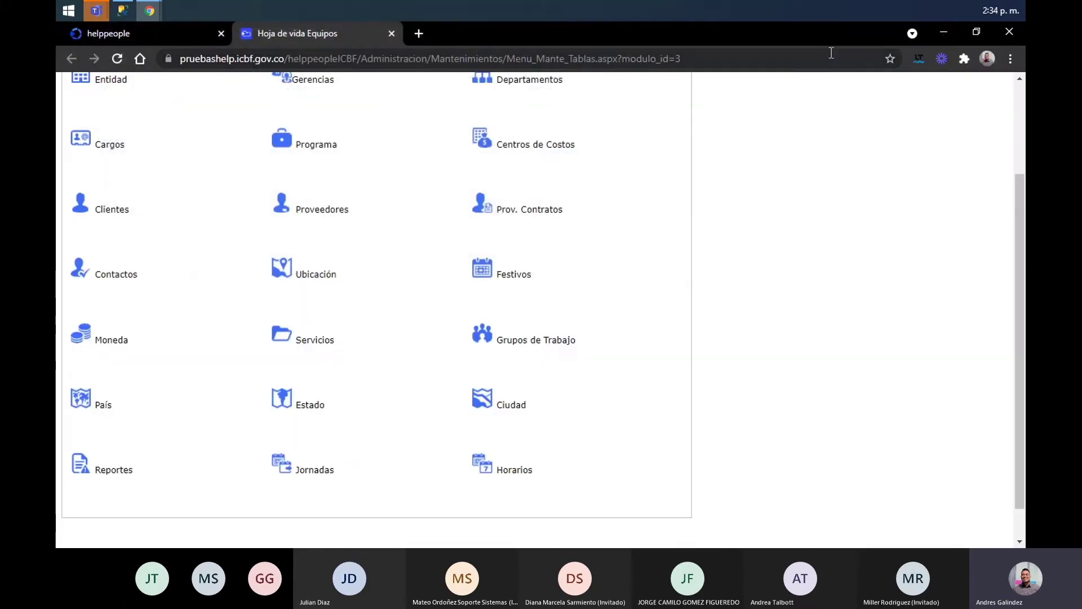
pyautogui.click(206, 35)
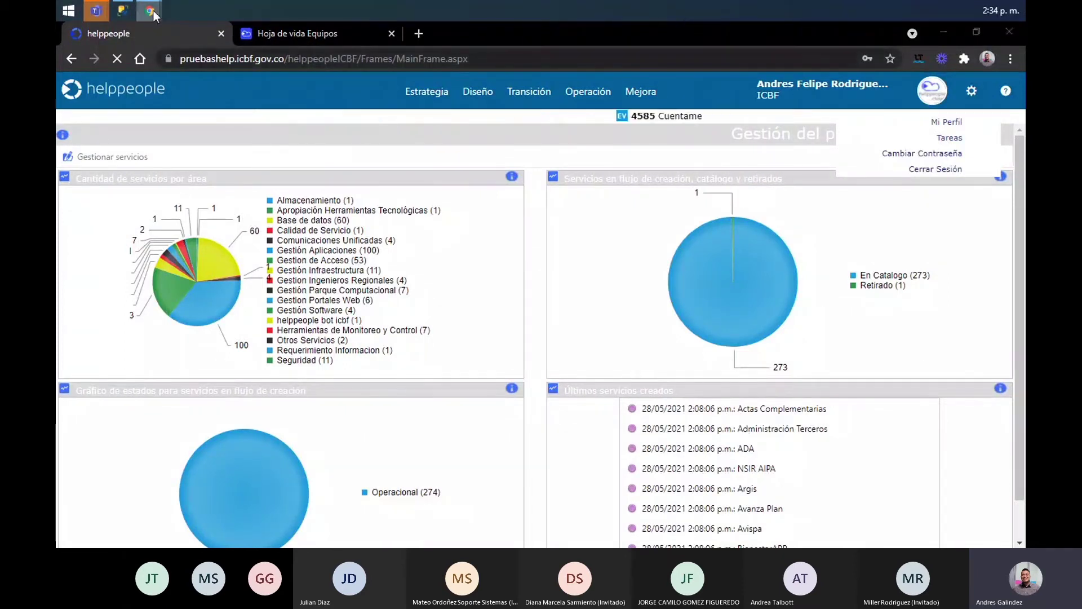
pyautogui.moveTo(151, 11)
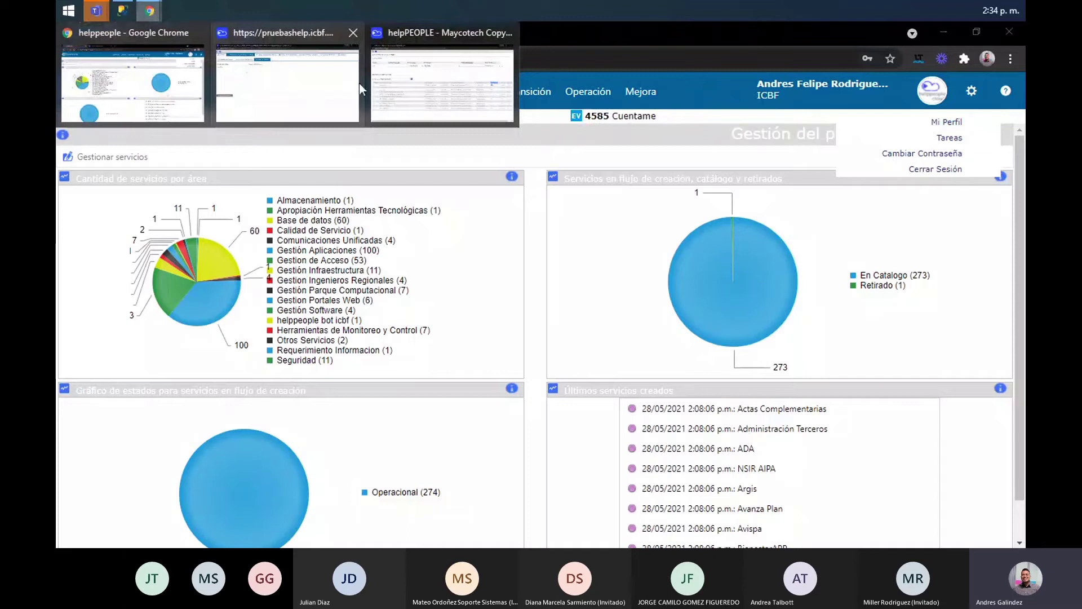
pyautogui.click(425, 83)
pyautogui.click(949, 32)
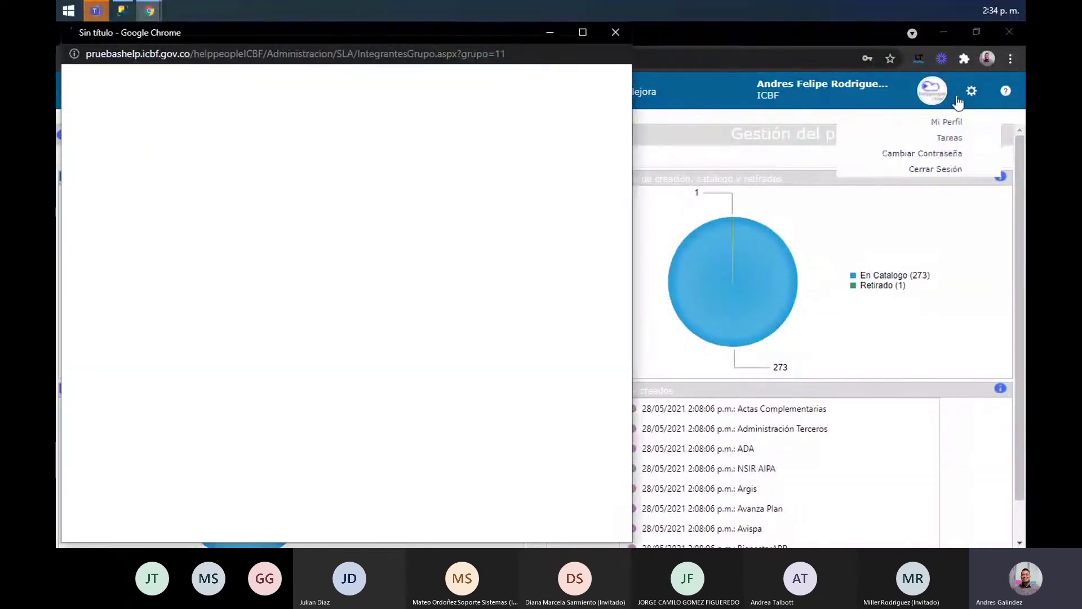
pyautogui.moveTo(972, 92)
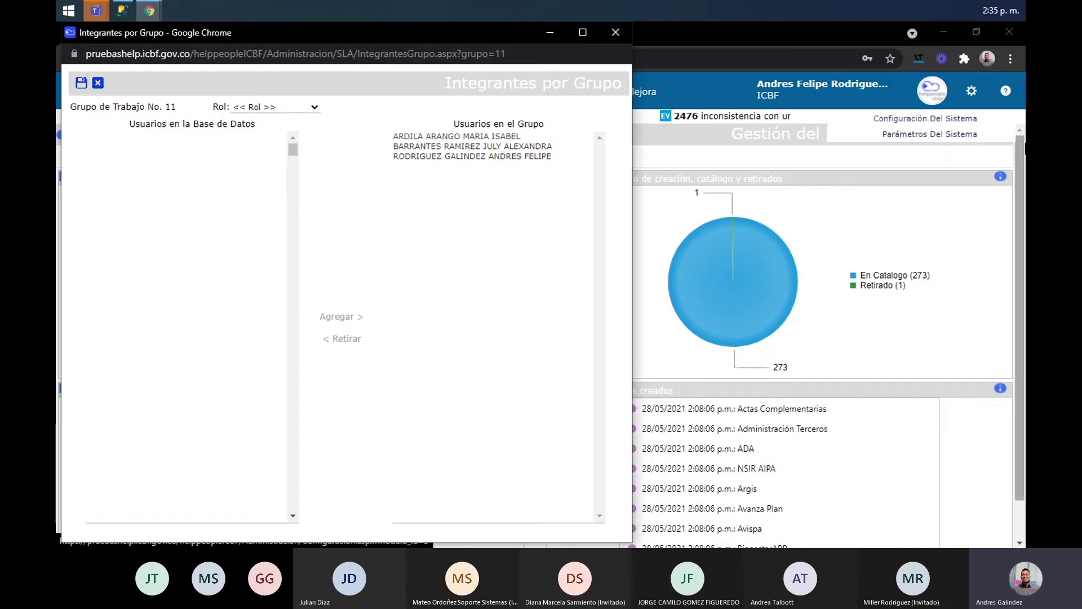
# Examine the database users and the Rol filter options available for assigning members to the work group
pyautogui.click(294, 150)
pyautogui.moveTo(294, 151); pyautogui.dragTo(300, 231)
pyautogui.moveTo(223, 202); pyautogui.dragTo(226, 434)
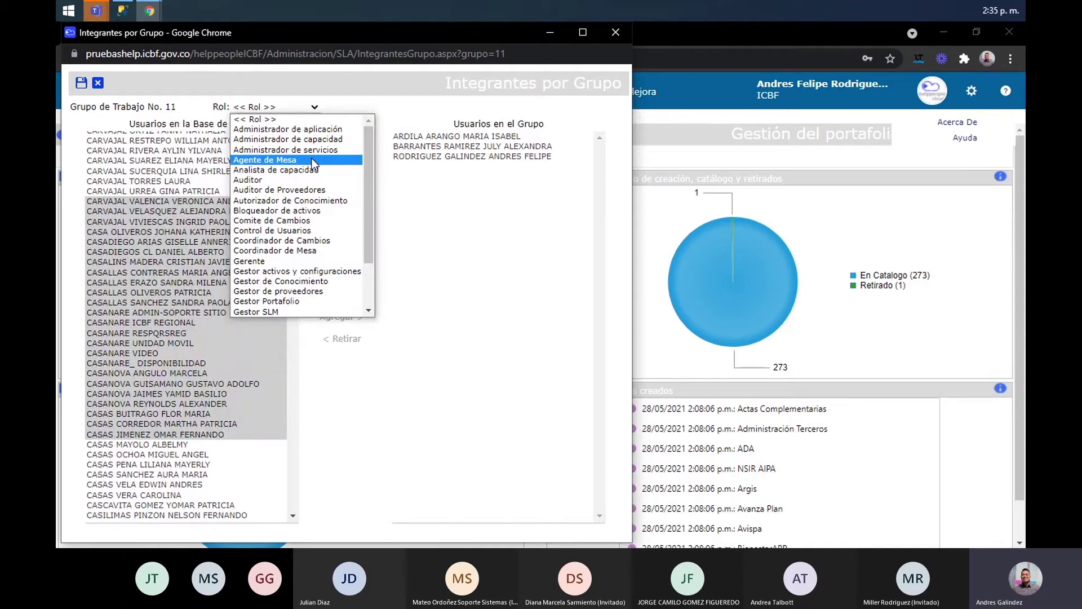
pyautogui.click(387, 189)
pyautogui.click(178, 232)
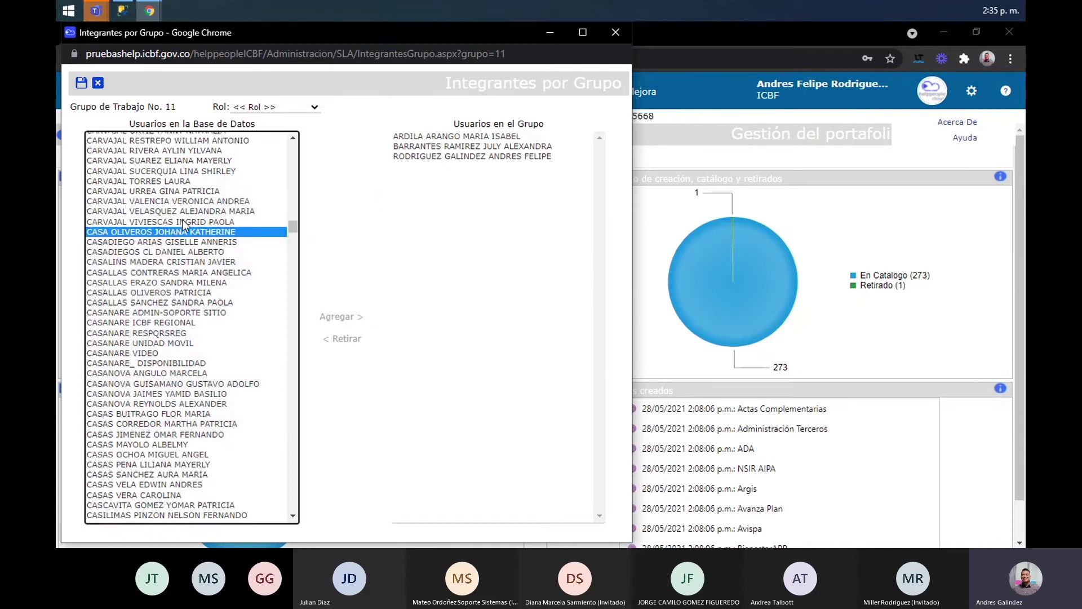
pyautogui.moveTo(182, 224); pyautogui.dragTo(271, 304)
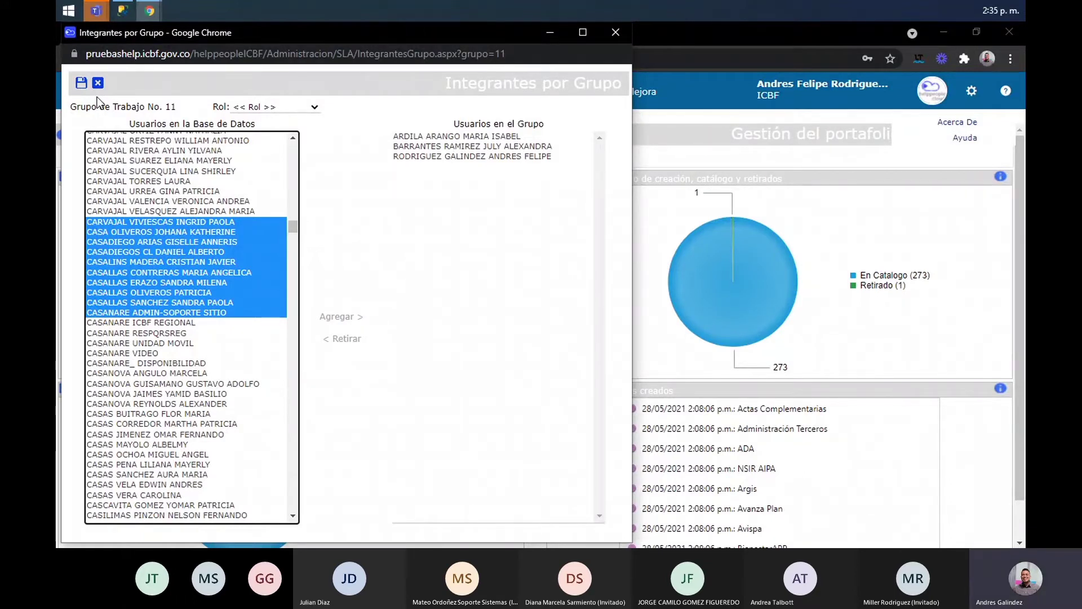
pyautogui.click(165, 203)
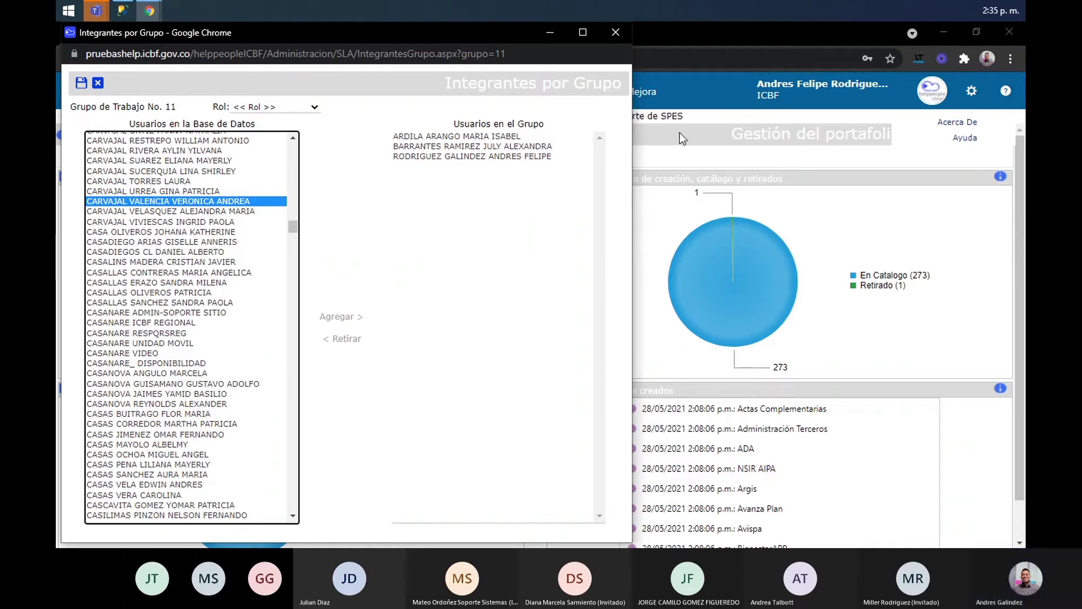
# Return to the WEB service's management window and select the Usuarios group among the available service user groups
pyautogui.click(142, 5)
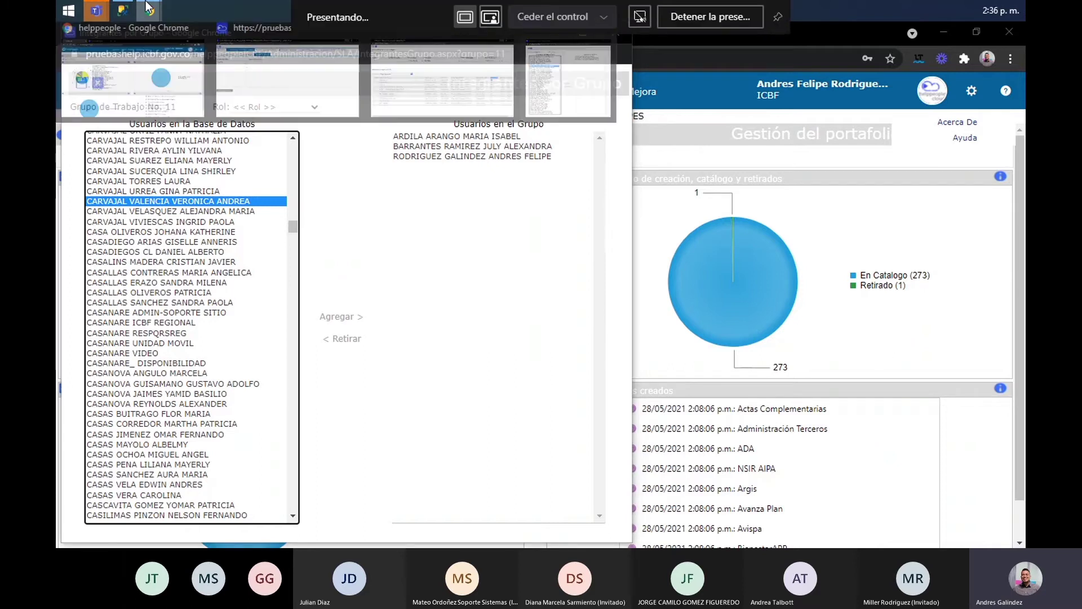
pyautogui.click(433, 73)
pyautogui.click(154, 14)
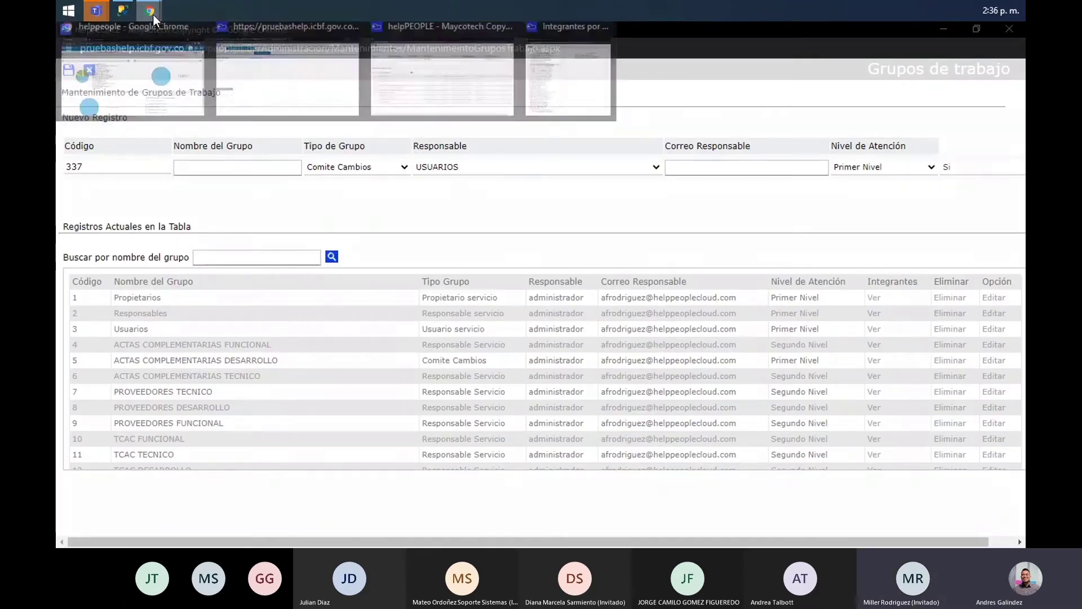
pyautogui.click(270, 58)
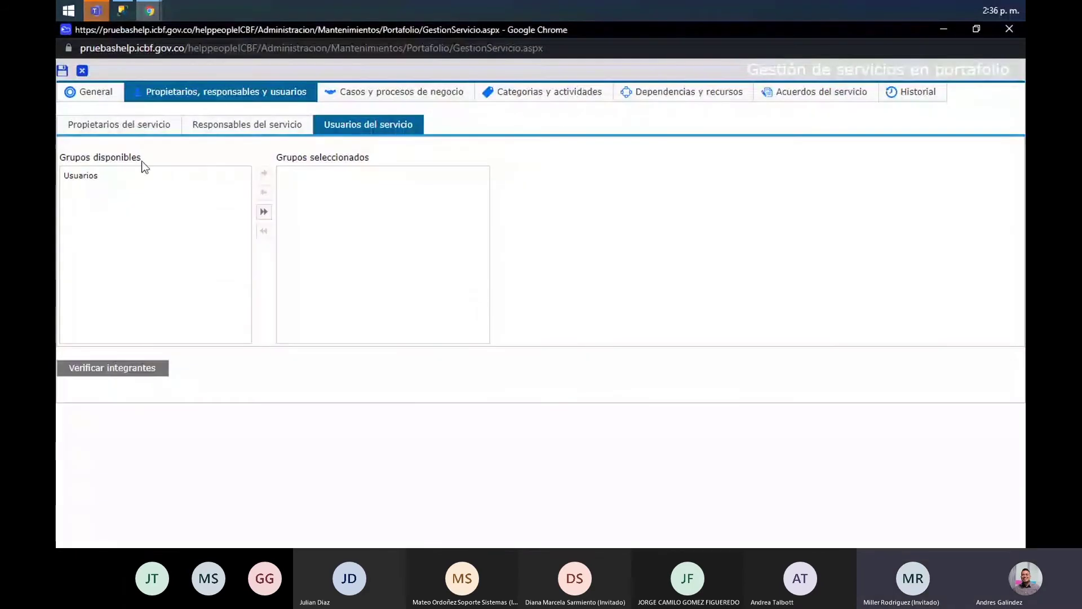
pyautogui.click(211, 174)
pyautogui.click(95, 96)
pyautogui.click(138, 95)
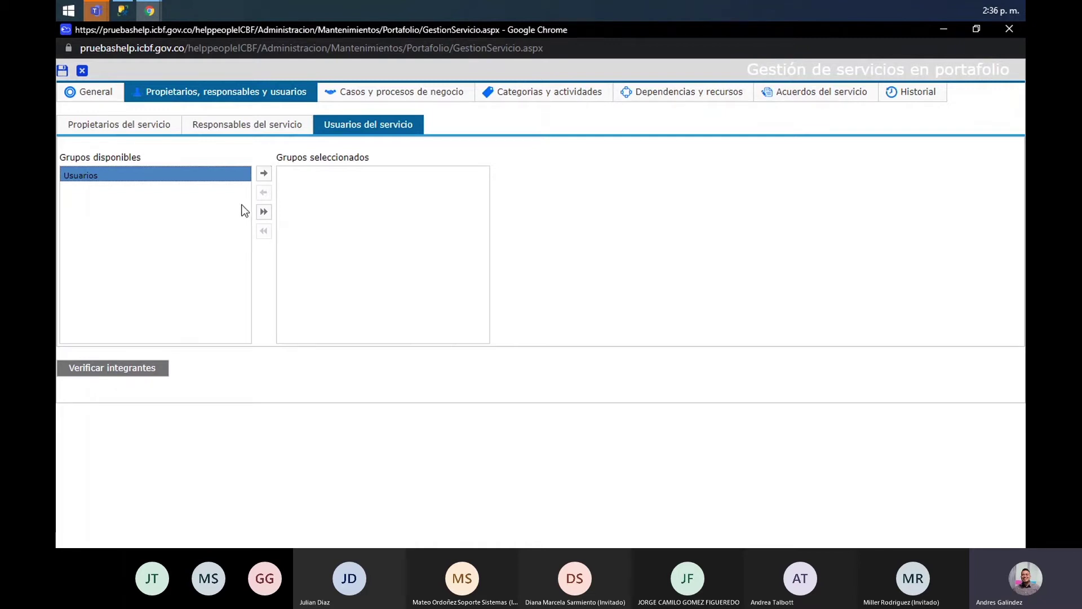
# Assign the Usuarios group as the service's users and the Responsables group as its responsible group
pyautogui.click(264, 173)
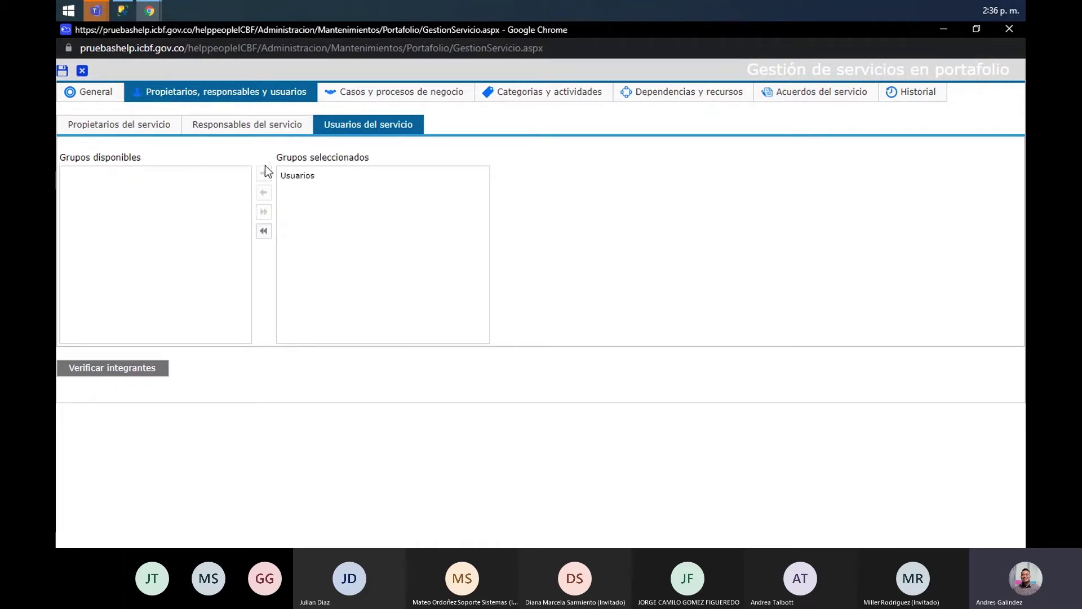
pyautogui.click(272, 128)
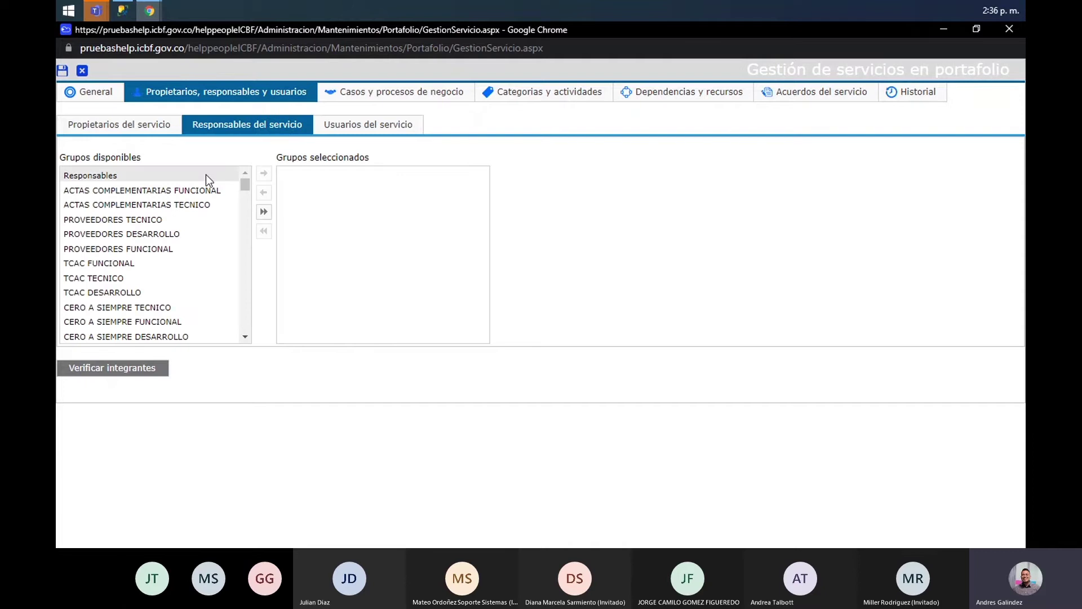
pyautogui.click(205, 174)
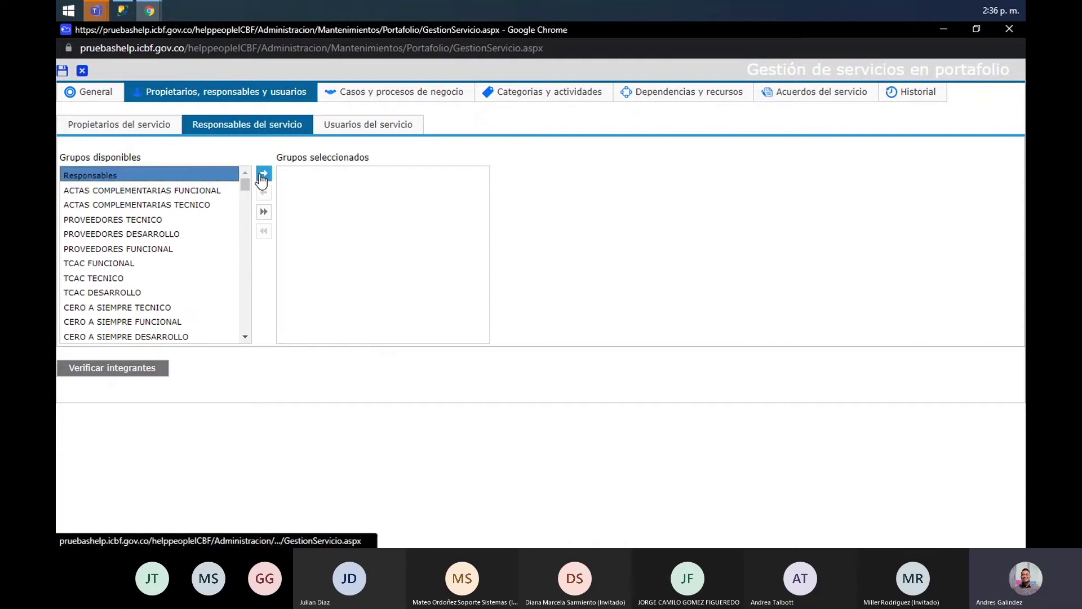
pyautogui.click(263, 173)
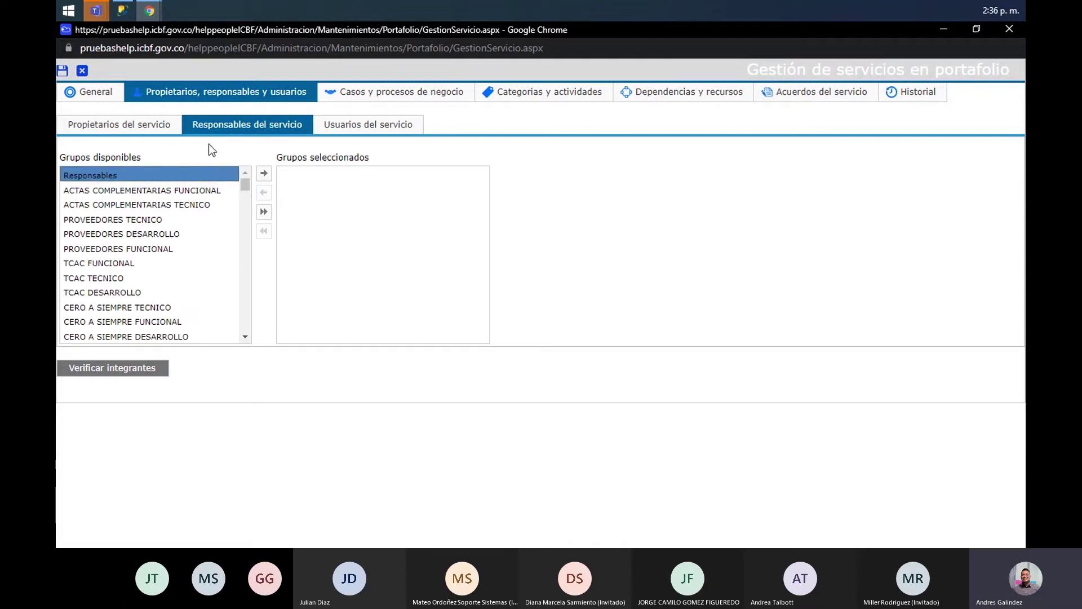
# Review the service's owner group, its investment and operating costs, and the Área de servicio and Servicio fields of its general information
pyautogui.click(123, 129)
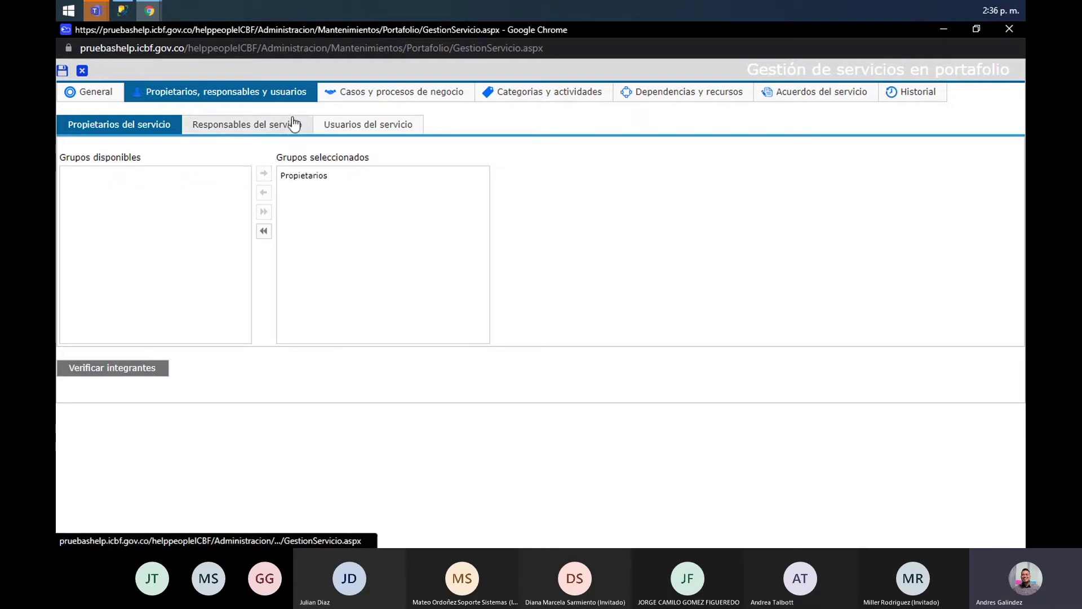
pyautogui.click(94, 91)
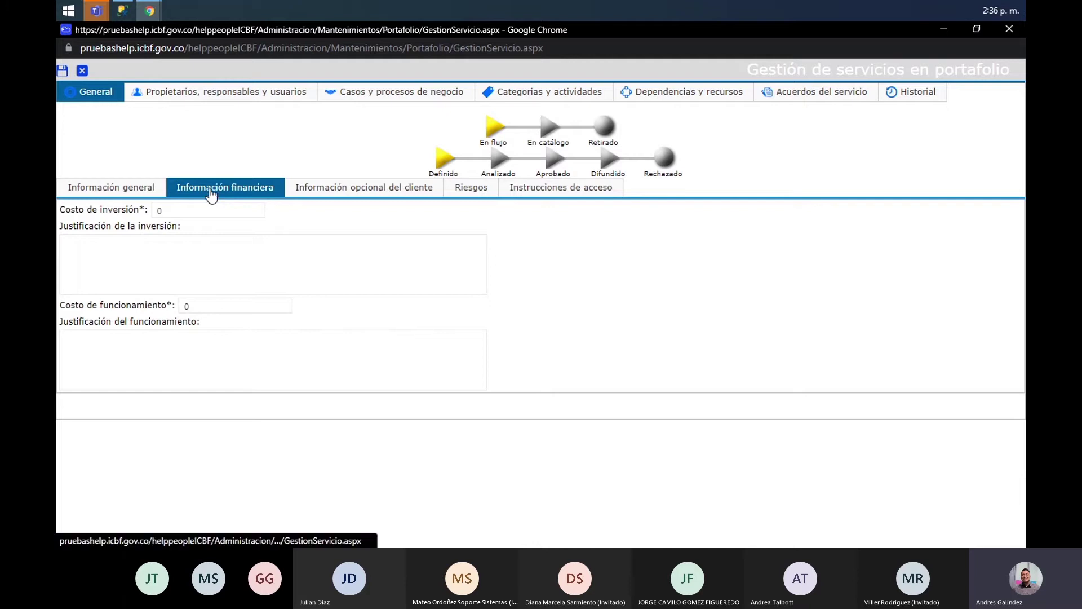
pyautogui.click(226, 210)
pyautogui.click(214, 308)
pyautogui.click(147, 193)
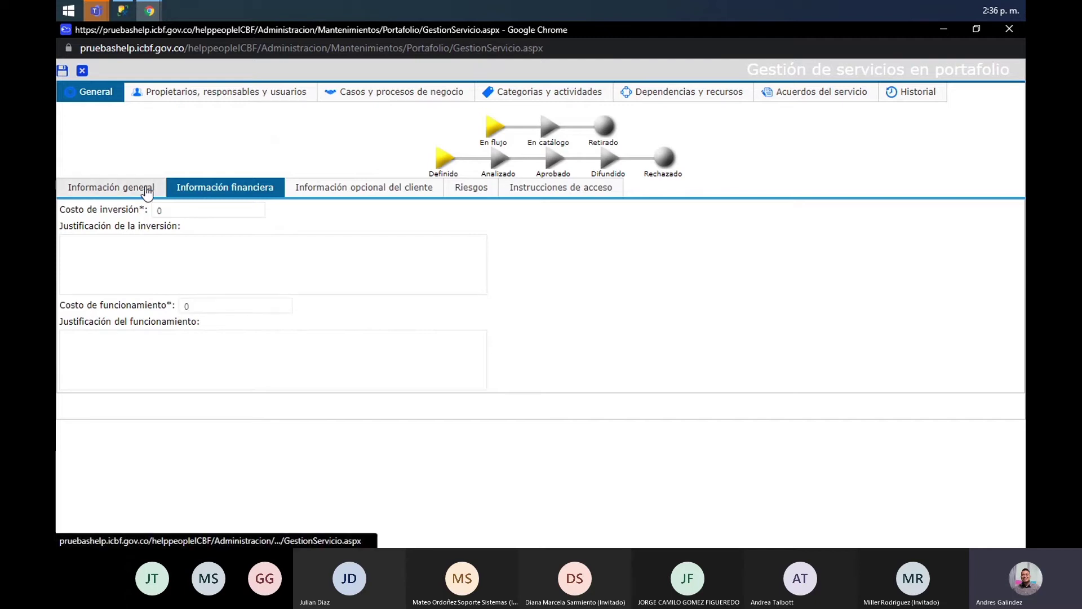
pyautogui.moveTo(93, 224); pyautogui.dragTo(64, 225)
pyautogui.click(120, 249)
pyautogui.moveTo(60, 245); pyautogui.dragTo(130, 245)
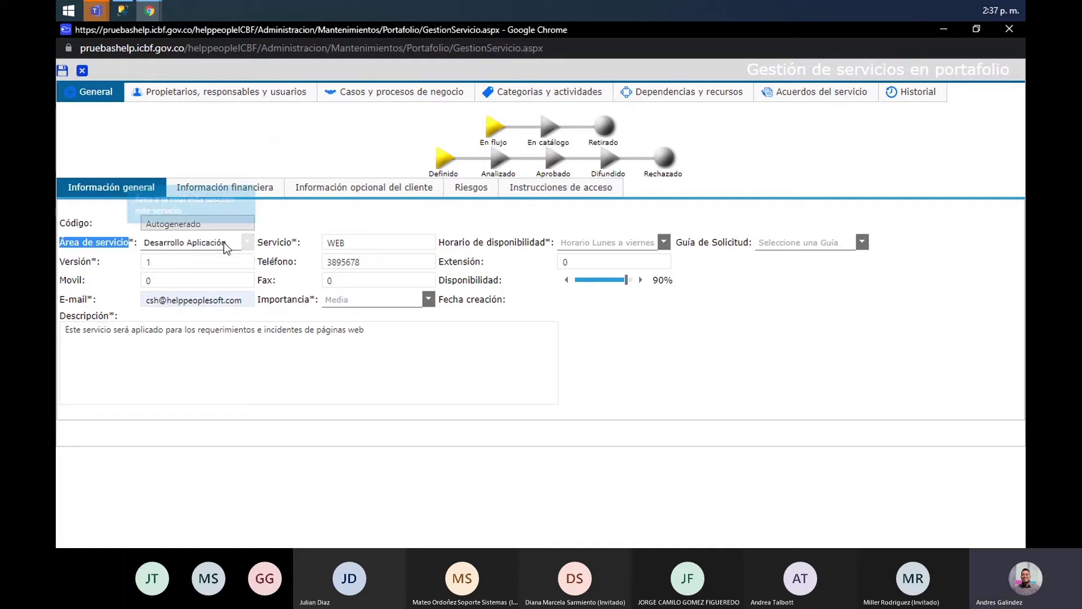
pyautogui.doubleClick(281, 242)
pyautogui.click(299, 242)
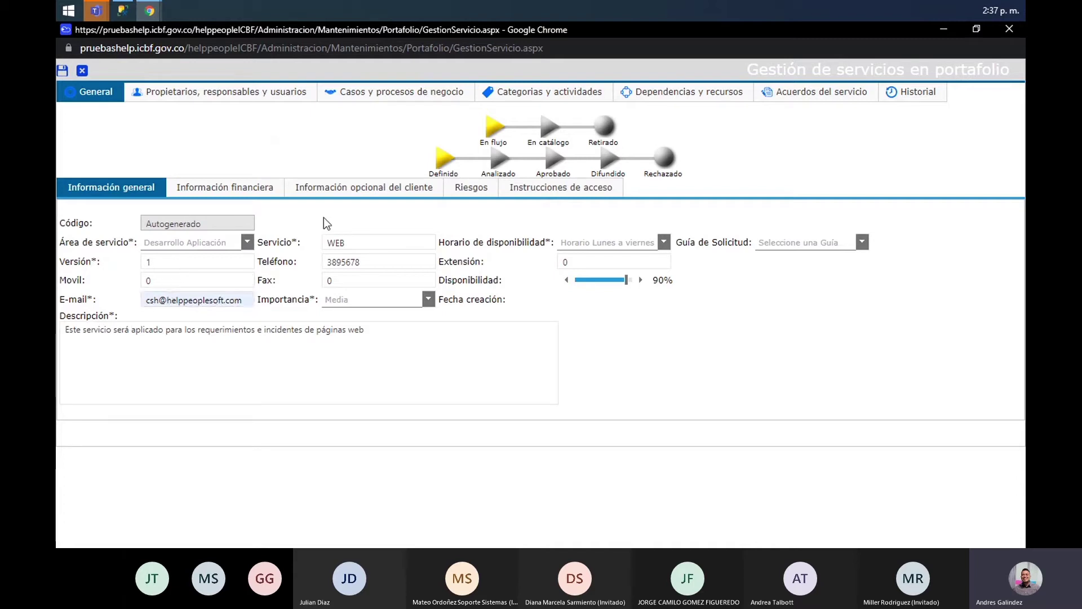
# Save the new WEB service record in the portfolio
pyautogui.click(63, 71)
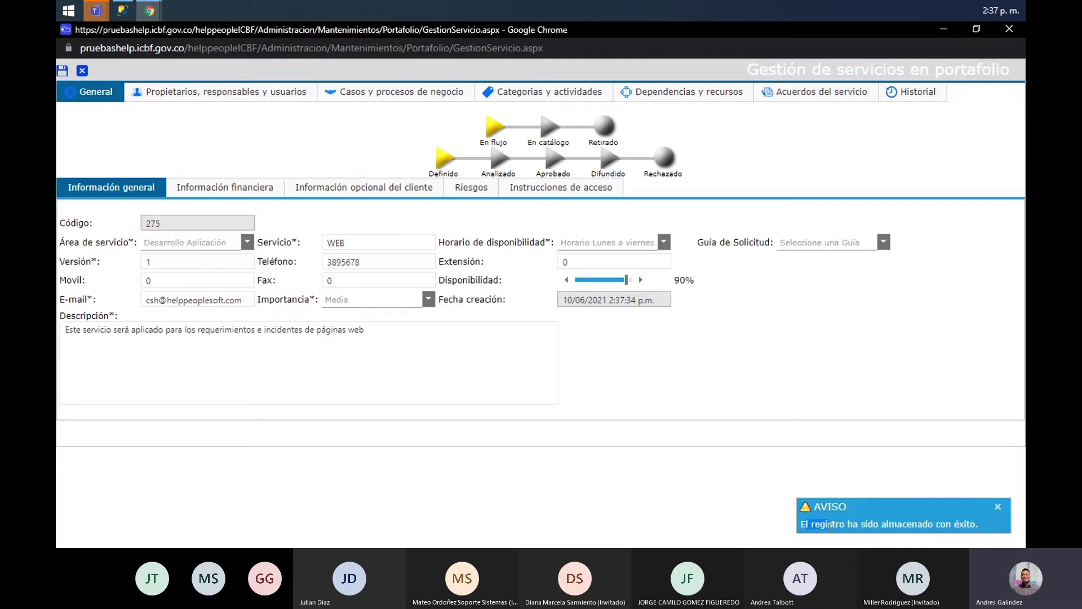
pyautogui.moveTo(829, 525); pyautogui.dragTo(978, 523)
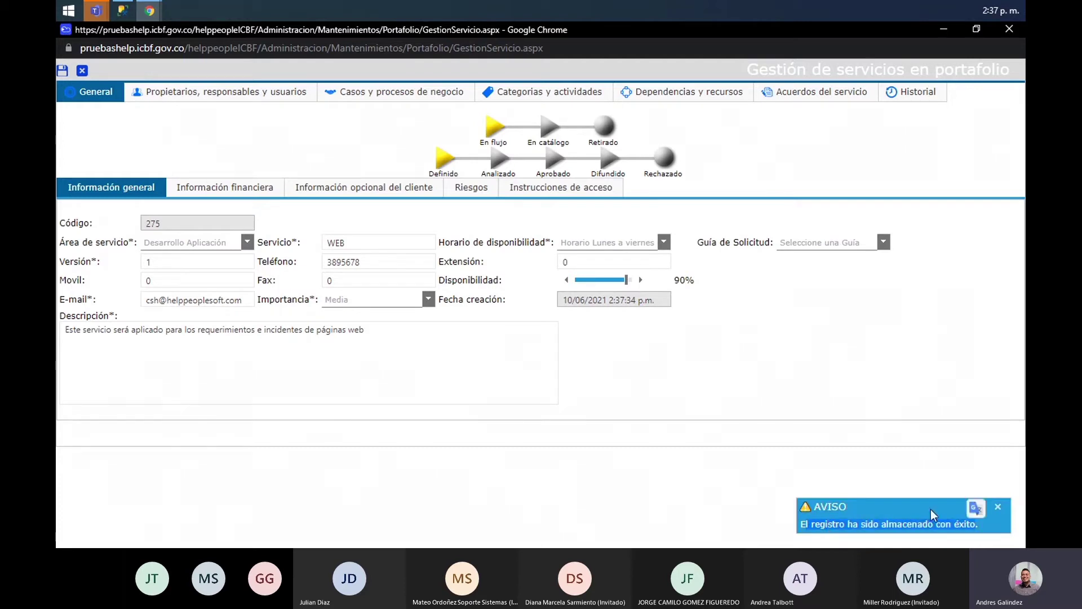
pyautogui.click(769, 409)
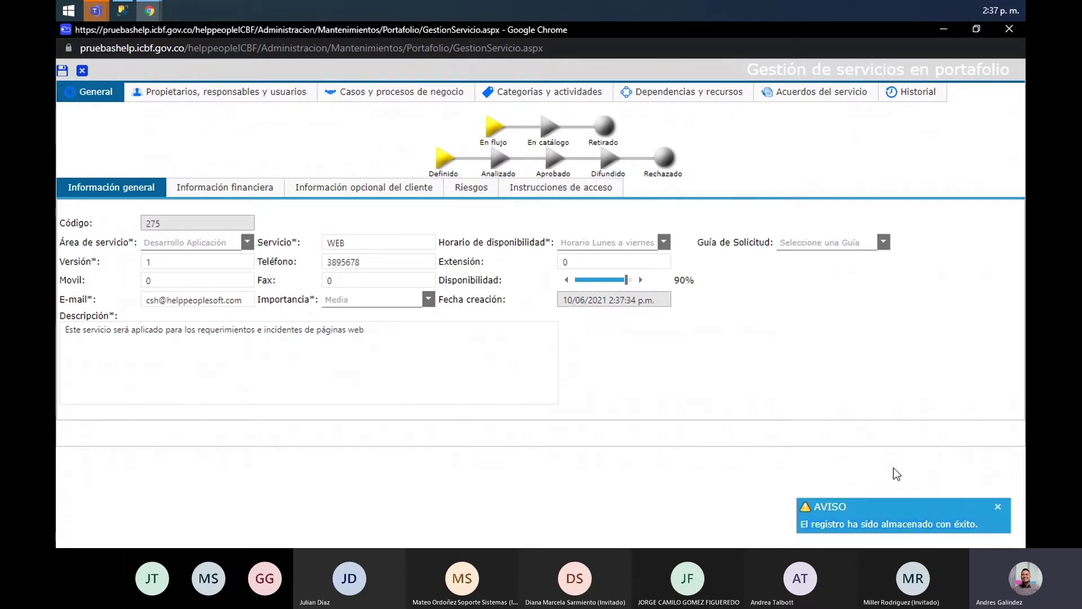
# Add and save an active service category named "BUG de página web", and check its entry in the category list
pyautogui.click(519, 92)
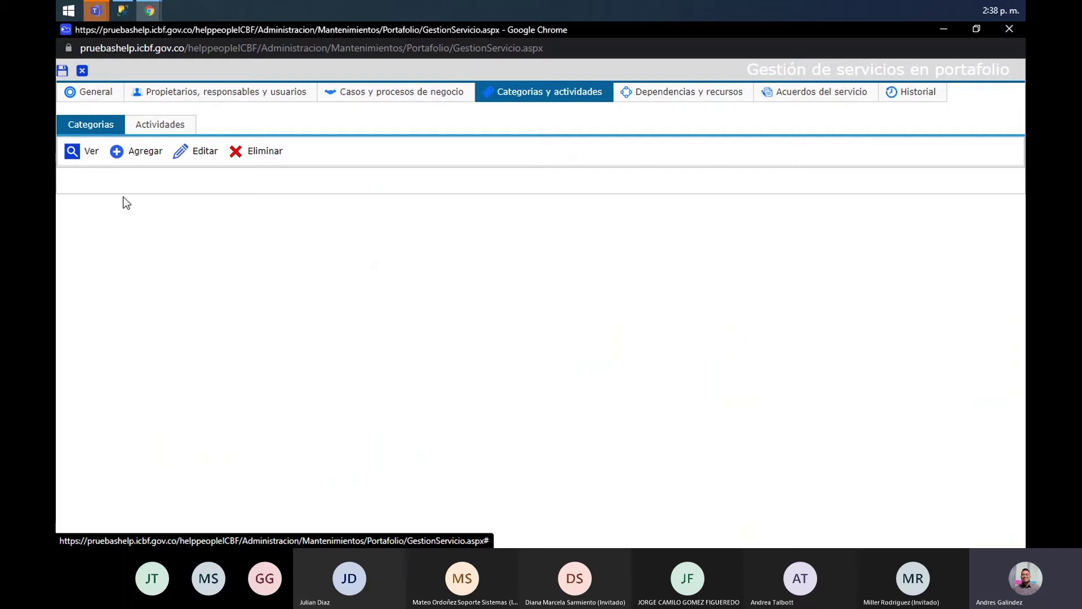
pyautogui.click(142, 160)
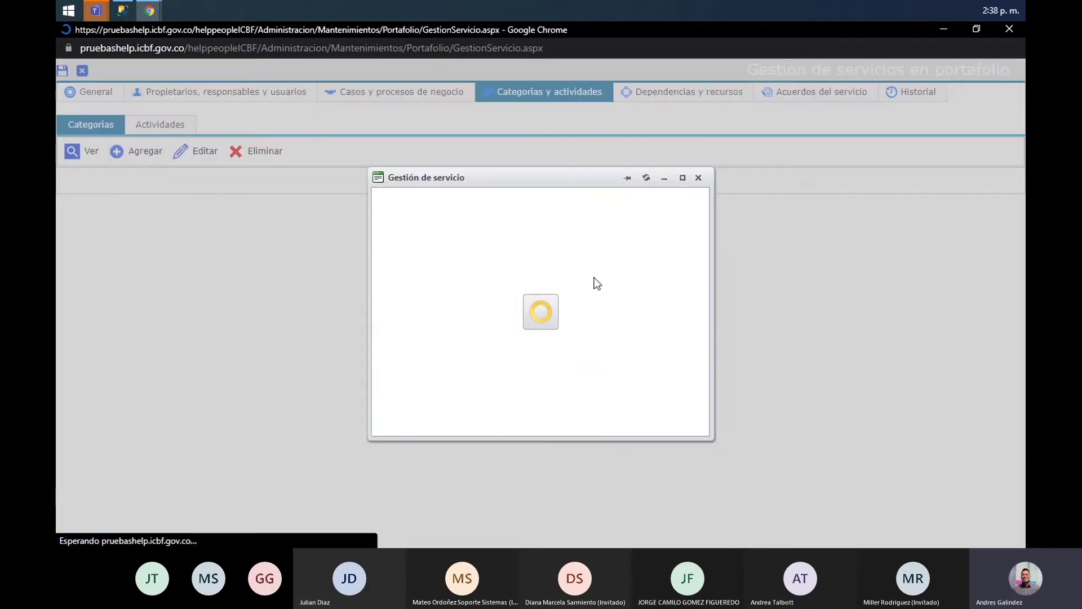
pyautogui.click(502, 226)
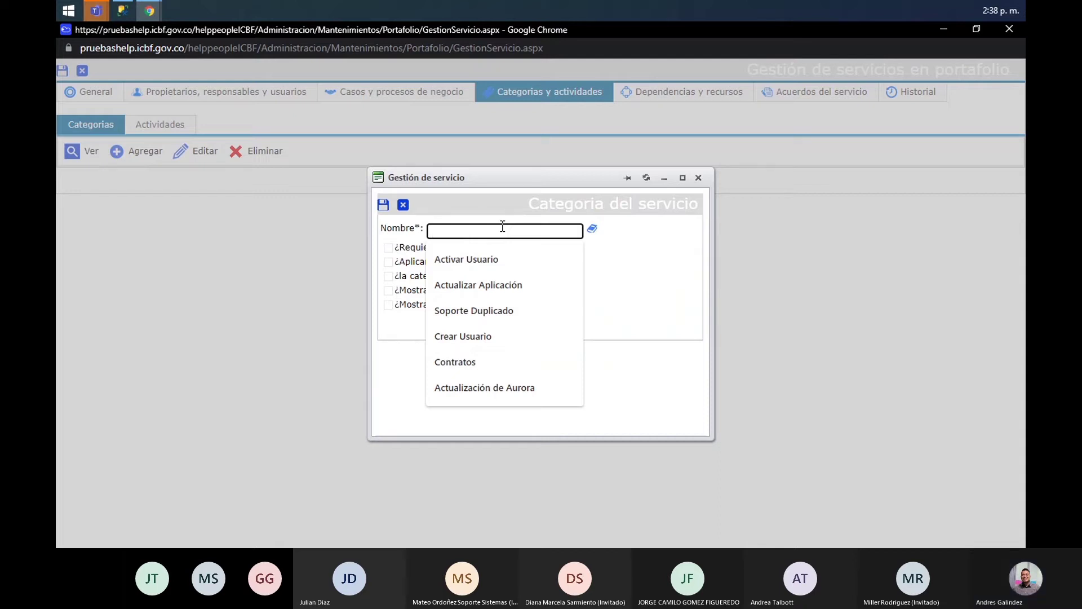
pyautogui.write('BUG de pág')
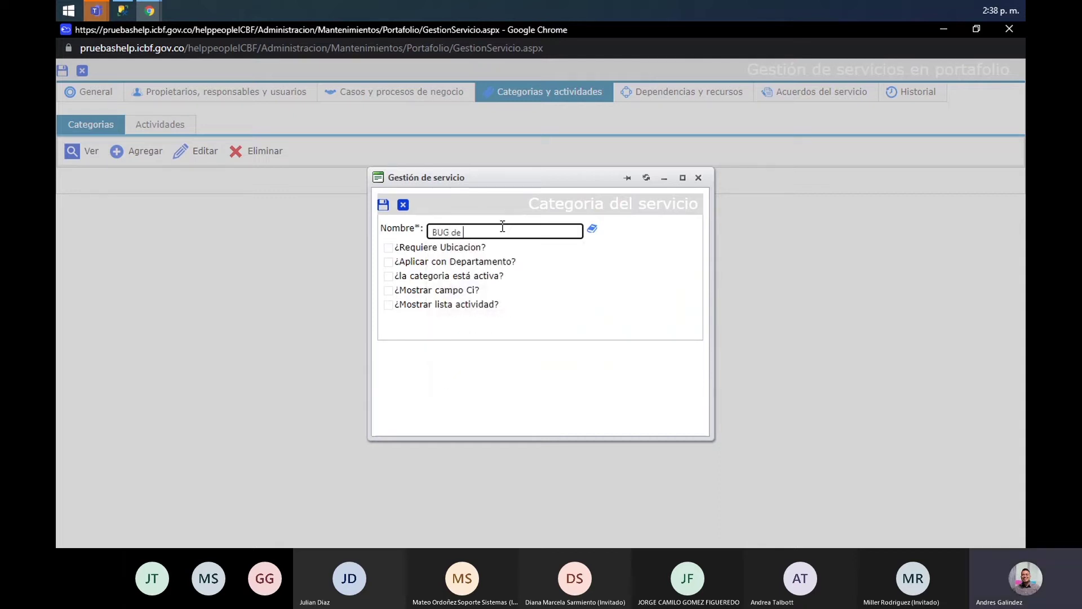
pyautogui.write('ina web')
pyautogui.click(388, 277)
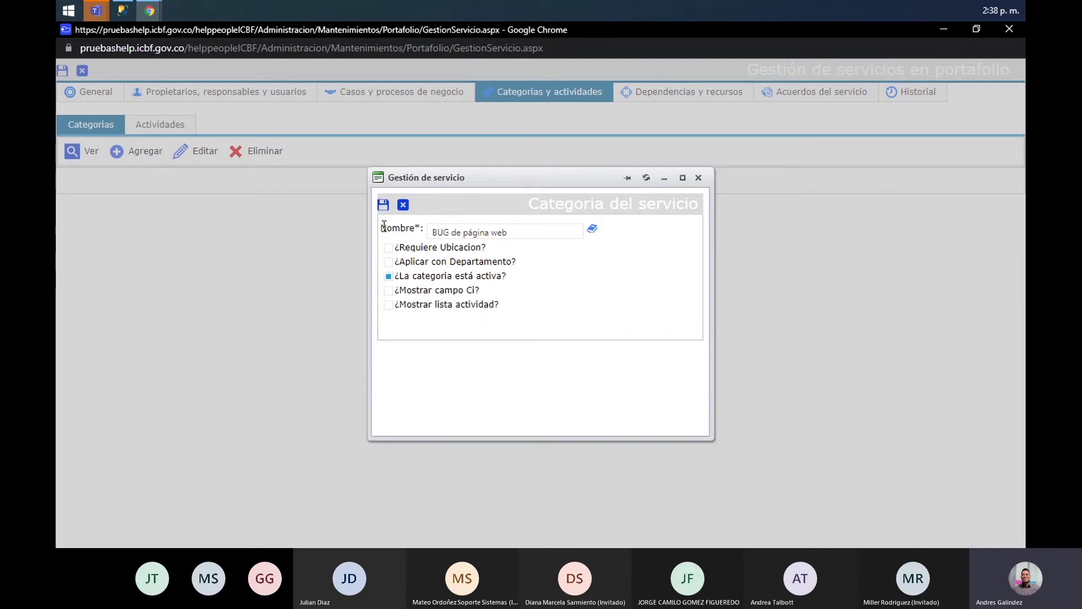
pyautogui.click(384, 205)
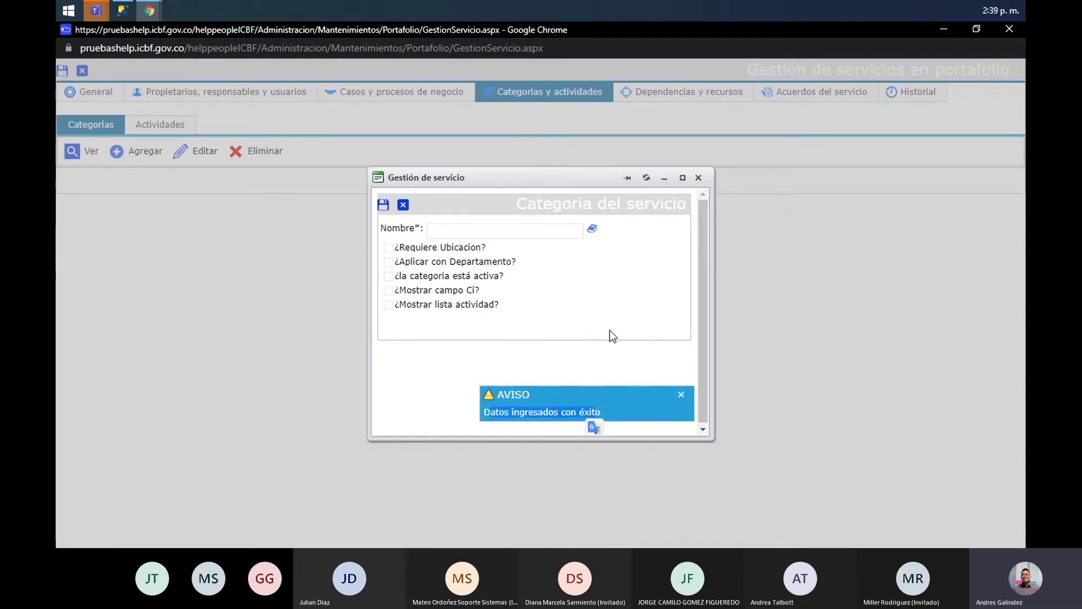
pyautogui.click(698, 178)
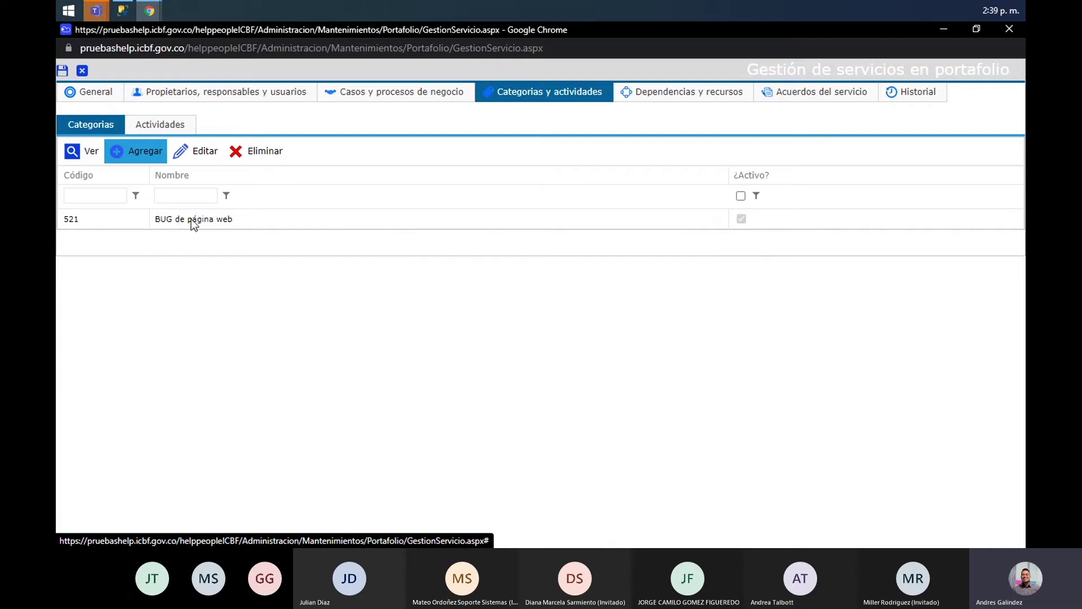
pyautogui.click(81, 222)
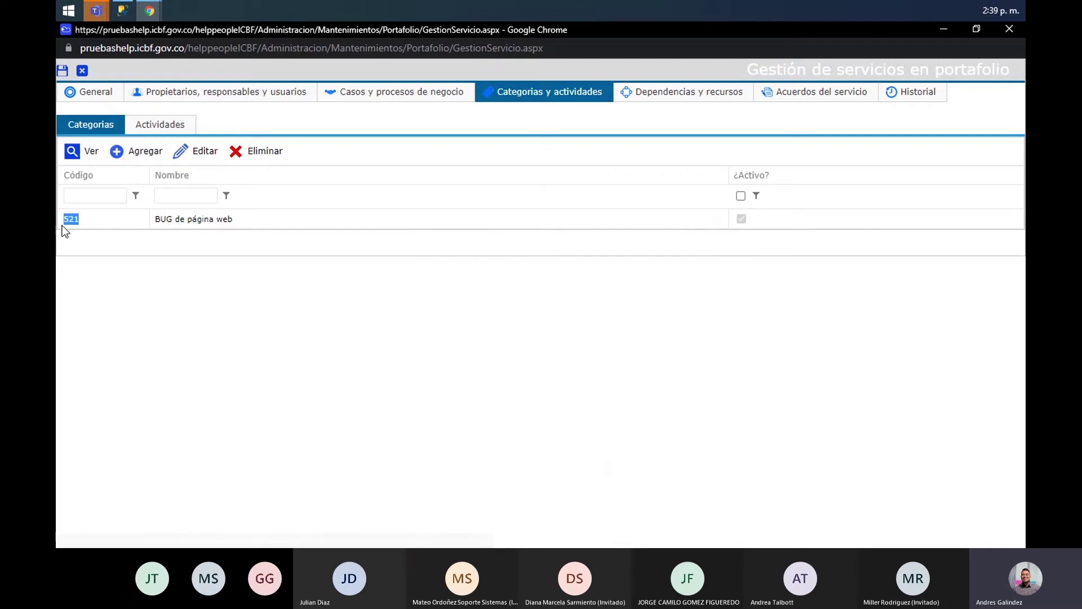
pyautogui.click(176, 248)
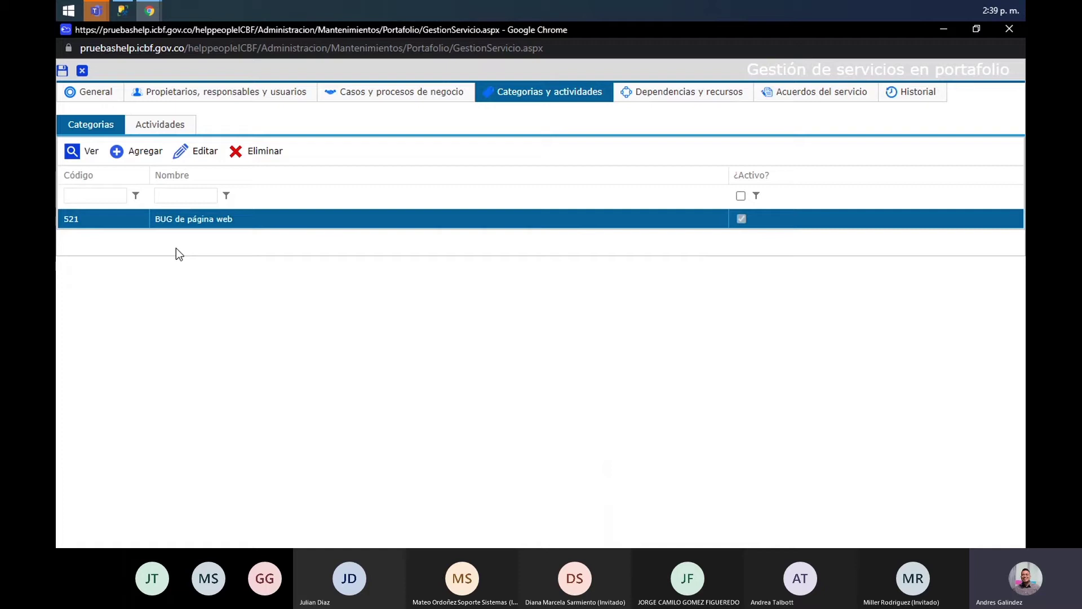
pyautogui.moveTo(213, 218); pyautogui.dragTo(149, 218)
pyautogui.click(238, 219)
# Start a new service activity in the "BUG de página web" category and name it "Daño en barra home"
pyautogui.click(172, 125)
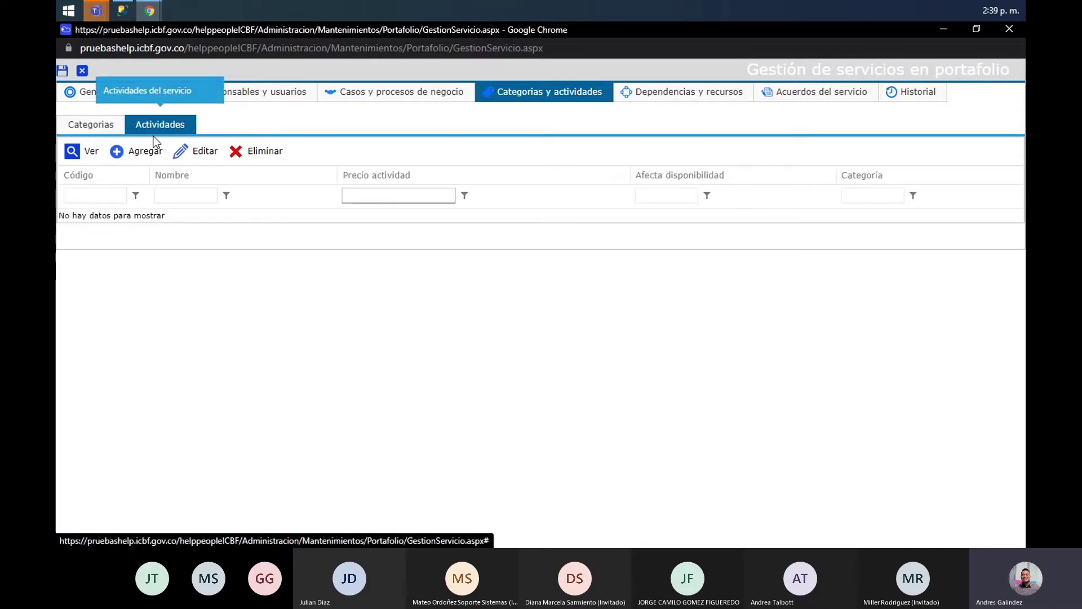
pyautogui.click(153, 152)
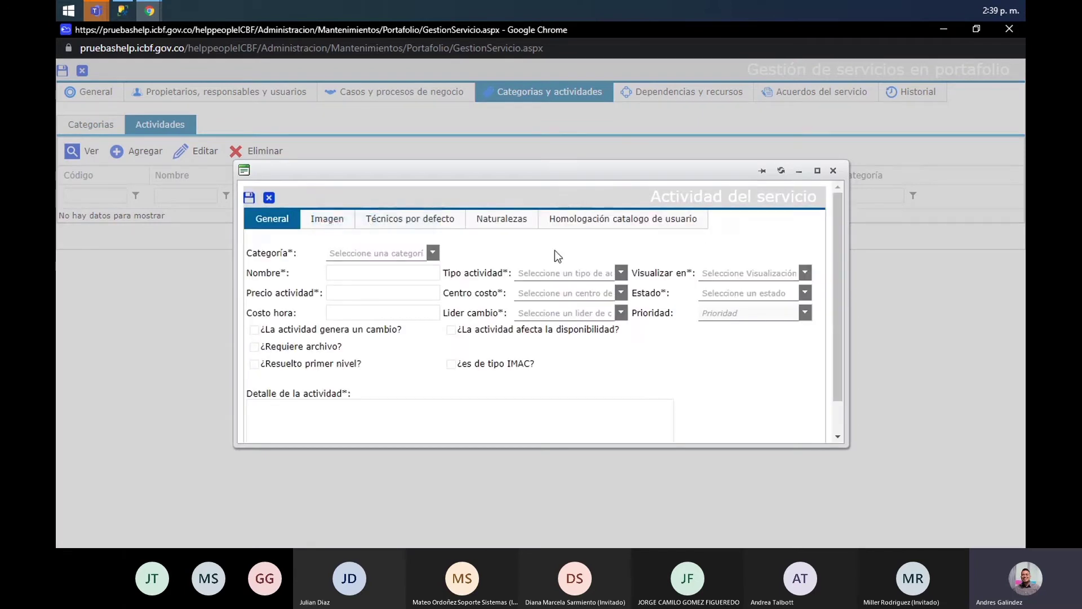
pyautogui.moveTo(410, 258)
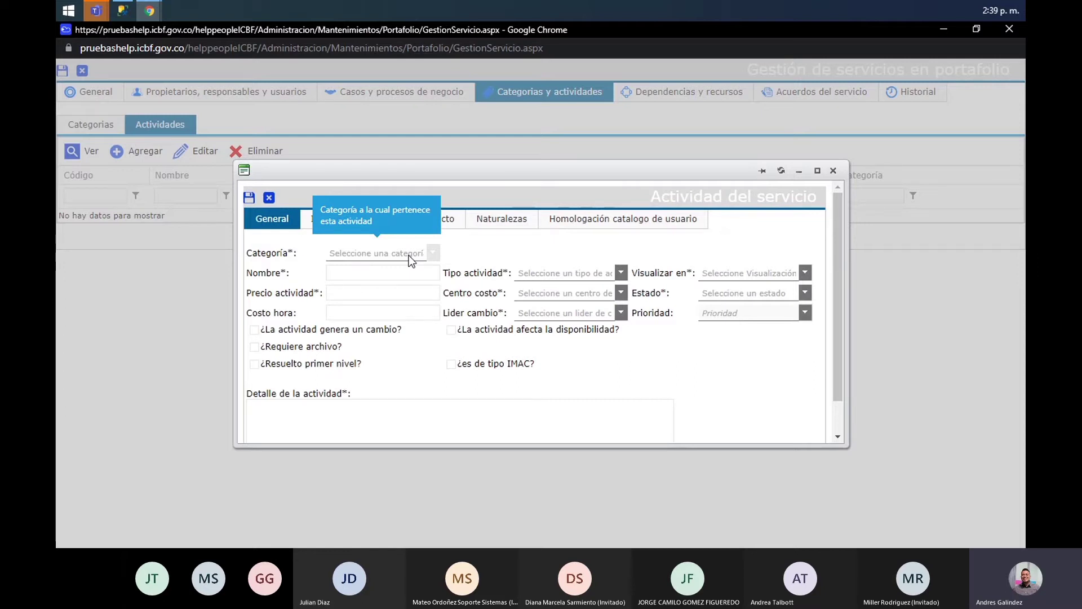
pyautogui.click(413, 257)
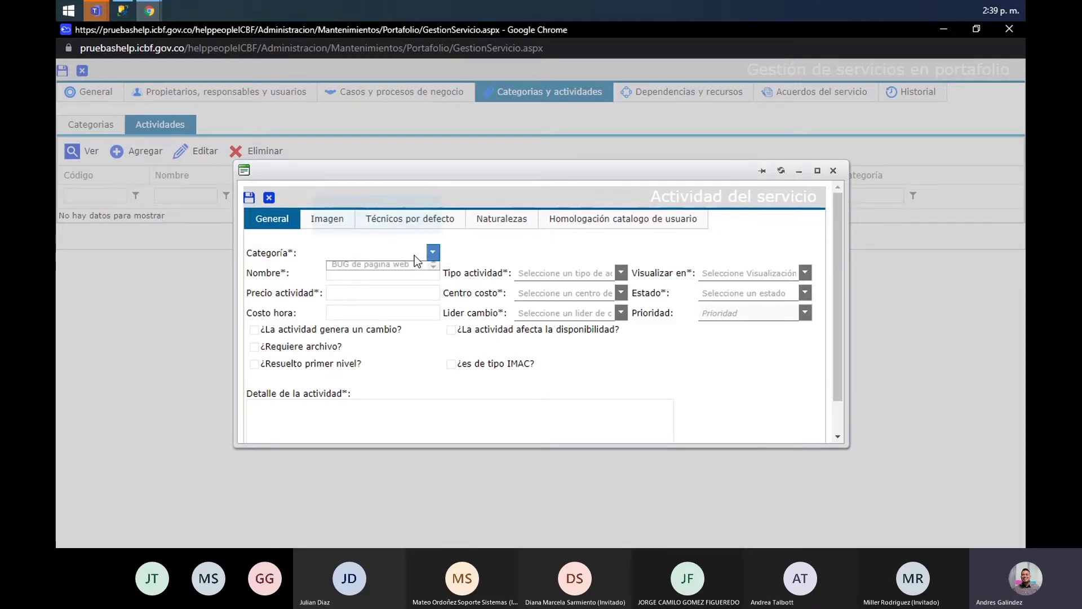
pyautogui.click(361, 268)
pyautogui.click(388, 274)
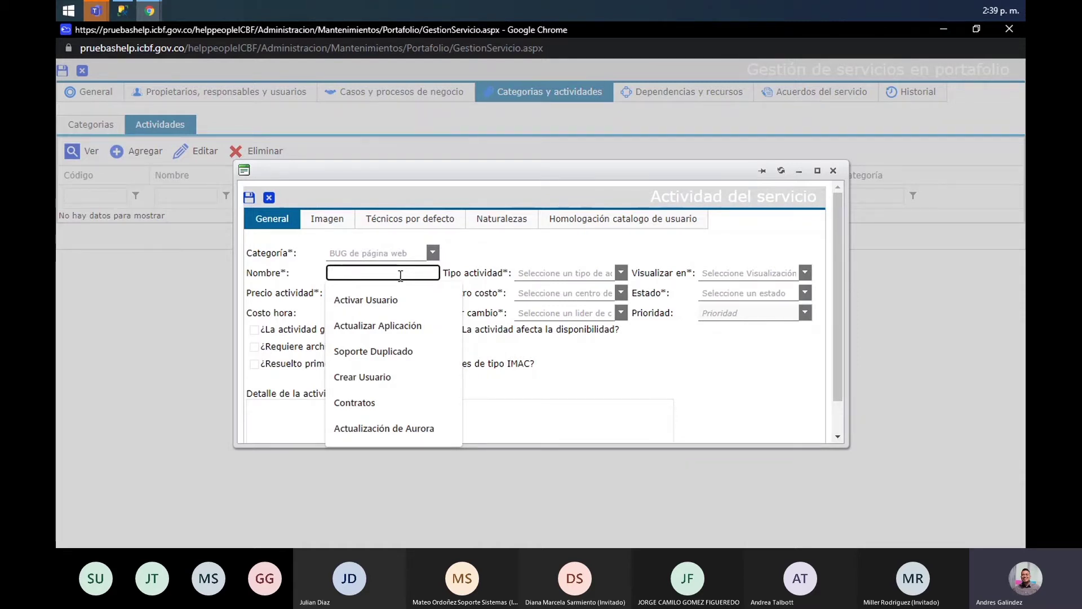
pyautogui.write('Daño e')
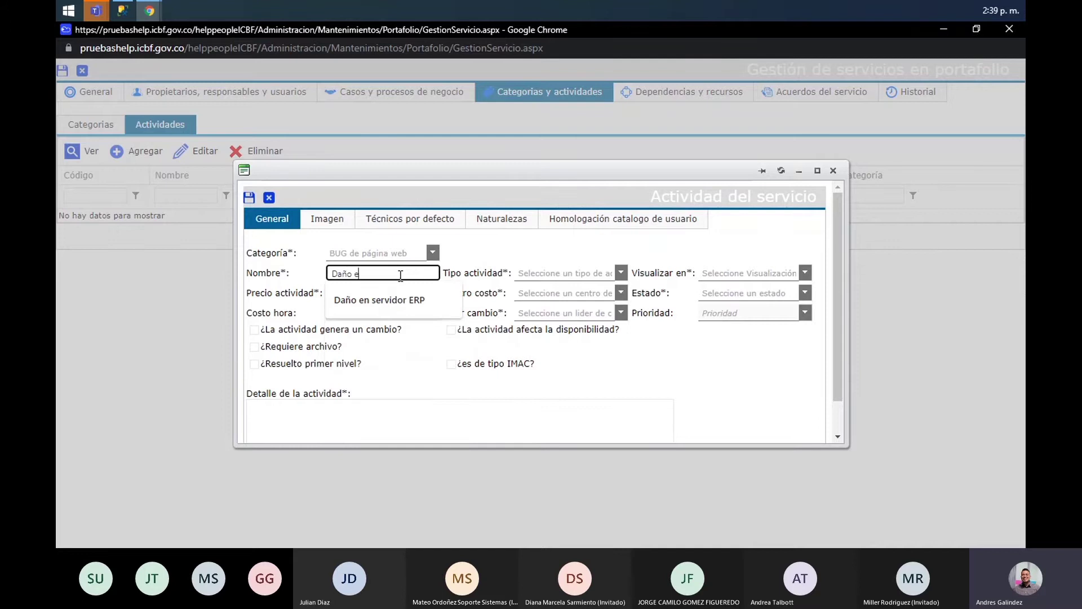
pyautogui.write('n barra')
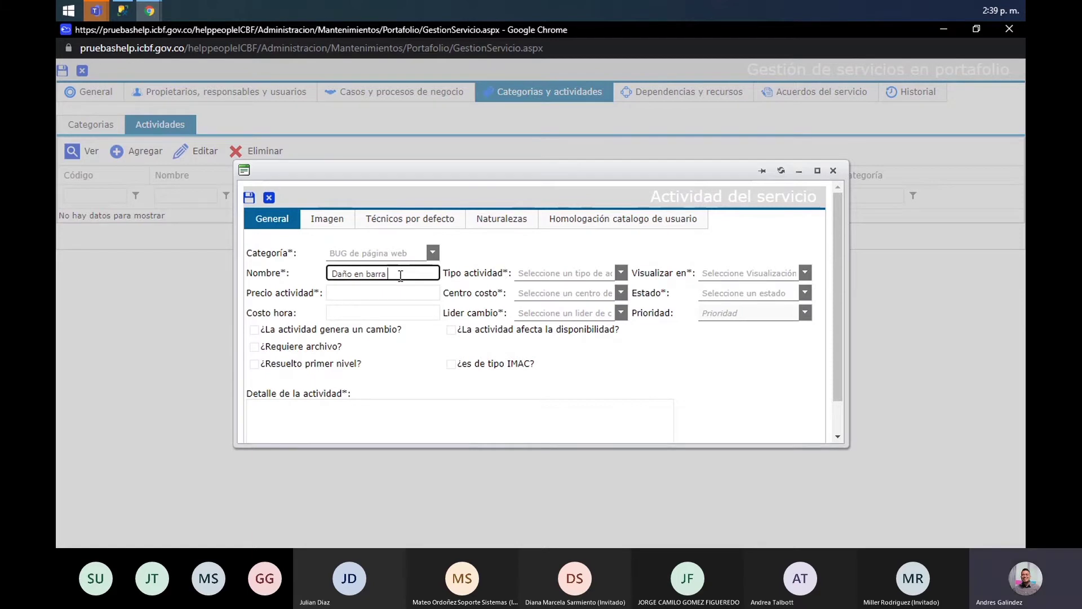
pyautogui.write(' home')
pyautogui.click(395, 293)
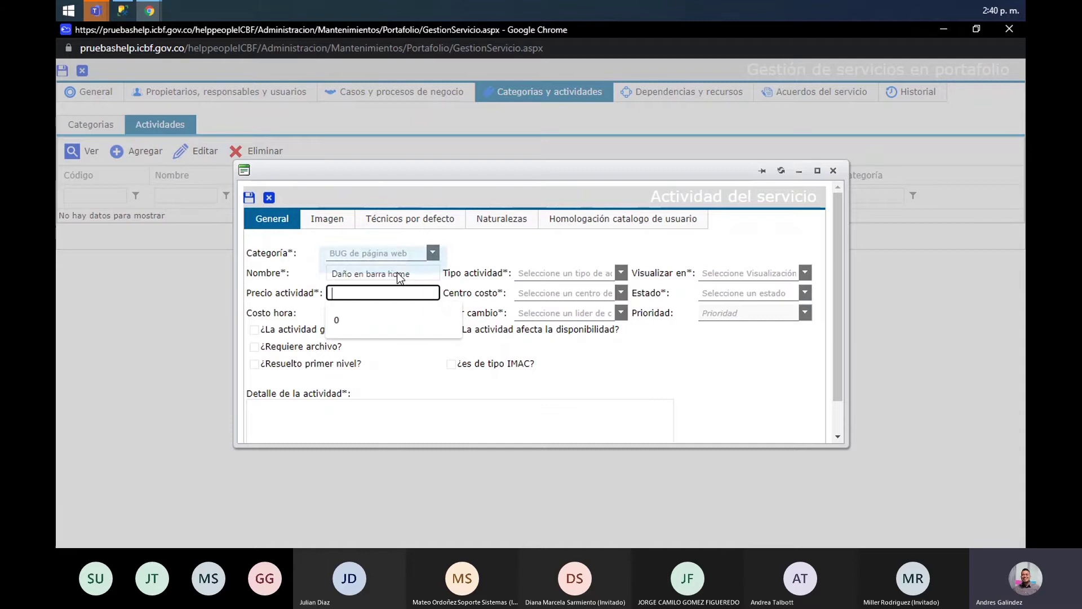
# Change the new activity's name to "Error en home"
pyautogui.click(385, 272)
pyautogui.doubleClick(342, 274)
pyautogui.write('Error')
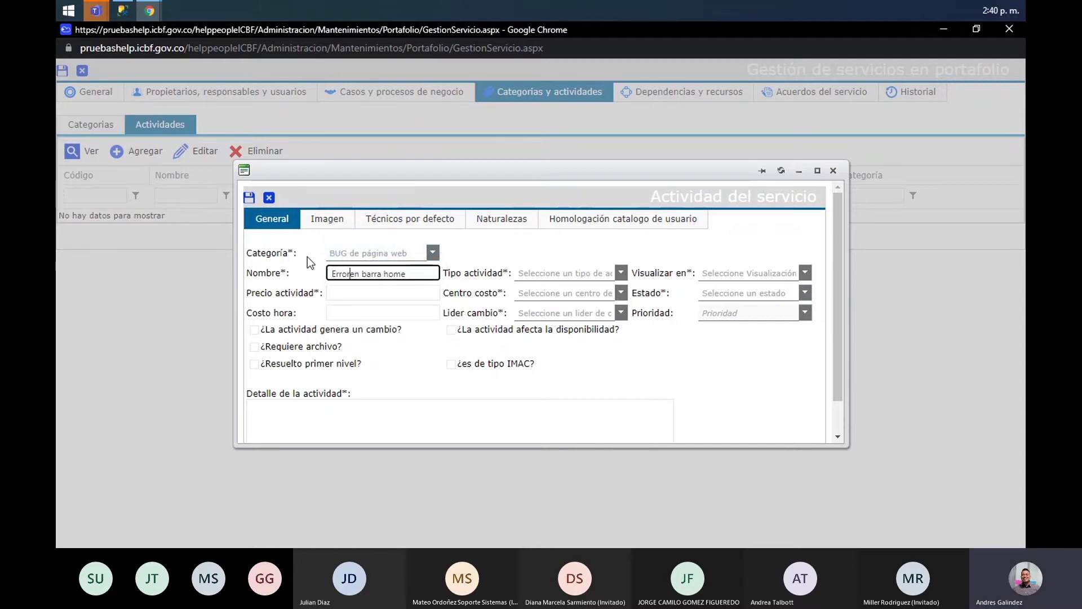
pyautogui.press('Delete')
pyautogui.press('Delete')
pyautogui.press('Delete')
pyautogui.press('Delete')
pyautogui.press('Delete')
pyautogui.press('Delete')
pyautogui.press('Delete')
pyautogui.press('Delete')
pyautogui.press('Delete')
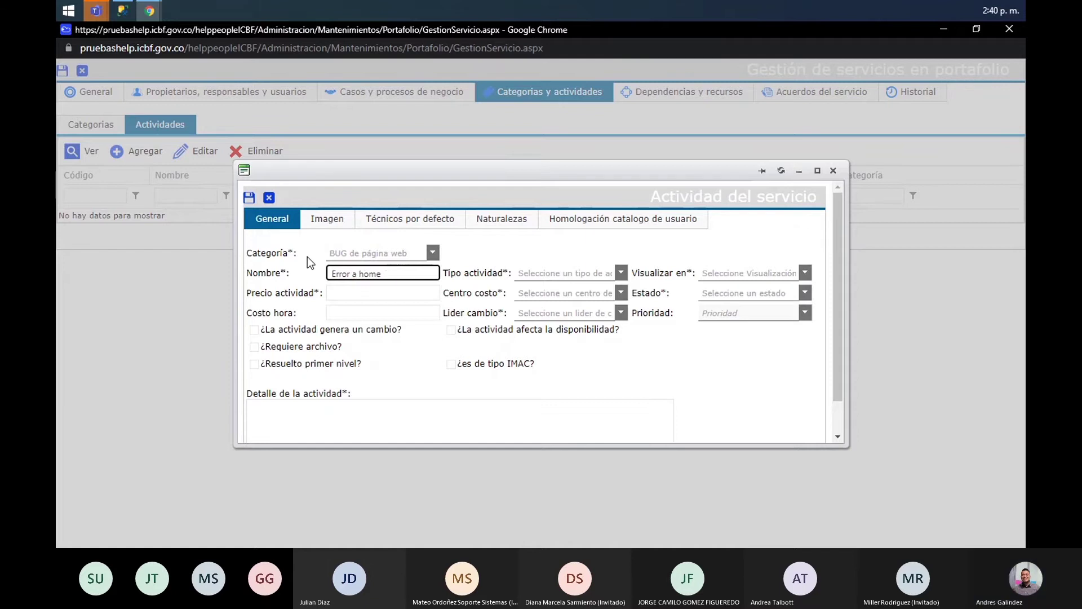
pyautogui.write('en')
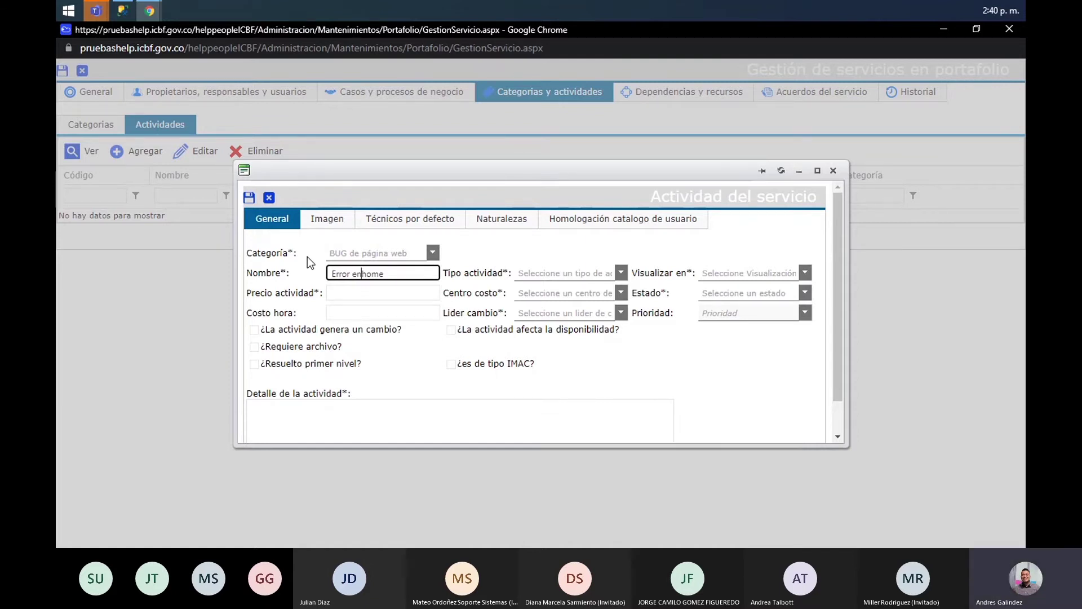
# Set the new activity's price (Precio actividad) to 0
pyautogui.click(349, 293)
pyautogui.click(411, 275)
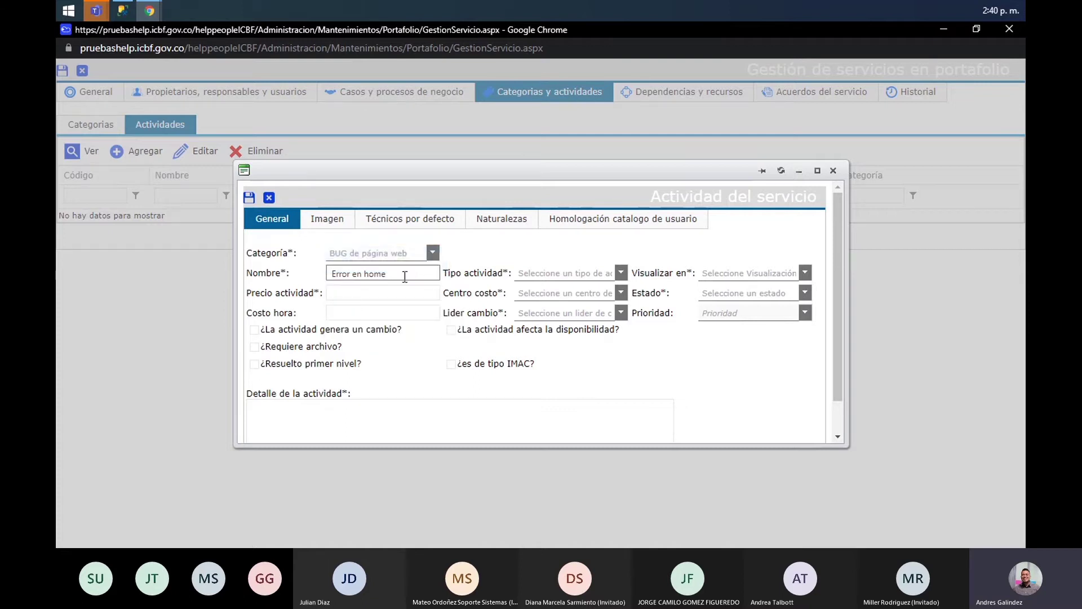
pyautogui.click(380, 294)
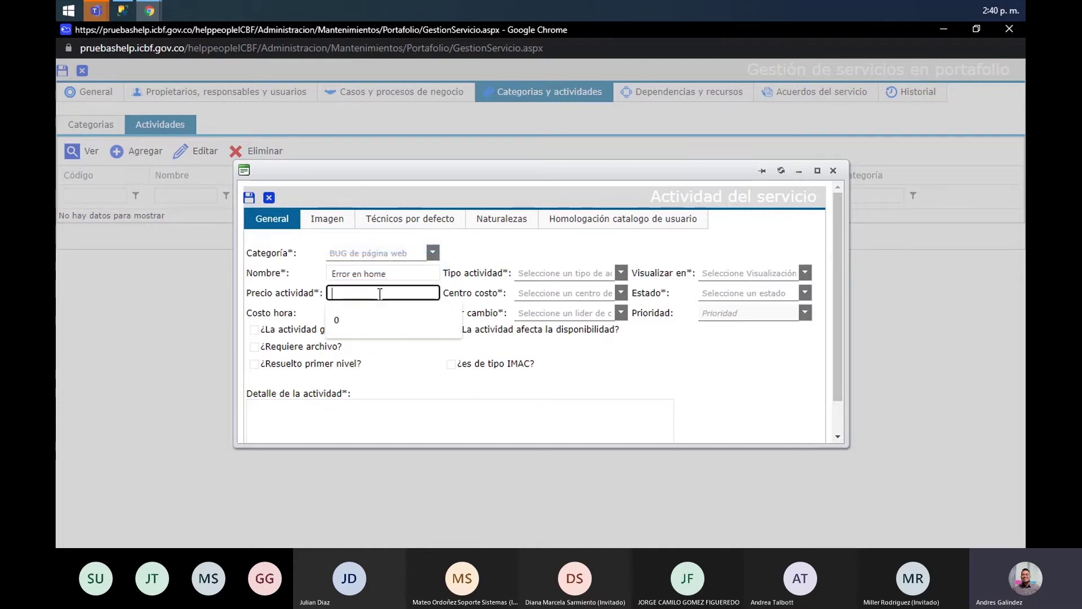
pyautogui.write('0')
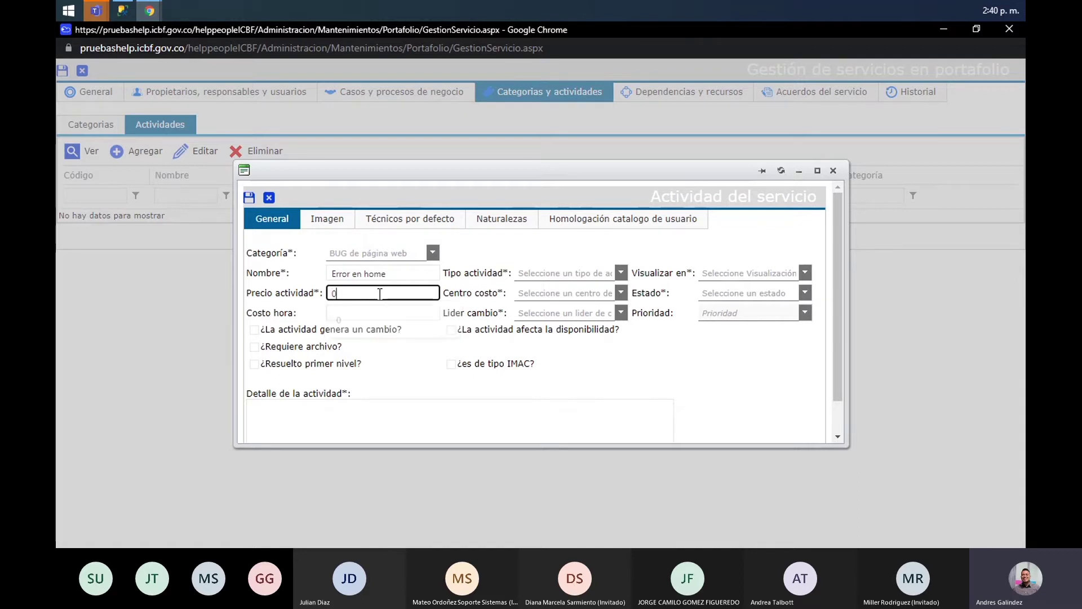
# Set the activity's hourly cost (Costo hora) to 0 and copy its name, "Error en home", into the activity detail
pyautogui.click(385, 317)
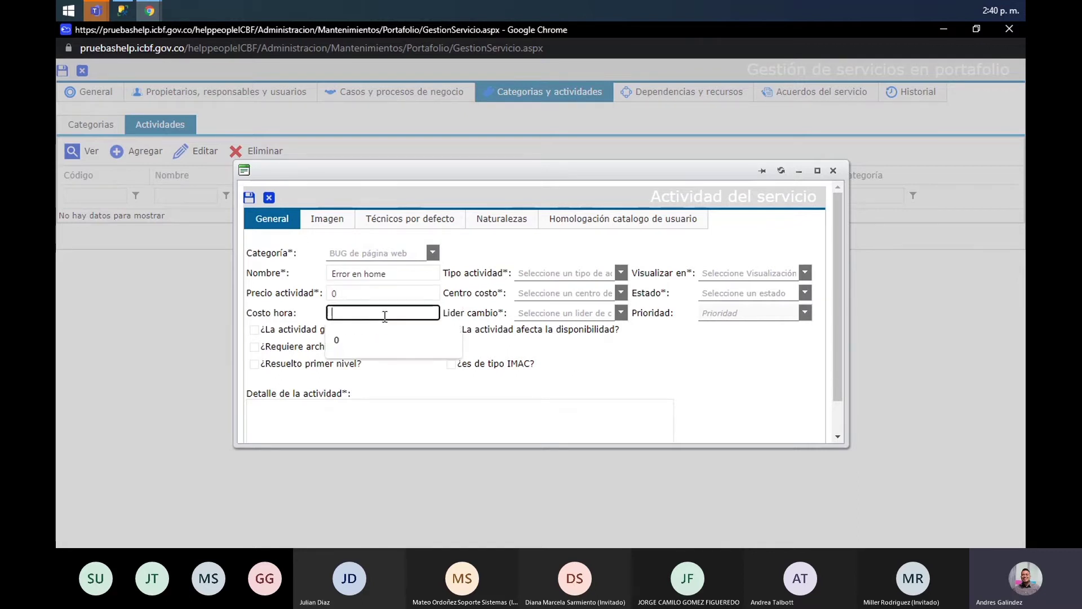
pyautogui.click(298, 291)
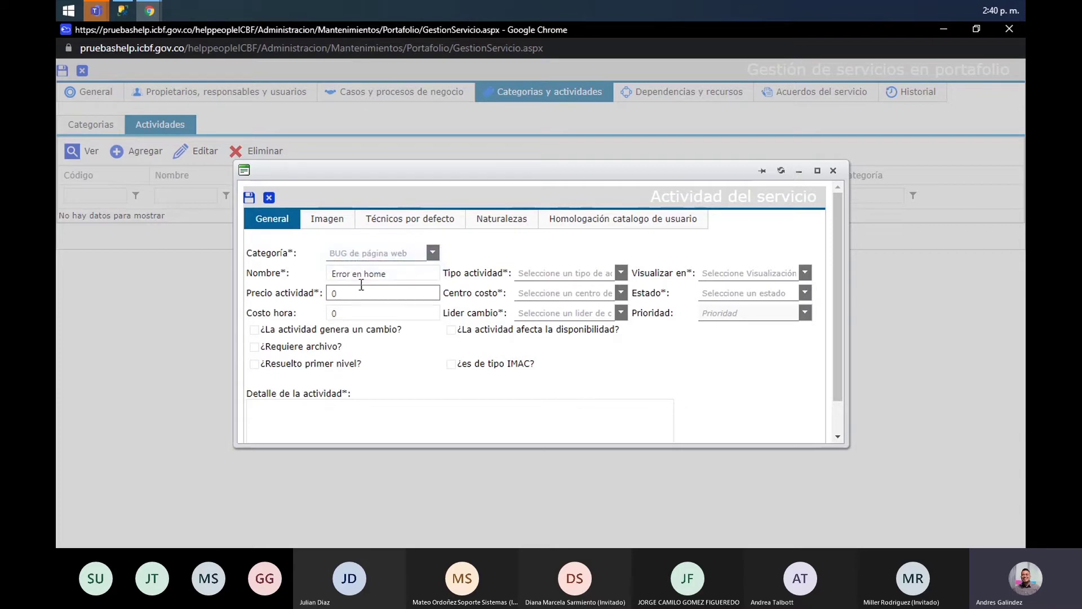
pyautogui.click(342, 414)
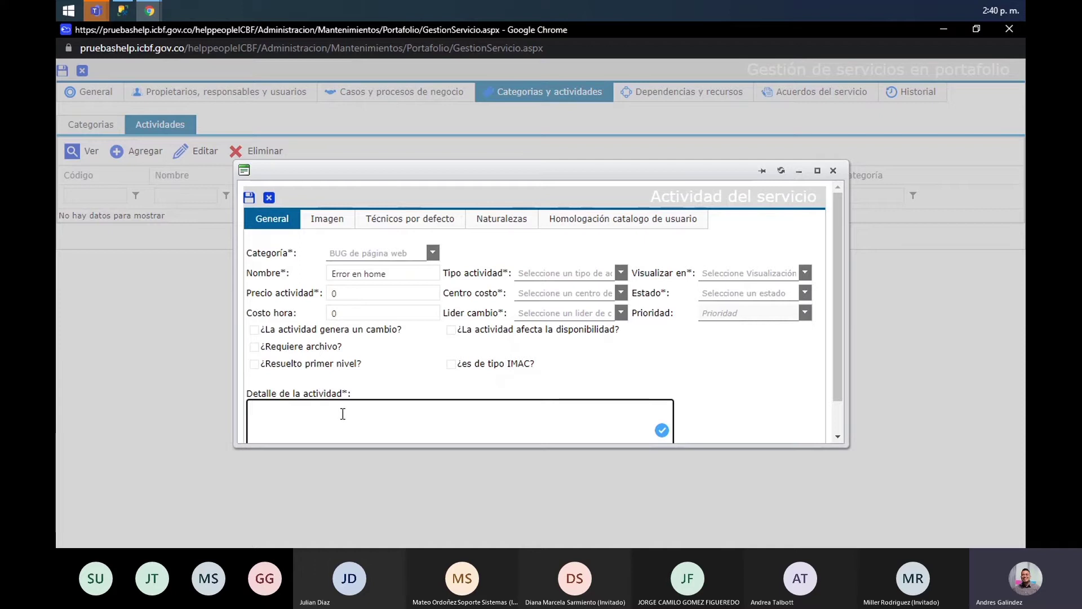
pyautogui.moveTo(398, 274); pyautogui.dragTo(273, 278)
pyautogui.hotkey('ctrl', 'c')
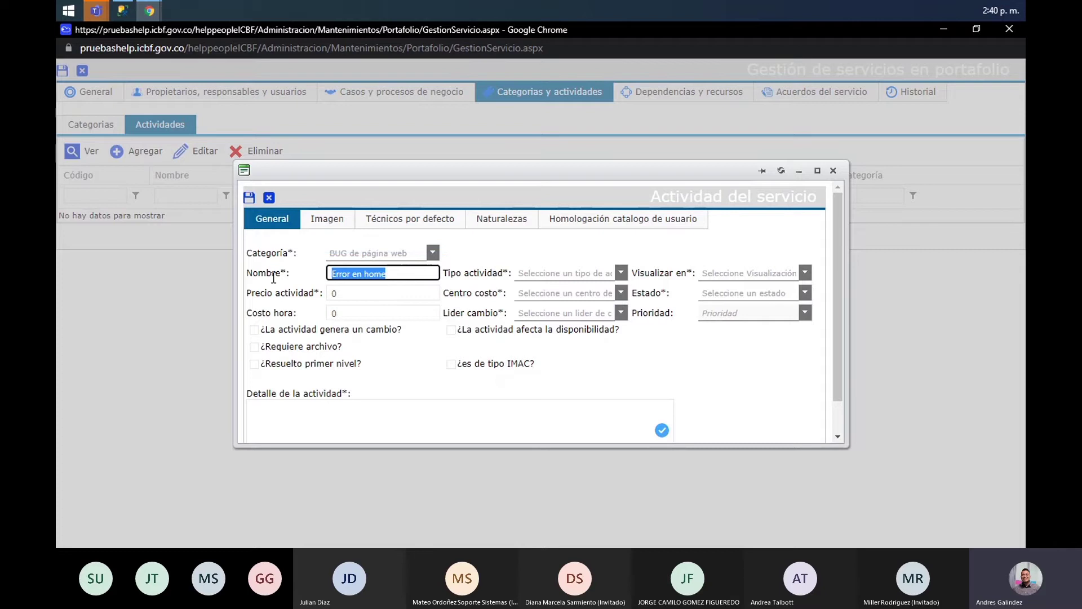
pyautogui.click(327, 423)
pyautogui.hotkey('ctrl', 'v')
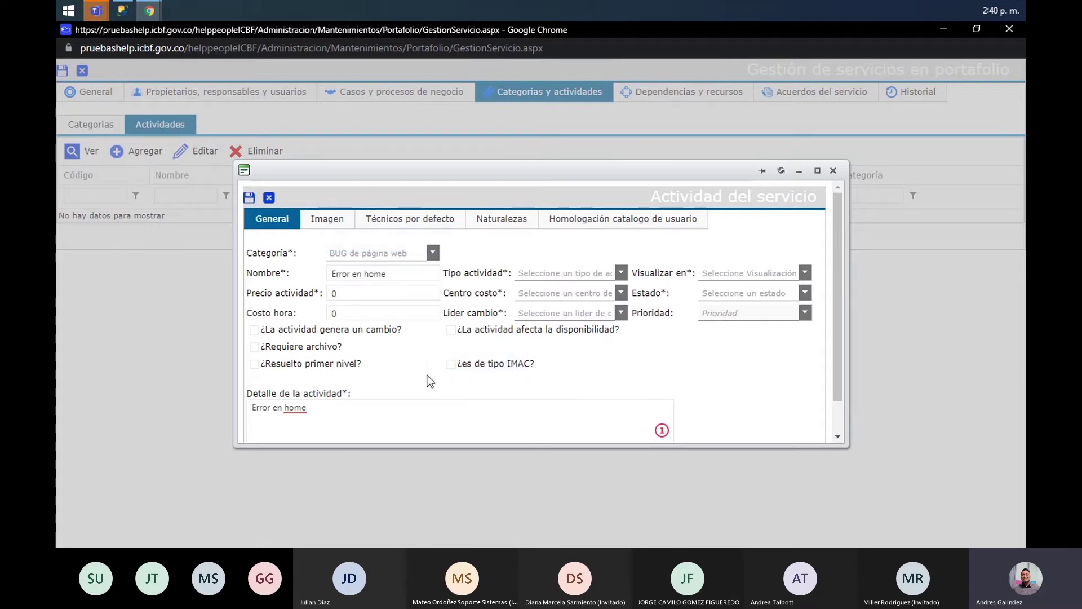
# Set the activity's type to Técnico, its cost centre to Defecto and its display option (Visualizar en) to Normal
pyautogui.click(552, 276)
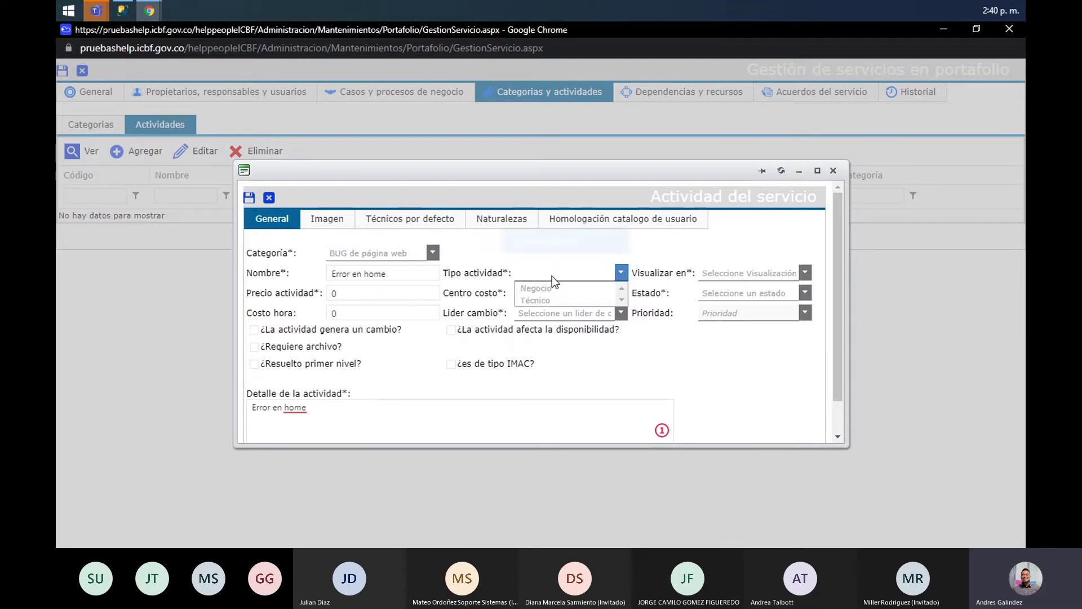
pyautogui.click(560, 299)
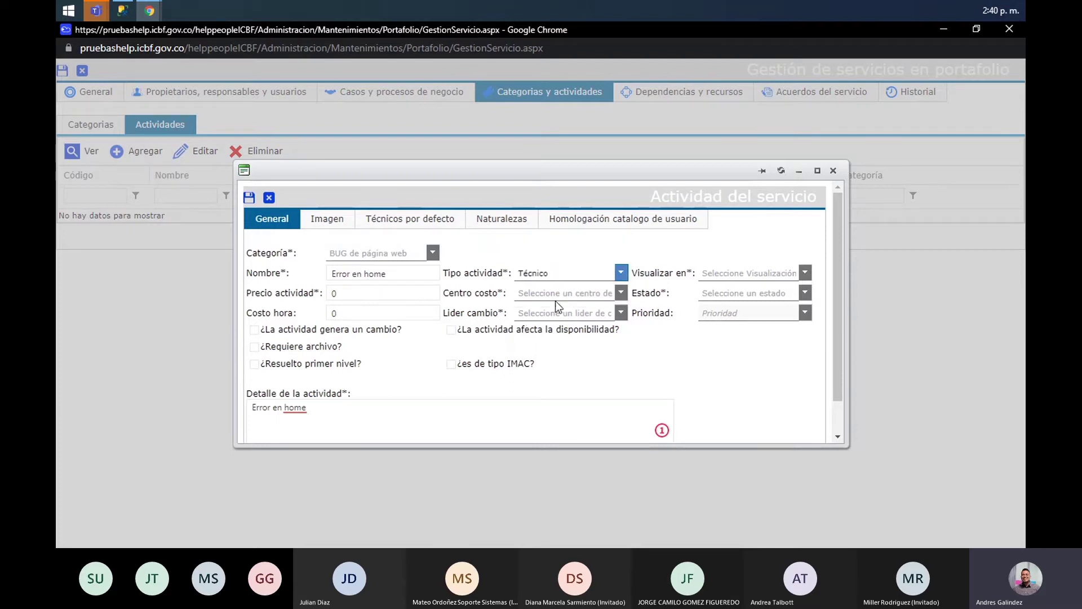
pyautogui.click(566, 292)
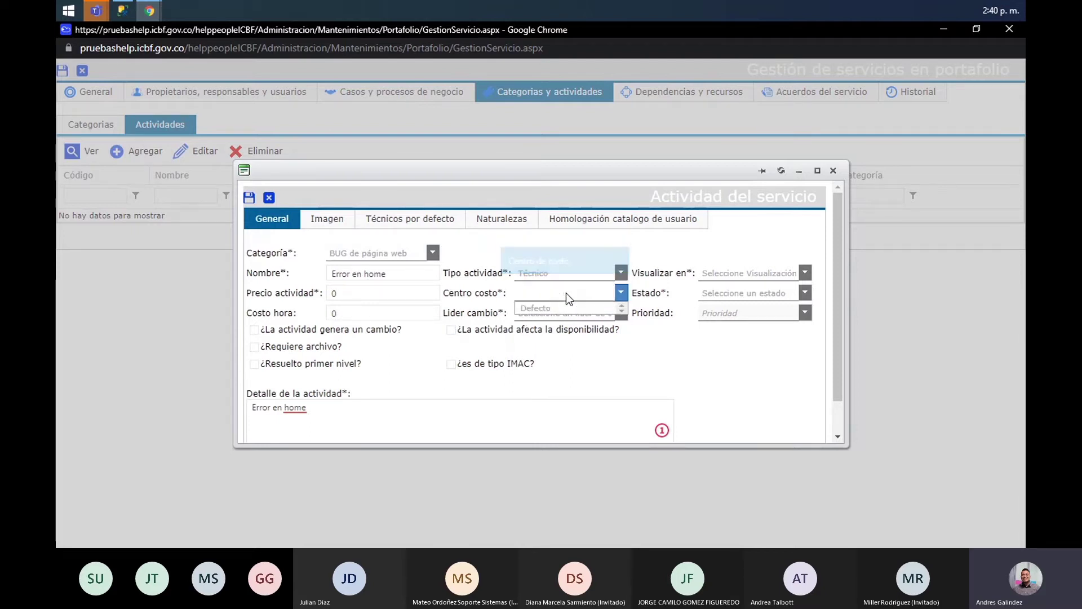
pyautogui.click(568, 305)
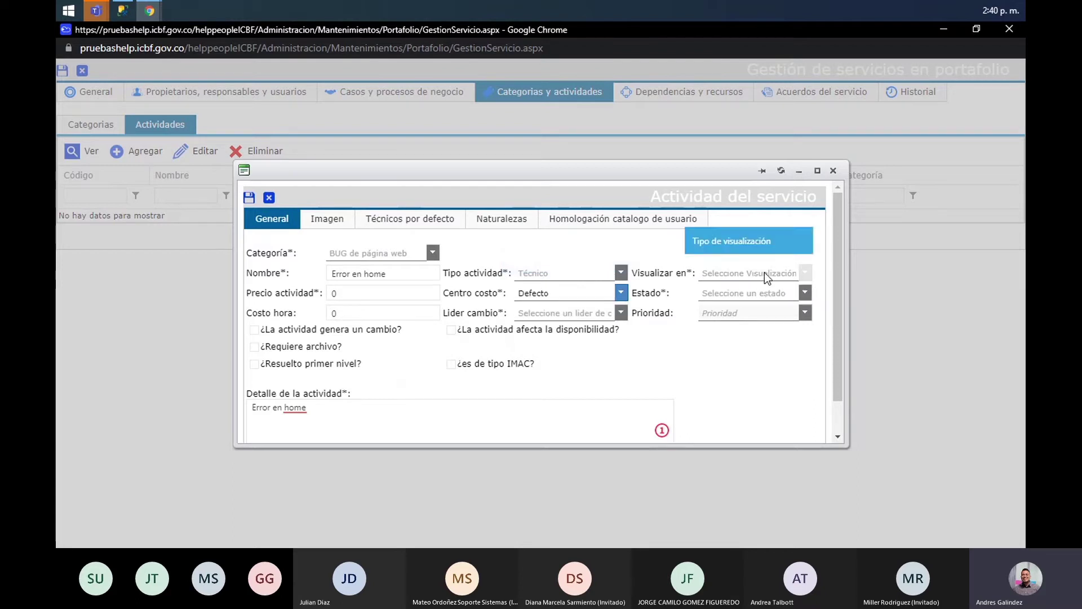
pyautogui.click(764, 272)
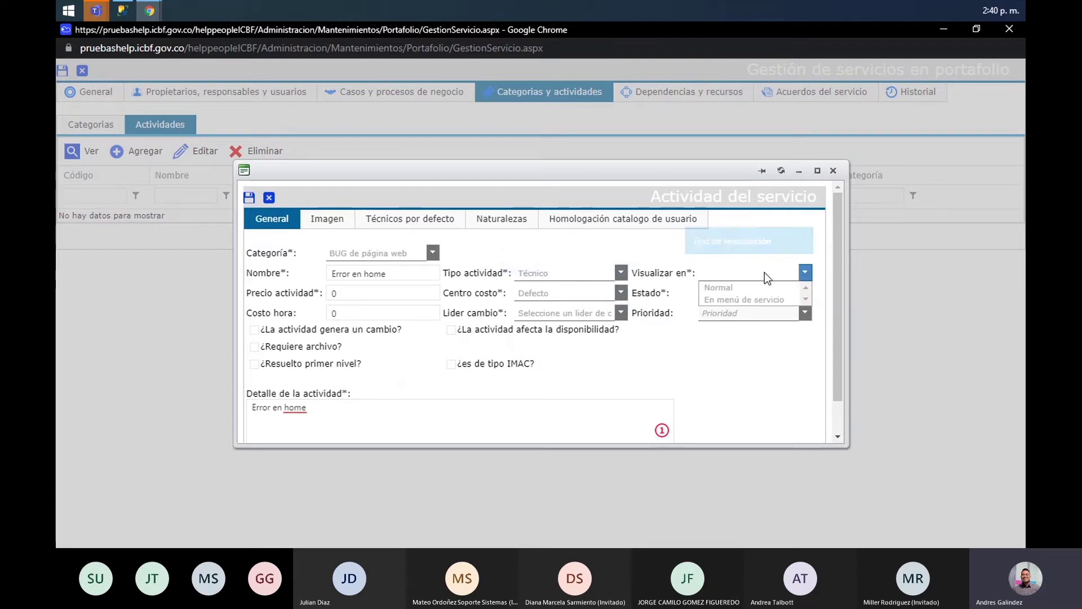
pyautogui.click(729, 290)
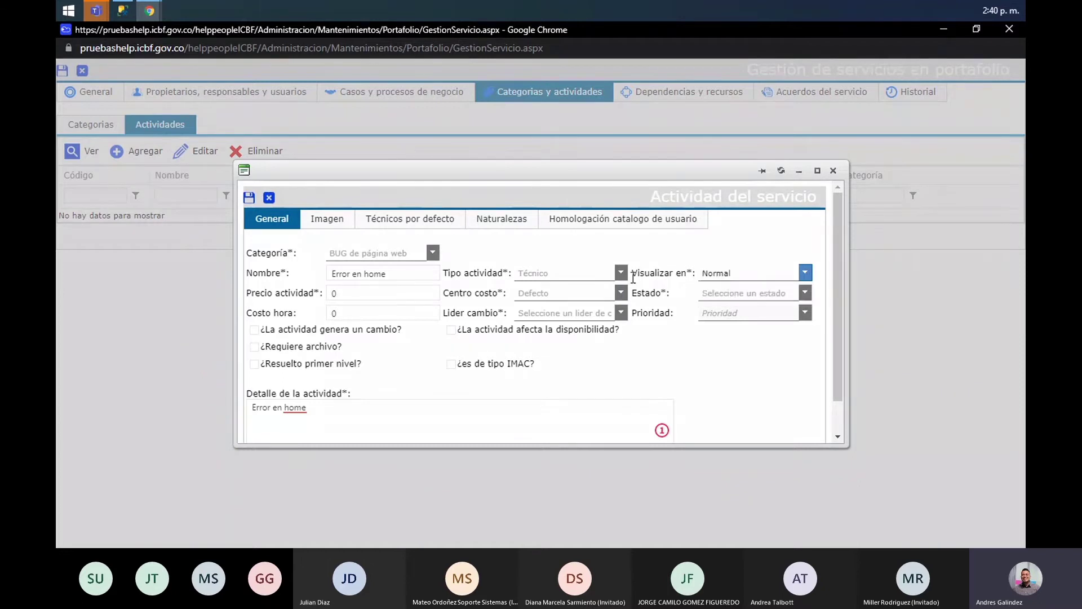
# Set the activity's status (Estado) to En Operación and its priority to Media
pyautogui.click(718, 292)
pyautogui.click(734, 307)
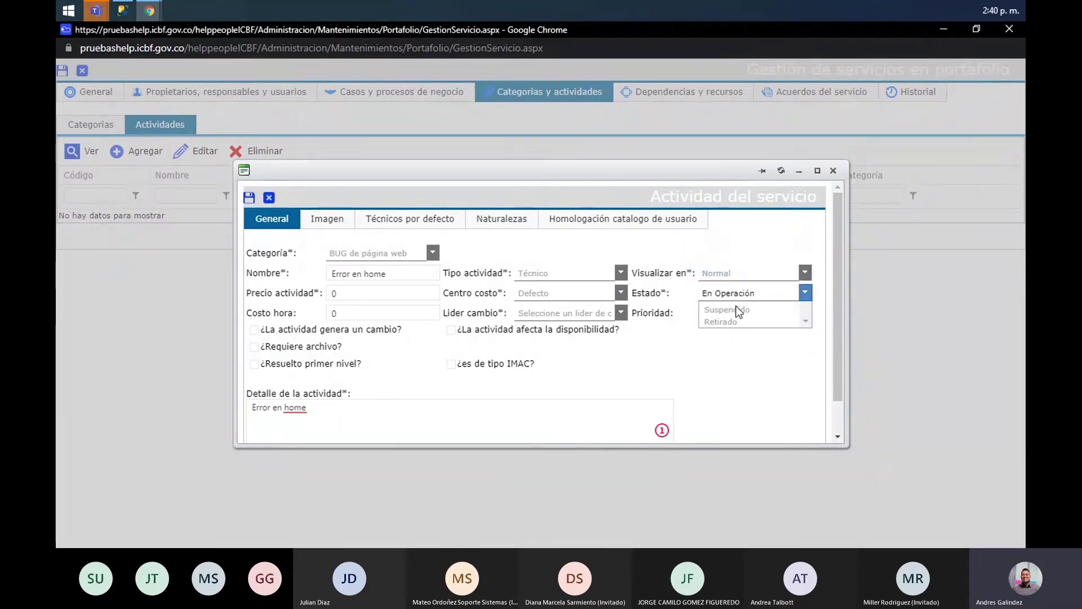
pyautogui.click(736, 316)
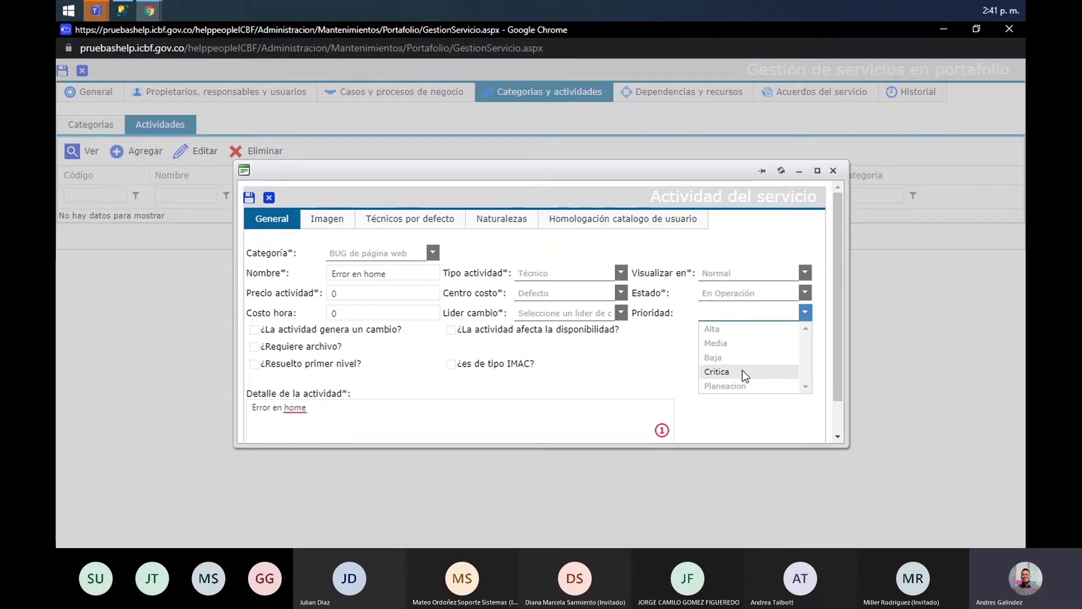
pyautogui.click(738, 343)
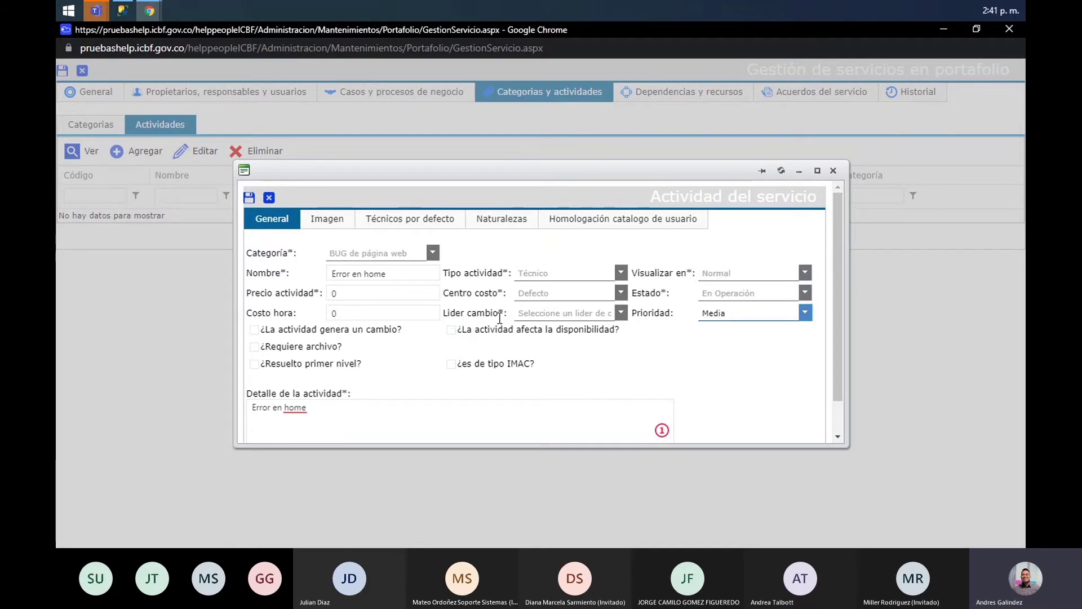
# Examine the activity's change leader (Lider cambio) field and its first-level resolution and IMAC options
pyautogui.moveTo(444, 314); pyautogui.dragTo(506, 319)
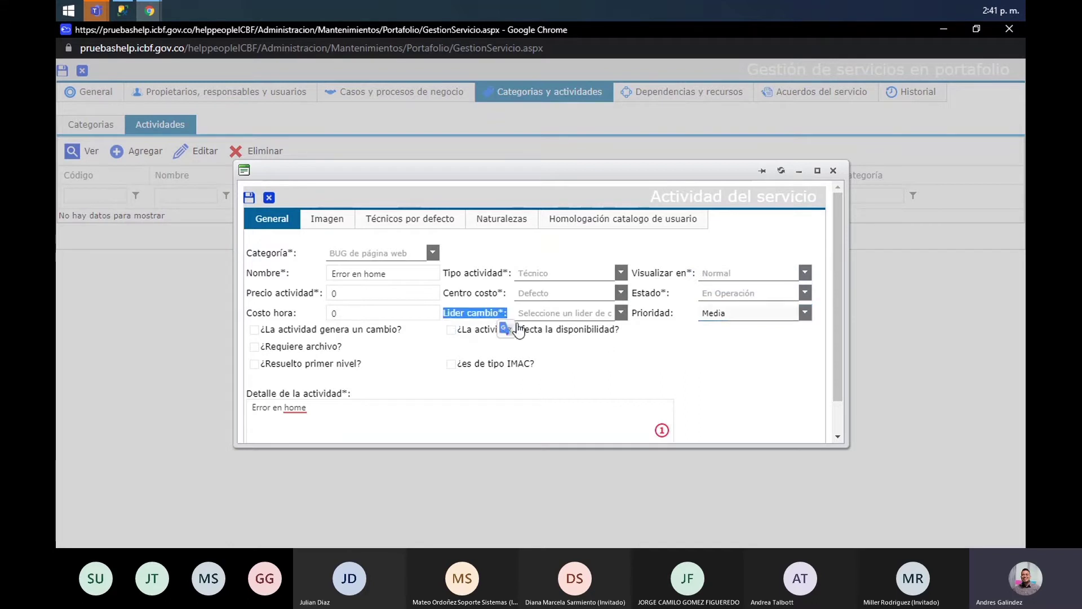
pyautogui.click(698, 371)
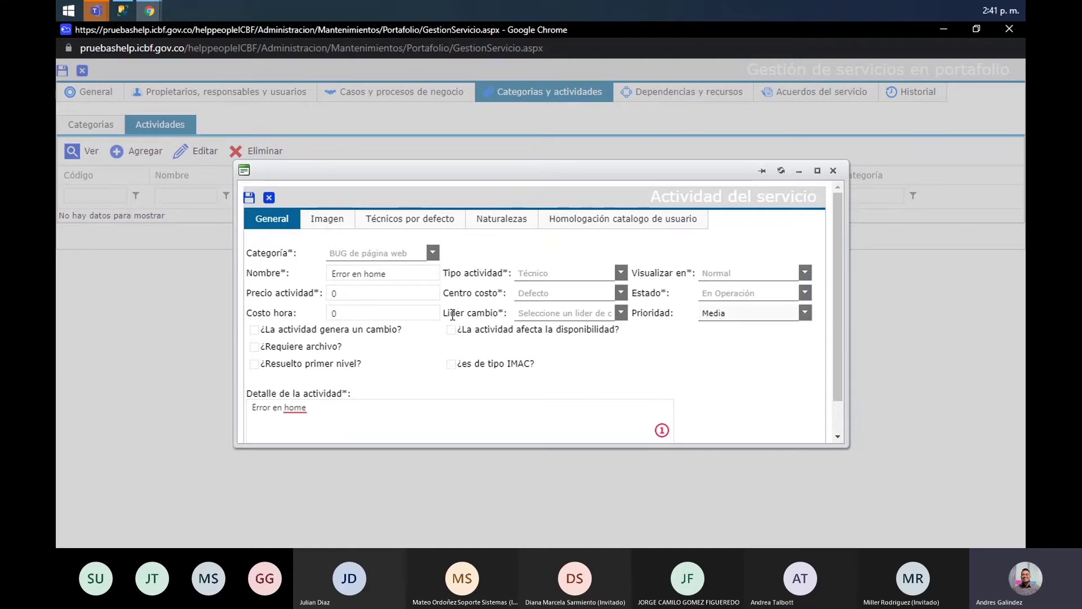
pyautogui.moveTo(448, 313); pyautogui.dragTo(501, 314)
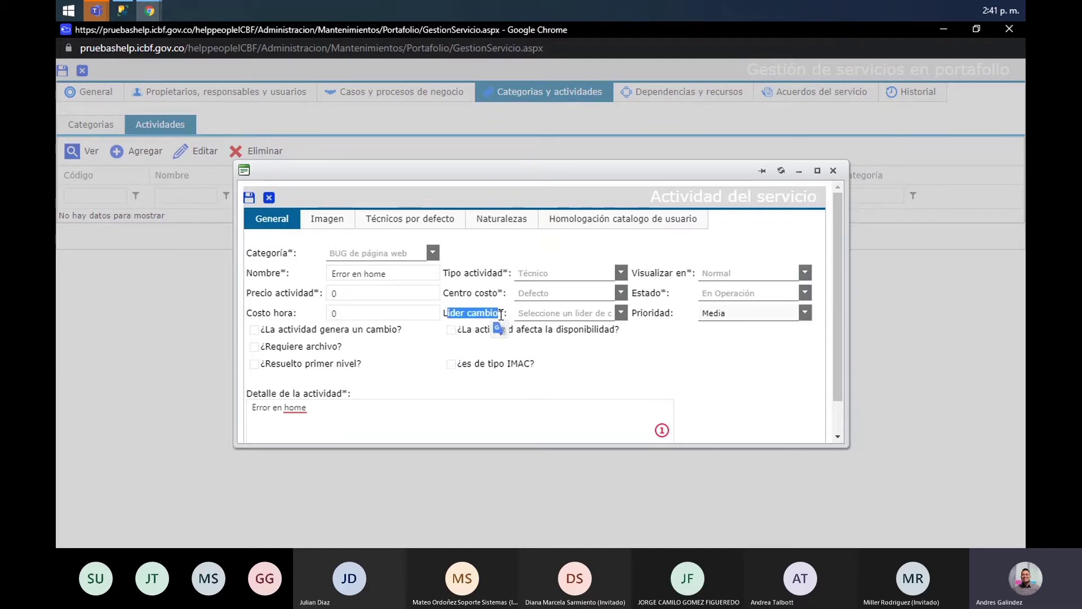
pyautogui.click(502, 315)
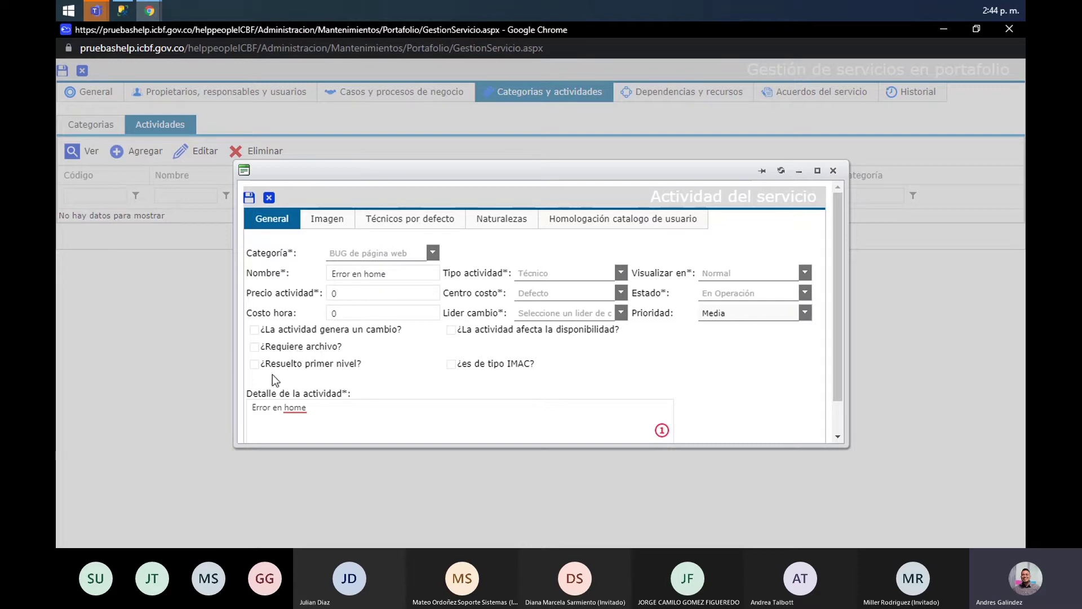
pyautogui.click(342, 367)
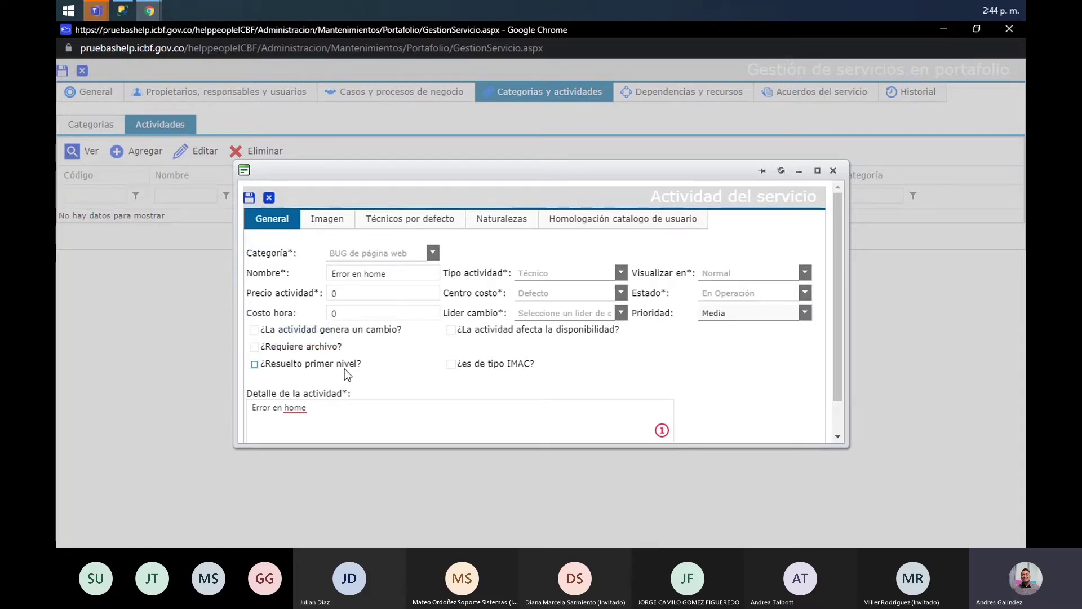
pyautogui.click(344, 368)
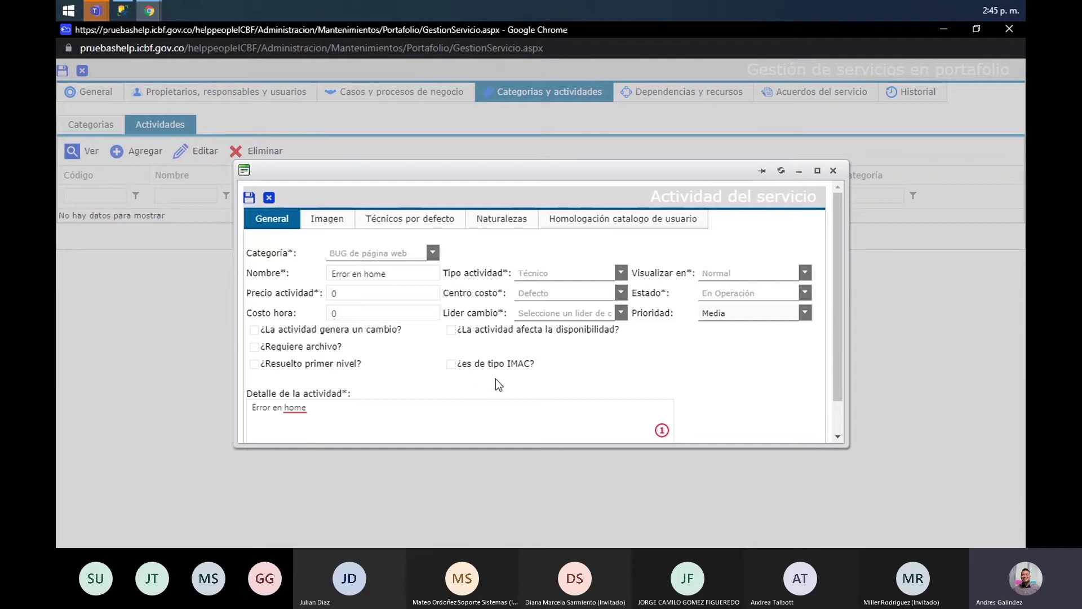
pyautogui.moveTo(524, 370)
# Examine the activity's image, default technicians and natures sections
pyautogui.click(327, 229)
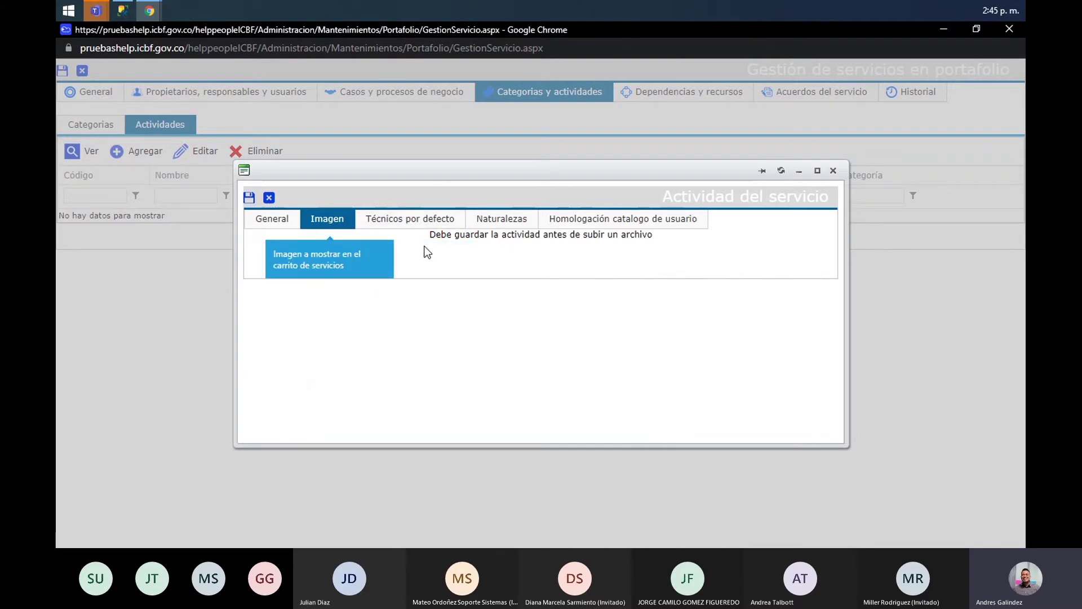
pyautogui.click(292, 226)
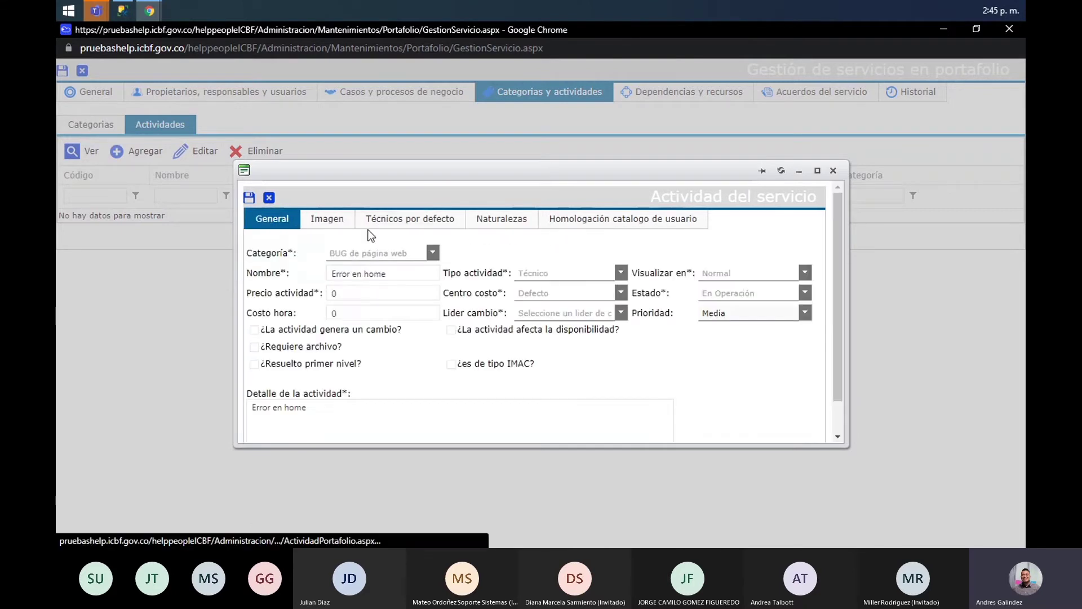
pyautogui.click(328, 228)
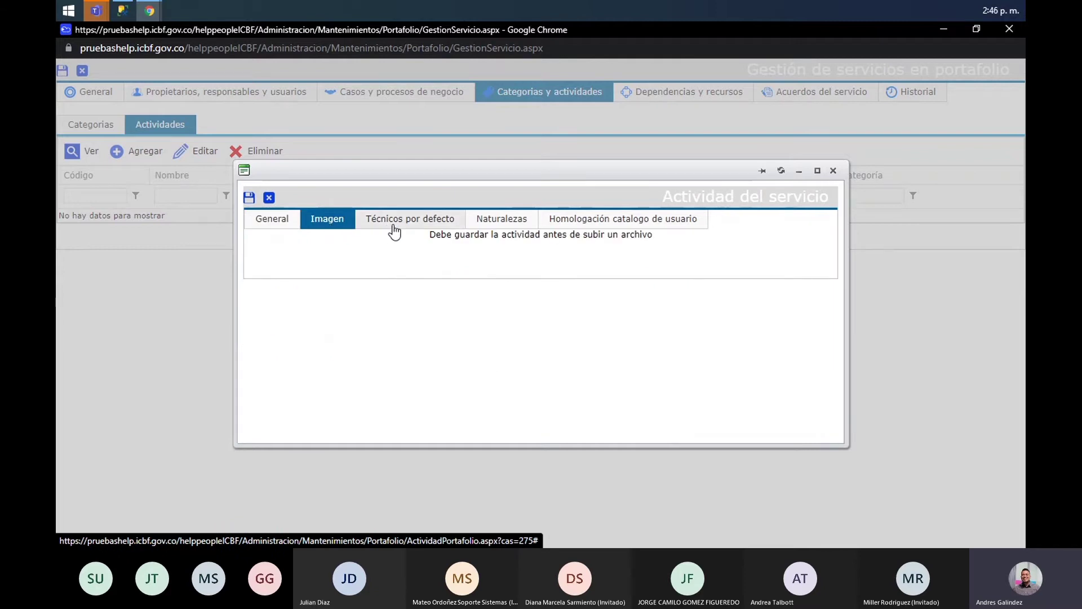
pyautogui.click(395, 230)
pyautogui.click(332, 228)
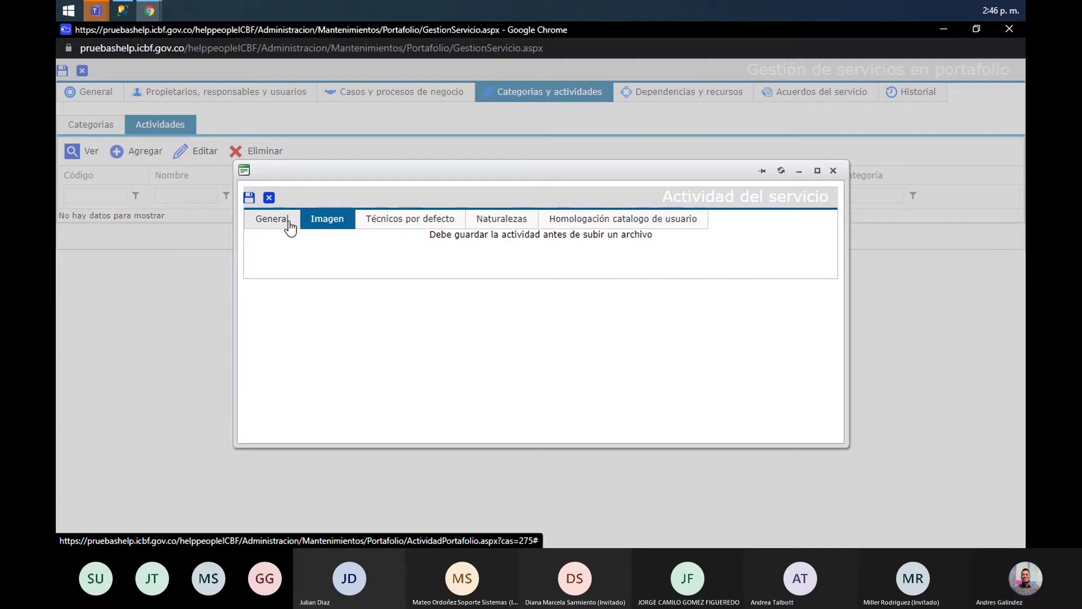
pyautogui.click(289, 225)
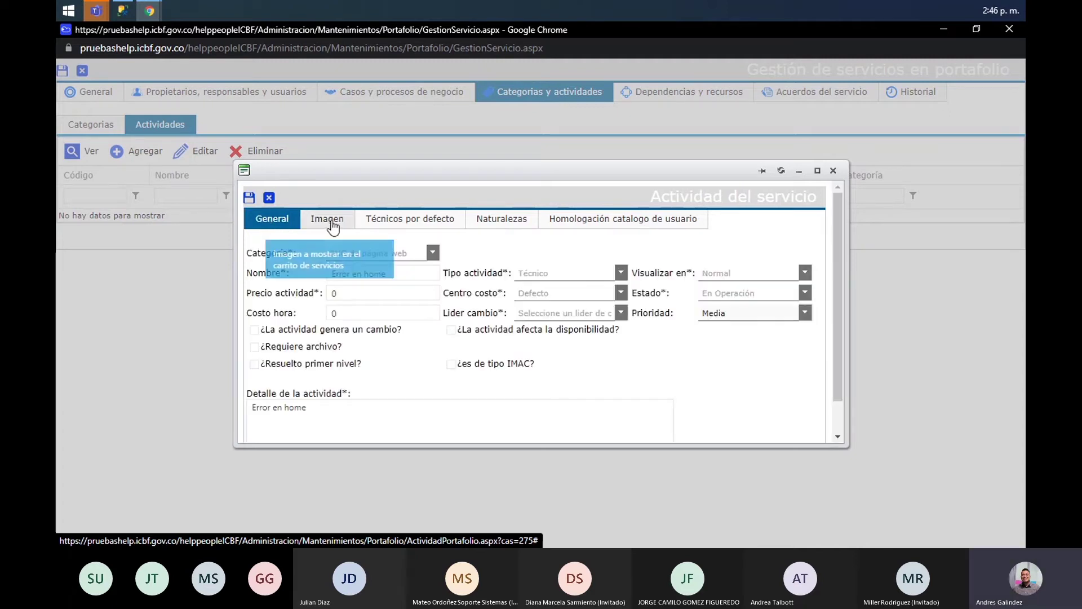
pyautogui.click(413, 228)
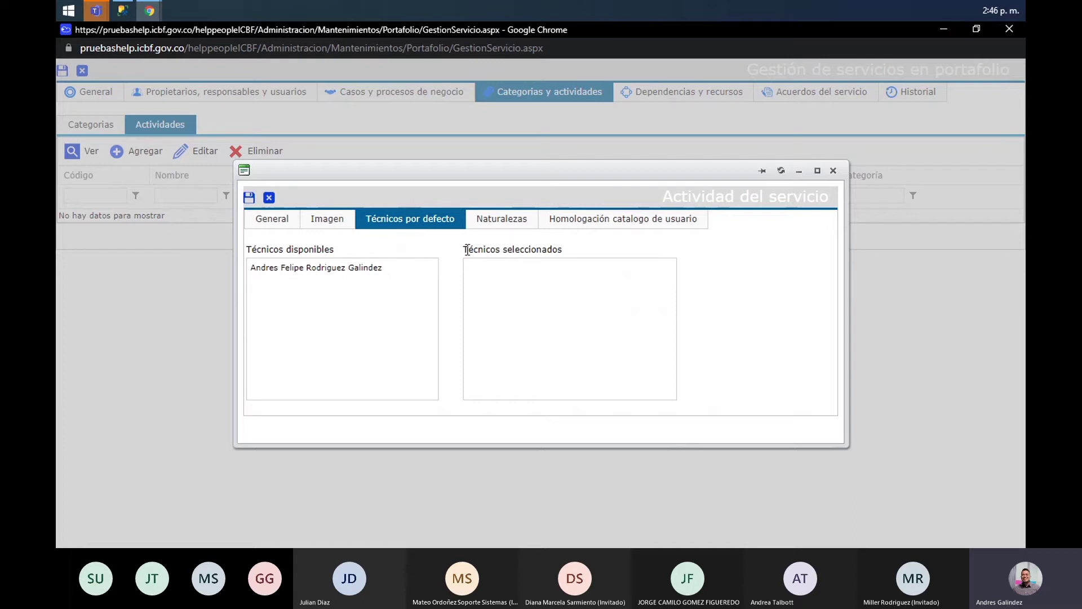
pyautogui.click(493, 229)
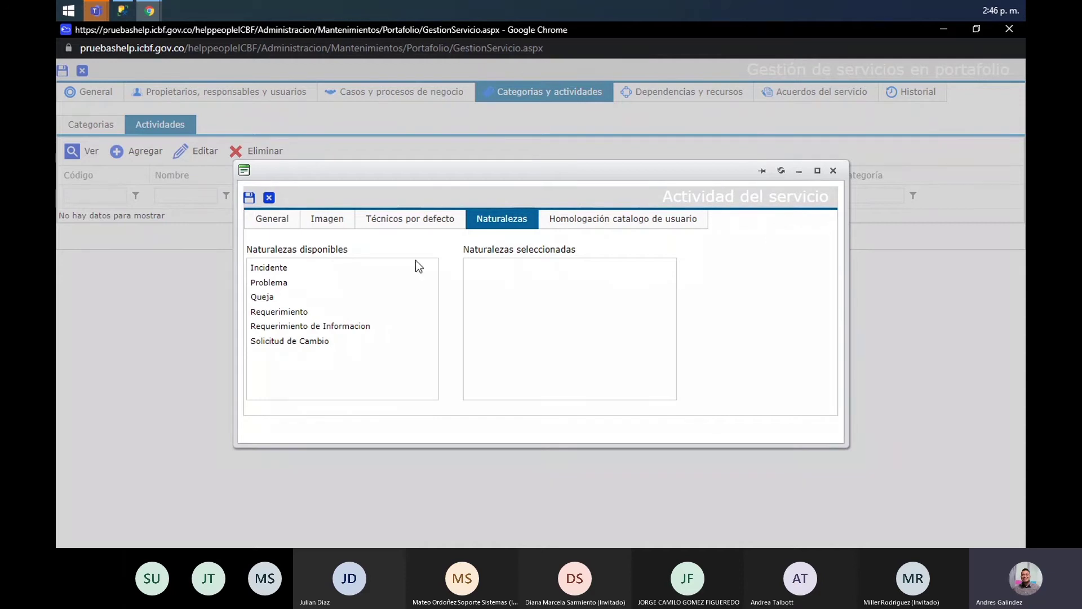
# Check the activity's name in its general data and assign it the nature Incidente
pyautogui.click(282, 232)
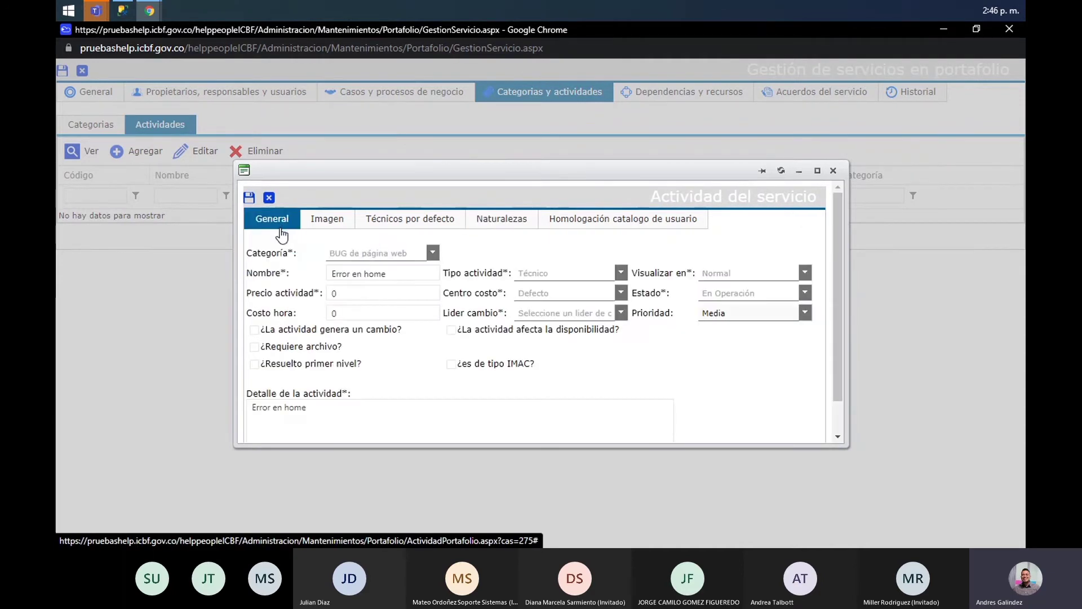
pyautogui.moveTo(391, 276); pyautogui.dragTo(246, 265)
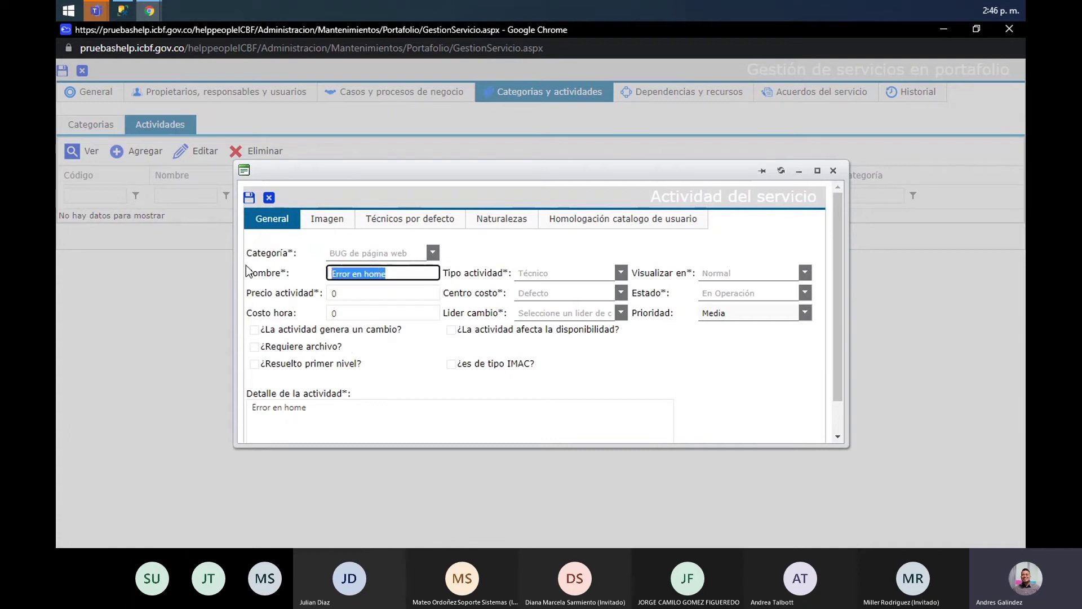
pyautogui.click(497, 222)
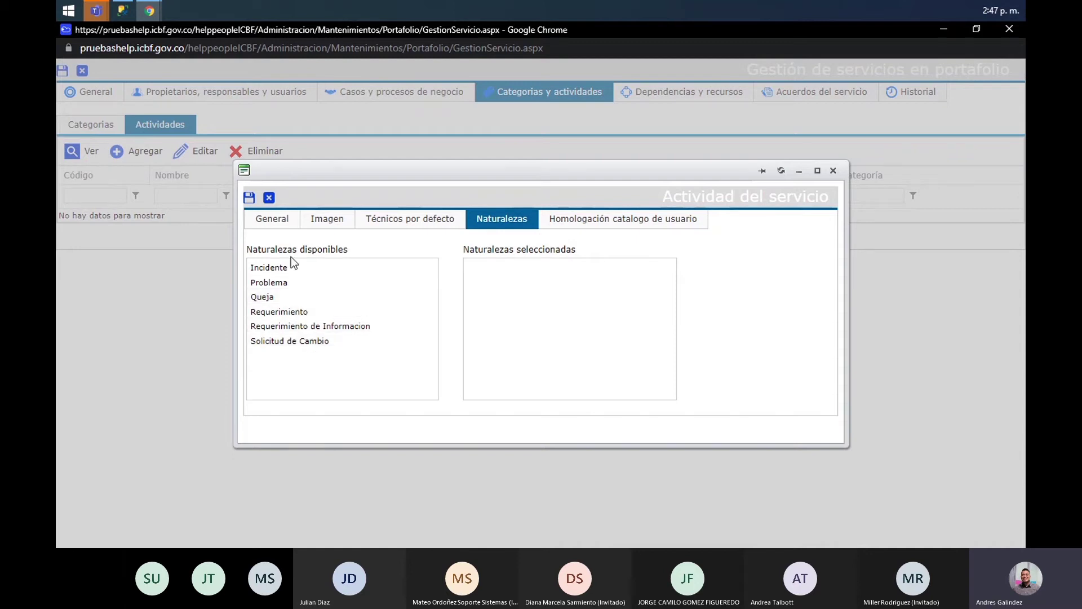
pyautogui.click(308, 268)
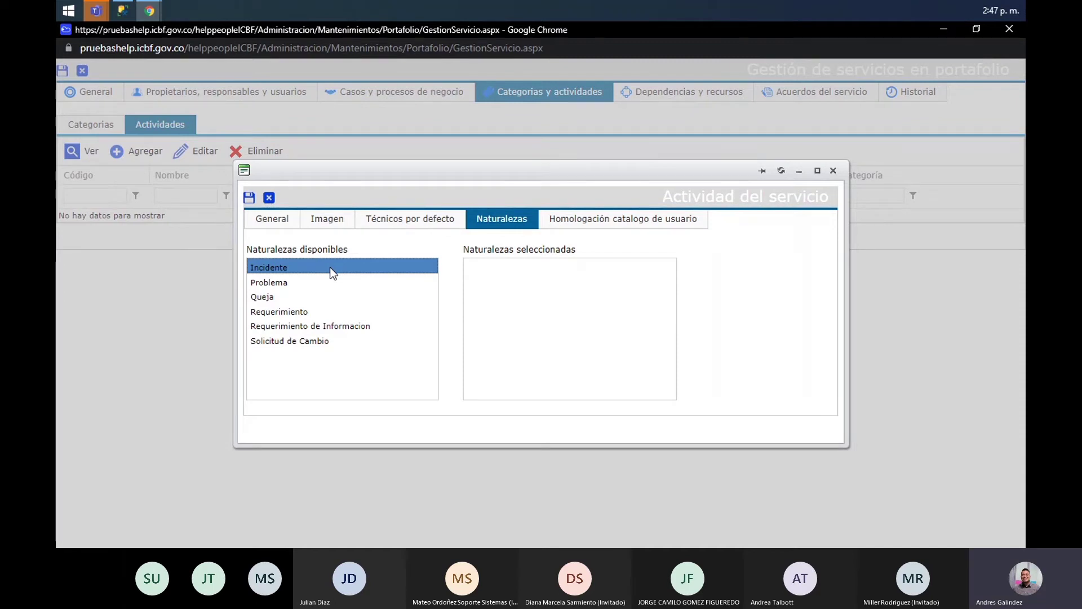
pyautogui.moveTo(332, 273); pyautogui.dragTo(496, 279)
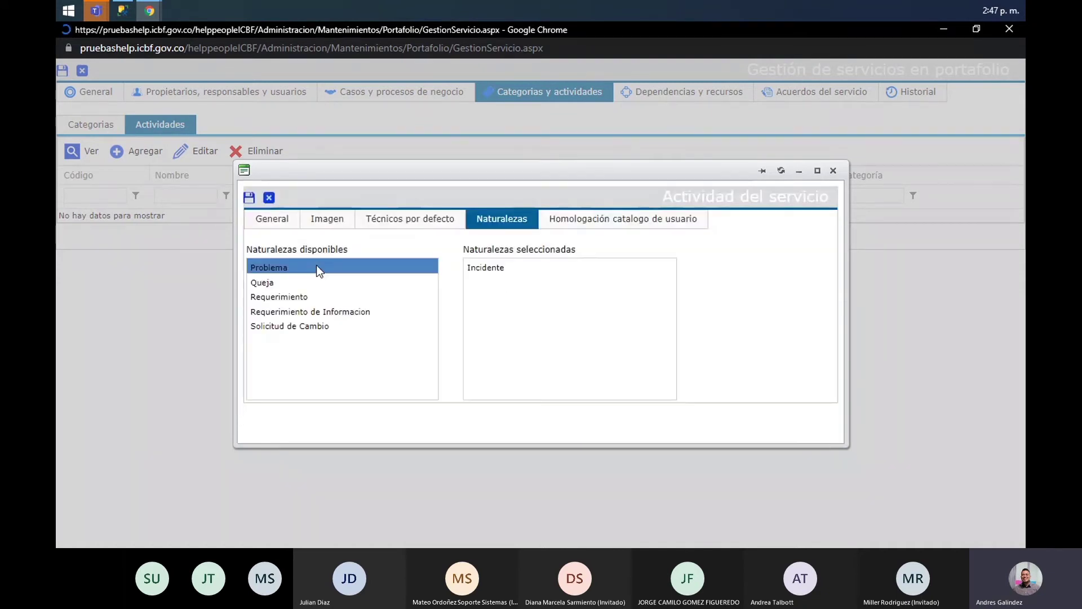
# Review the activity's general data, its user catalogue homologation fields and its selected natures
pyautogui.click(291, 224)
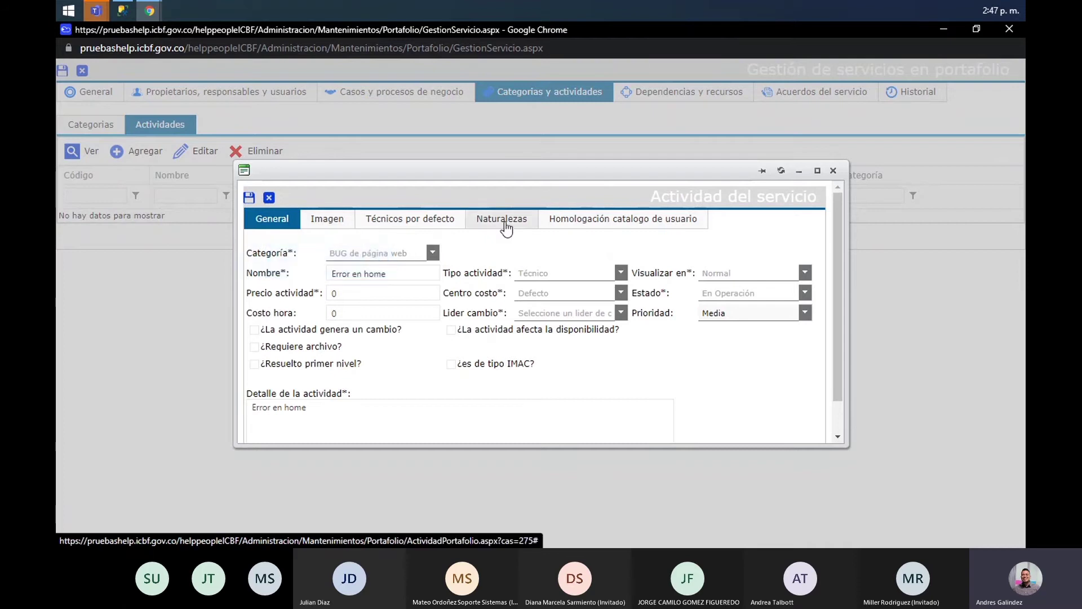
pyautogui.click(506, 226)
pyautogui.click(576, 226)
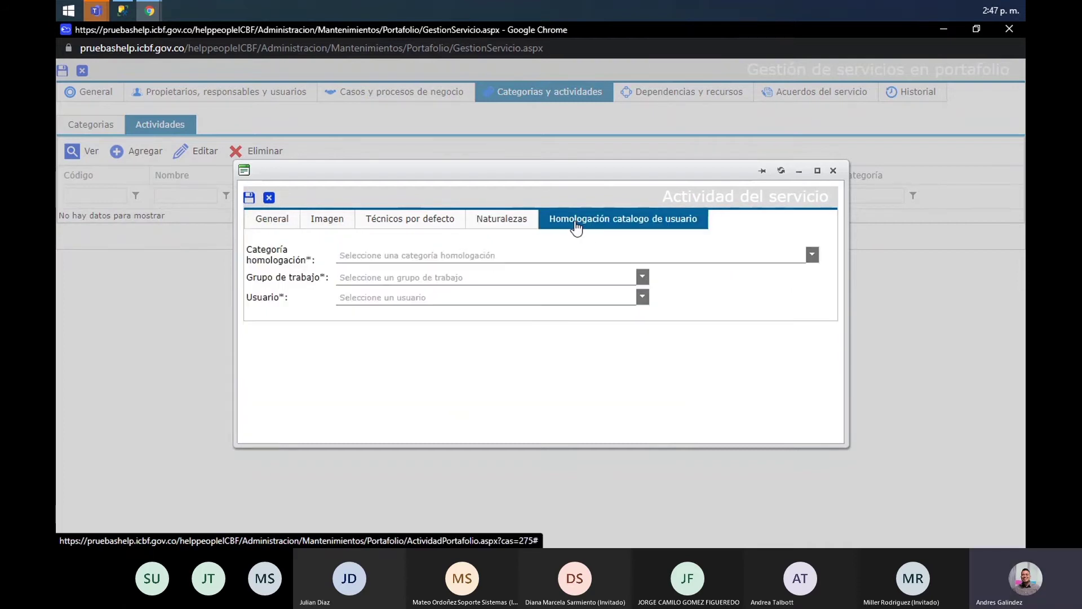
pyautogui.click(512, 224)
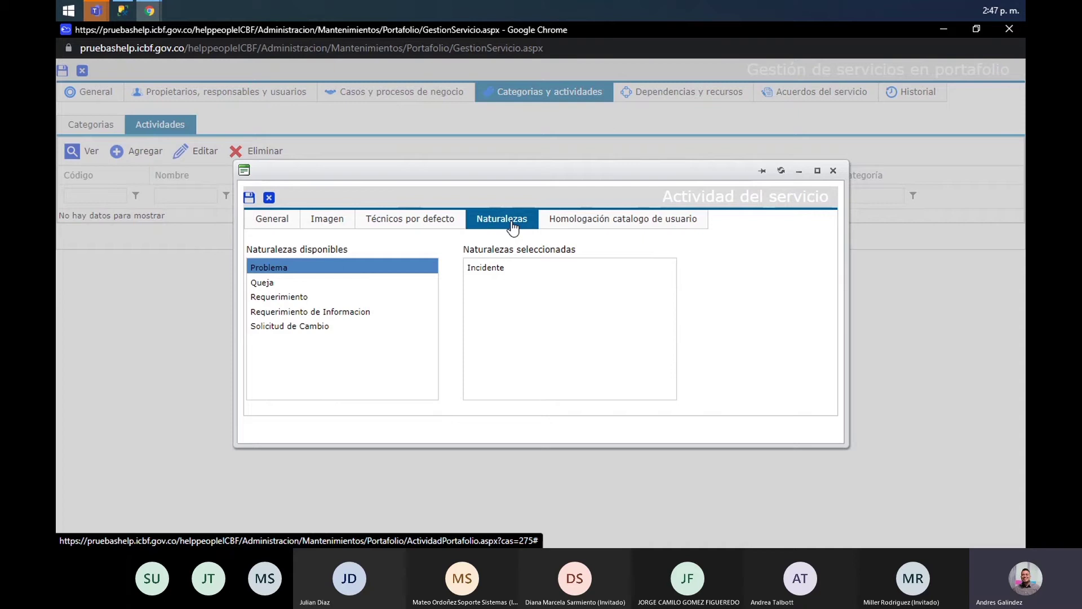
# Save the Error en home activity from its general data and close the activity dialog
pyautogui.click(285, 218)
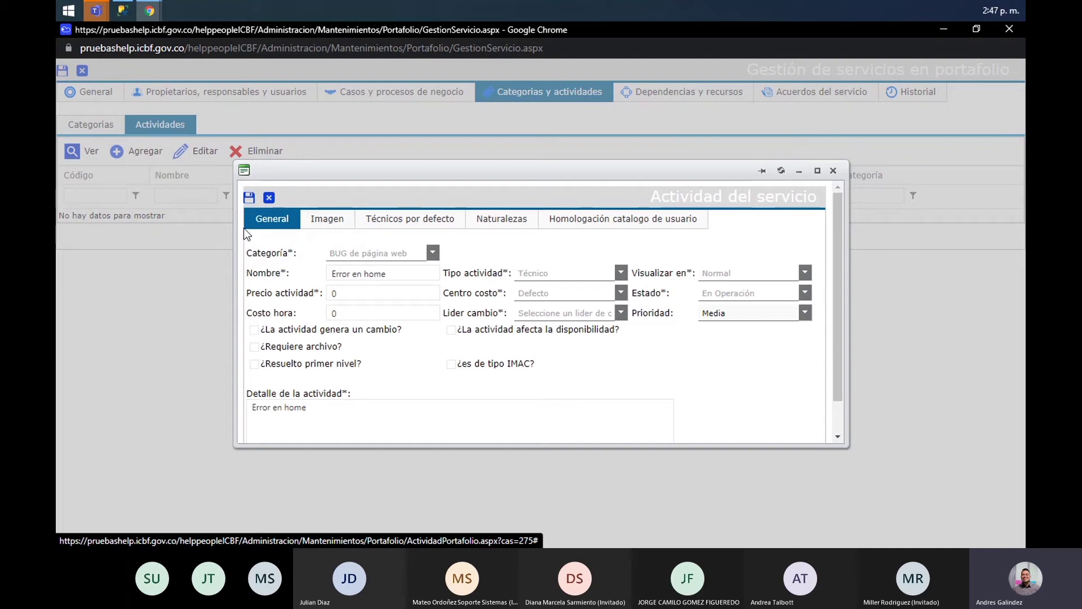
pyautogui.click(251, 200)
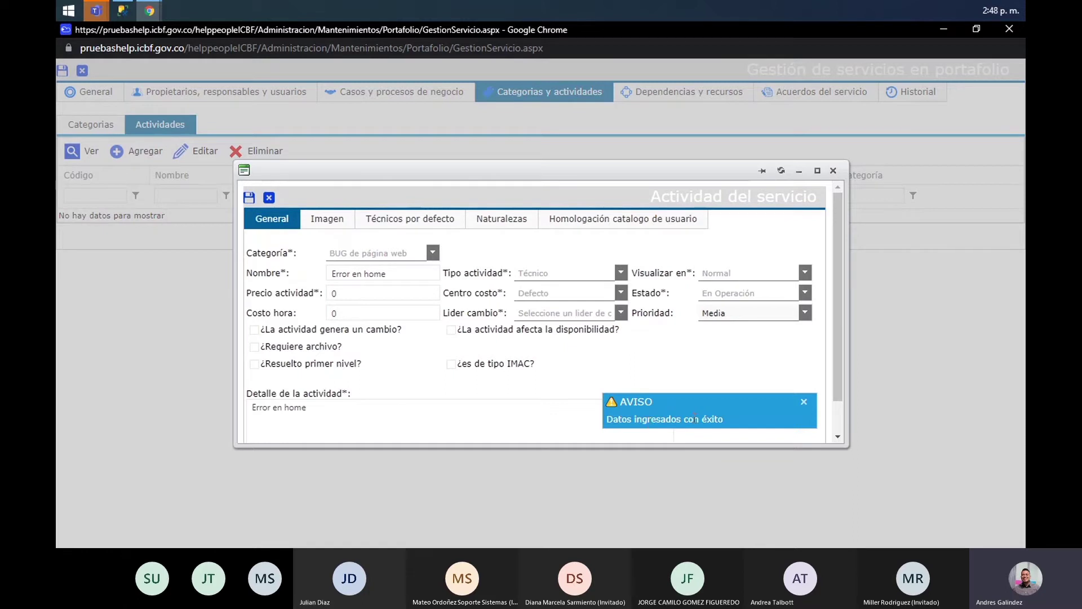
pyautogui.click(834, 170)
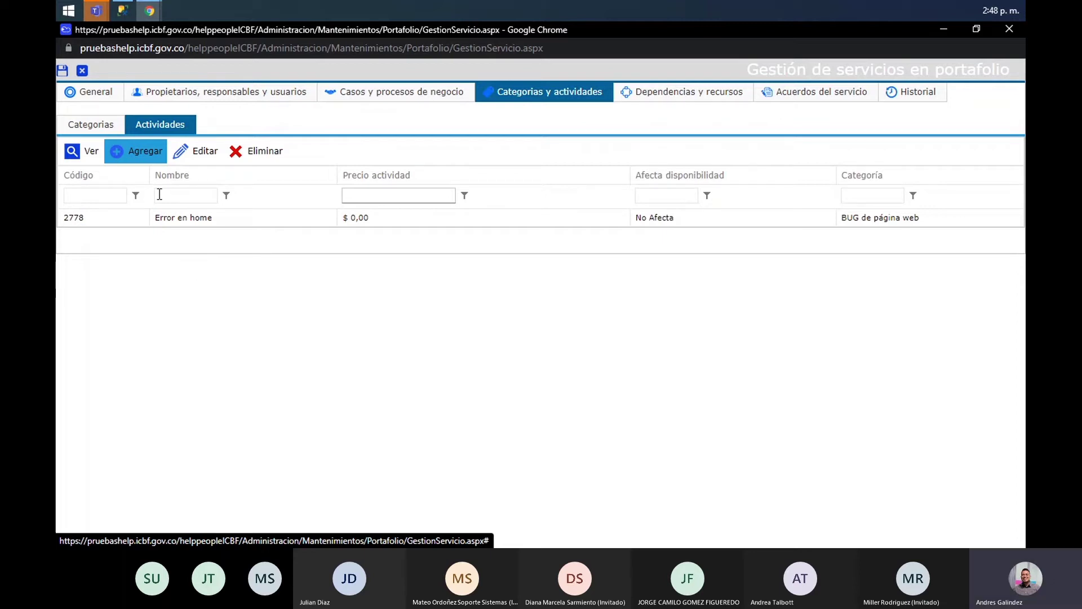
# Review the service's general data, activities list, dependencies and resources, and service agreements
pyautogui.click(126, 102)
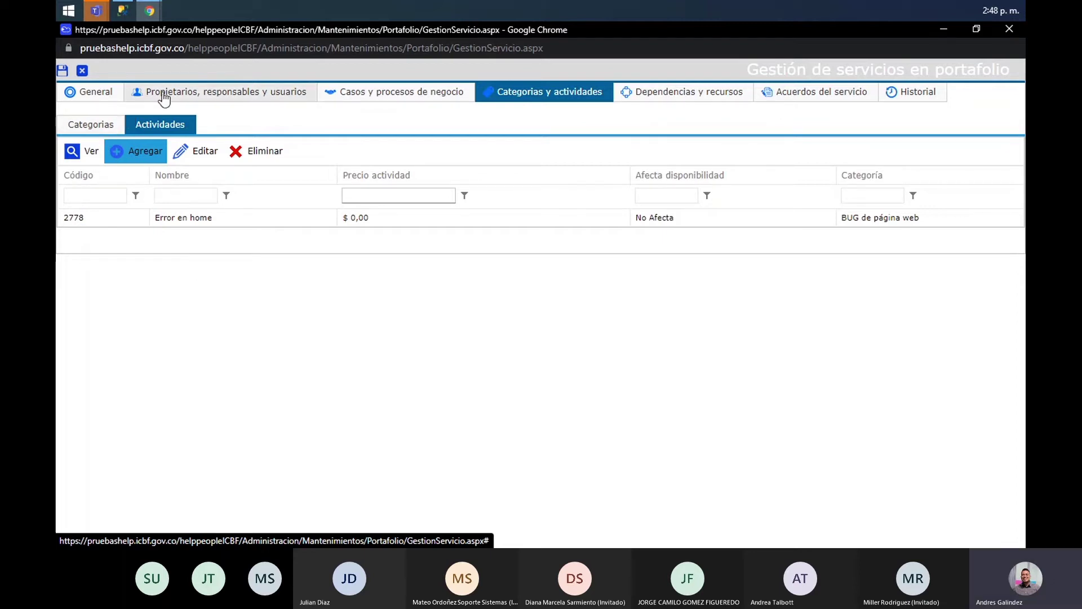
pyautogui.click(107, 102)
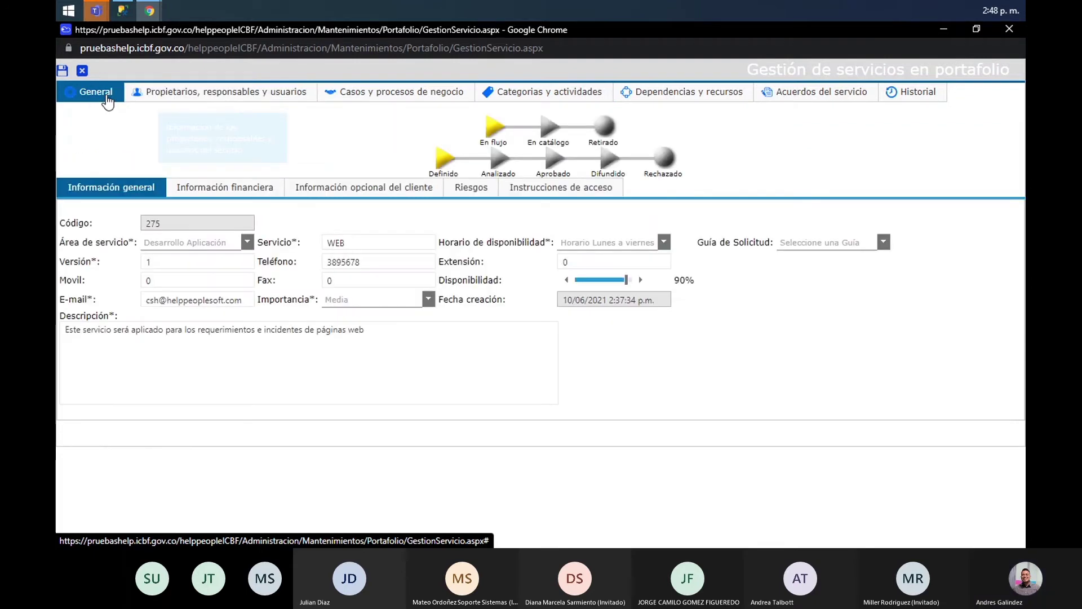
pyautogui.click(558, 101)
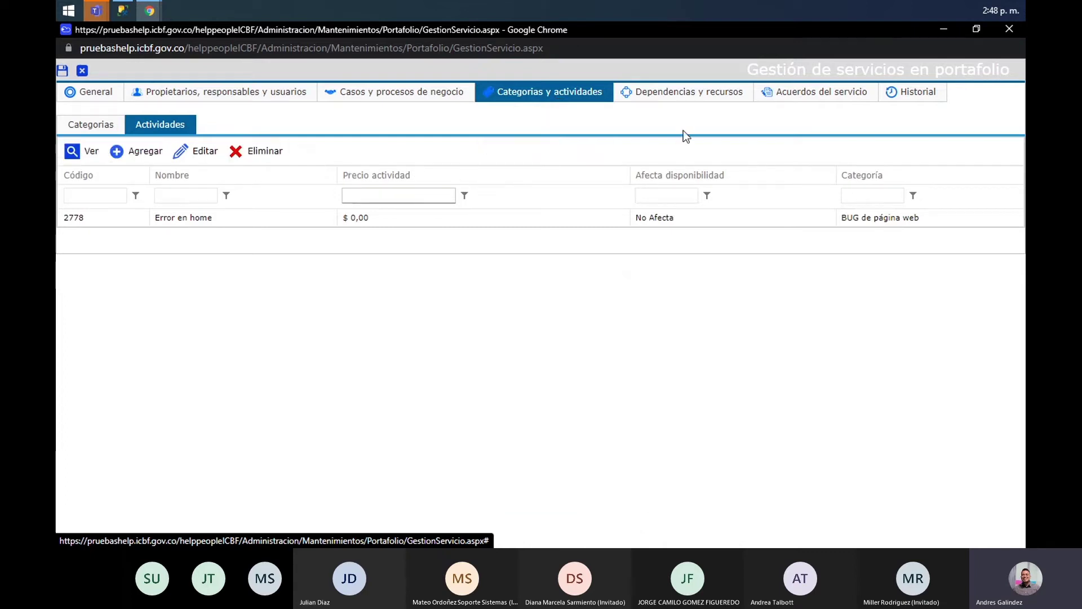
pyautogui.click(670, 99)
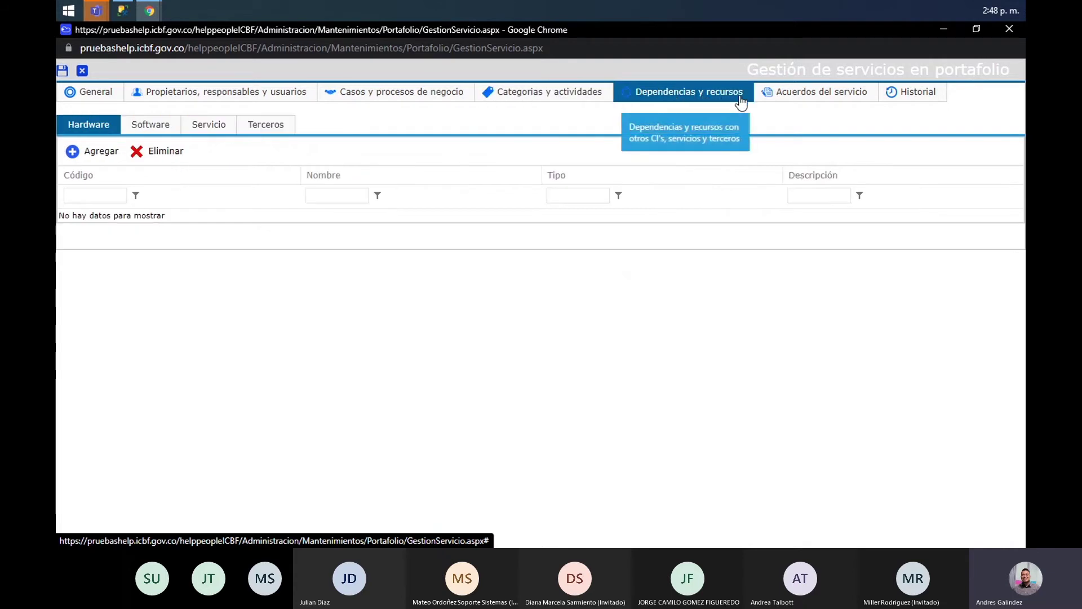
pyautogui.click(794, 104)
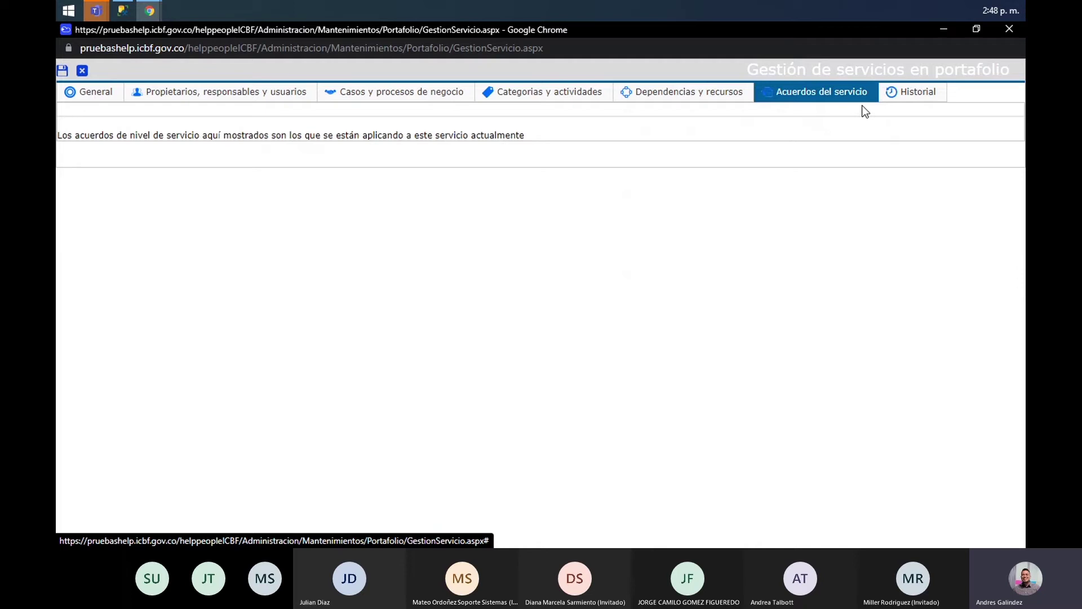
# Examine the service's history, checking the date, action and user of the logged changes
pyautogui.click(918, 101)
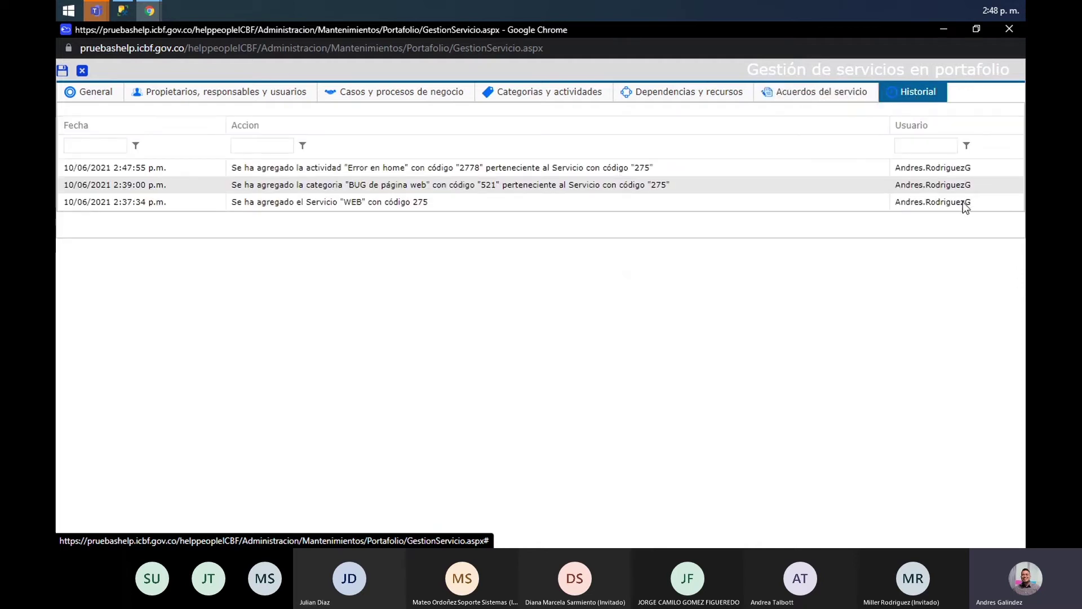
pyautogui.moveTo(962, 201); pyautogui.dragTo(644, 201)
pyautogui.moveTo(171, 173); pyautogui.dragTo(82, 173)
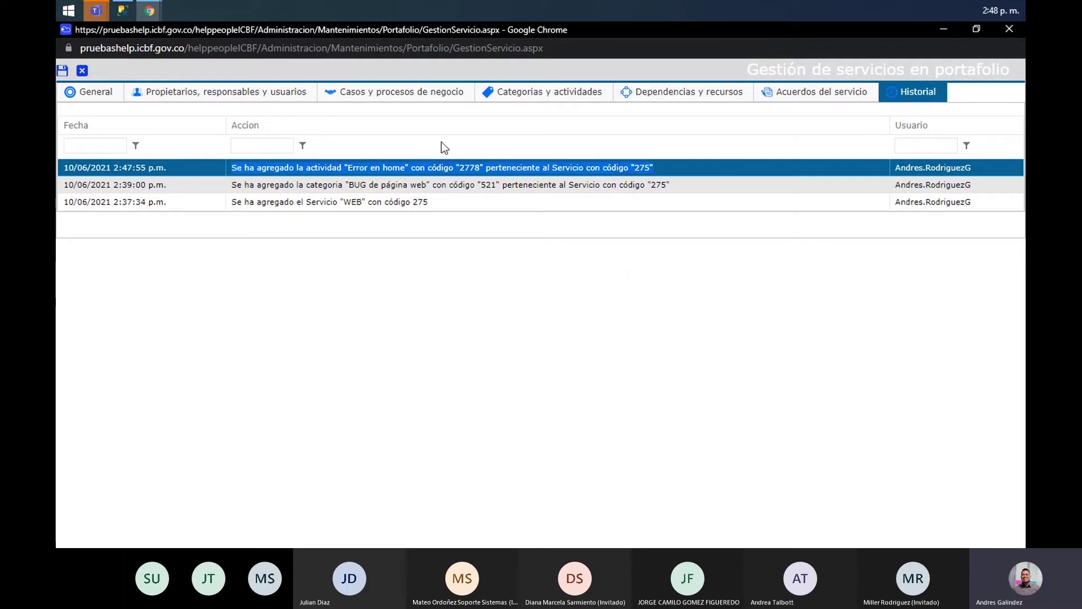
pyautogui.moveTo(980, 168); pyautogui.dragTo(895, 169)
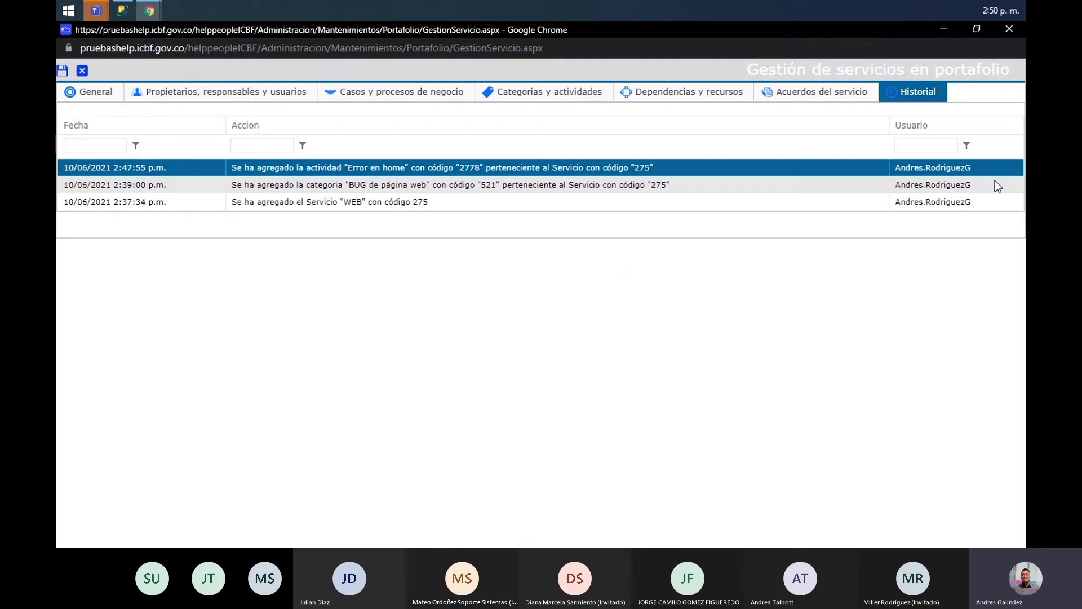
# Set the WEB service's status to En catálogo with the stage Operacional and save the service
pyautogui.click(184, 101)
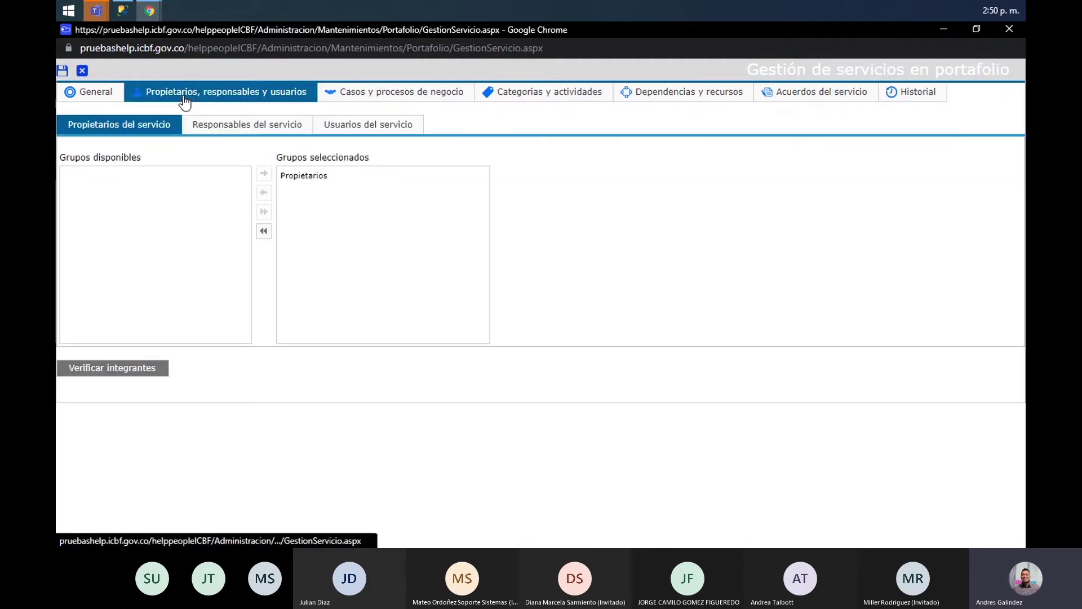
pyautogui.click(106, 96)
pyautogui.moveTo(544, 124)
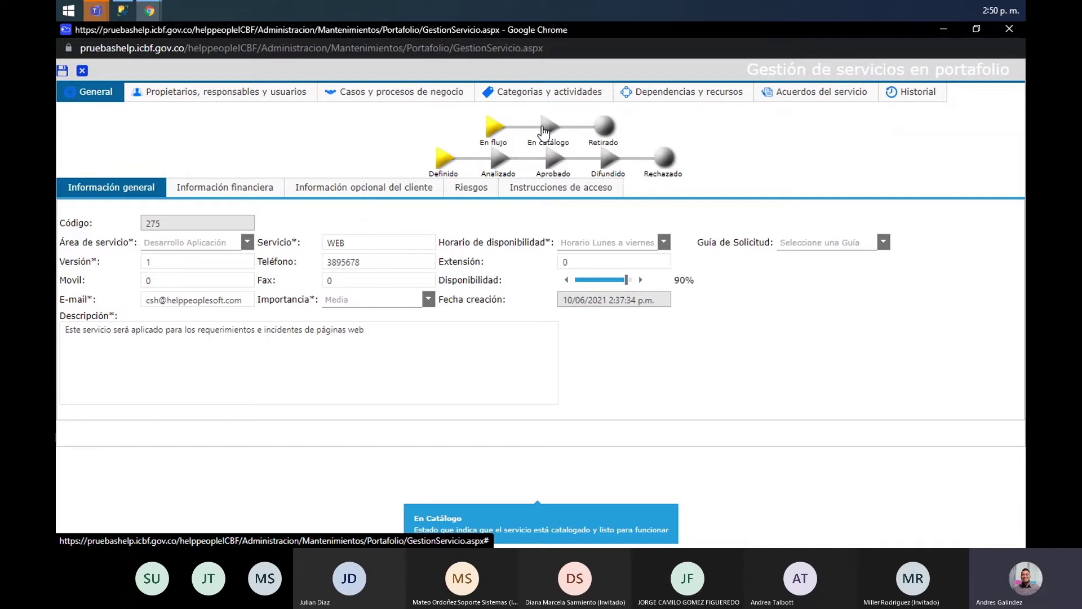
pyautogui.click(542, 126)
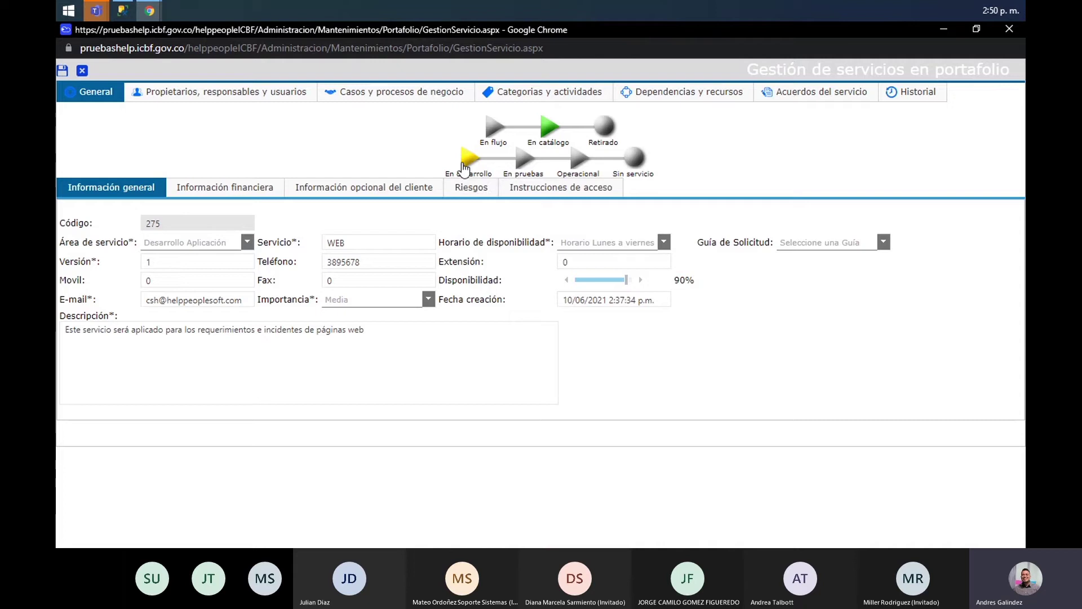
pyautogui.click(584, 160)
pyautogui.click(62, 71)
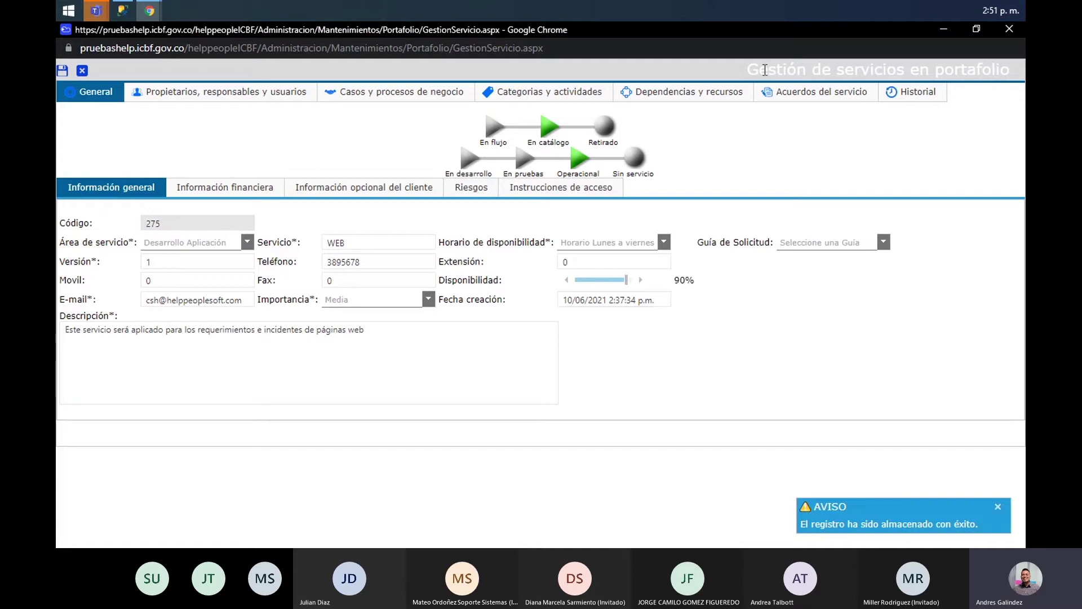
pyautogui.moveTo(800, 525); pyautogui.dragTo(966, 525)
pyautogui.click(761, 421)
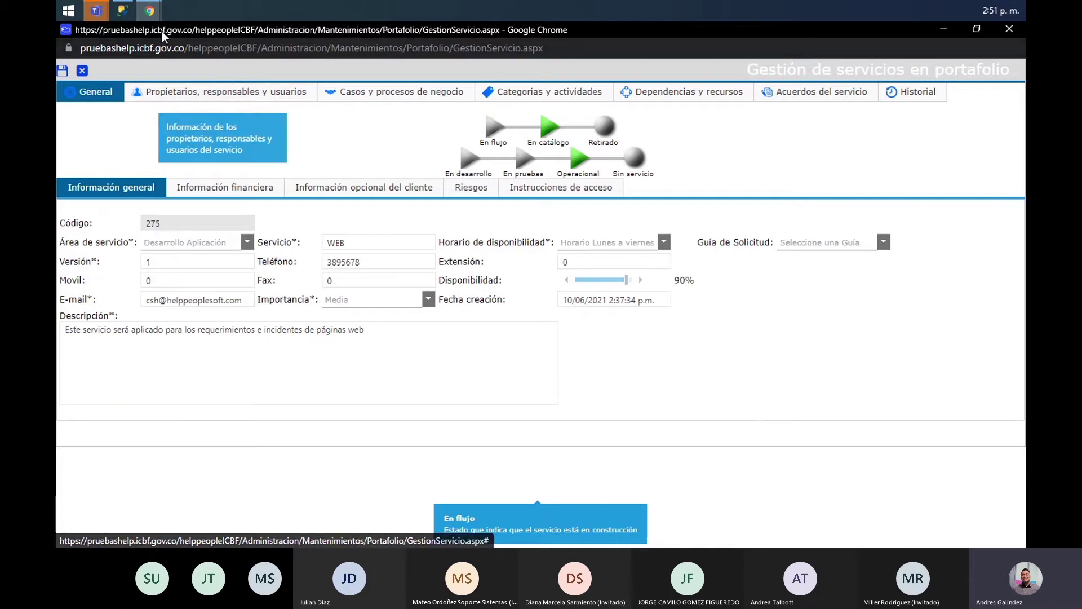
# Switch to the main helppeople browser window and load pruebashelp.icbf.gov.co in a new tab
pyautogui.click(152, 17)
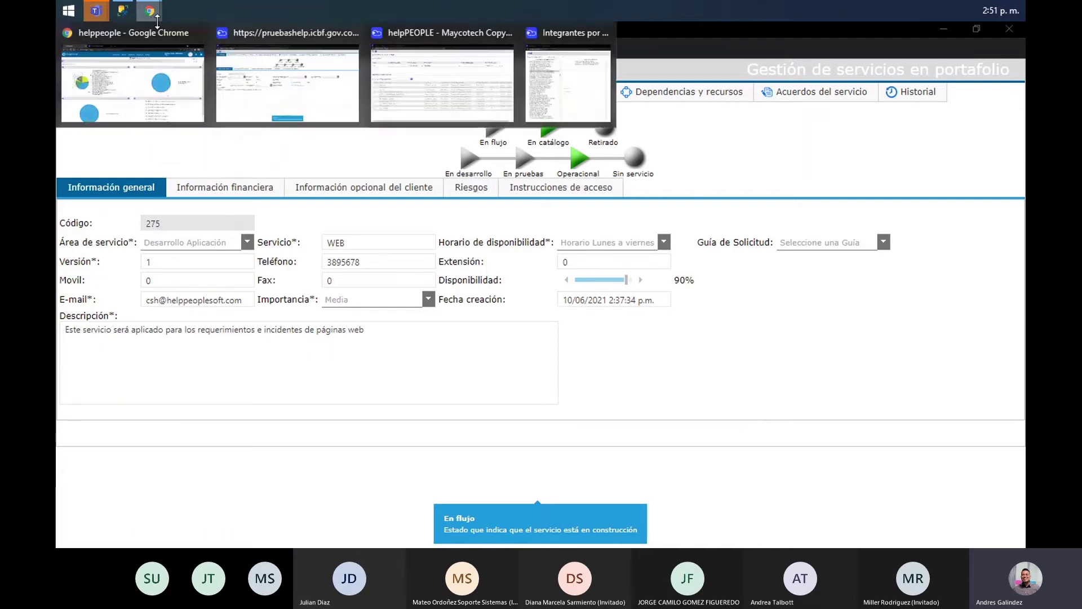
pyautogui.click(184, 63)
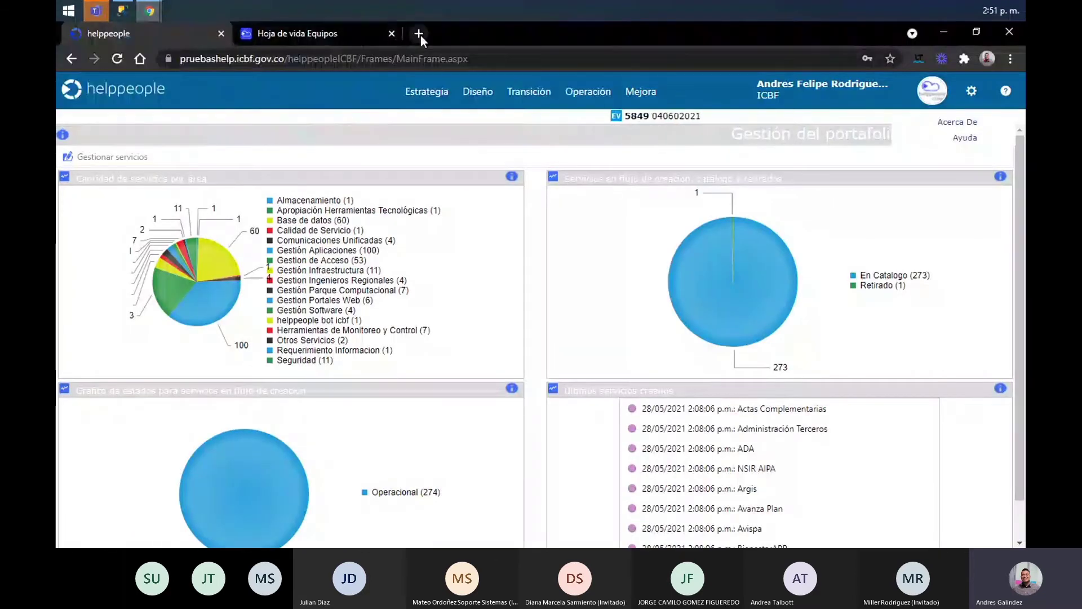
pyautogui.click(421, 36)
pyautogui.write('pruebu')
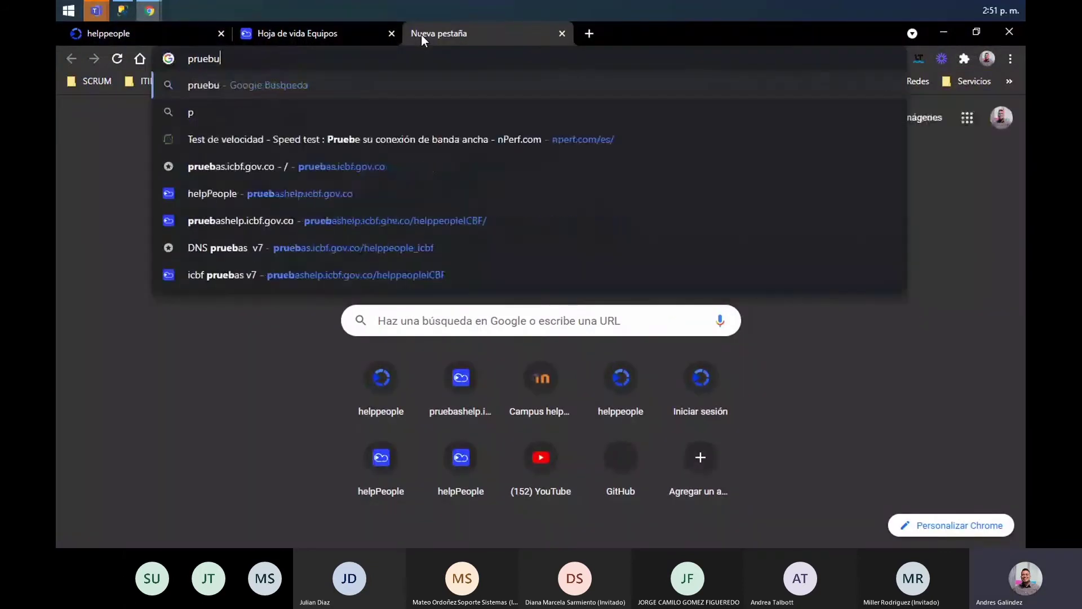
pyautogui.press('Down')
pyautogui.press('Down')
pyautogui.press('Return')
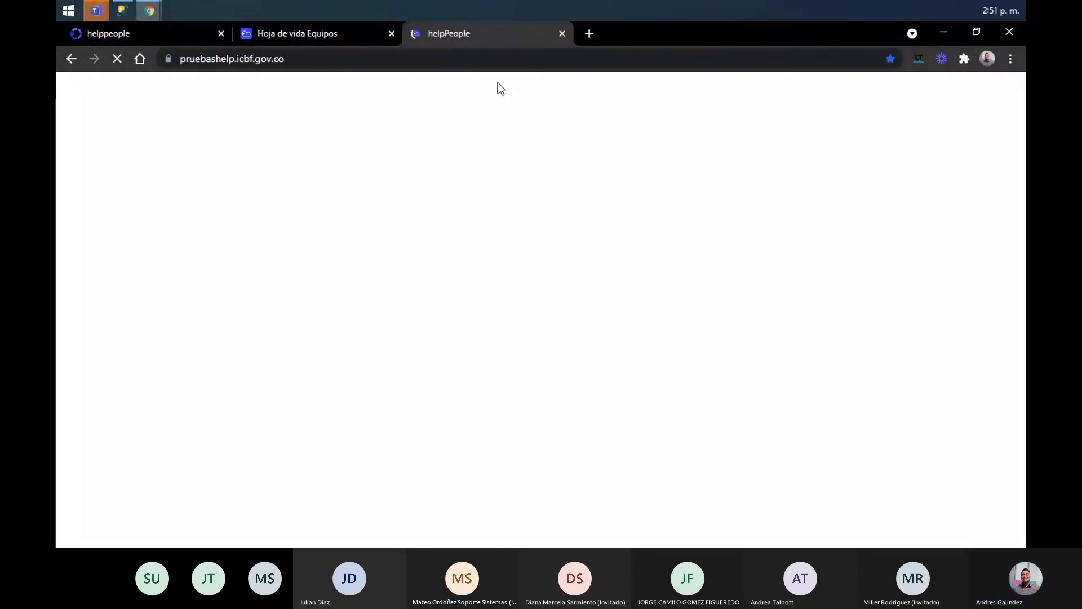
# Return to the WEB service window and check its selected owner, responsible and user groups
pyautogui.click(170, 38)
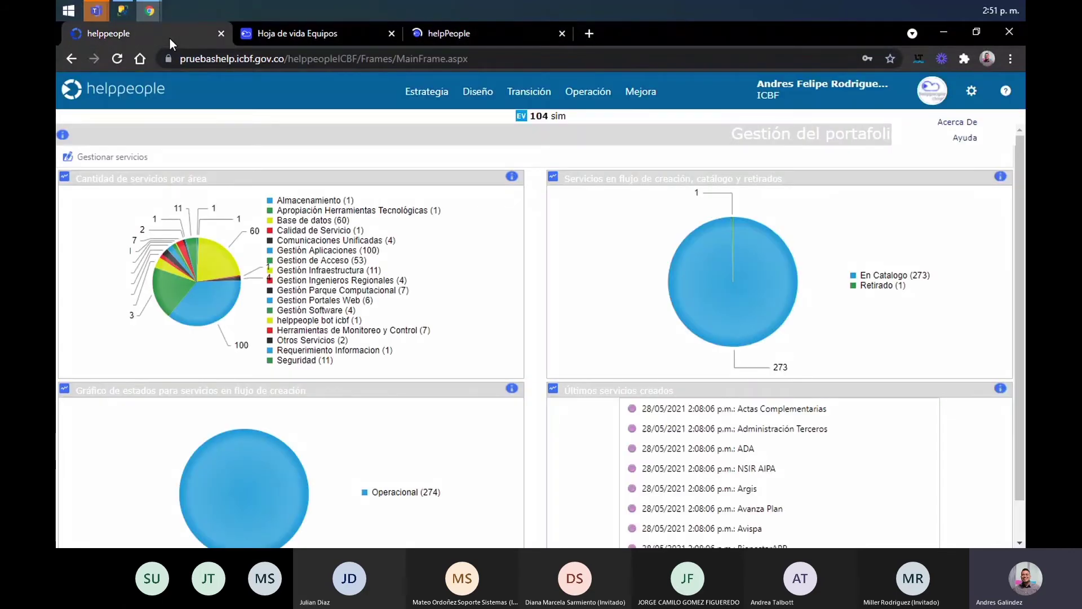
pyautogui.moveTo(148, 9)
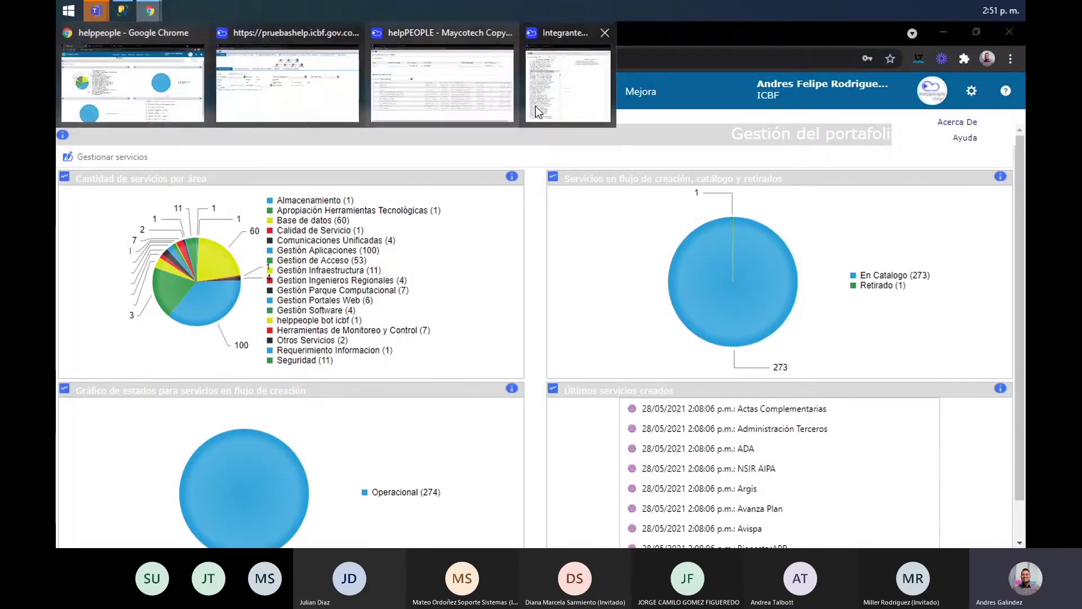
pyautogui.click(266, 67)
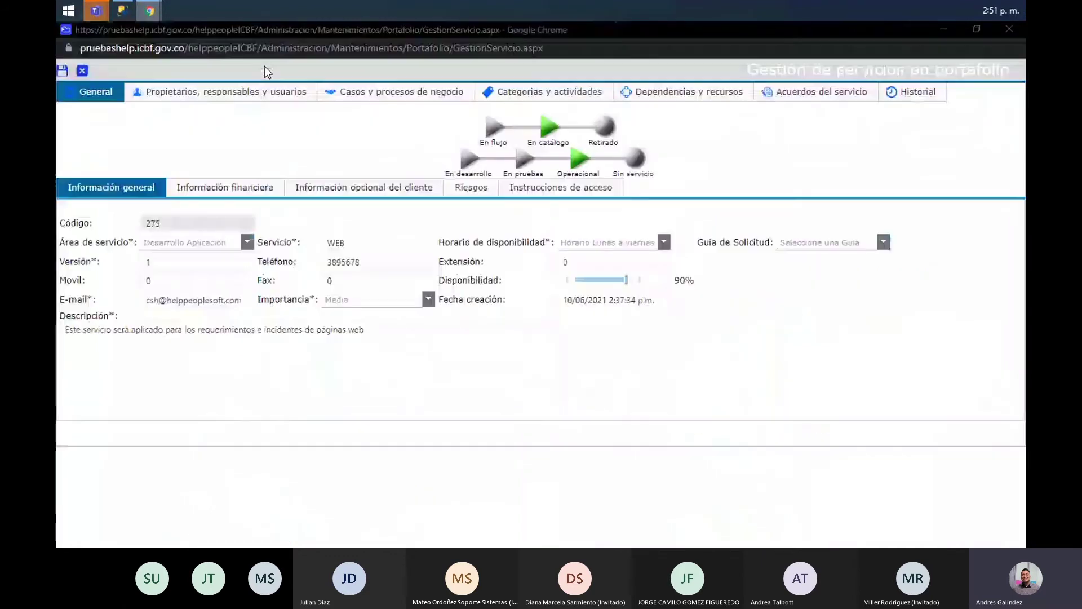
pyautogui.click(237, 94)
pyautogui.click(292, 134)
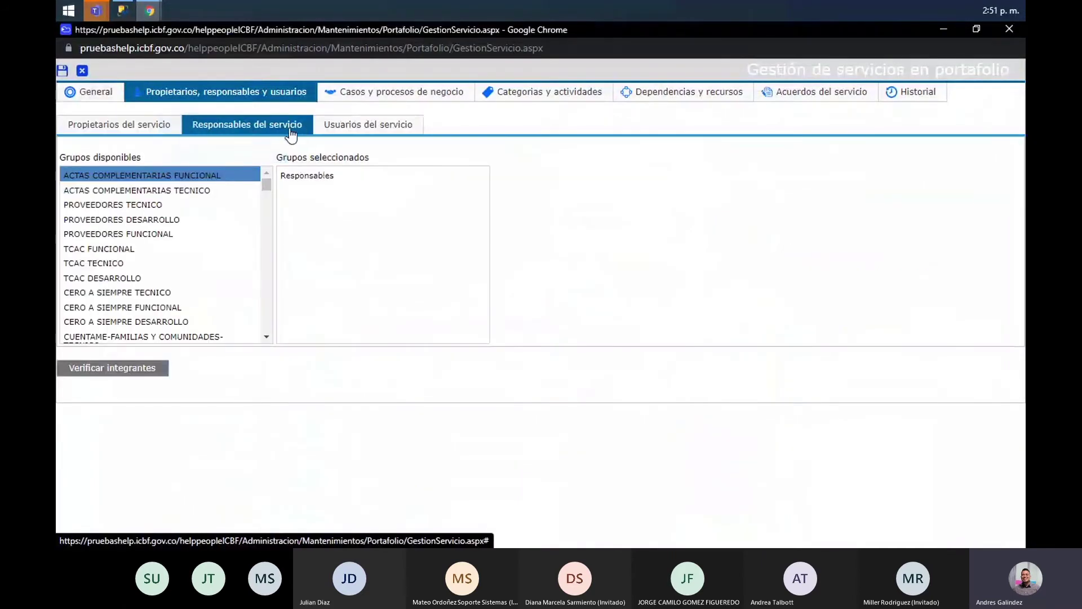
pyautogui.click(388, 133)
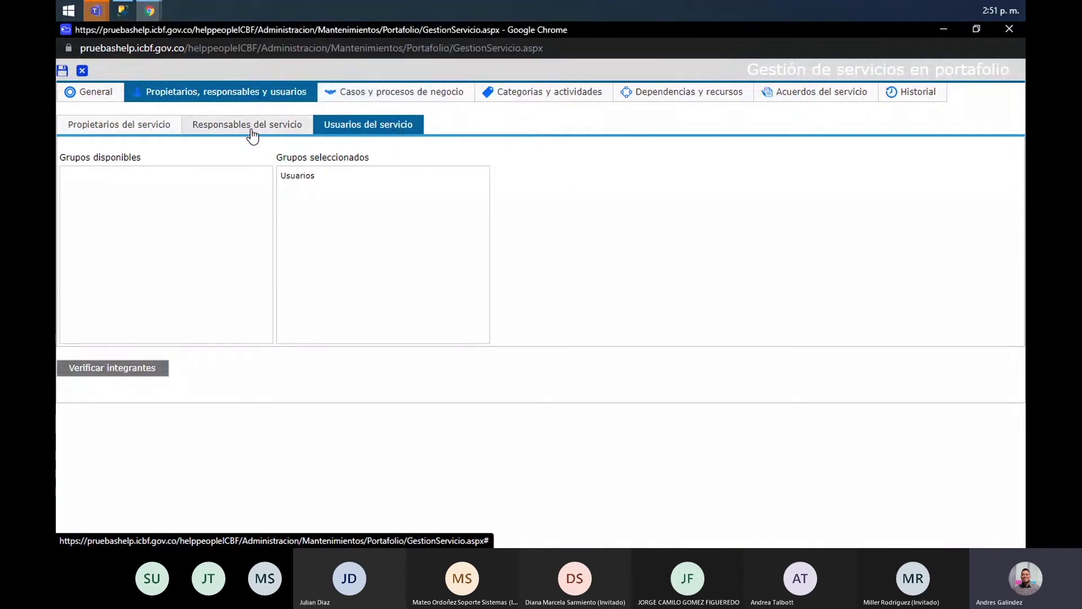
pyautogui.click(155, 123)
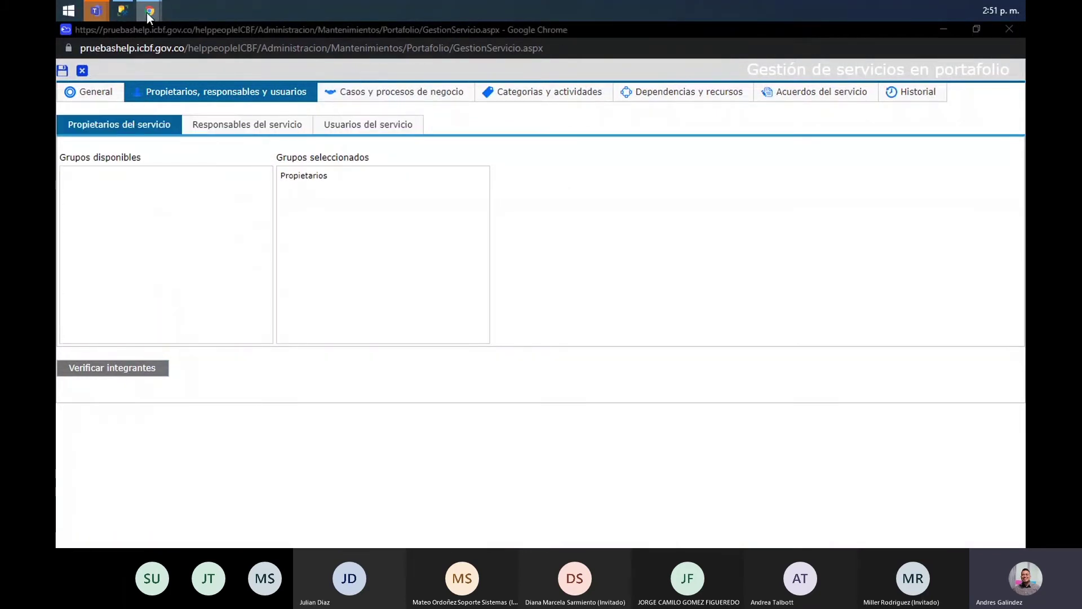
# Switch to the helppeople cloud login page and sign in with the username and account password
pyautogui.moveTo(146, 12)
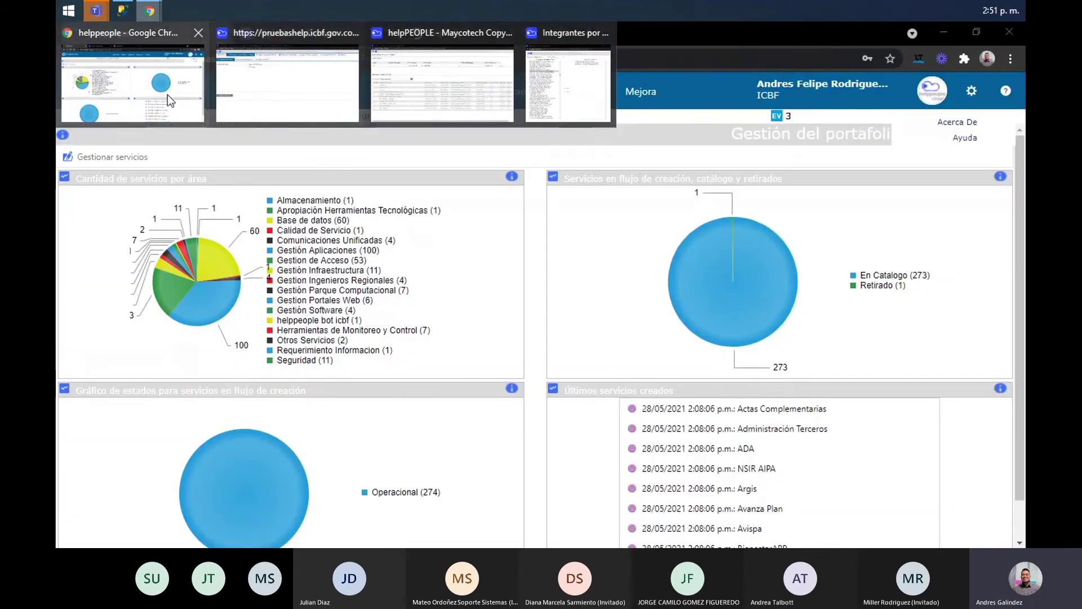
pyautogui.click(168, 94)
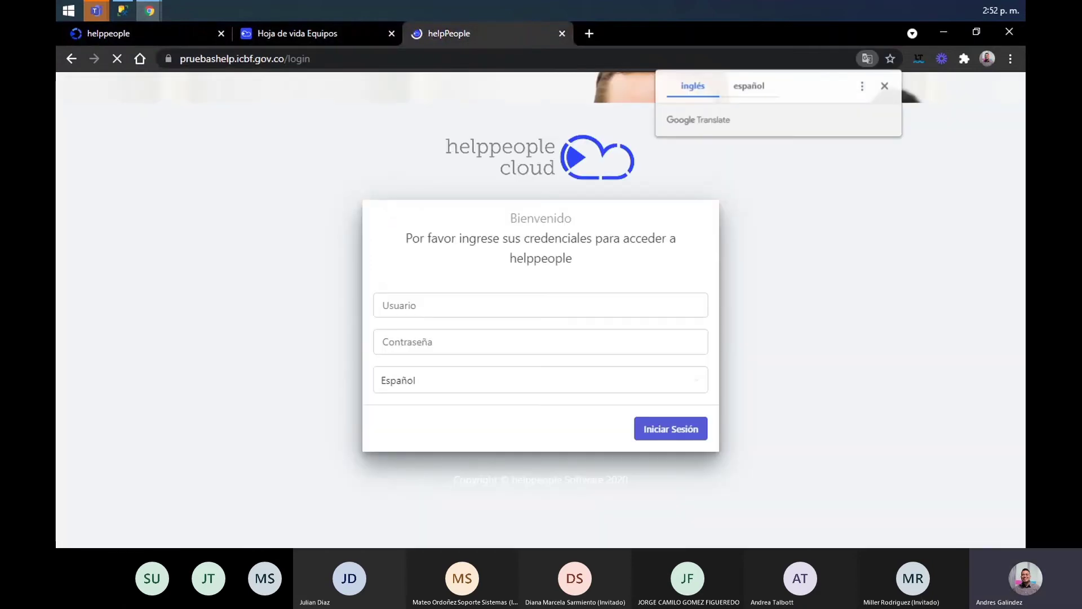
pyautogui.click(476, 311)
pyautogui.click(502, 340)
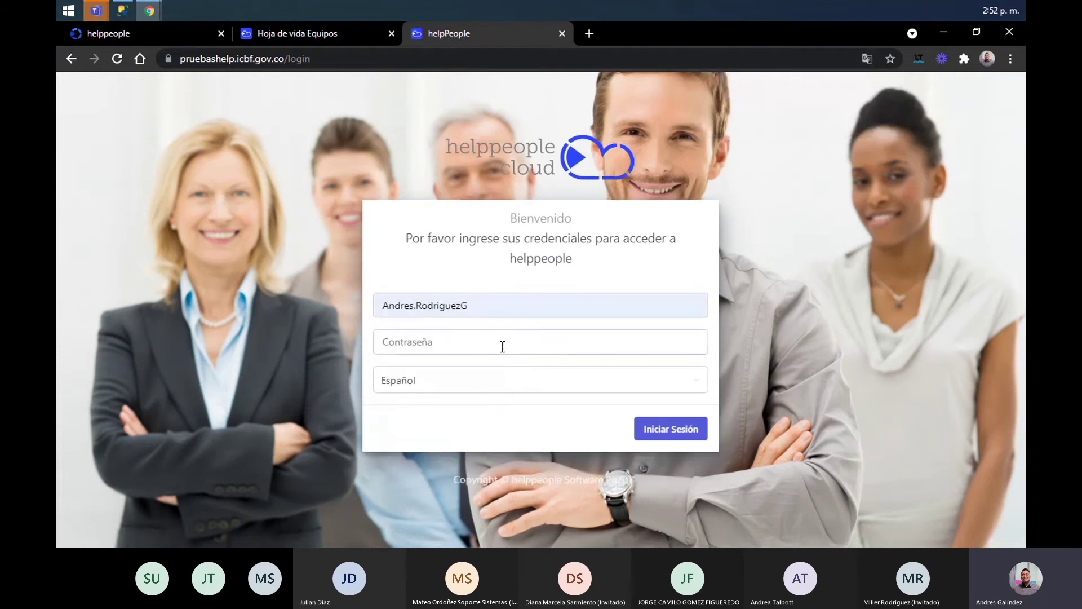
pyautogui.write('•')
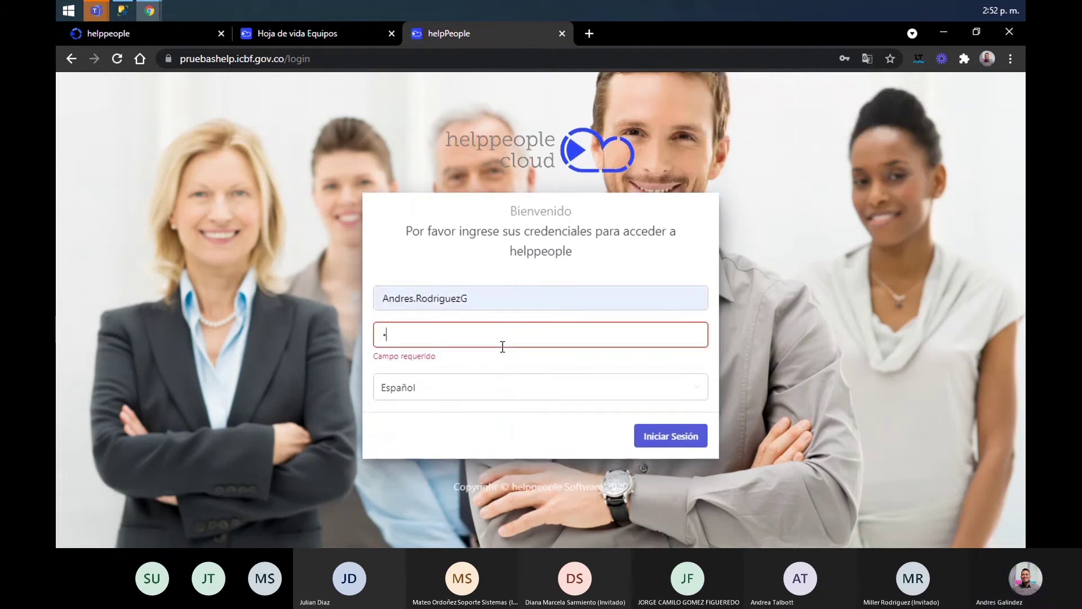
pyautogui.press('Return')
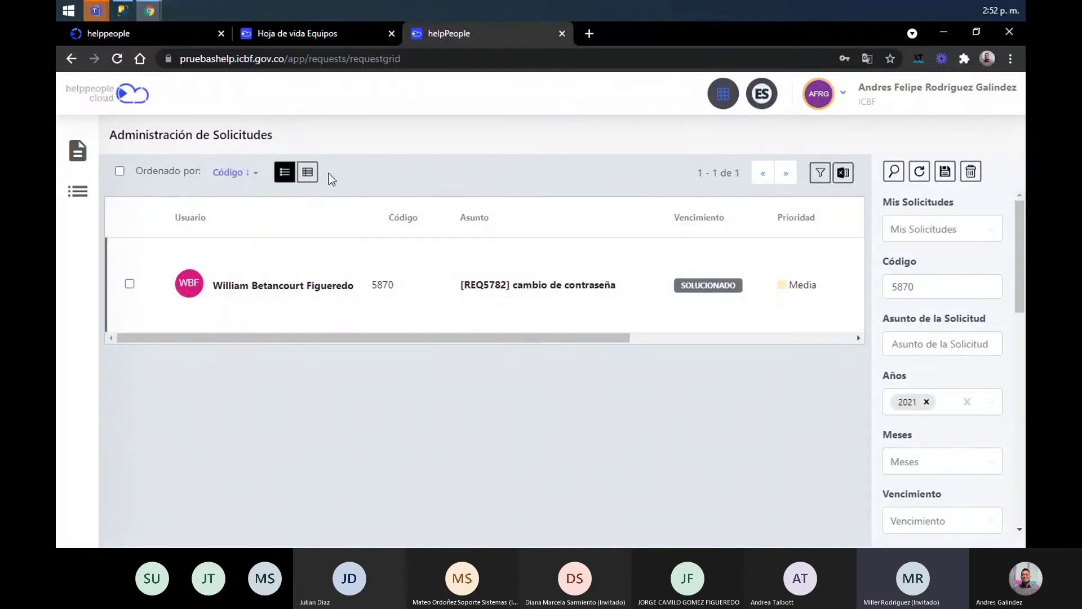
# Switch the request list to the compact card view and open the form for creating a new request
pyautogui.click(308, 173)
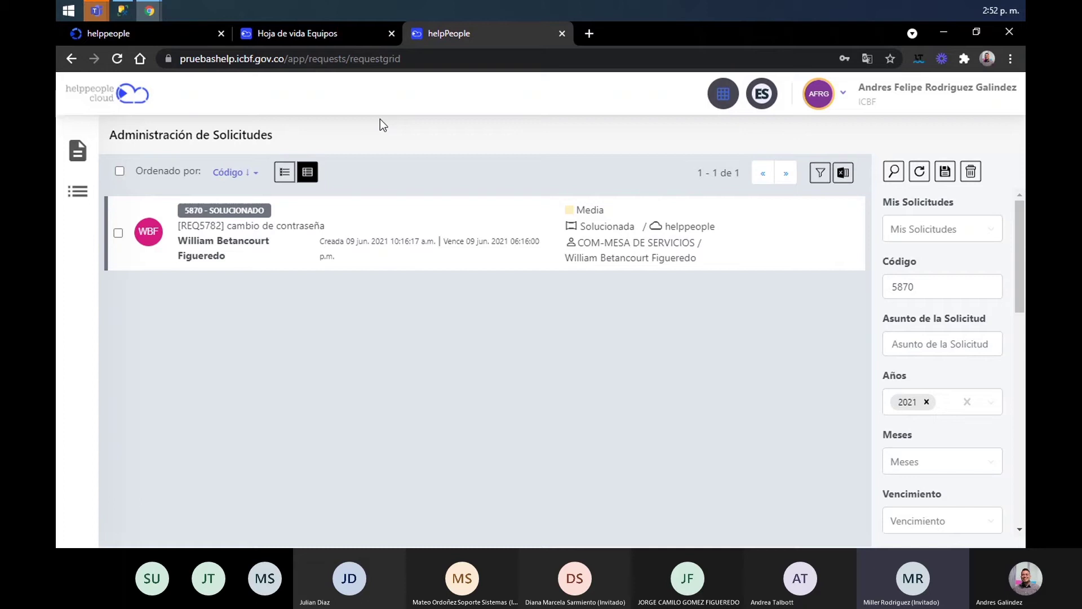
pyautogui.click(79, 151)
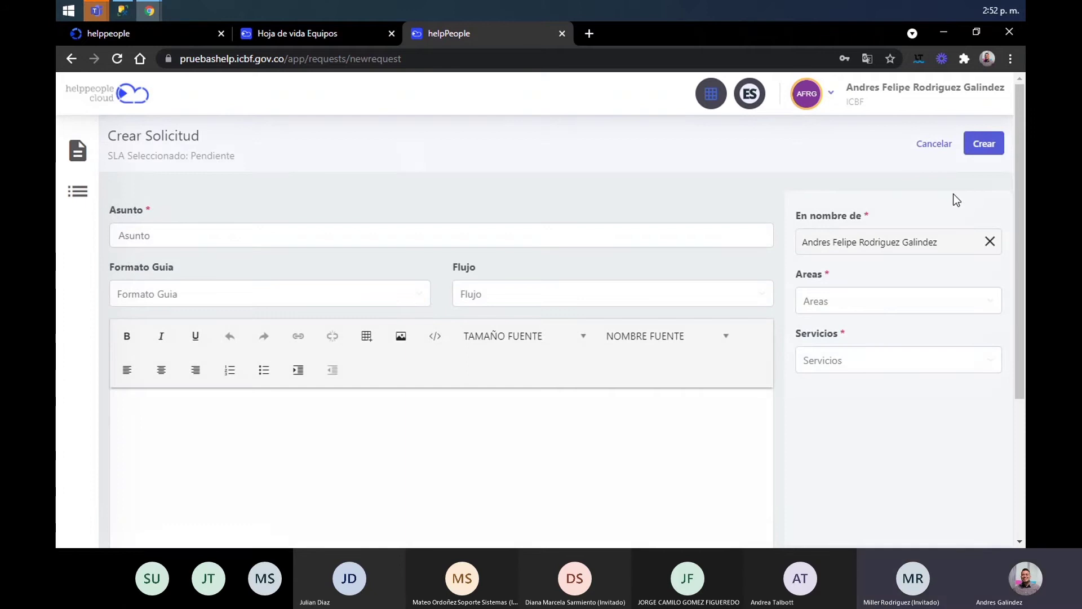
pyautogui.scroll(-1, 1012, 183)
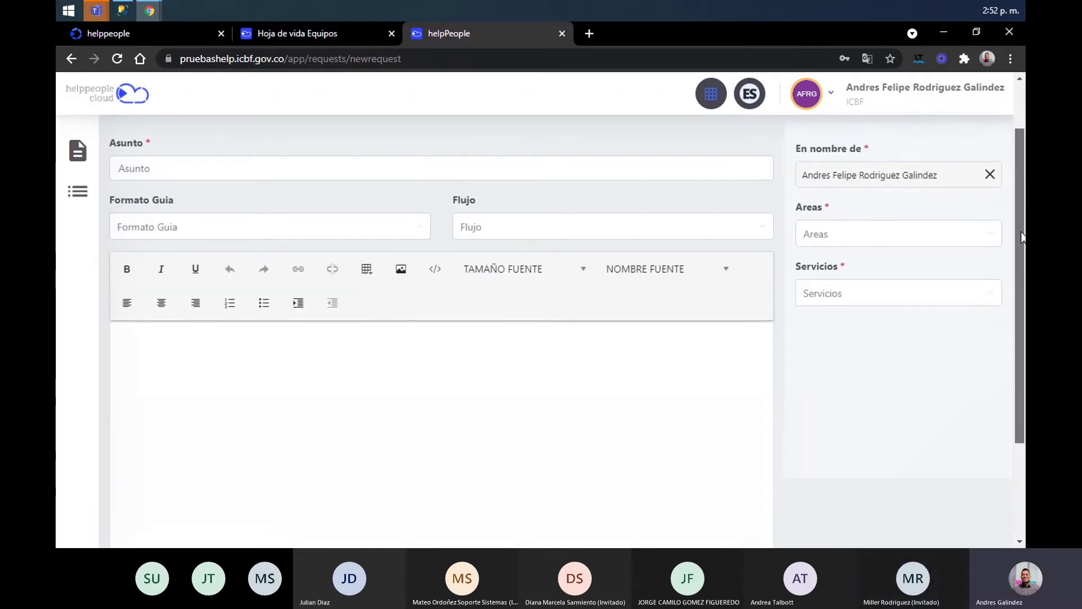
pyautogui.scroll(1, 1022, 225)
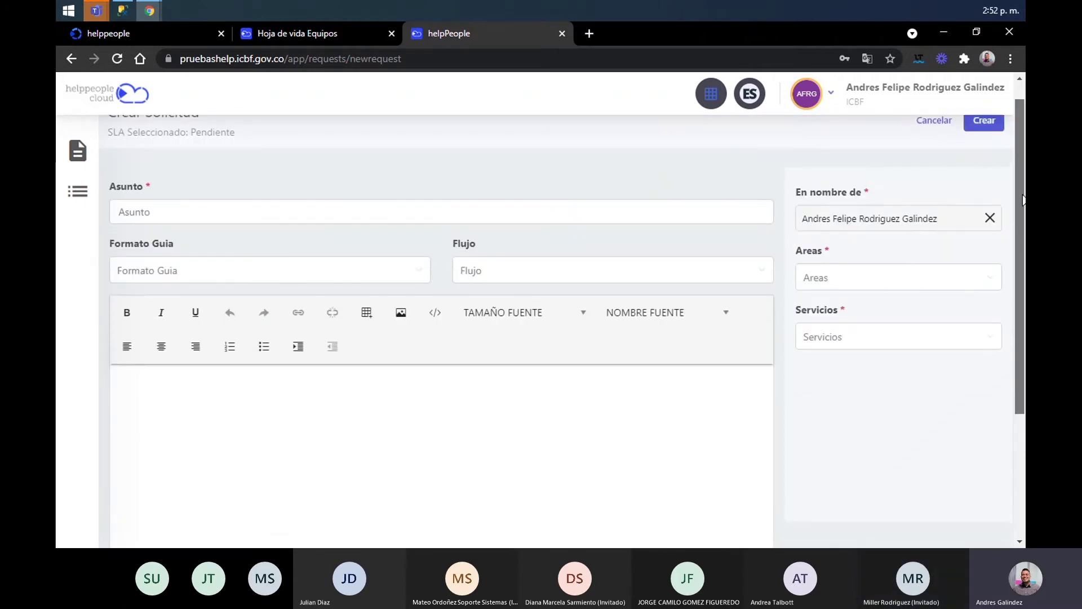
pyautogui.moveTo(1024, 175); pyautogui.dragTo(1024, 175)
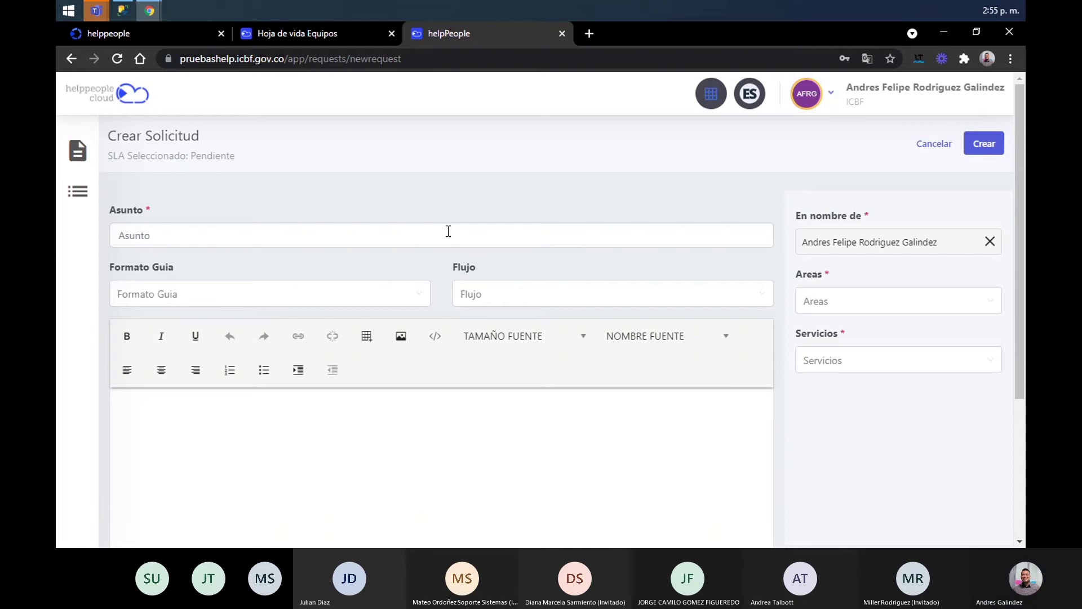
pyautogui.click(448, 231)
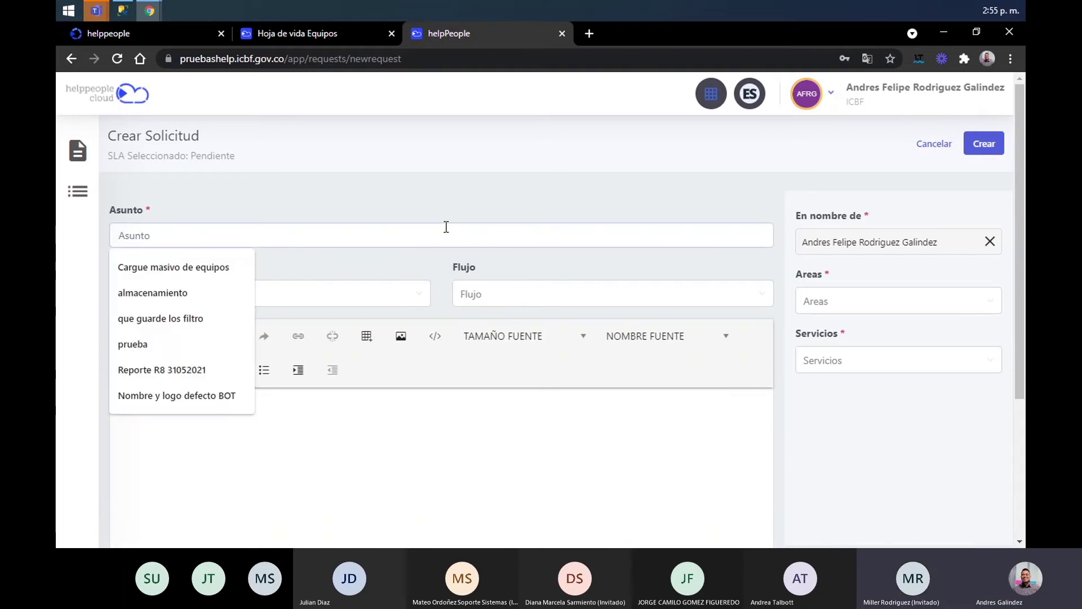
pyautogui.click(455, 204)
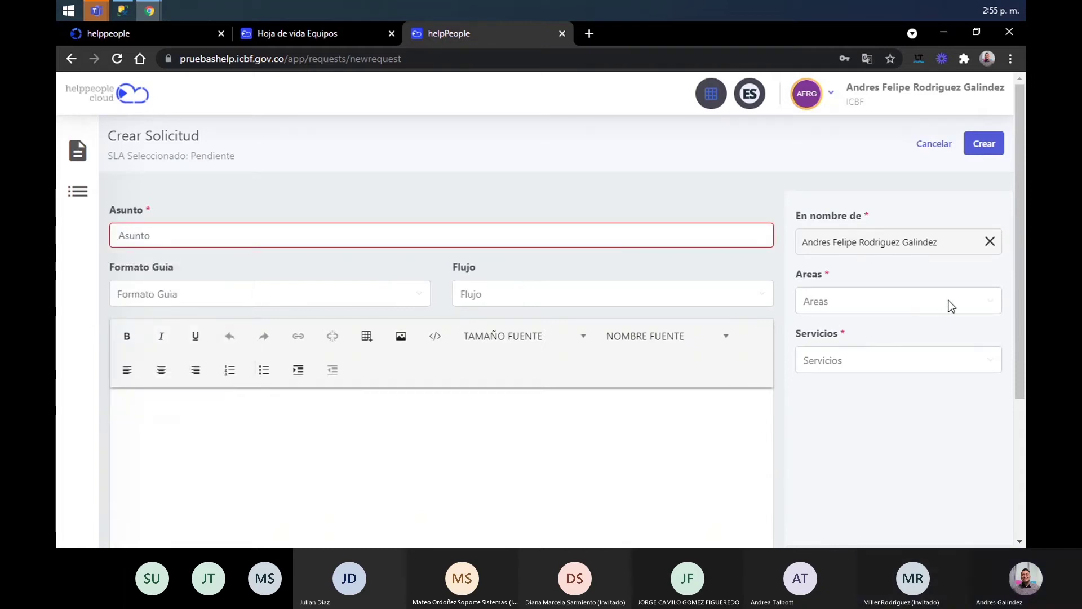
pyautogui.click(897, 307)
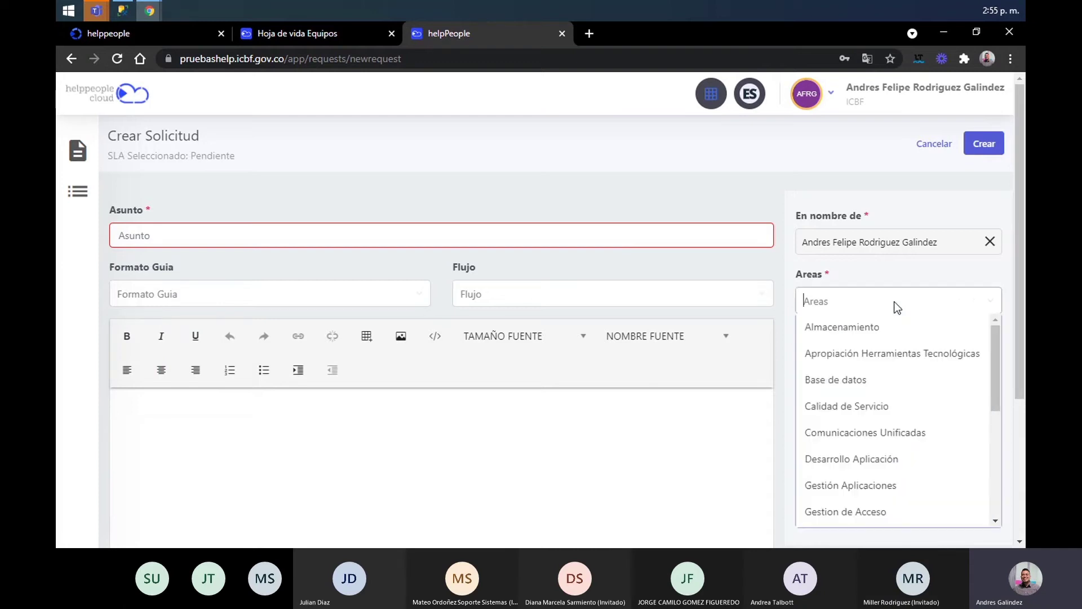
pyautogui.click(860, 282)
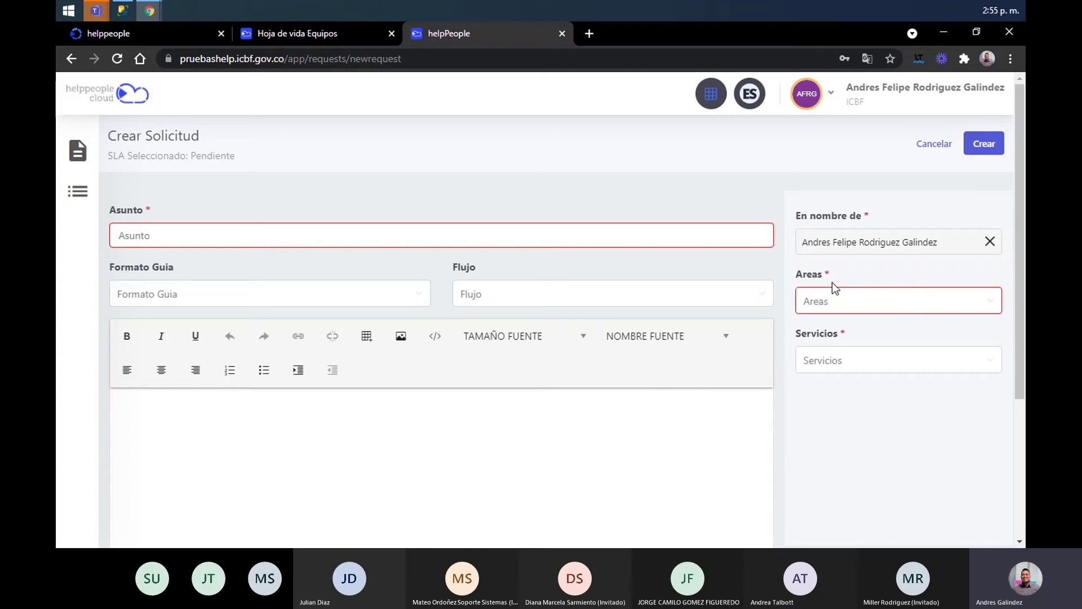
# Set the request's area to Desarrollo Aplicación and its service to WEB, and look over the classification fields that load
pyautogui.click(838, 307)
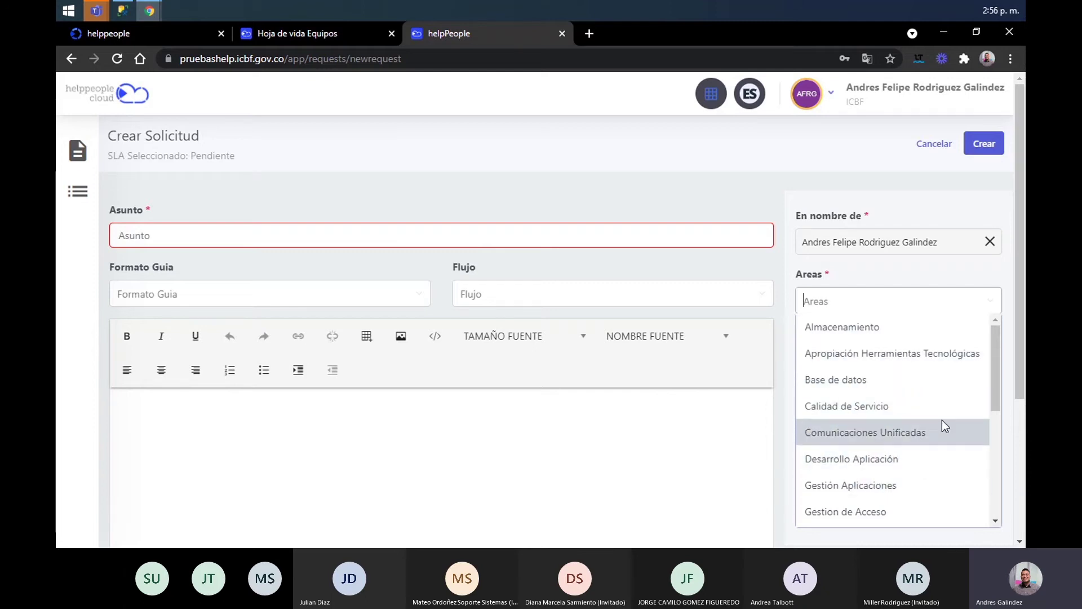
pyautogui.moveTo(995, 353)
pyautogui.mouseDown()
pyautogui.moveTo(1000, 470)
pyautogui.moveTo(993, 368)
pyautogui.mouseUp()
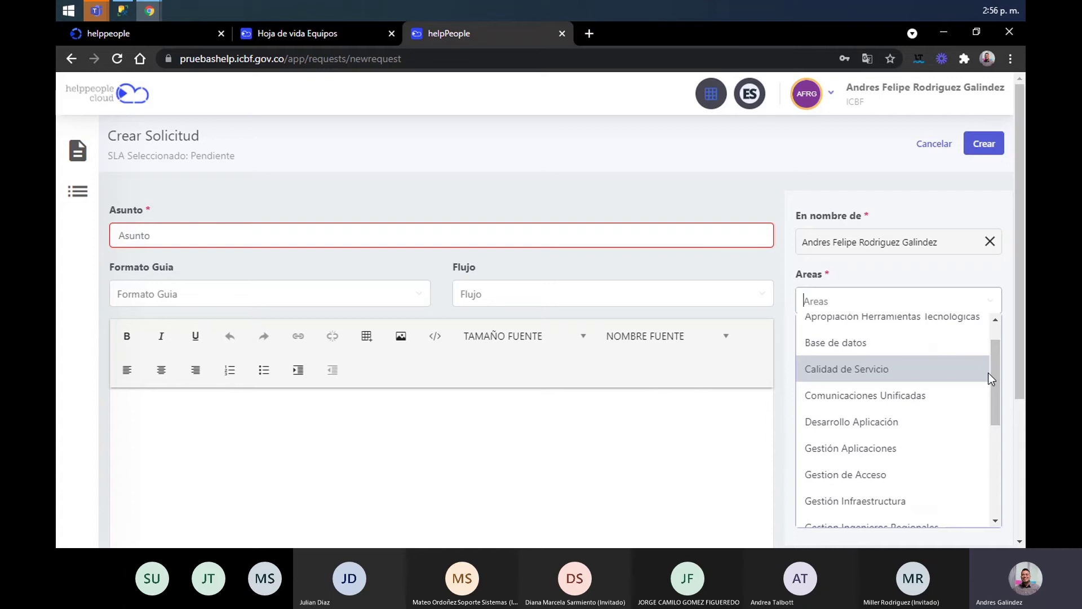
pyautogui.click(912, 428)
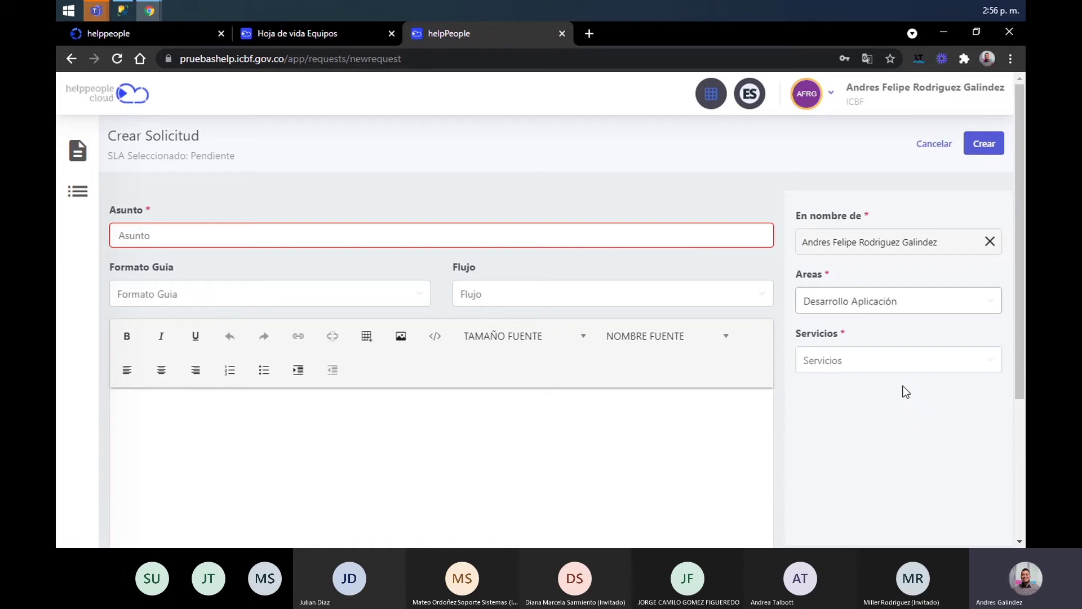
pyautogui.click(883, 364)
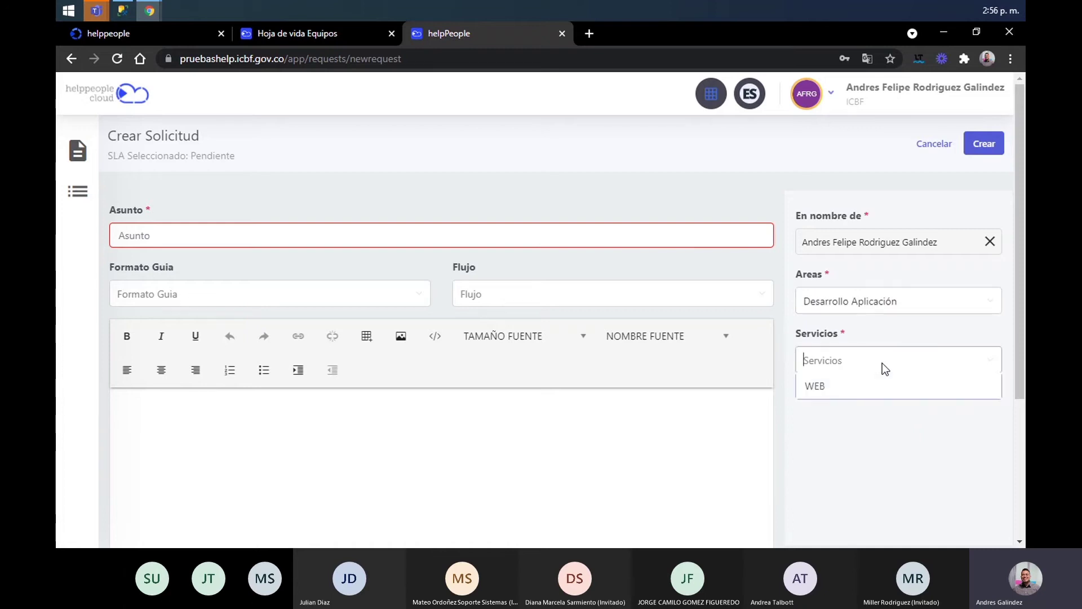
pyautogui.click(885, 383)
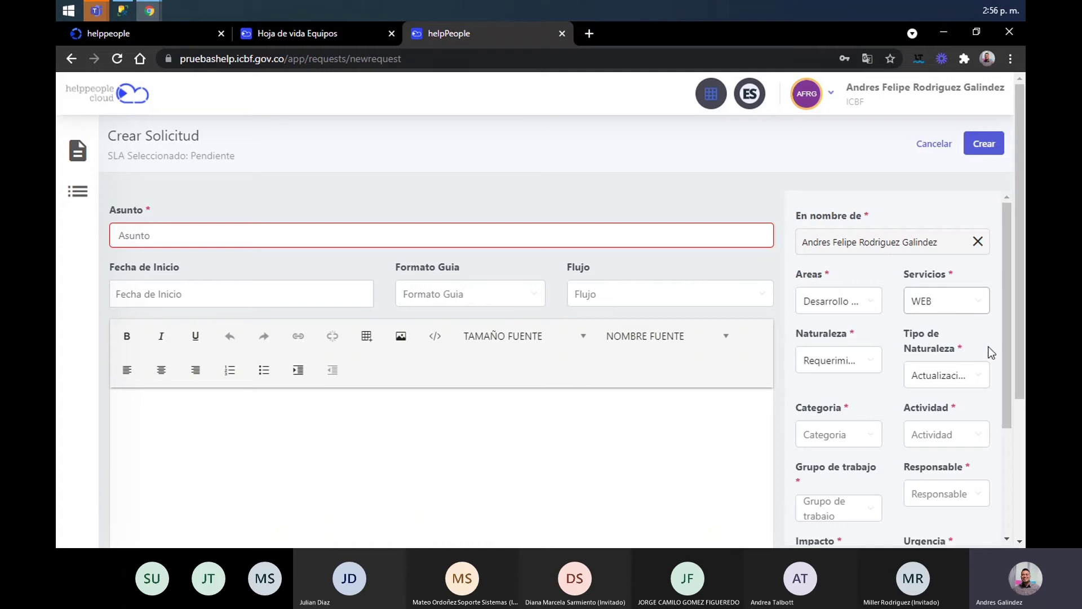
pyautogui.moveTo(1006, 333); pyautogui.dragTo(995, 399)
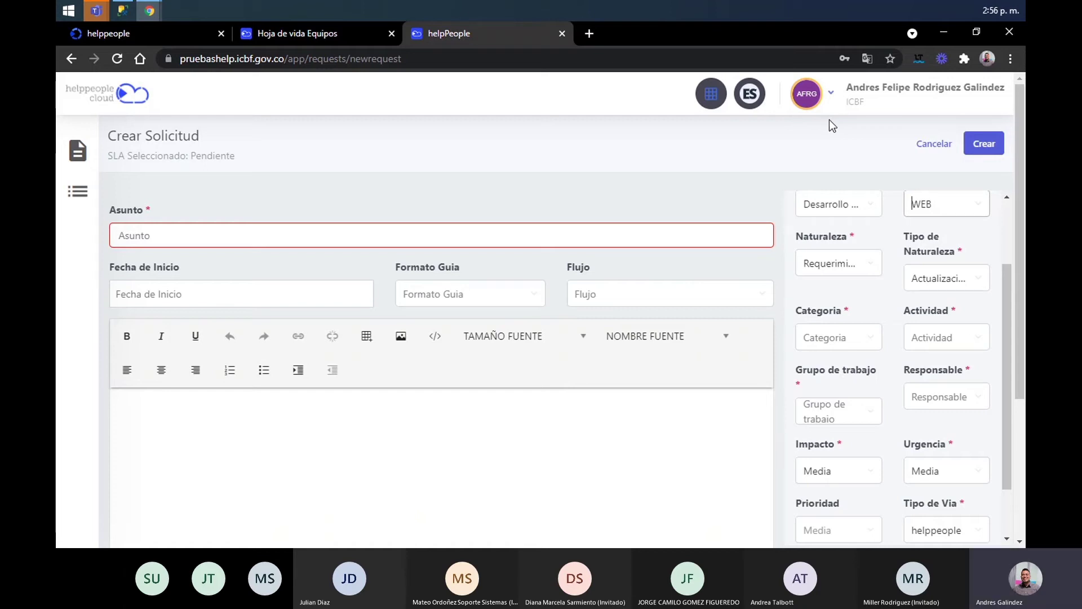
pyautogui.scroll(3, 1006, 210)
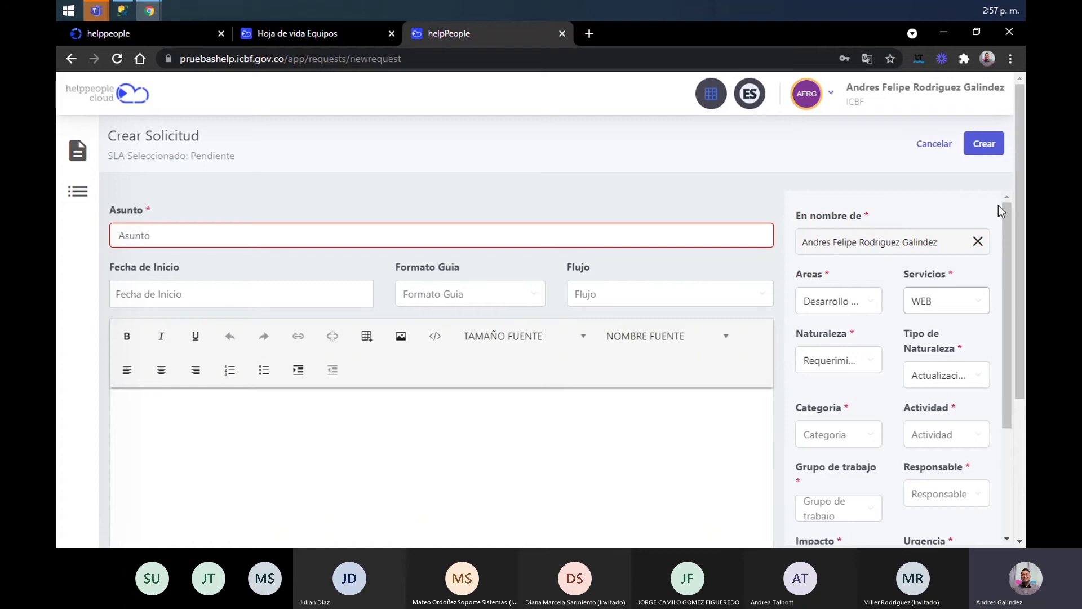
# Replace the person on whose behalf the request is made with another user found by searching for a first name
pyautogui.click(978, 243)
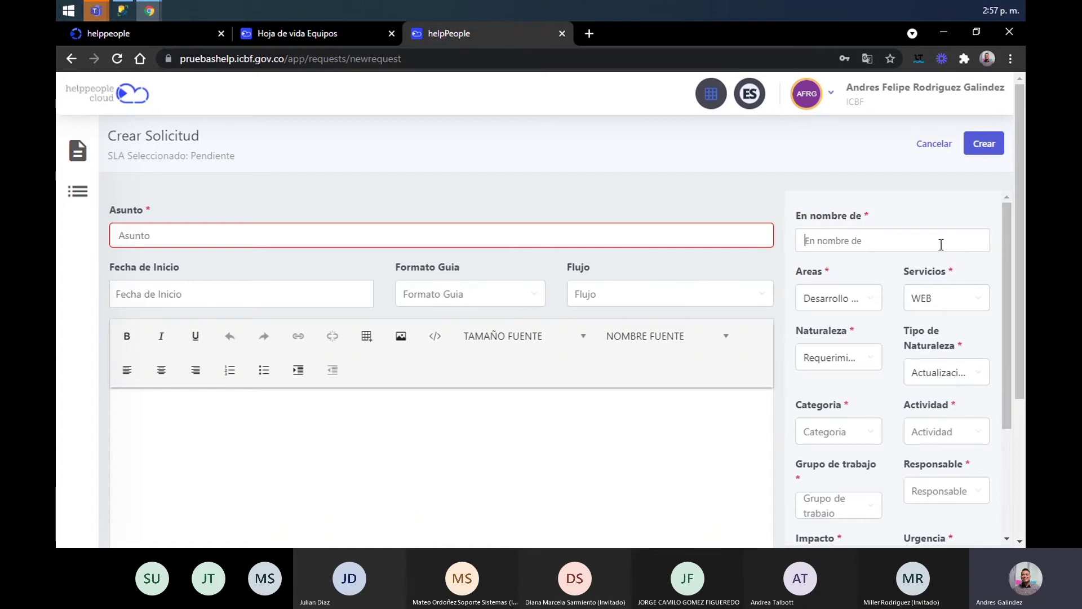
pyautogui.write('jualian')
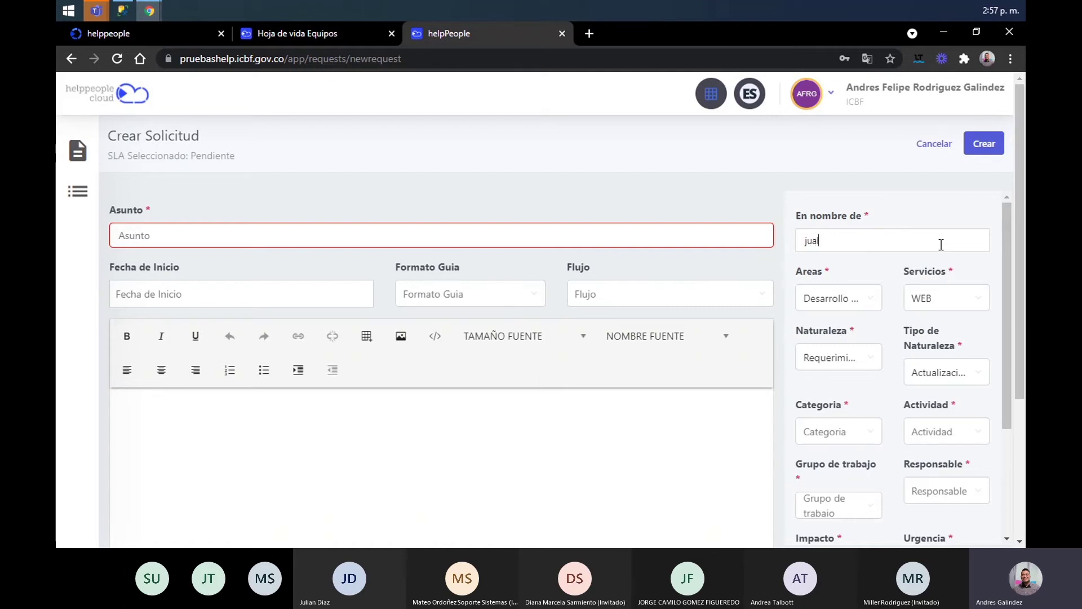
pyautogui.press('BackSpace')
pyautogui.press('BackSpace')
pyautogui.press('BackSpace')
pyautogui.press('BackSpace')
pyautogui.press('BackSpace')
pyautogui.write('lian')
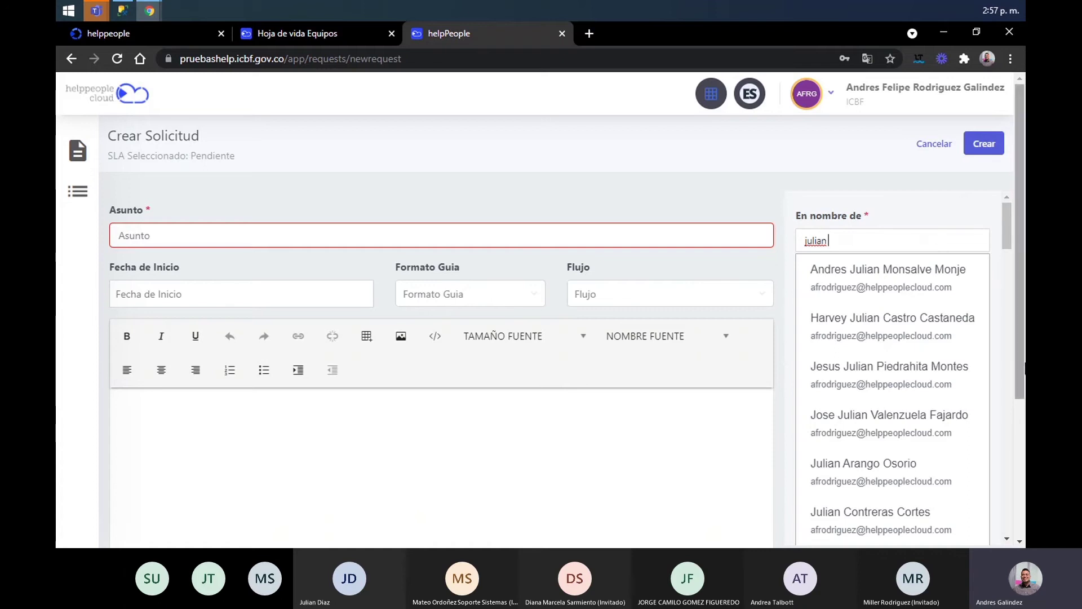
pyautogui.click(871, 265)
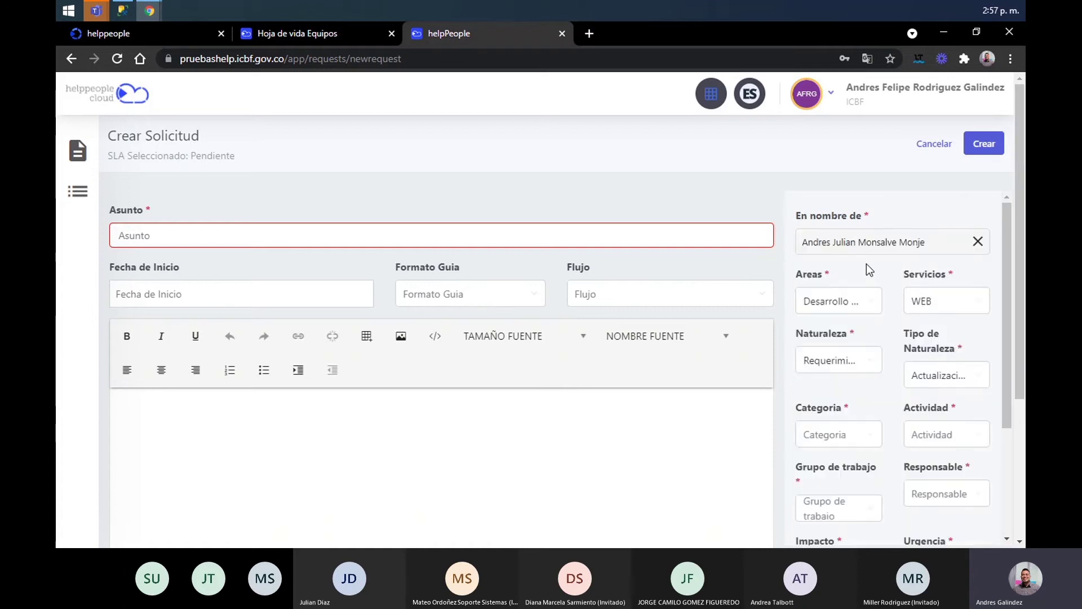
# Set the request's Naturaleza to Incidente and choose the page bug category
pyautogui.moveTo(999, 261); pyautogui.dragTo(1006, 312)
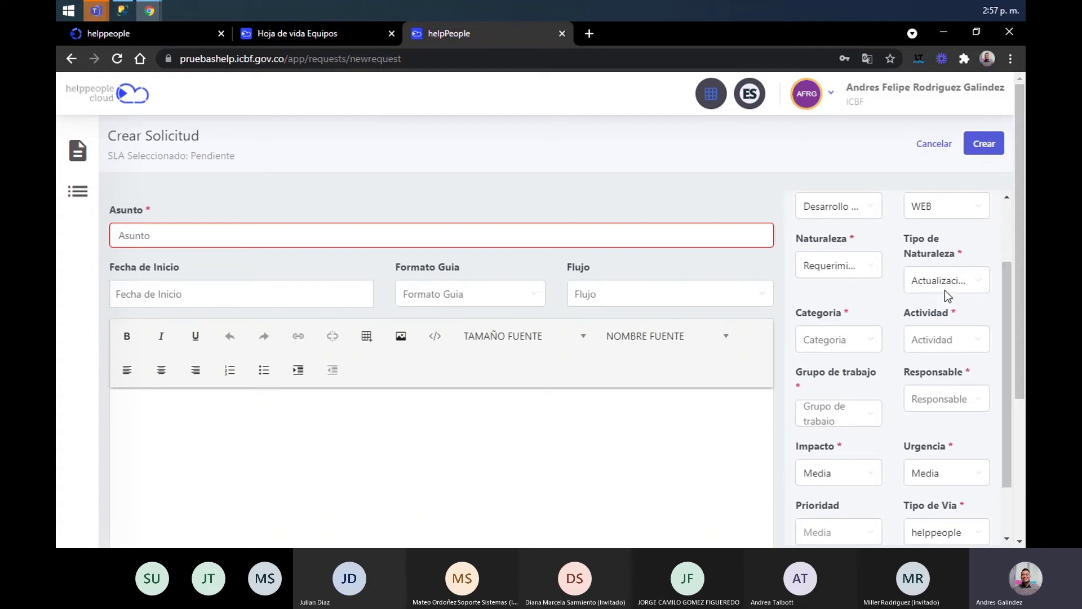
pyautogui.click(836, 260)
pyautogui.click(837, 287)
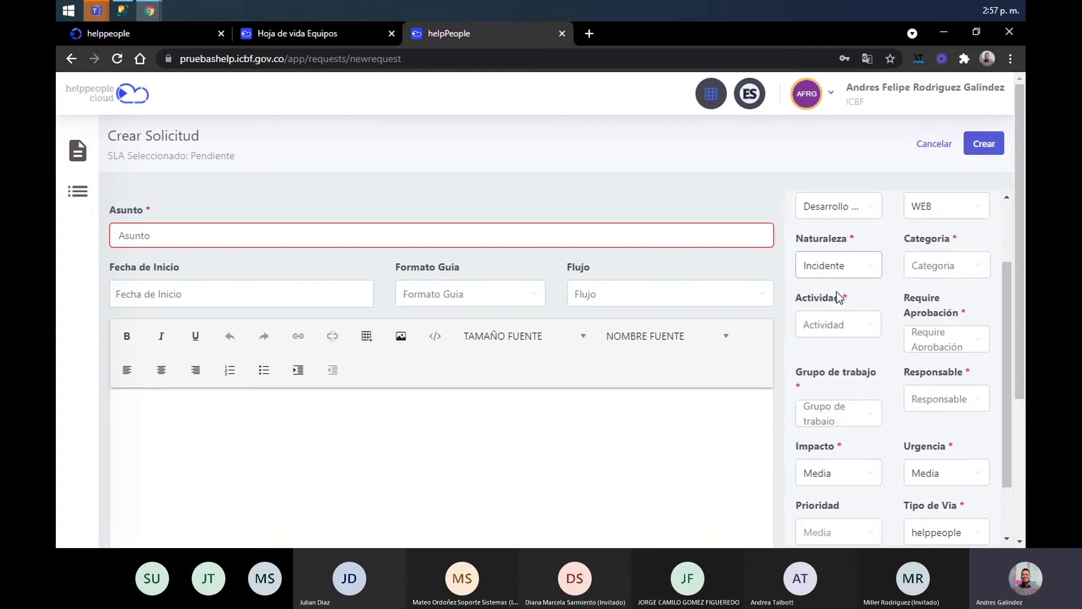
pyautogui.click(919, 268)
pyautogui.click(960, 297)
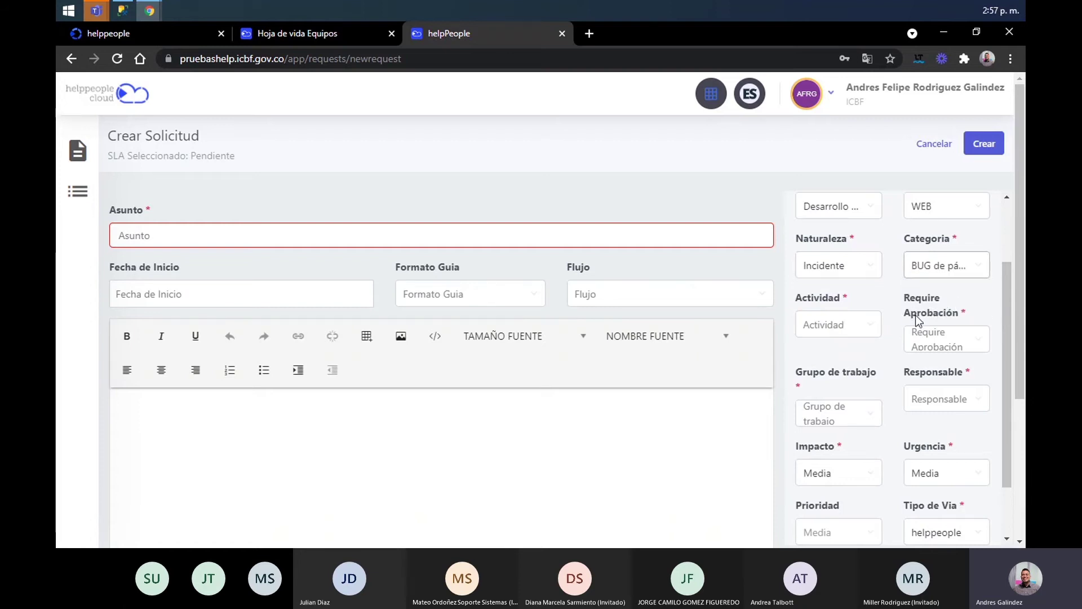
# Choose the "Error en ho..." activity for the request and set Require Aprobación to No
pyautogui.click(841, 327)
pyautogui.click(834, 355)
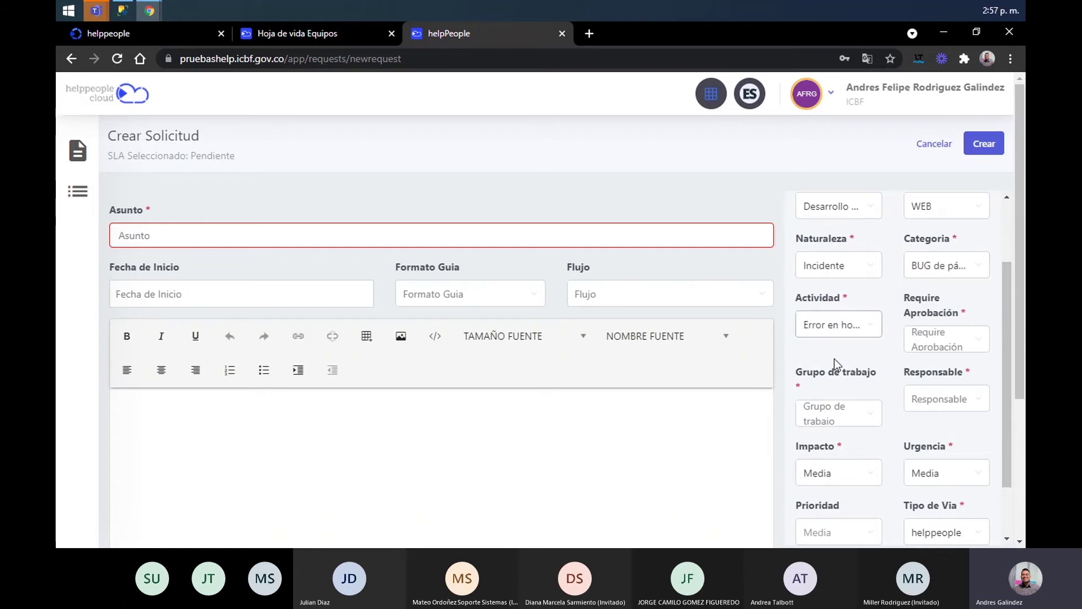
pyautogui.click(942, 336)
pyautogui.click(941, 387)
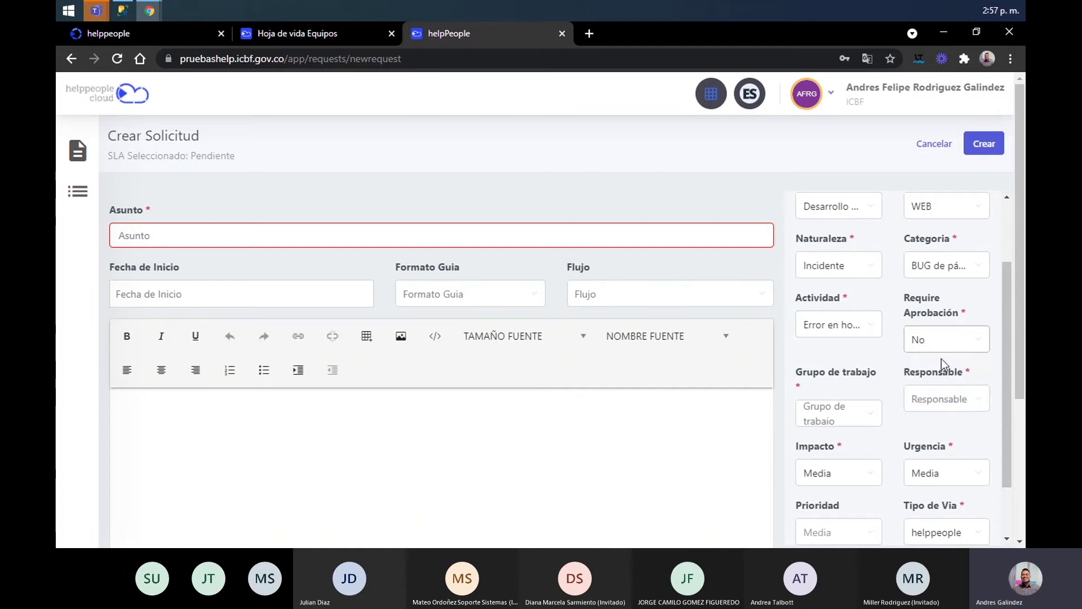
# Assign the request to the Responsables work group with its listed member as responsible, and review the completed fields
pyautogui.moveTo(1005, 353); pyautogui.dragTo(982, 394)
pyautogui.click(836, 340)
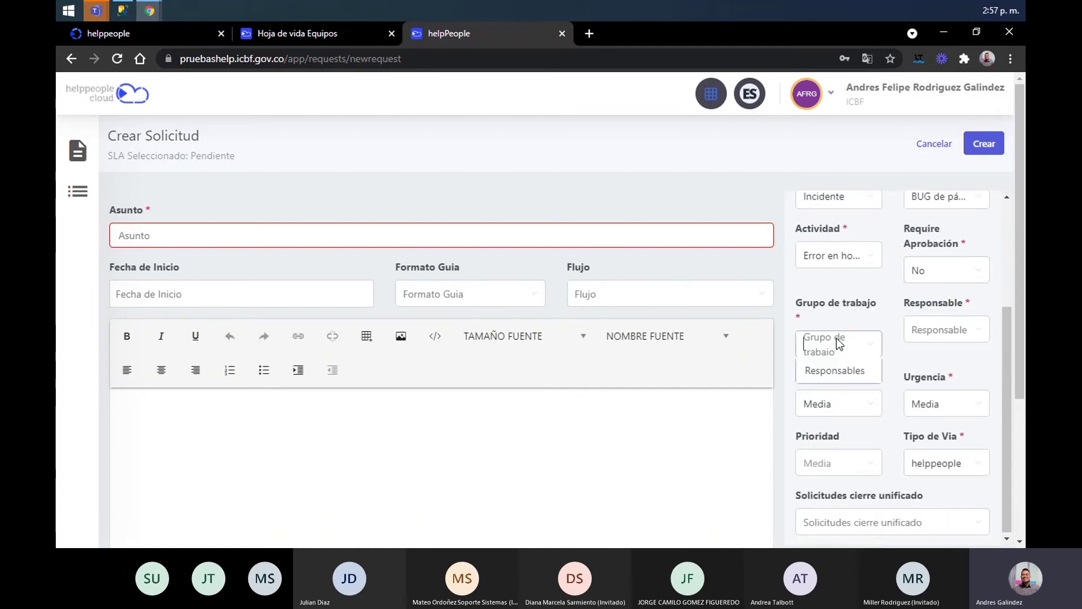
pyautogui.click(840, 373)
pyautogui.click(919, 331)
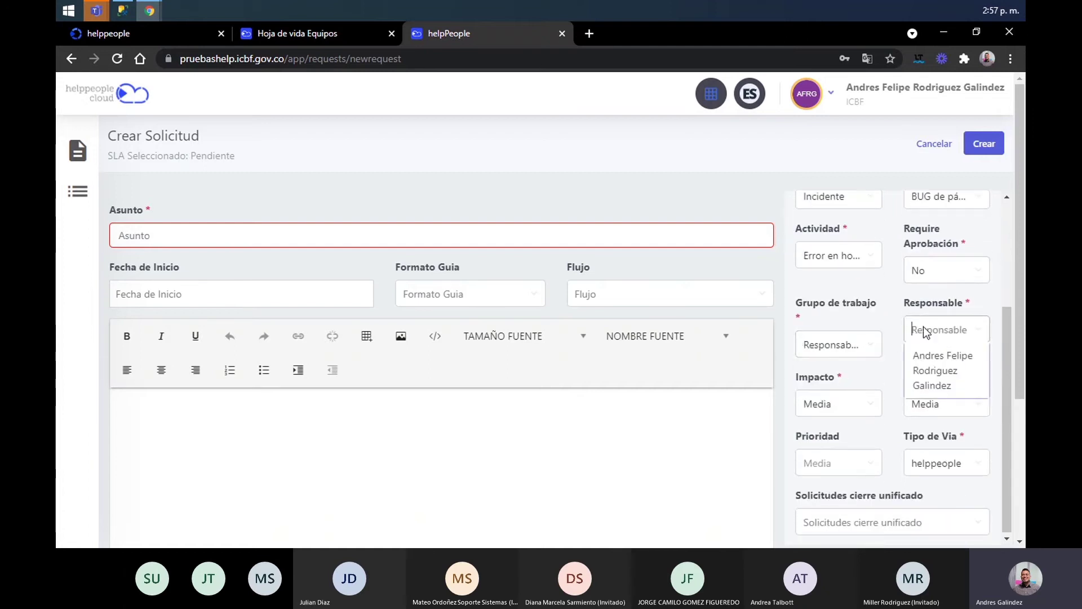
pyautogui.click(942, 363)
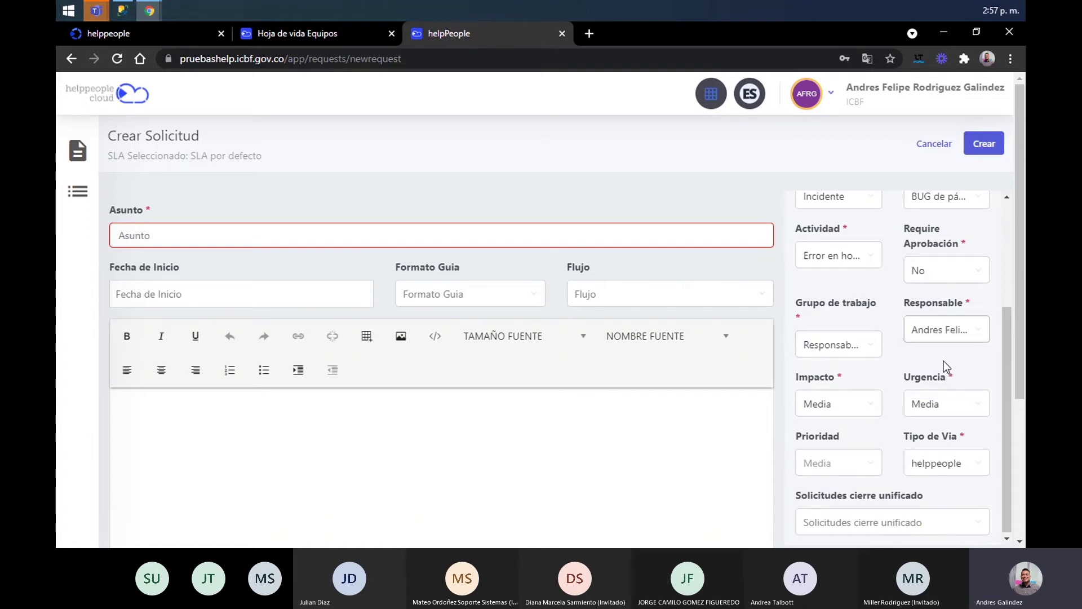
pyautogui.moveTo(1005, 407); pyautogui.dragTo(1003, 441)
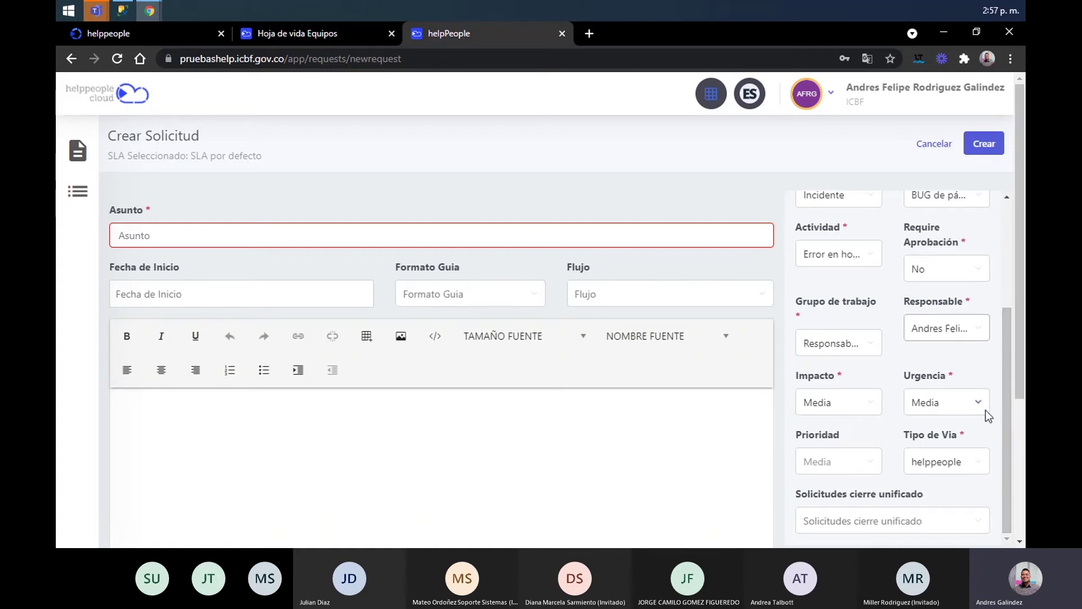
pyautogui.moveTo(1009, 355); pyautogui.dragTo(803, 244)
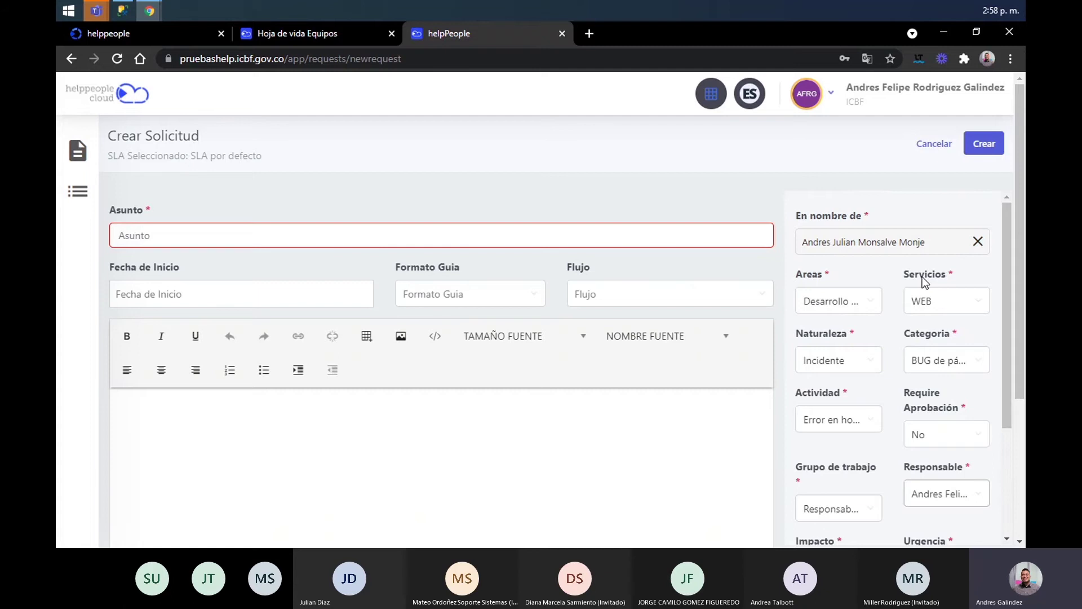
# Set the request's Impacto and Urgencia both to Alta and check the calculated Prioridad
pyautogui.moveTo(1005, 248); pyautogui.dragTo(1017, 378)
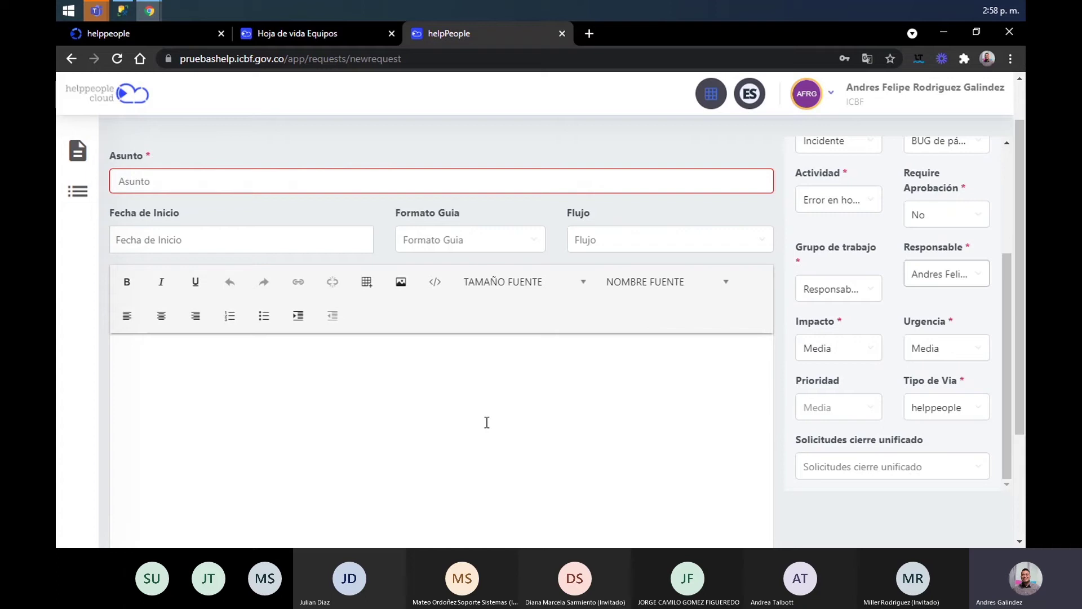
pyautogui.click(858, 354)
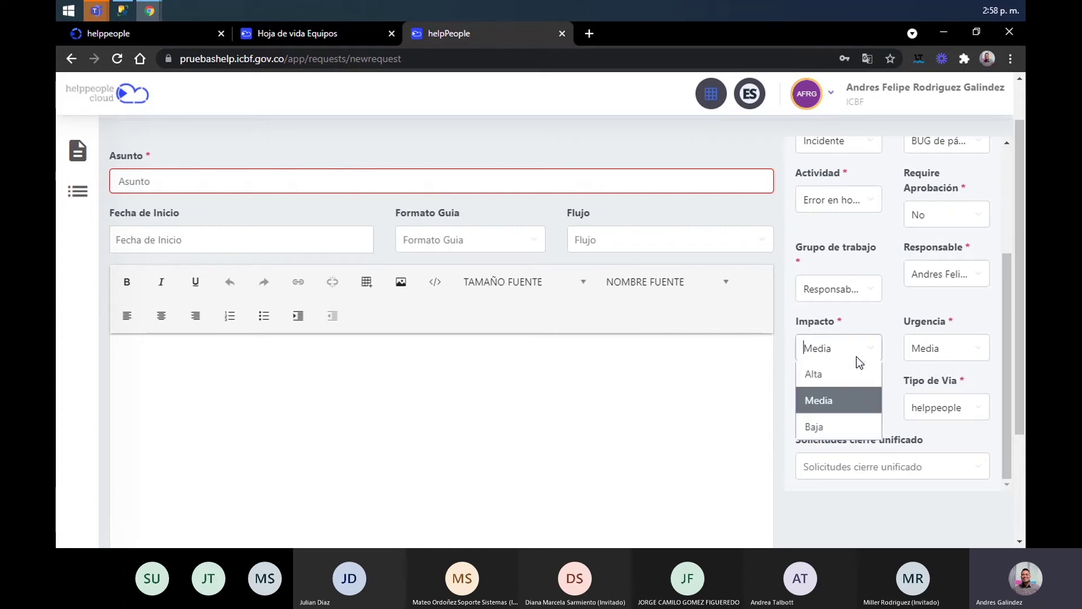
pyautogui.click(858, 374)
pyautogui.click(933, 349)
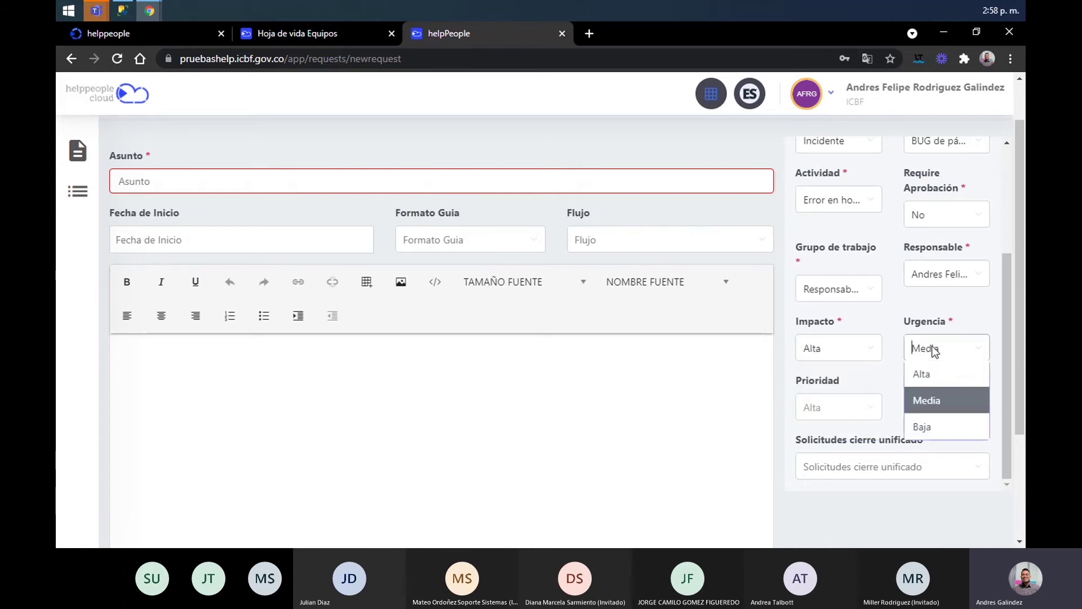
pyautogui.click(941, 376)
pyautogui.moveTo(844, 389); pyautogui.dragTo(817, 379)
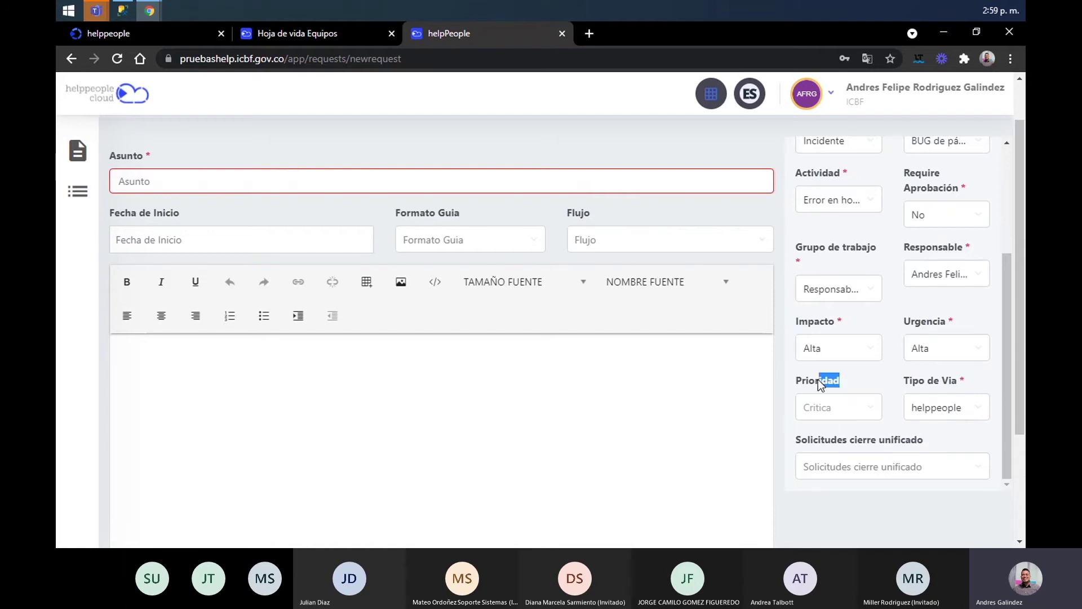
pyautogui.click(856, 380)
# Return the request's Impacto and Urgencia both to Media
pyautogui.click(836, 353)
pyautogui.click(845, 394)
pyautogui.click(925, 354)
pyautogui.click(934, 392)
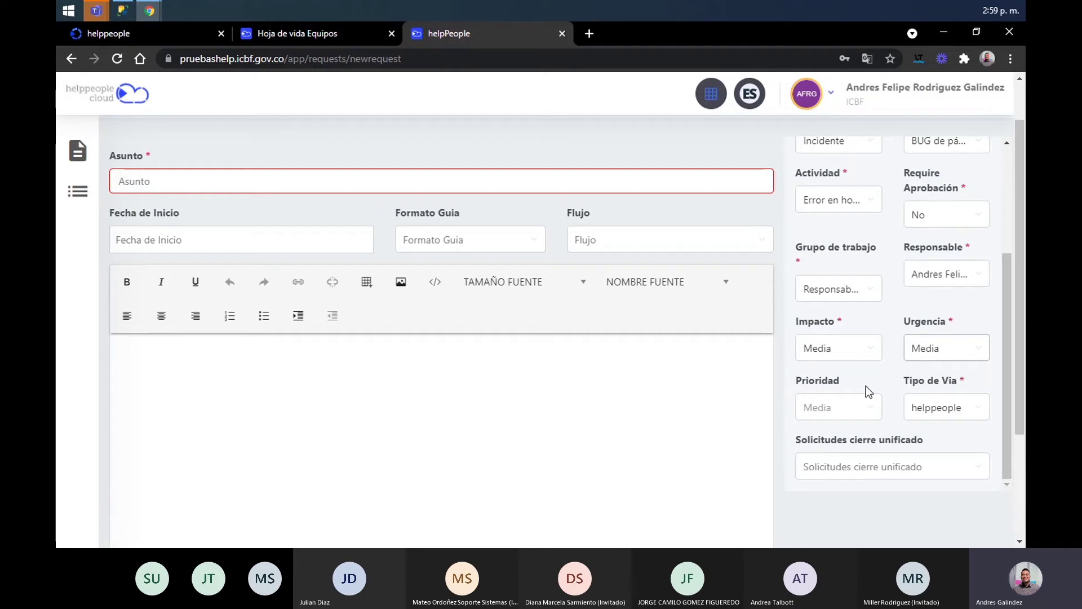
# Try Baja as the request's Urgencia, set it to Alta instead, and check the calculated Prioridad
pyautogui.click(936, 350)
pyautogui.click(934, 429)
pyautogui.click(948, 348)
pyautogui.click(944, 373)
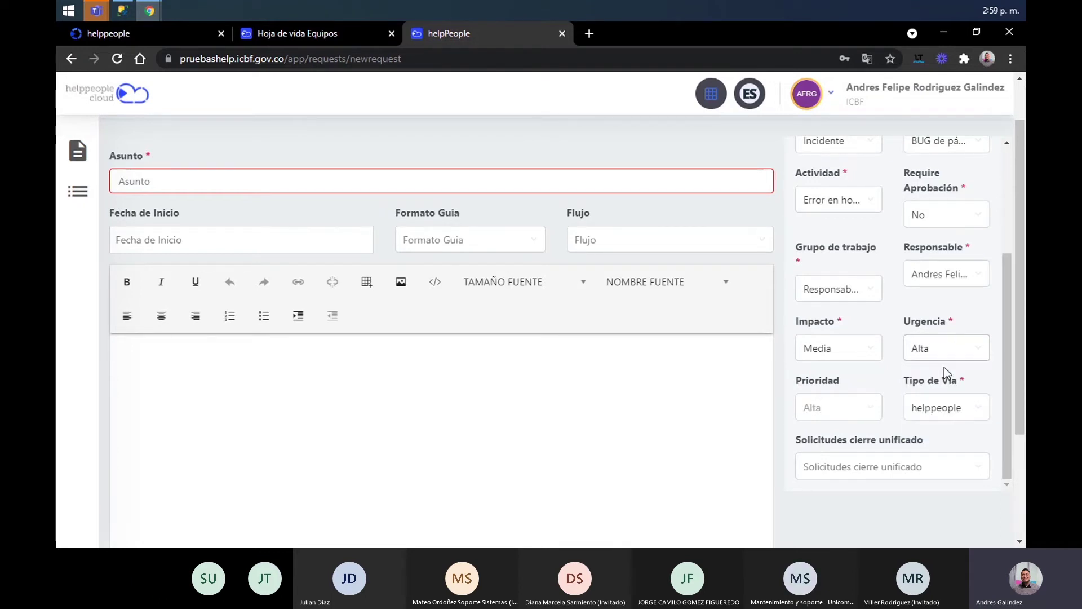
pyautogui.moveTo(845, 389); pyautogui.dragTo(809, 385)
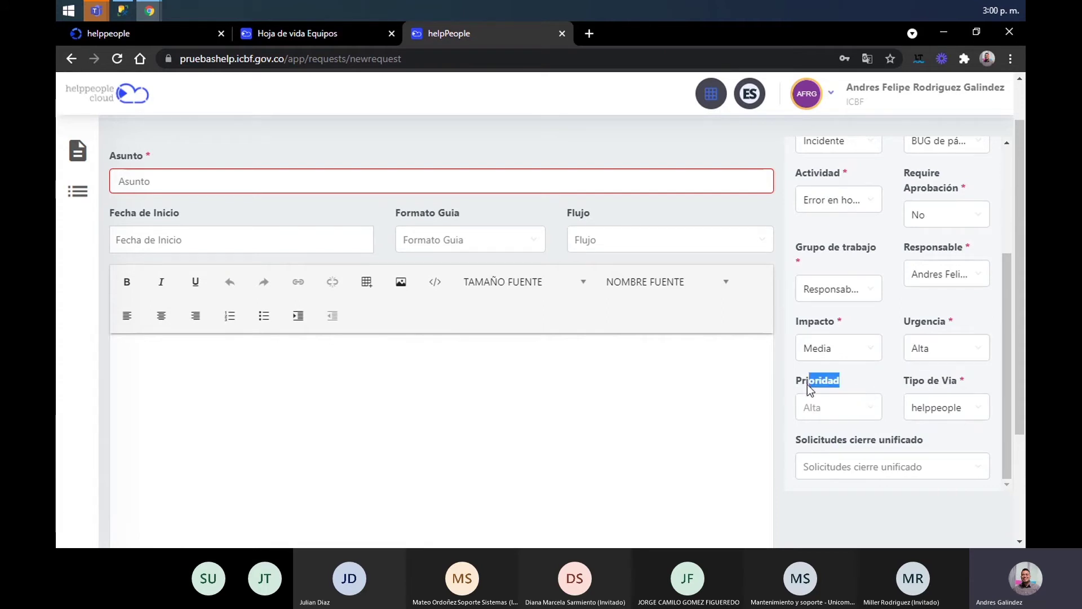
pyautogui.click(830, 384)
# Try Mail as the request's Tipo de Vía and look at the date picker for Fecha de Recepcion
pyautogui.click(952, 416)
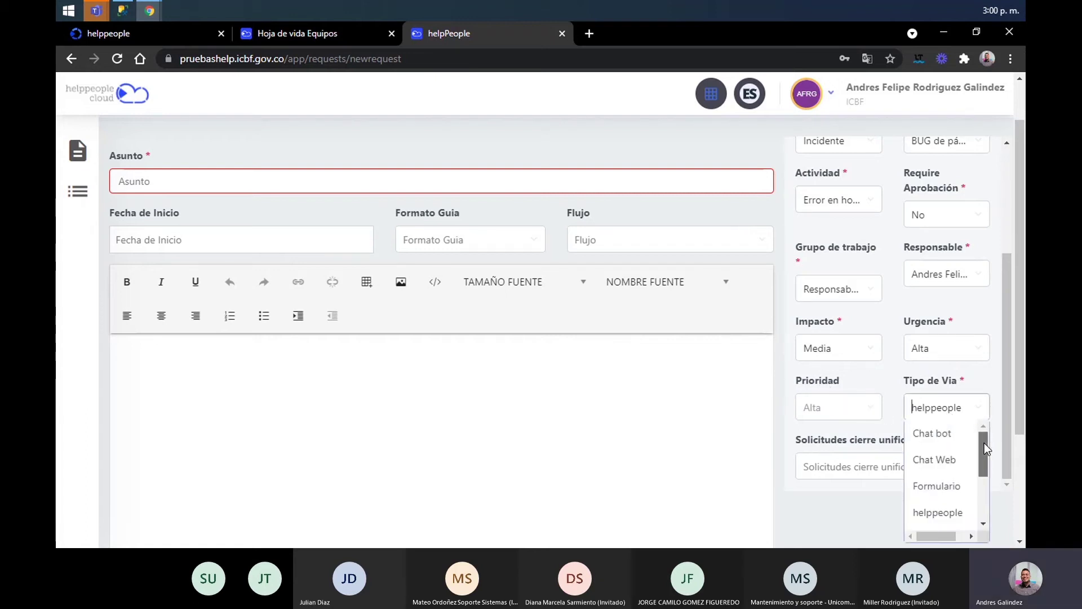
pyautogui.moveTo(984, 445); pyautogui.dragTo(984, 488)
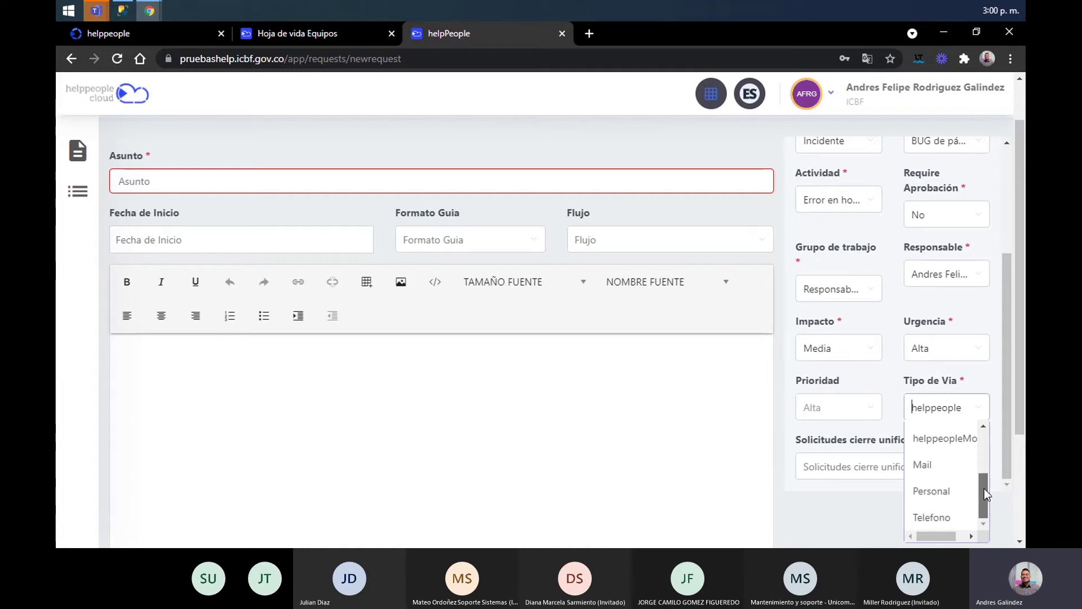
pyautogui.click(954, 472)
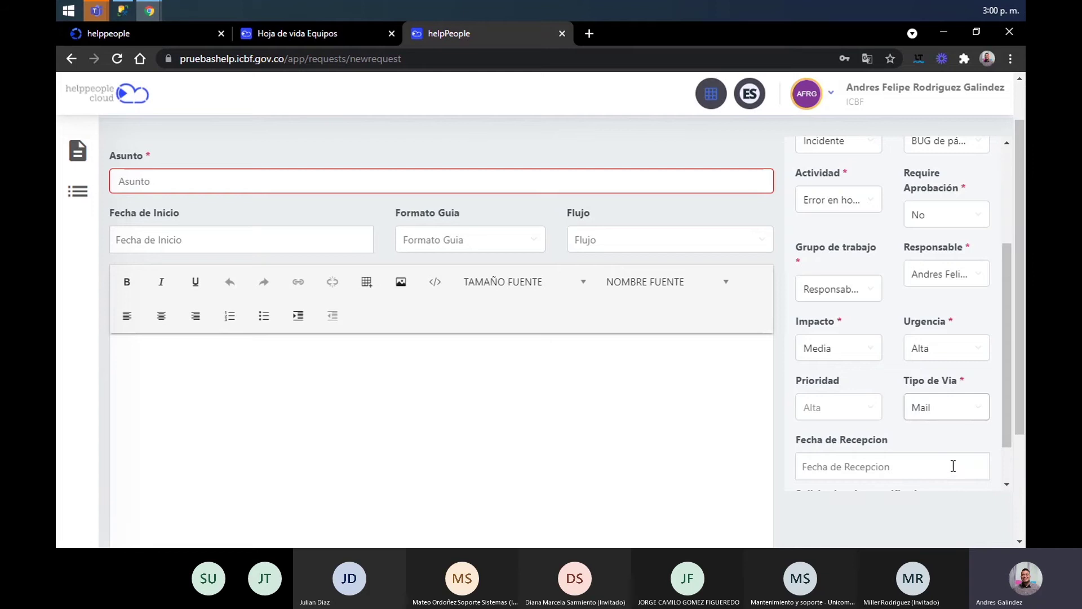
pyautogui.moveTo(1002, 391); pyautogui.dragTo(1005, 428)
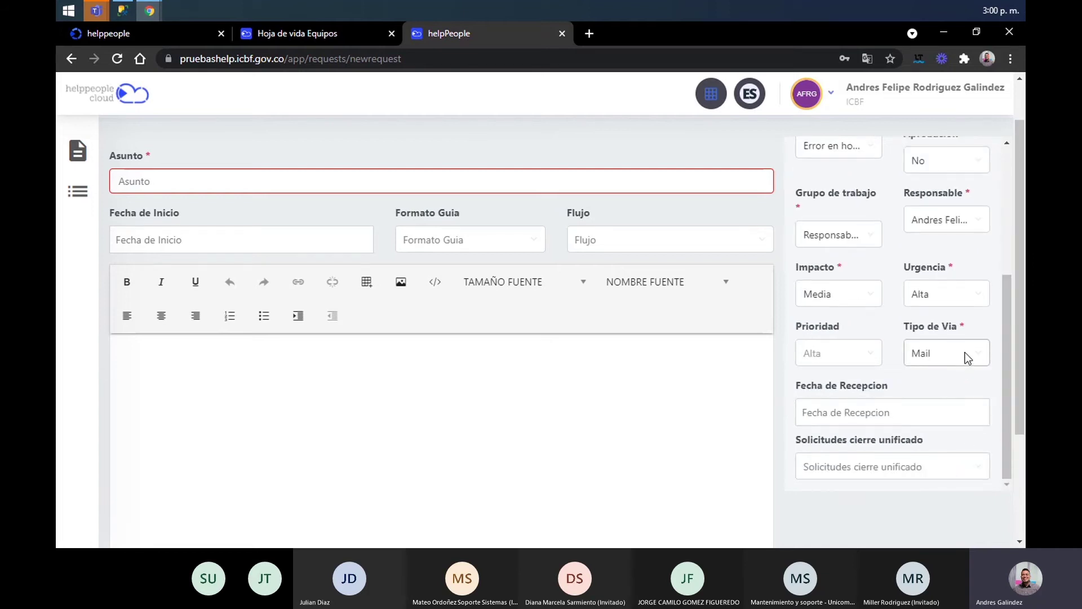
pyautogui.click(920, 416)
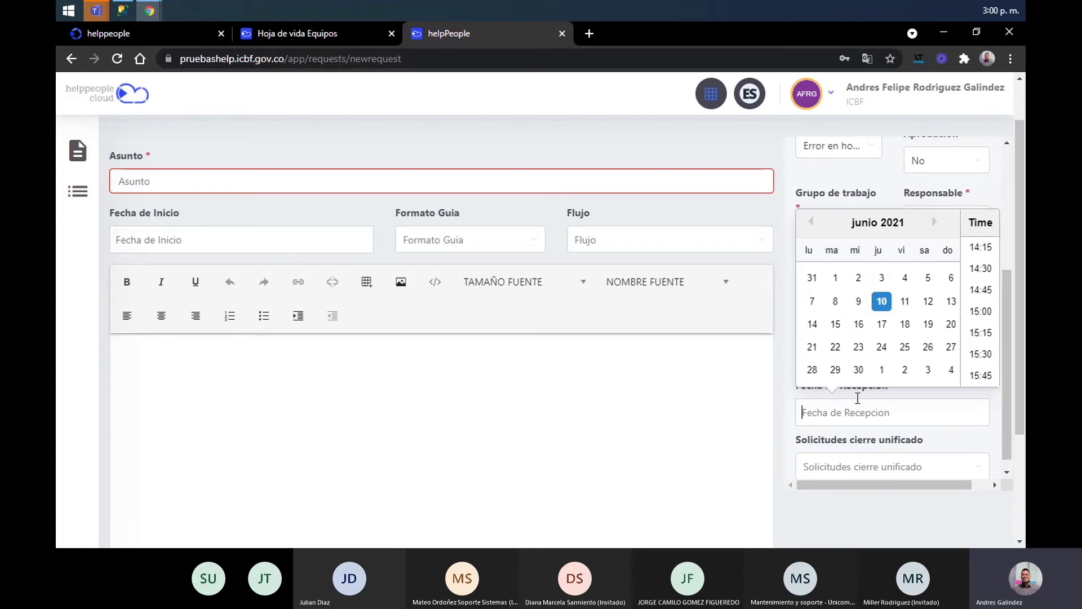
pyautogui.click(783, 389)
# Set the request's Tipo de Vía to Telefono and review the other contact channel options
pyautogui.click(945, 353)
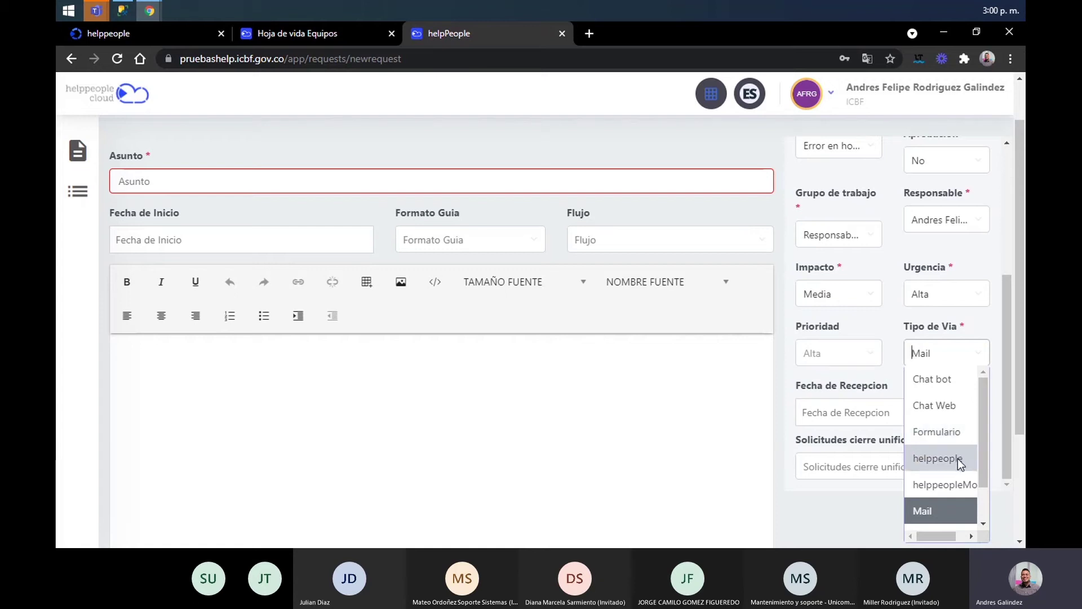
pyautogui.moveTo(983, 459); pyautogui.dragTo(976, 487)
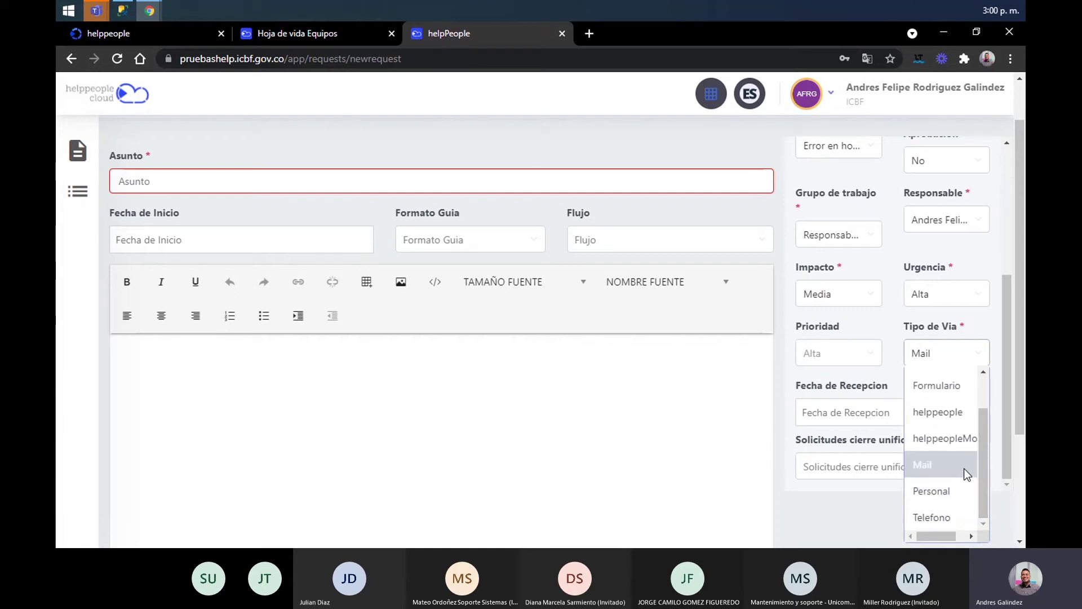
pyautogui.click(968, 524)
pyautogui.click(953, 415)
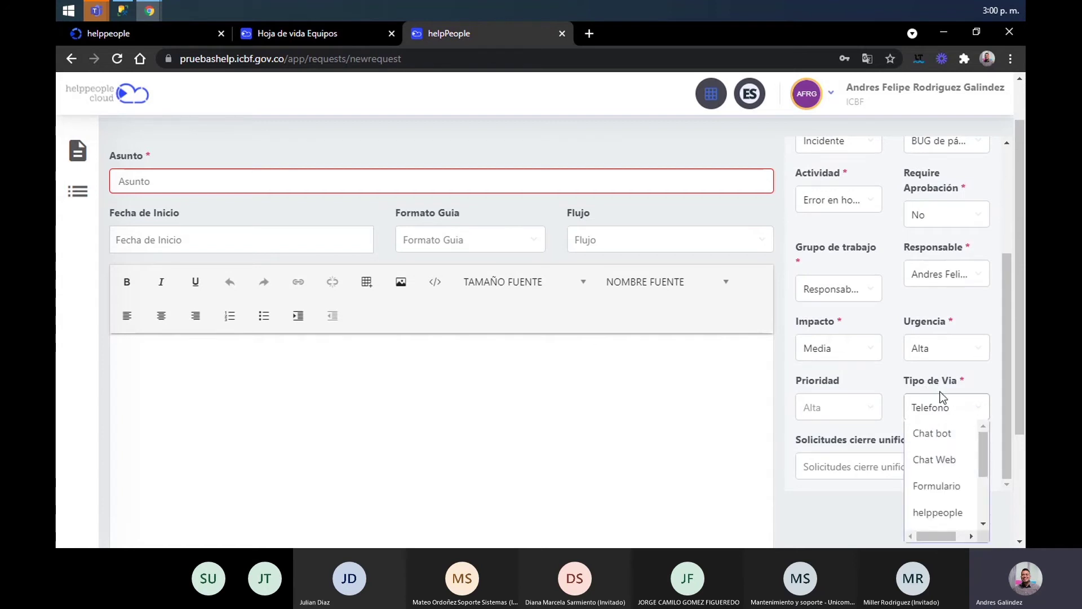
pyautogui.moveTo(982, 454); pyautogui.dragTo(983, 461)
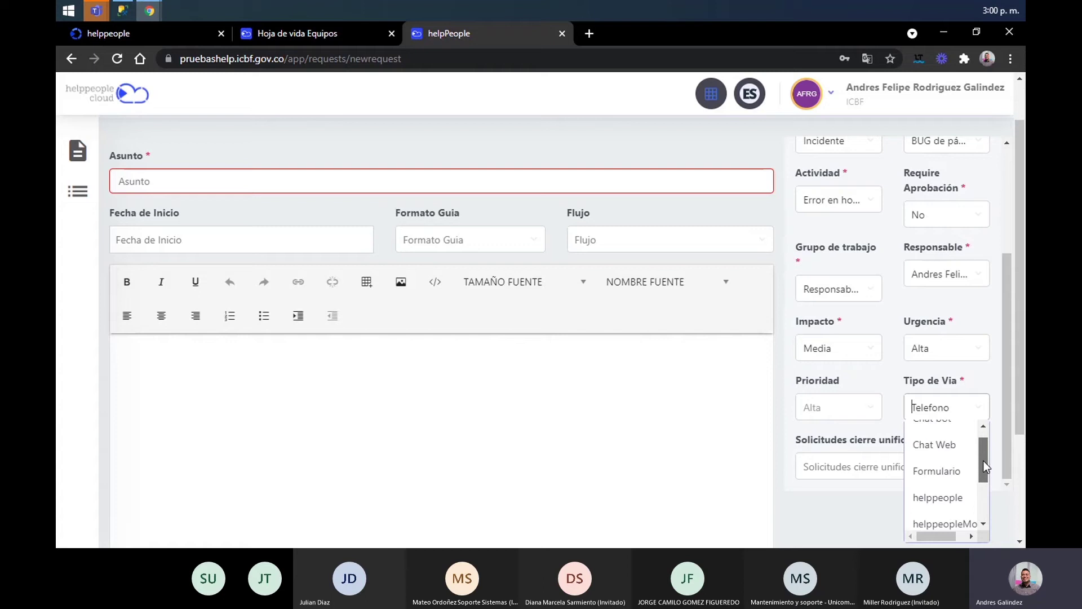
pyautogui.moveTo(983, 460); pyautogui.dragTo(979, 489)
pyautogui.click(871, 420)
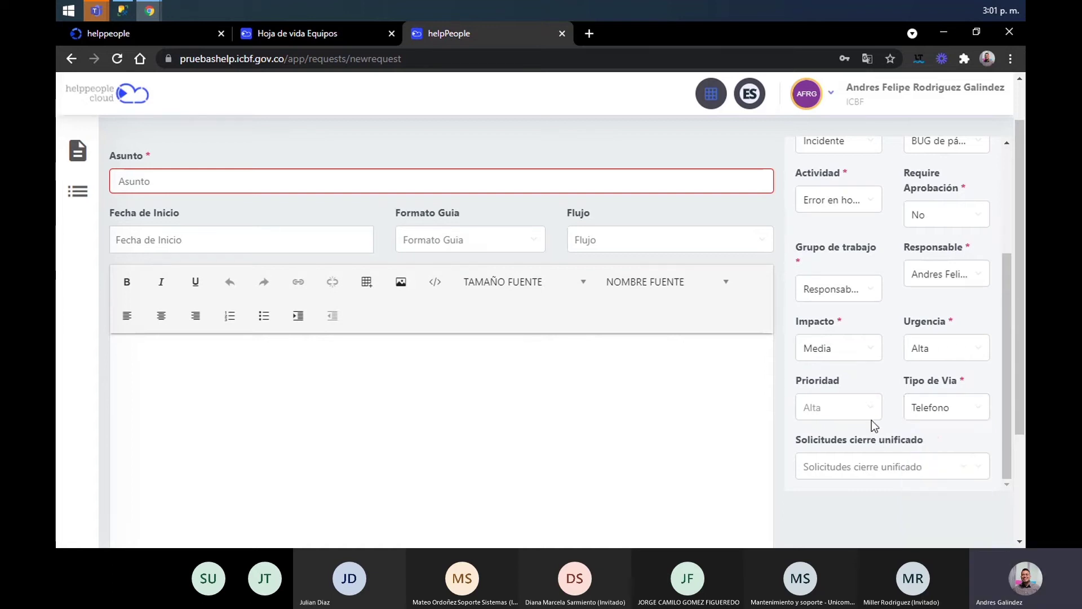
pyautogui.click(945, 415)
pyautogui.moveTo(981, 463); pyautogui.dragTo(985, 489)
pyautogui.click(958, 514)
# Review the Asunto and description fields and the completed classification fields of the request
pyautogui.click(276, 190)
pyautogui.click(276, 432)
pyautogui.moveTo(1002, 272); pyautogui.dragTo(1025, 290)
pyautogui.moveTo(1007, 372); pyautogui.dragTo(1009, 267)
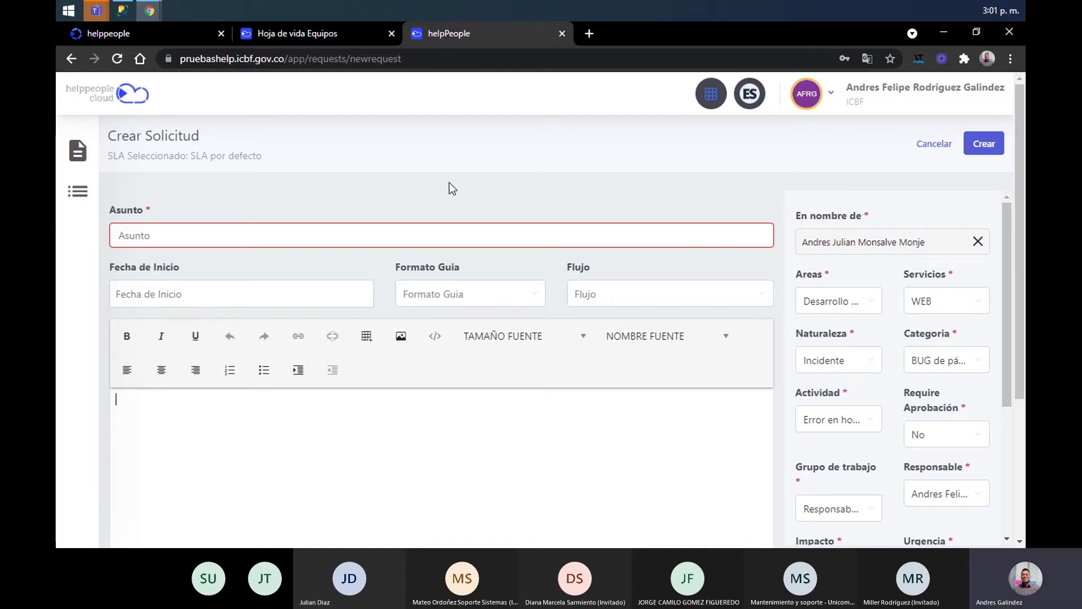
# Return to the main helppeople page and close the leftover portfolio service management window
pyautogui.click(341, 28)
pyautogui.moveTo(1019, 186); pyautogui.dragTo(1020, 95)
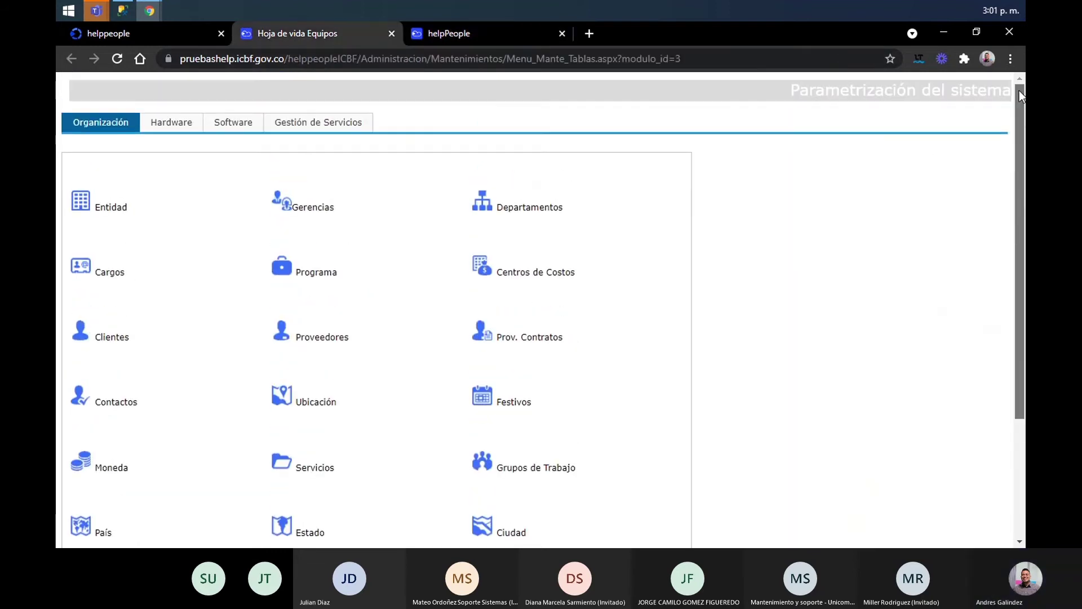
pyautogui.click(178, 34)
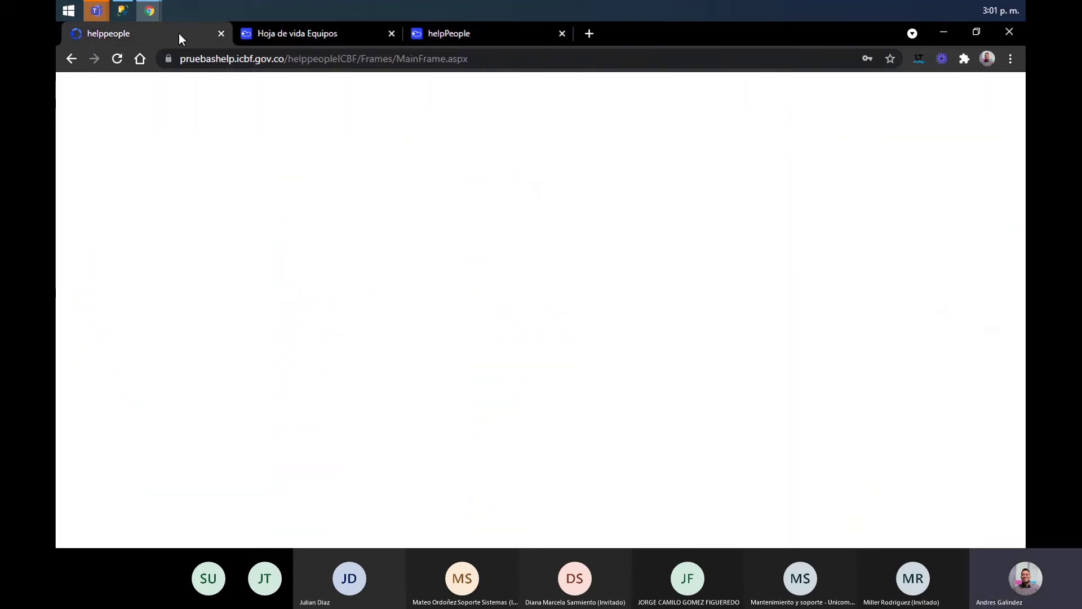
pyautogui.moveTo(150, 10)
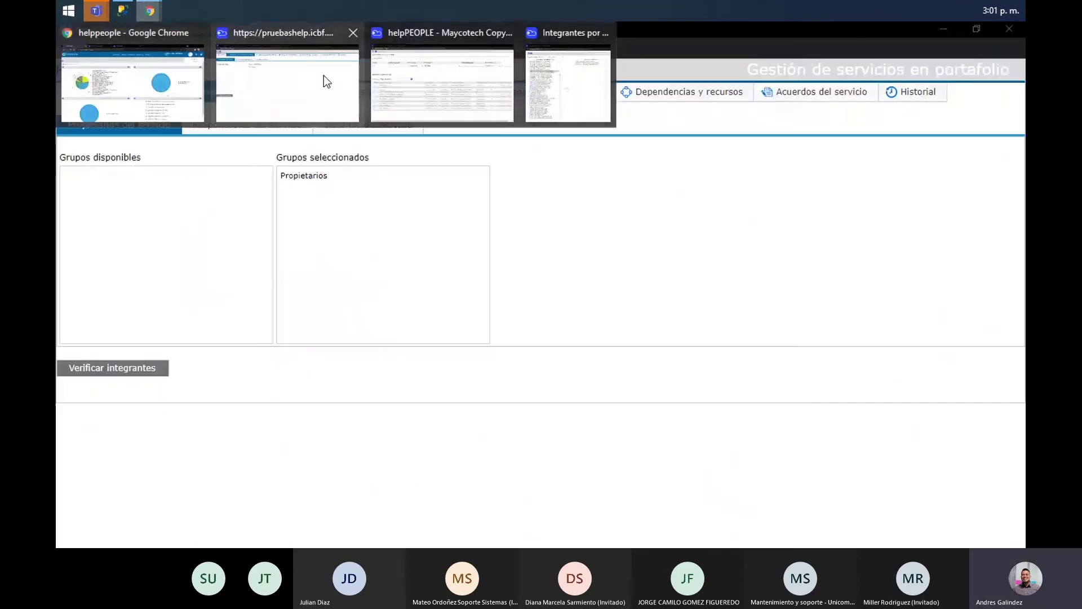
pyautogui.click(323, 75)
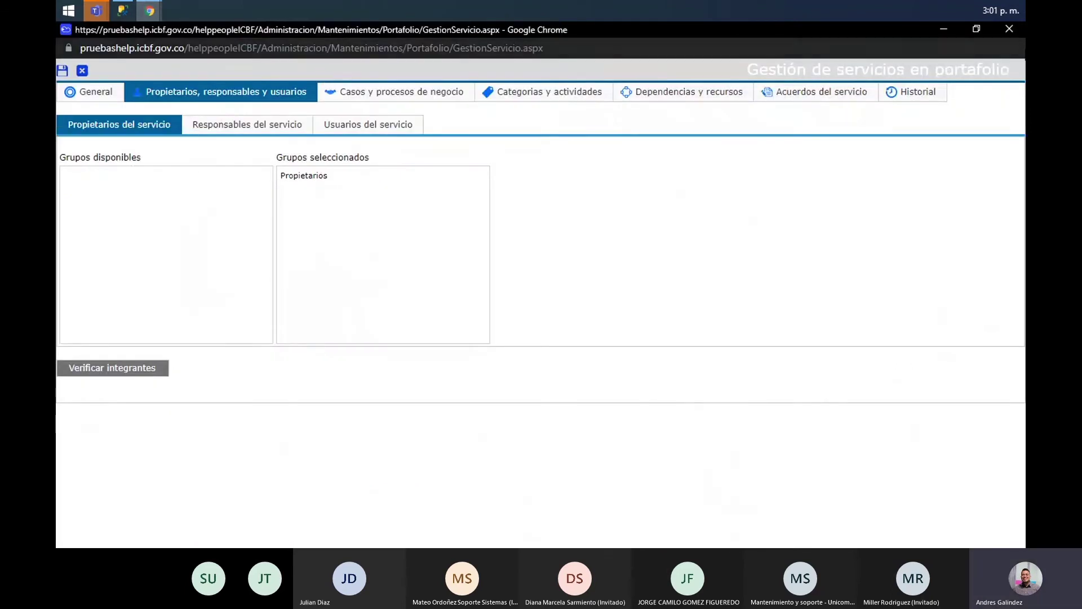
pyautogui.click(1018, 30)
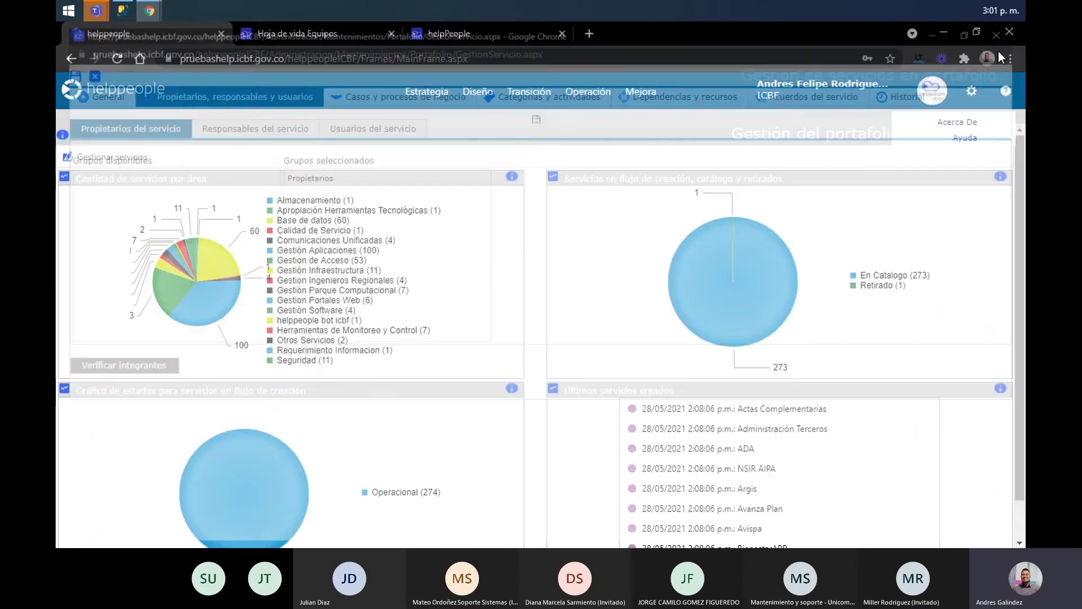
# Close the leftover group members window and the work groups maintenance window
pyautogui.moveTo(149, 10)
pyautogui.click(264, 63)
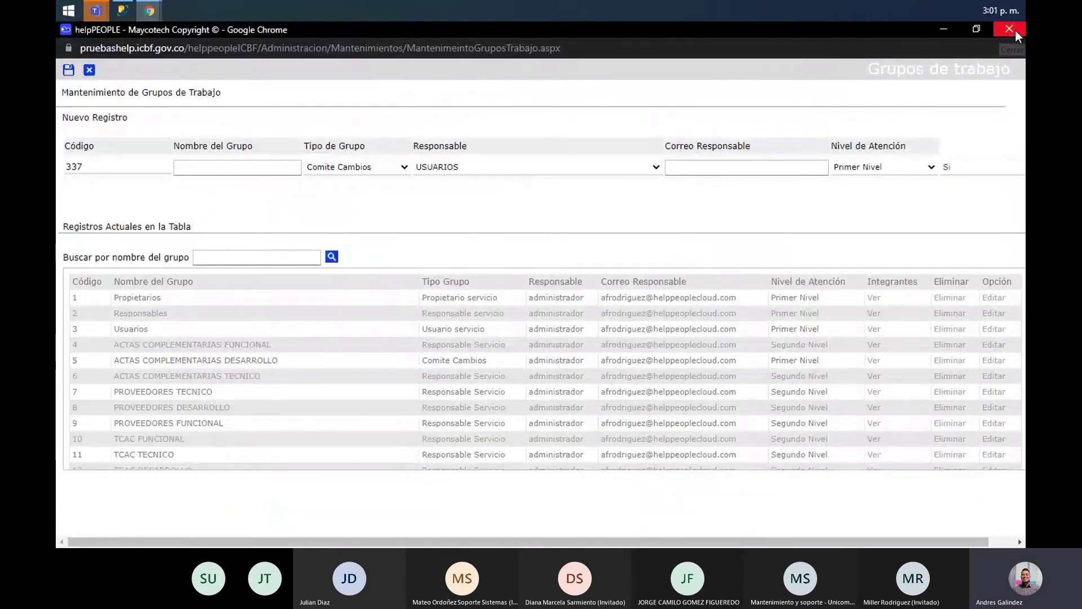
pyautogui.moveTo(154, 8)
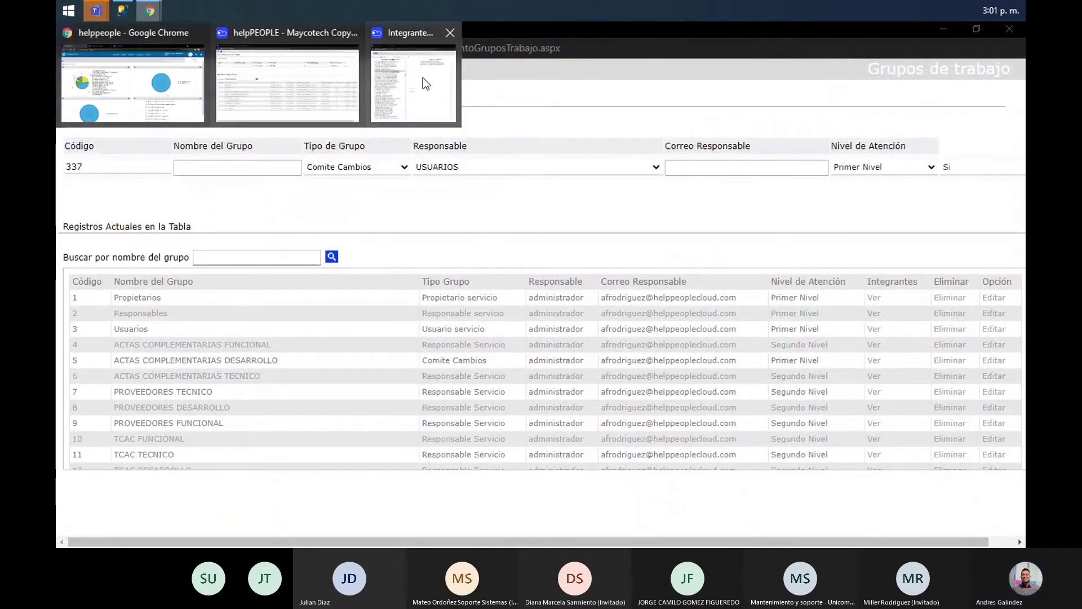
pyautogui.click(423, 79)
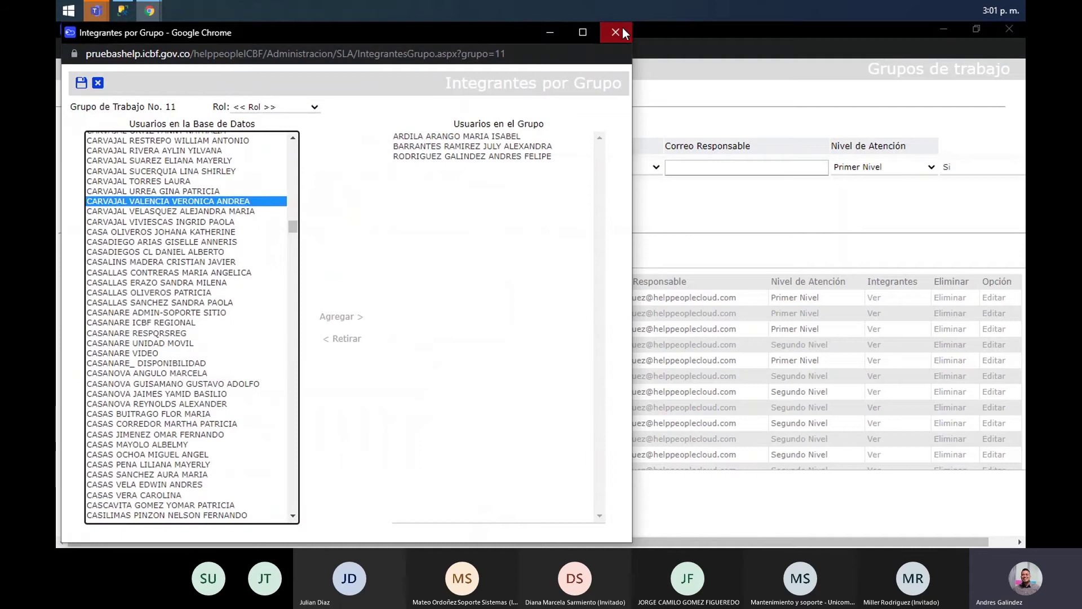
pyautogui.click(623, 31)
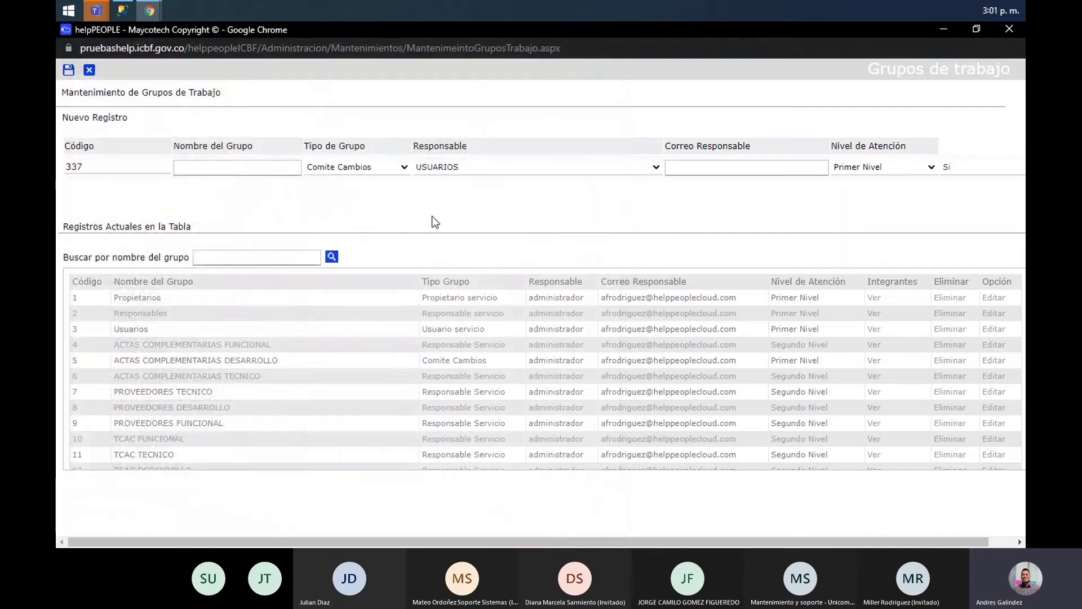
pyautogui.click(1007, 29)
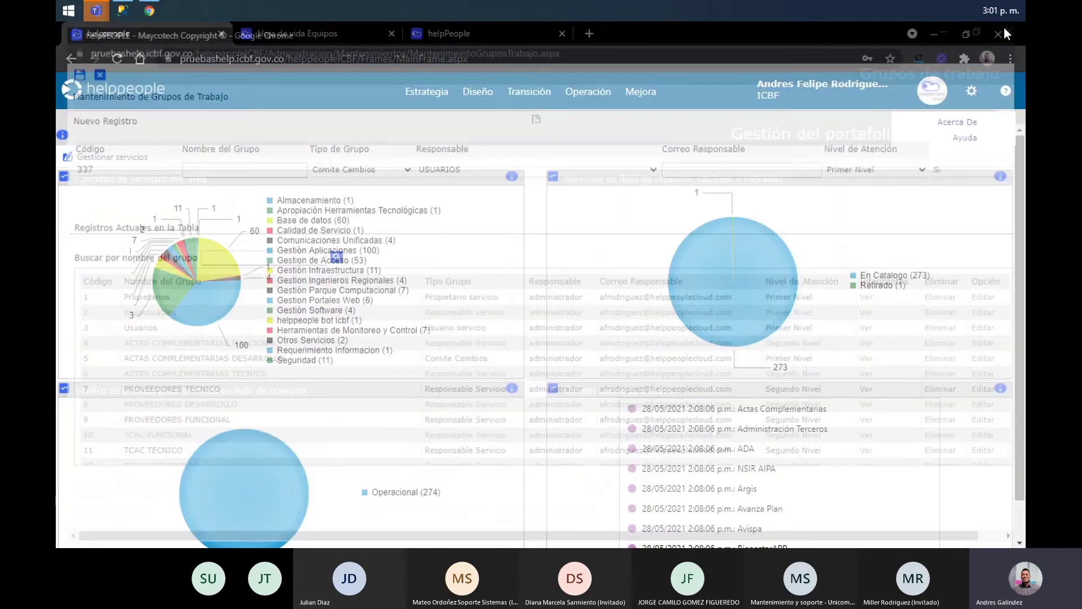
# Open Control de Usuarios to administer the system's users
pyautogui.moveTo(975, 94)
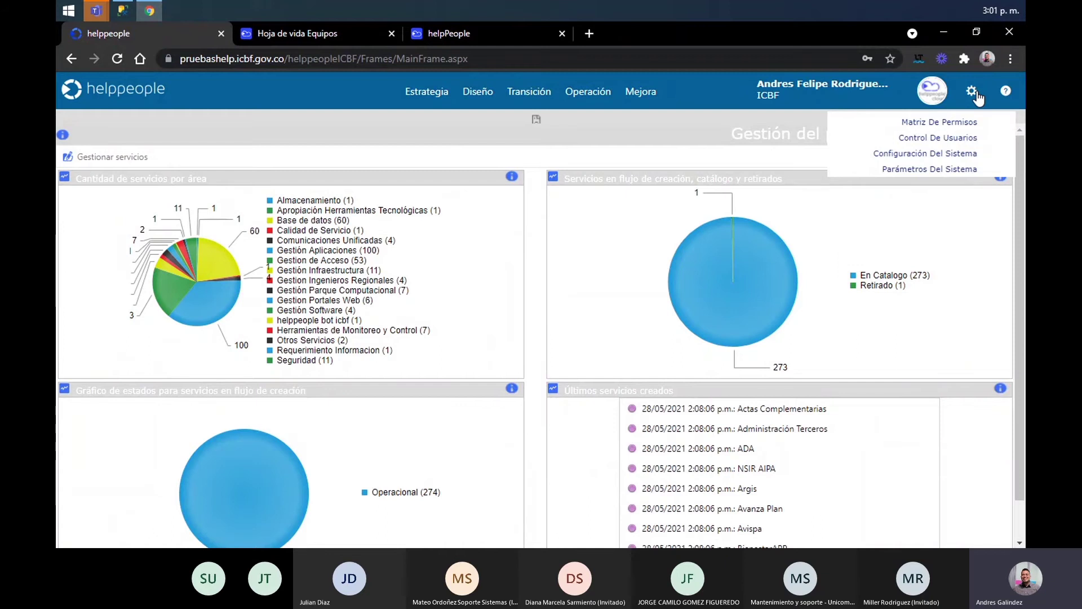
pyautogui.click(981, 136)
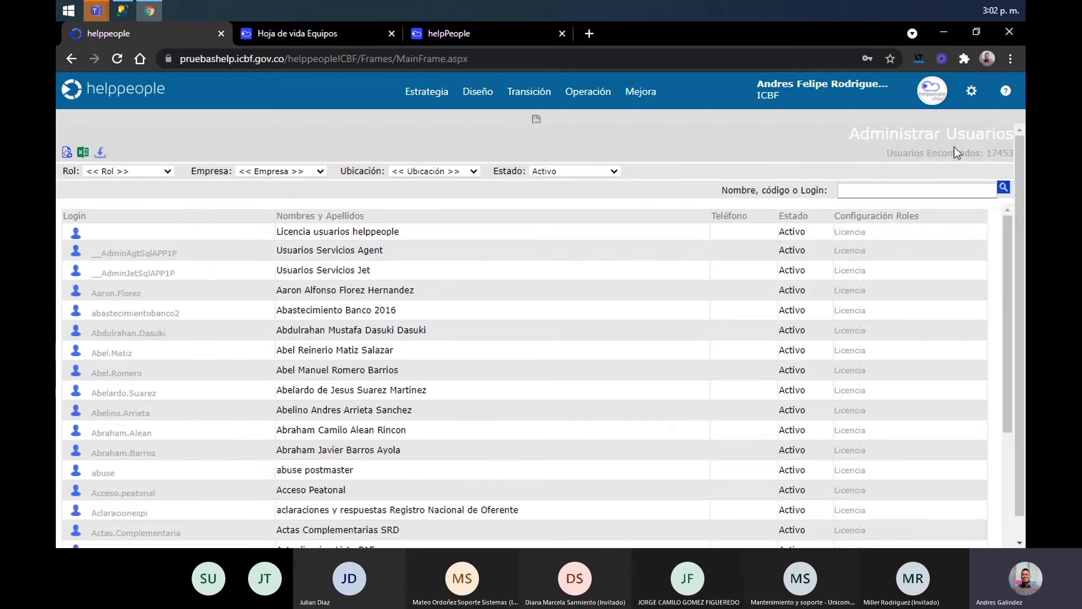
pyautogui.moveTo(988, 152); pyautogui.dragTo(1022, 153)
pyautogui.click(844, 157)
# Open a blank new-user form, examine its Datos Generales and Información Empresa fields, and close it without saving
pyautogui.click(69, 153)
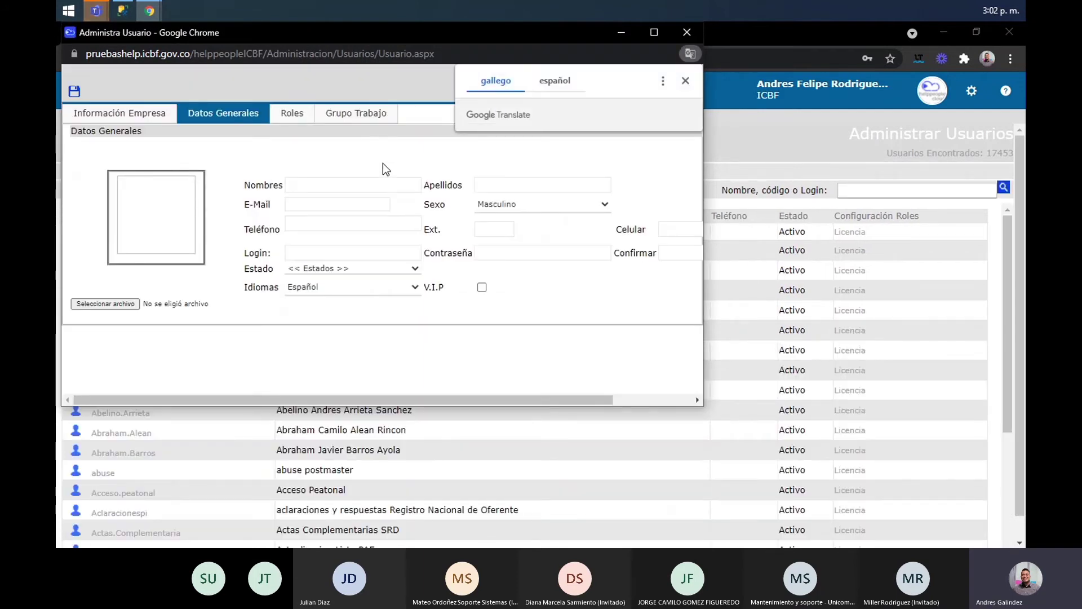
pyautogui.click(397, 179)
pyautogui.click(398, 179)
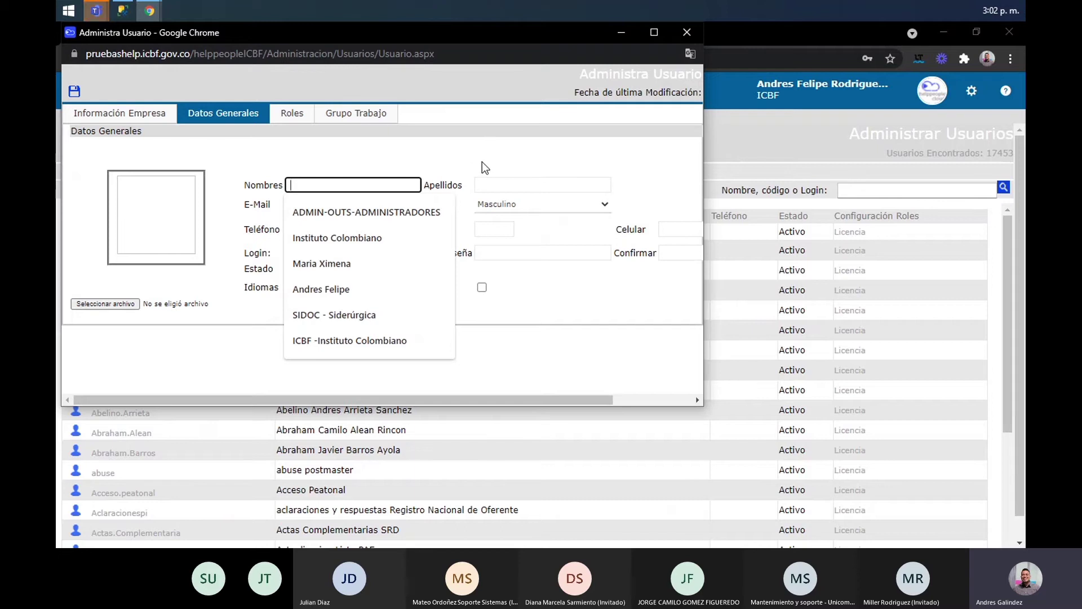
pyautogui.click(162, 121)
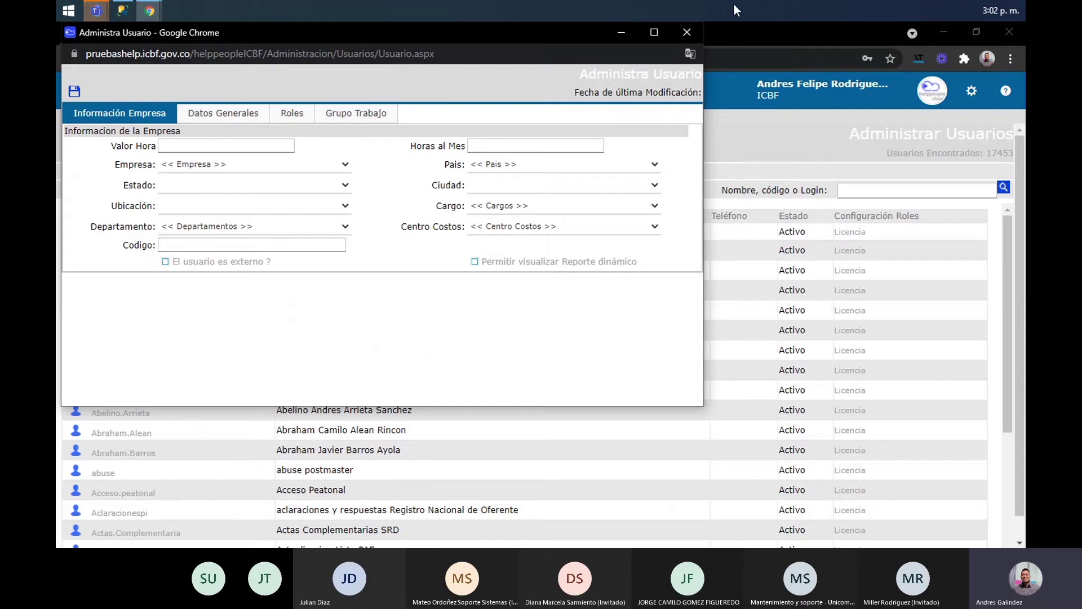
pyautogui.click(694, 32)
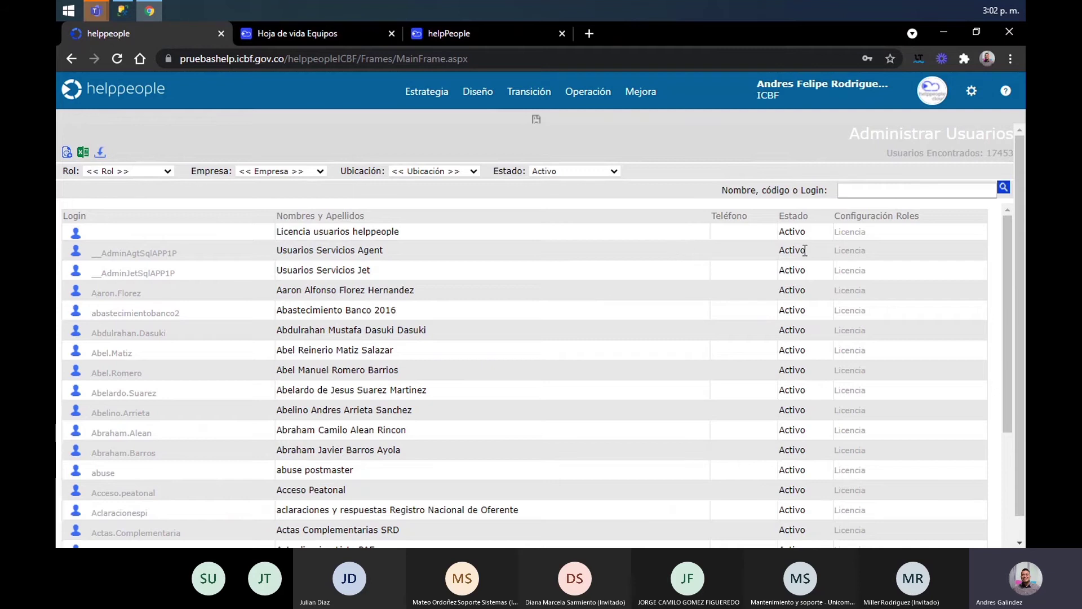
# Open the licence roles configuration of the Usuarios Servicios Agent account and select its Usuarios application role
pyautogui.click(853, 256)
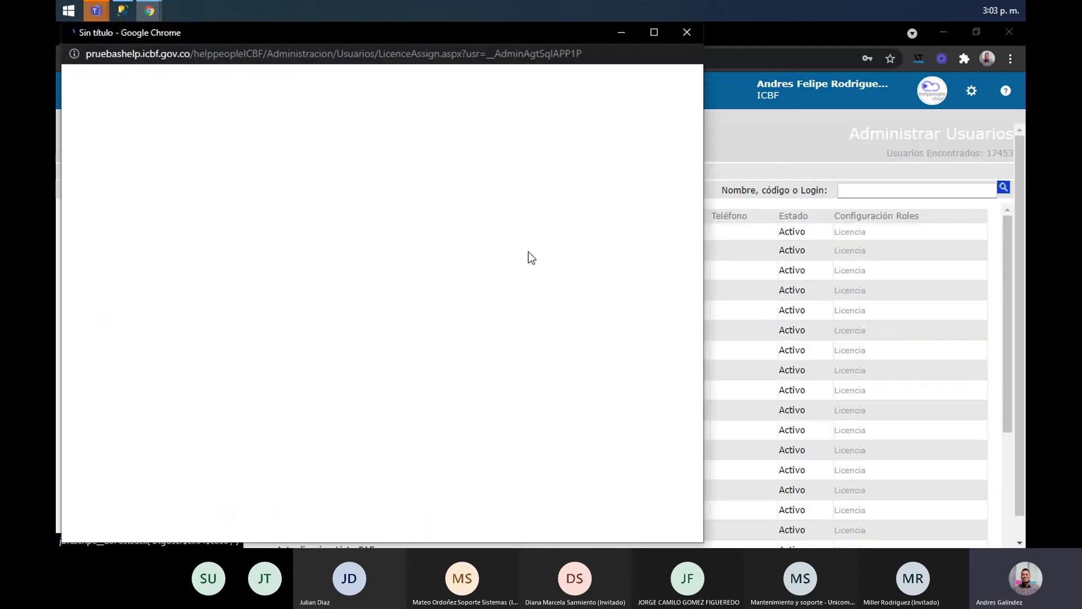
pyautogui.moveTo(310, 32); pyautogui.dragTo(506, 90)
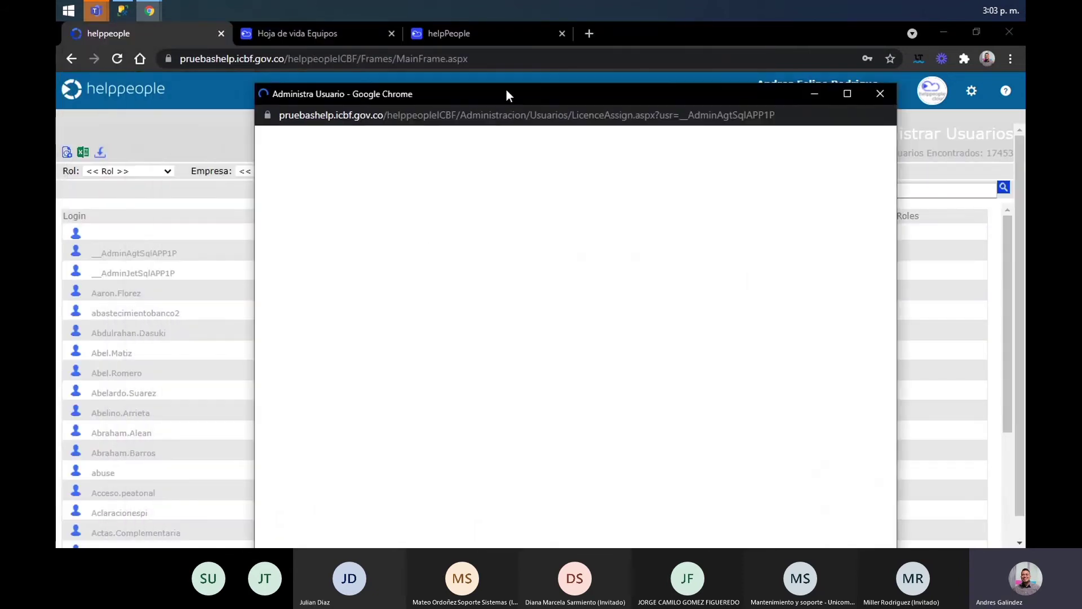
pyautogui.click(550, 262)
pyautogui.moveTo(409, 263)
pyautogui.mouseDown()
pyautogui.moveTo(367, 259)
pyautogui.moveTo(396, 259)
pyautogui.mouseUp()
pyautogui.click(396, 259)
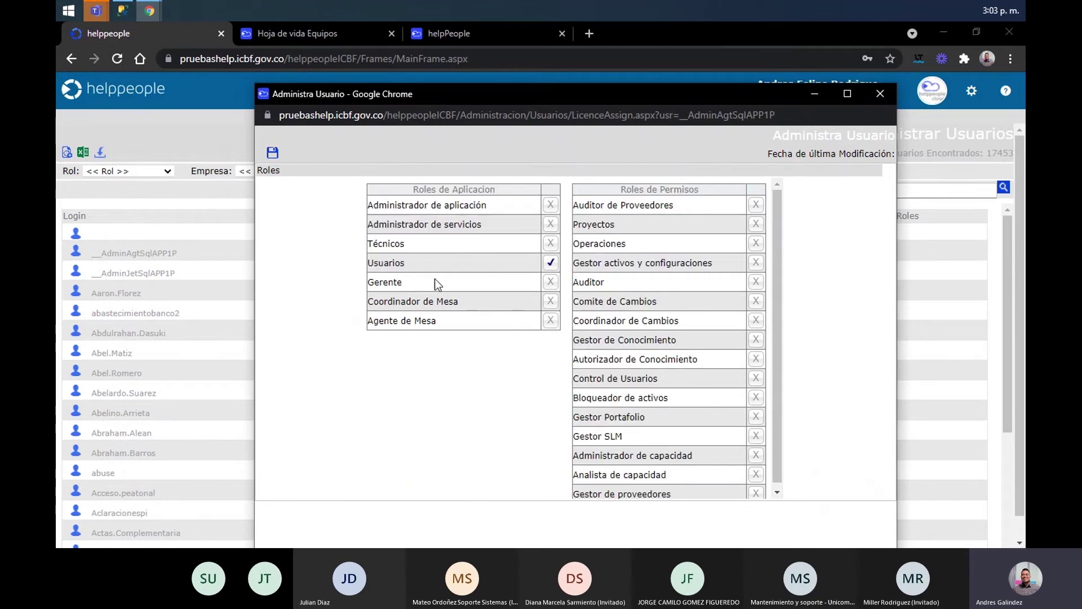
# Try Agente de Mesa instead of the Usuarios role, switching the Control de Usuarios and Gestor activos y configuraciones permissions on and off
pyautogui.click(550, 262)
pyautogui.click(551, 321)
pyautogui.click(755, 378)
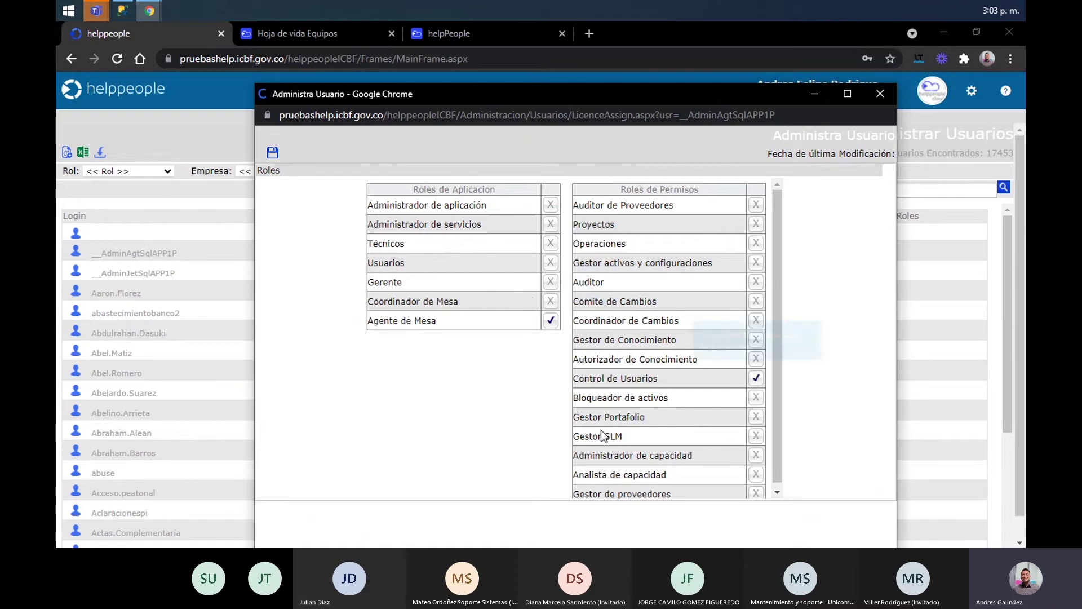
pyautogui.click(756, 378)
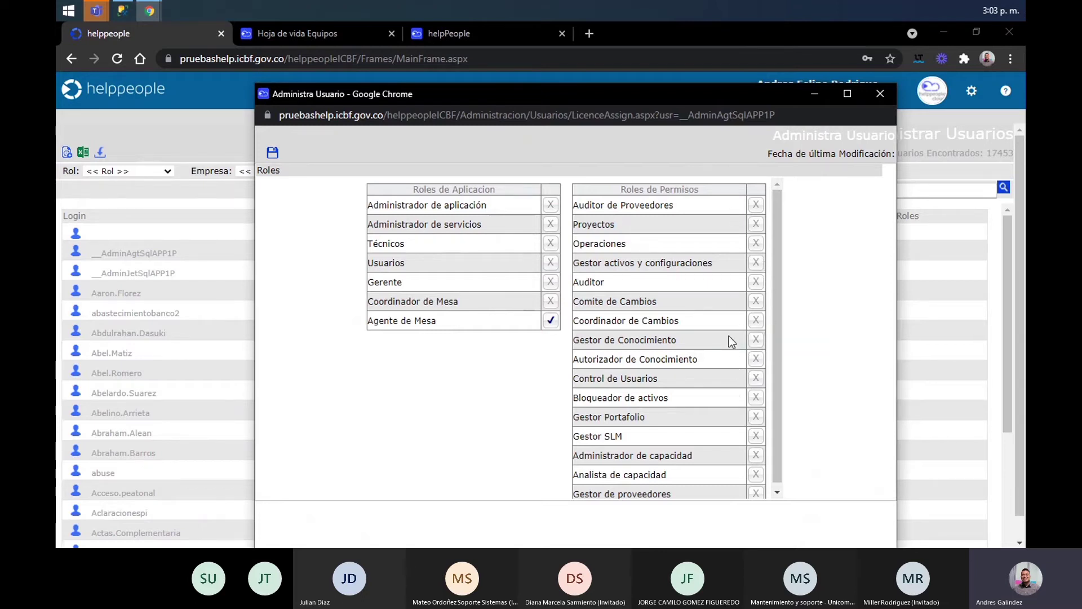
pyautogui.click(756, 262)
pyautogui.click(756, 263)
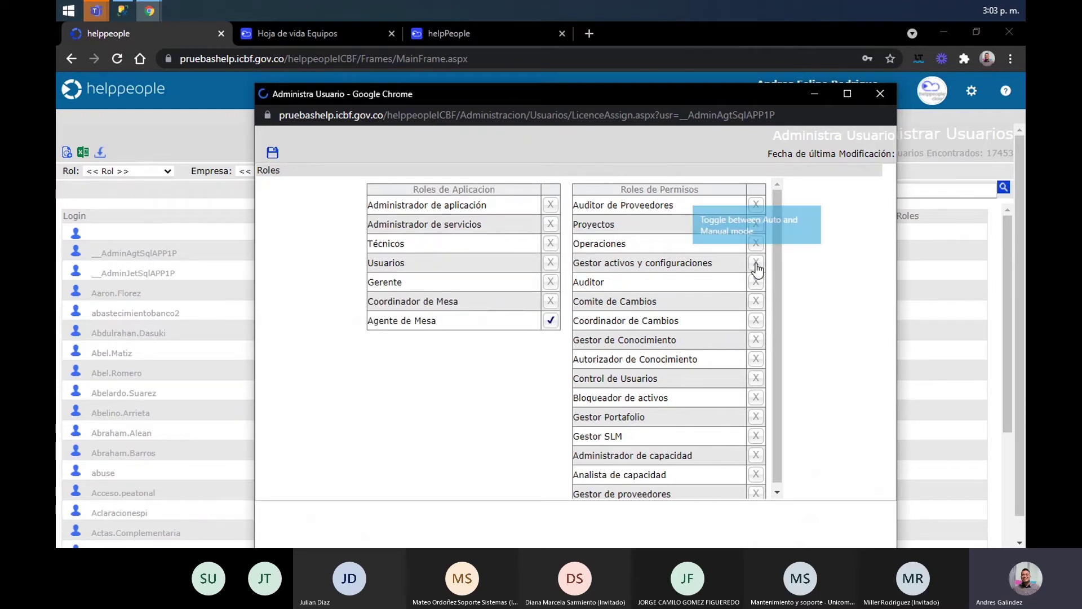
# Replace the Agente de Mesa role with Administrador de aplicación and review the list of permission roles
pyautogui.click(549, 323)
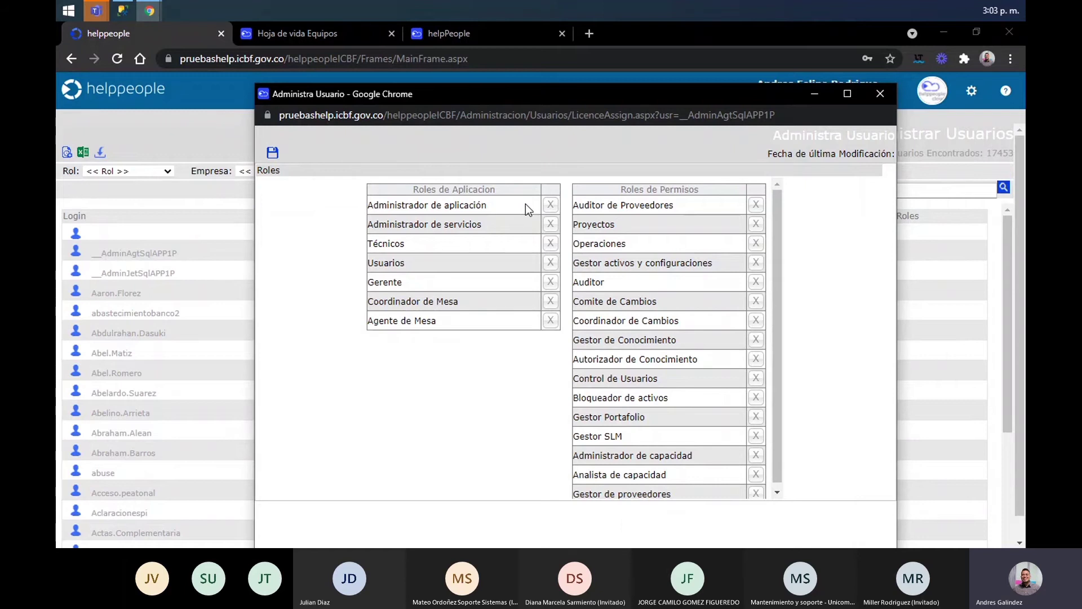
pyautogui.click(551, 204)
pyautogui.moveTo(776, 266); pyautogui.dragTo(776, 329)
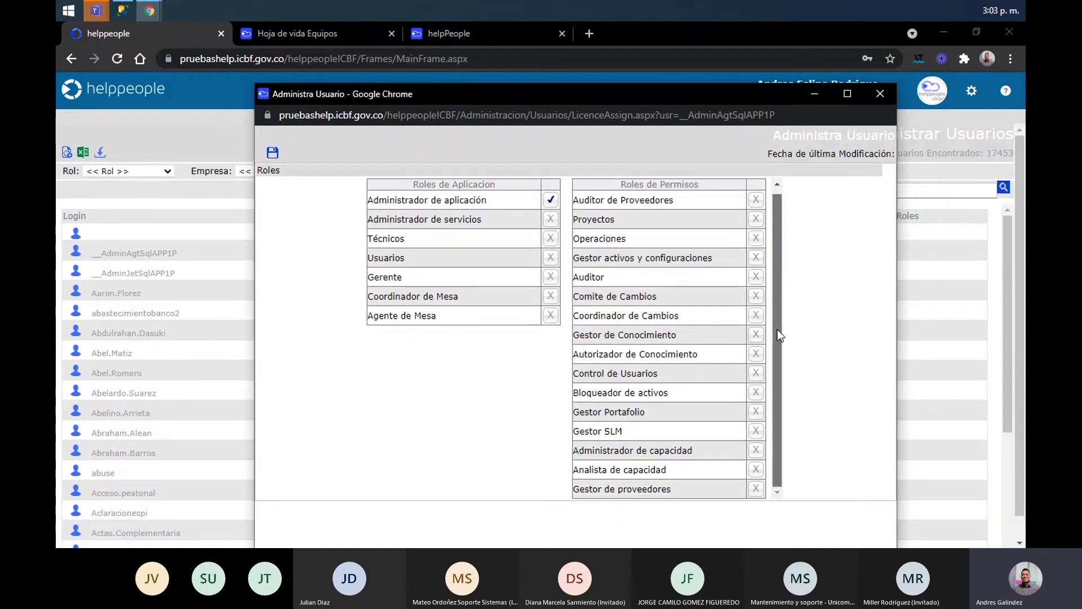
# Enable the Control de Usuarios permission role alongside the Administrador de aplicación role
pyautogui.click(756, 374)
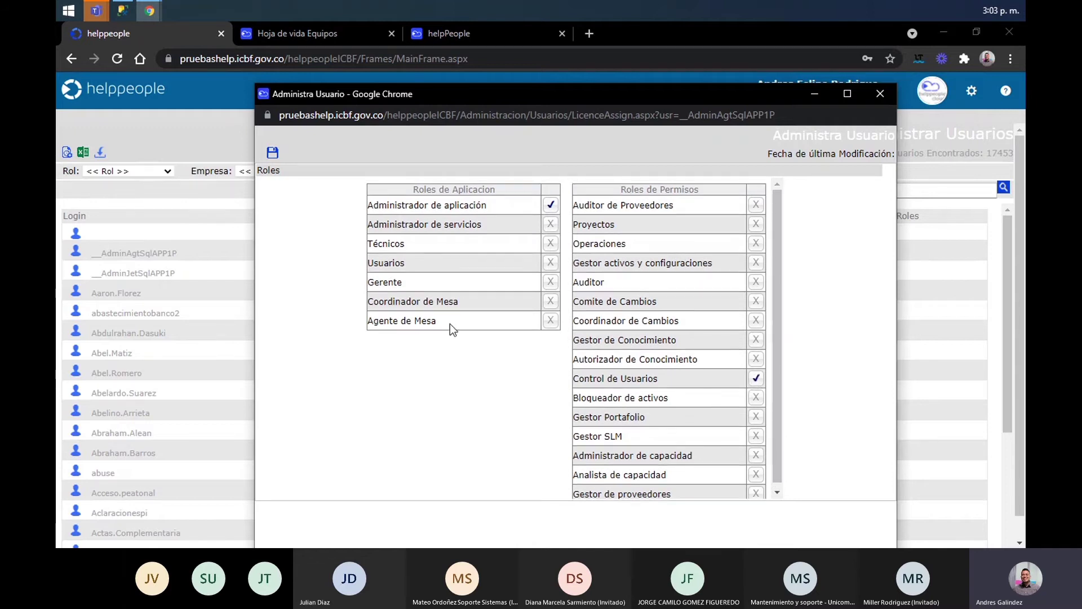
pyautogui.moveTo(464, 204); pyautogui.dragTo(375, 208)
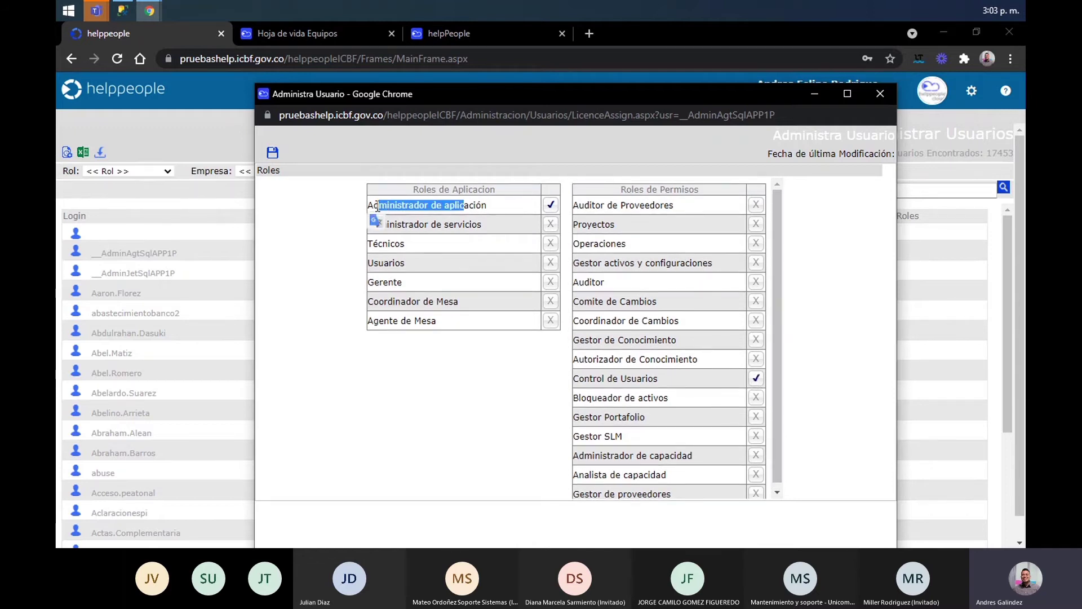
pyautogui.click(425, 209)
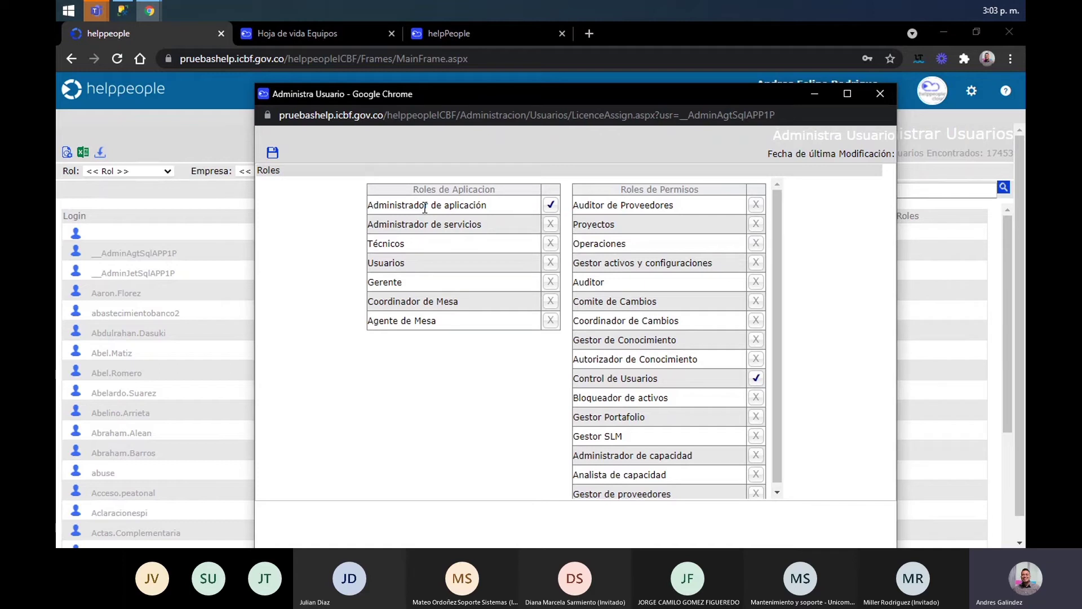
pyautogui.moveTo(478, 211); pyautogui.dragTo(367, 206)
pyautogui.click(373, 207)
# Replace the Administrador de aplicación role with Agente de Mesa, then save the licence assignment and close its window
pyautogui.click(551, 204)
pyautogui.click(550, 320)
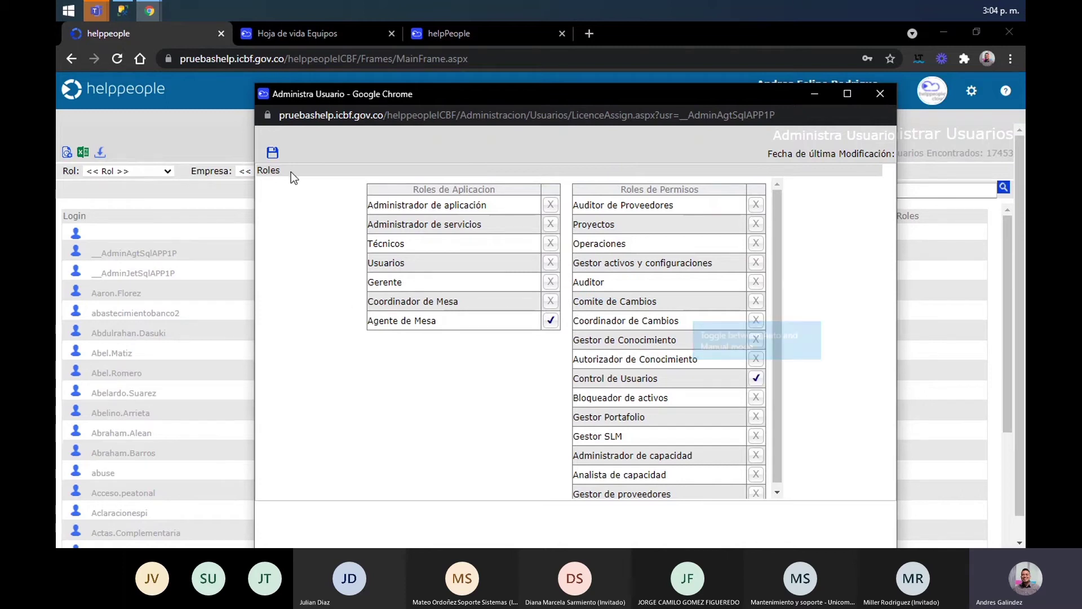
pyautogui.click(272, 153)
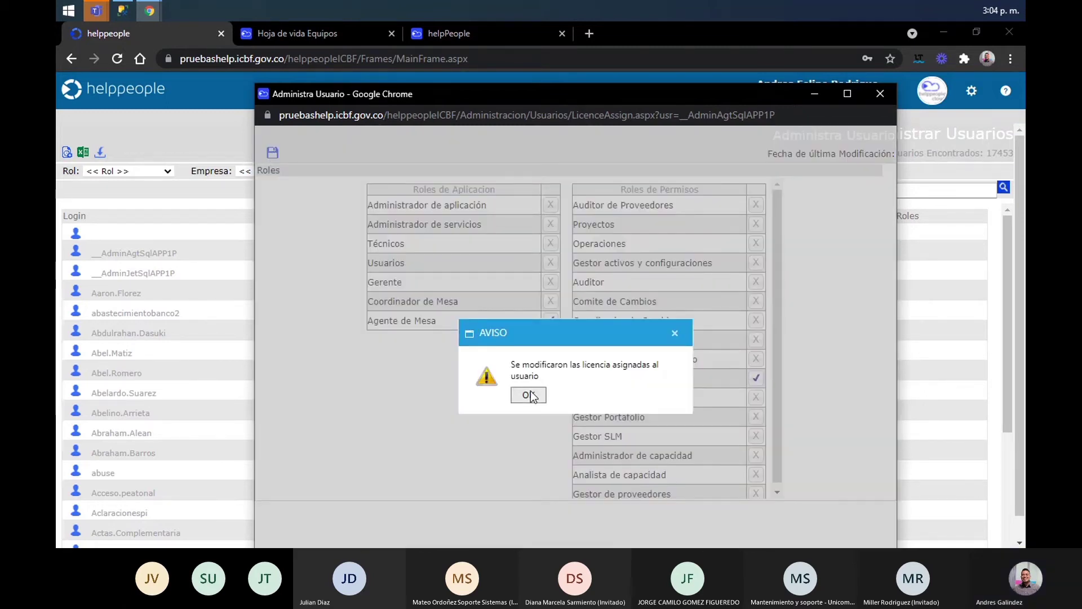
pyautogui.click(529, 395)
pyautogui.click(877, 95)
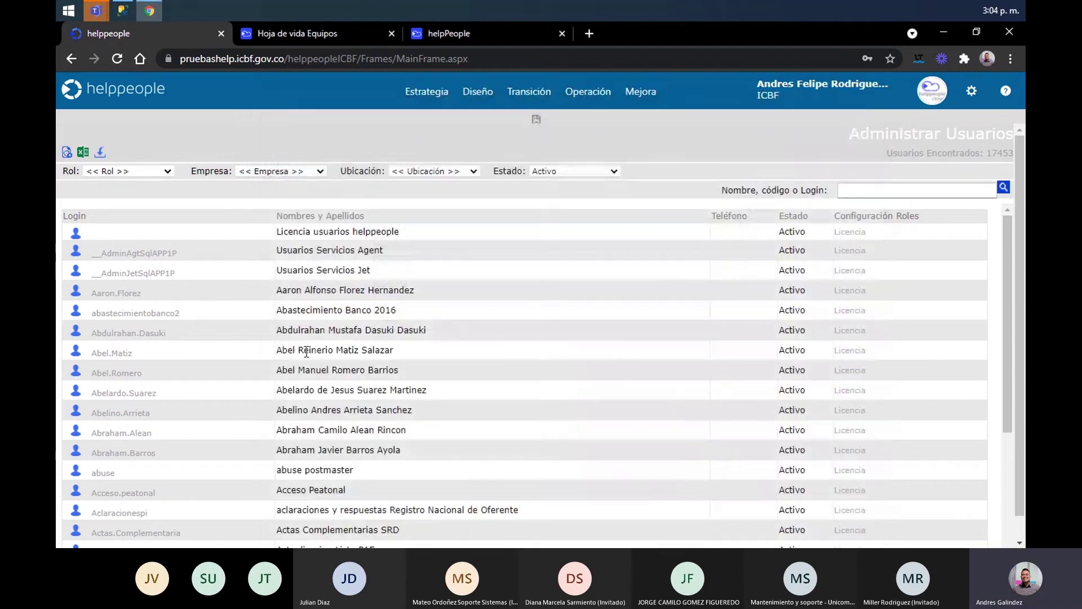
# Open the seventh listed user's record, load its work groups by roles, and examine the Tipo de Grupo options and Datos Generales
pyautogui.click(117, 353)
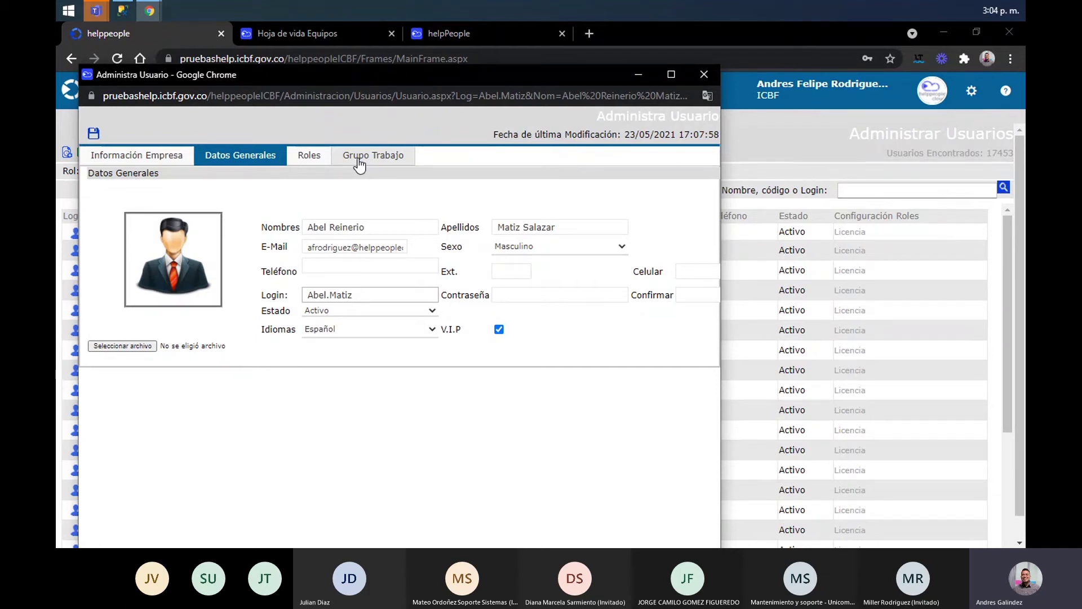
pyautogui.click(358, 164)
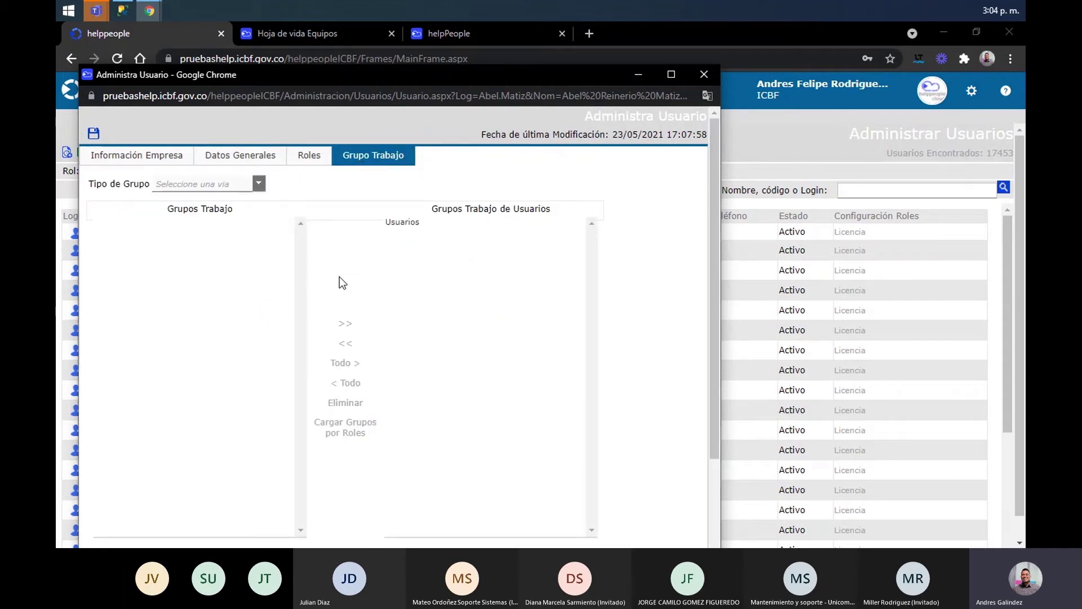
pyautogui.click(349, 432)
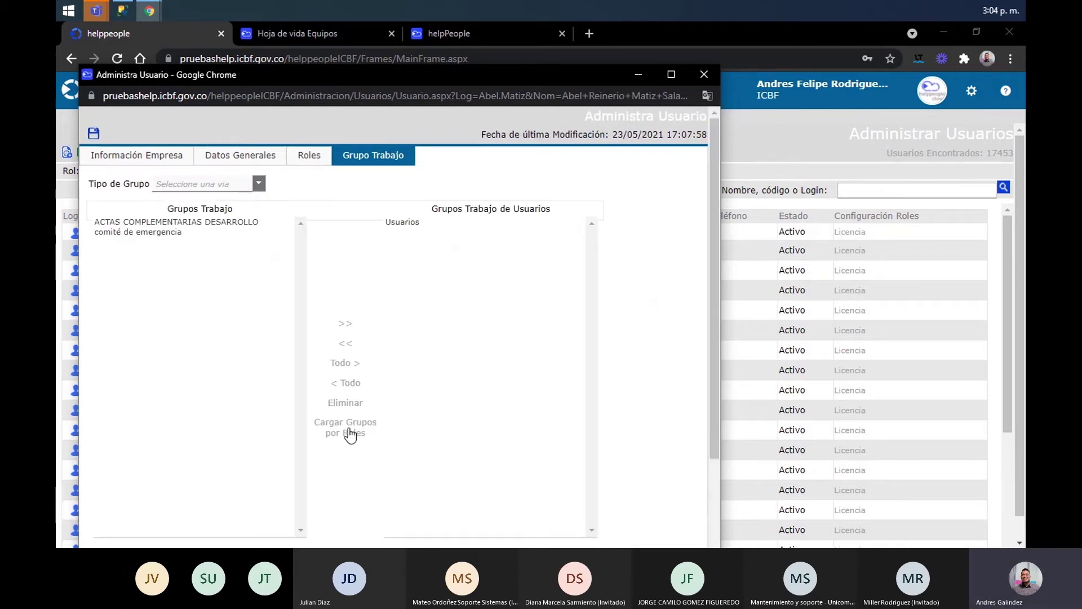
pyautogui.click(259, 183)
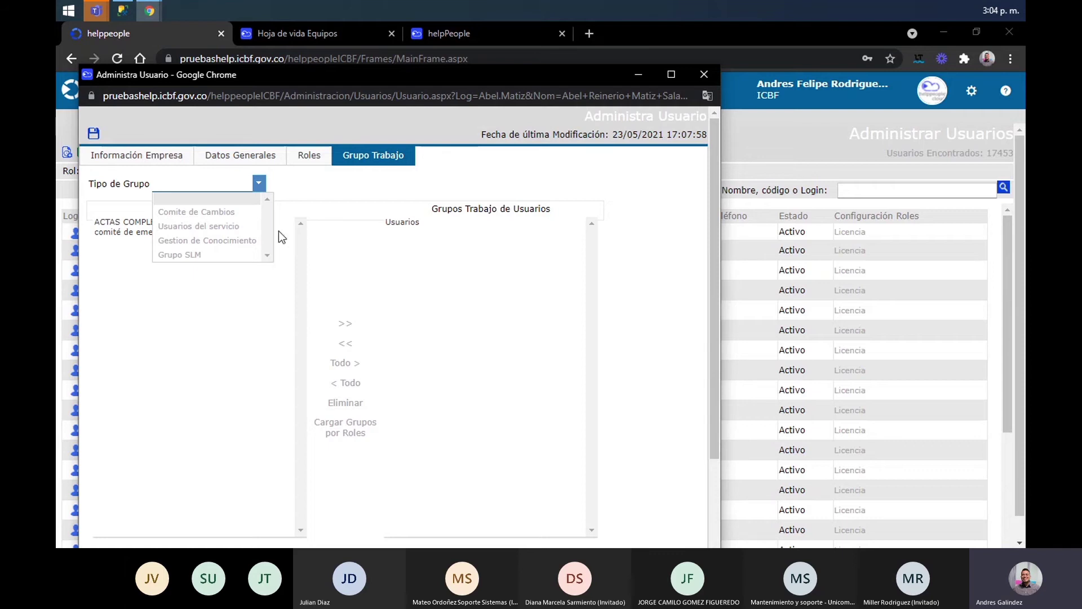
pyautogui.moveTo(330, 75); pyautogui.dragTo(428, 123)
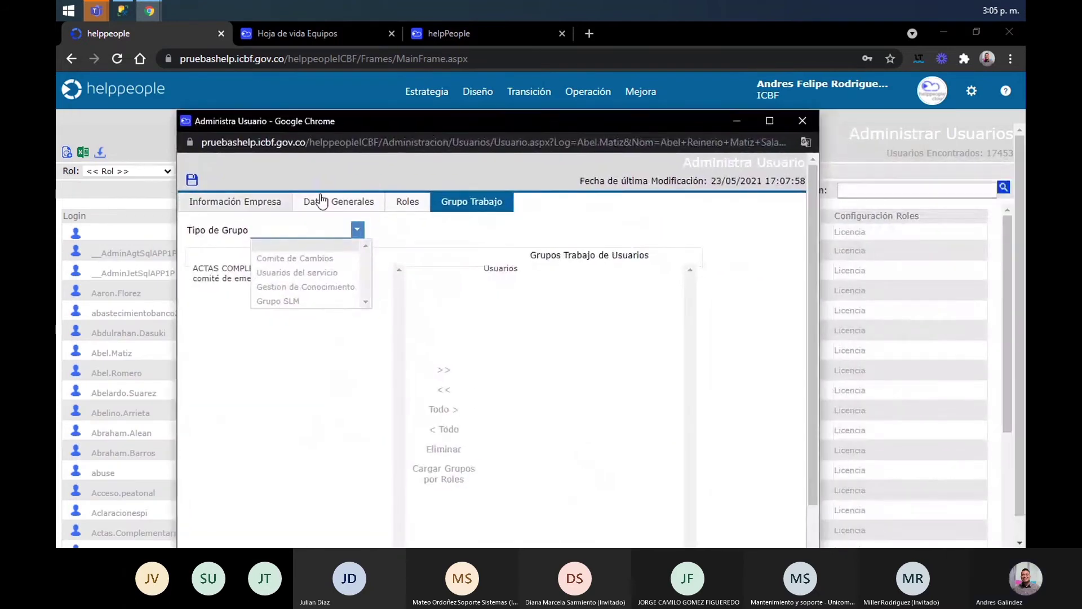
pyautogui.click(349, 203)
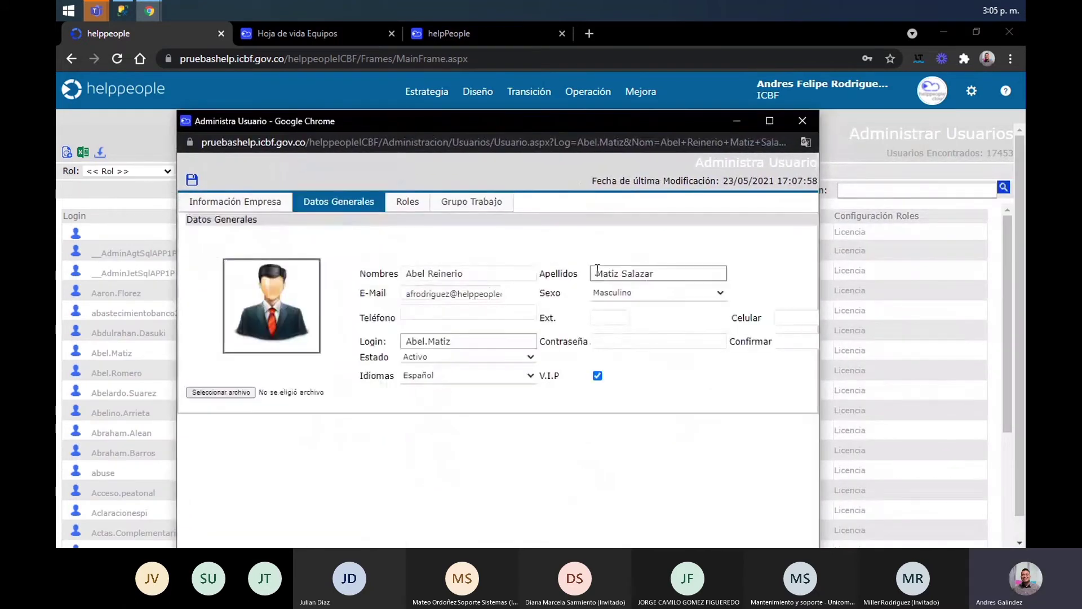
pyautogui.click(152, 349)
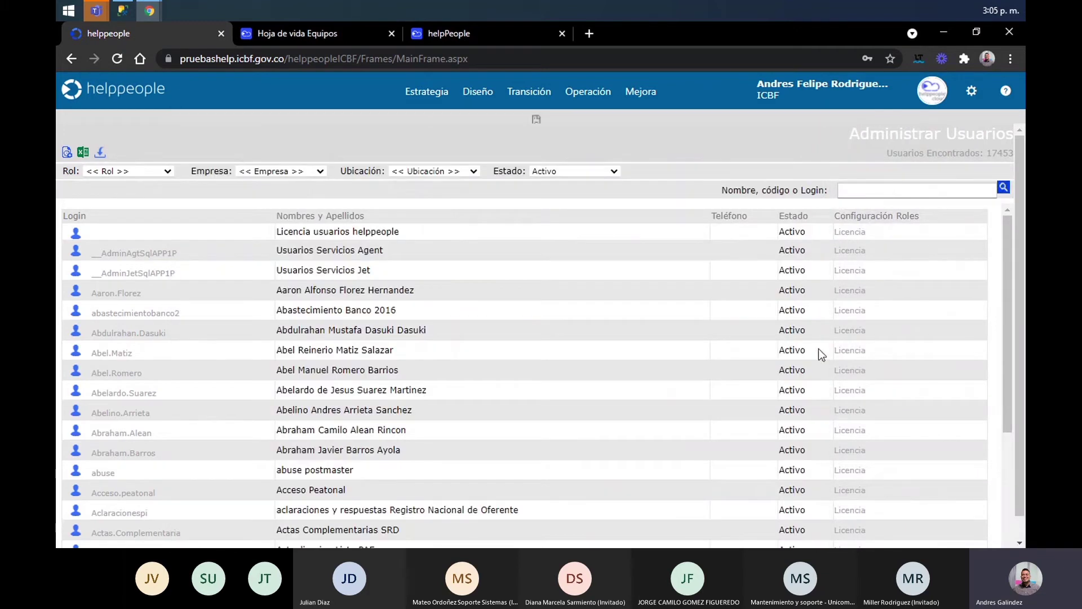
# Replace the Usuarios role with Agente de Mesa in the seventh listed user's licence configuration and save it
pyautogui.click(851, 352)
pyautogui.moveTo(304, 34); pyautogui.dragTo(663, 37)
pyautogui.click(717, 205)
pyautogui.click(717, 262)
pyautogui.click(439, 95)
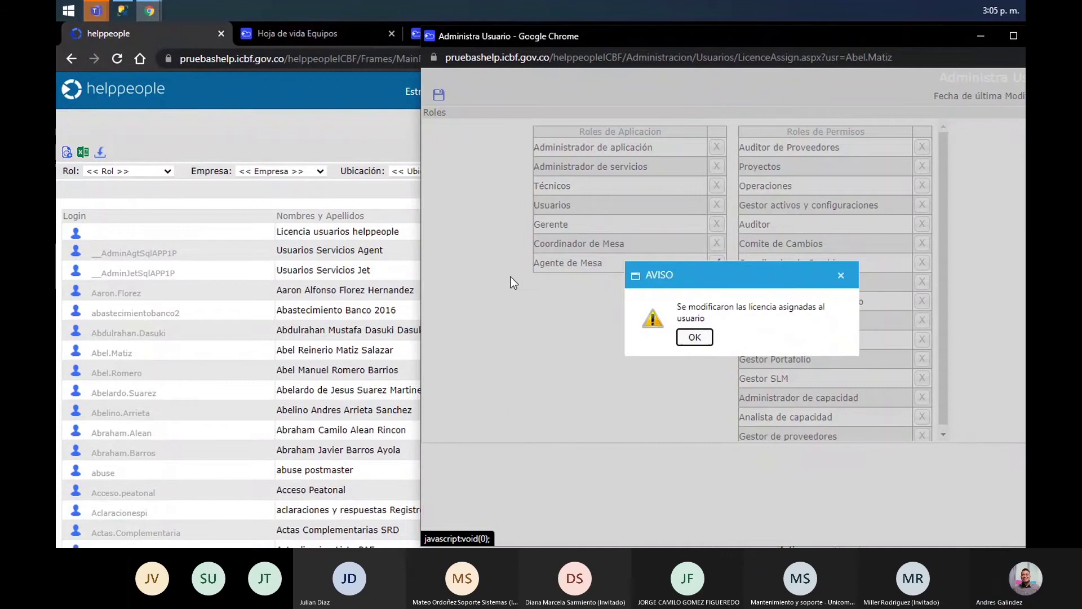
# Close the user record left open in the background, dismiss the licence notice and return to the user list
pyautogui.click(150, 10)
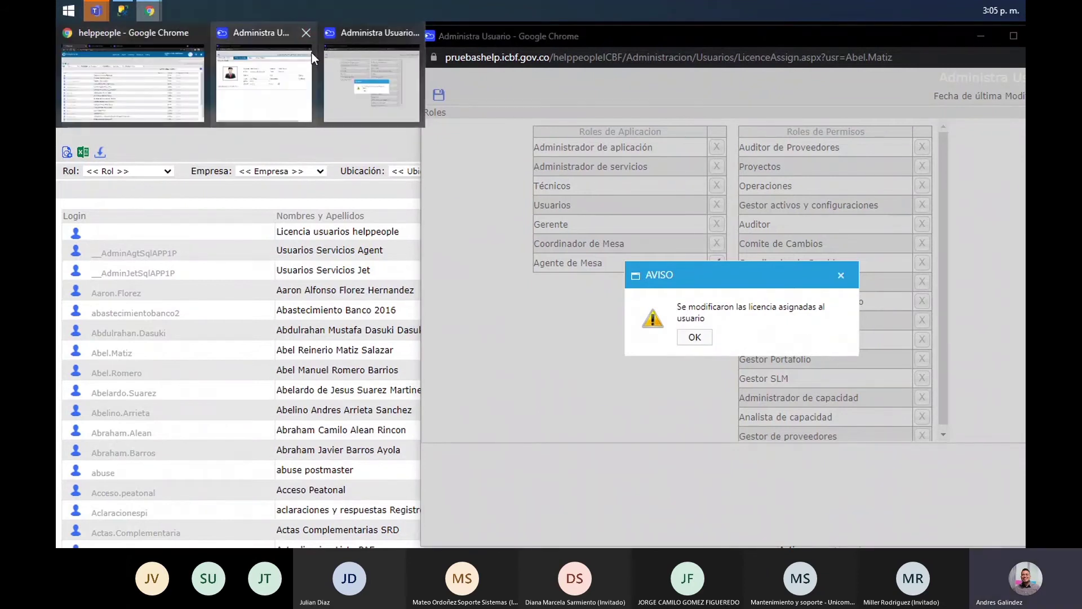
pyautogui.click(306, 34)
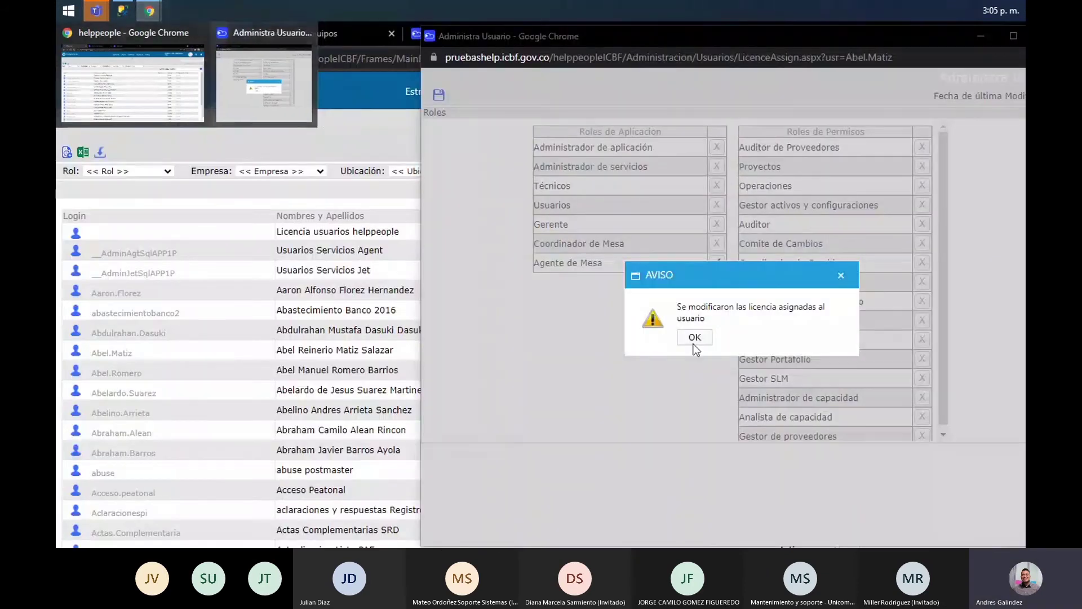
pyautogui.click(694, 336)
pyautogui.moveTo(616, 38); pyautogui.dragTo(597, 43)
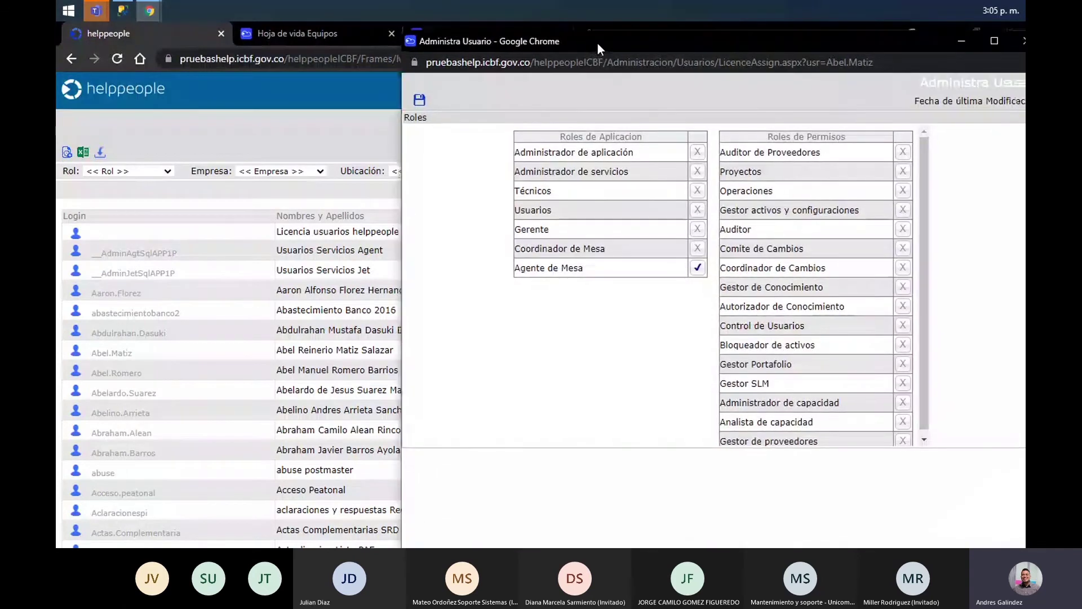
pyautogui.click(961, 52)
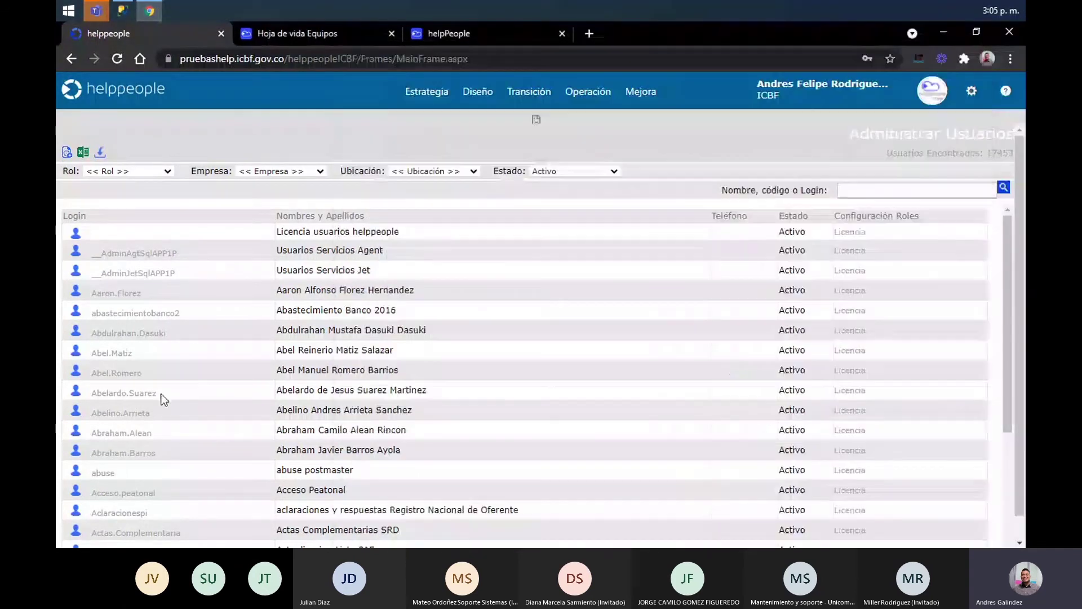
# Reopen the seventh listed user's record and show its Grupo Trabajo settings
pyautogui.click(115, 353)
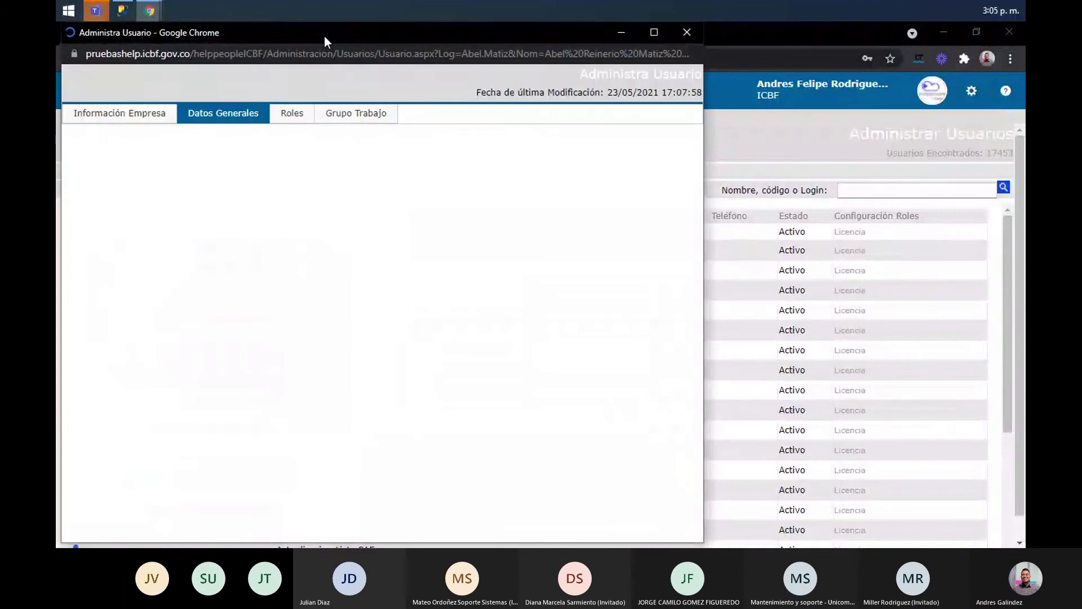
pyautogui.click(348, 114)
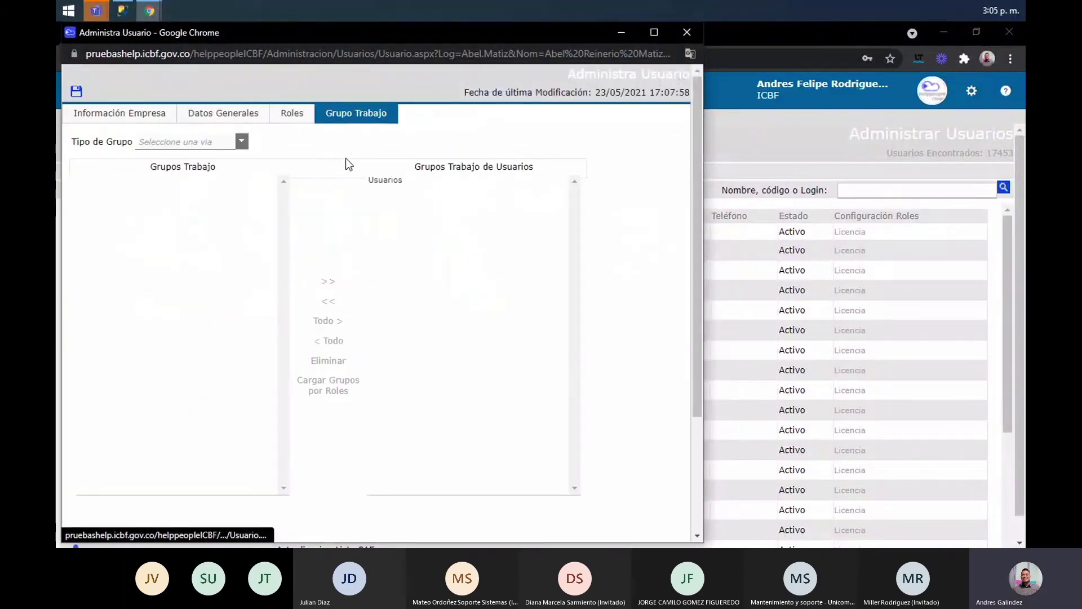
# Load the work groups available for the user's roles and examine the group list and the group type options
pyautogui.click(341, 389)
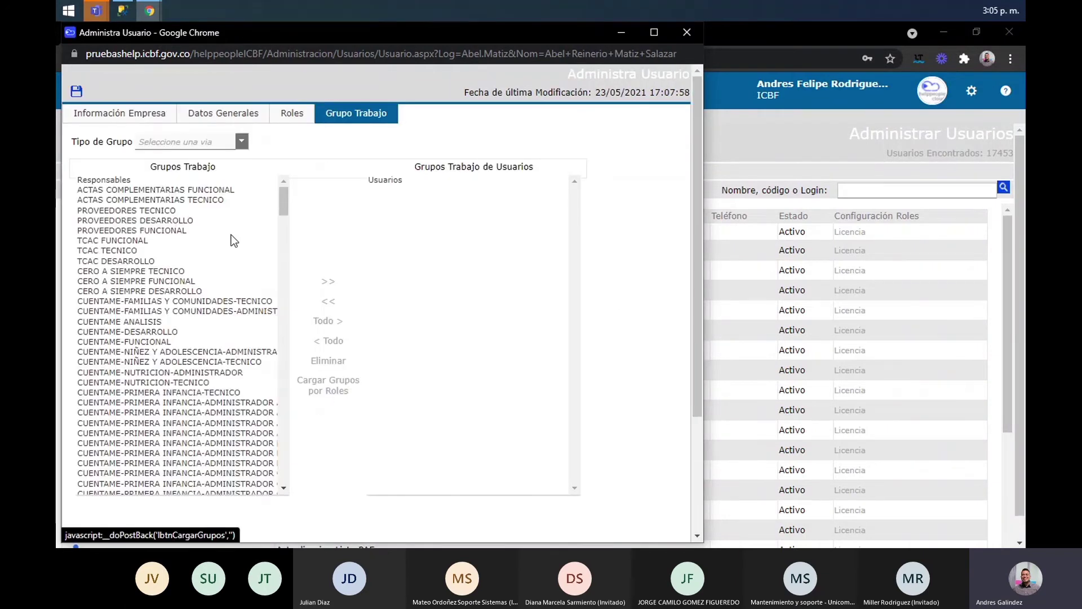
pyautogui.moveTo(287, 204); pyautogui.dragTo(287, 205)
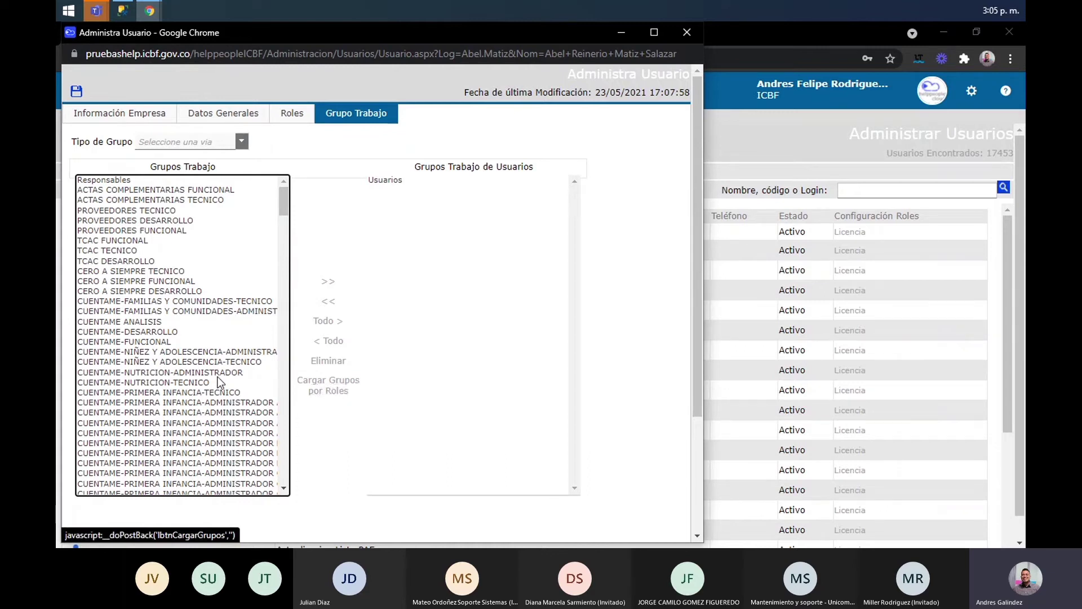
pyautogui.moveTo(199, 234); pyautogui.dragTo(200, 533)
pyautogui.moveTo(283, 253); pyautogui.dragTo(266, 190)
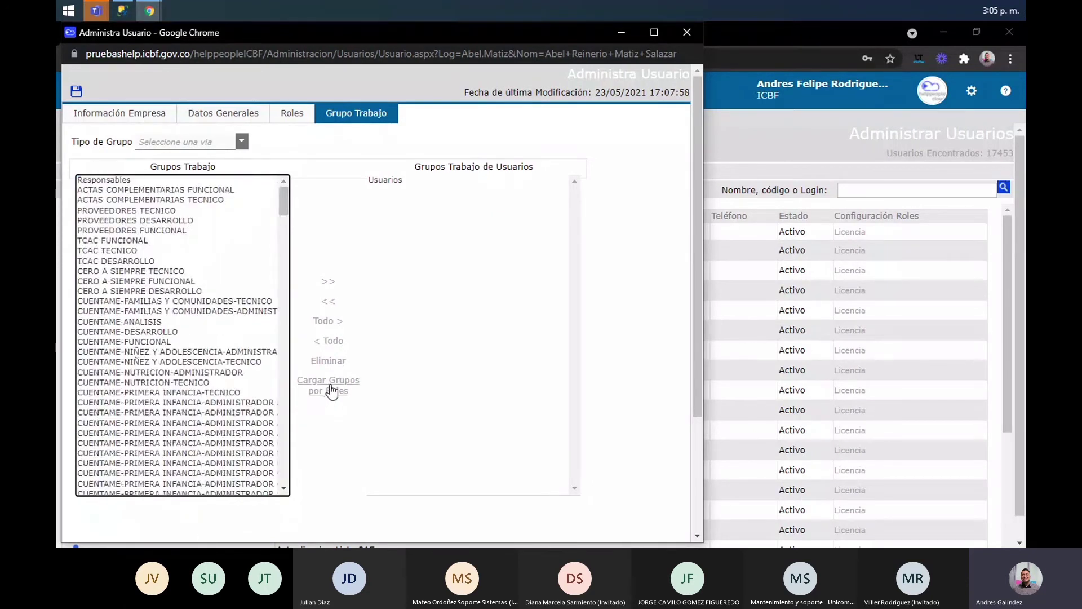
pyautogui.click(163, 281)
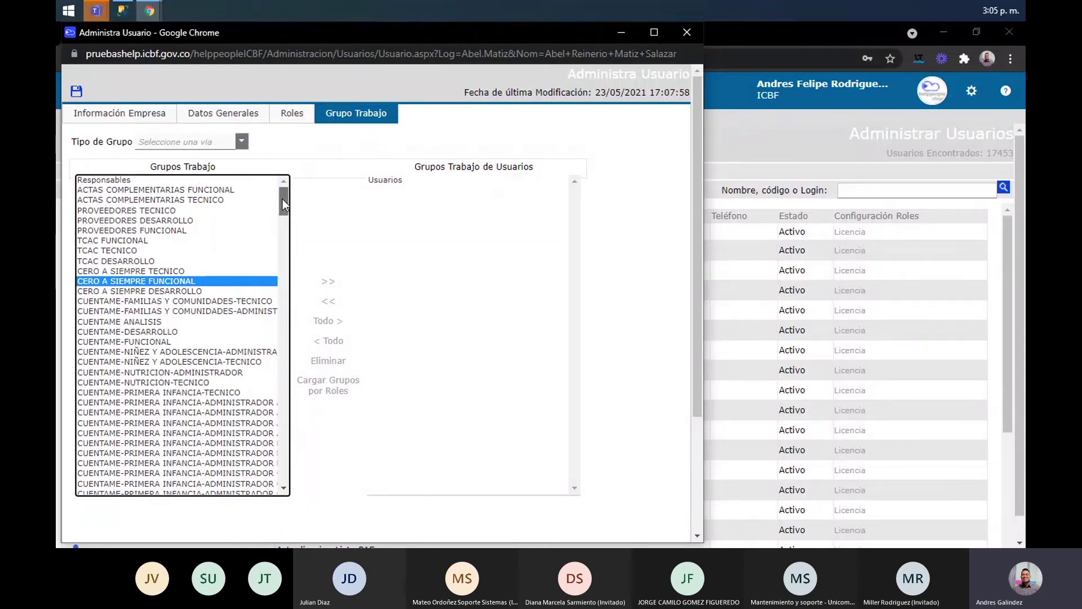
pyautogui.moveTo(282, 198); pyautogui.dragTo(283, 205)
pyautogui.scroll(3, 283, 204)
pyautogui.click(187, 142)
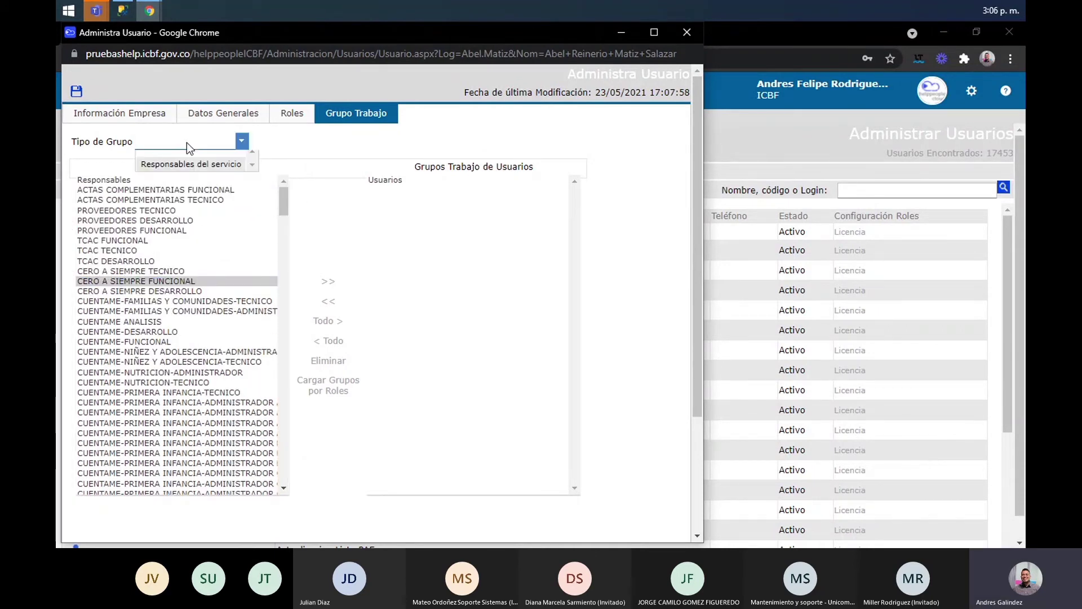
pyautogui.click(181, 170)
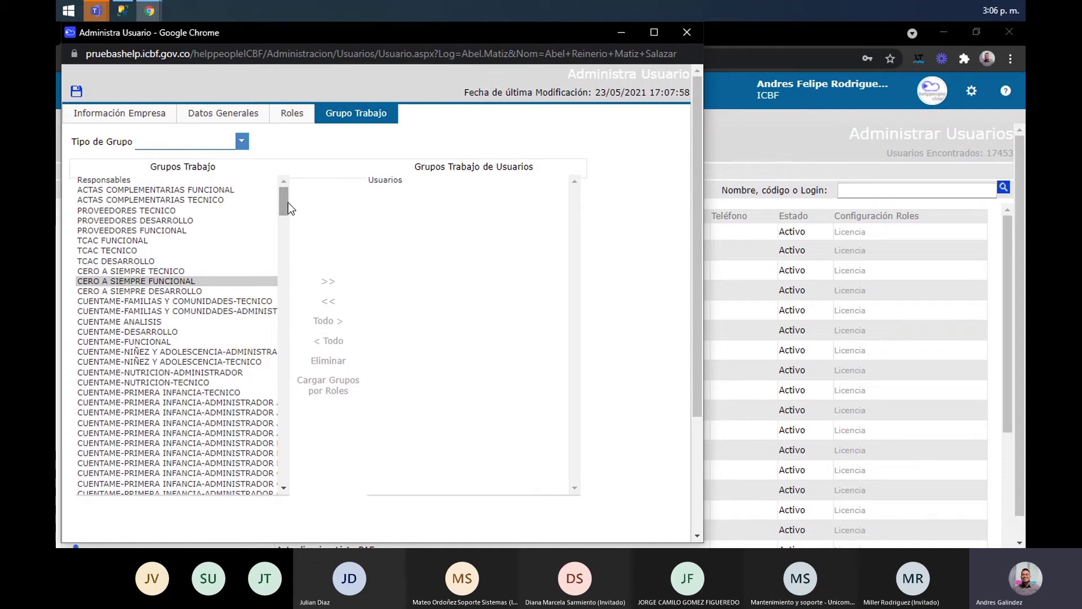
# Assign the CERO A SIEMPRE TECNICO work group to the user
pyautogui.moveTo(282, 201); pyautogui.dragTo(283, 231)
pyautogui.moveTo(148, 197); pyautogui.dragTo(160, 389)
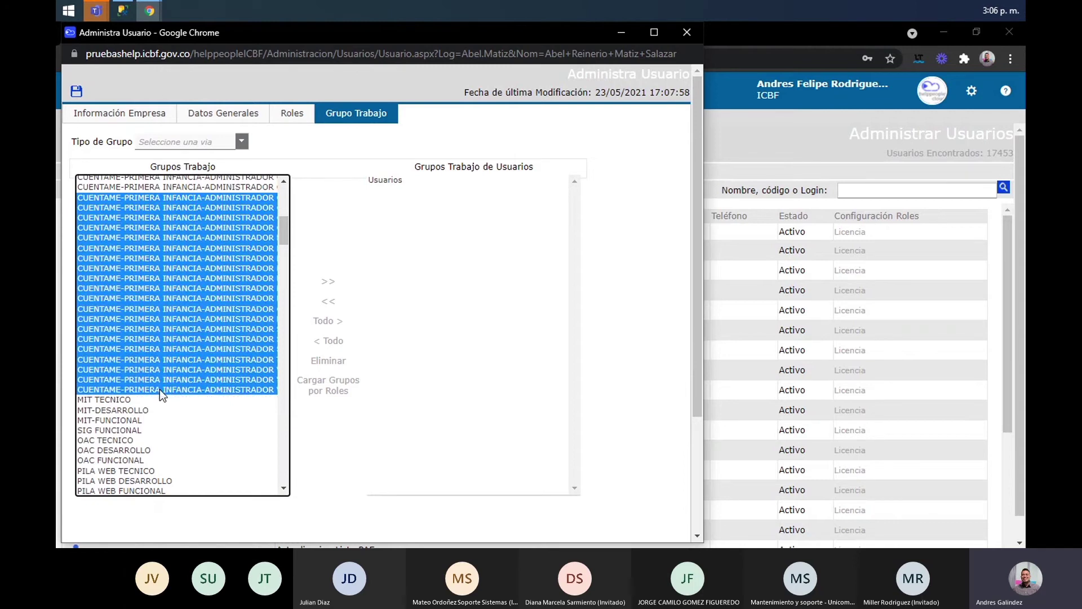
pyautogui.click(214, 408)
pyautogui.moveTo(287, 236); pyautogui.dragTo(274, 202)
pyautogui.click(182, 259)
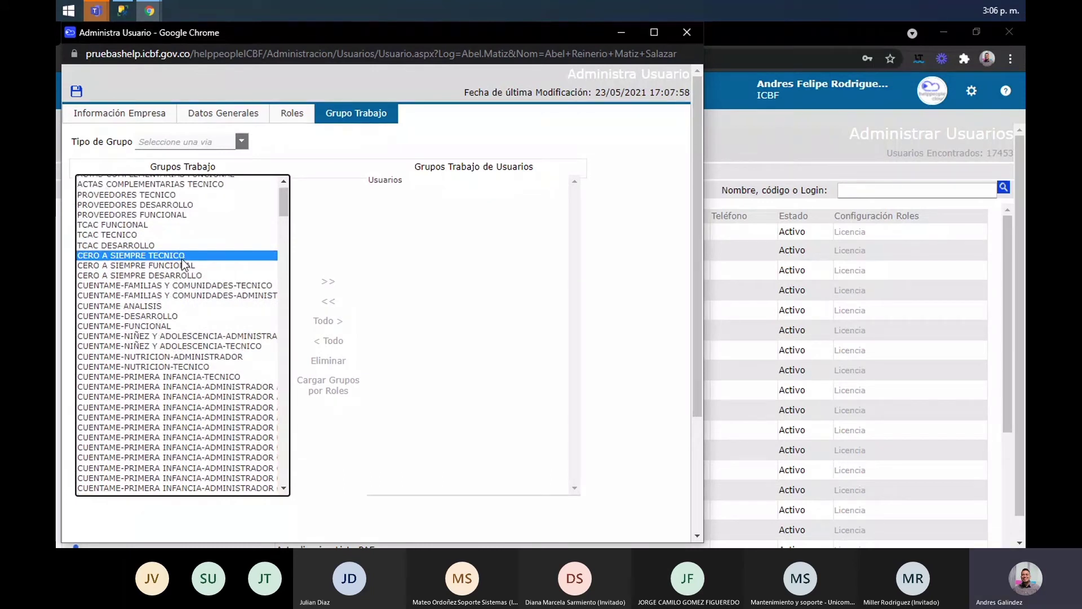
pyautogui.click(326, 283)
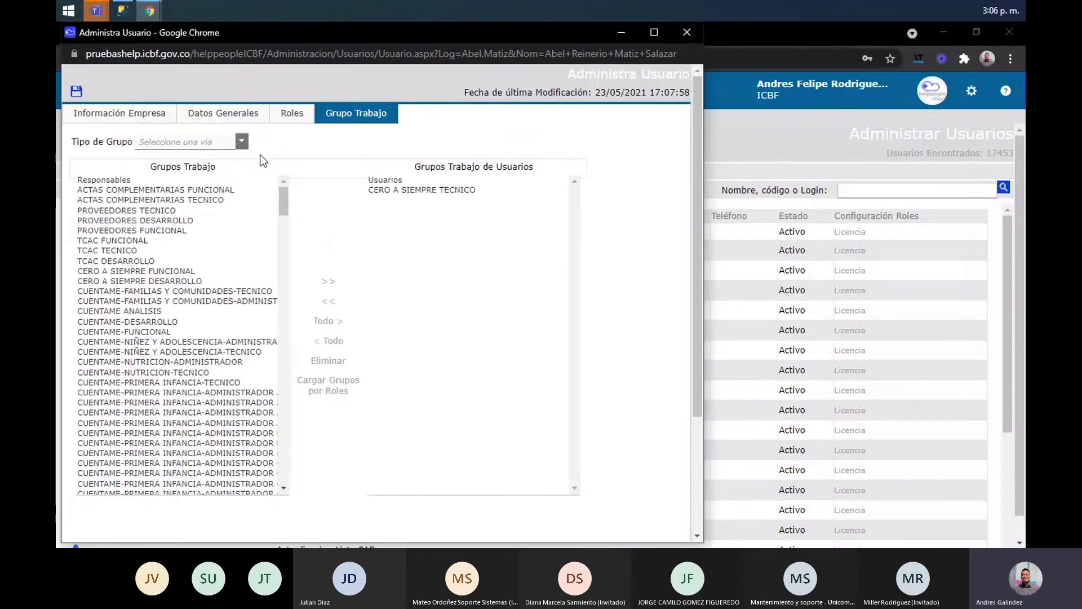
# Set the user's cost center (Centro Costos) to Defecto in the company information and save the user
pyautogui.click(280, 121)
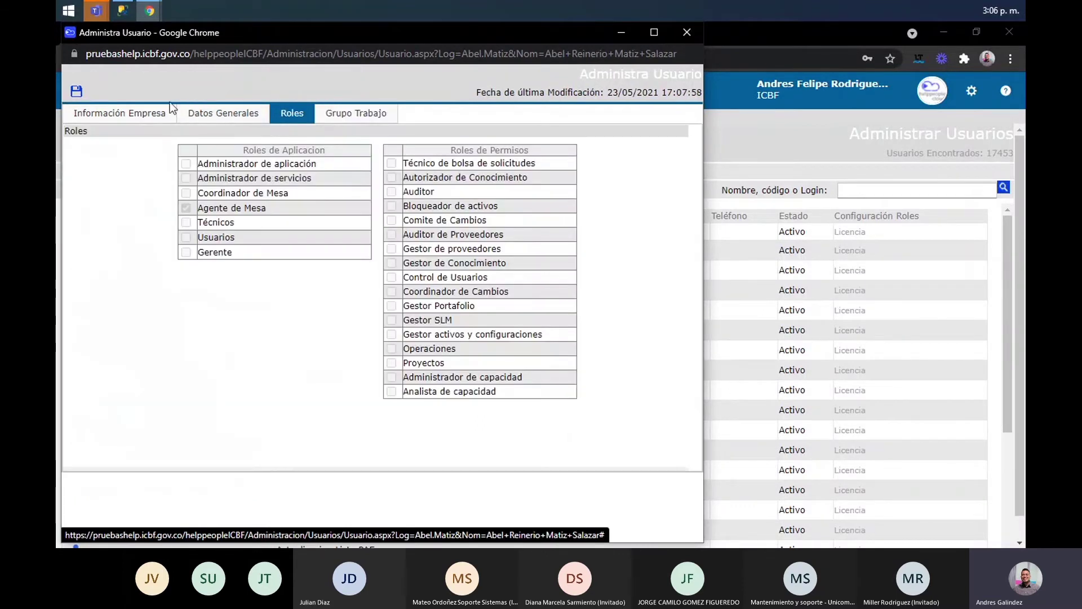
pyautogui.click(143, 120)
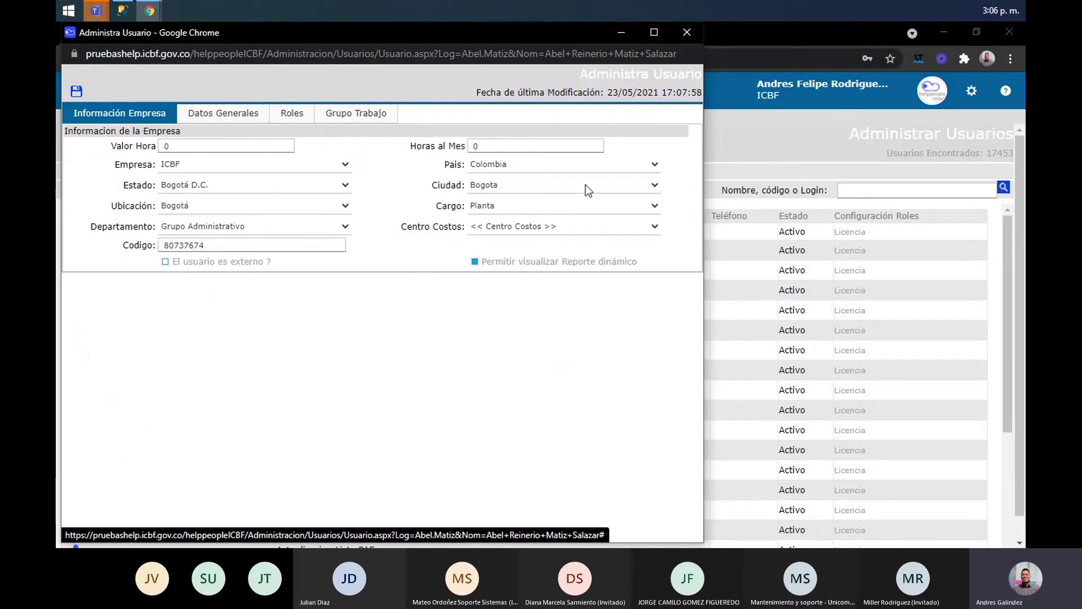
pyautogui.click(79, 94)
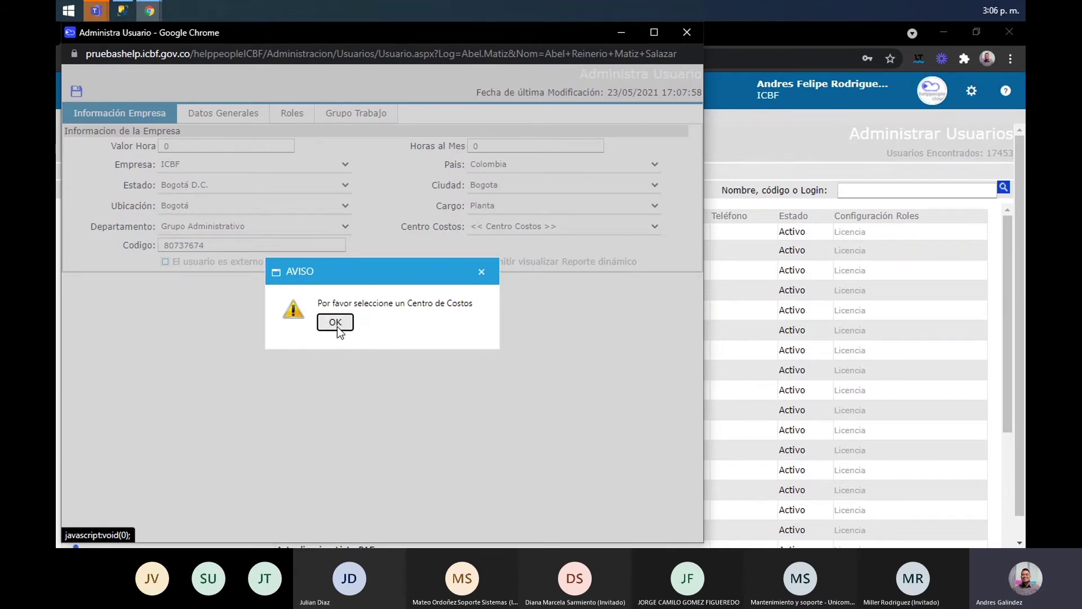
pyautogui.click(337, 324)
pyautogui.click(541, 226)
pyautogui.click(536, 251)
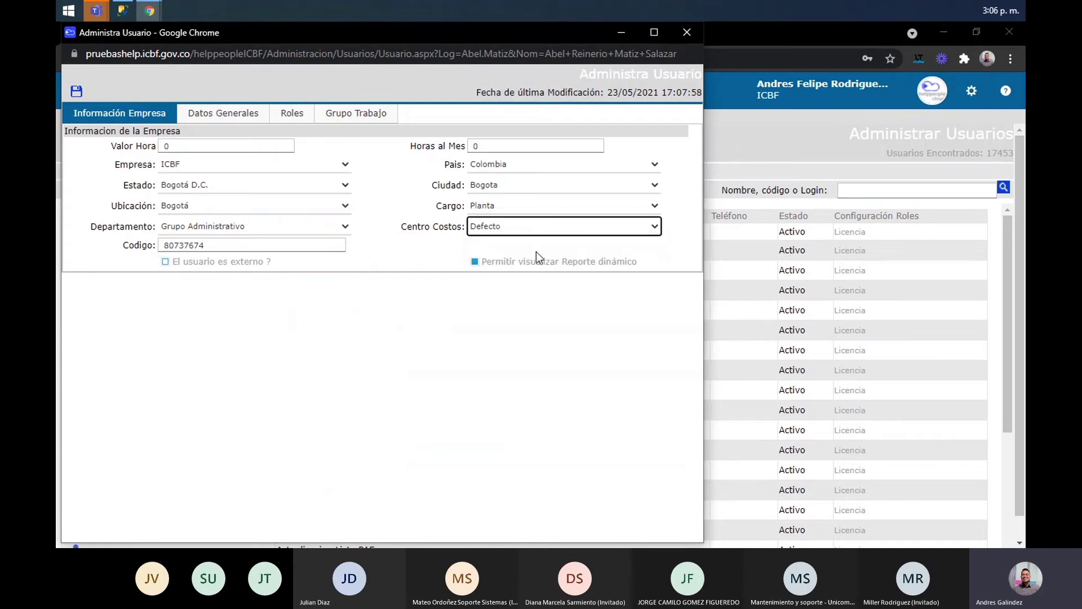
pyautogui.click(79, 93)
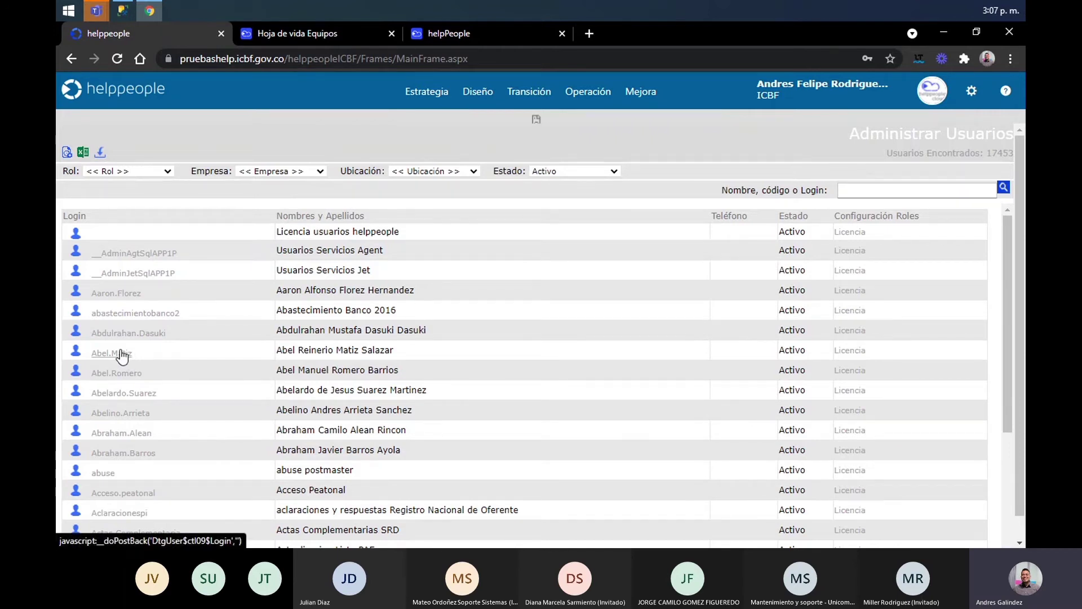
# Reopen the same user, replace the CERO A SIEMPRE TECNICO work group with Responsables, and save
pyautogui.click(122, 355)
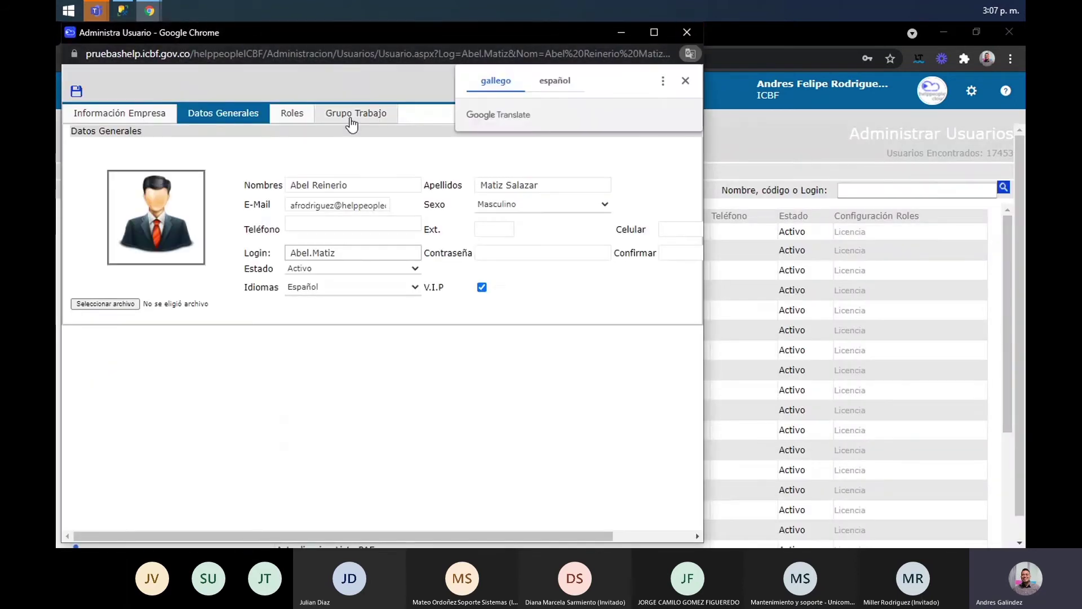
pyautogui.click(351, 121)
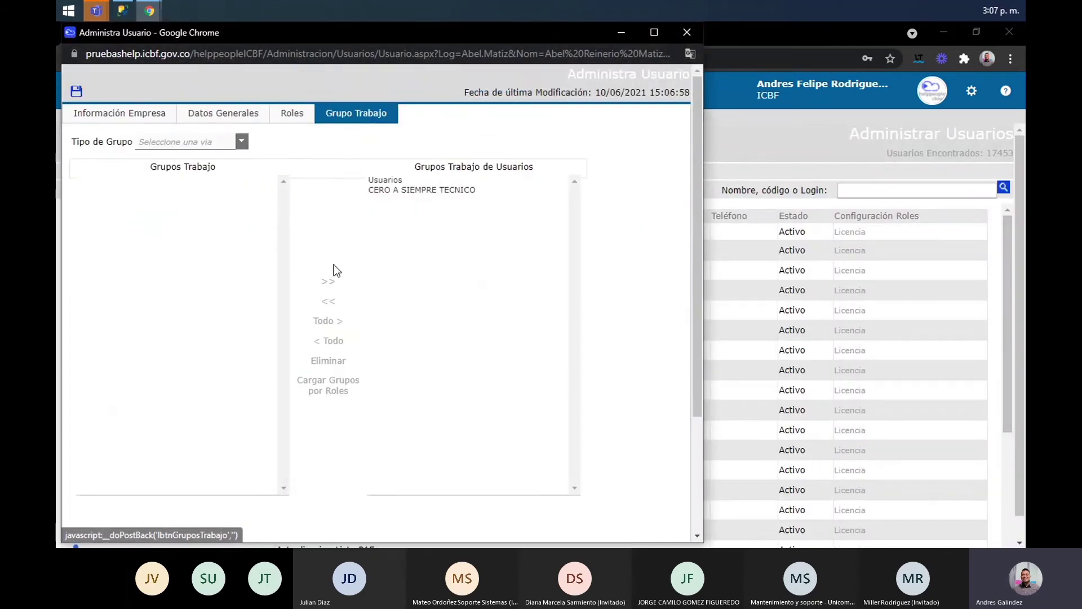
pyautogui.click(338, 396)
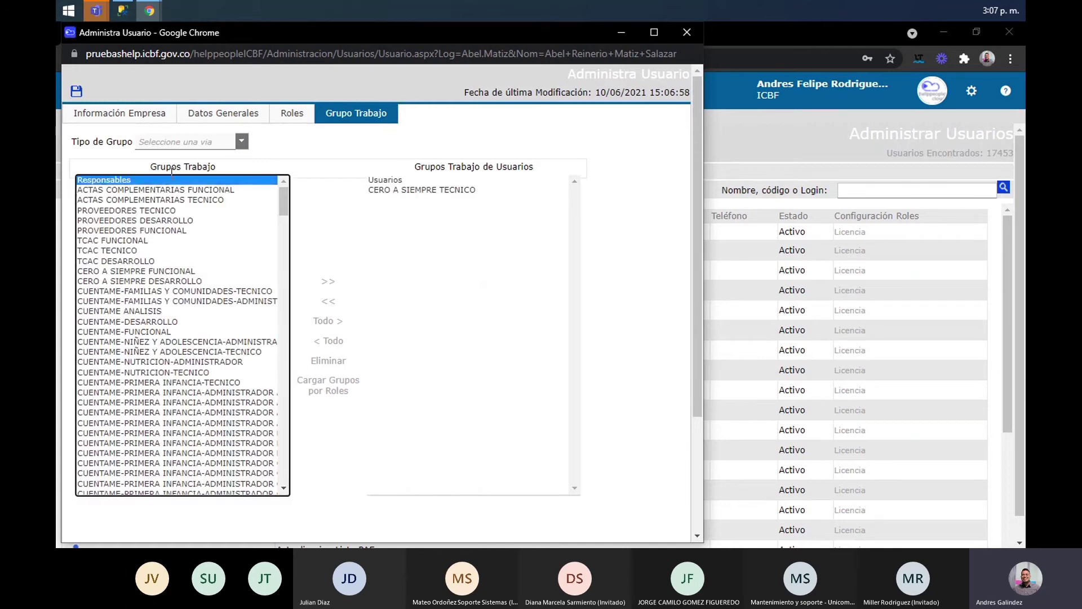
pyautogui.click(329, 283)
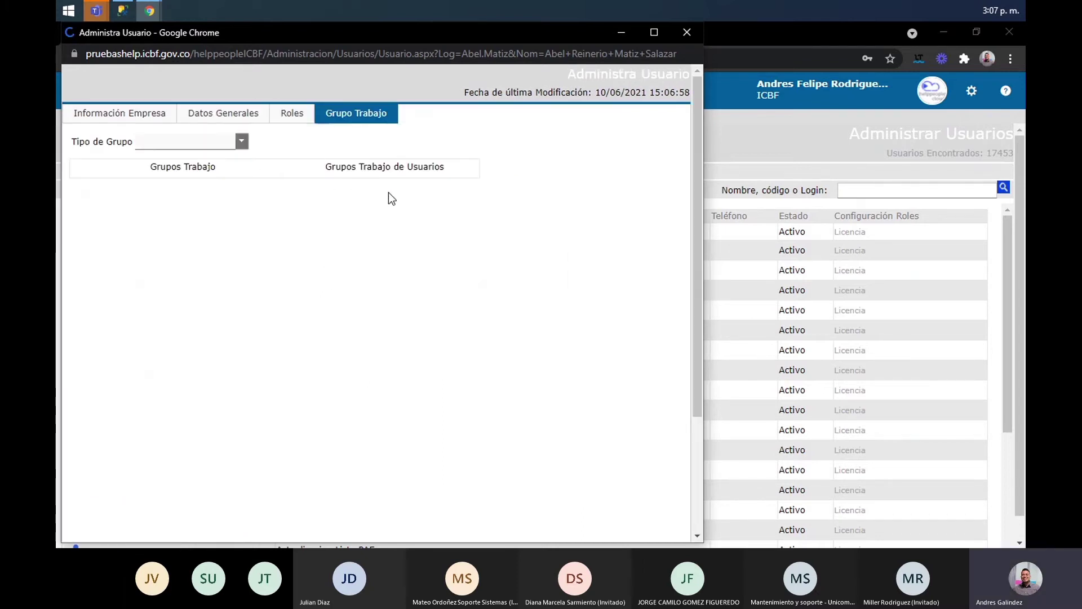
pyautogui.click(427, 191)
pyautogui.click(334, 305)
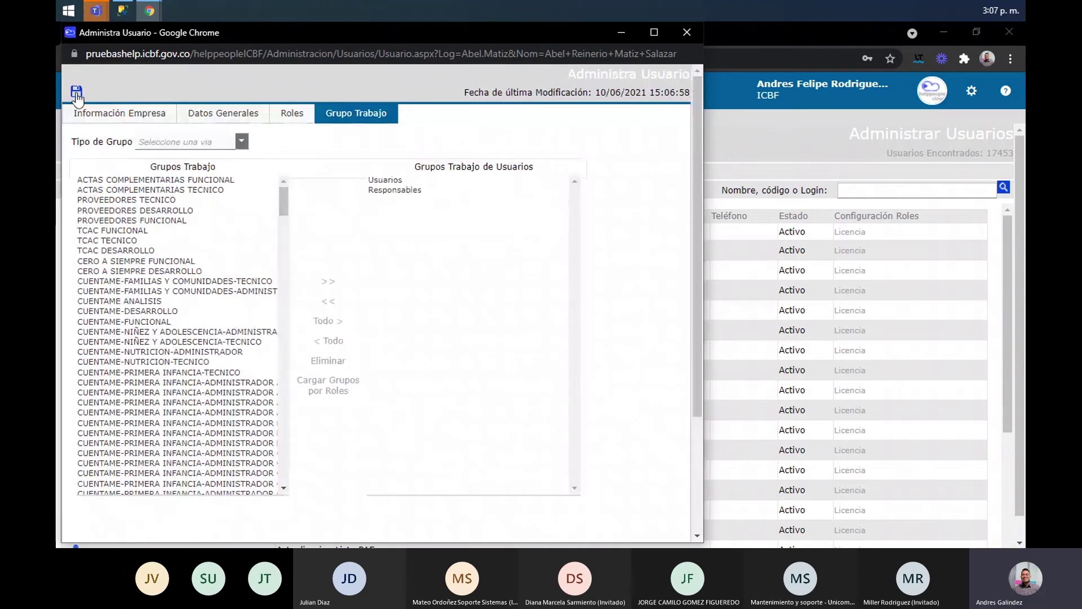
pyautogui.click(76, 94)
# Copy the edited user's login and sign in with it and the account password on the helppeople login page
pyautogui.doubleClick(97, 352)
pyautogui.hotkey('ctrl', 'c')
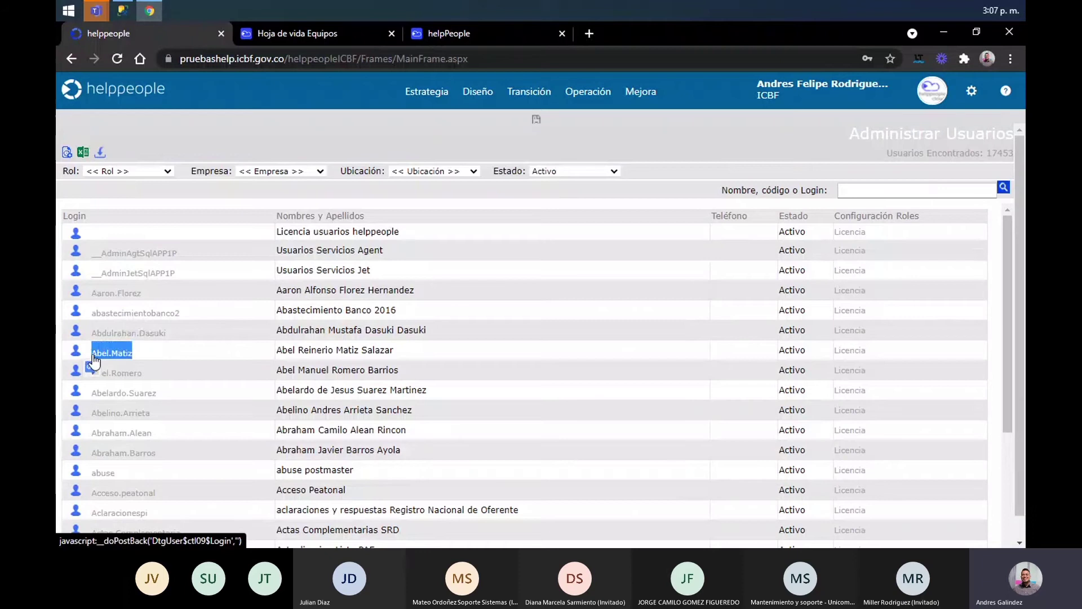
pyautogui.click(499, 35)
pyautogui.click(492, 302)
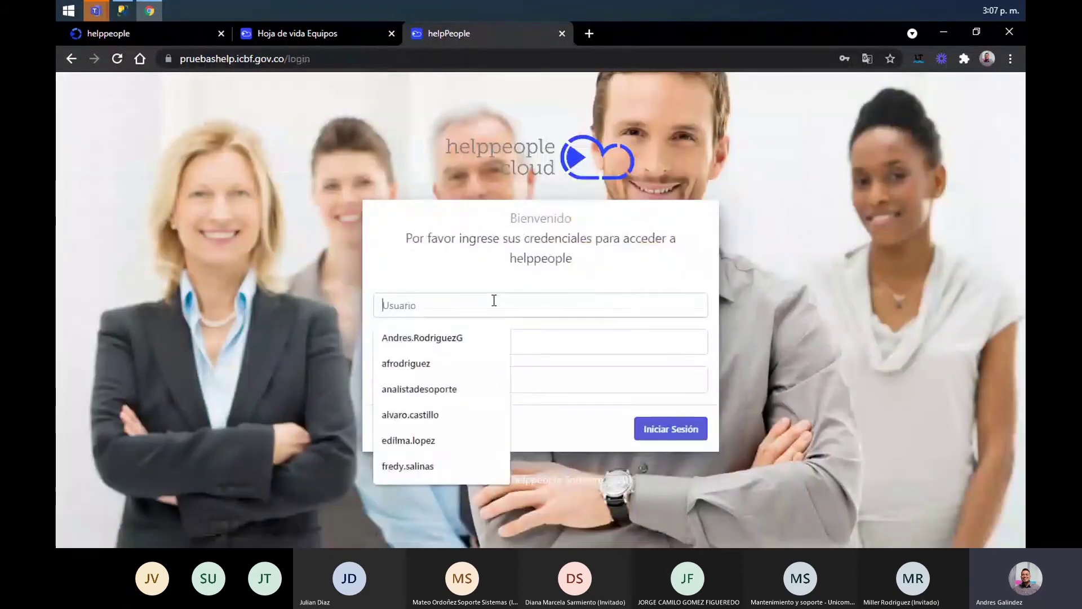
pyautogui.hotkey('ctrl', 'v')
pyautogui.press('Tab')
pyautogui.write('•')
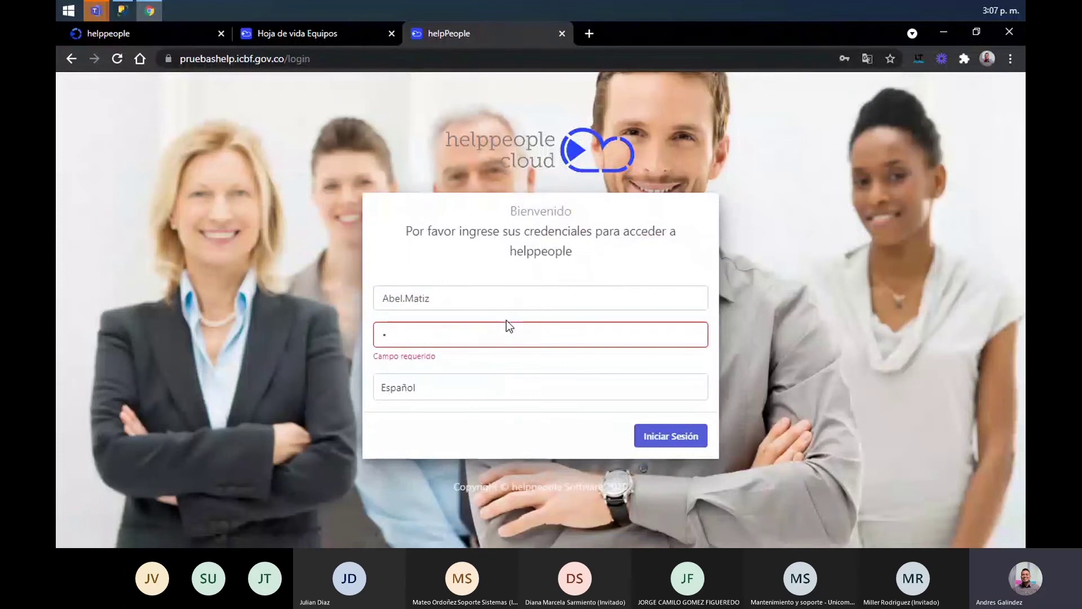
pyautogui.press('Return')
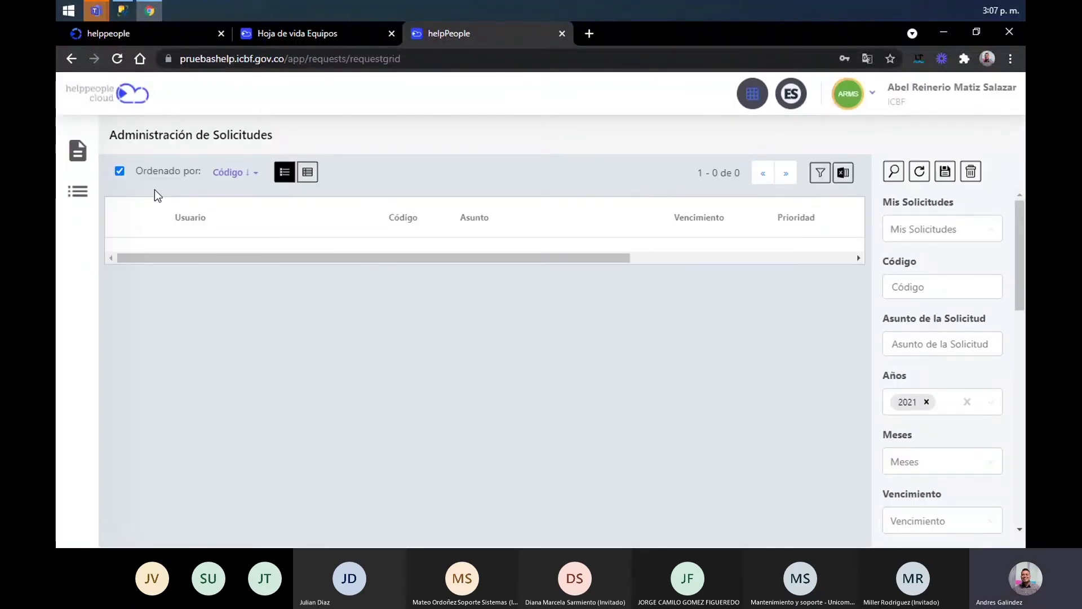
# Start a new request with area Desarrollo Aplicación and service WEB, and show its remaining classification fields
pyautogui.click(77, 151)
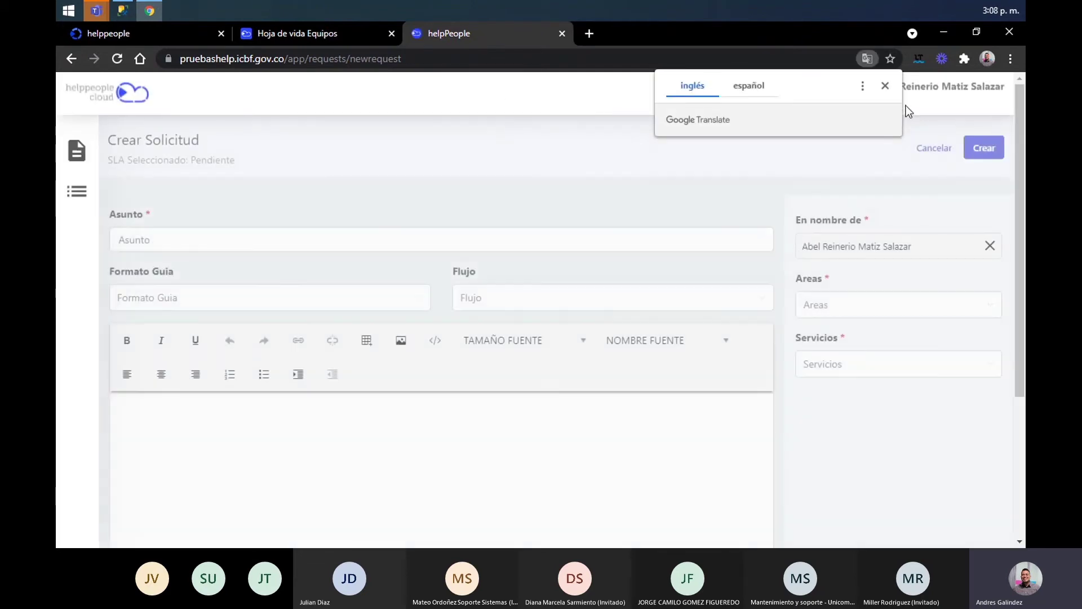
pyautogui.click(886, 87)
pyautogui.scroll(-1, 1024, 307)
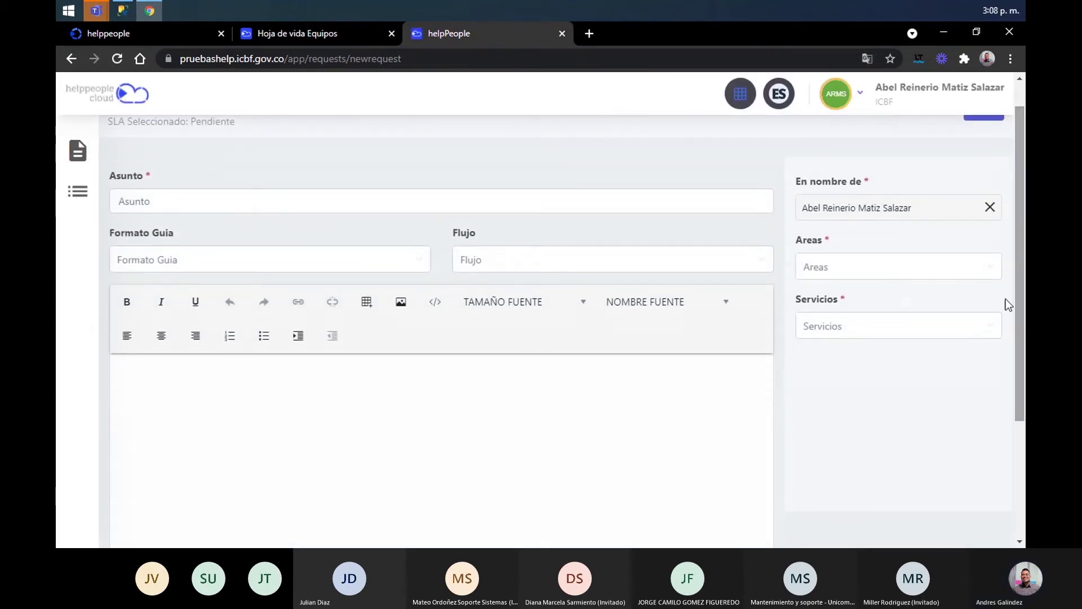
pyautogui.click(921, 277)
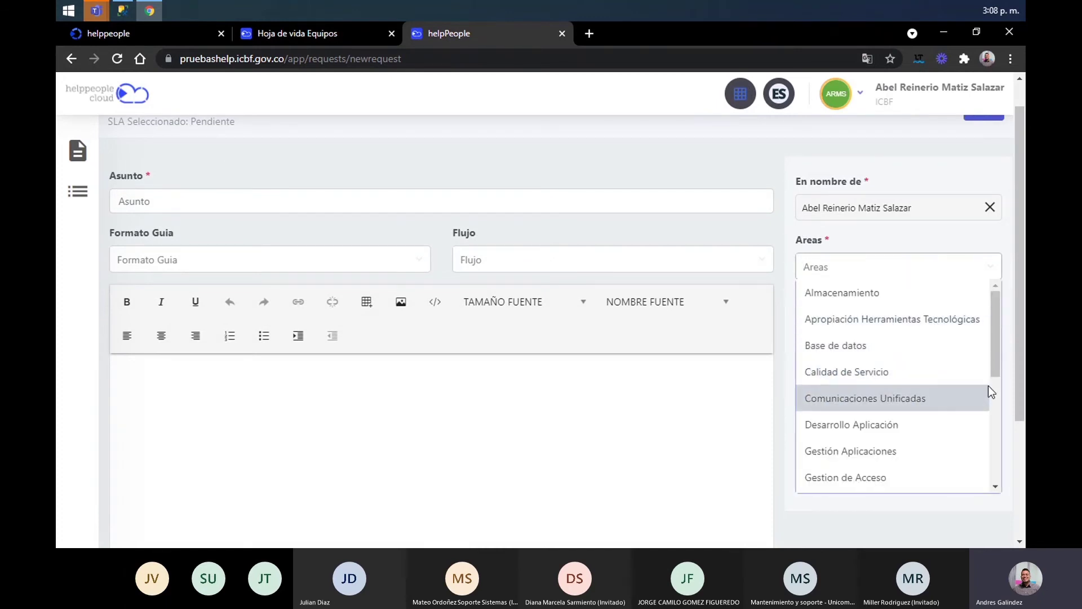
pyautogui.click(861, 434)
pyautogui.click(847, 326)
pyautogui.click(867, 351)
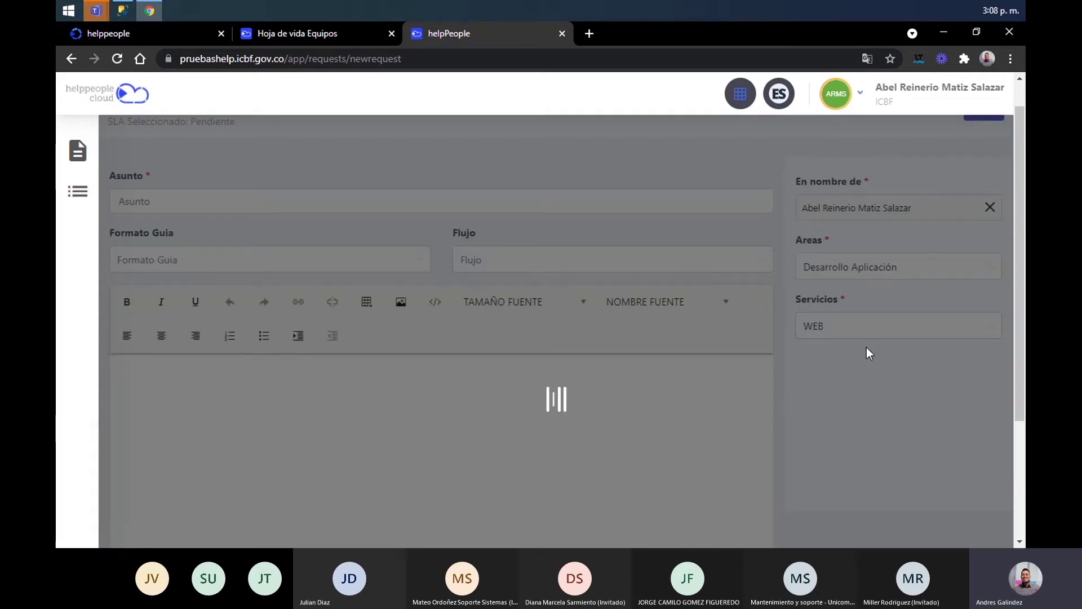
pyautogui.moveTo(1012, 337); pyautogui.dragTo(1014, 462)
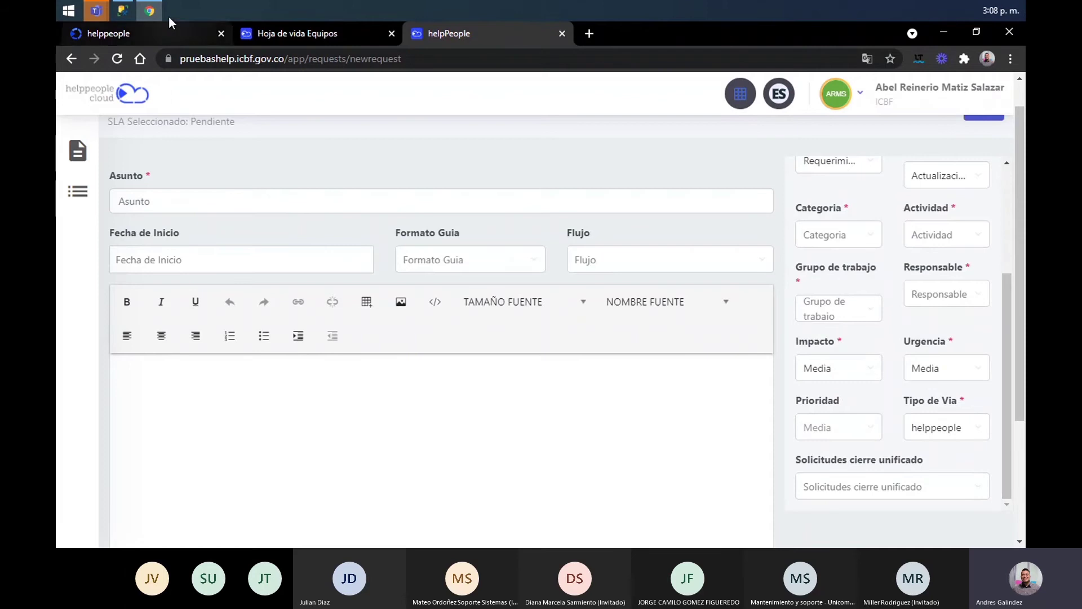
# Return to user administration and check the work groups and license roles of the user listed just below the edited one
pyautogui.click(178, 36)
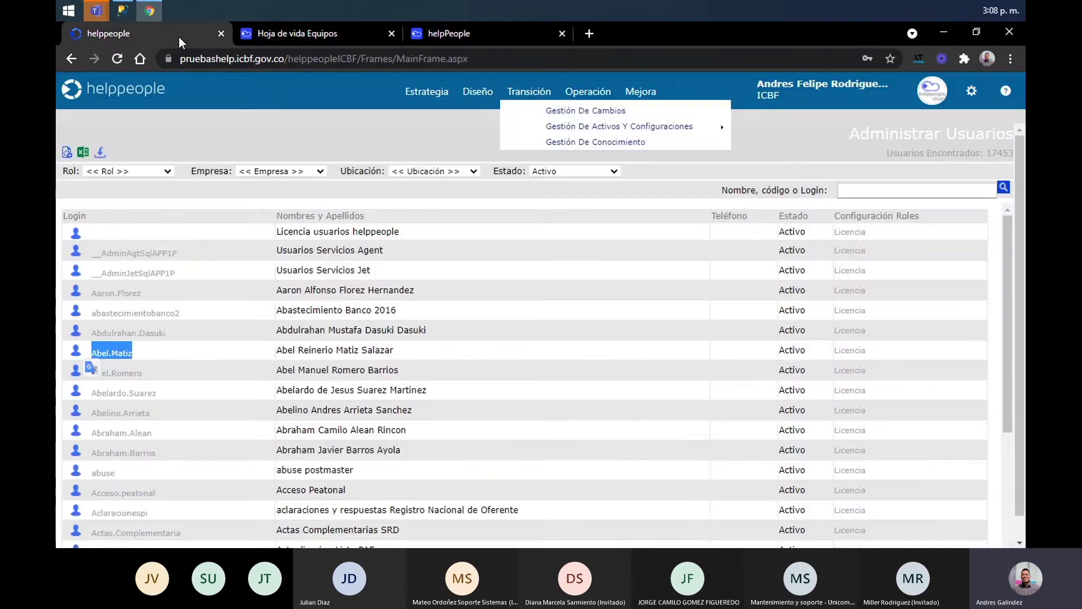
pyautogui.click(191, 355)
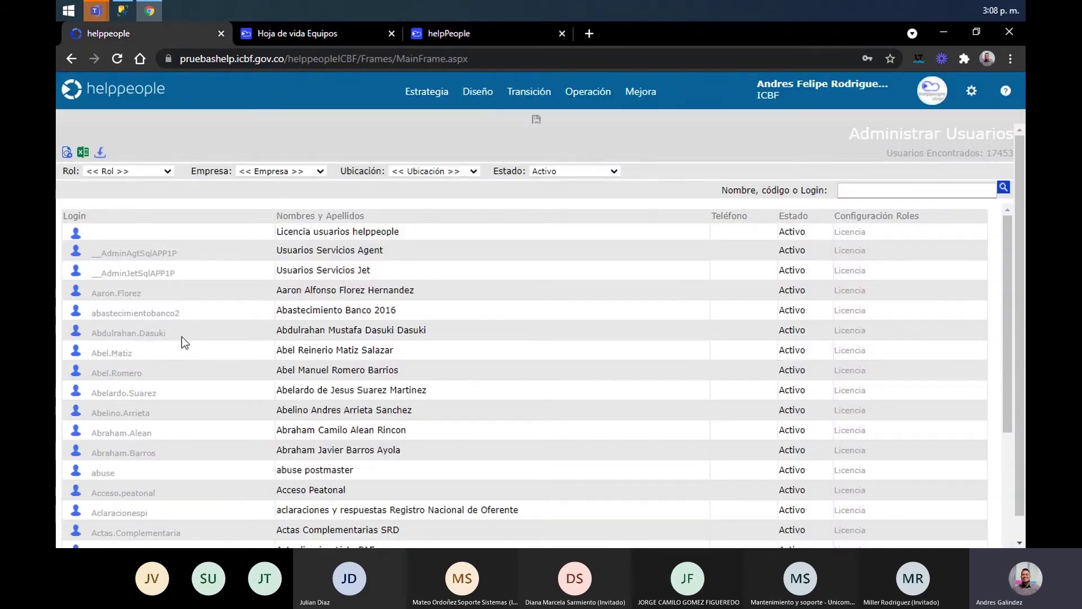
pyautogui.moveTo(182, 336); pyautogui.dragTo(92, 333)
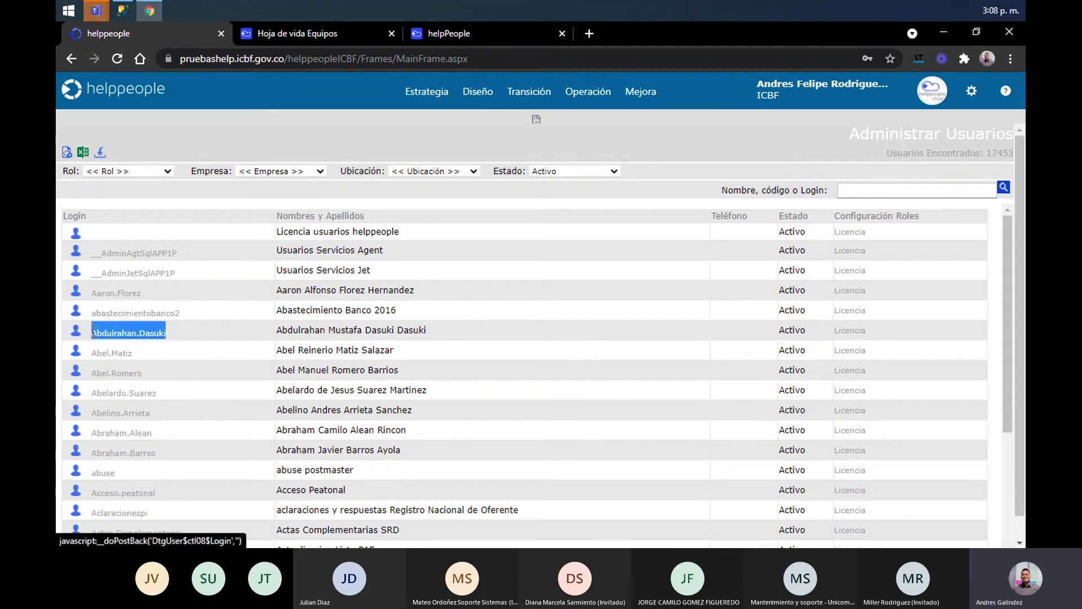
pyautogui.moveTo(162, 373); pyautogui.dragTo(97, 373)
pyautogui.click(128, 374)
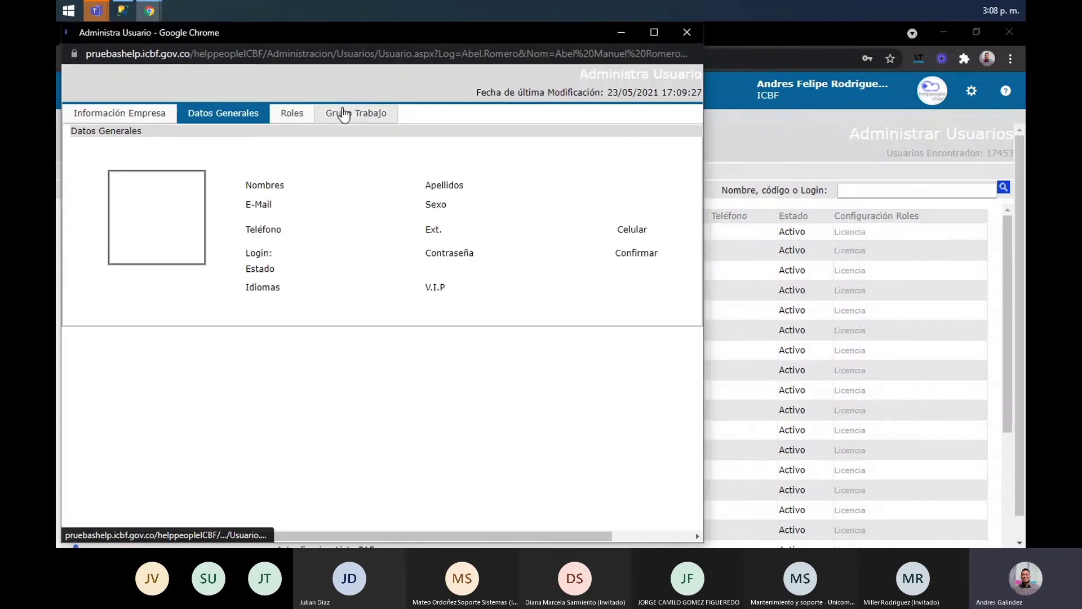
pyautogui.click(348, 115)
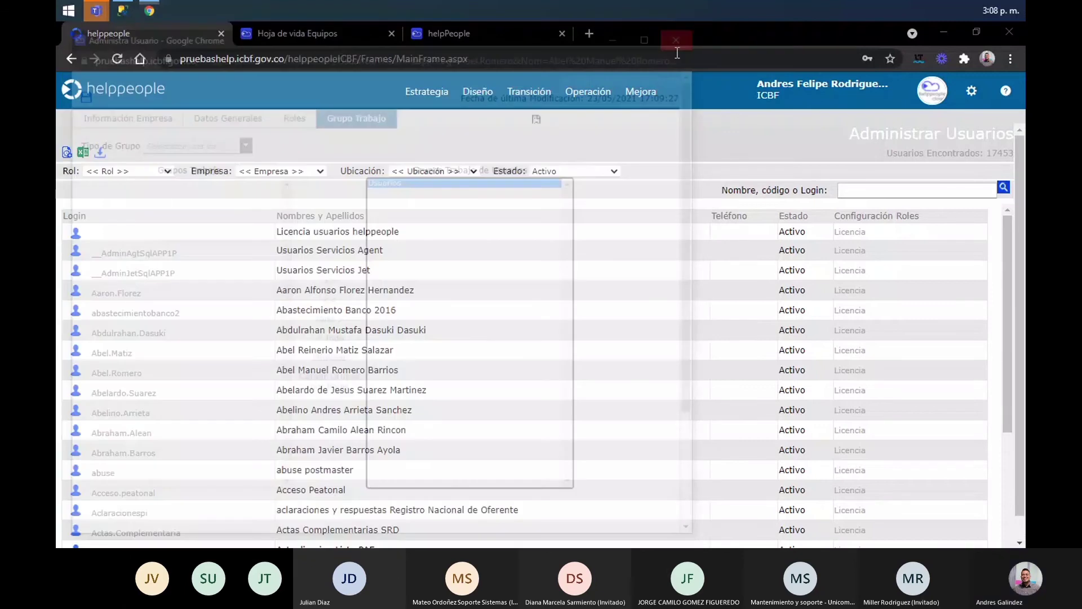
pyautogui.click(852, 371)
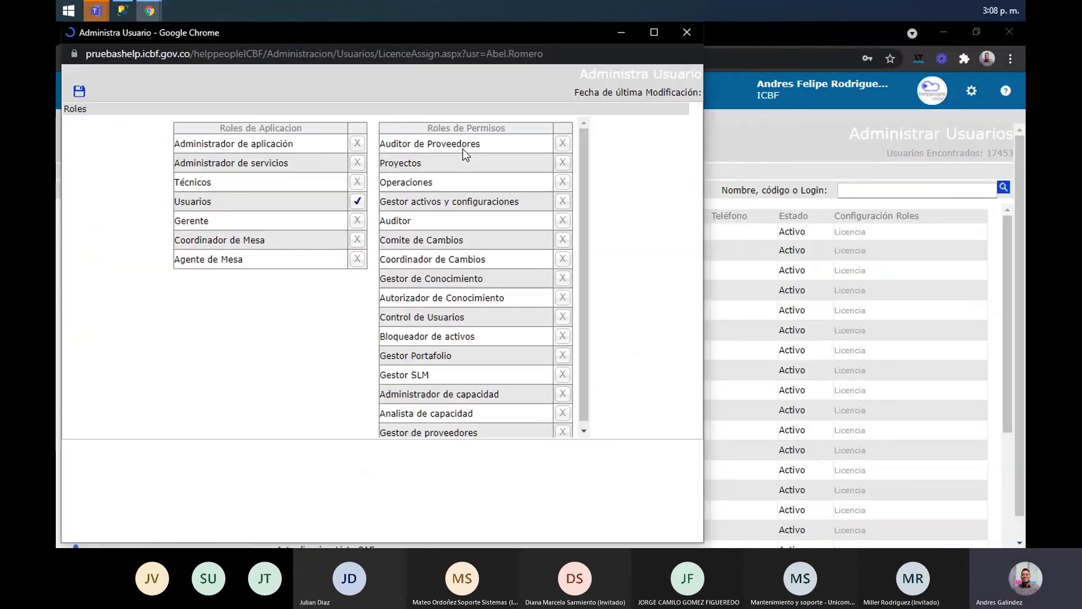
pyautogui.moveTo(212, 201); pyautogui.dragTo(185, 201)
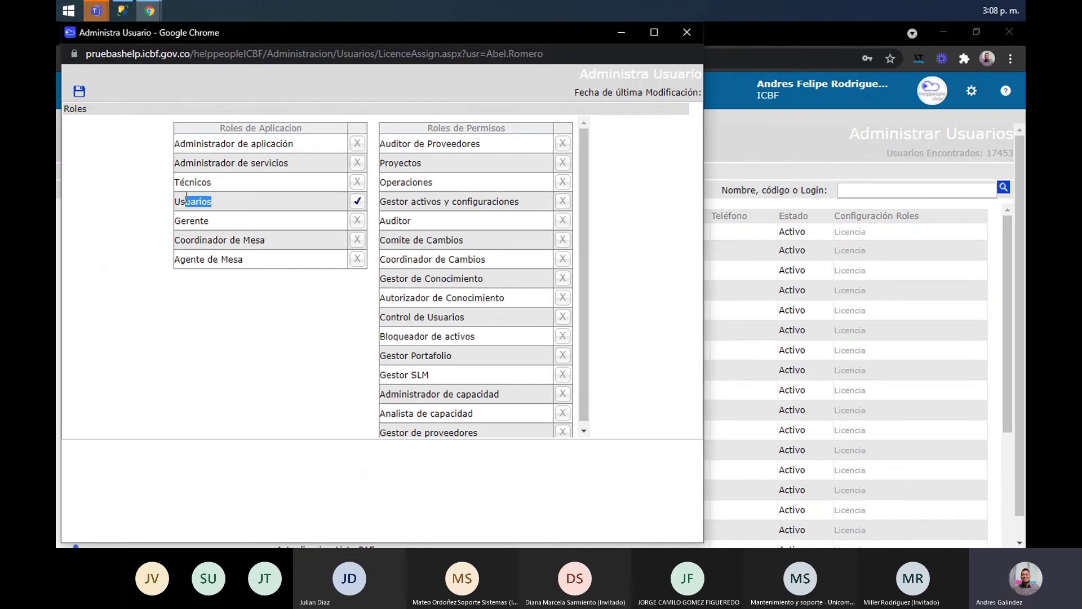
# Copy the reviewed user's login, sign out of the current helppeople session, and sign in with that login and the account password
pyautogui.click(694, 29)
pyautogui.moveTo(143, 374); pyautogui.dragTo(91, 378)
pyautogui.hotkey('ctrl', 'c')
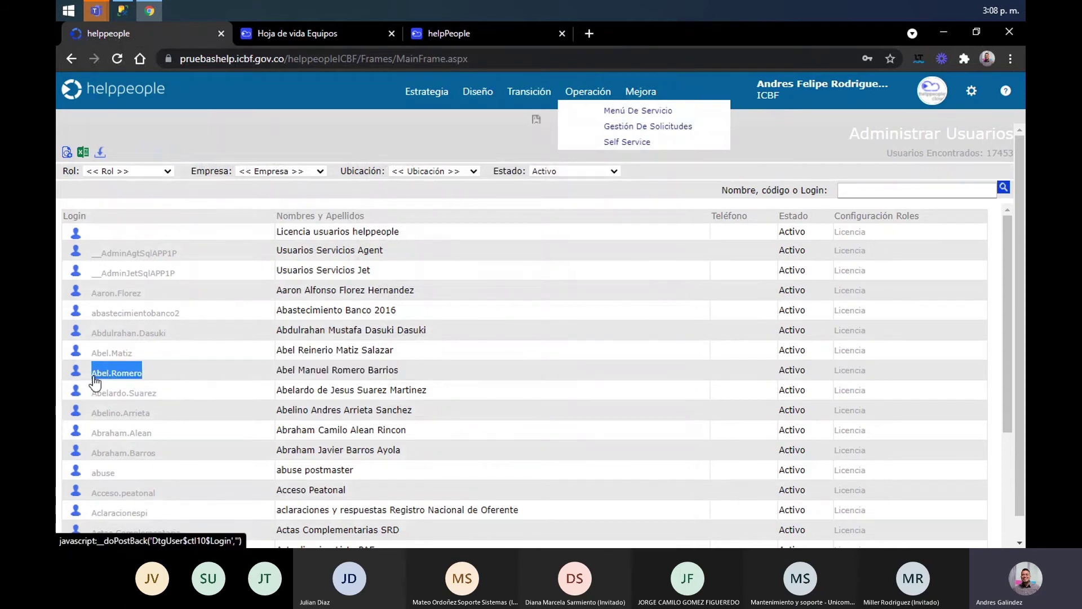
pyautogui.click(466, 41)
pyautogui.click(833, 93)
pyautogui.click(839, 144)
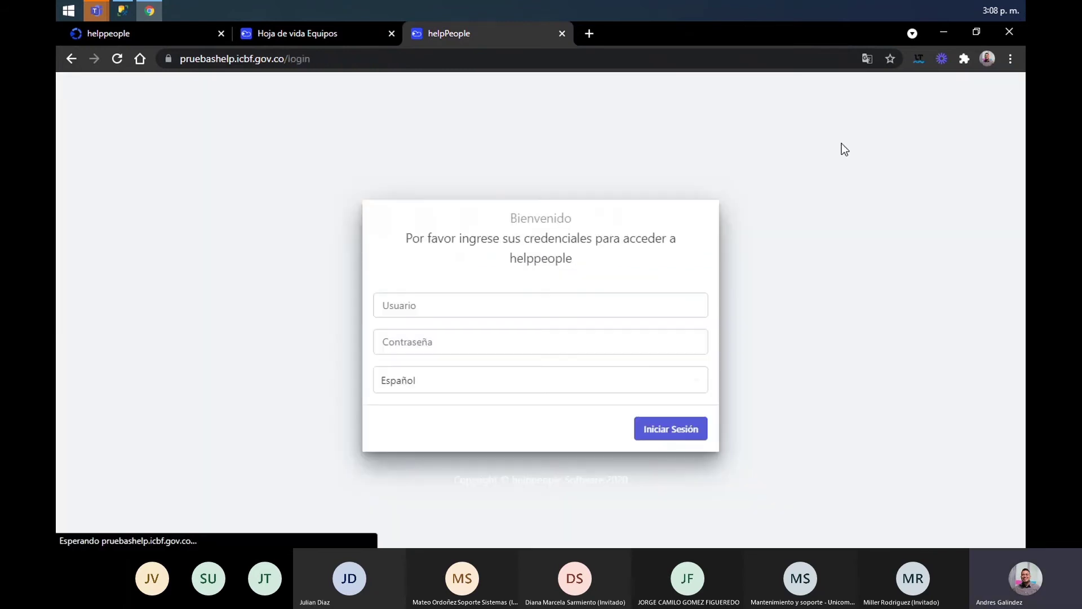
pyautogui.click(498, 302)
pyautogui.hotkey('ctrl', 'v')
pyautogui.click(498, 328)
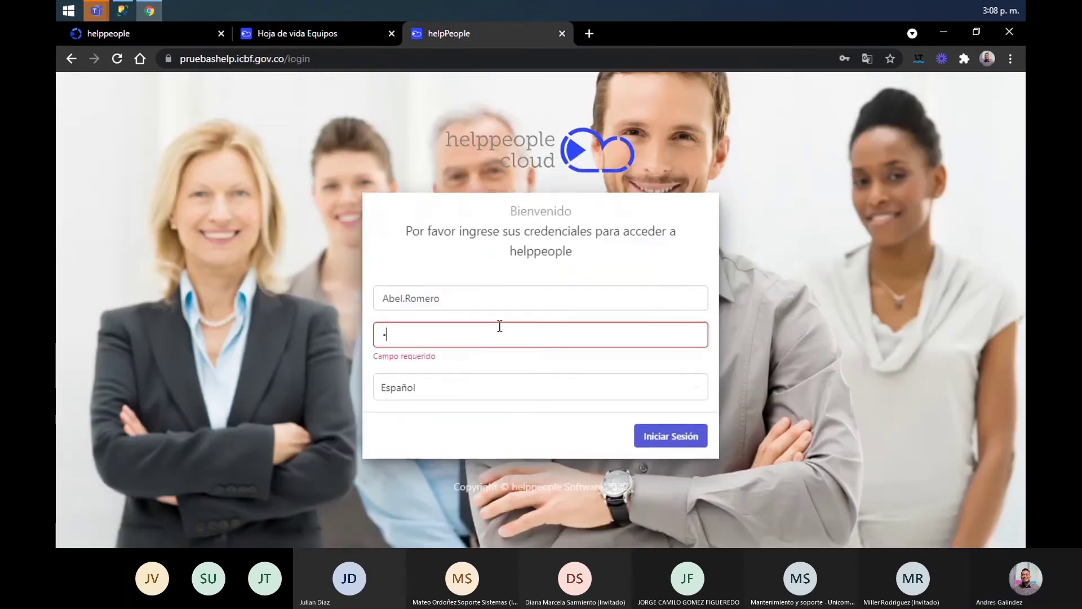
pyautogui.press('Return')
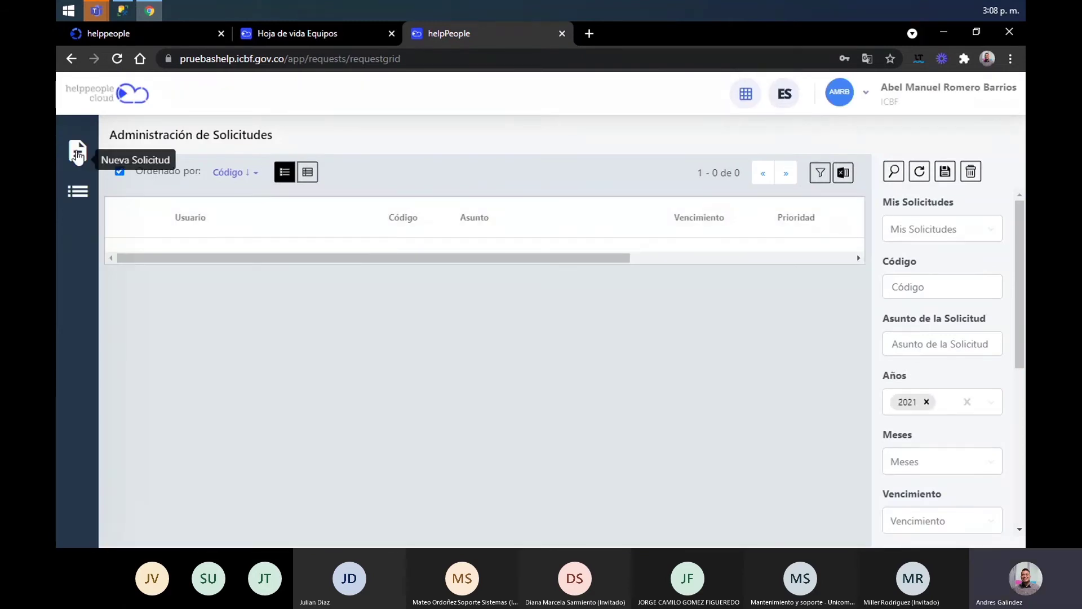
# Start a new request with area Desarrollo Aplicación and service WEB
pyautogui.click(77, 151)
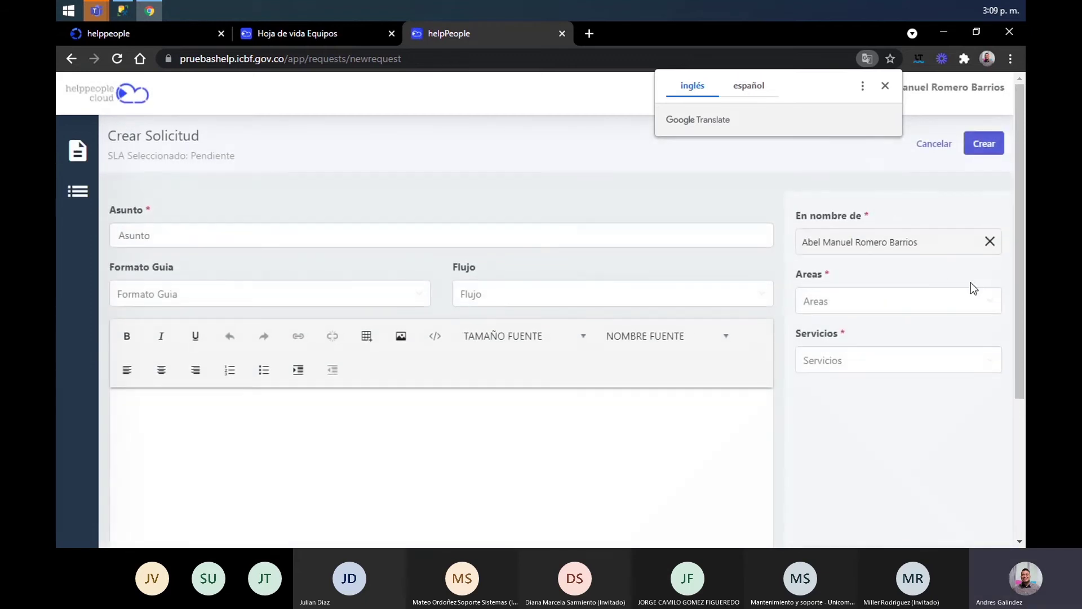
pyautogui.click(966, 296)
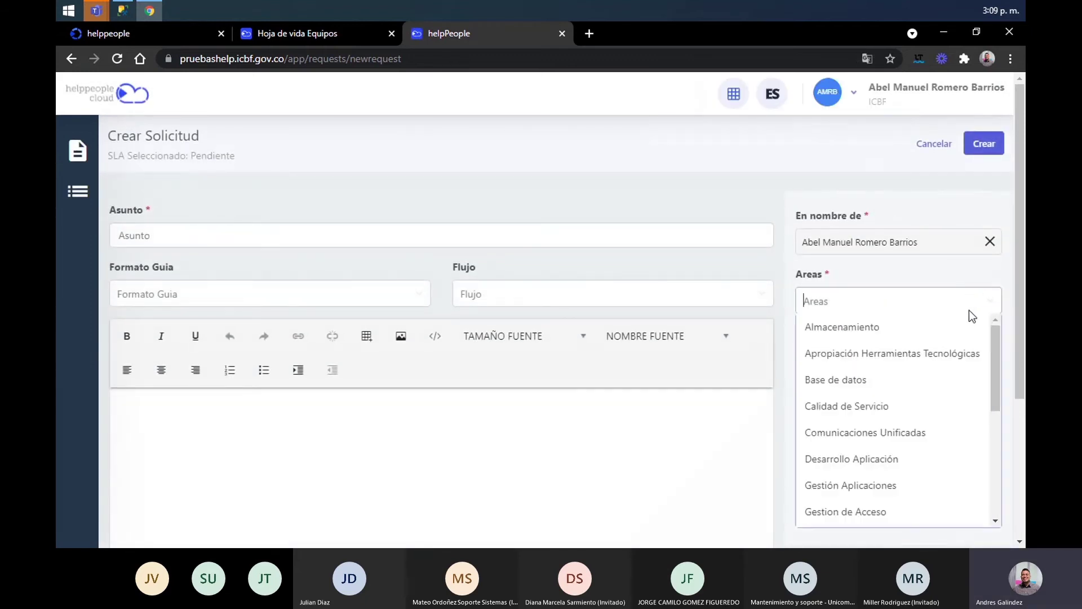
pyautogui.click(867, 459)
pyautogui.click(874, 361)
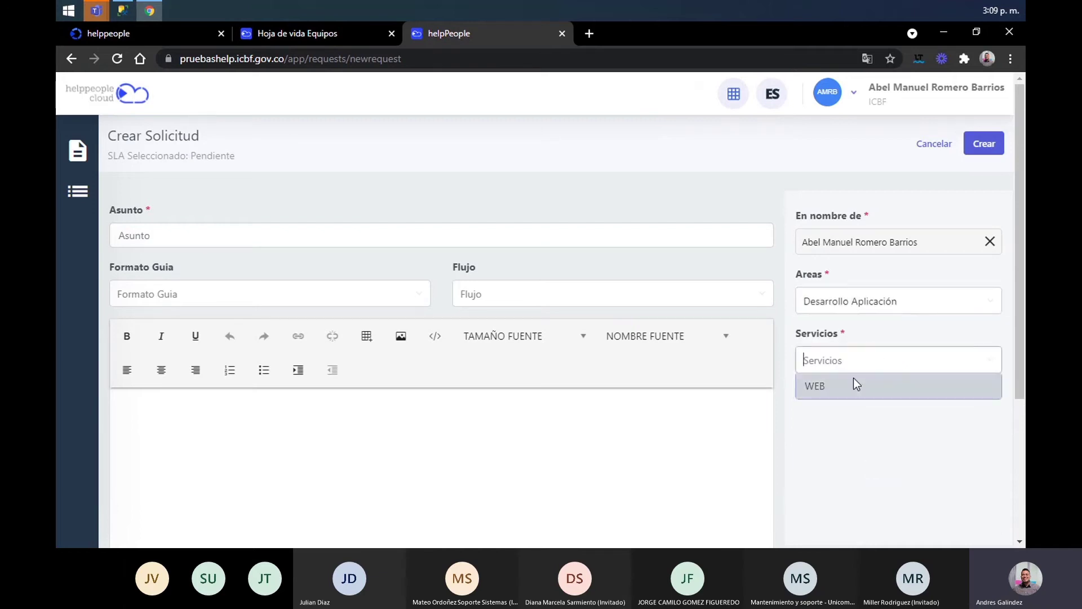
pyautogui.click(854, 383)
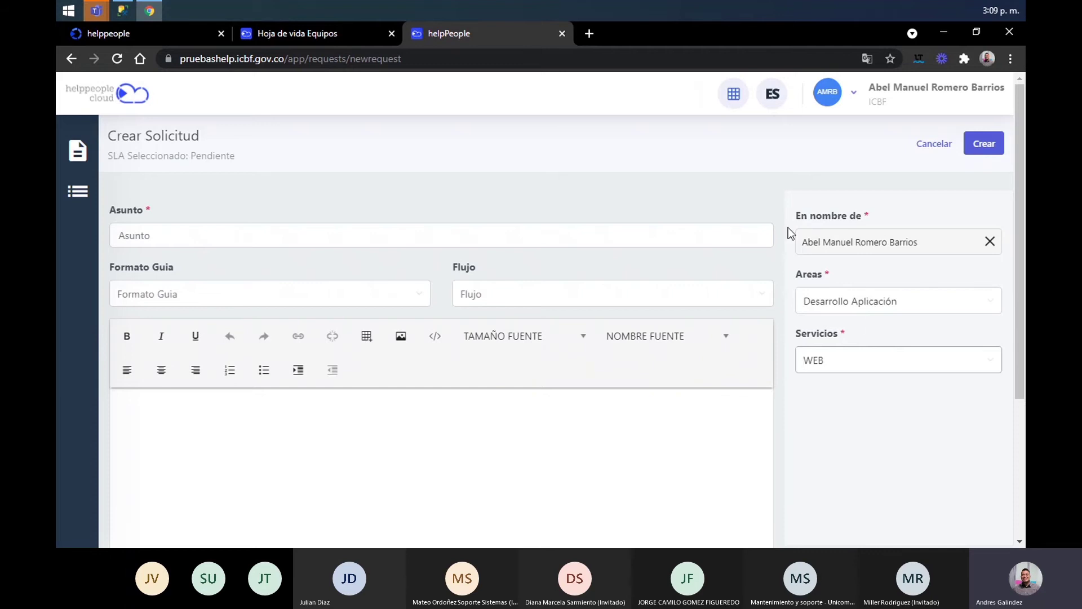
# Look over the request form's subject, description and attachment fields, and sign out without creating the request
pyautogui.click(395, 236)
pyautogui.click(449, 456)
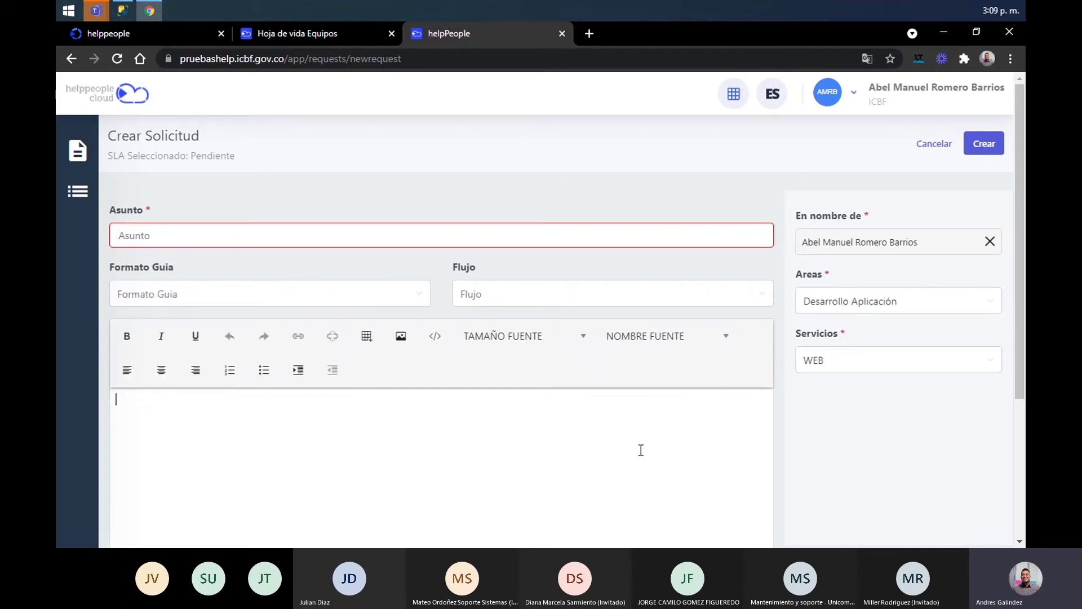
pyautogui.moveTo(1023, 354); pyautogui.dragTo(1023, 531)
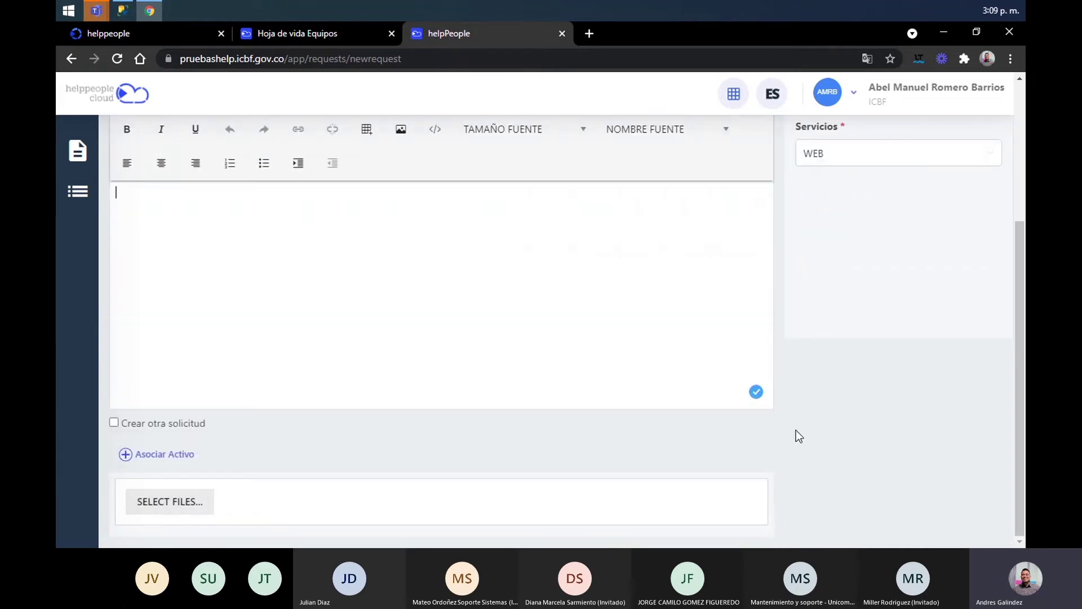
pyautogui.scroll(4, 564, 316)
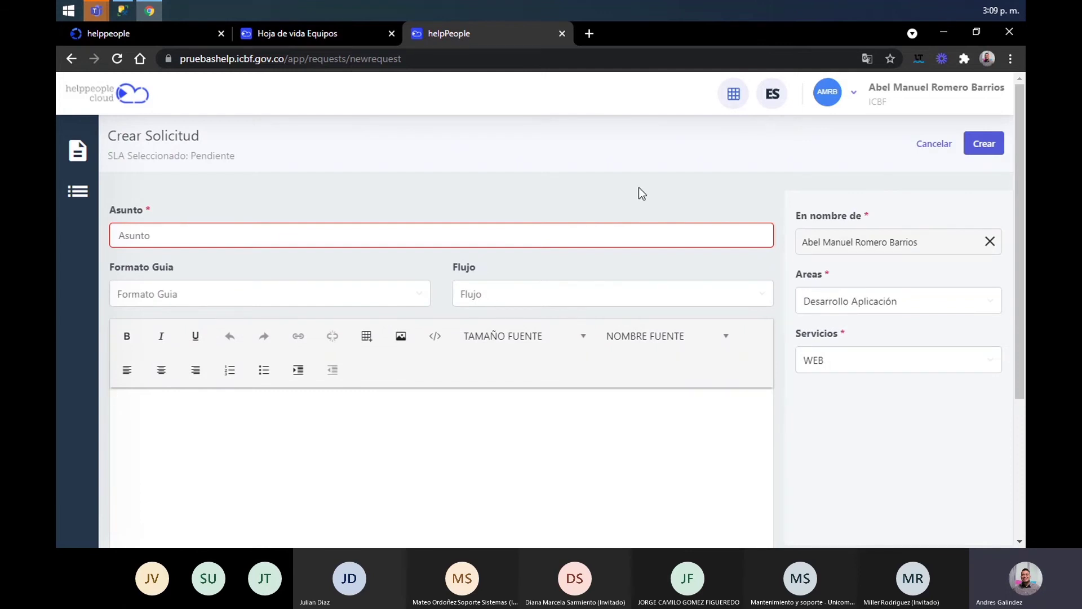
pyautogui.click(842, 98)
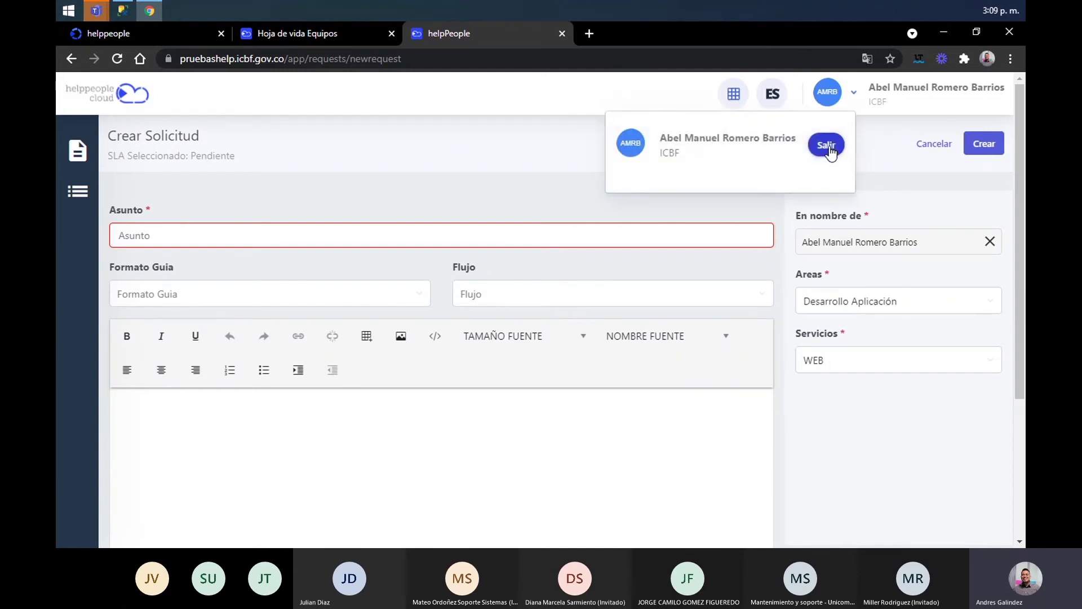
pyautogui.click(828, 143)
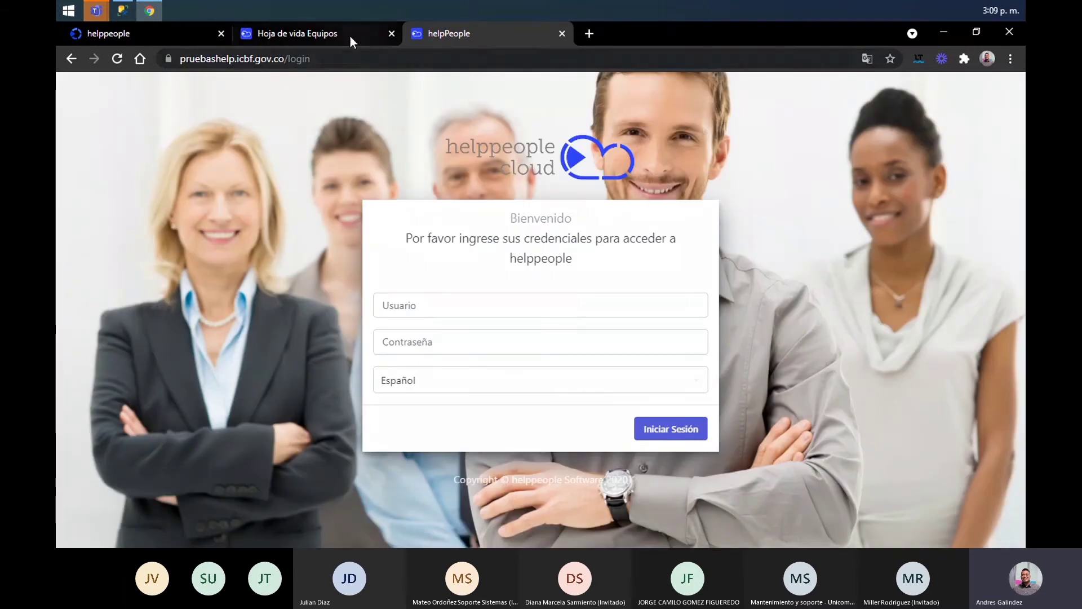
# Return to the administrator session and open the service management window of the service portfolio
pyautogui.click(350, 36)
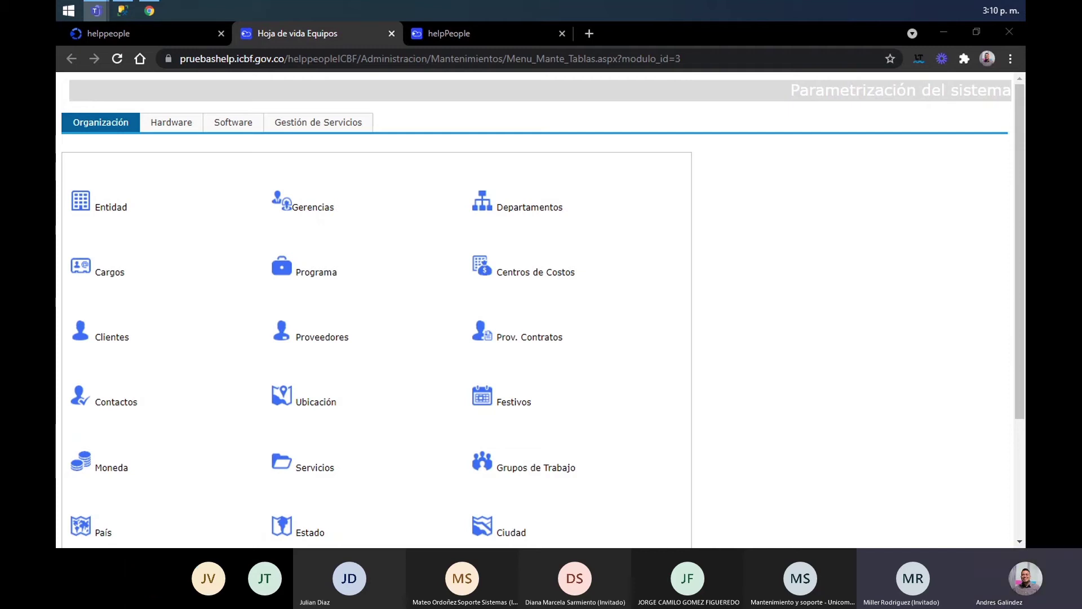
pyautogui.click(465, 29)
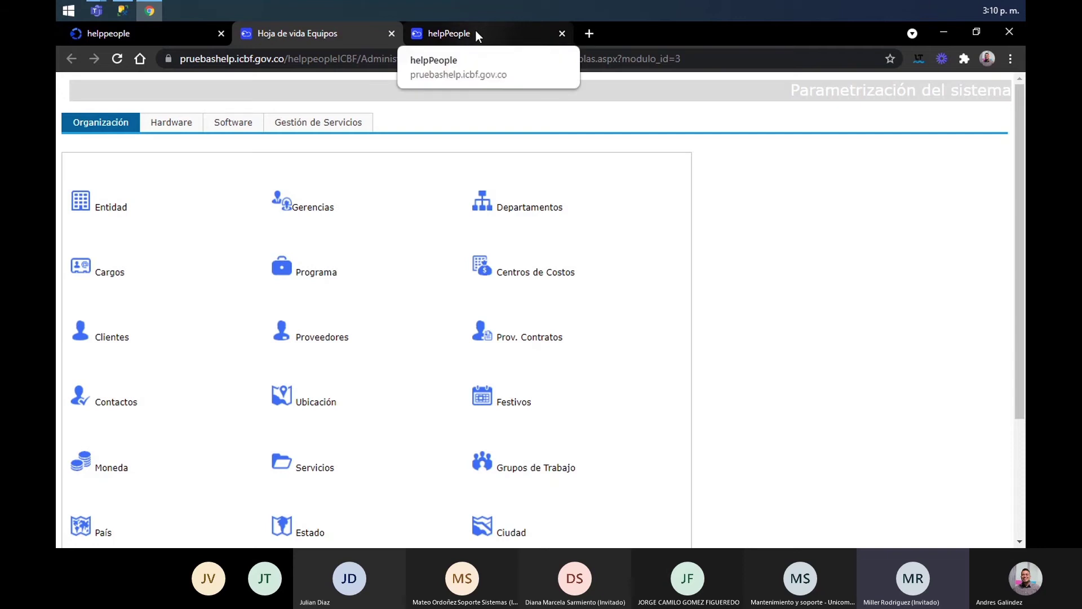
pyautogui.click(182, 38)
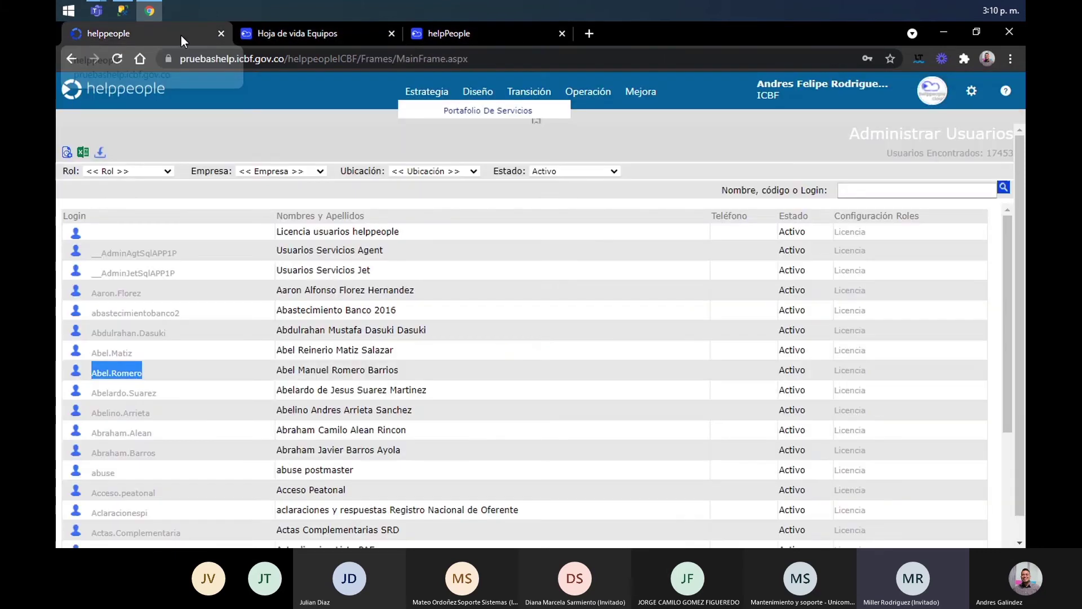
pyautogui.click(437, 111)
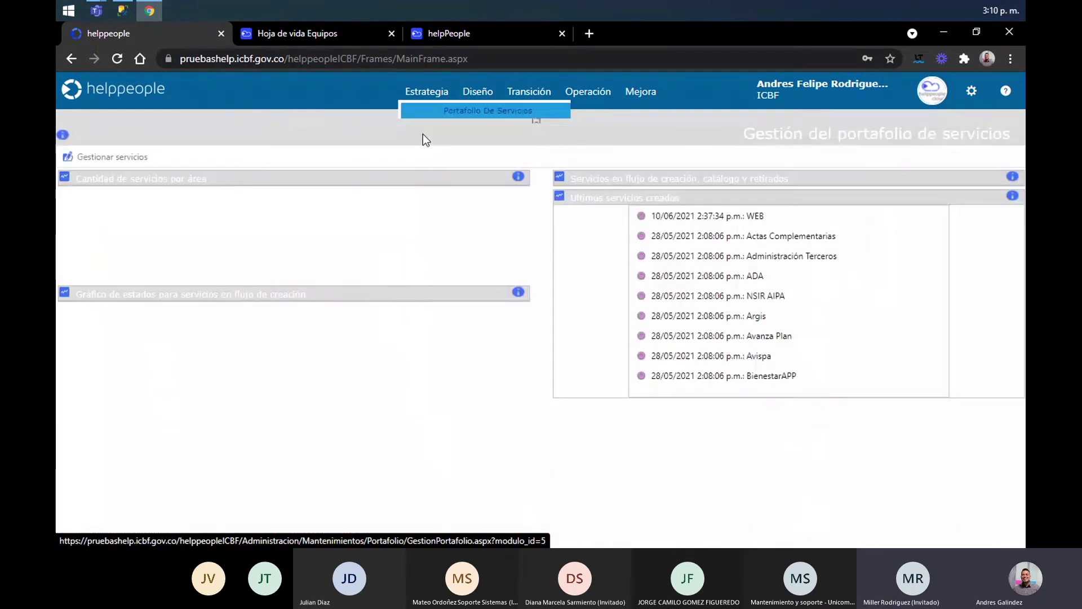
pyautogui.click(112, 163)
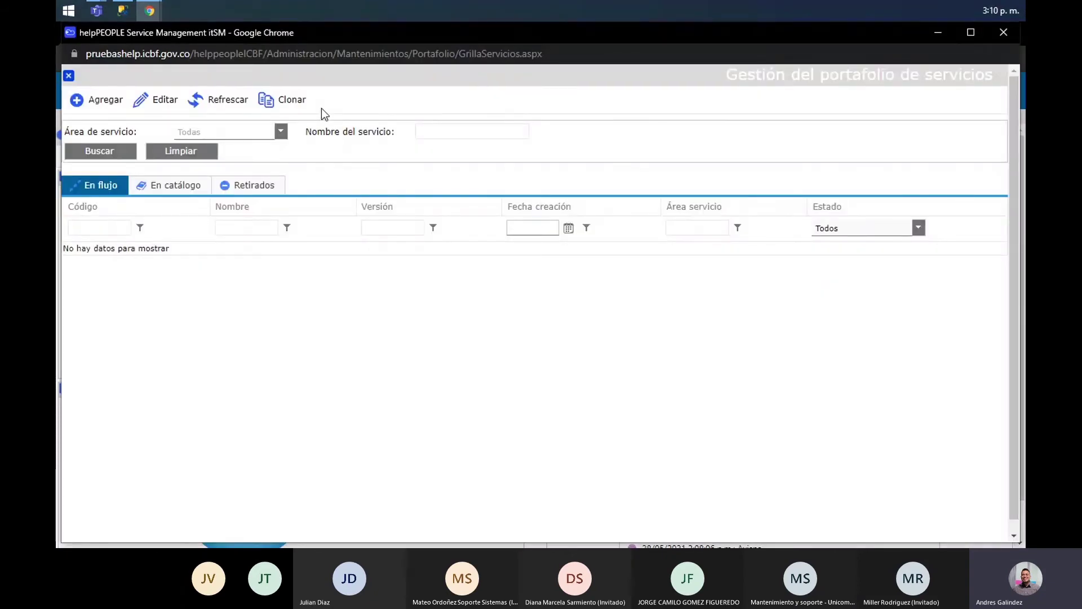
pyautogui.hotkey('alt', 'Tab')
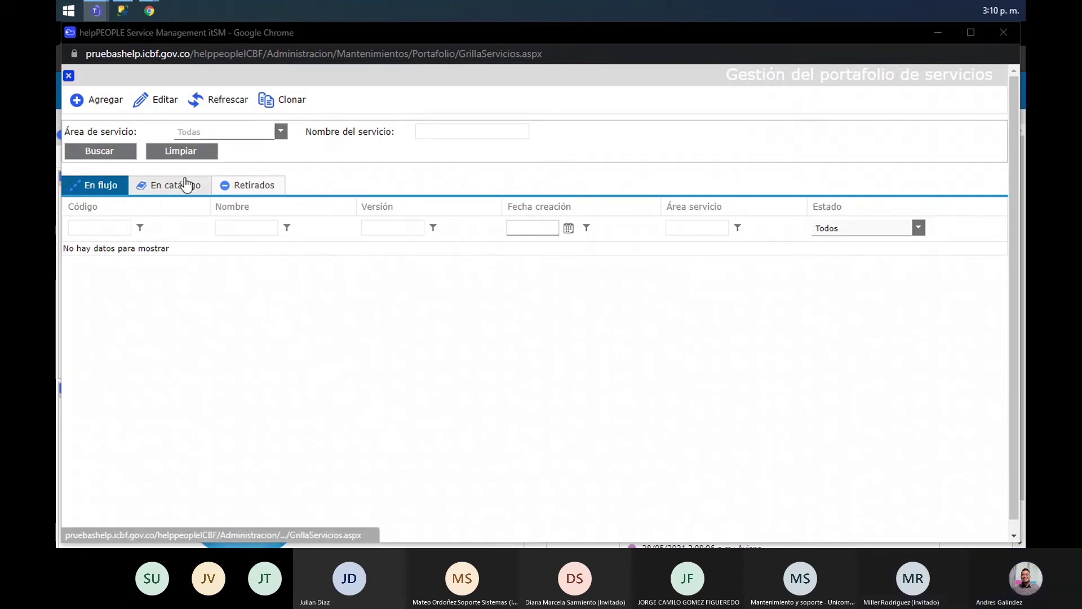
# Search the portfolio's in-flow services for the service area Desarrollo Aplicación, and minimize the window
pyautogui.click(248, 130)
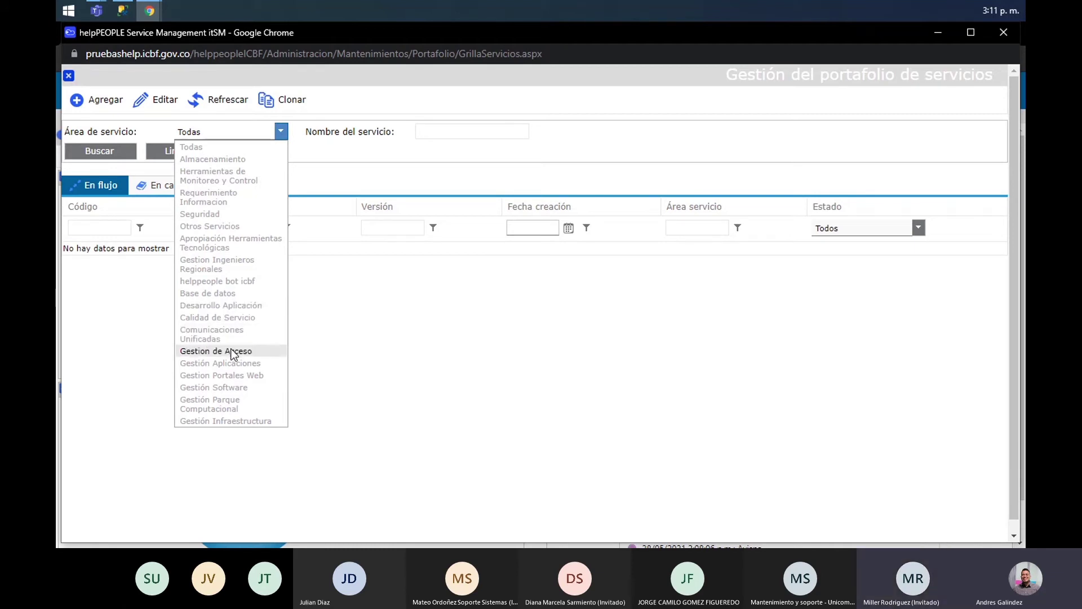
pyautogui.click(237, 307)
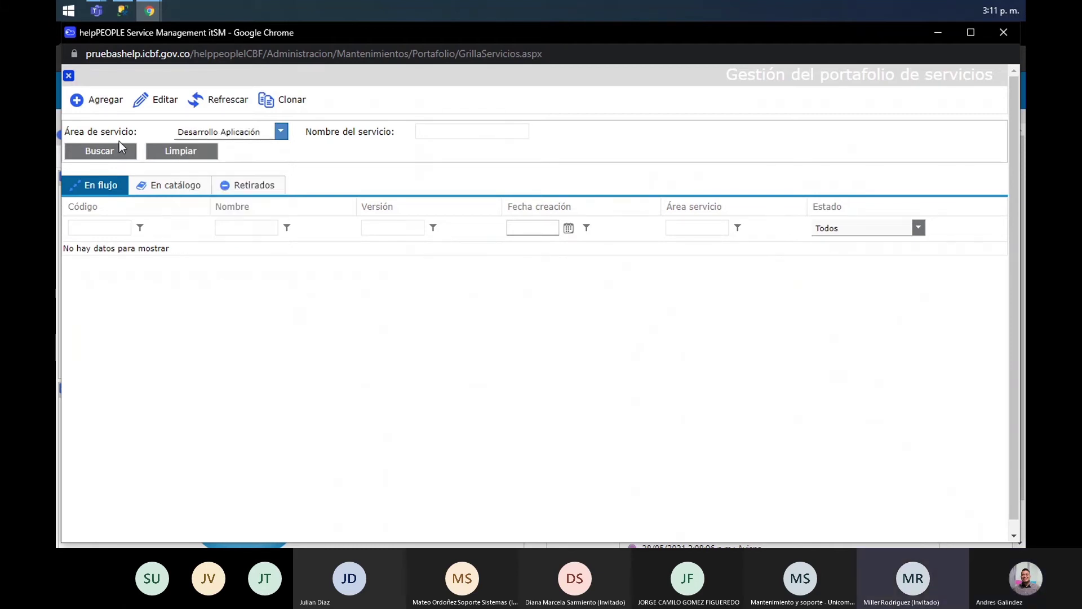
pyautogui.click(121, 151)
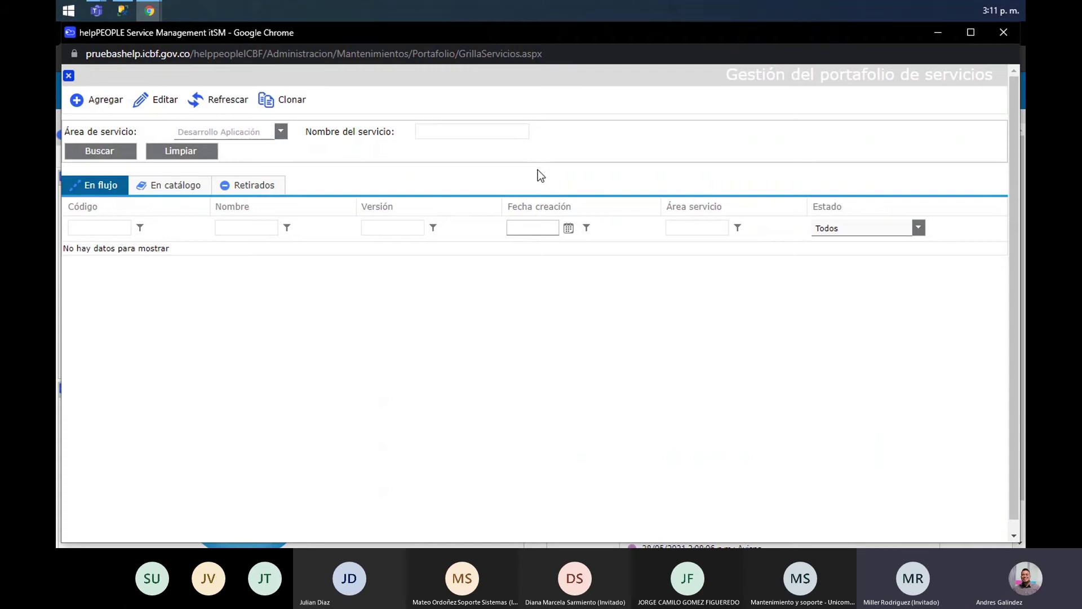
pyautogui.click(946, 31)
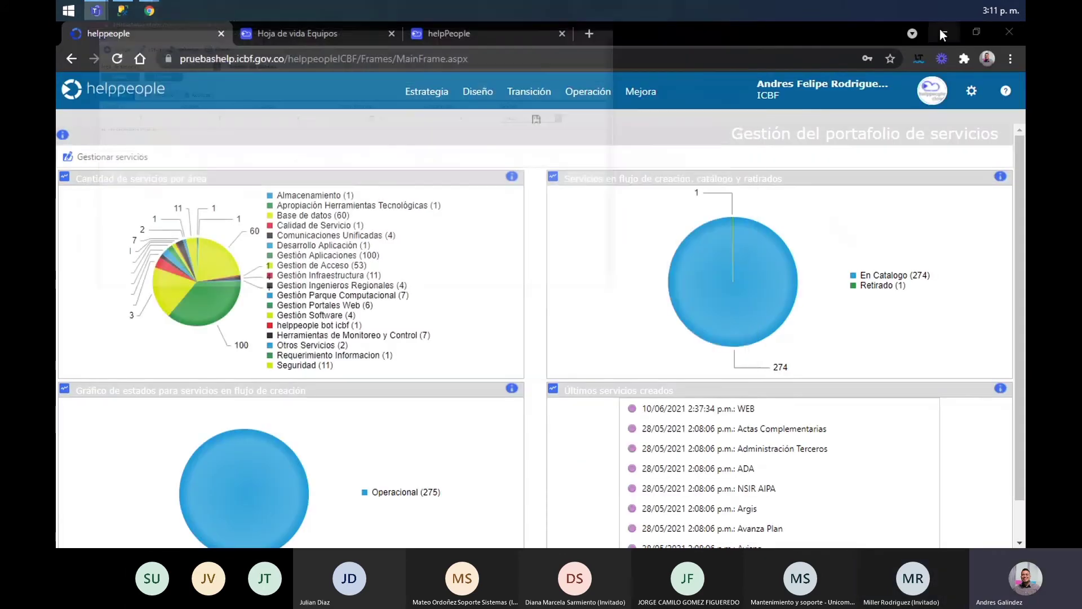
pyautogui.click(454, 35)
pyautogui.click(364, 31)
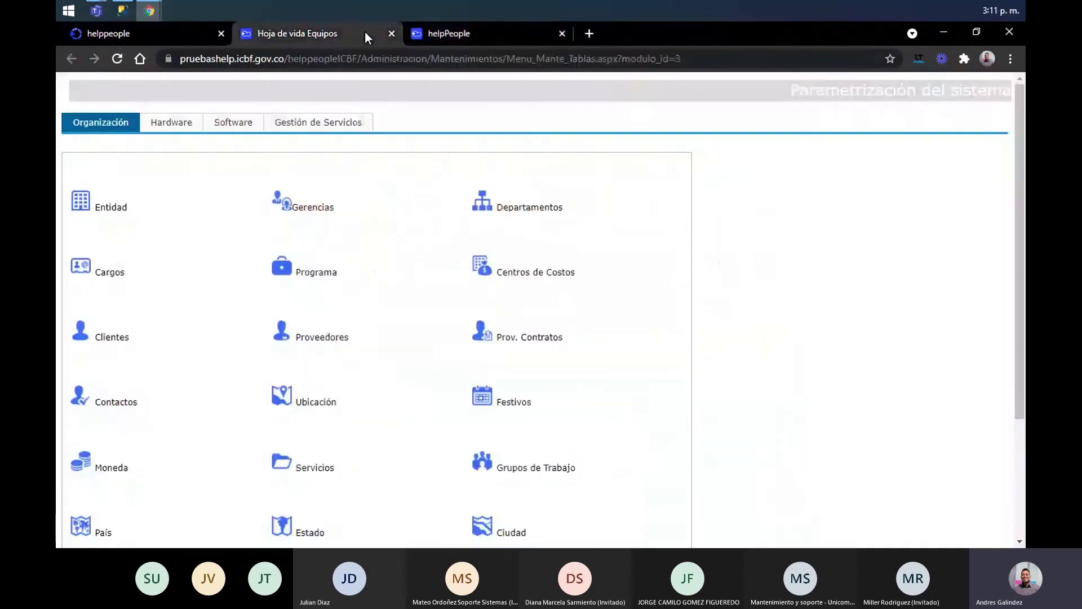
pyautogui.click(472, 32)
pyautogui.click(329, 39)
pyautogui.click(186, 35)
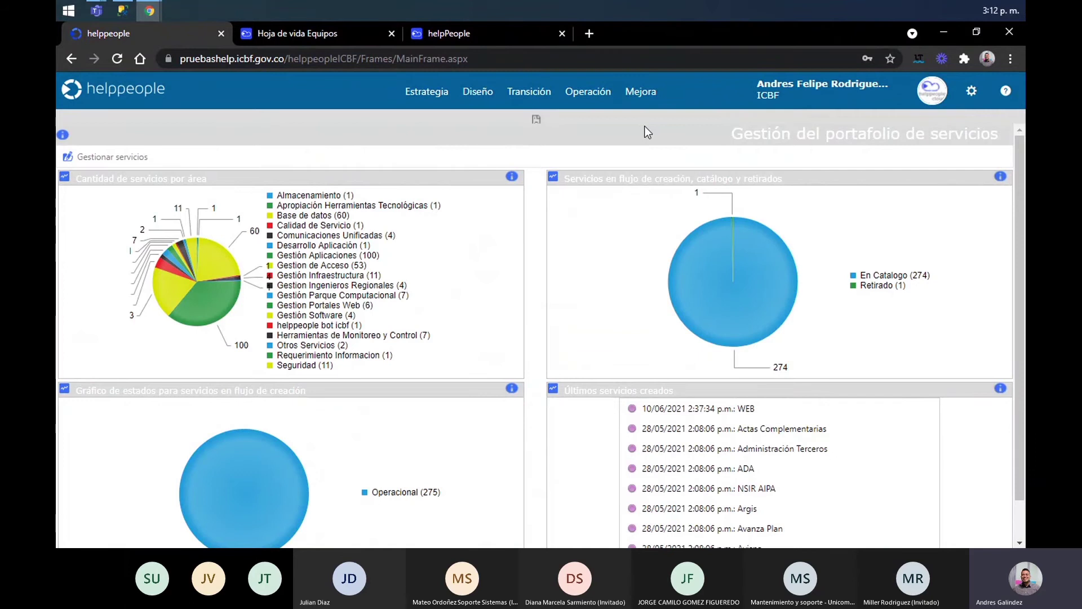
pyautogui.click(453, 36)
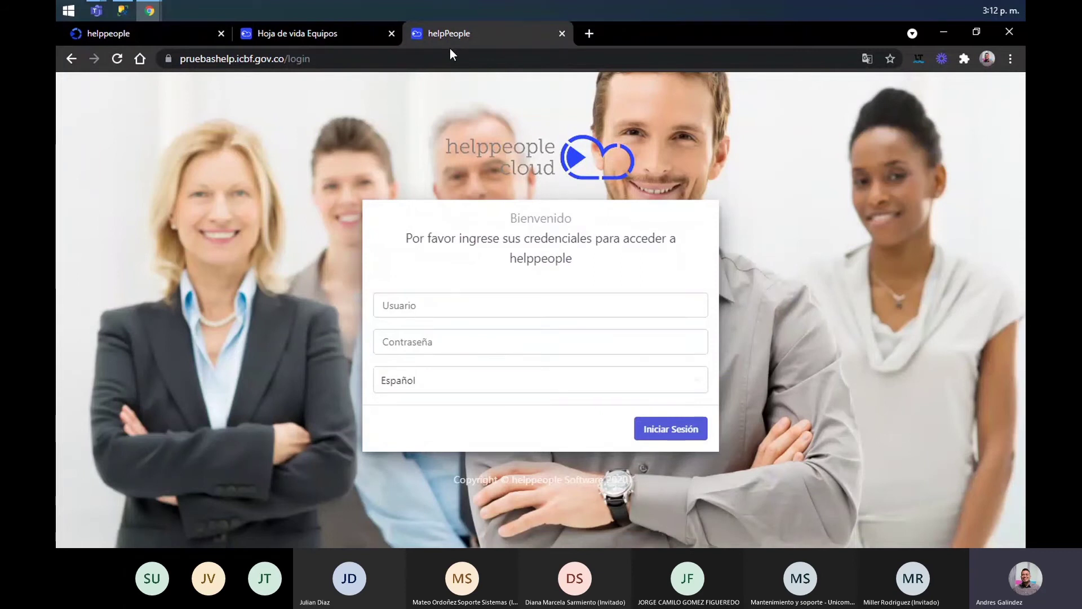
# Restore the minimized service portfolio window and close it
pyautogui.moveTo(151, 13)
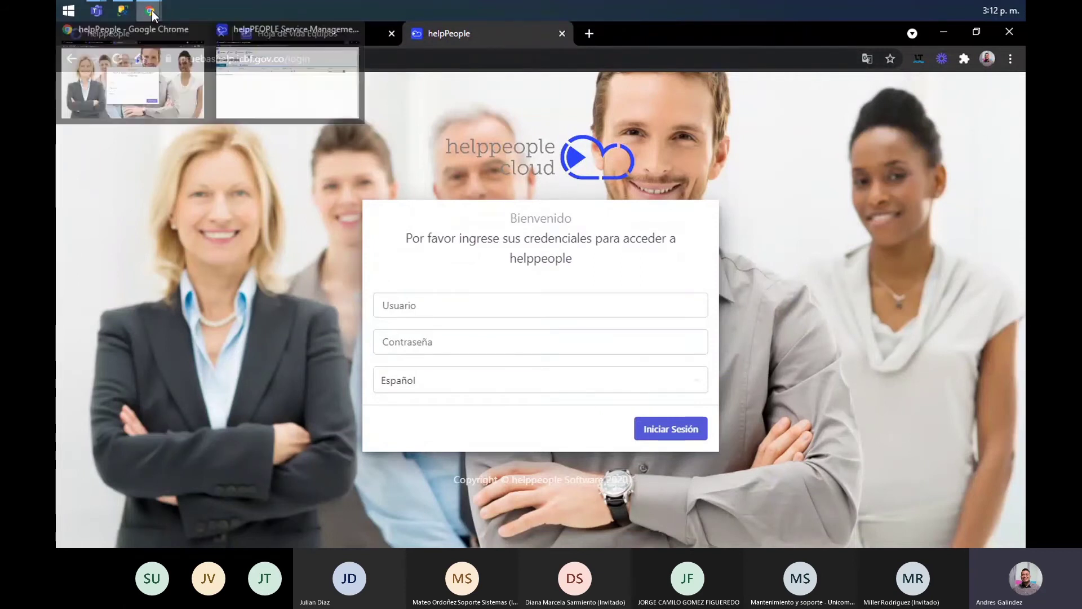
pyautogui.click(285, 91)
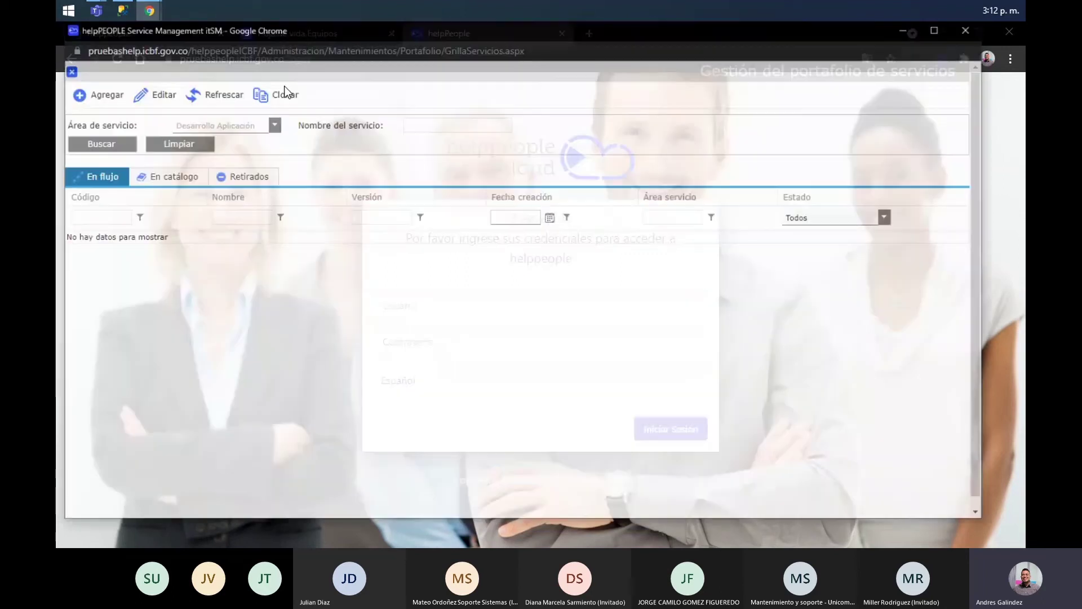
pyautogui.click(1001, 33)
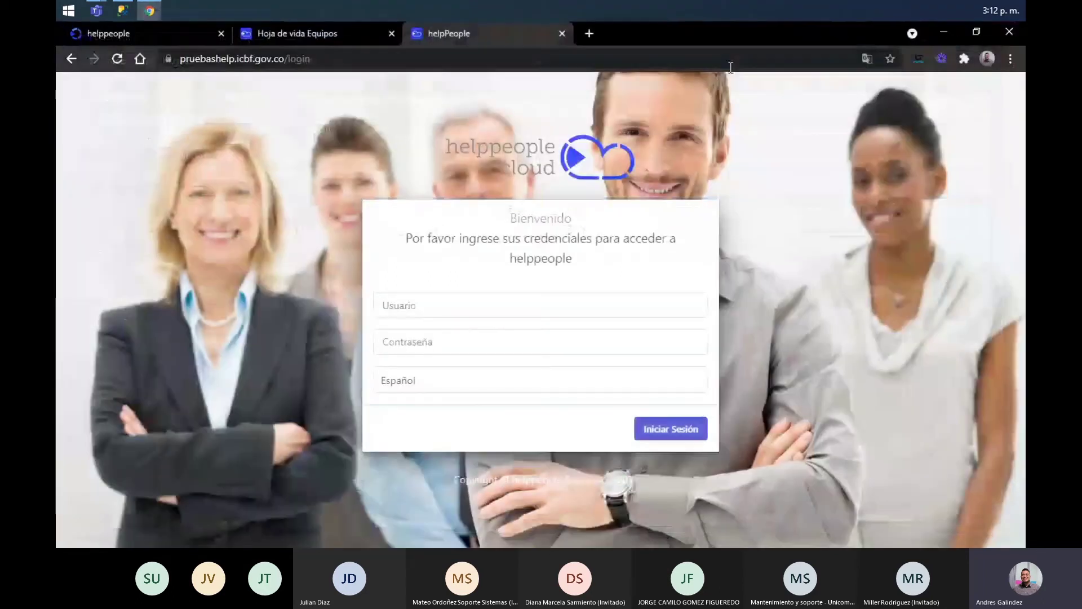
# Open user control in the administrator session and check the license roles of the Usuarios Servicios Agent user
pyautogui.click(155, 35)
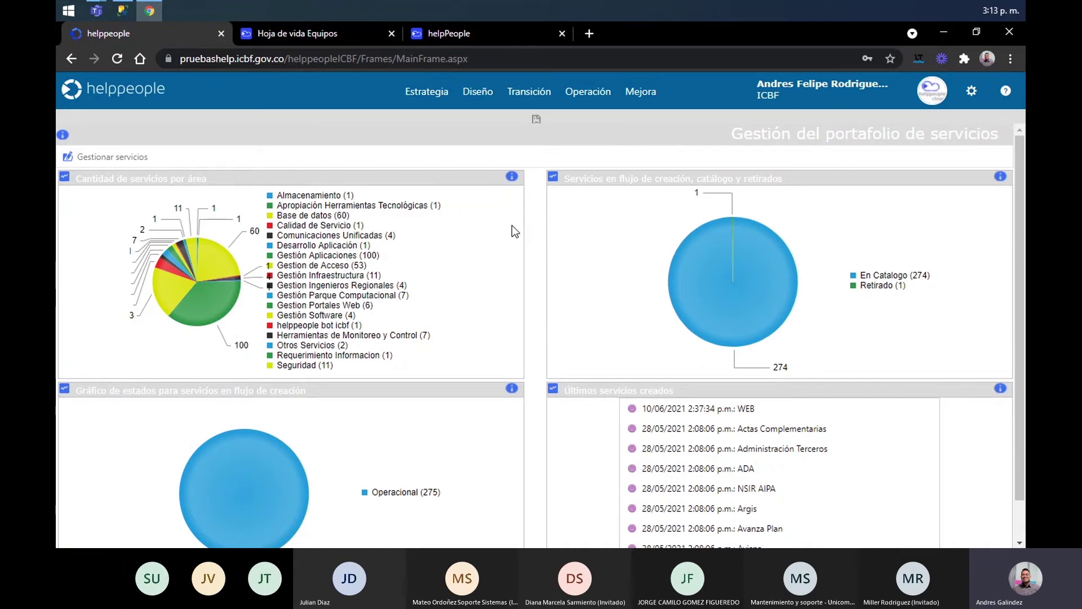
pyautogui.click(439, 33)
pyautogui.click(346, 36)
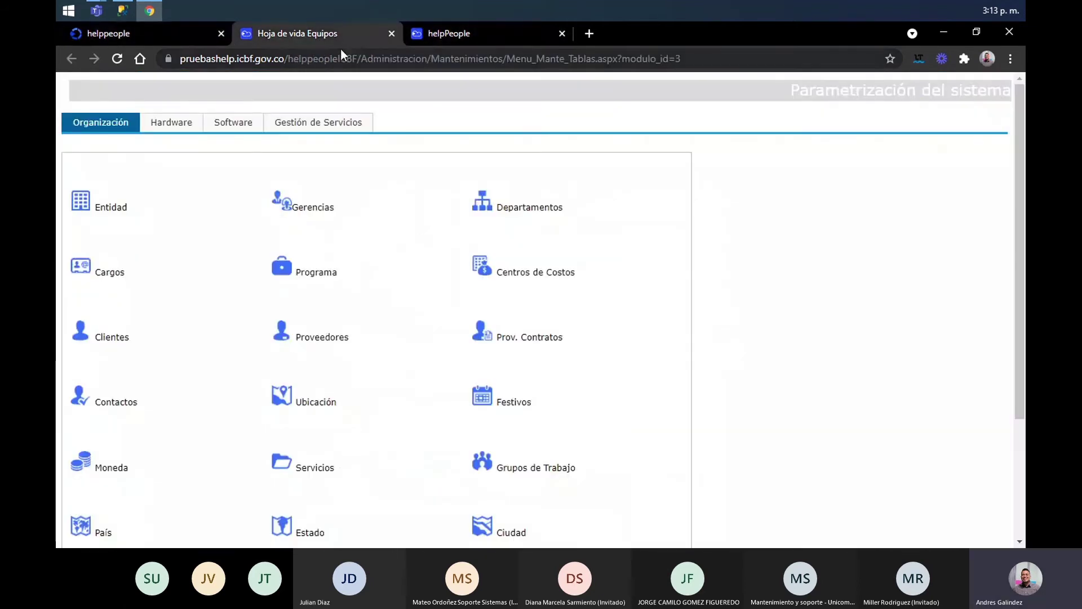
pyautogui.click(176, 39)
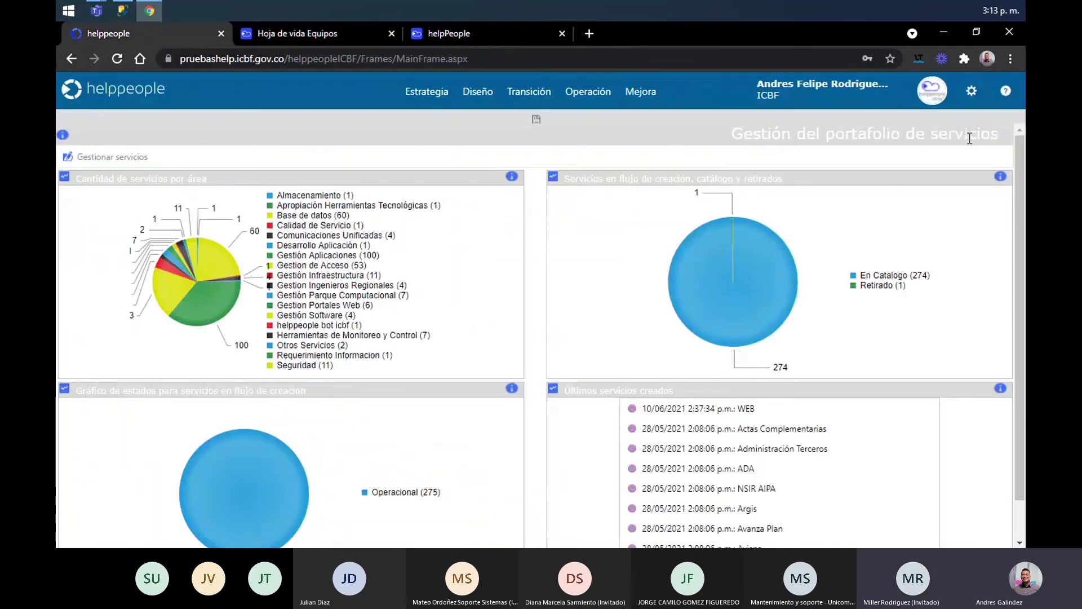
pyautogui.click(971, 92)
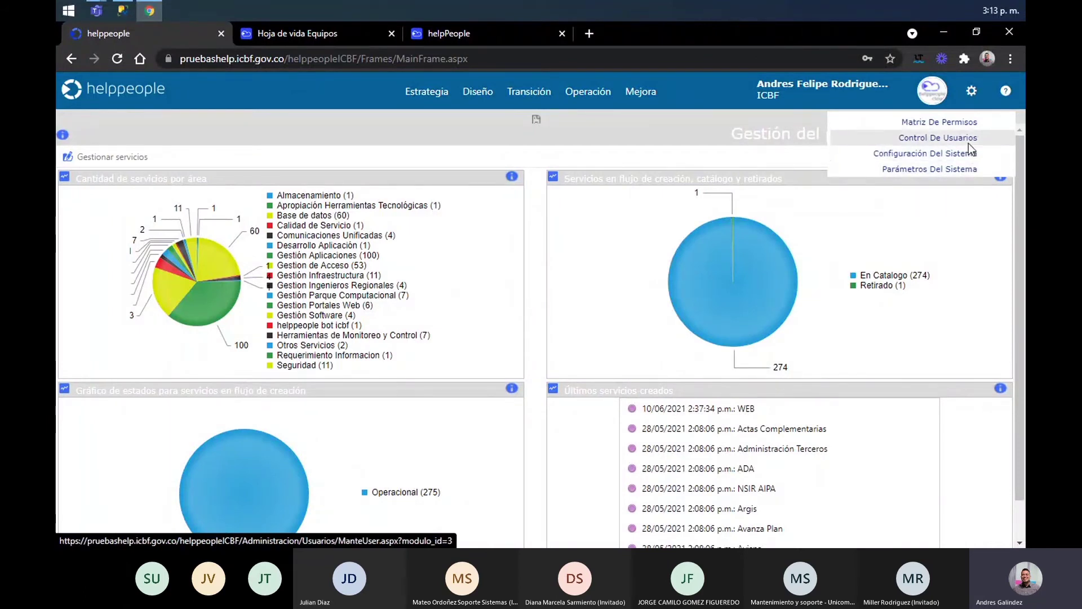
pyautogui.click(968, 144)
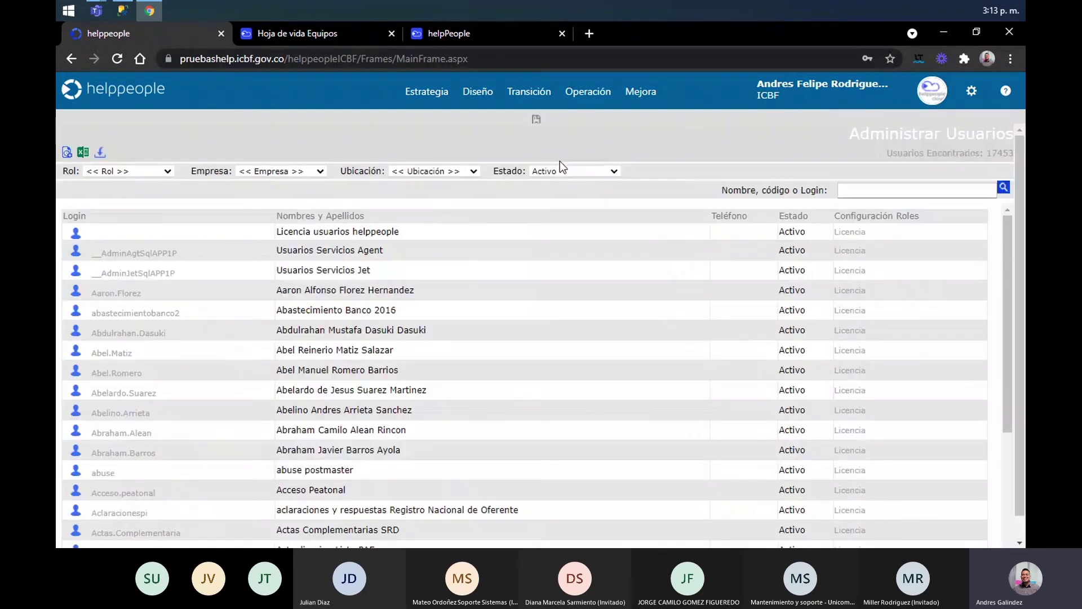
pyautogui.click(847, 254)
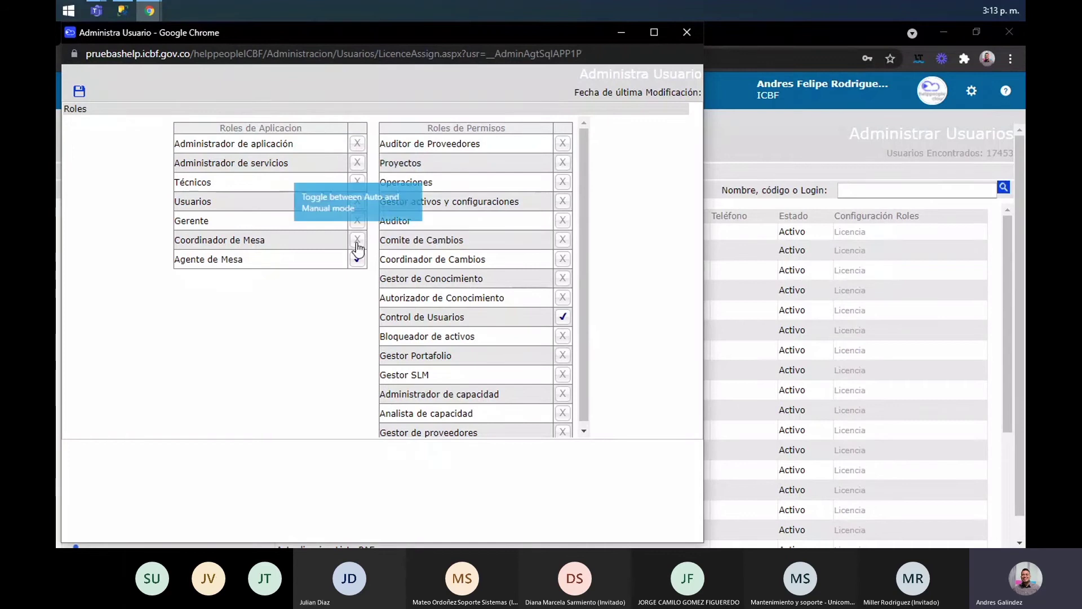
# Review the application roles and permission roles of the Usuarios Servicios Agent user, including Agente de Mesa, and close the license window
pyautogui.moveTo(306, 147); pyautogui.dragTo(174, 145)
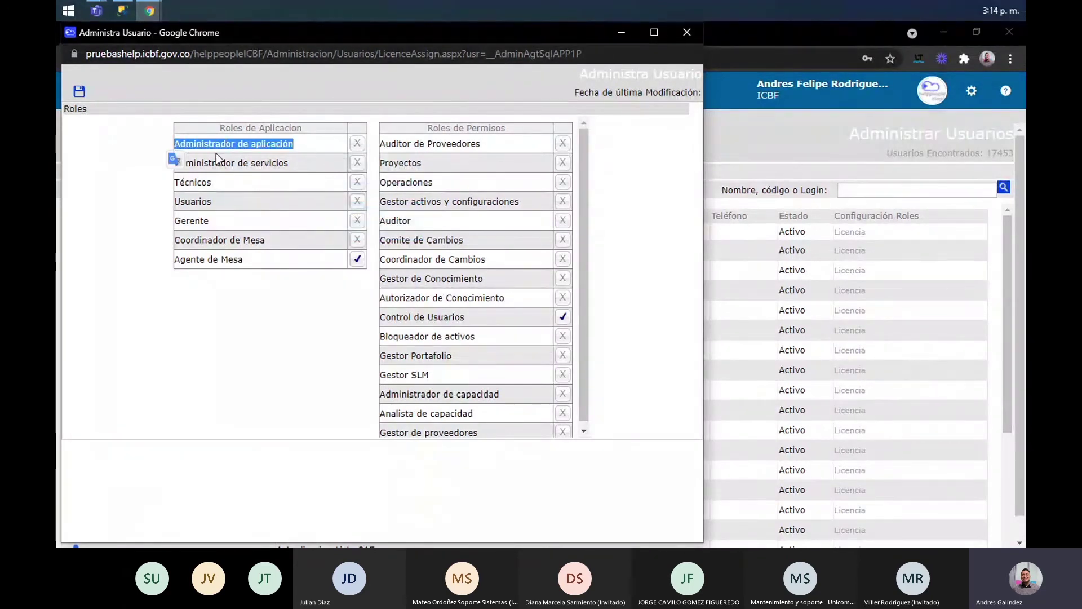
pyautogui.click(316, 148)
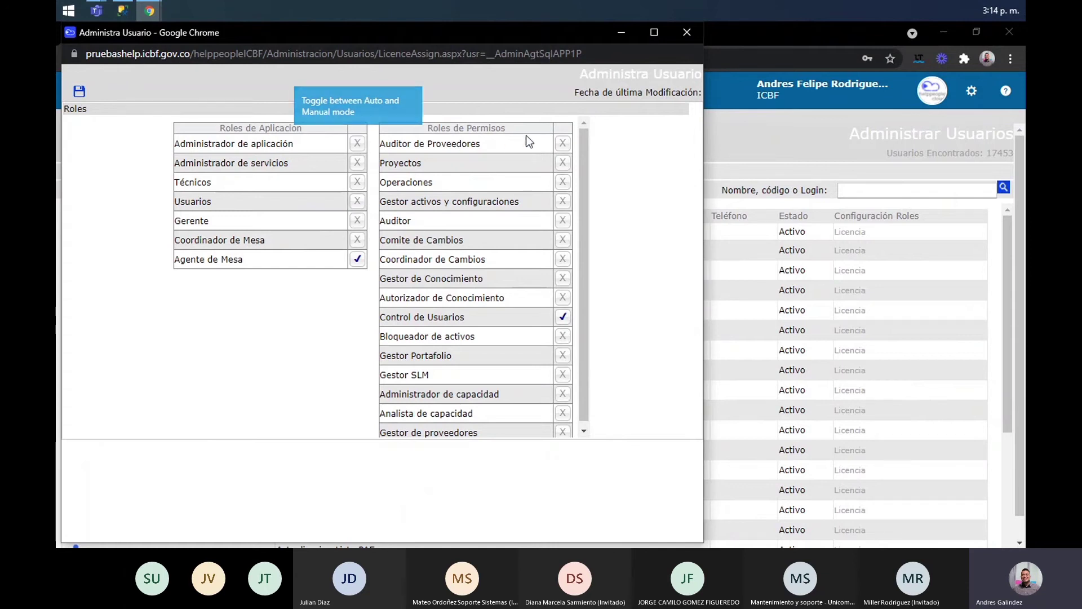
pyautogui.moveTo(551, 132); pyautogui.dragTo(431, 130)
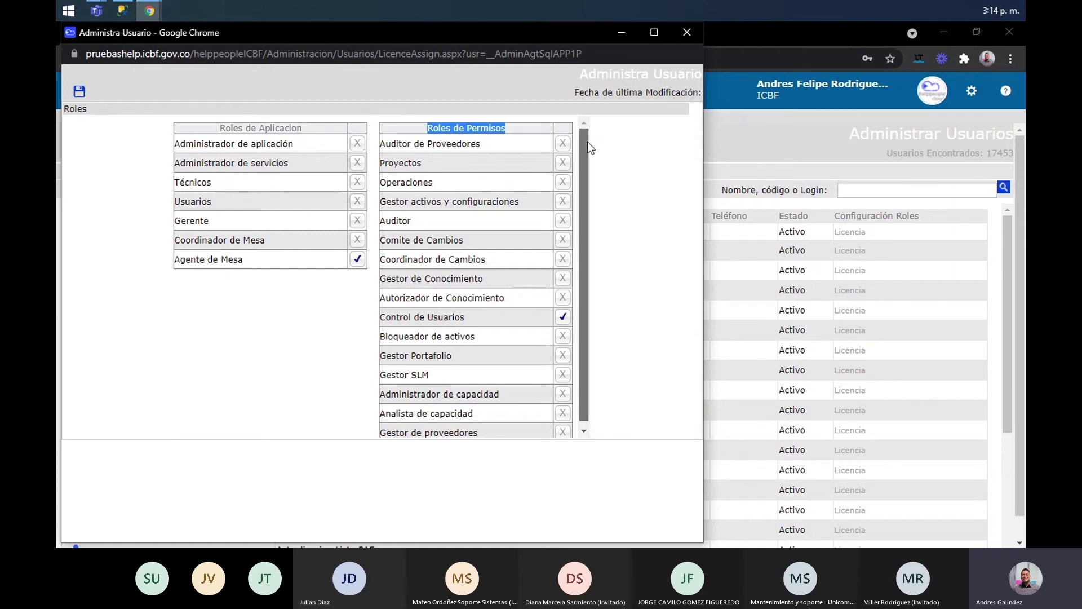
pyautogui.moveTo(587, 141); pyautogui.dragTo(589, 164)
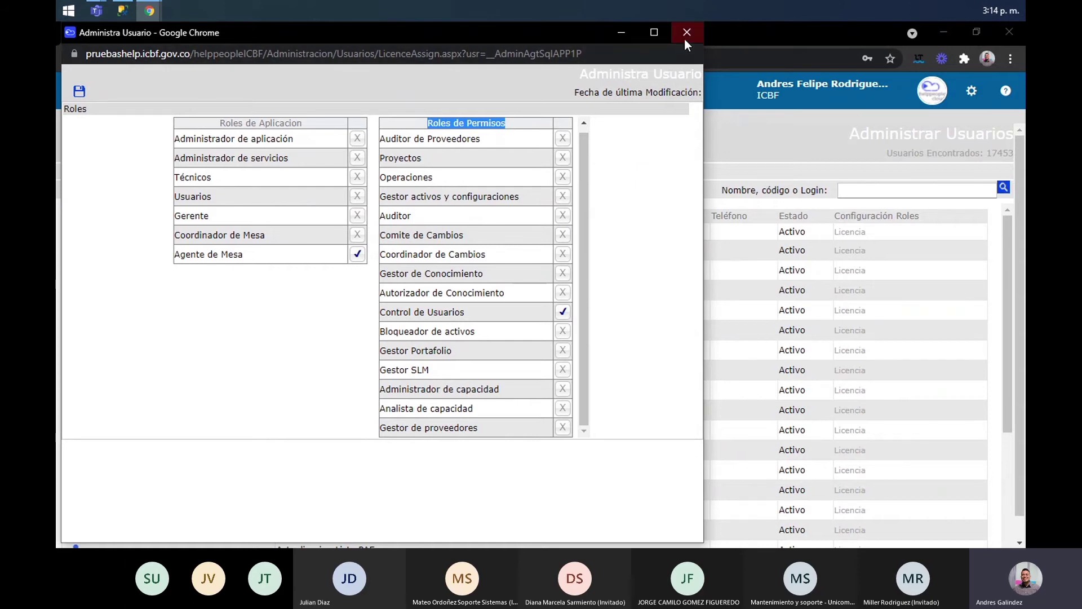
pyautogui.moveTo(250, 254); pyautogui.dragTo(175, 253)
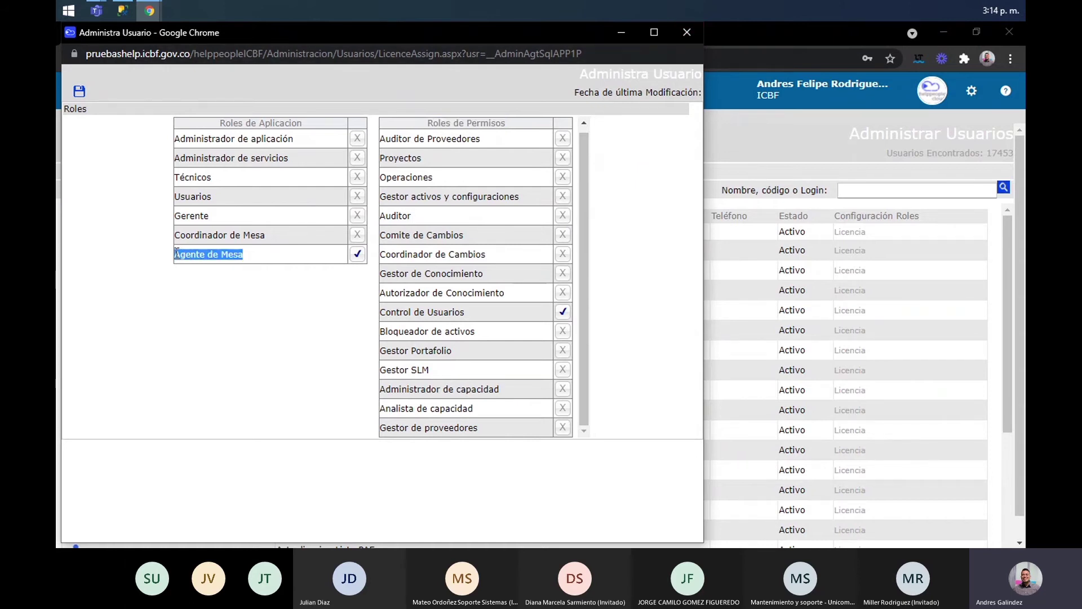
pyautogui.click(296, 264)
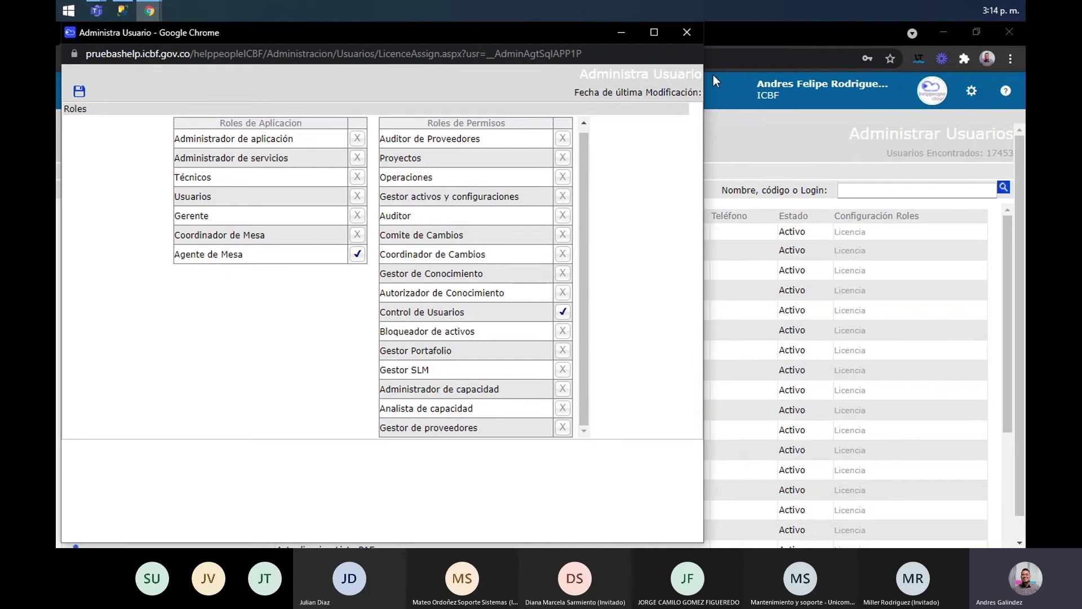
pyautogui.click(687, 33)
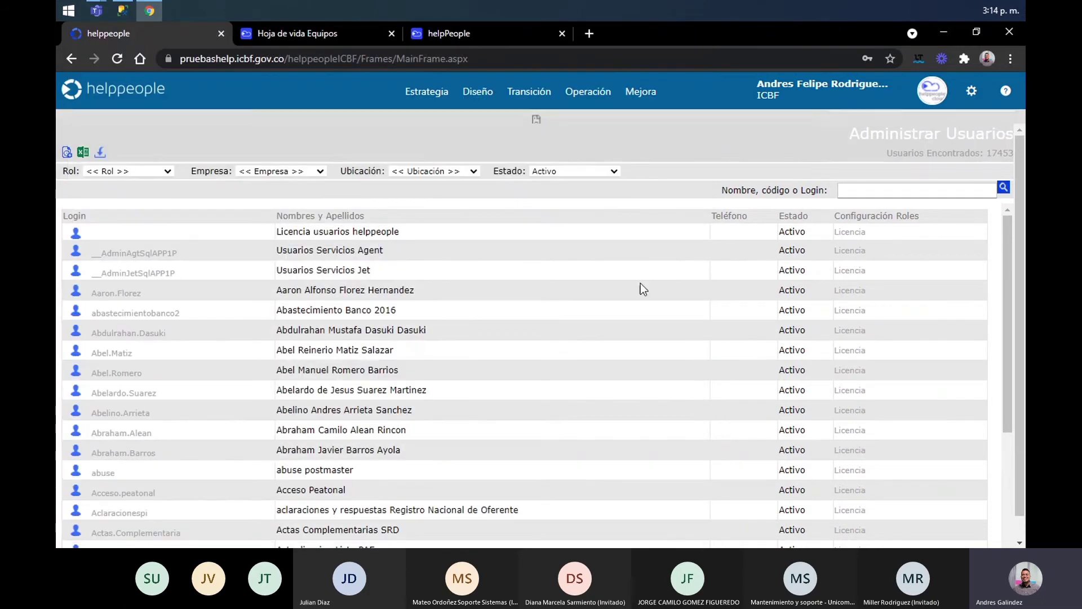
# Open the seventh listed user's record and check the Codigo field in the company information
pyautogui.click(972, 91)
pyautogui.click(113, 354)
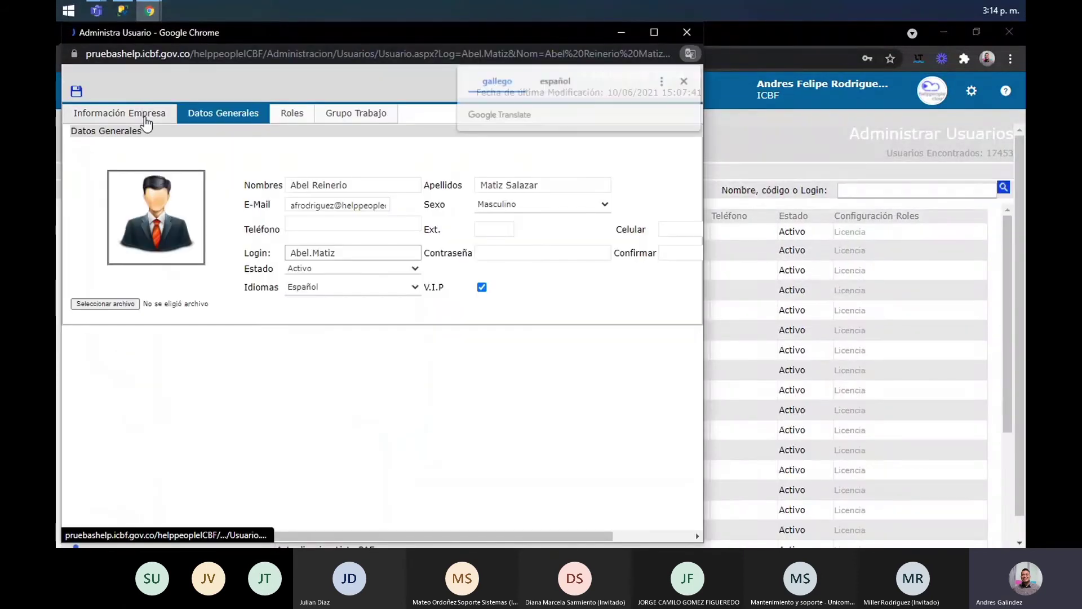
pyautogui.click(145, 118)
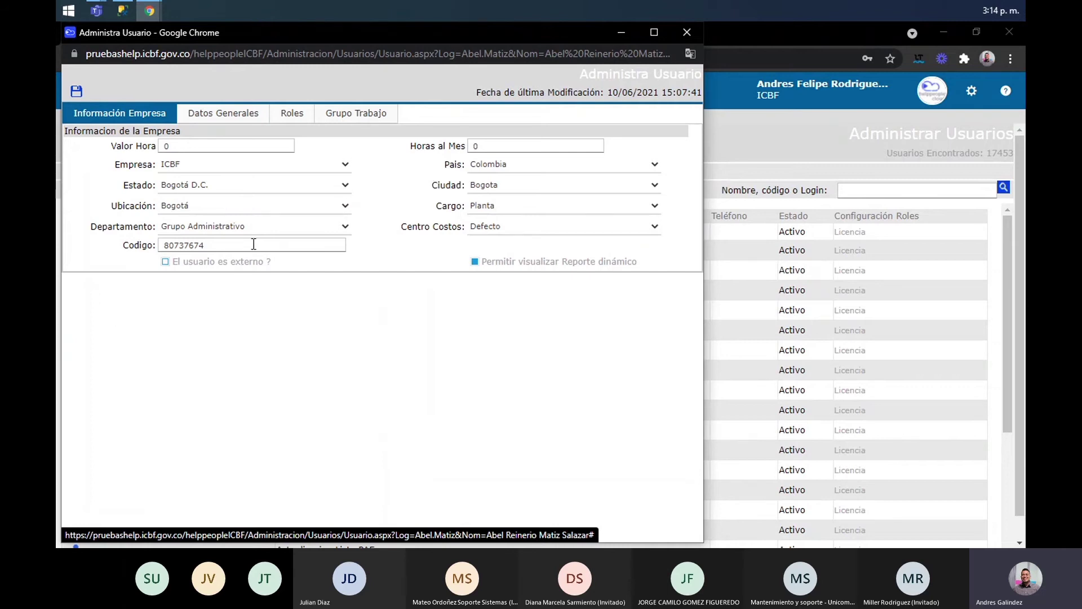
pyautogui.moveTo(254, 244); pyautogui.dragTo(100, 248)
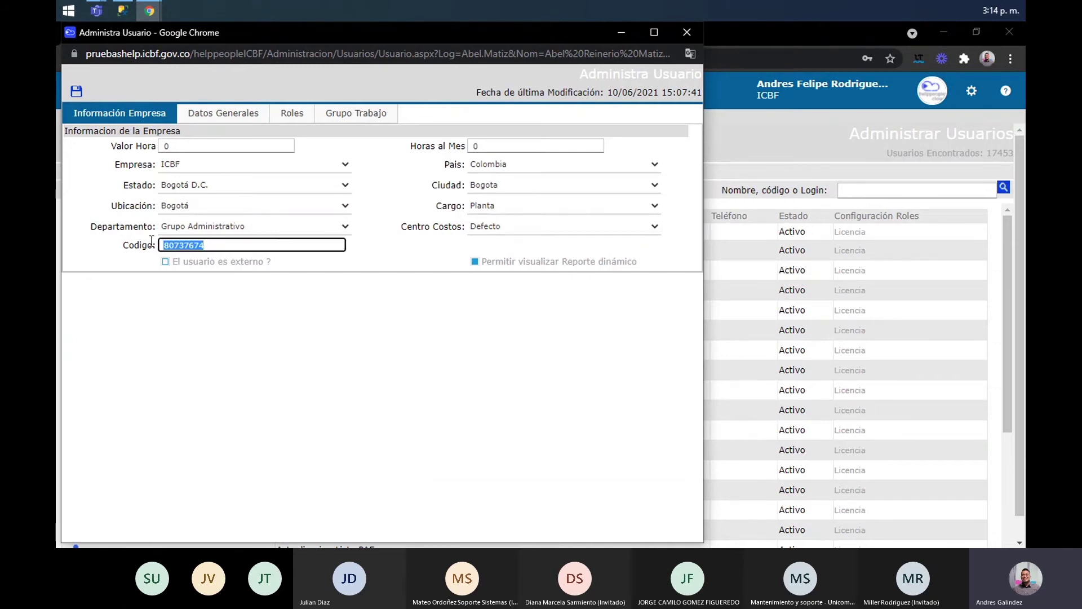
# Check the E-Mail field in the user's general data
pyautogui.click(225, 116)
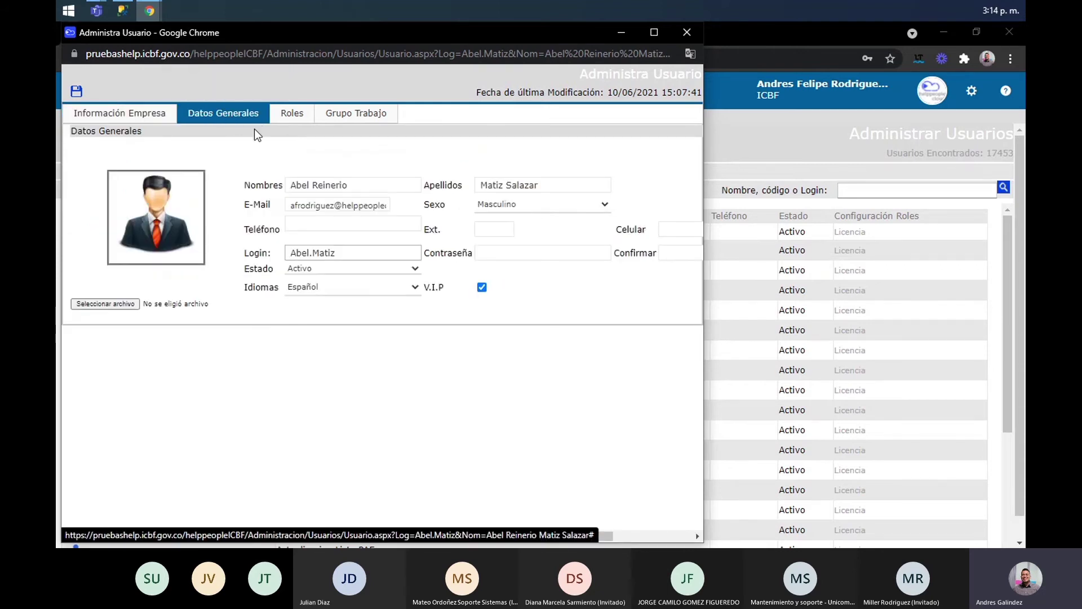
pyautogui.click(345, 205)
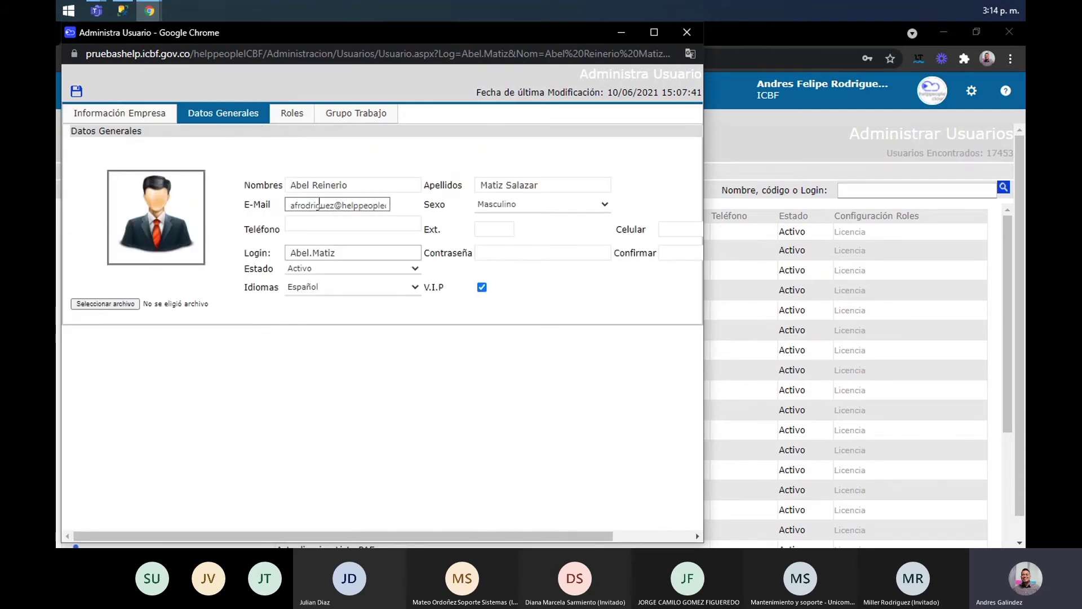
pyautogui.moveTo(289, 204); pyautogui.dragTo(418, 208)
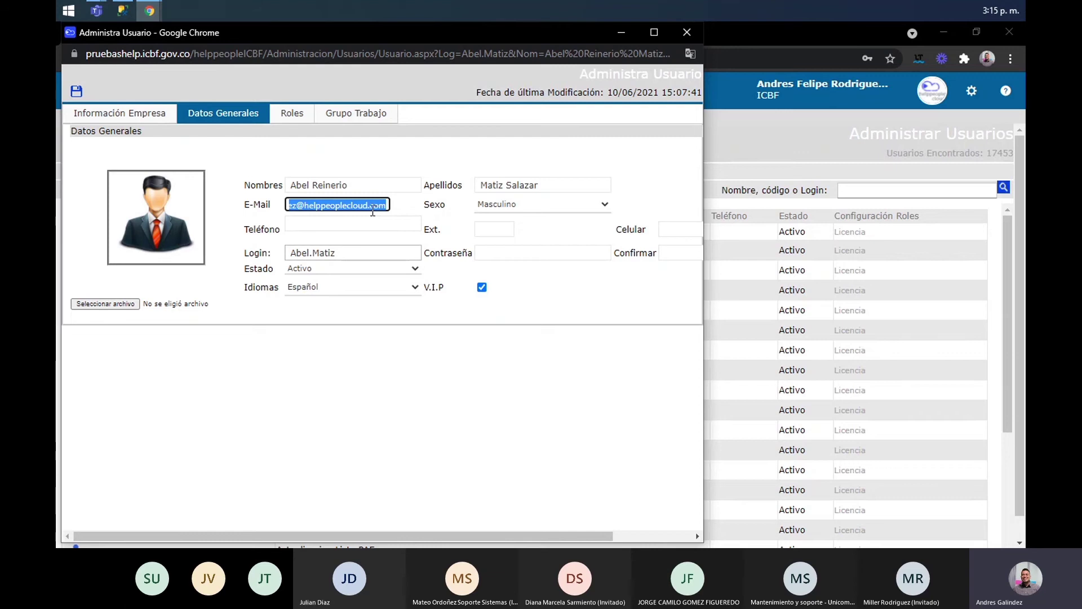
pyautogui.click(316, 206)
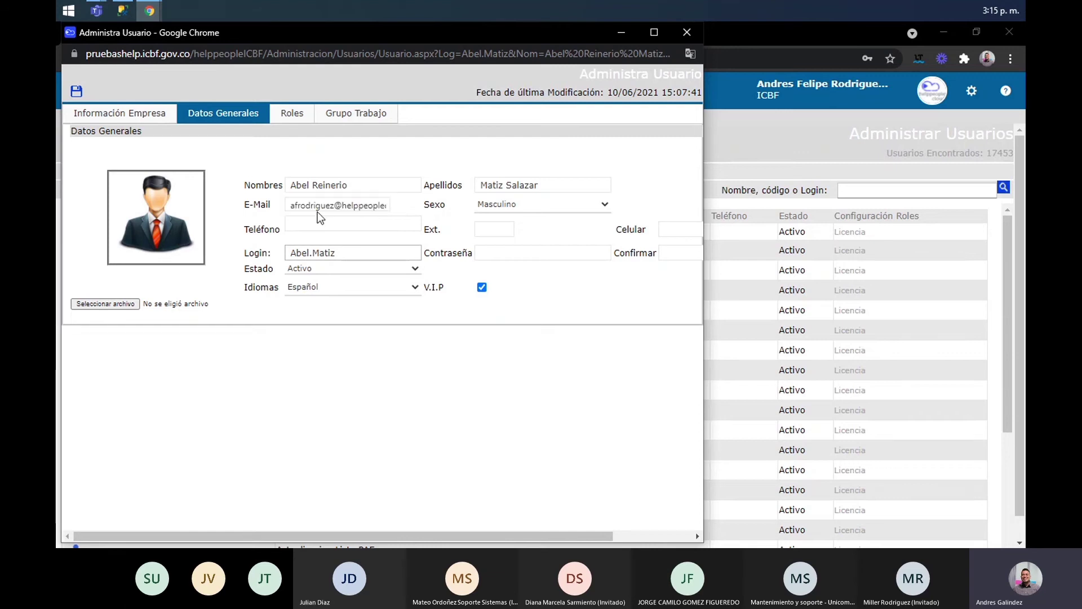
pyautogui.moveTo(289, 205); pyautogui.dragTo(446, 208)
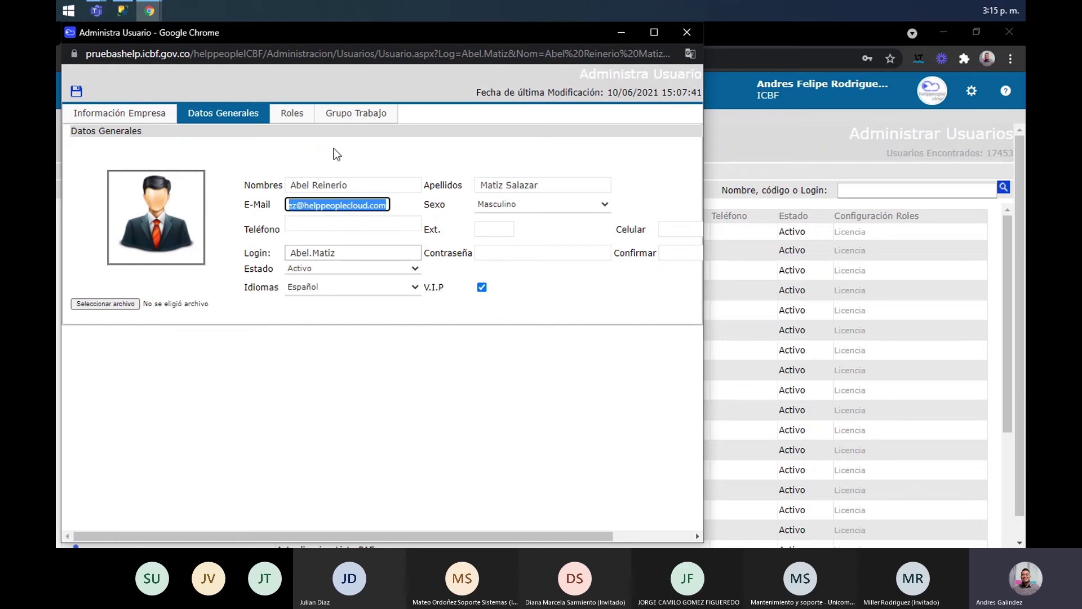
# Review the user's application roles, permission roles and assigned work groups
pyautogui.click(299, 123)
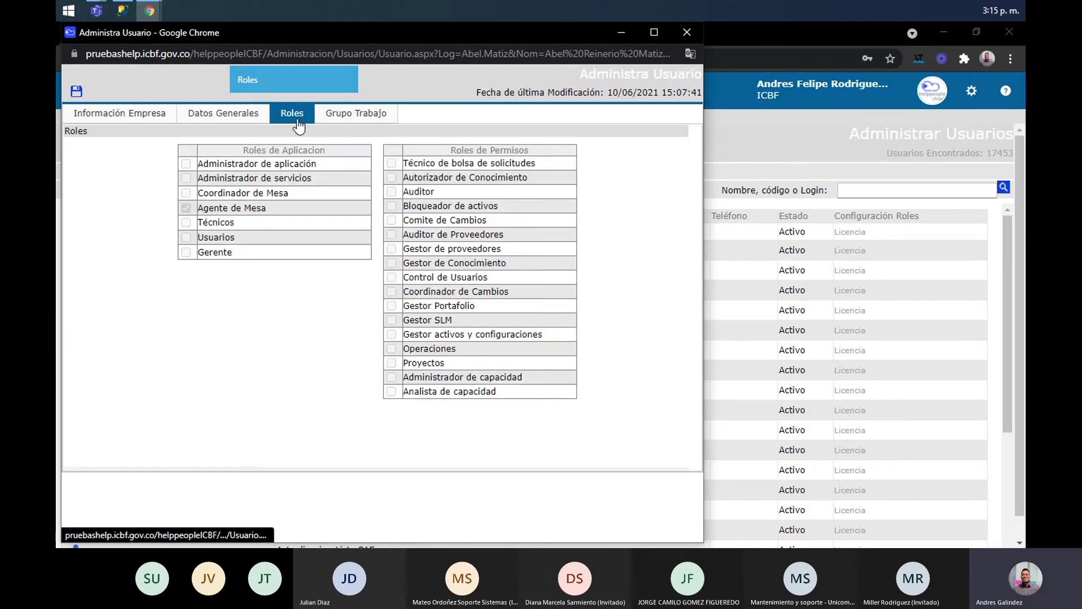
pyautogui.moveTo(291, 193); pyautogui.dragTo(214, 189)
pyautogui.click(277, 180)
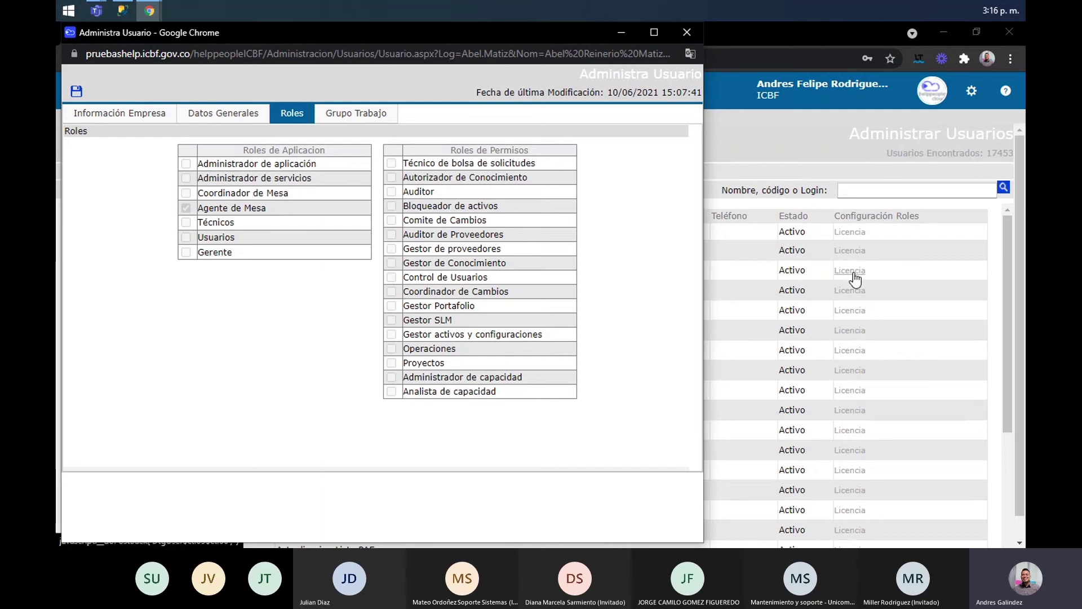
pyautogui.click(365, 114)
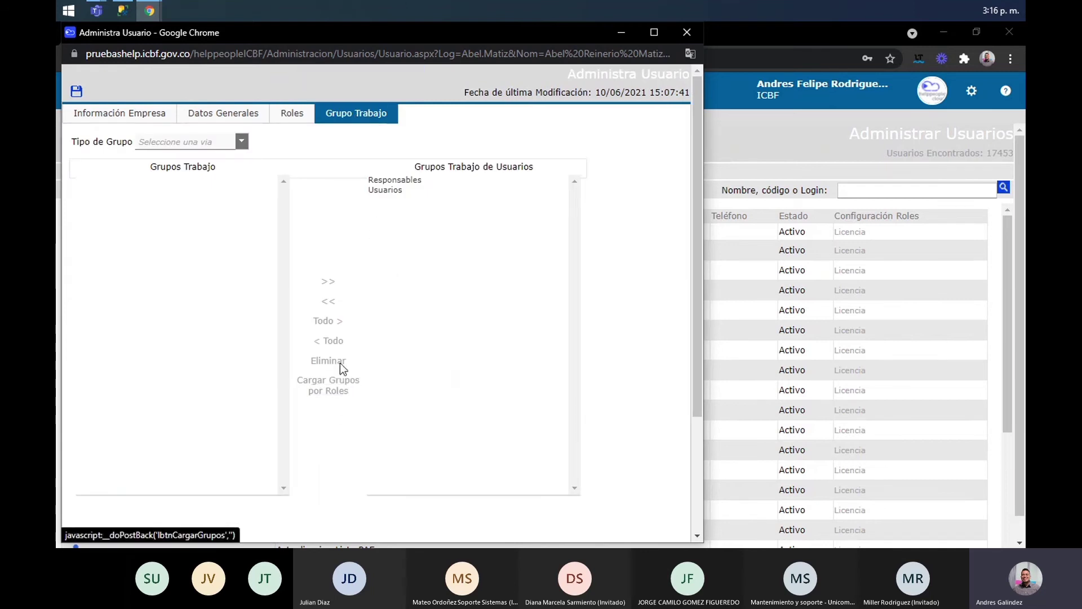
# Inspect the Estado options in the user's general data, keeping Activo, then recheck the company information and close the record
pyautogui.click(234, 123)
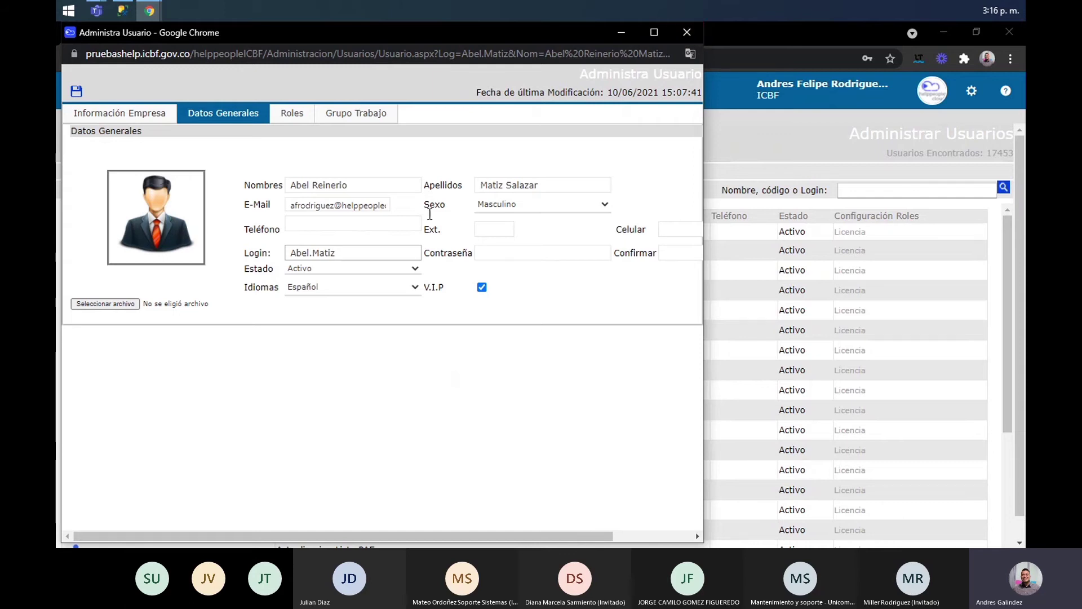
pyautogui.click(348, 268)
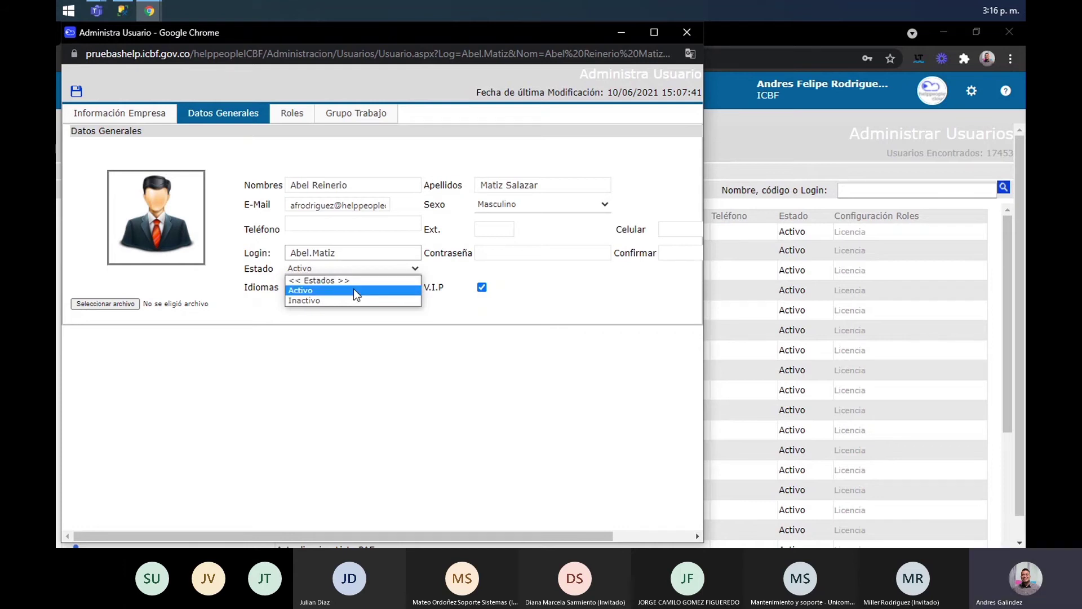
pyautogui.click(353, 290)
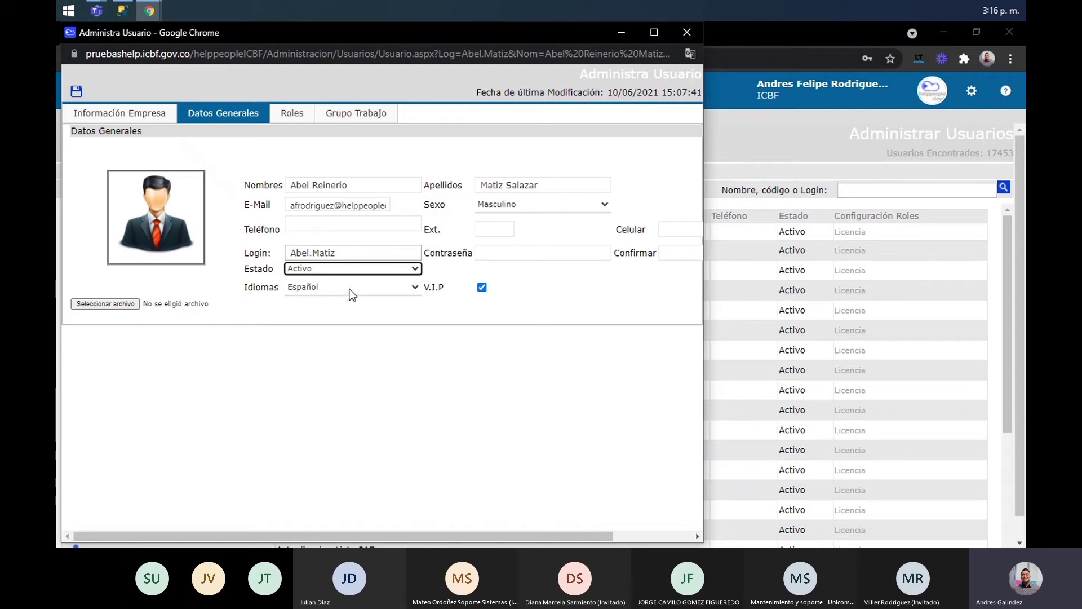
pyautogui.click(224, 318)
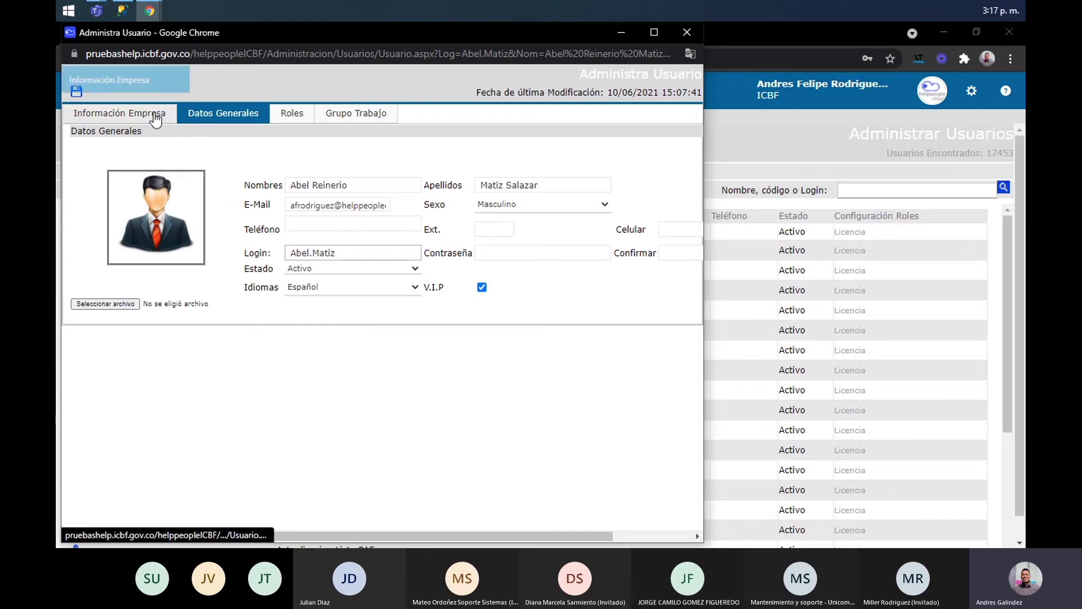
pyautogui.click(173, 120)
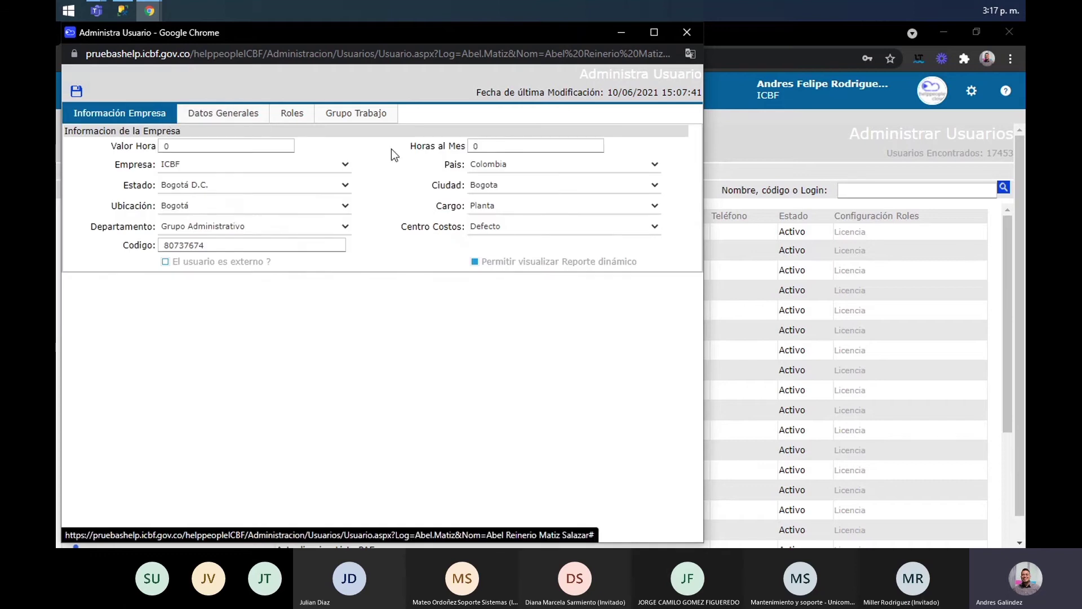
pyautogui.click(695, 38)
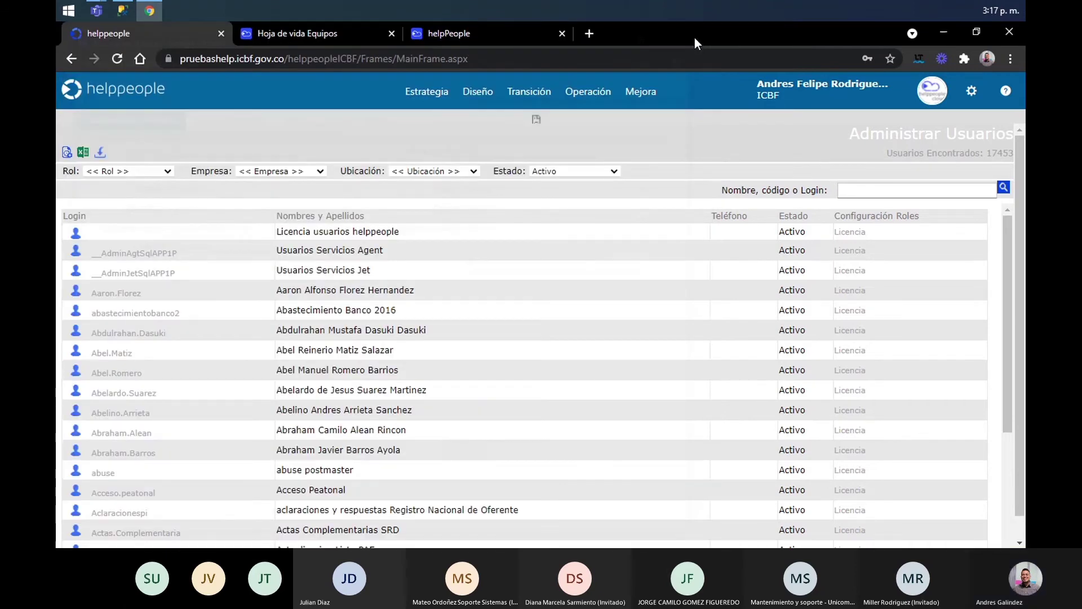
# Open the system parameters and display the Gestión de Servicios parameter section
pyautogui.click(972, 91)
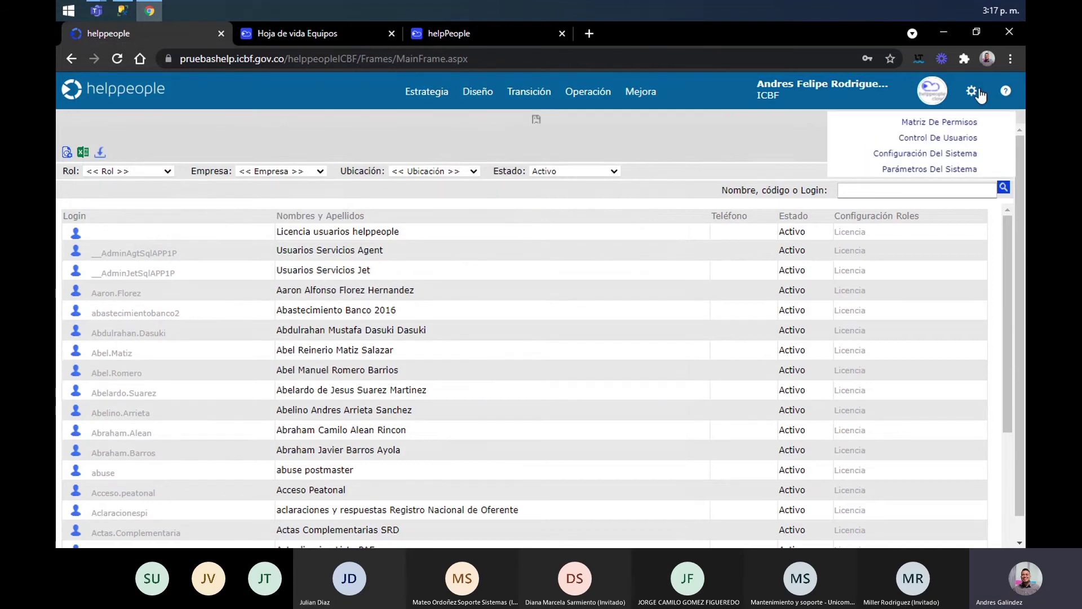
pyautogui.click(968, 165)
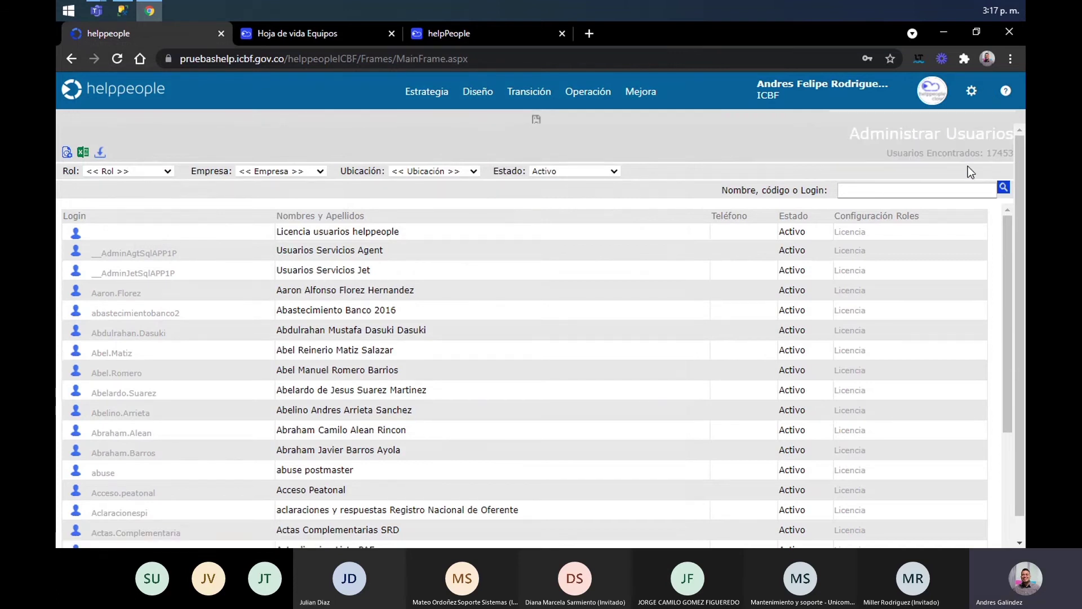
pyautogui.click(347, 172)
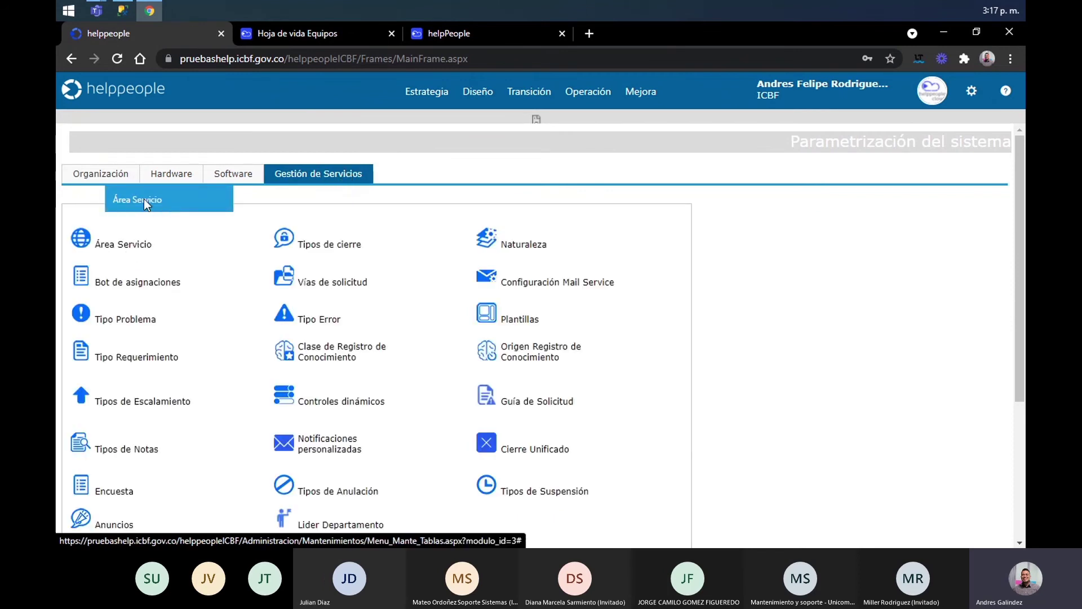
# Open the service portfolio's management window and review the catalogued and retired services
pyautogui.moveTo(435, 91)
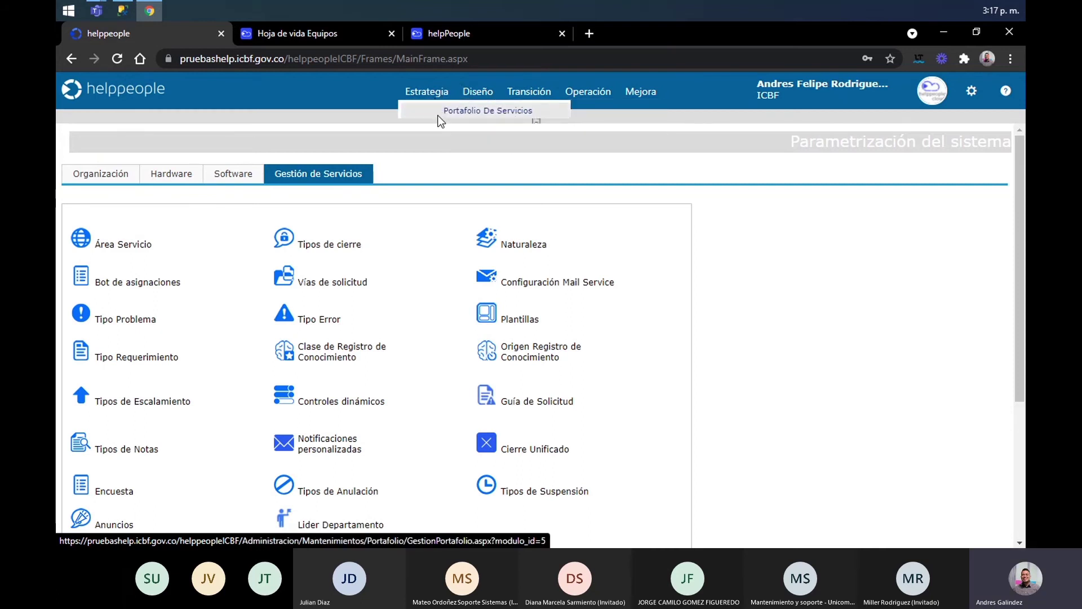
pyautogui.click(435, 111)
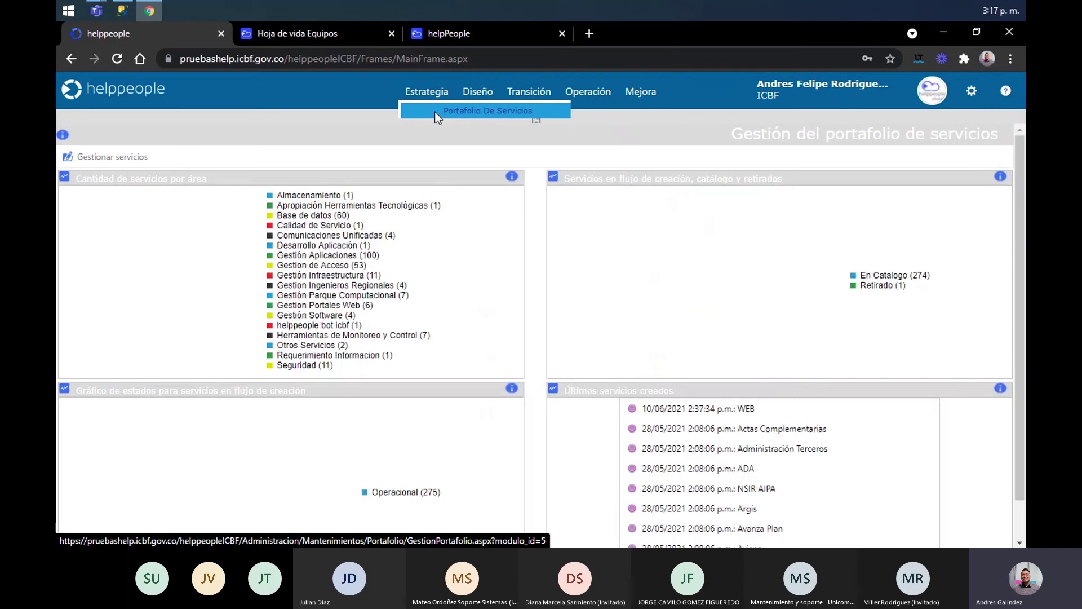
pyautogui.click(122, 161)
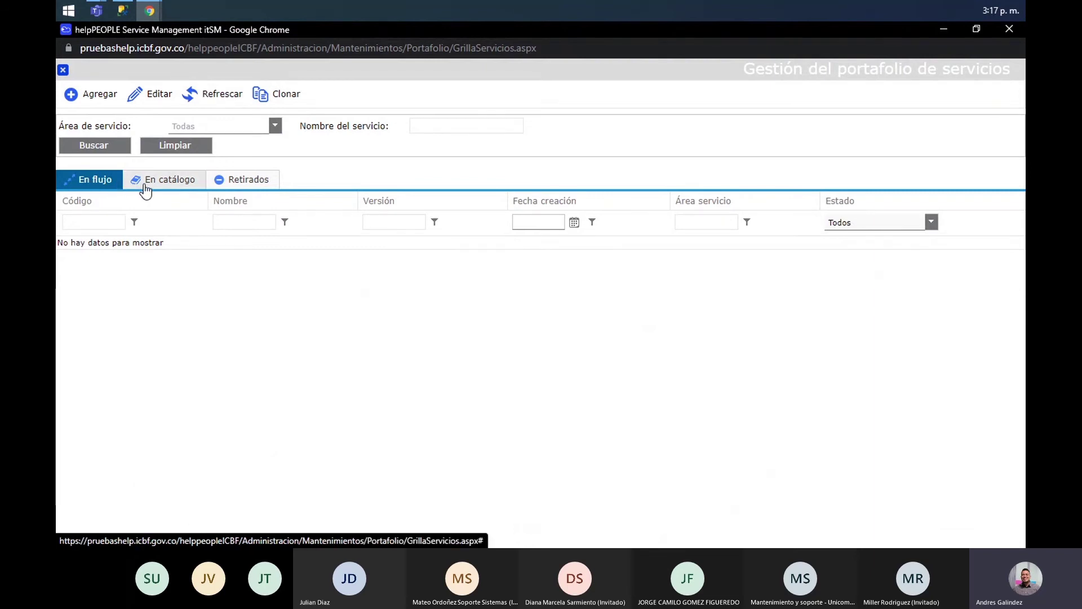
pyautogui.click(163, 183)
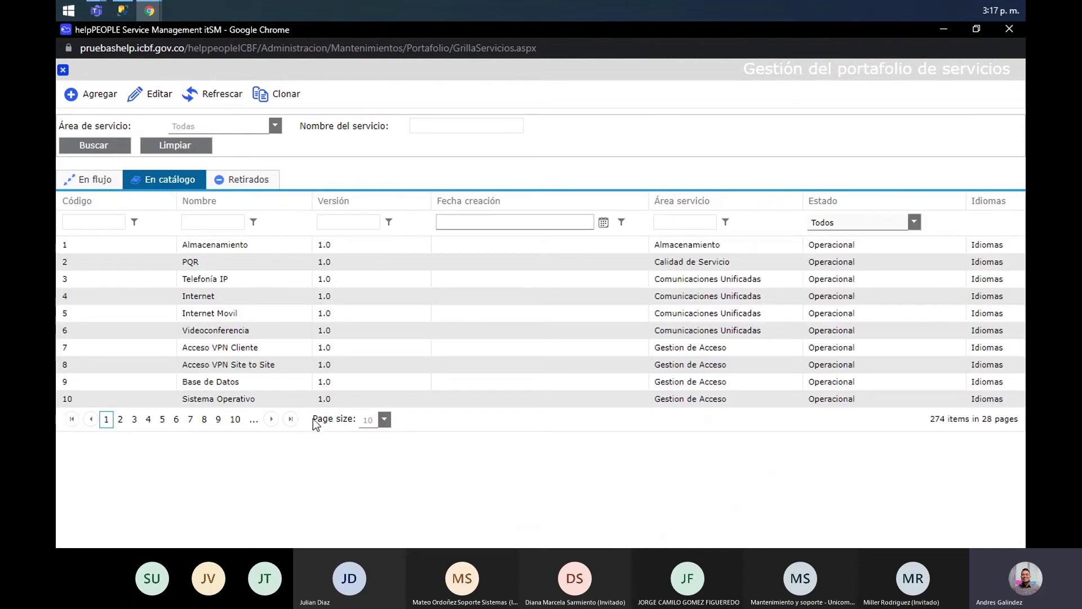
pyautogui.click(229, 180)
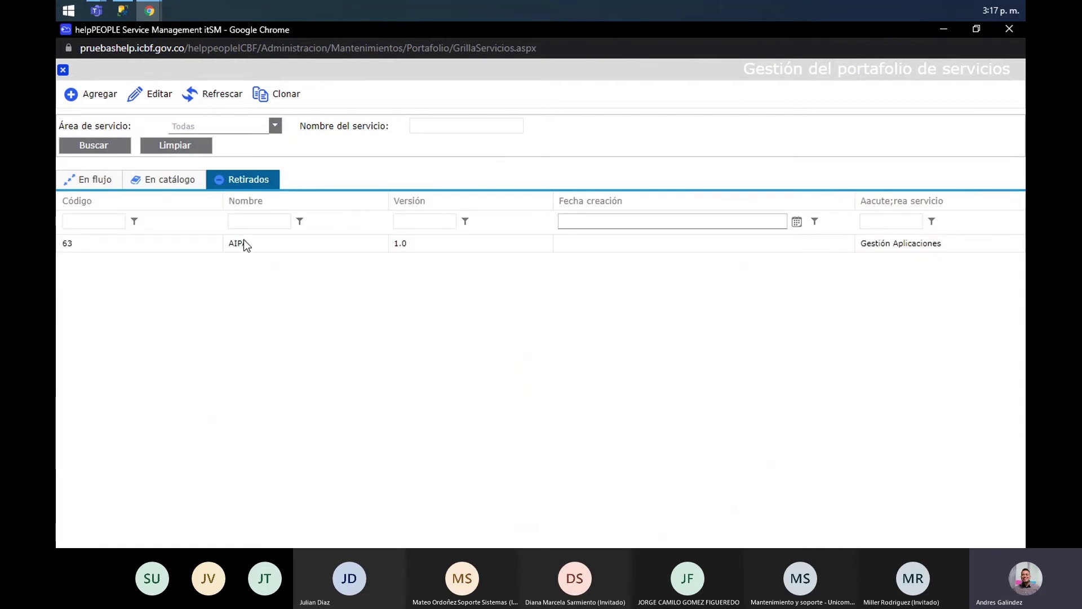
# Return to the catalogued services and open the PQR service record
pyautogui.click(185, 188)
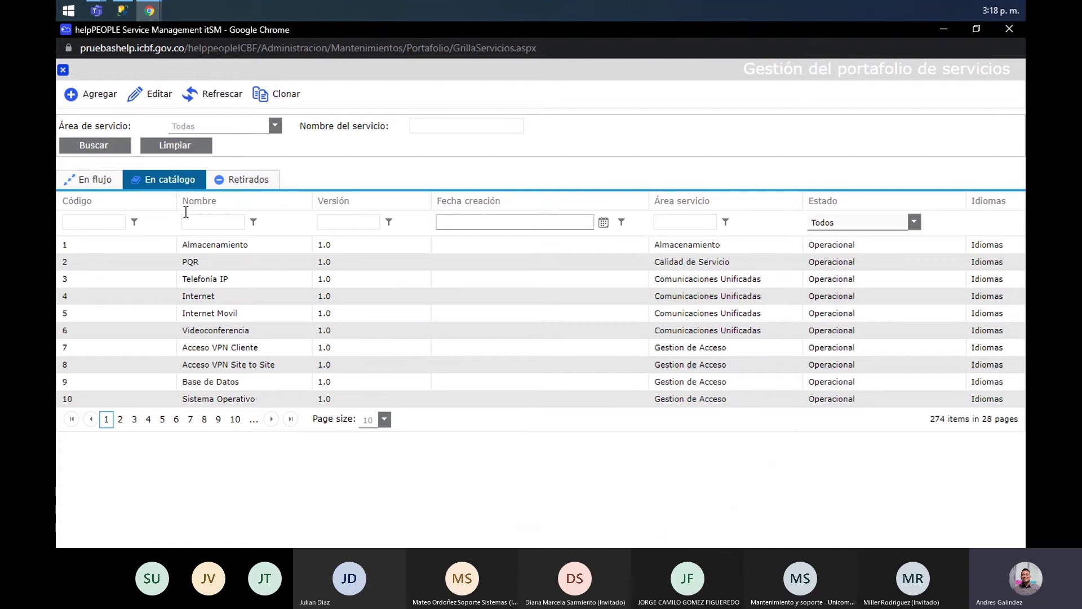
pyautogui.click(148, 267)
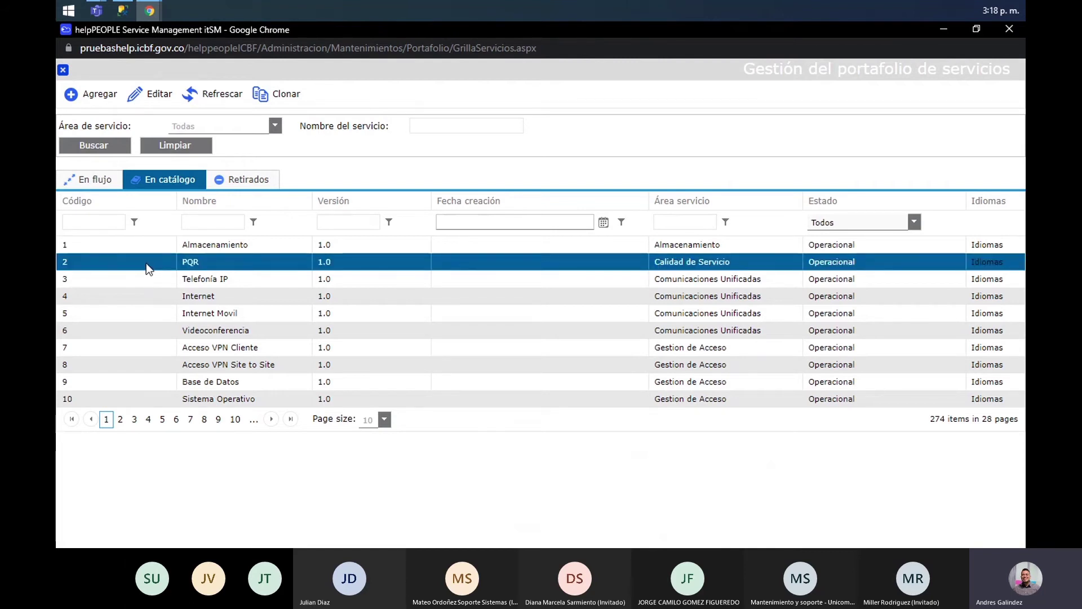
pyautogui.doubleClick(148, 267)
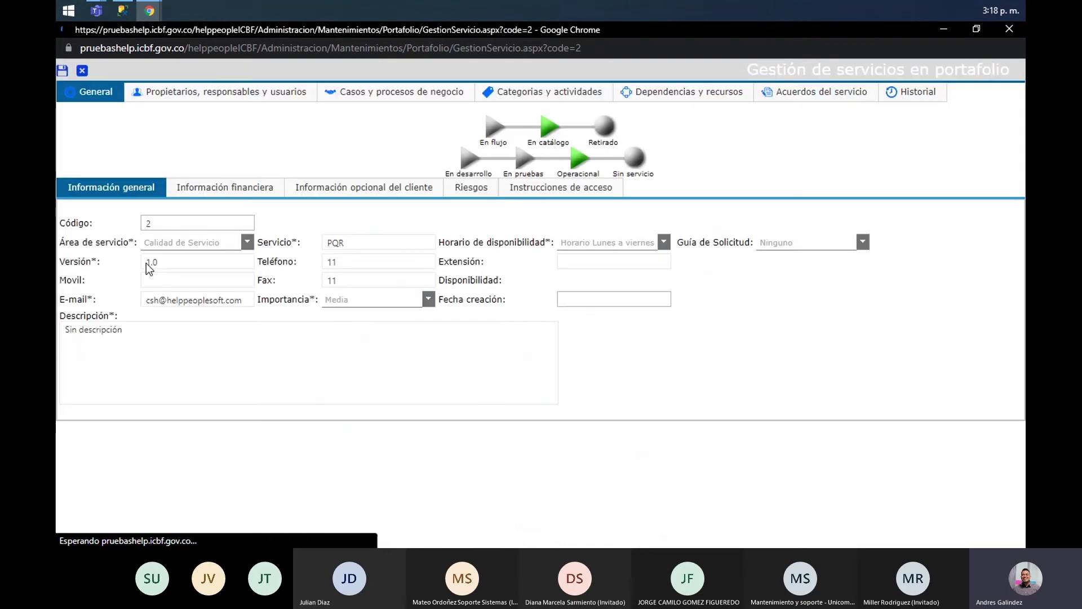
# Switch the PQR service's state to En flujo and check its service name and the available substates
pyautogui.moveTo(506, 141)
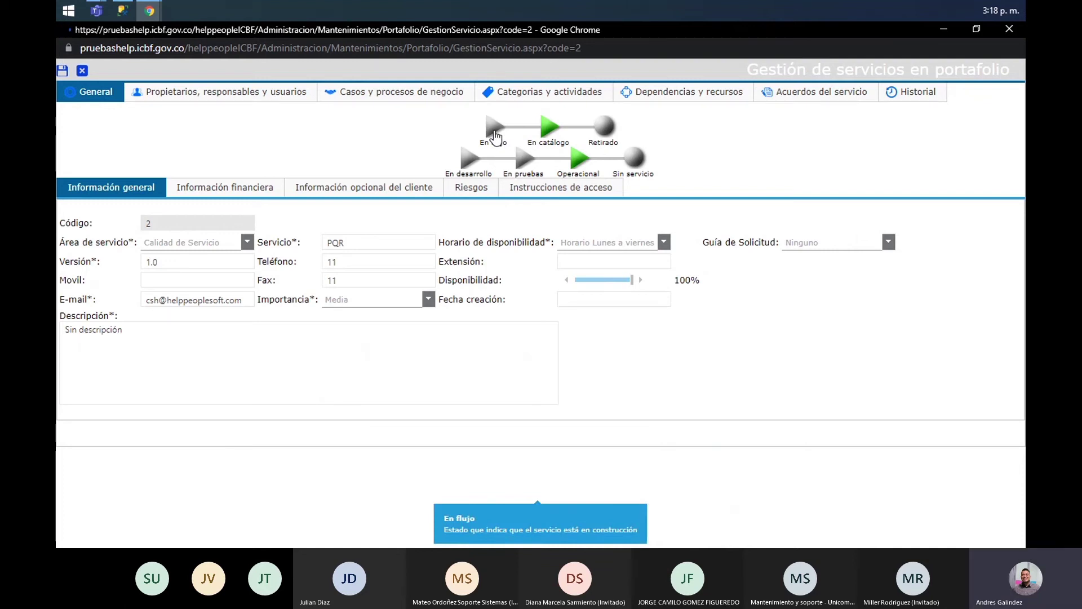
pyautogui.click(495, 137)
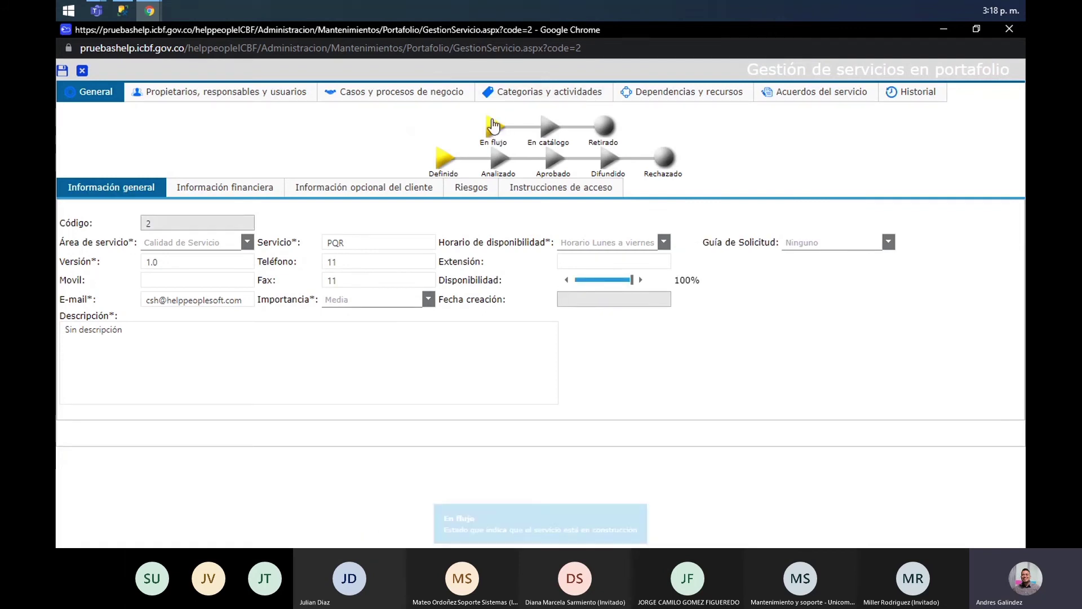
pyautogui.click(324, 243)
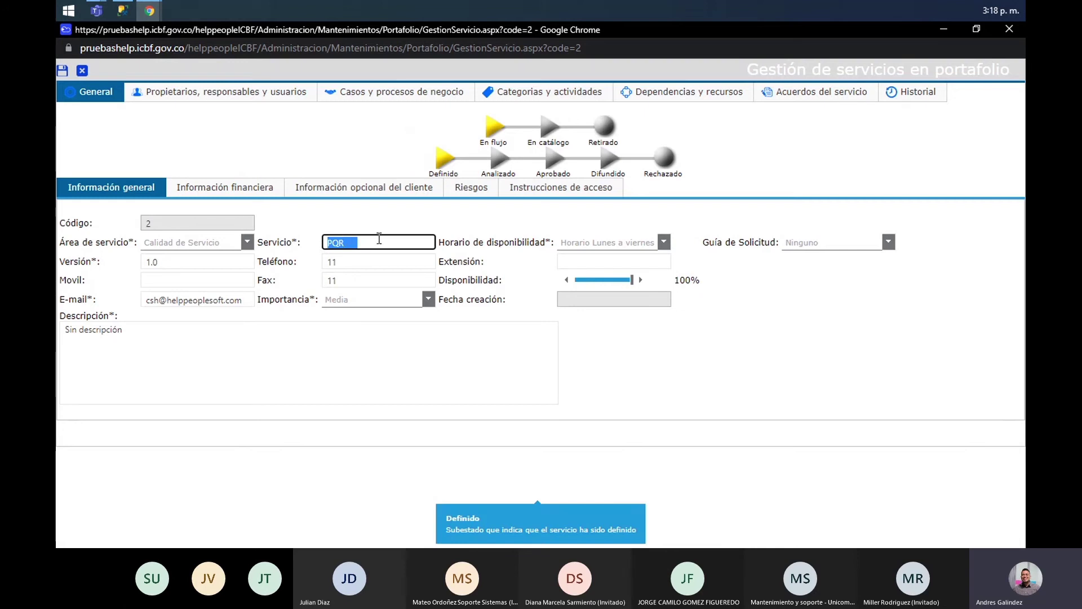
pyautogui.click(379, 239)
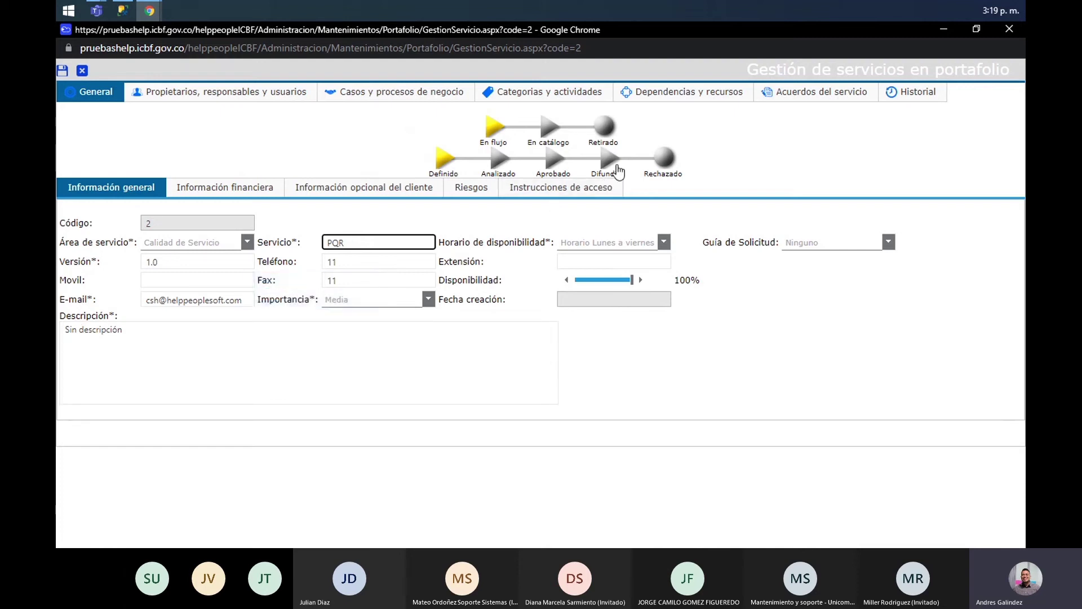
pyautogui.moveTo(497, 138)
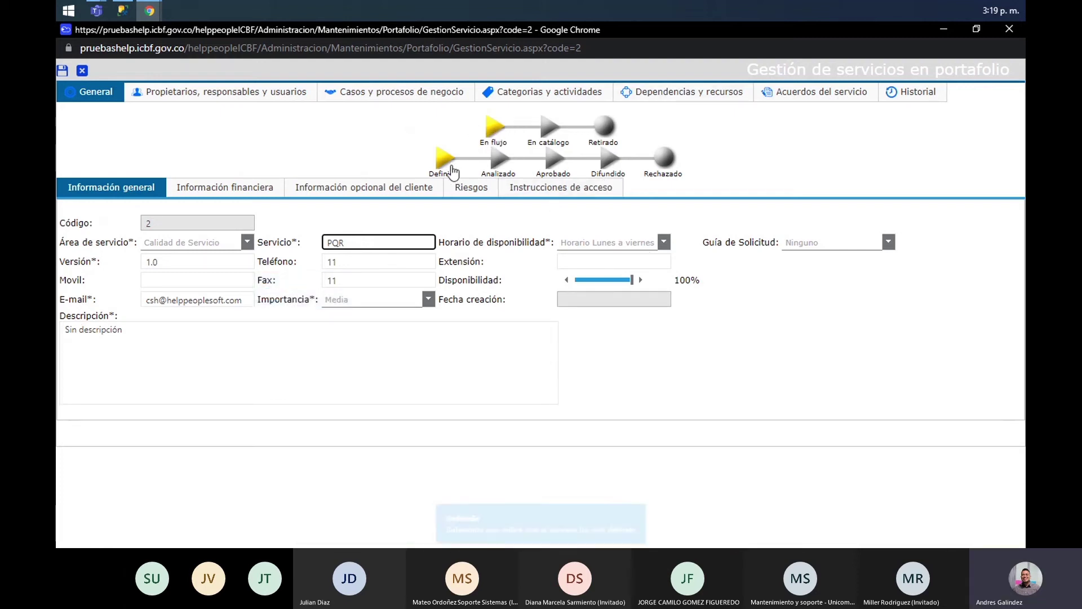
# Review the PQR service's categories and activities, plus its assigned owner, responsible and user groups
pyautogui.click(518, 98)
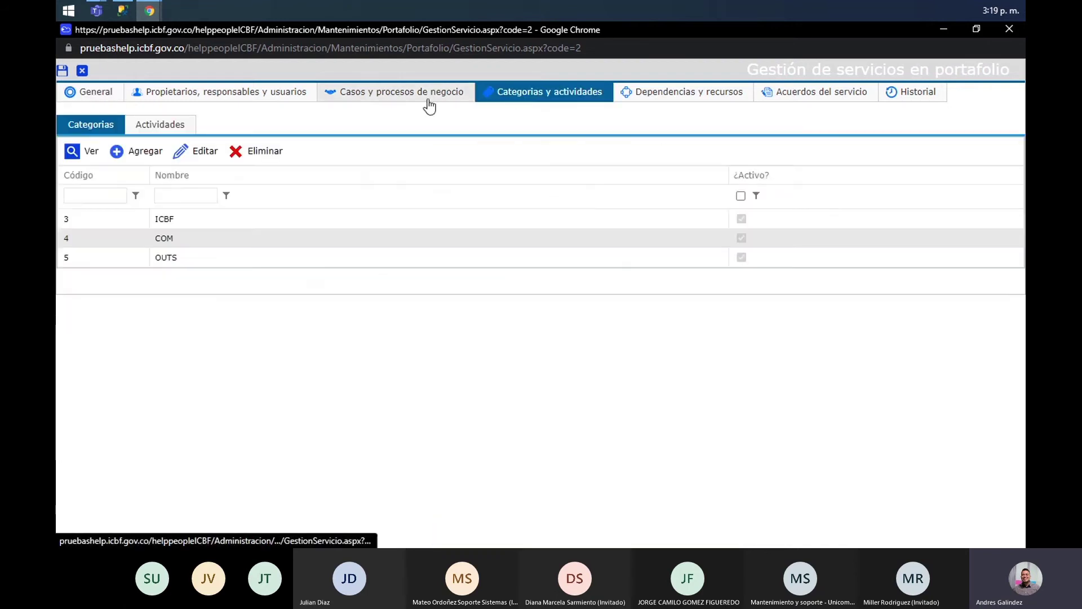
pyautogui.click(172, 130)
pyautogui.click(175, 95)
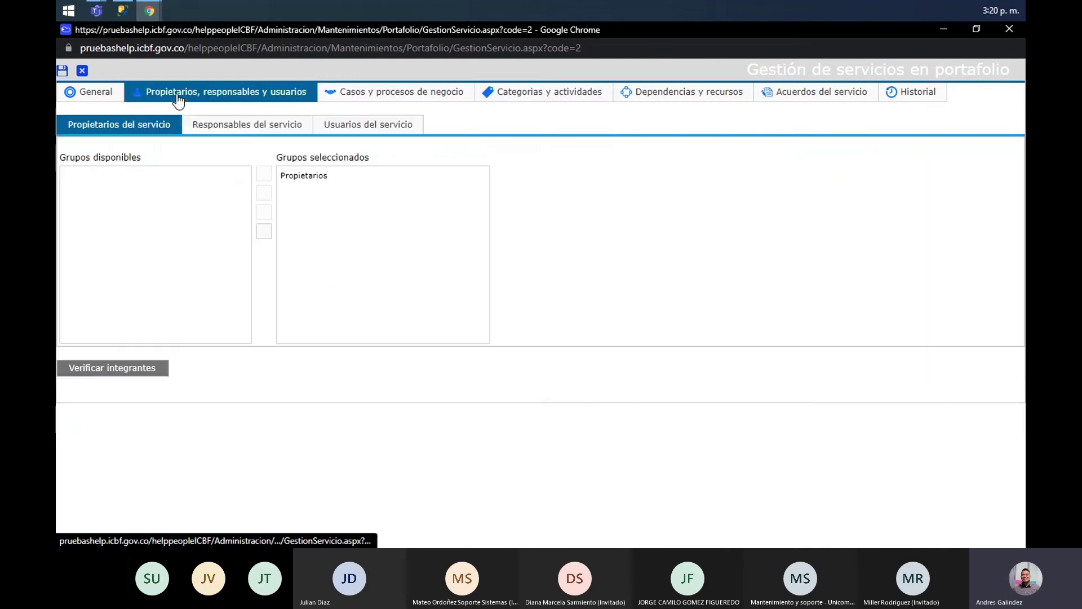
pyautogui.click(269, 129)
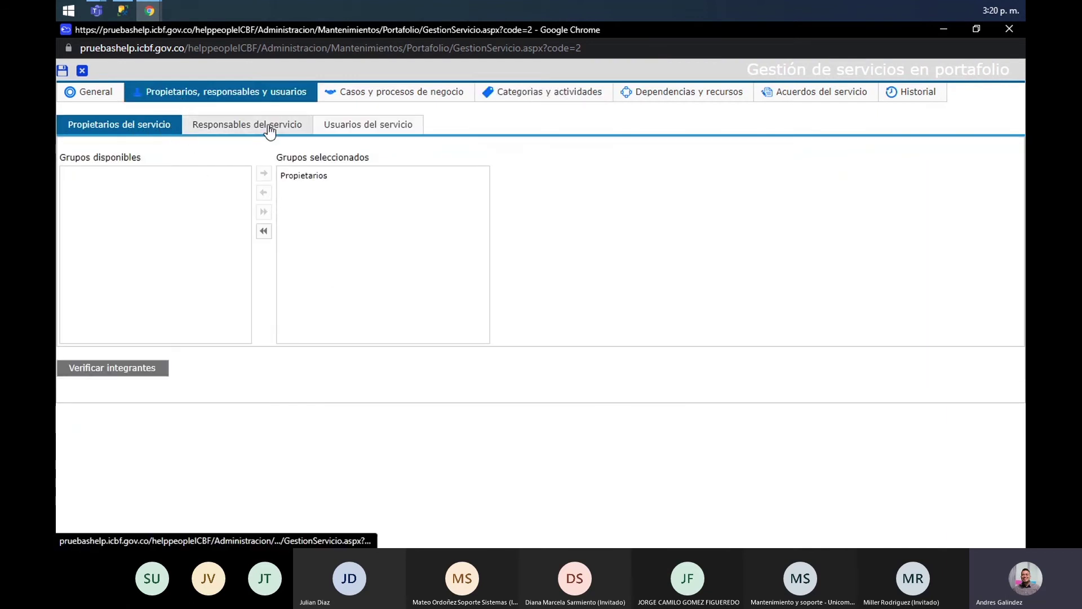
pyautogui.click(361, 131)
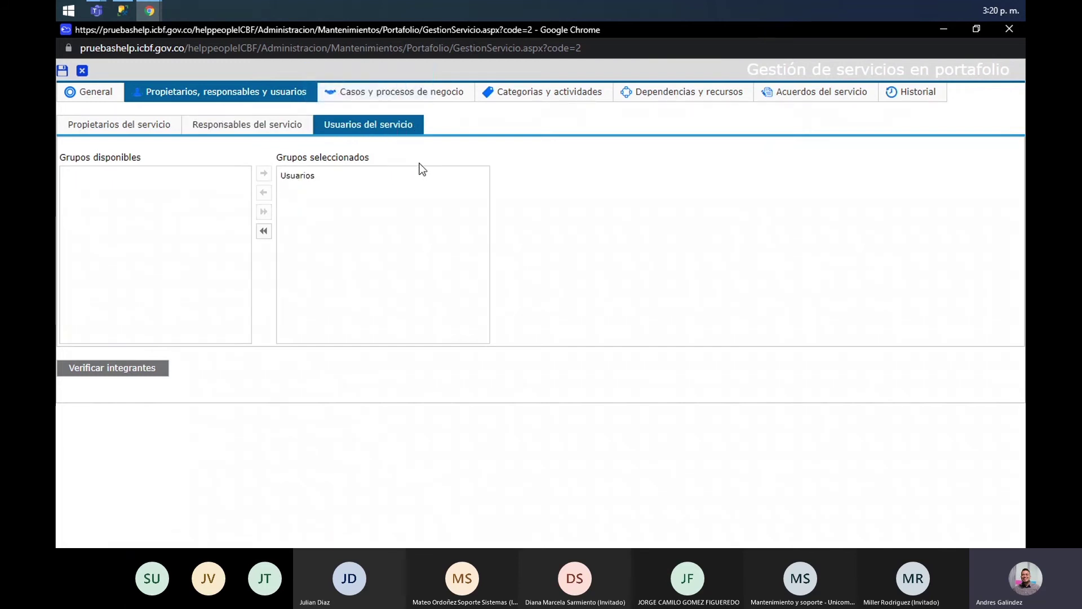
pyautogui.click(96, 102)
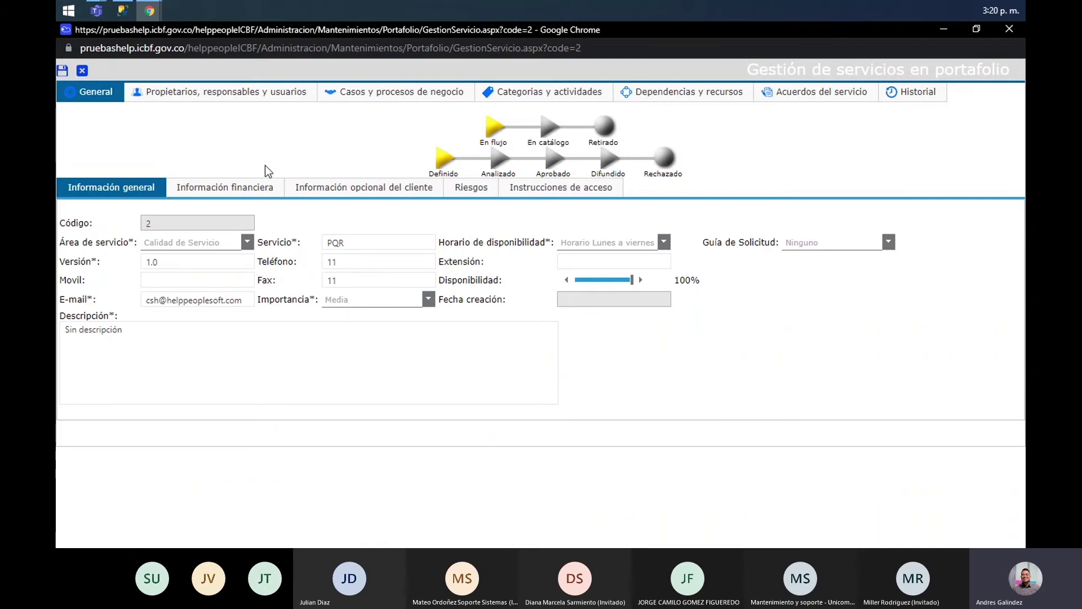
pyautogui.click(550, 95)
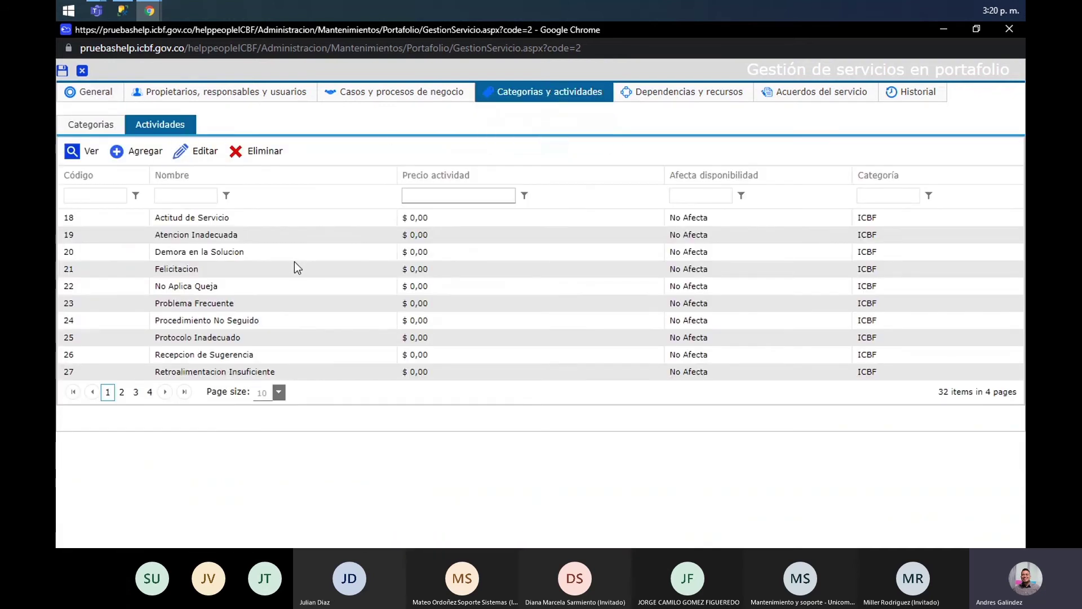
pyautogui.click(110, 124)
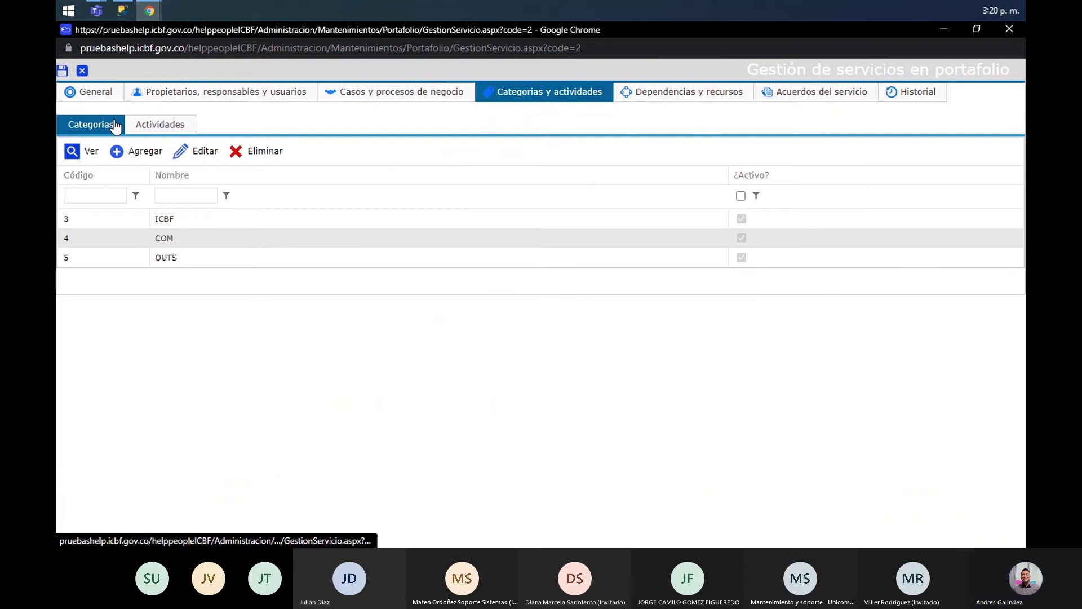
# Return the PQR service to the En catálogo state with the Operacional substate and save the record
pyautogui.click(115, 94)
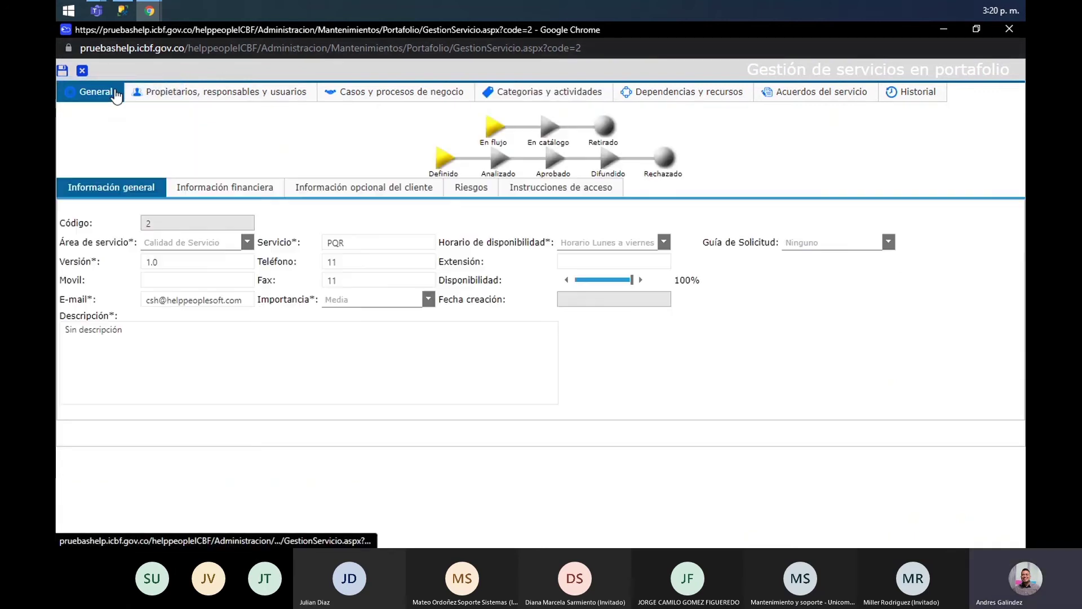
pyautogui.moveTo(554, 141)
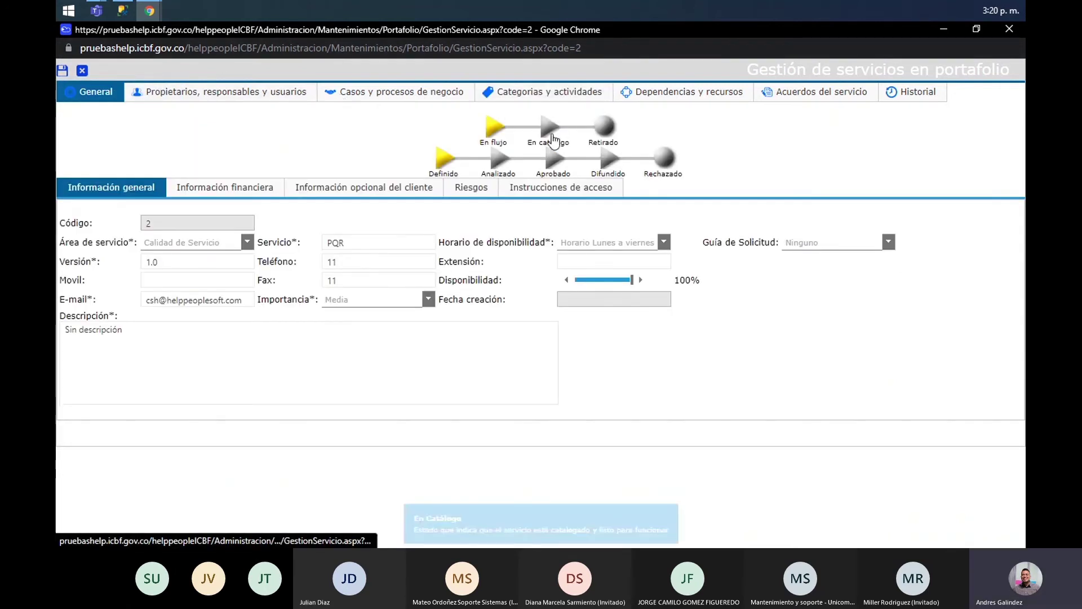
pyautogui.click(553, 141)
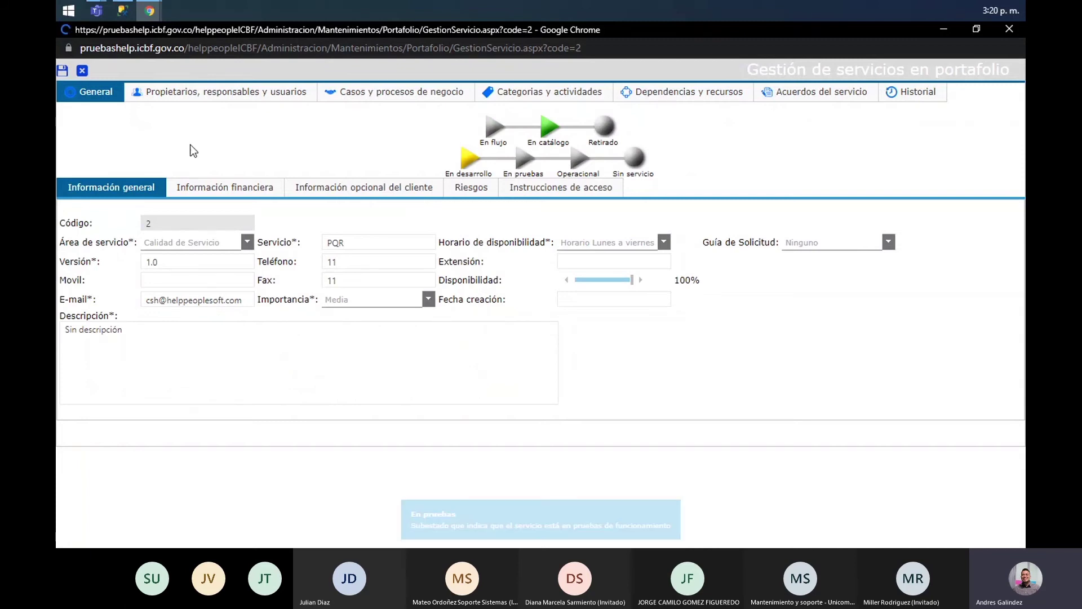
pyautogui.click(63, 71)
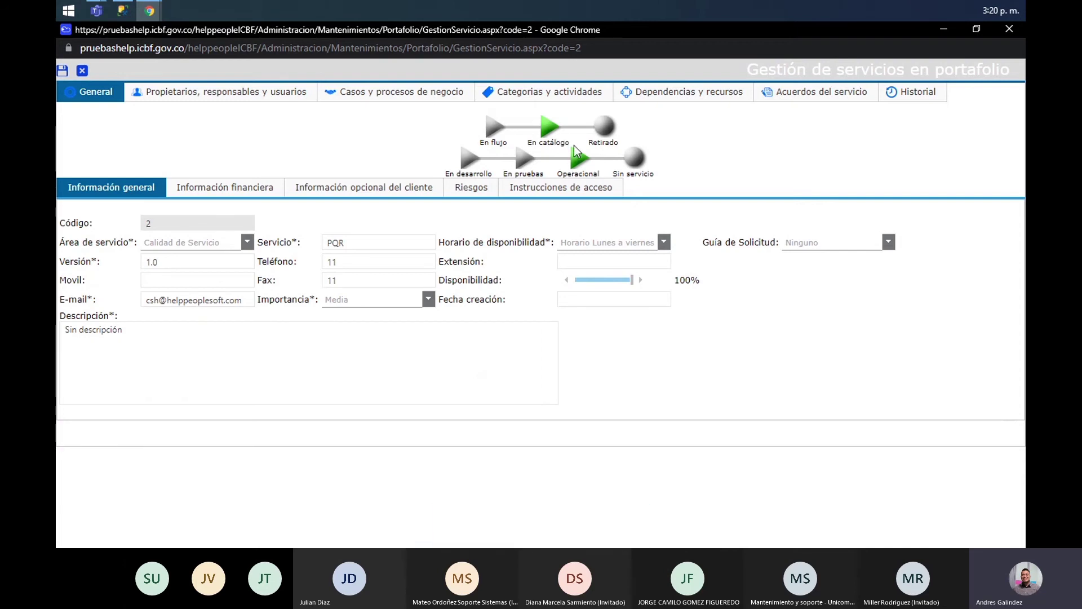
# Check the PQR service's state descriptions and its change history, and close the service window
pyautogui.moveTo(562, 143)
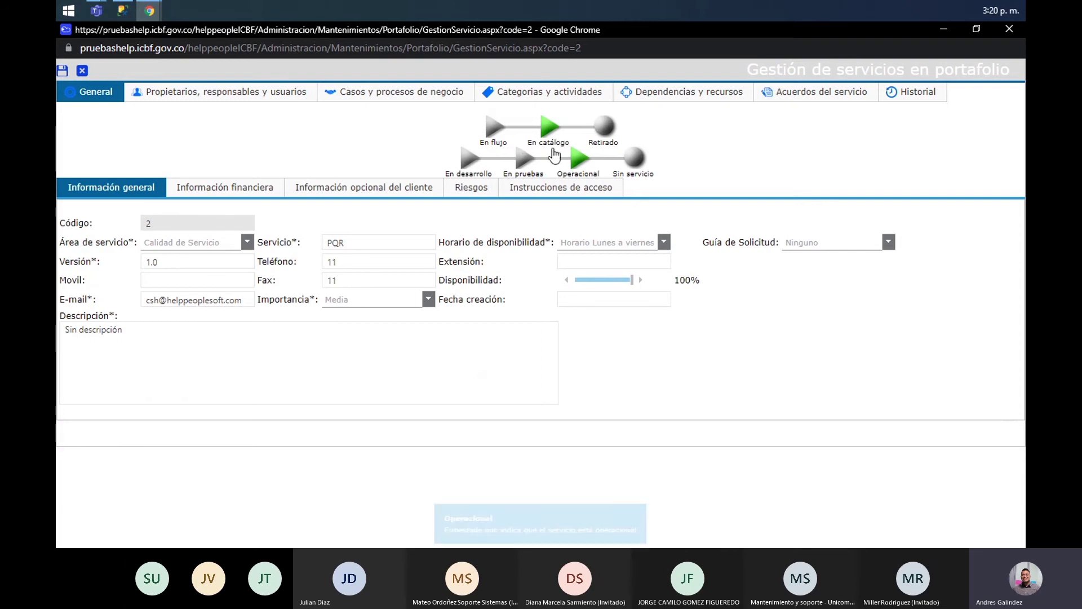
pyautogui.moveTo(566, 164)
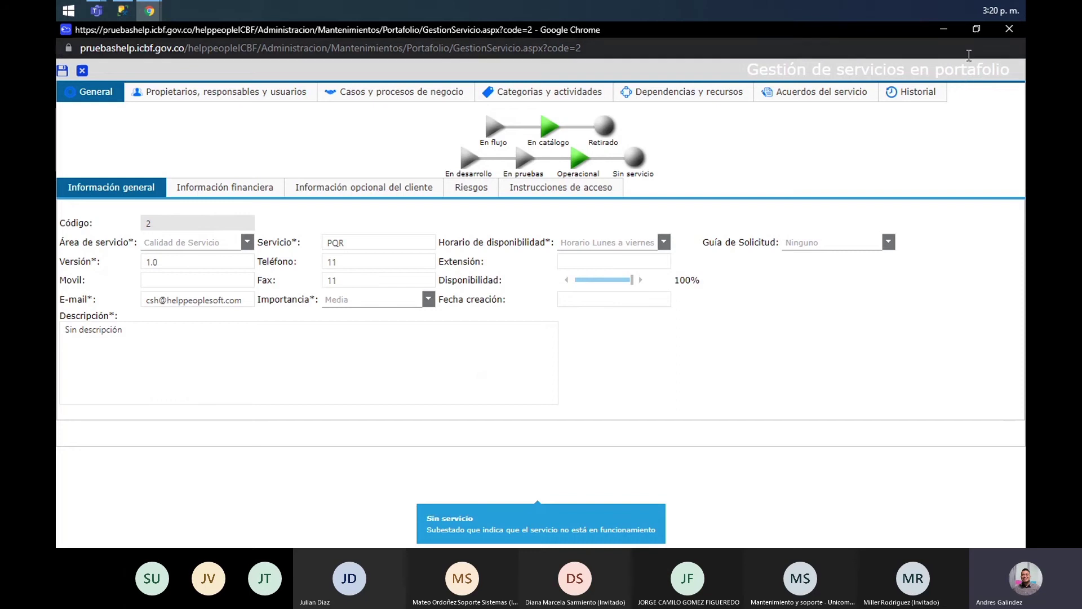
pyautogui.click(940, 97)
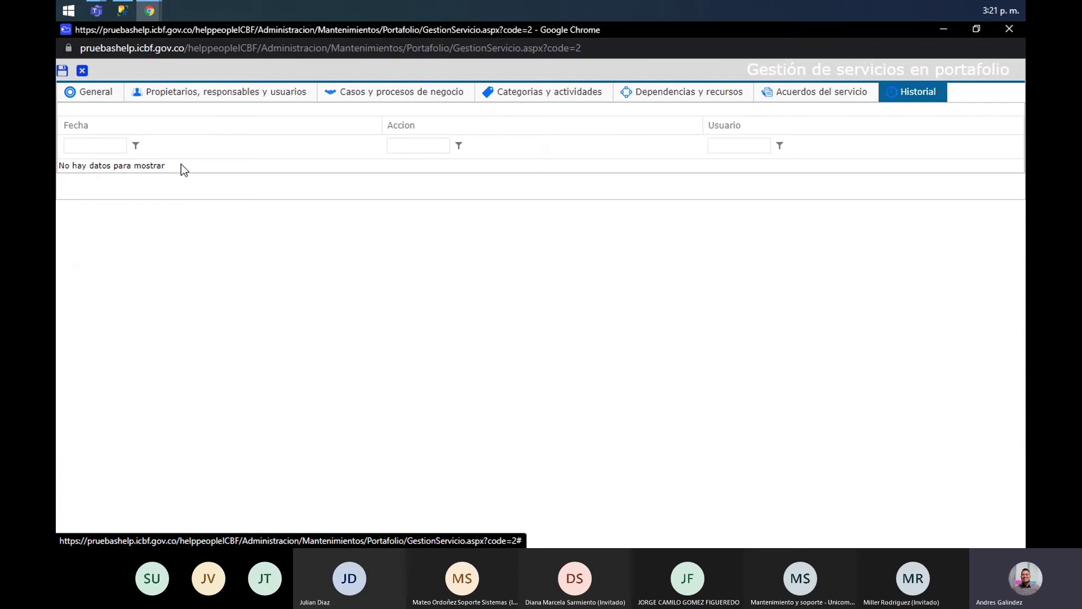
pyautogui.click(108, 99)
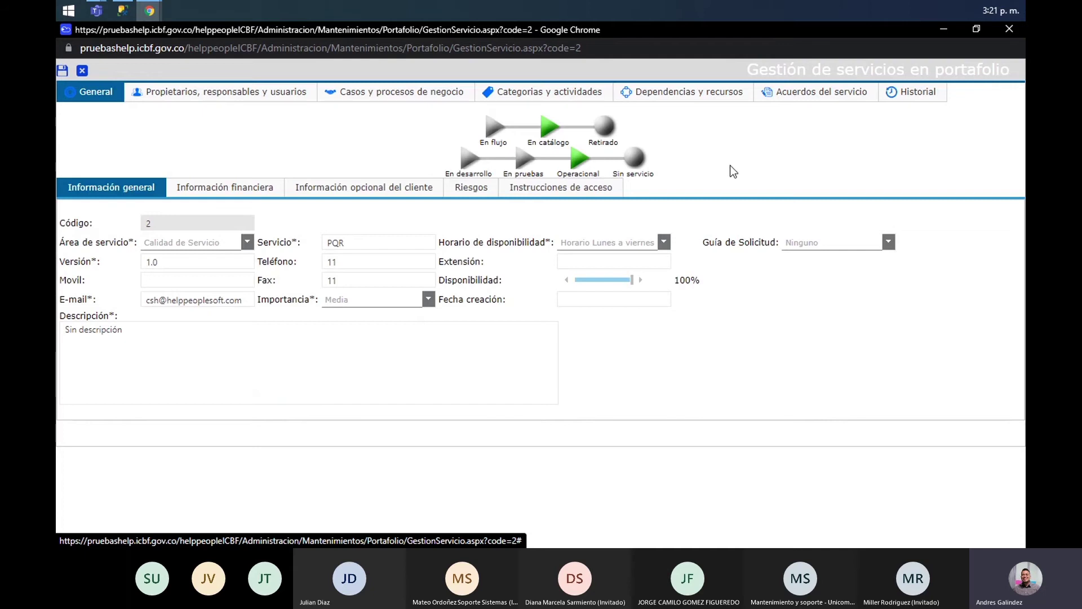
pyautogui.click(1018, 33)
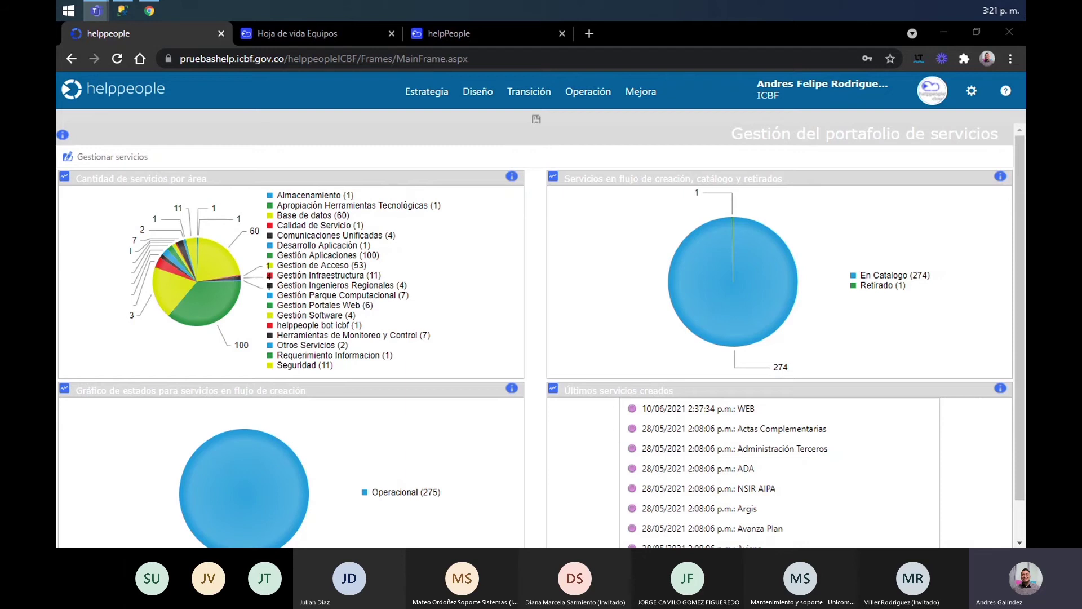
# Return to the main helppeople window and open the service level management window with the SLA list
pyautogui.hotkey('alt', 'Tab')
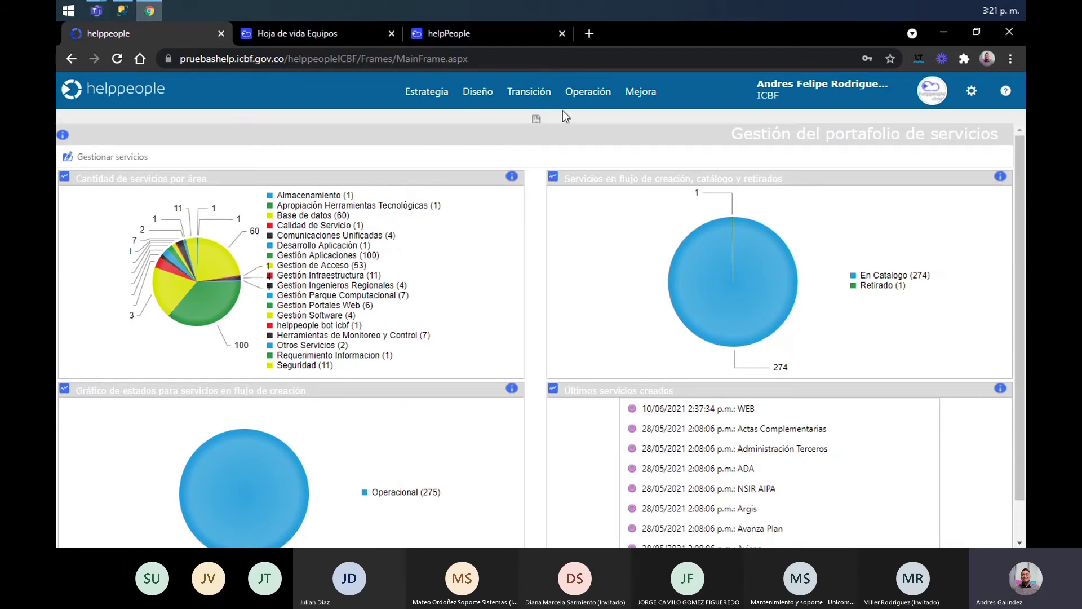
pyautogui.moveTo(519, 104)
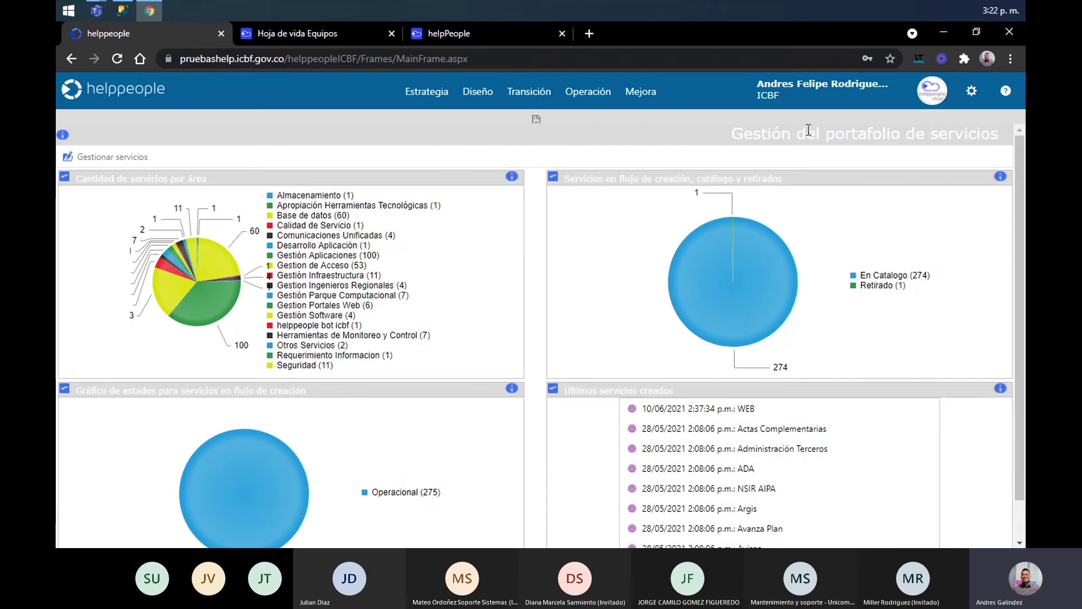
pyautogui.moveTo(478, 97)
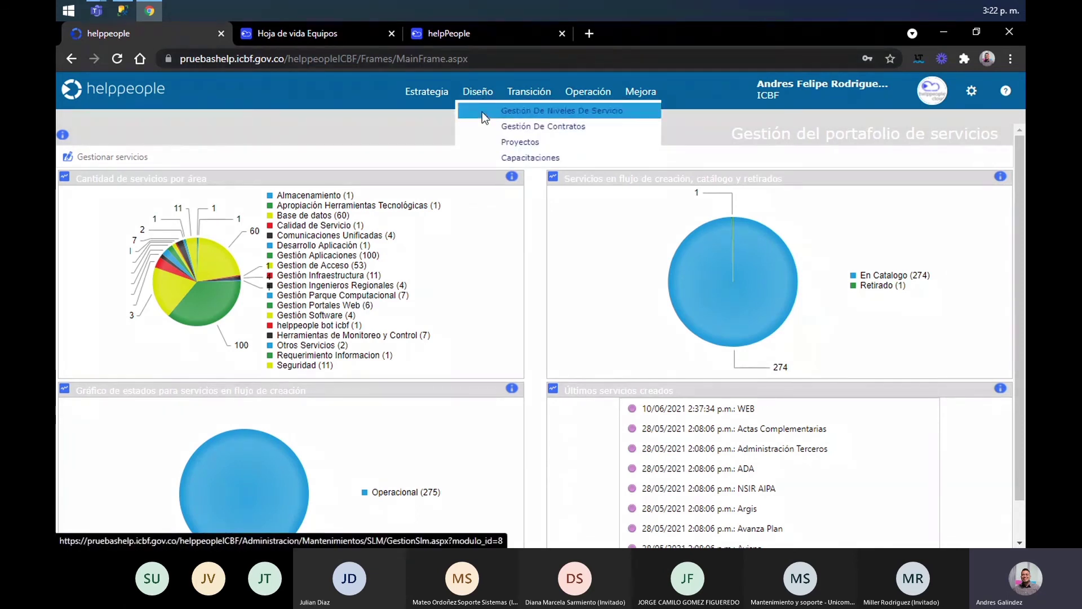
pyautogui.click(519, 113)
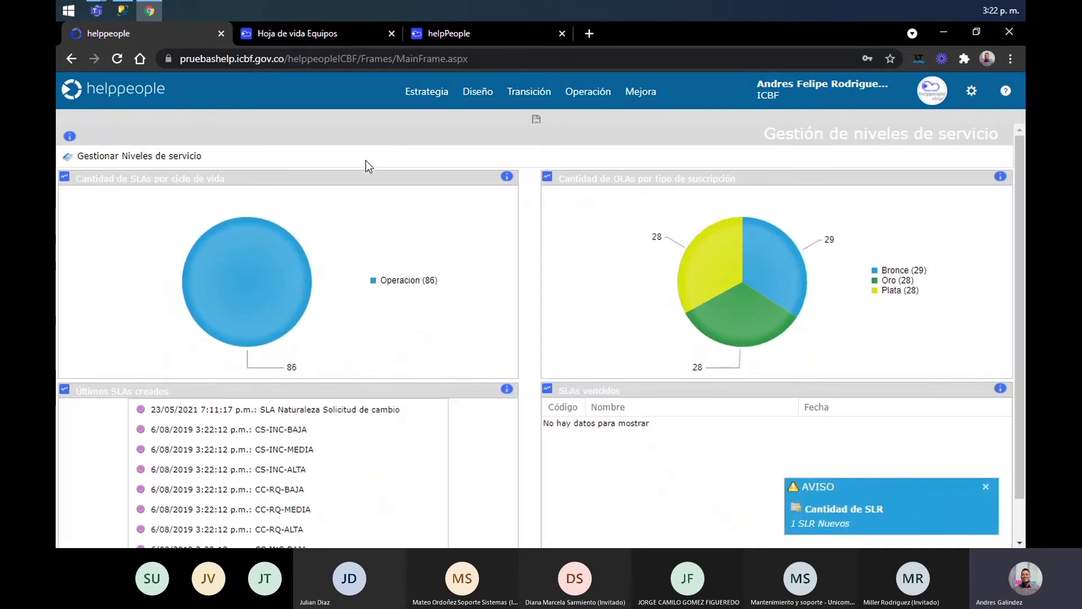
pyautogui.click(146, 158)
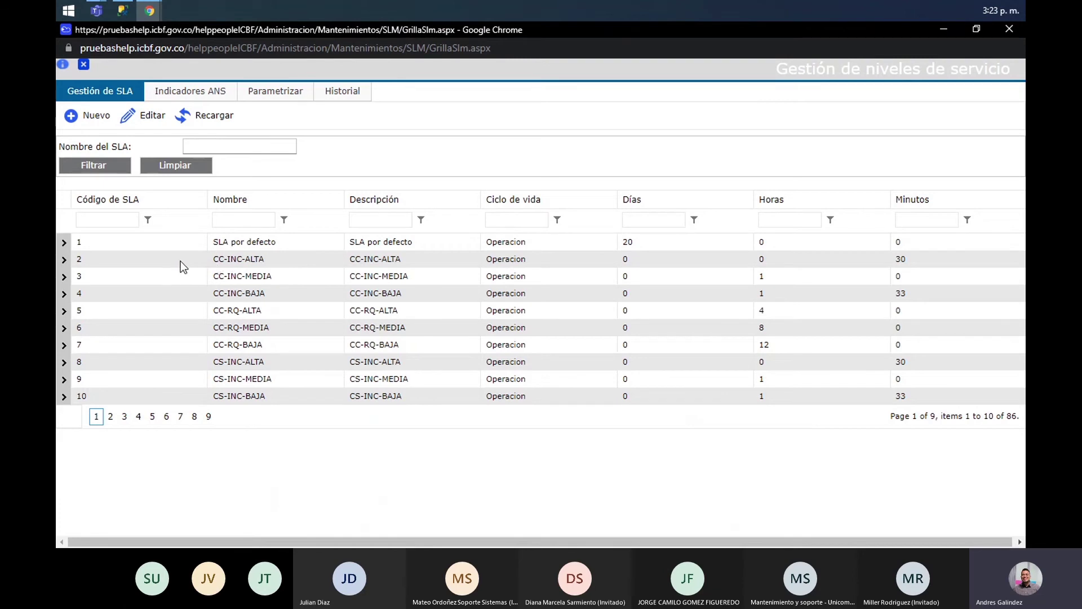
# Try to open the CC-INC-ALTA and CC-RQ-MEDIA service level agreements from the SLA list
pyautogui.click(149, 258)
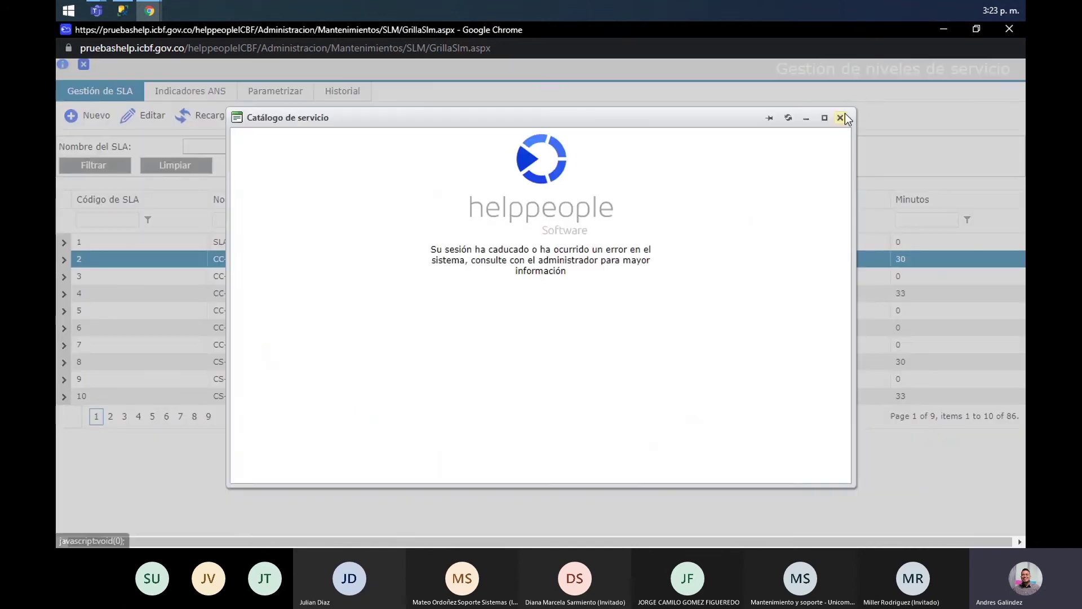
pyautogui.click(839, 118)
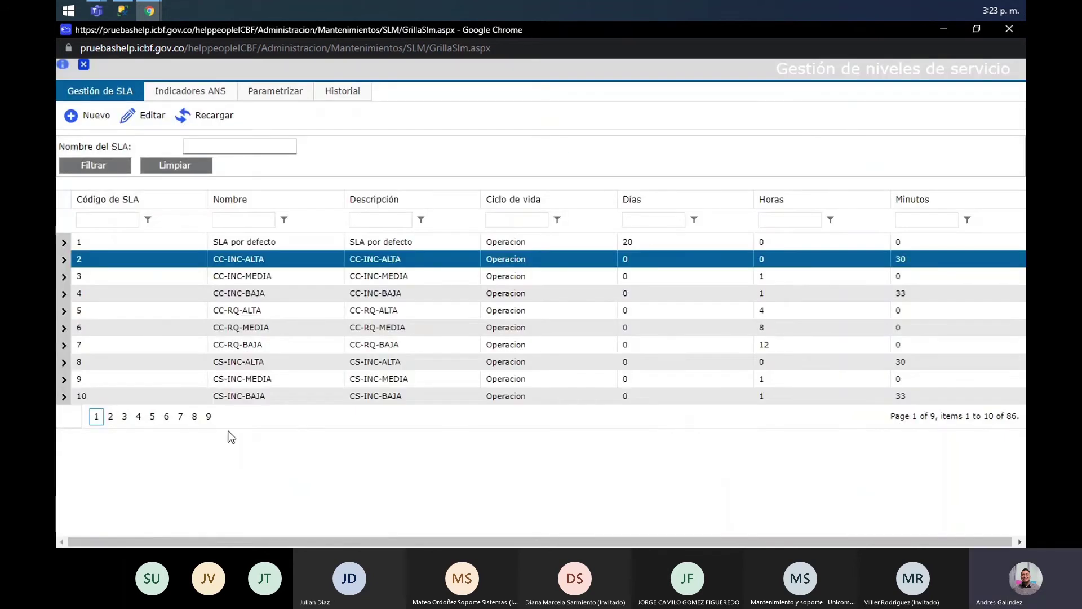
pyautogui.click(189, 315)
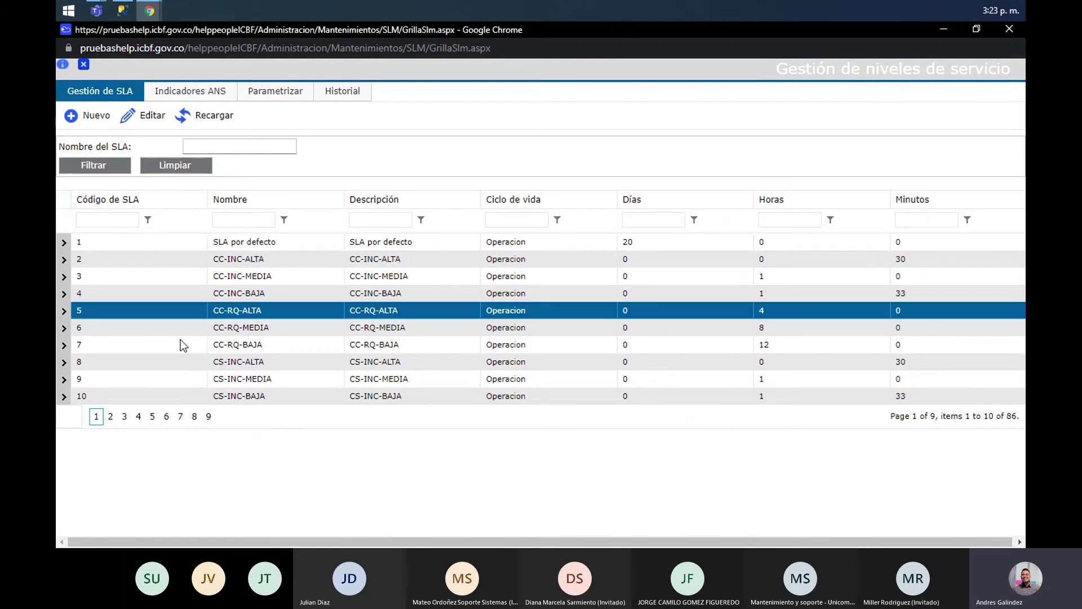
pyautogui.doubleClick(173, 331)
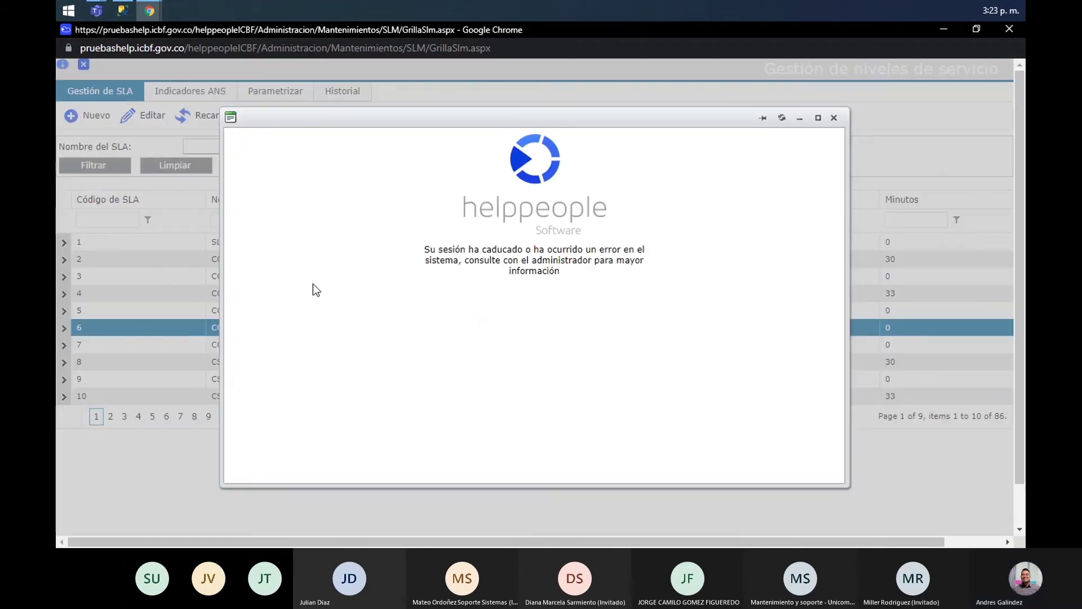
pyautogui.click(834, 118)
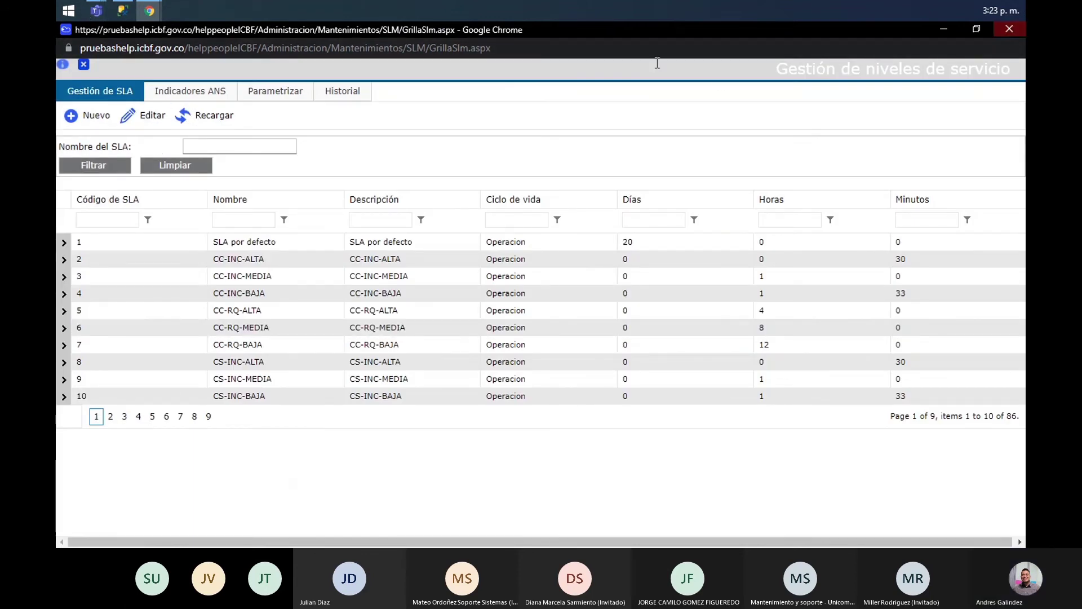
# Open a new service level agreement form and check its title, subscription options and start date
pyautogui.click(93, 120)
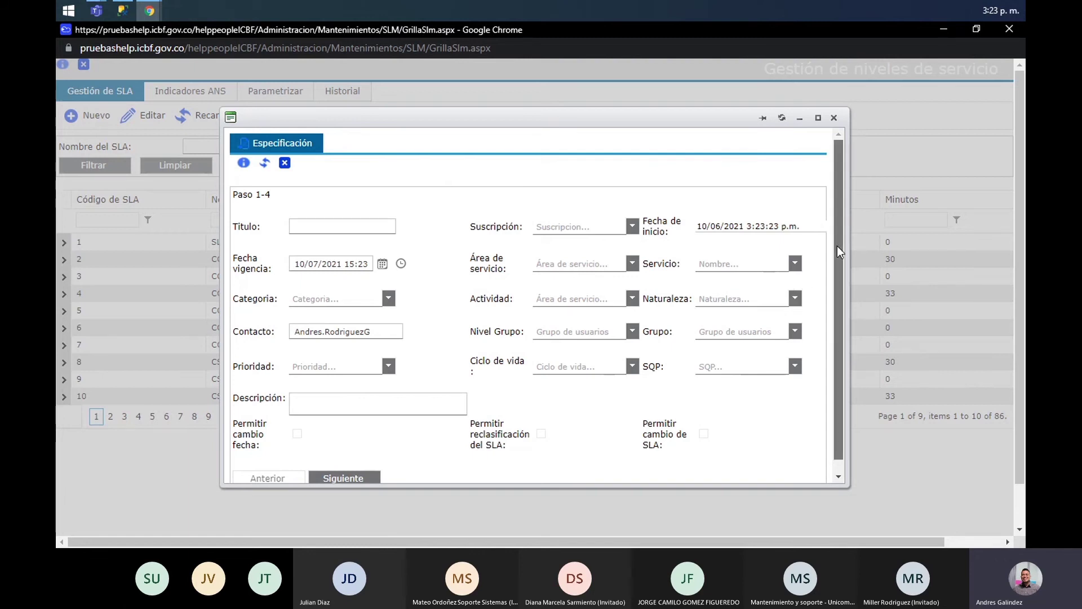
pyautogui.scroll(-1, 837, 246)
pyautogui.click(343, 214)
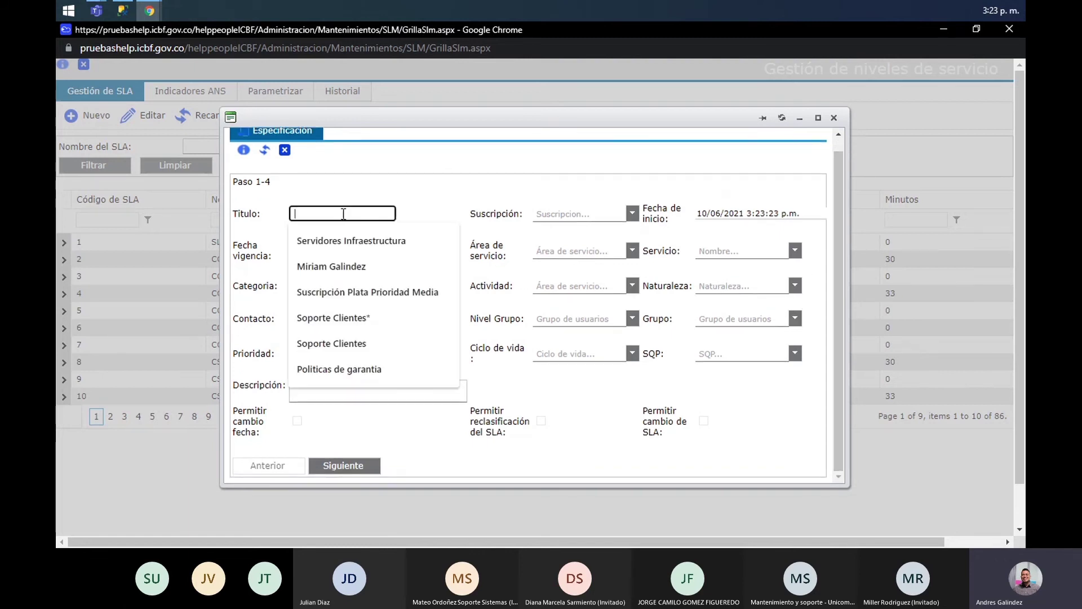
pyautogui.click(579, 213)
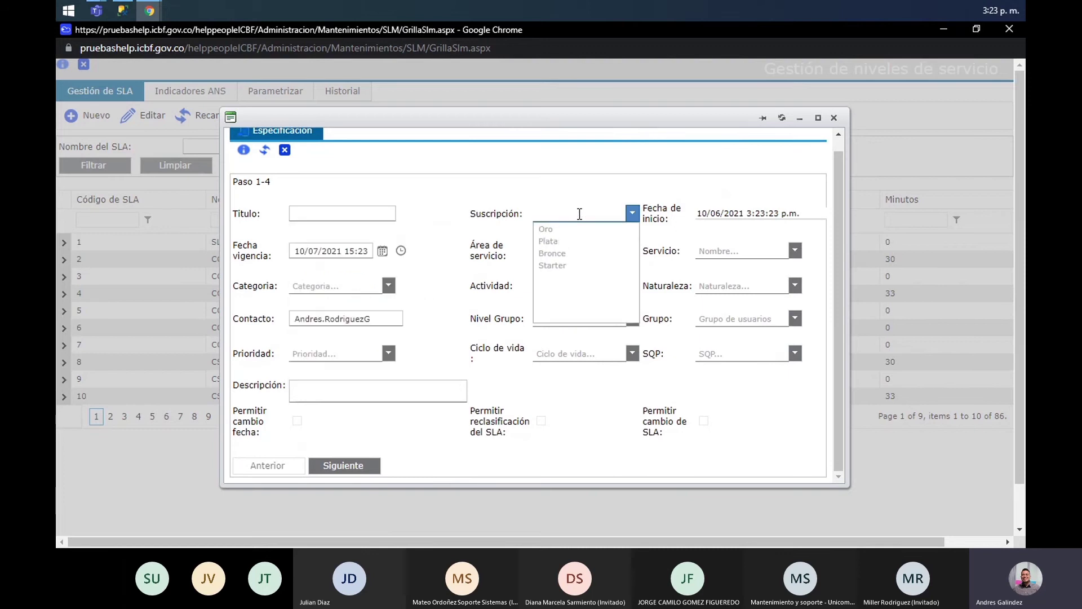
pyautogui.click(699, 217)
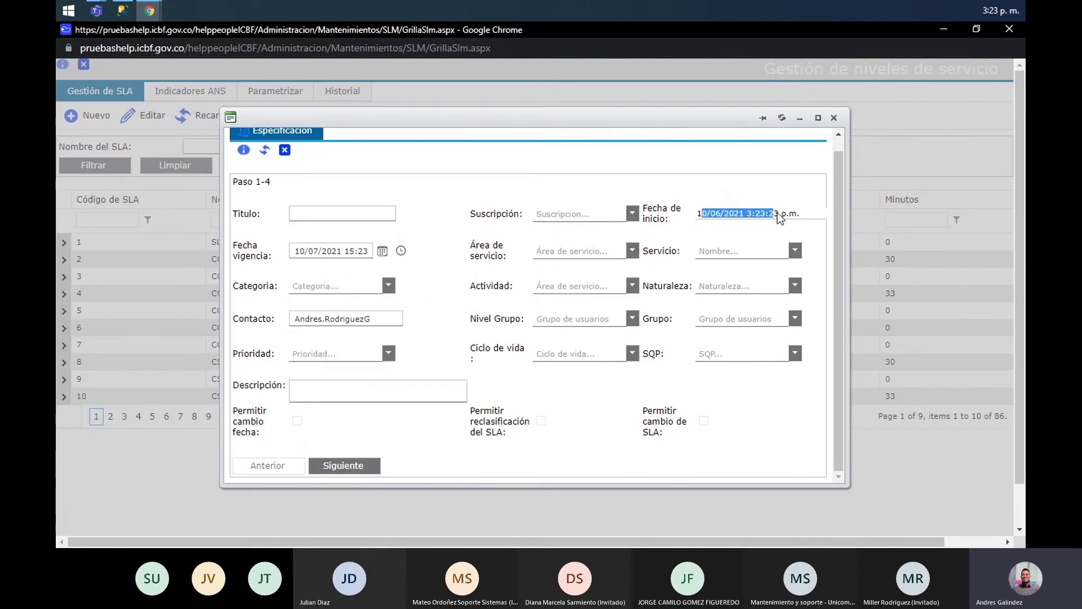
pyautogui.click(400, 266)
# Set the new SLA's validity date (Fecha vigencia) to 31/12/2021
pyautogui.click(382, 250)
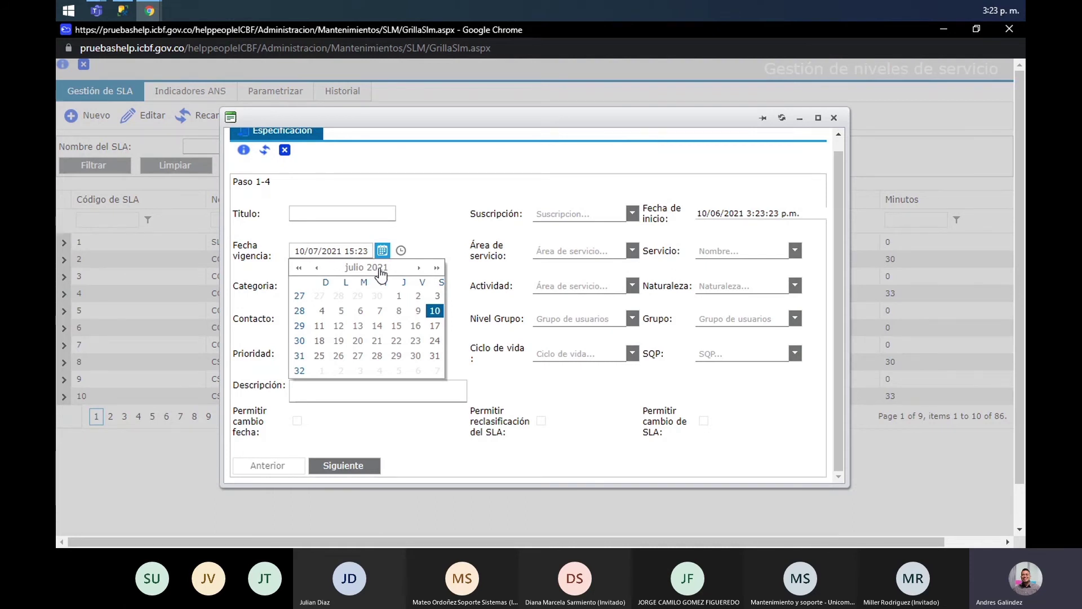
pyautogui.click(377, 271)
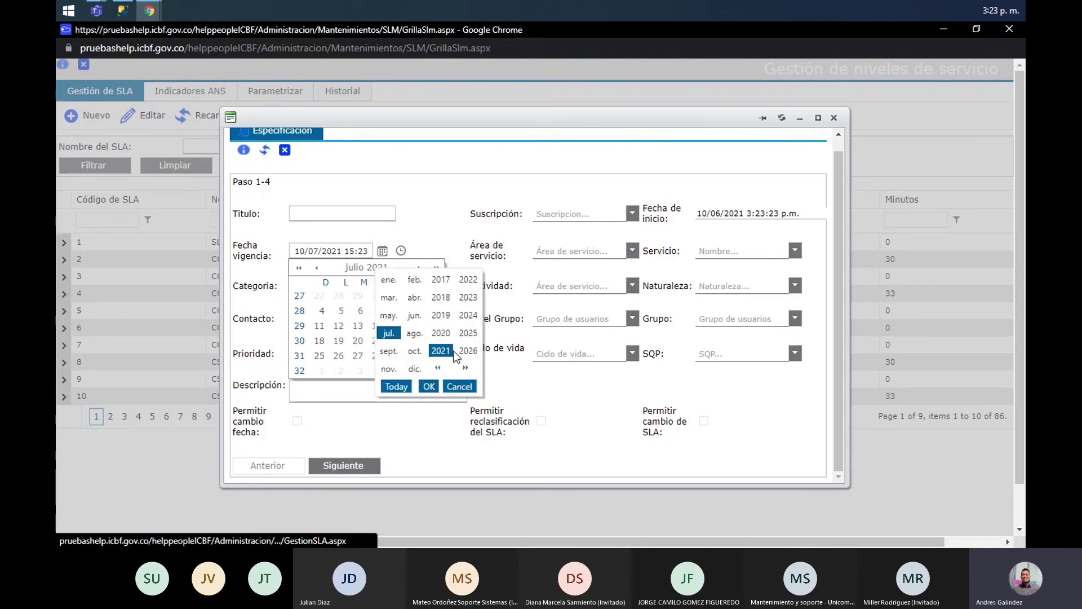
pyautogui.click(415, 370)
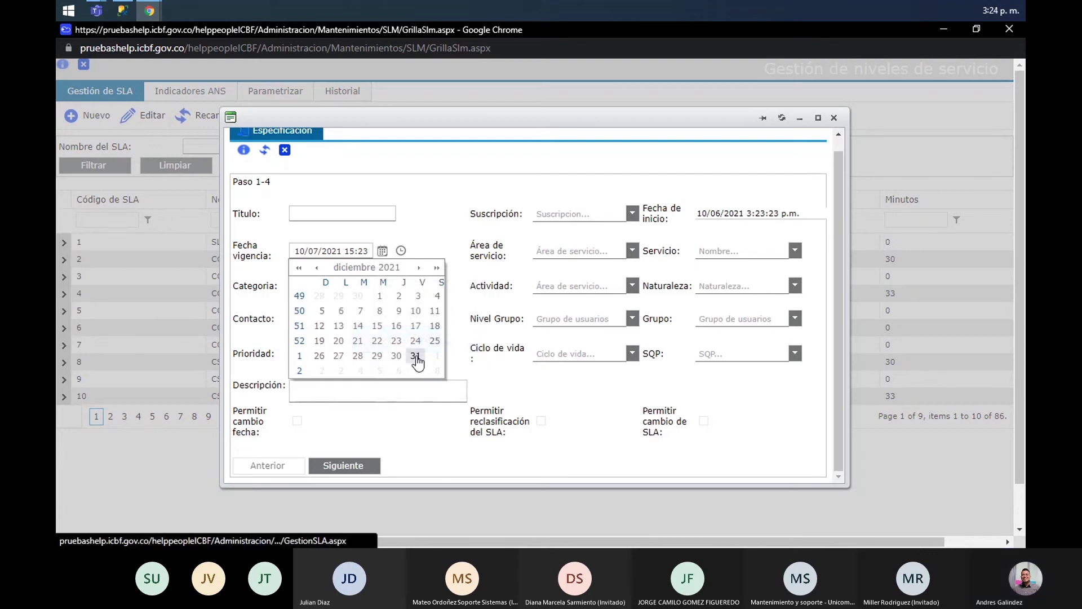
pyautogui.click(415, 356)
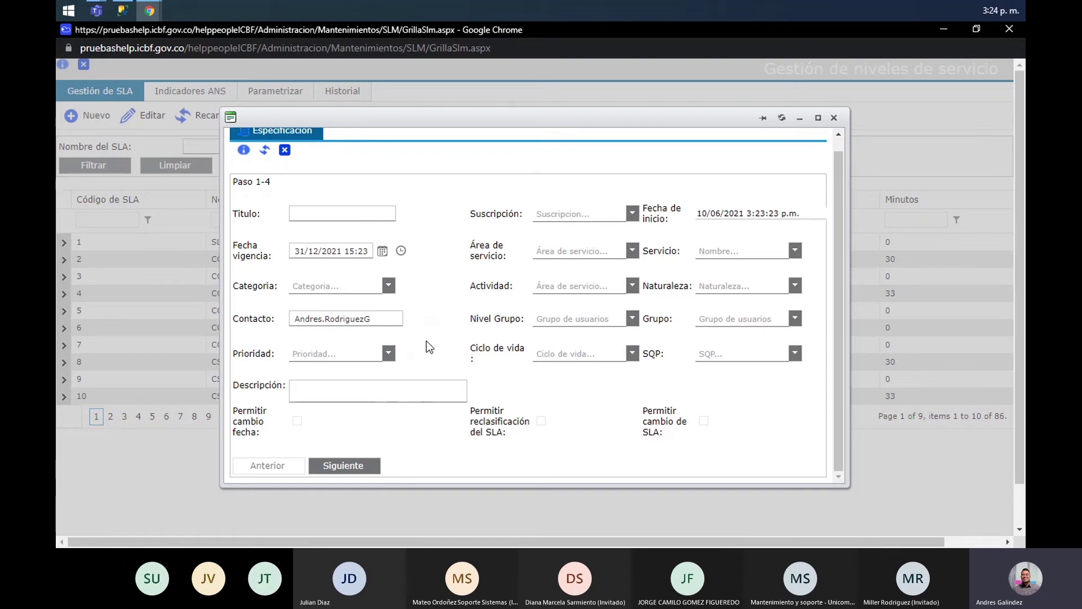
pyautogui.click(383, 251)
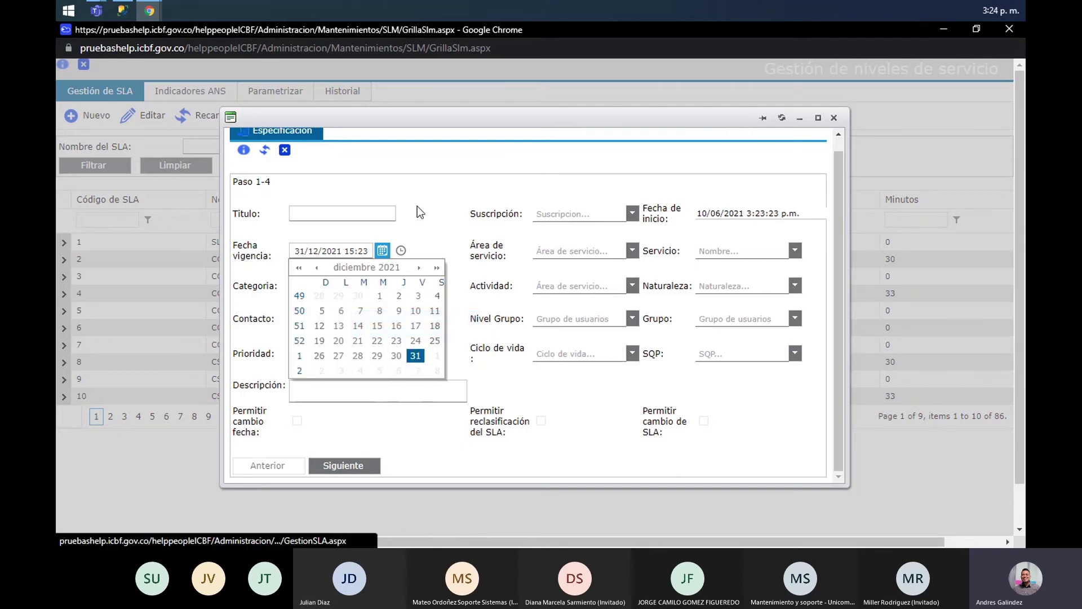
pyautogui.click(443, 240)
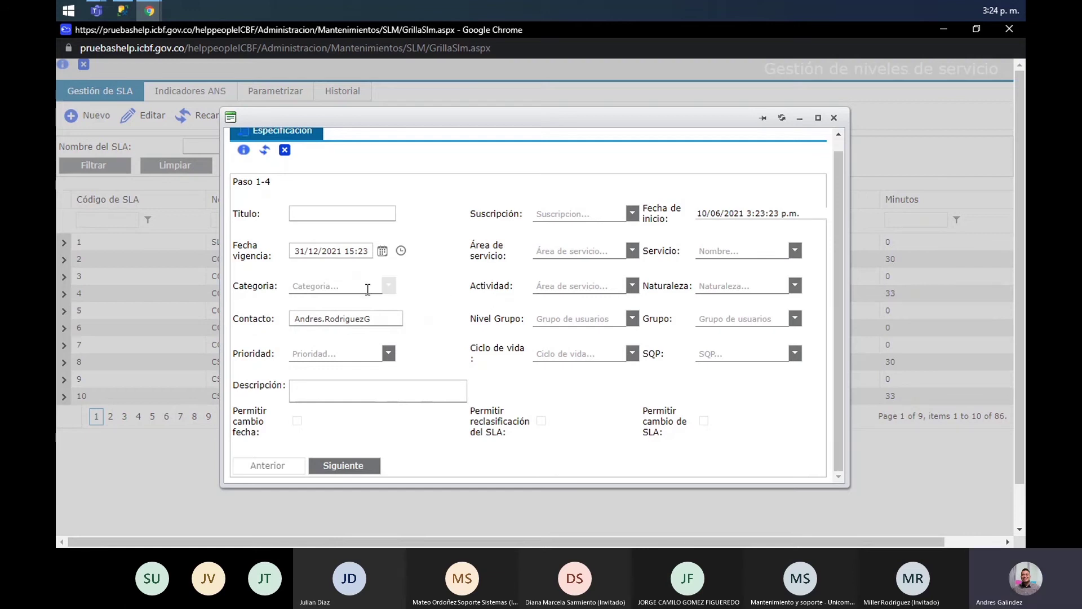
# Extend the new SLA's validity date to 31/12/2026
pyautogui.click(381, 251)
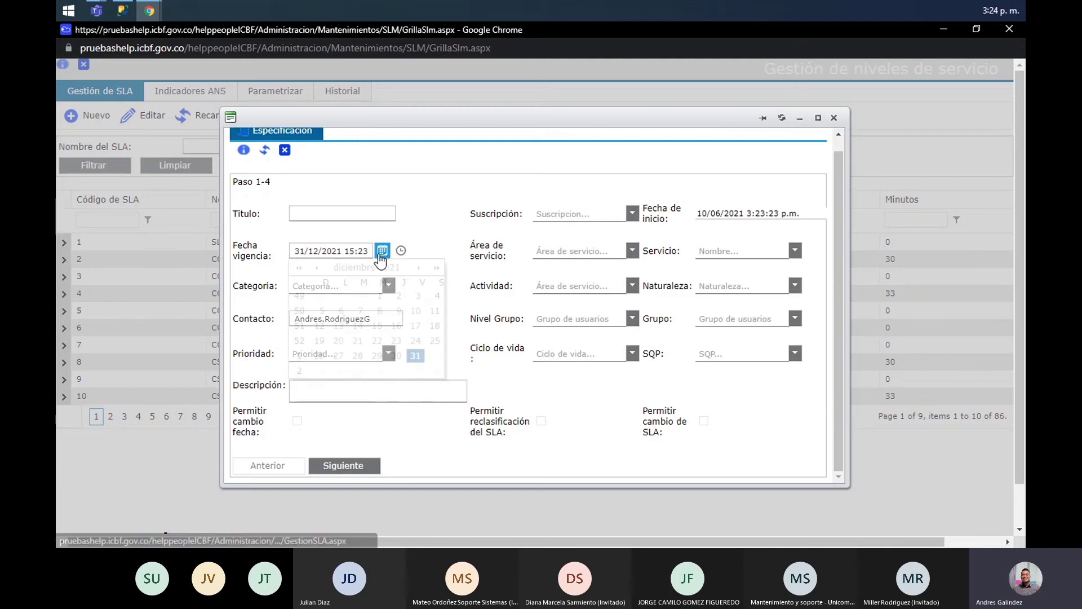
pyautogui.click(383, 267)
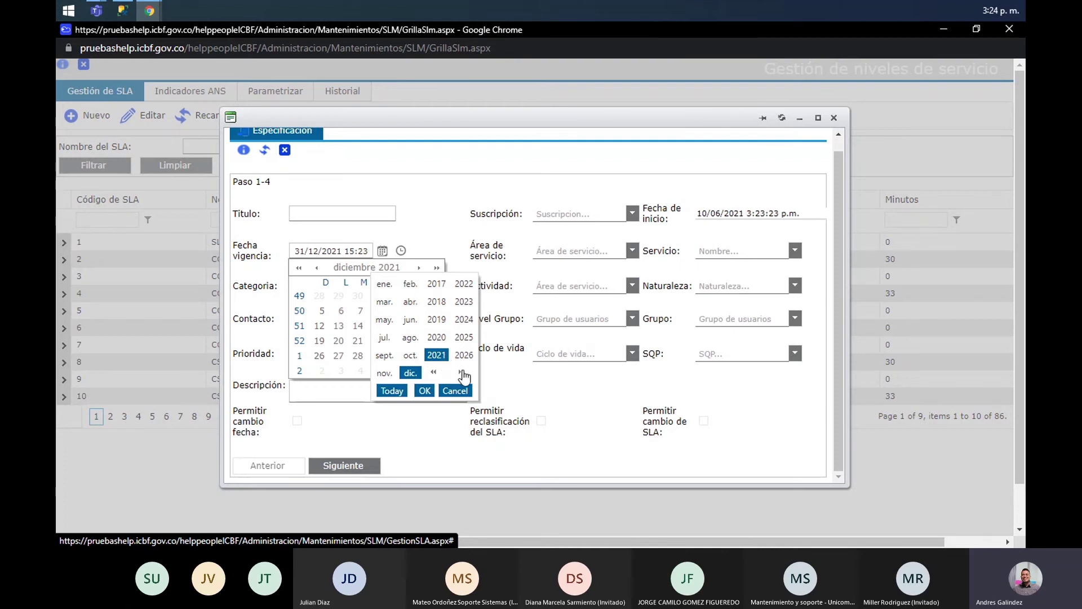
pyautogui.click(465, 357)
pyautogui.click(425, 391)
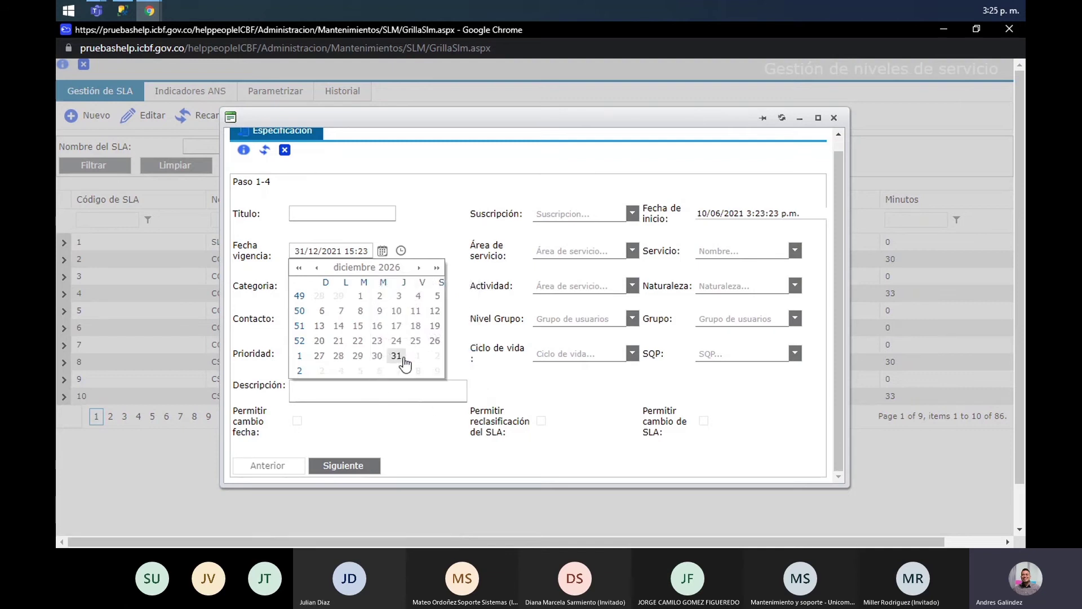
pyautogui.click(398, 356)
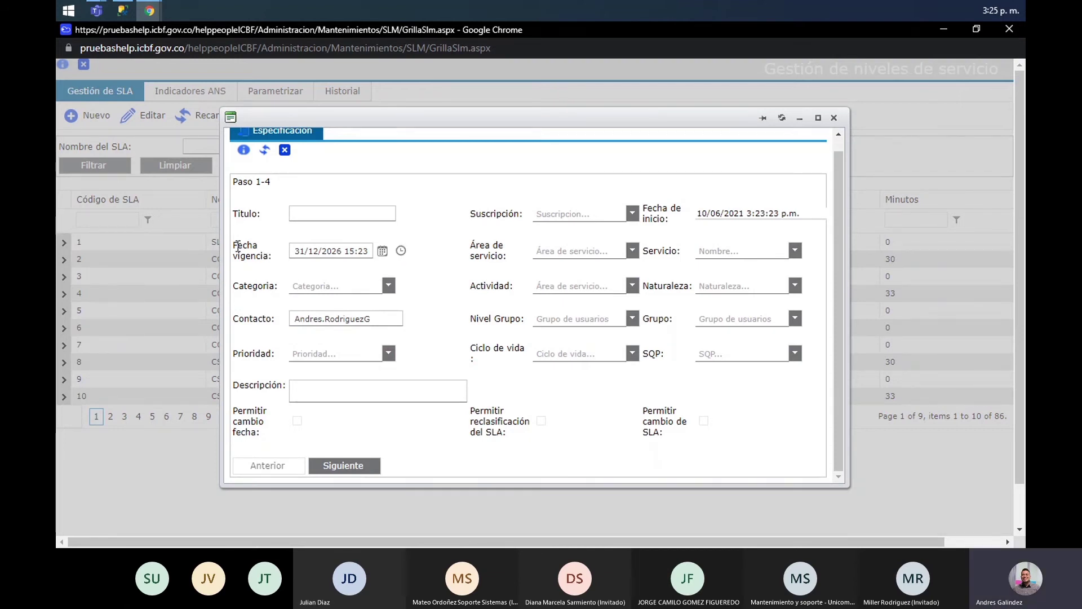
# Review the validity date, service area, category and activity fields of the SLA specification
pyautogui.moveTo(234, 245); pyautogui.dragTo(270, 257)
pyautogui.click(275, 258)
pyautogui.tripleClick(484, 246)
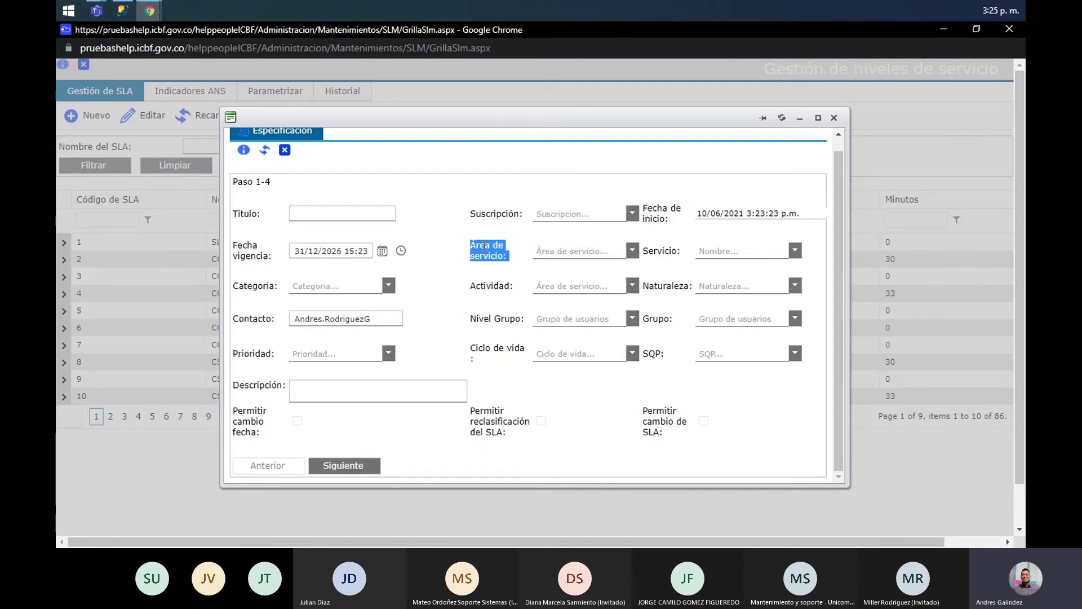
pyautogui.tripleClick(270, 283)
pyautogui.tripleClick(504, 283)
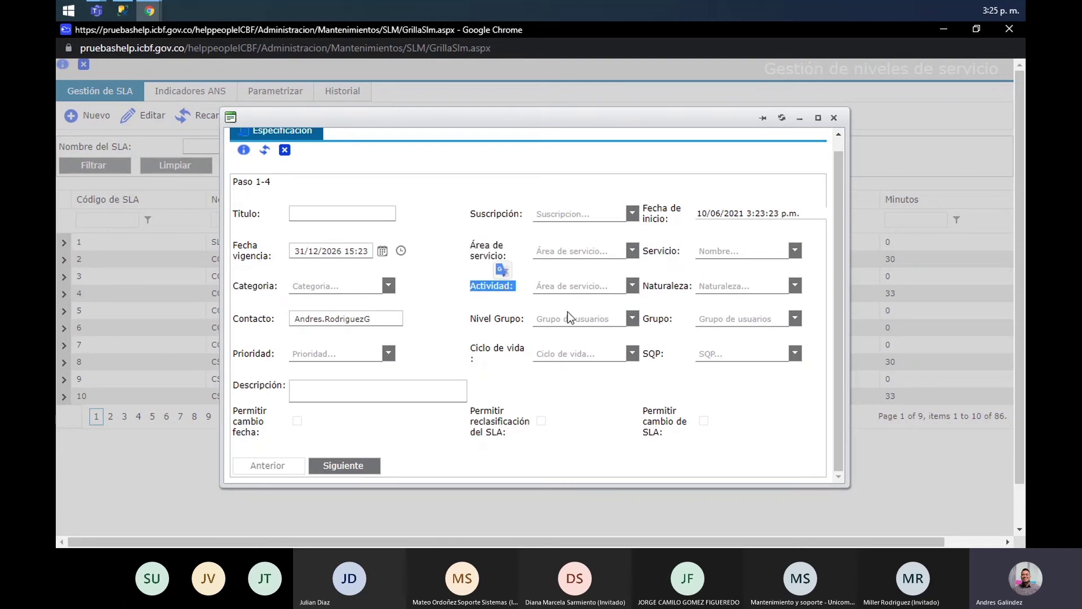
pyautogui.click(468, 280)
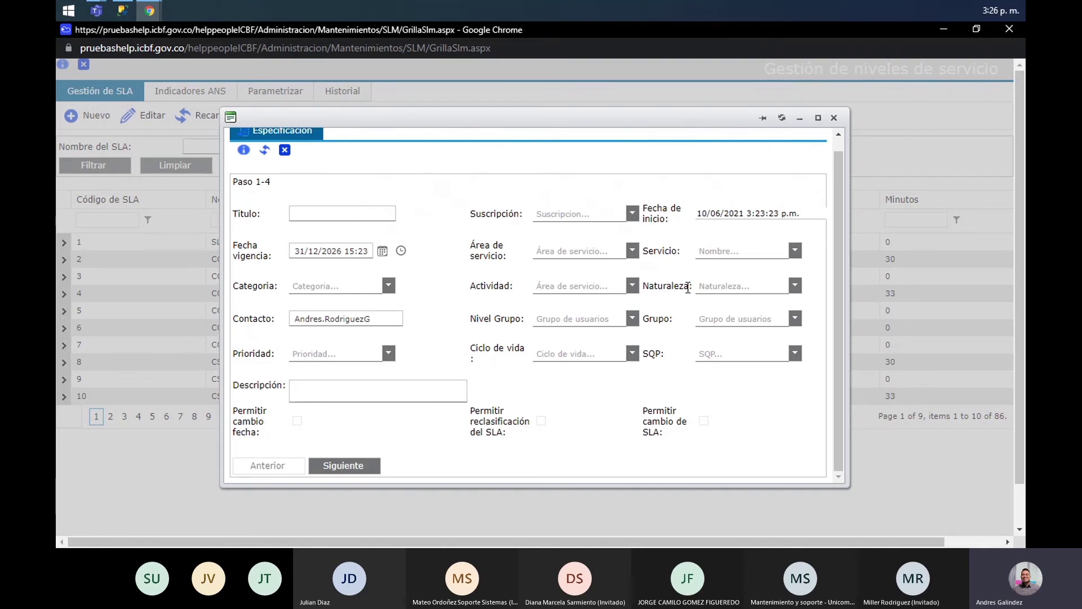
# Title the new SLA "Desarrollo 3H Solución"
pyautogui.click(354, 214)
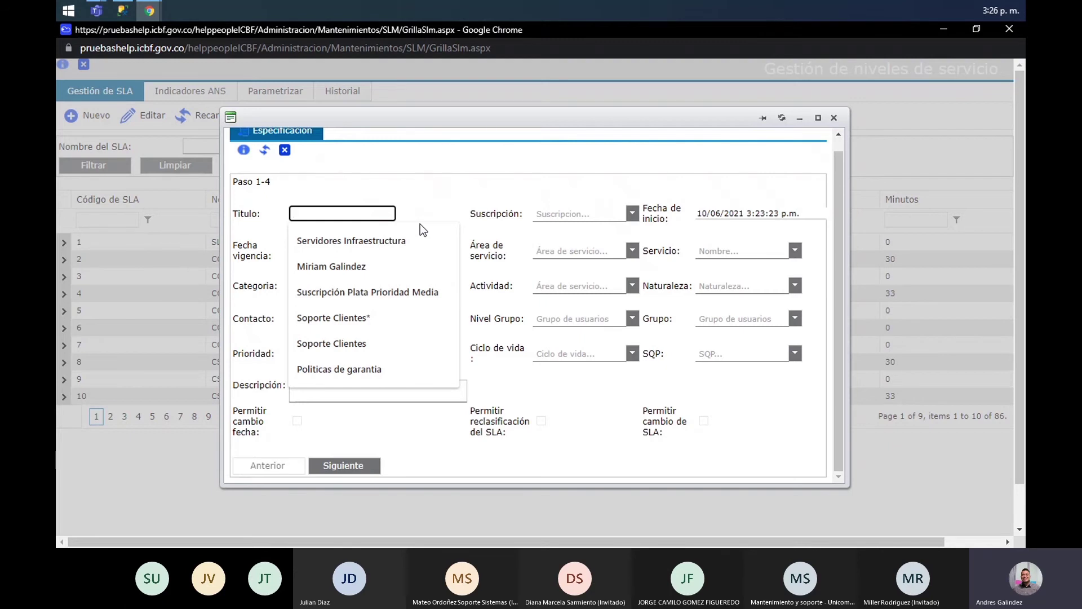
pyautogui.write('Desarrollo')
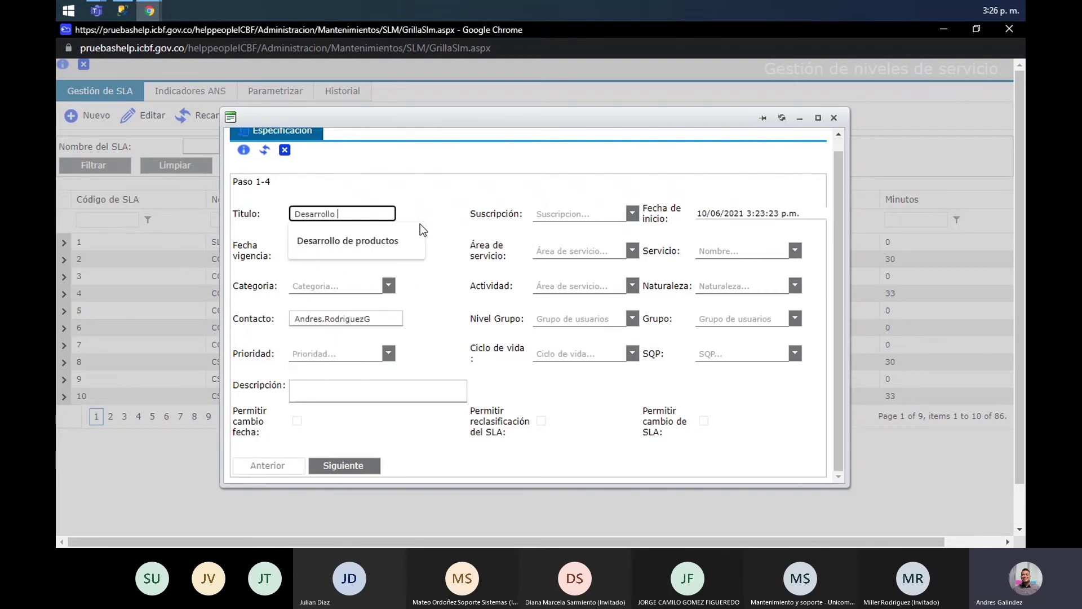
pyautogui.write(' 3 horas')
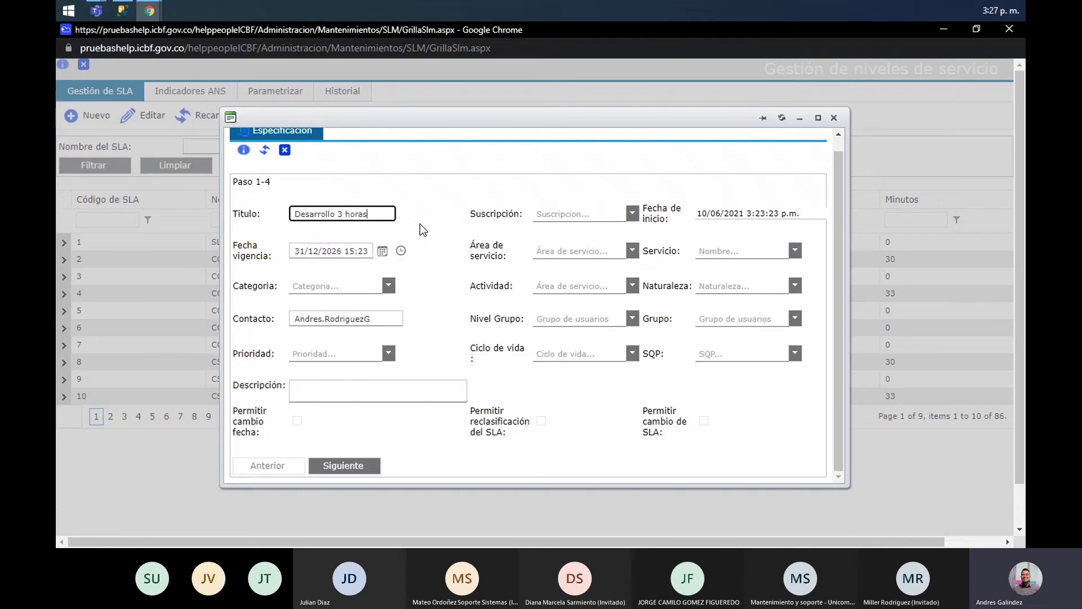
pyautogui.press('BackSpace')
pyautogui.press('BackSpace')
pyautogui.press('BackSpace')
pyautogui.press('BackSpace')
pyautogui.press('BackSpace')
pyautogui.press('BackSpace')
pyautogui.press('BackSpace')
pyautogui.write('H')
pyautogui.write('A')
pyautogui.write('tenc')
pyautogui.press('BackSpace')
pyautogui.press('BackSpace')
pyautogui.press('BackSpace')
pyautogui.press('BackSpace')
pyautogui.press('BackSpace')
pyautogui.write('Soluc')
pyautogui.write('i')
pyautogui.write('´po')
pyautogui.press('BackSpace')
pyautogui.press('BackSpace')
pyautogui.press('BackSpace')
pyautogui.write('ón')
pyautogui.click(455, 278)
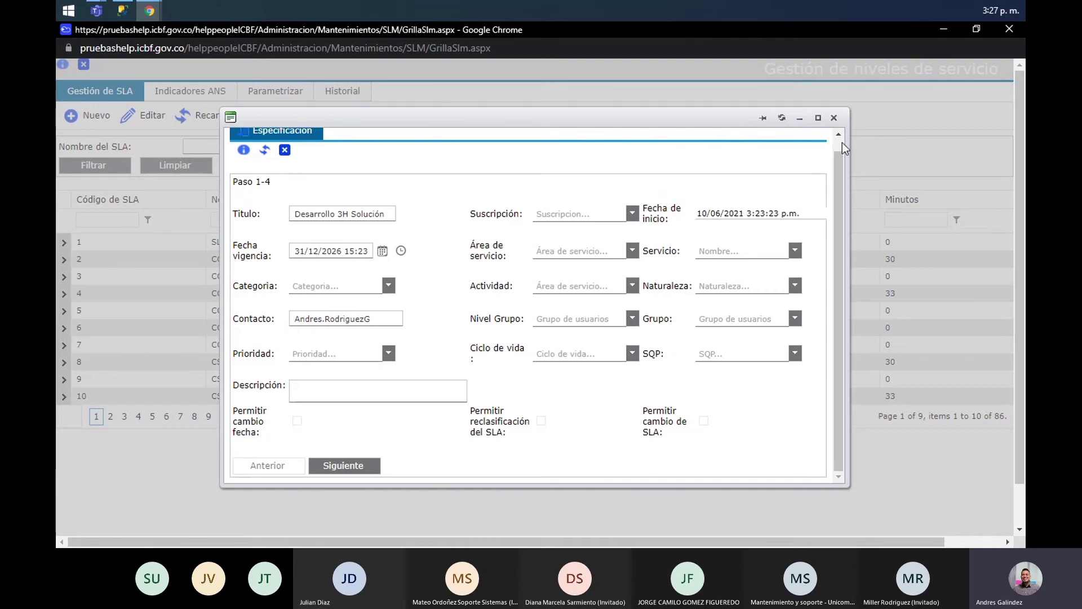
# Look up the work schedule option (Horarios) in the organization parameters and return to the new SLA form
pyautogui.click(939, 29)
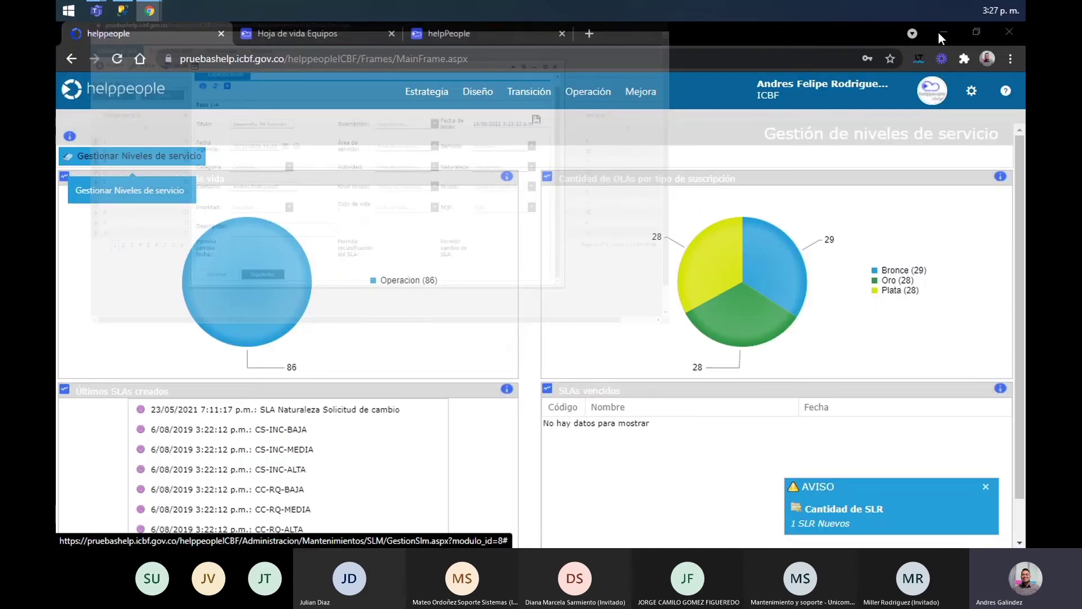
pyautogui.click(493, 35)
pyautogui.click(319, 36)
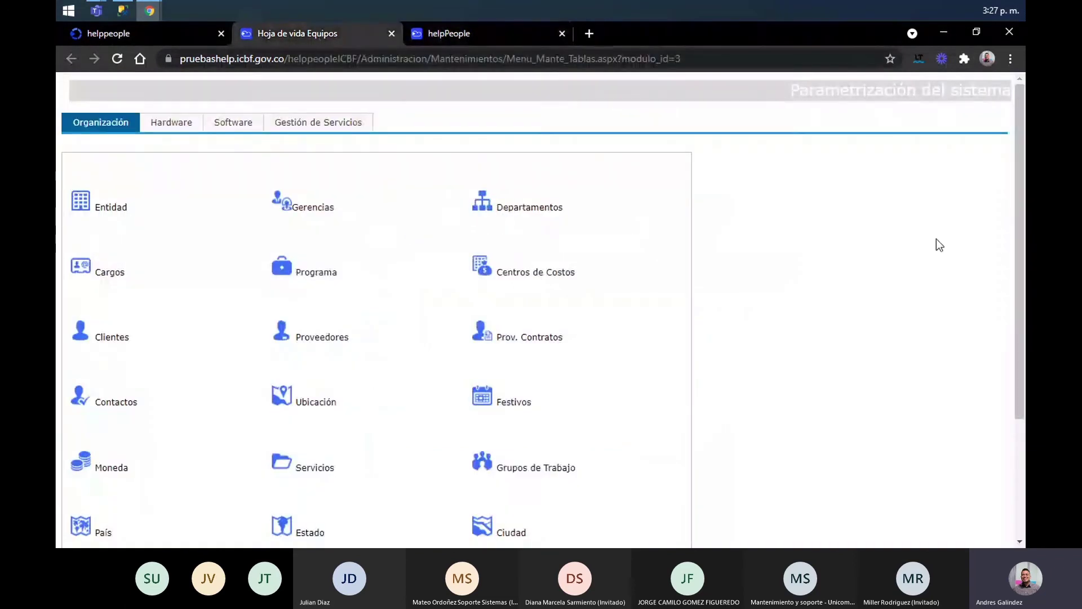
pyautogui.moveTo(1020, 209); pyautogui.dragTo(1019, 364)
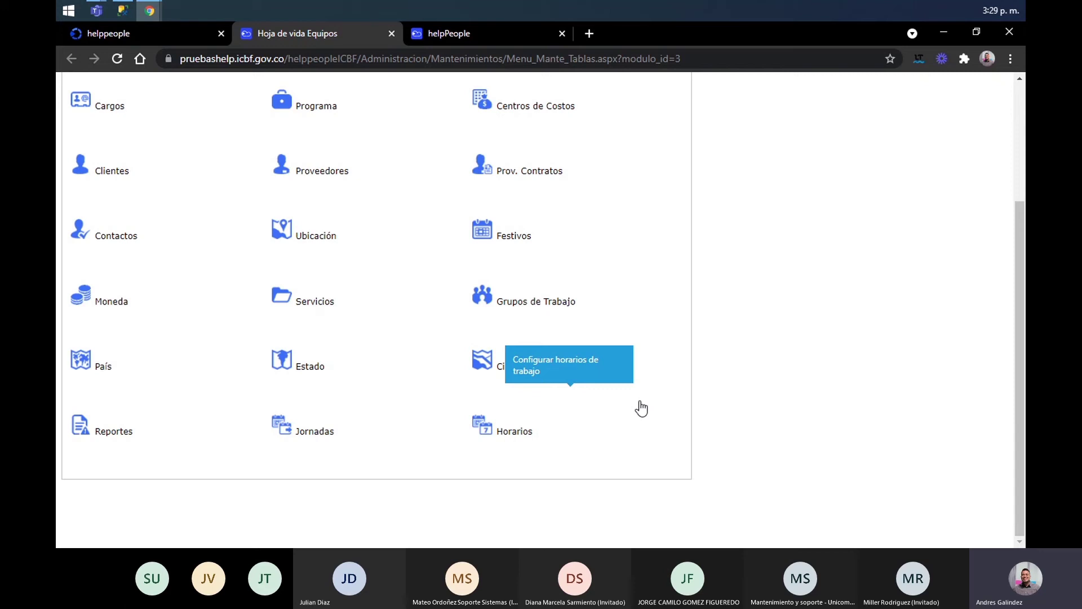
pyautogui.moveTo(155, 13)
pyautogui.click(259, 76)
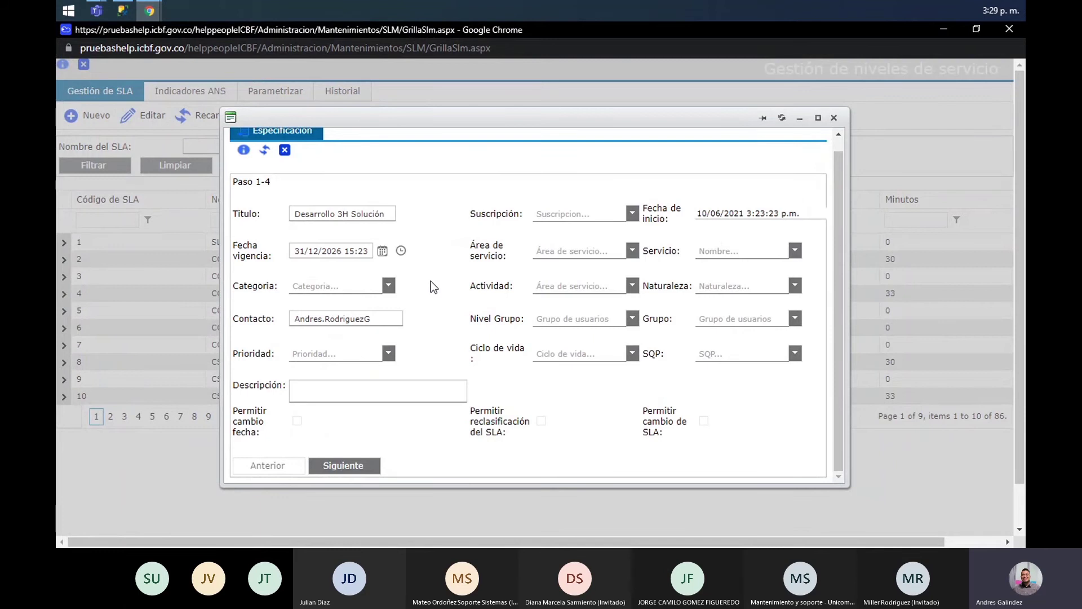
# Close the new SLA form without saving it and select SLA por defecto in the SLA list
pyautogui.click(345, 209)
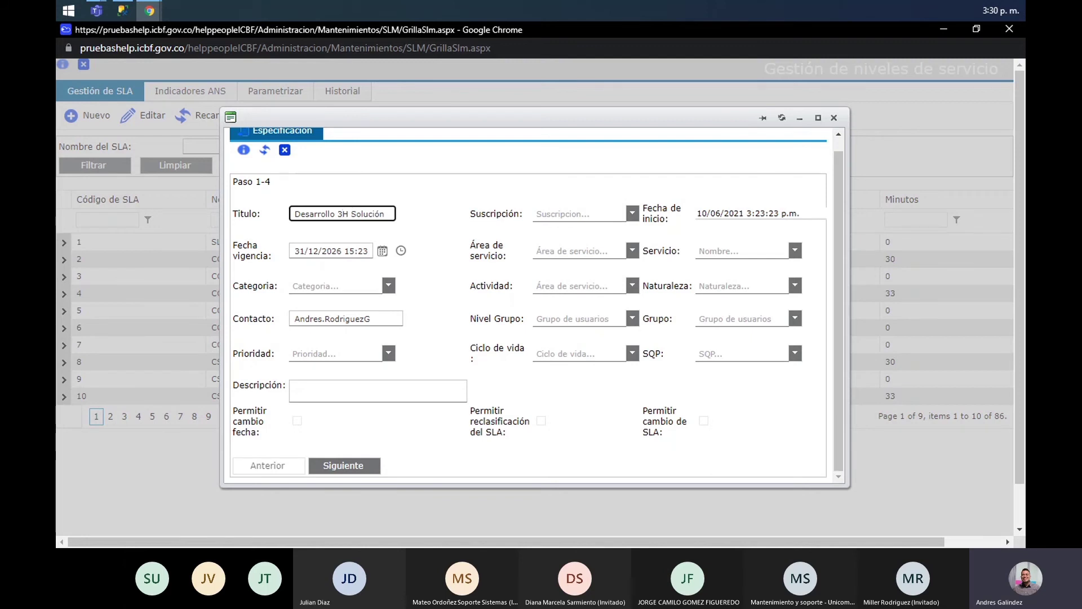
pyautogui.hotkey('alt', 'Tab')
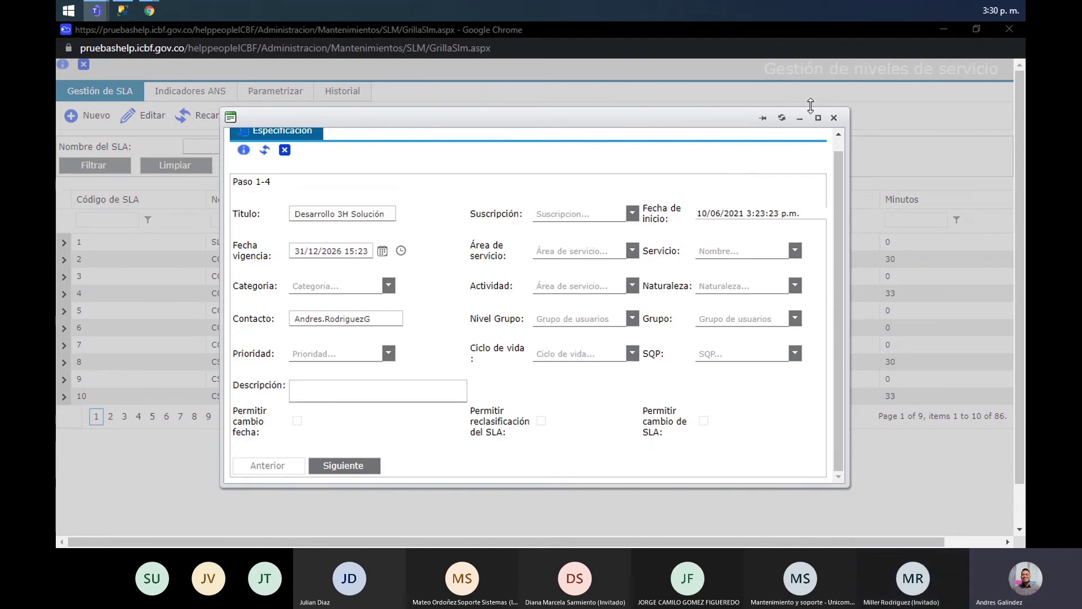
pyautogui.click(835, 118)
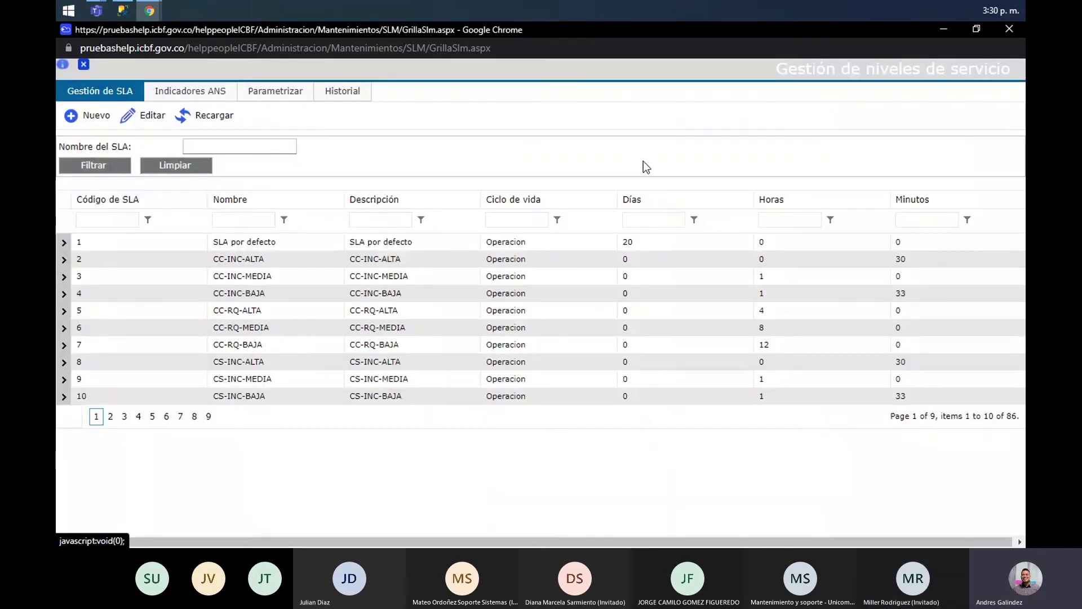
pyautogui.click(309, 251)
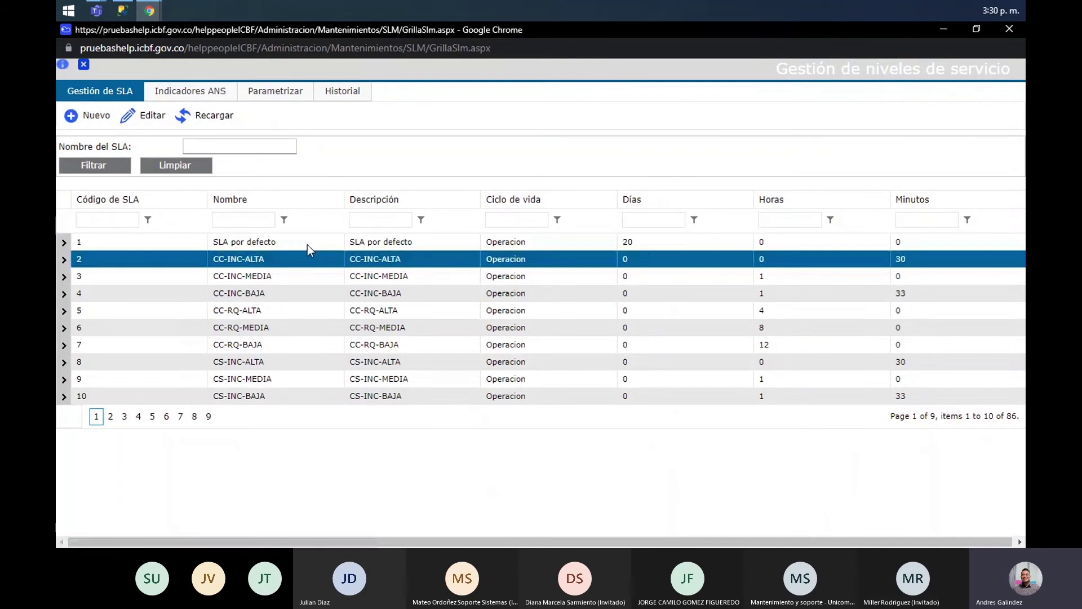
pyautogui.click(662, 242)
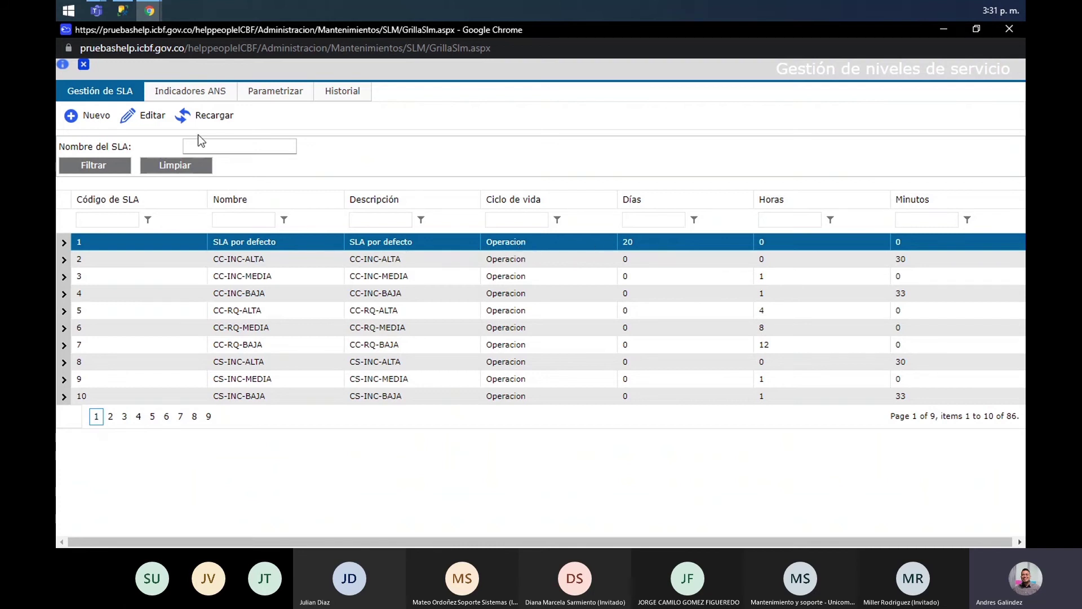
# Open another new service level agreement form and review its title and service area fields
pyautogui.click(100, 124)
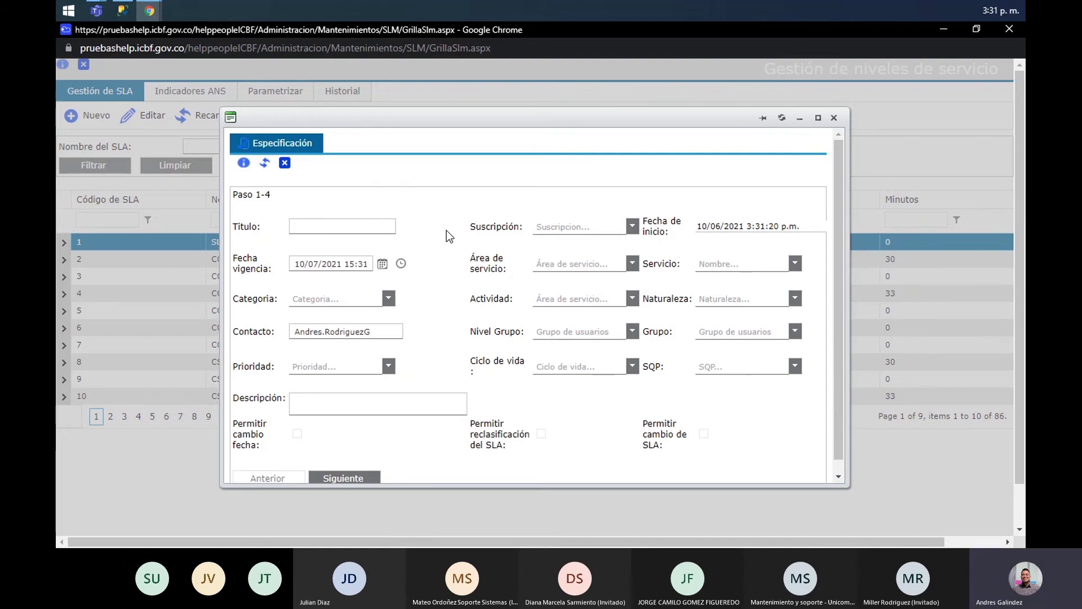
pyautogui.click(350, 224)
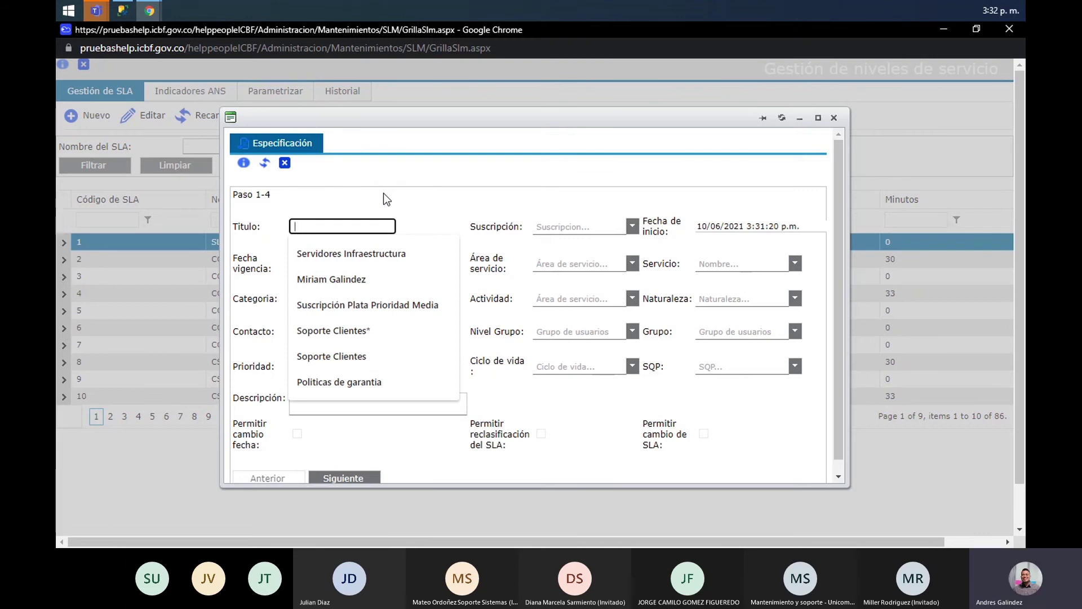
pyautogui.click(95, 10)
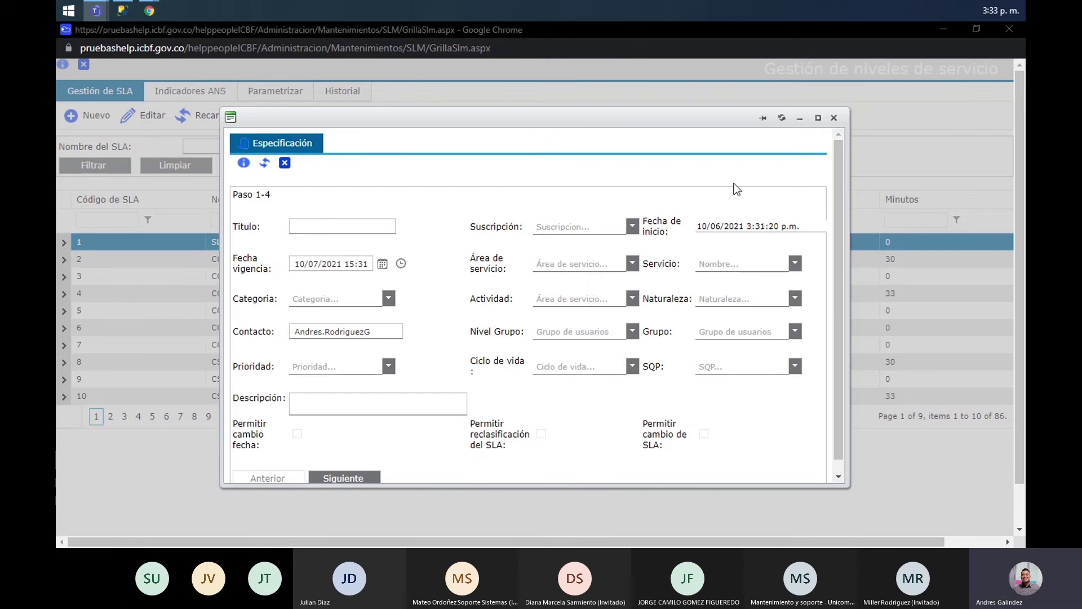
pyautogui.click(836, 198)
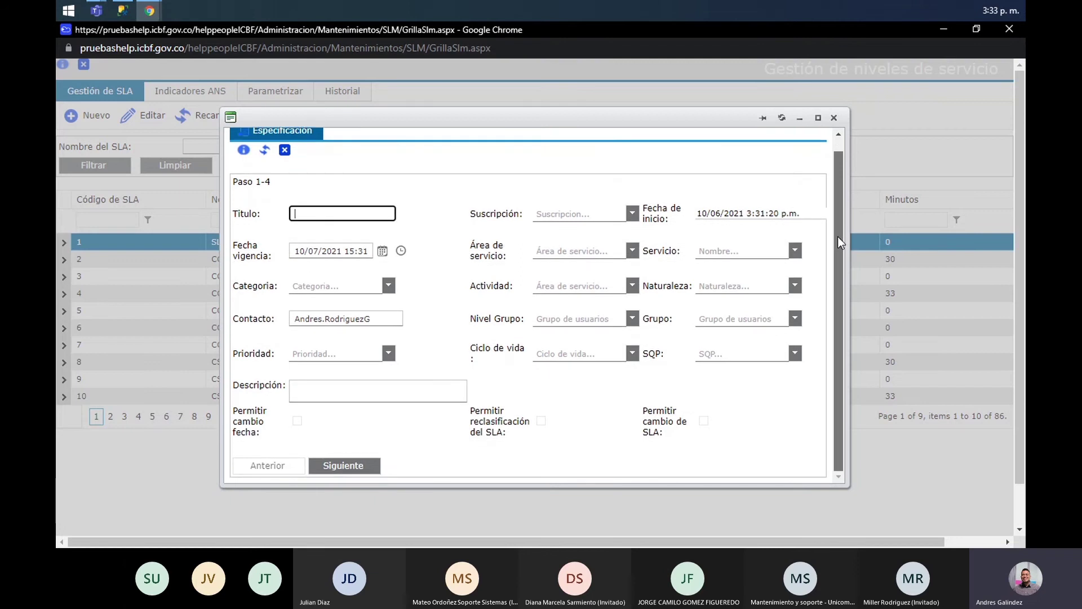
pyautogui.moveTo(471, 247); pyautogui.dragTo(505, 256)
pyautogui.click(516, 259)
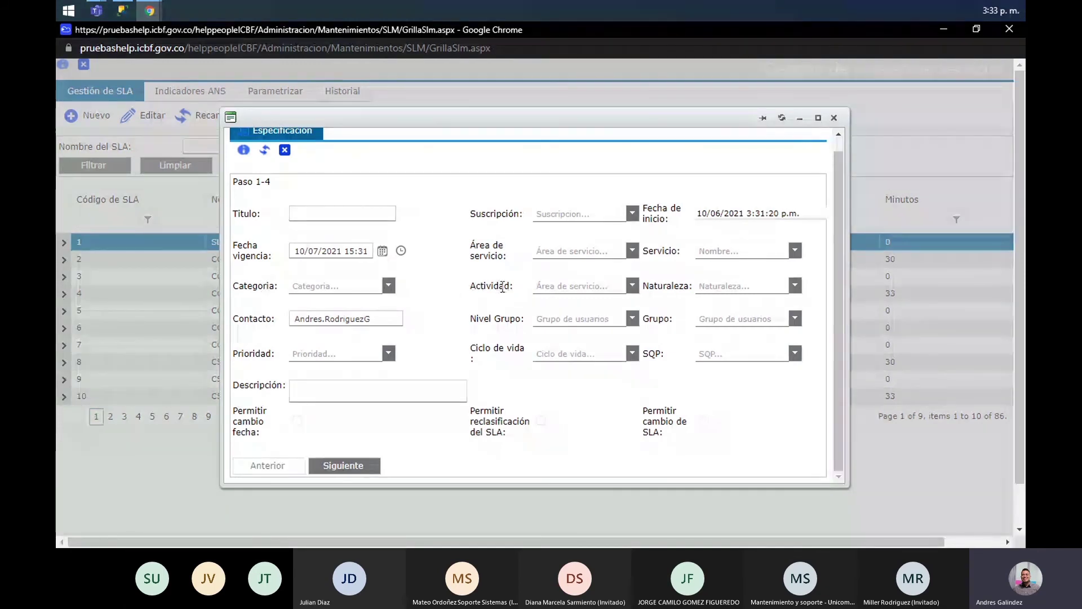
# Review the activity field and the priority options in the new SLA form, and close it without saving
pyautogui.moveTo(514, 287); pyautogui.dragTo(473, 289)
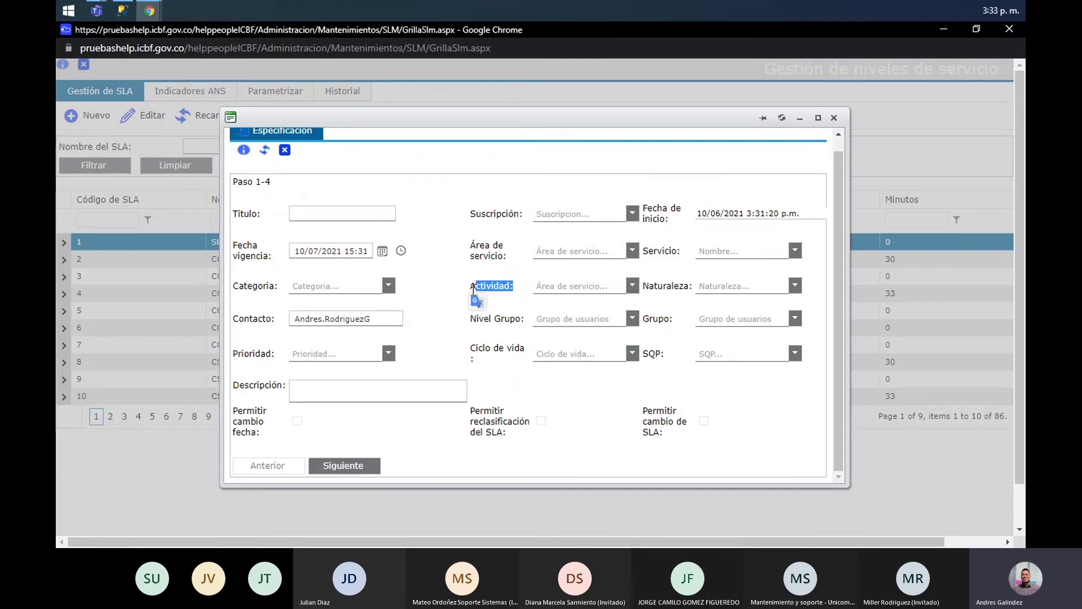
pyautogui.click(480, 287)
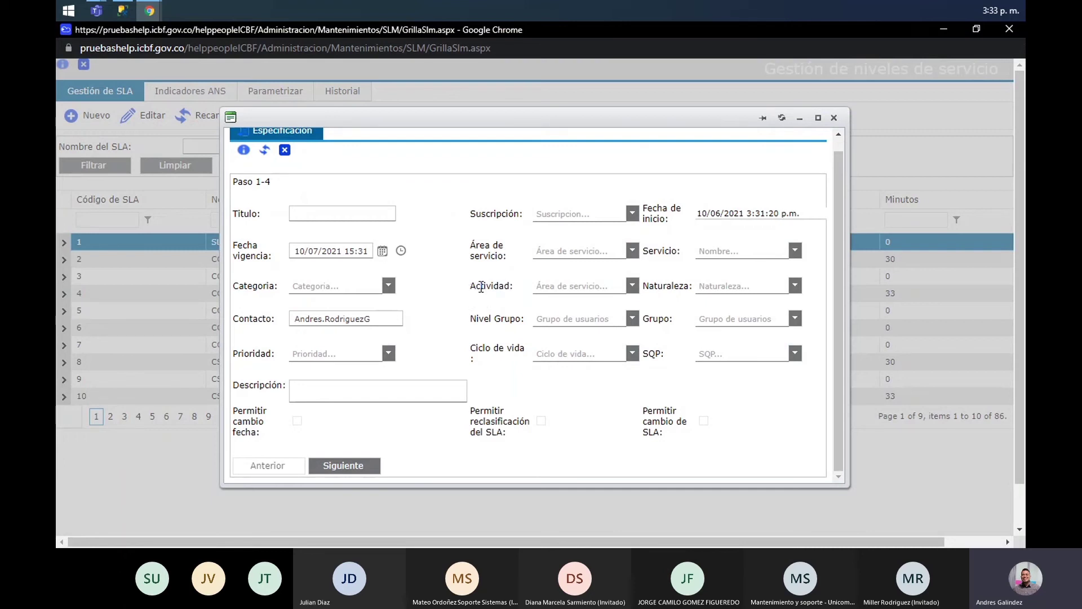
pyautogui.click(388, 354)
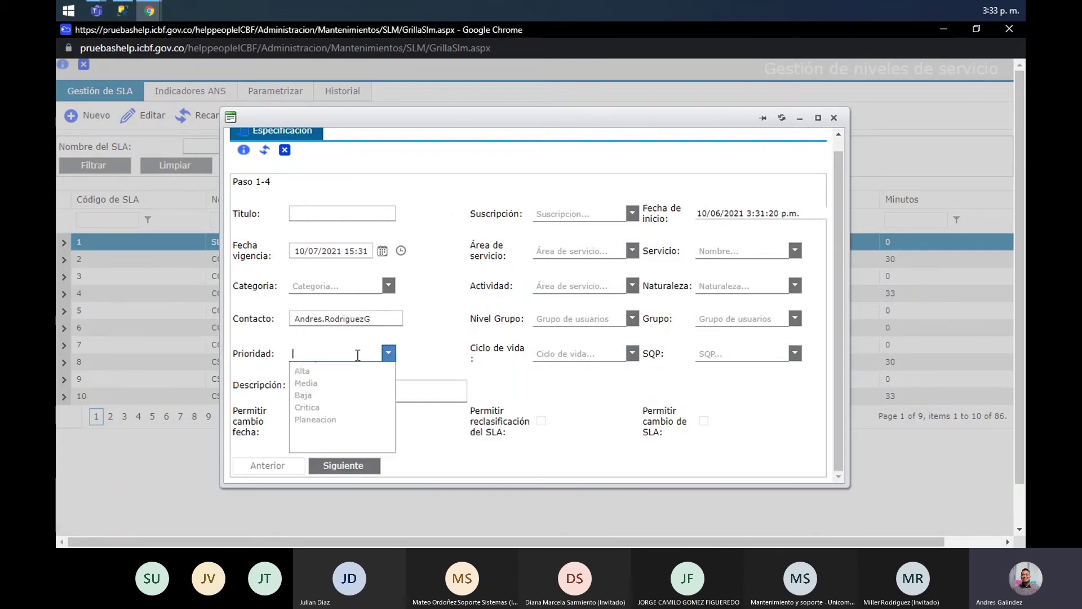
pyautogui.click(426, 358)
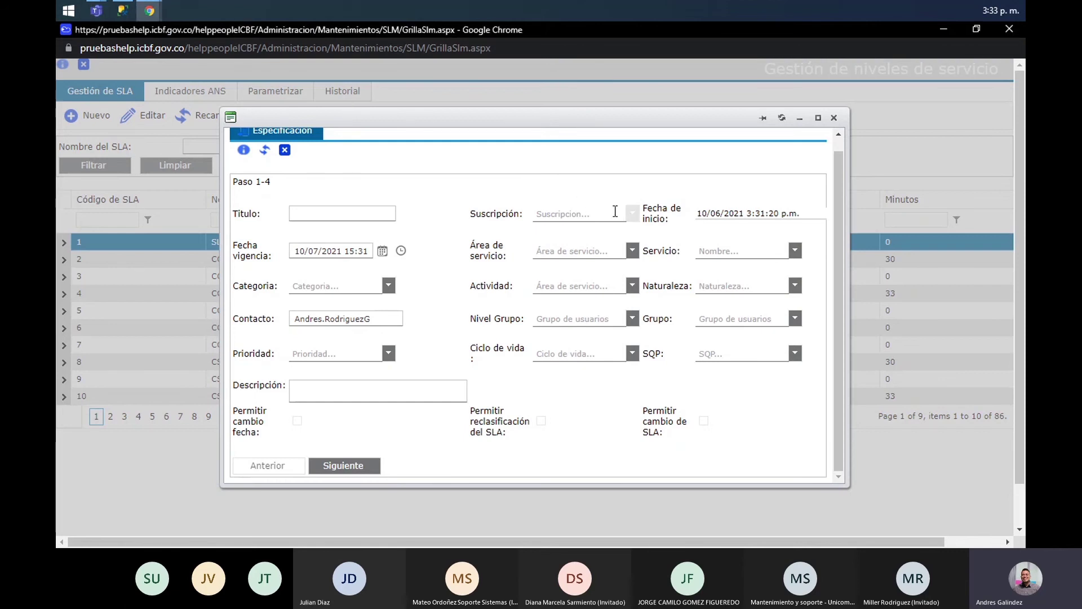
pyautogui.click(834, 118)
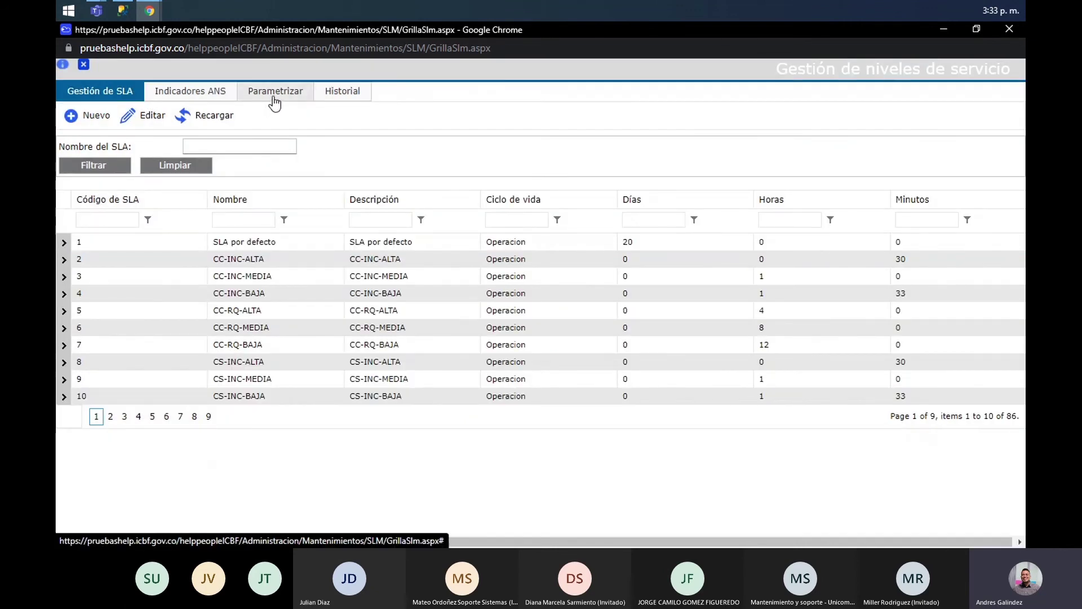
# View the OLA list in the service level parameters and return to the SLA list, selecting SLA por defecto
pyautogui.click(275, 98)
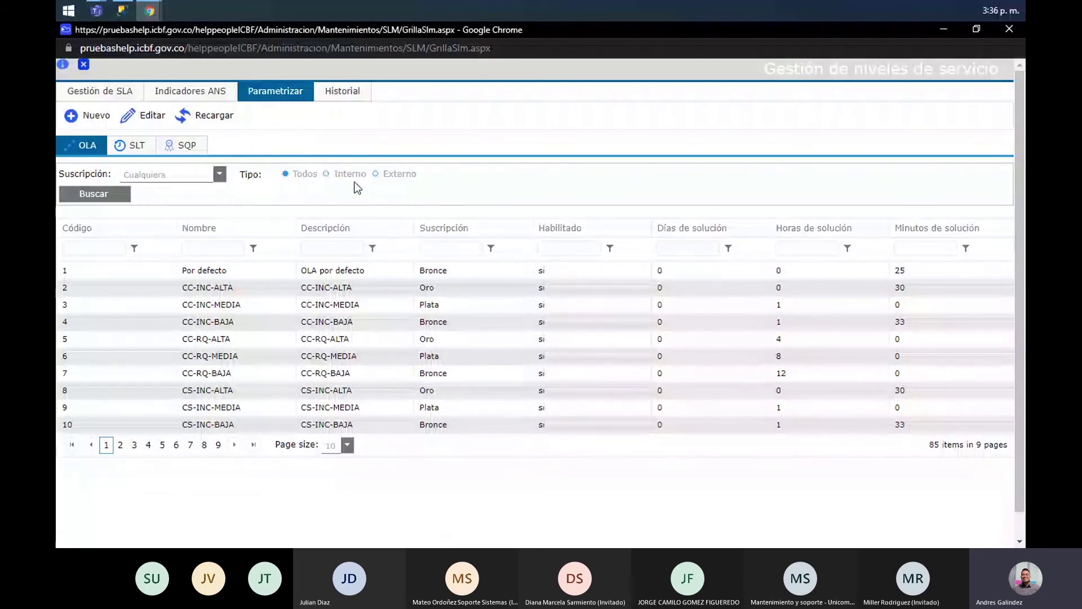
pyautogui.click(117, 97)
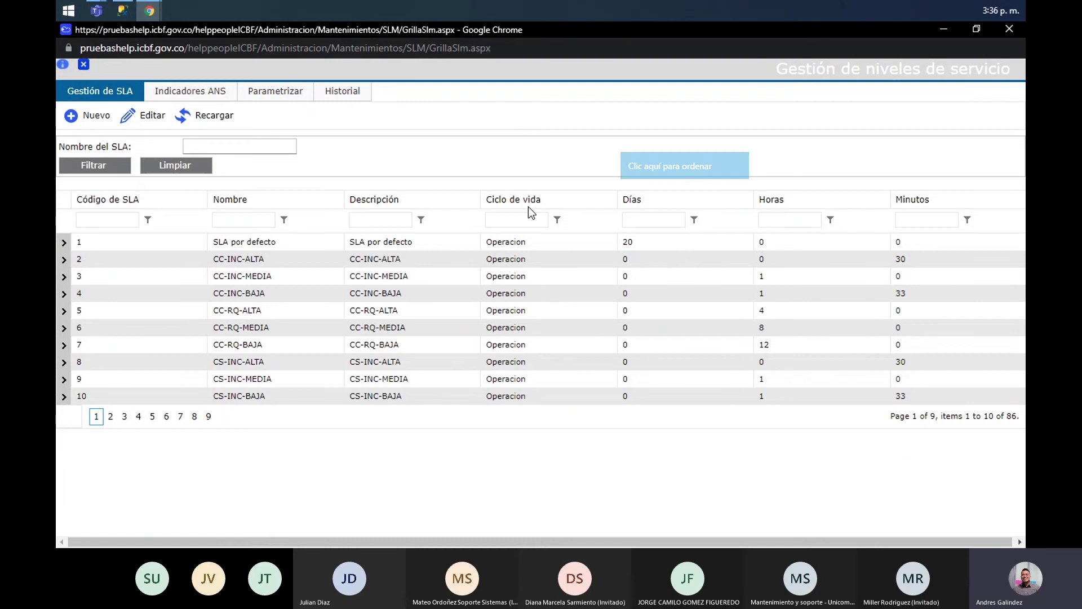
pyautogui.click(509, 243)
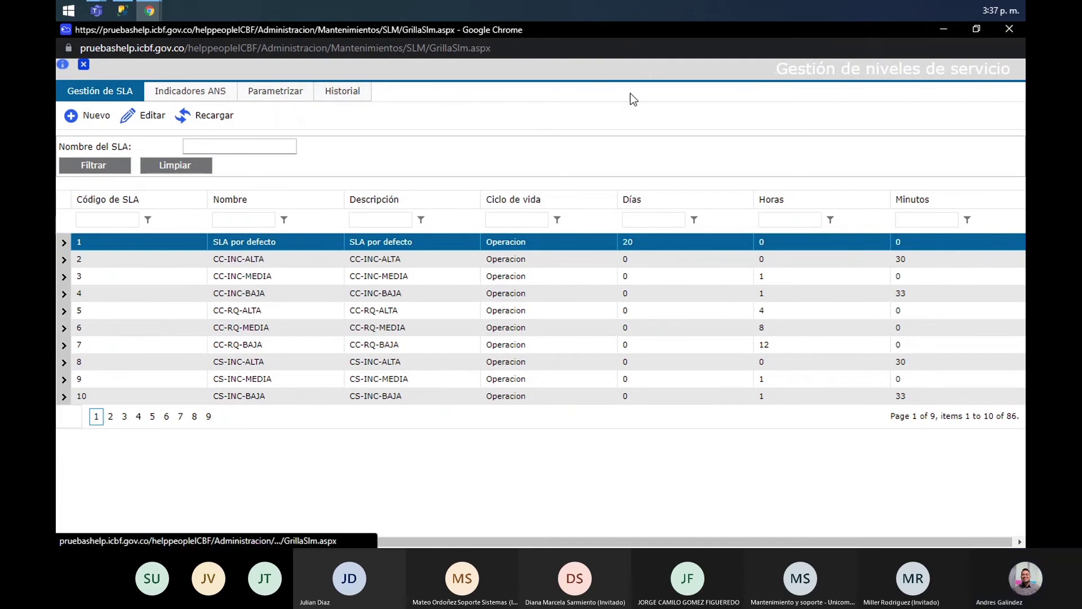
# Close the service level management window and open the general reports (Reportes Generales) in the main helppeople page
pyautogui.click(1014, 31)
pyautogui.click(156, 41)
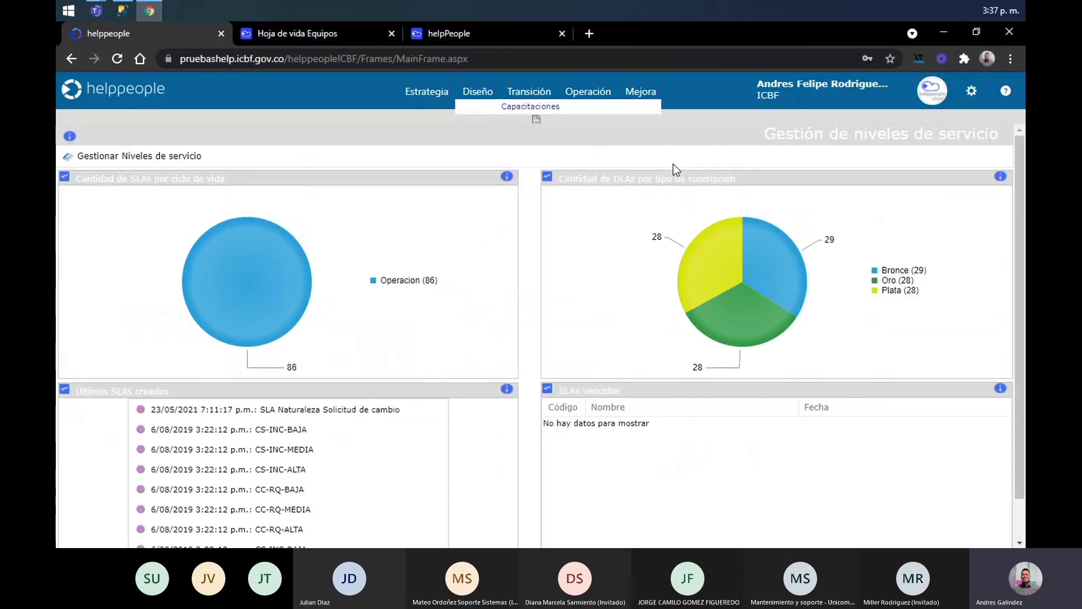
pyautogui.moveTo(641, 89)
pyautogui.moveTo(651, 112)
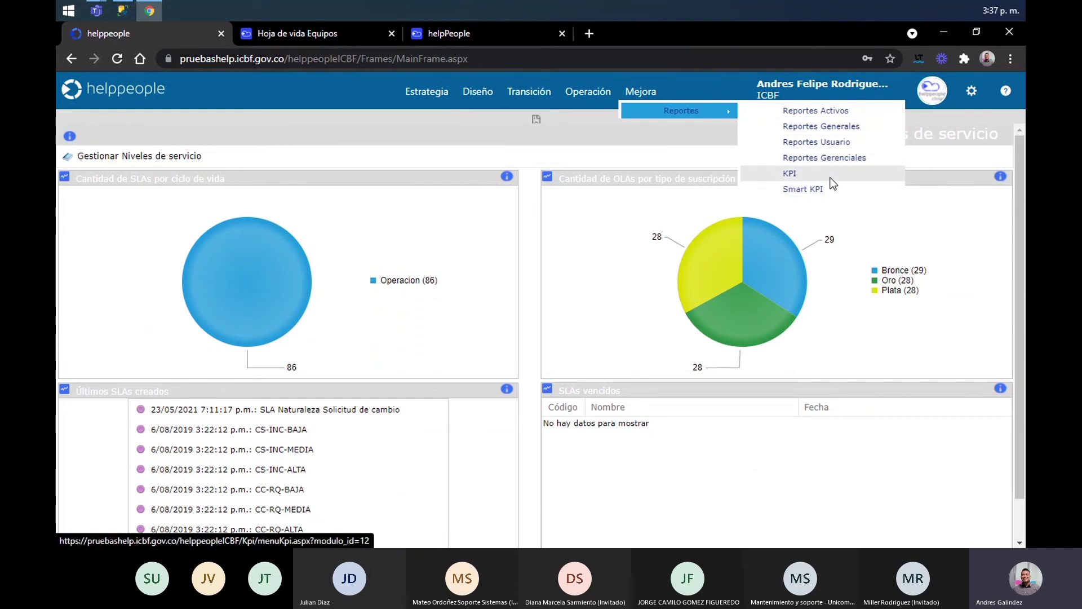
pyautogui.click(839, 132)
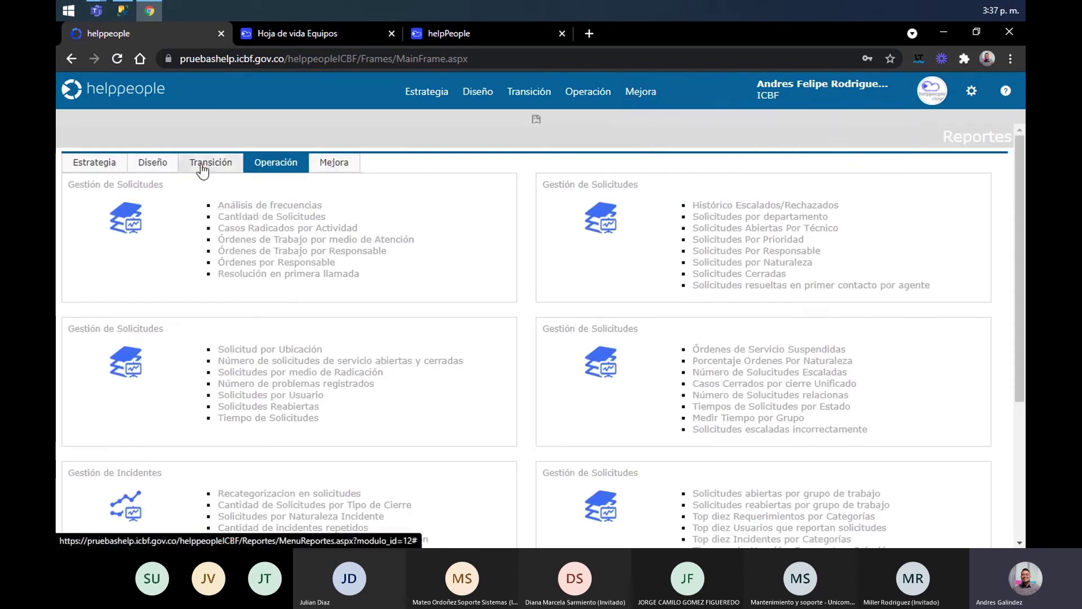
# Look through the Transición and Diseño reports and examine the Gestión de Portafolio y Catálogo group under Estrategia
pyautogui.click(204, 165)
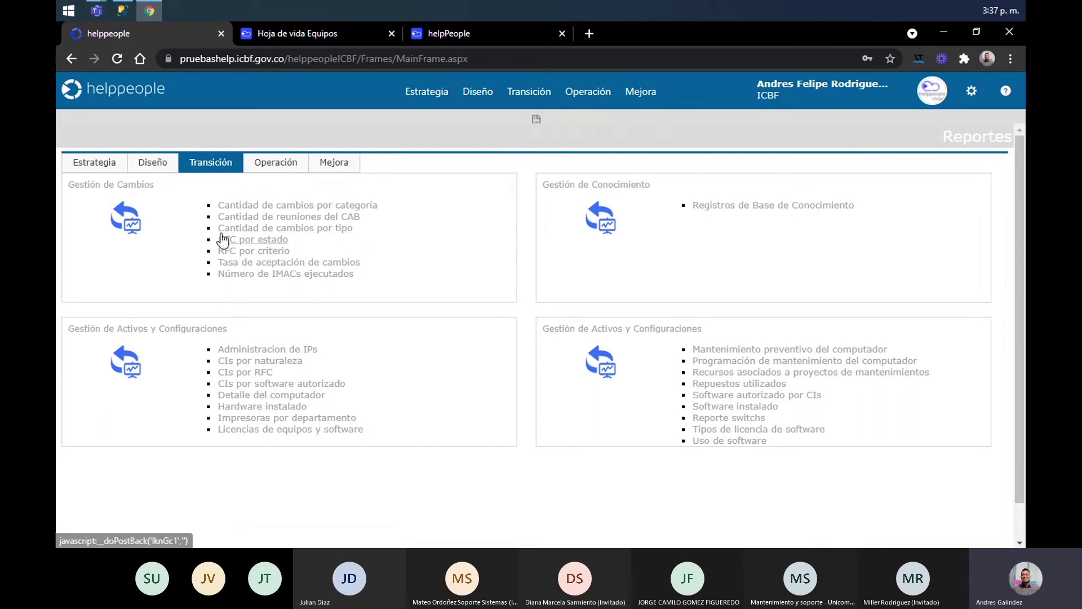
pyautogui.click(151, 164)
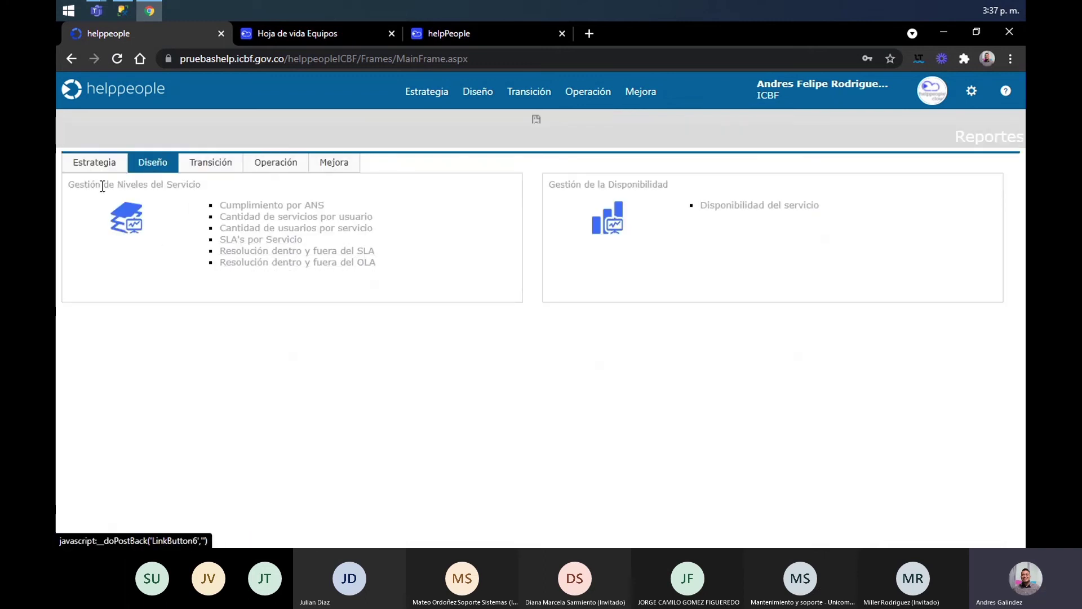
pyautogui.click(97, 166)
pyautogui.moveTo(207, 184); pyautogui.dragTo(75, 182)
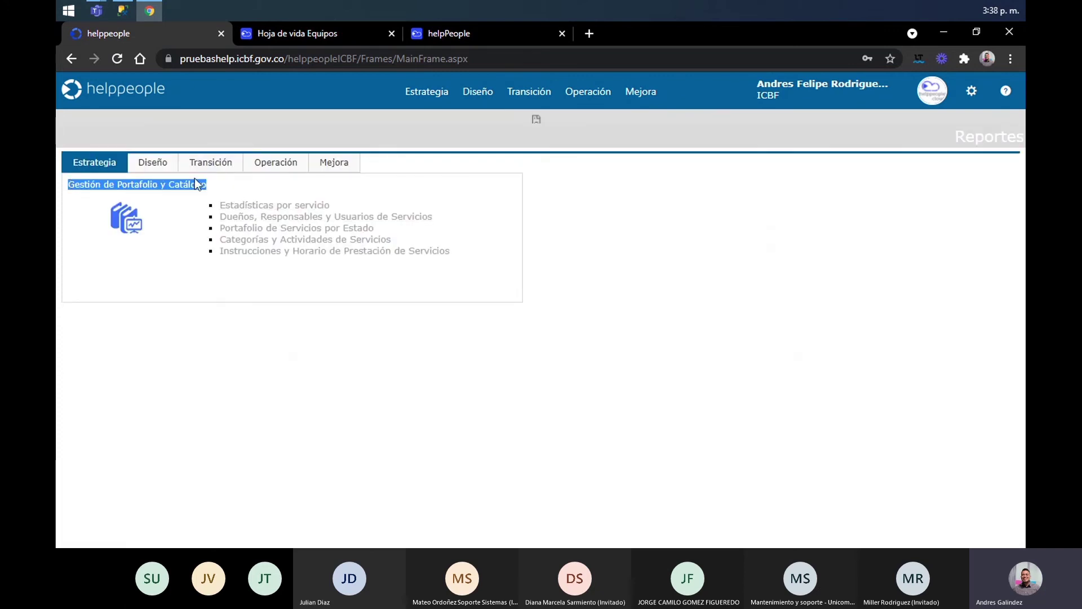
pyautogui.click(243, 180)
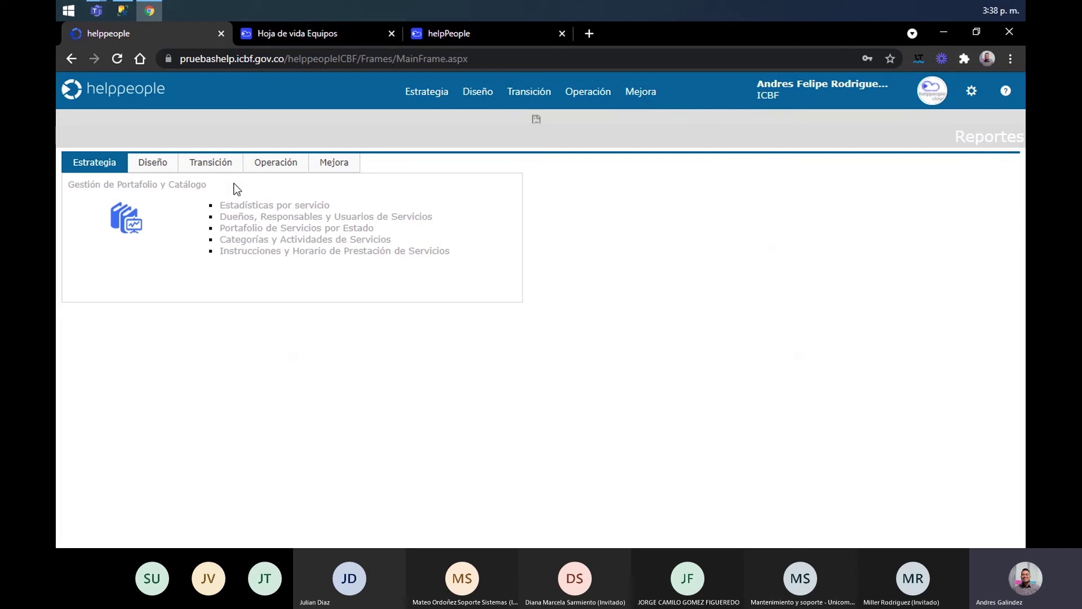
pyautogui.moveTo(224, 182); pyautogui.dragTo(65, 185)
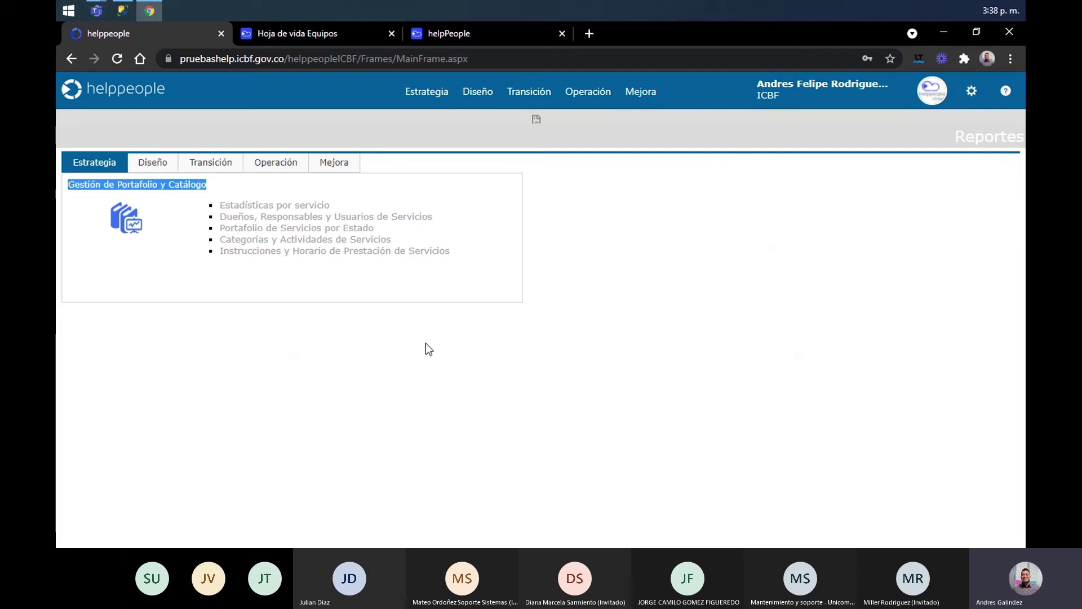
pyautogui.tripleClick(166, 187)
# Examine the service level and availability management report groups for the Diseño phase
pyautogui.click(160, 169)
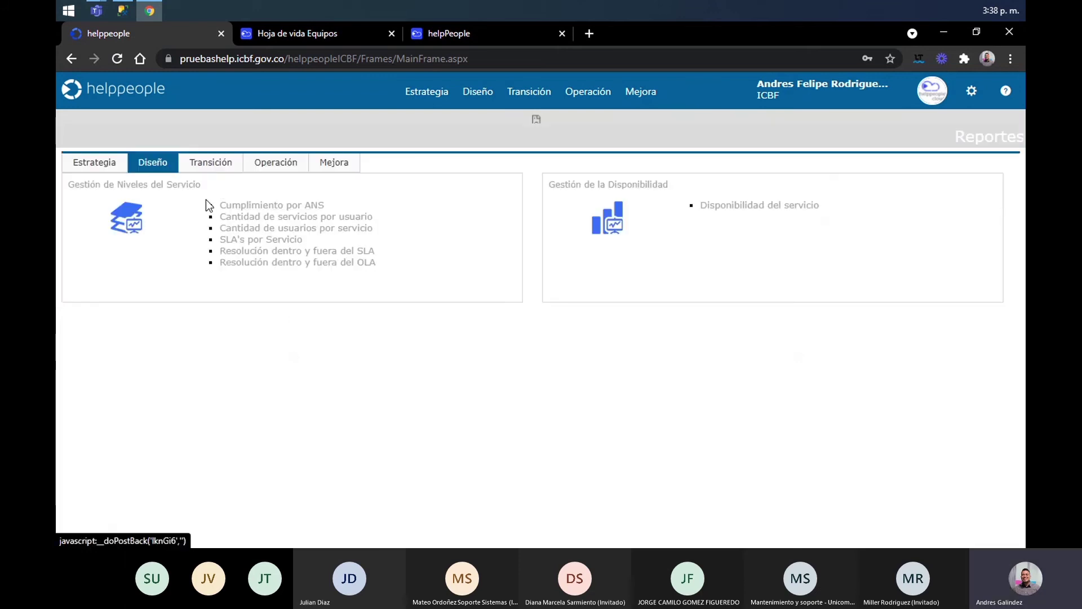
pyautogui.moveTo(201, 184); pyautogui.dragTo(74, 184)
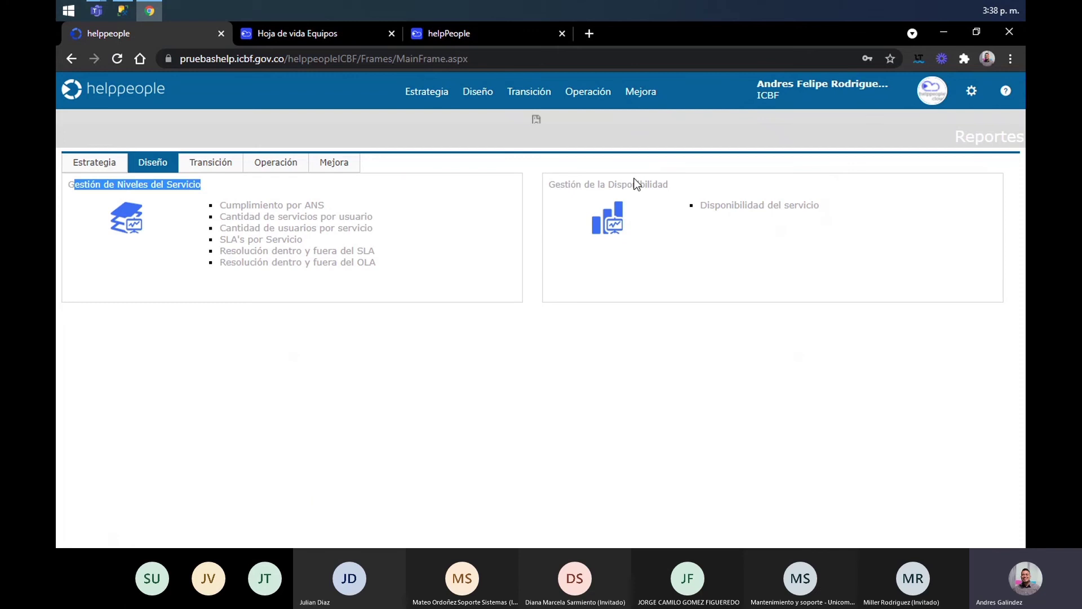
pyautogui.moveTo(702, 184); pyautogui.dragTo(568, 181)
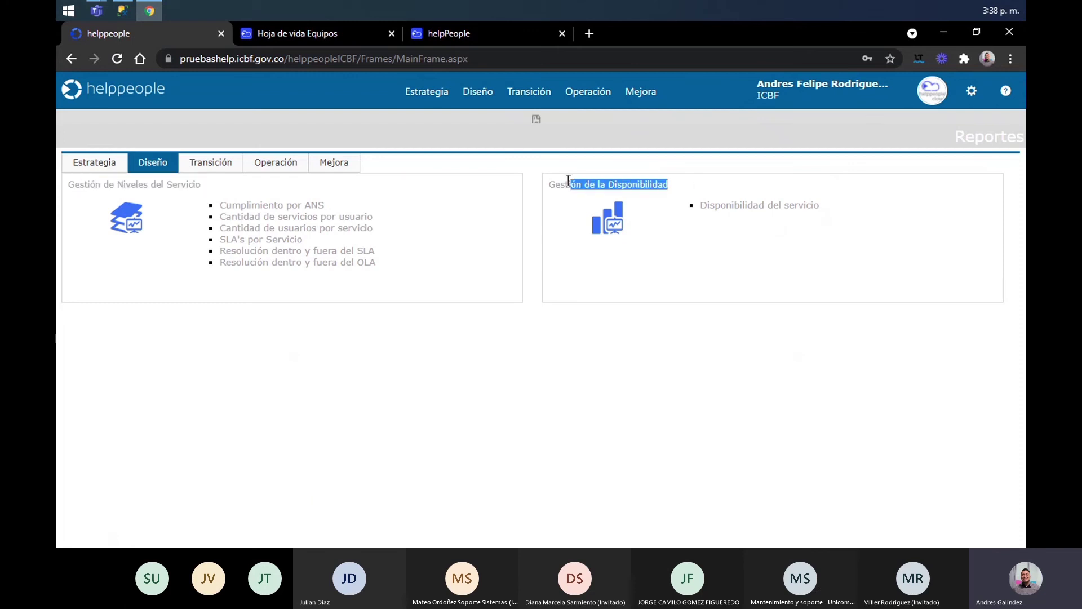
# Examine the change, knowledge, and asset and configuration management report groups for the Transición phase
pyautogui.click(220, 168)
pyautogui.moveTo(154, 185); pyautogui.dragTo(79, 184)
pyautogui.moveTo(650, 181); pyautogui.dragTo(516, 206)
pyautogui.click(699, 324)
pyautogui.moveTo(228, 328); pyautogui.dragTo(75, 328)
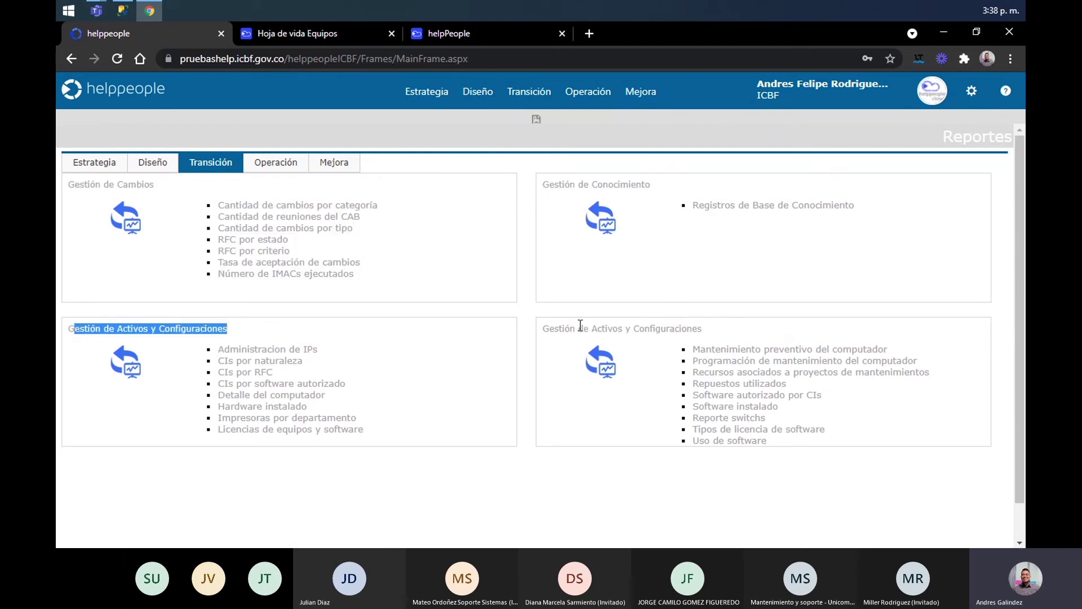
pyautogui.moveTo(555, 327); pyautogui.dragTo(638, 328)
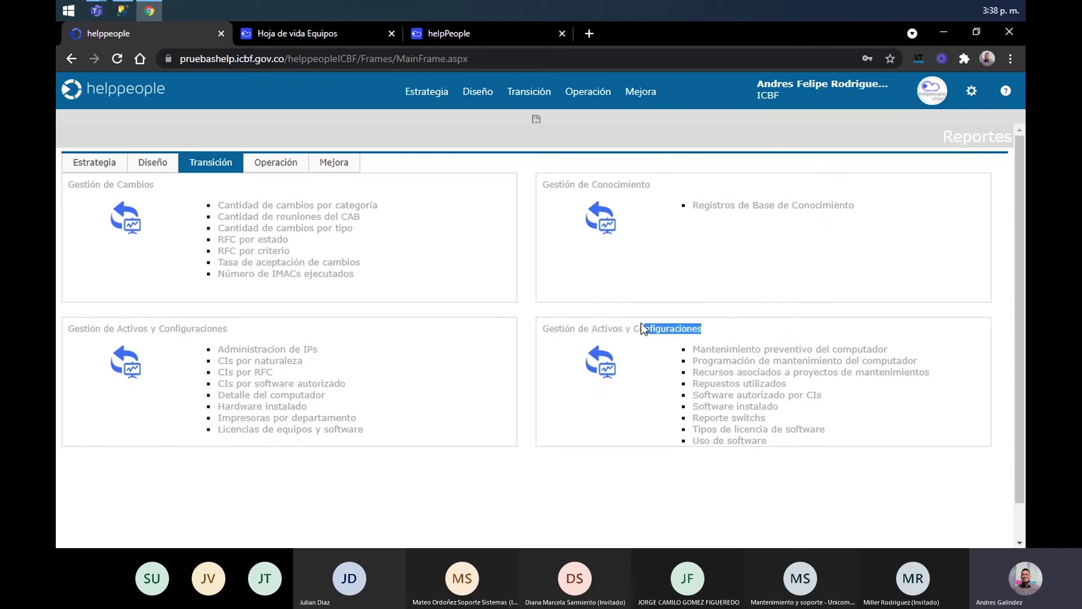
pyautogui.click(590, 331)
# Examine the request, incident, requirement and problem management report groups for the Operación phase
pyautogui.click(267, 164)
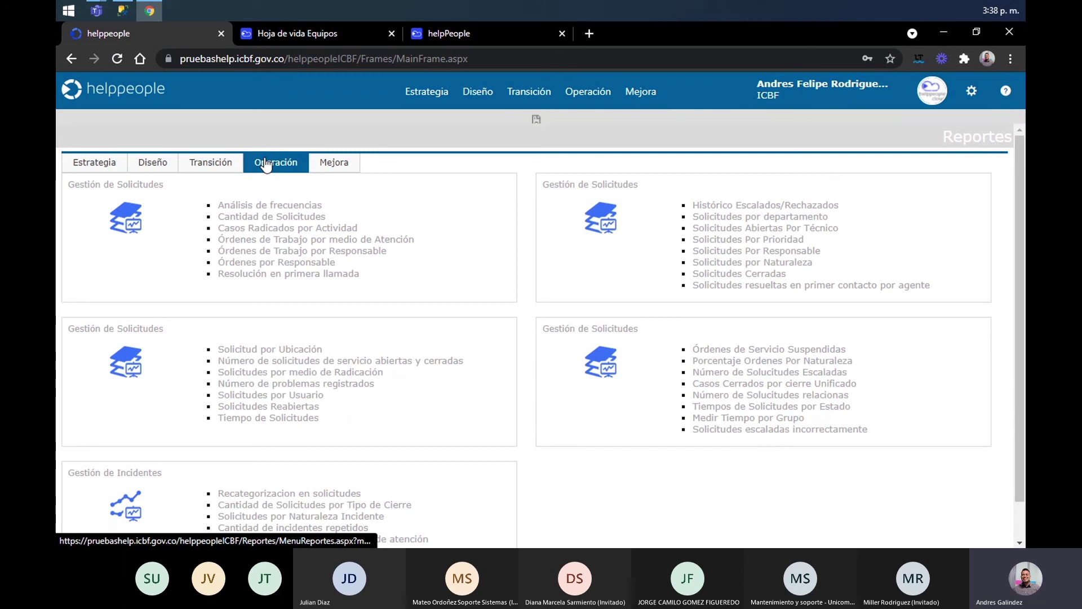
pyautogui.moveTo(164, 185); pyautogui.dragTo(68, 185)
pyautogui.moveTo(671, 185); pyautogui.dragTo(543, 185)
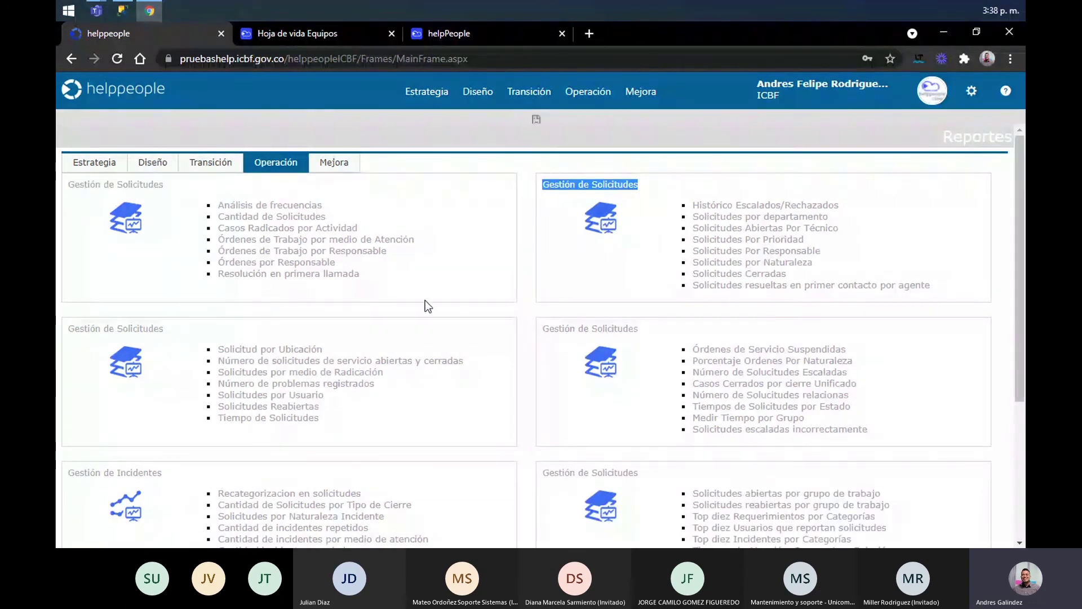
pyautogui.scroll(-2, 410, 329)
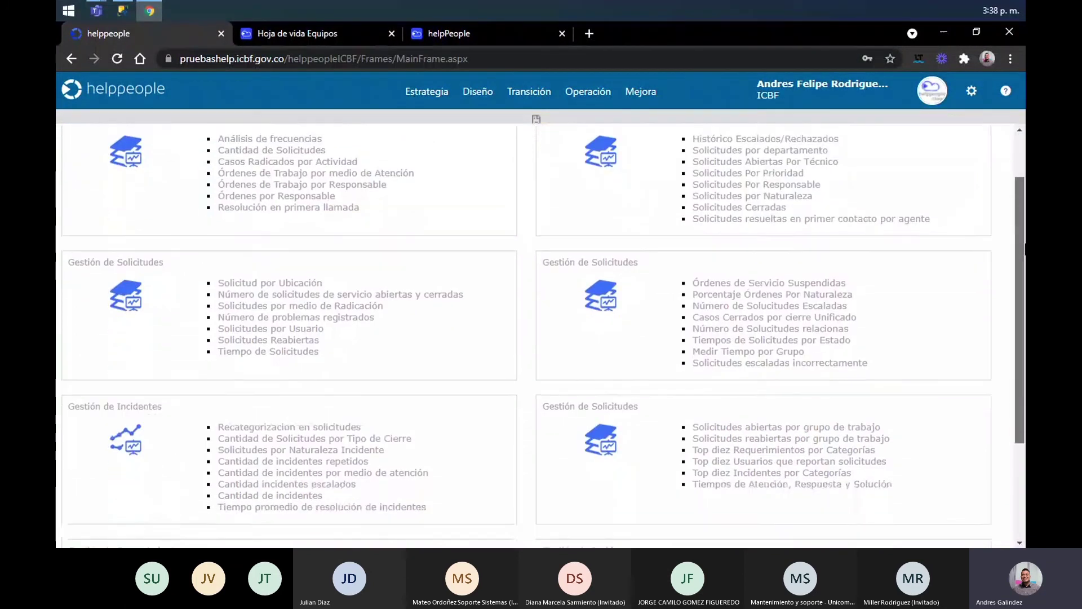
pyautogui.scroll(-2, 541, 336)
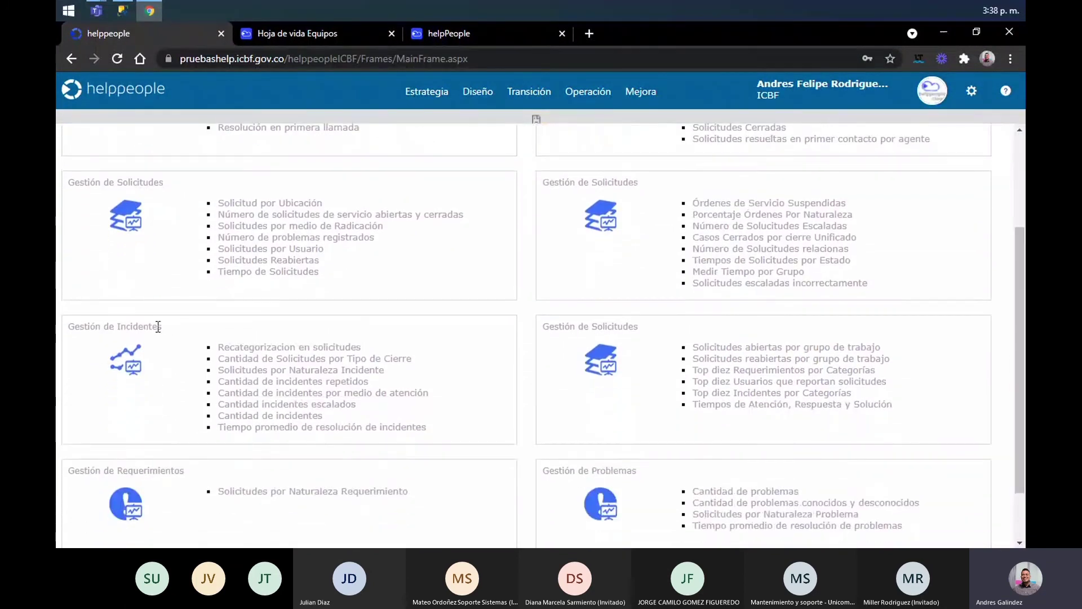
pyautogui.moveTo(162, 327); pyautogui.dragTo(73, 330)
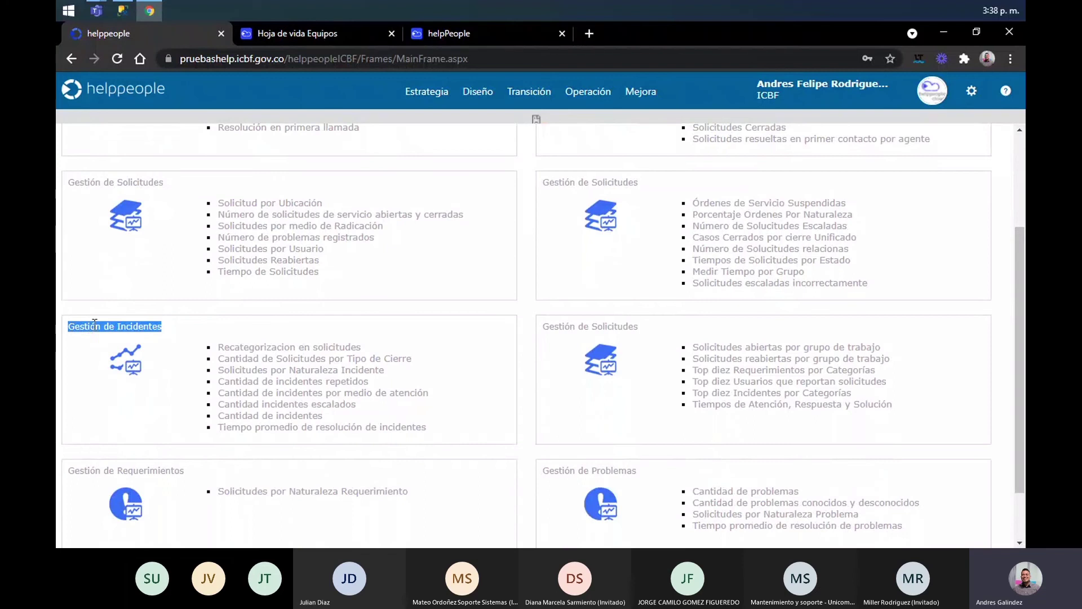
pyautogui.click(611, 469)
pyautogui.moveTo(1022, 402); pyautogui.dragTo(1021, 299)
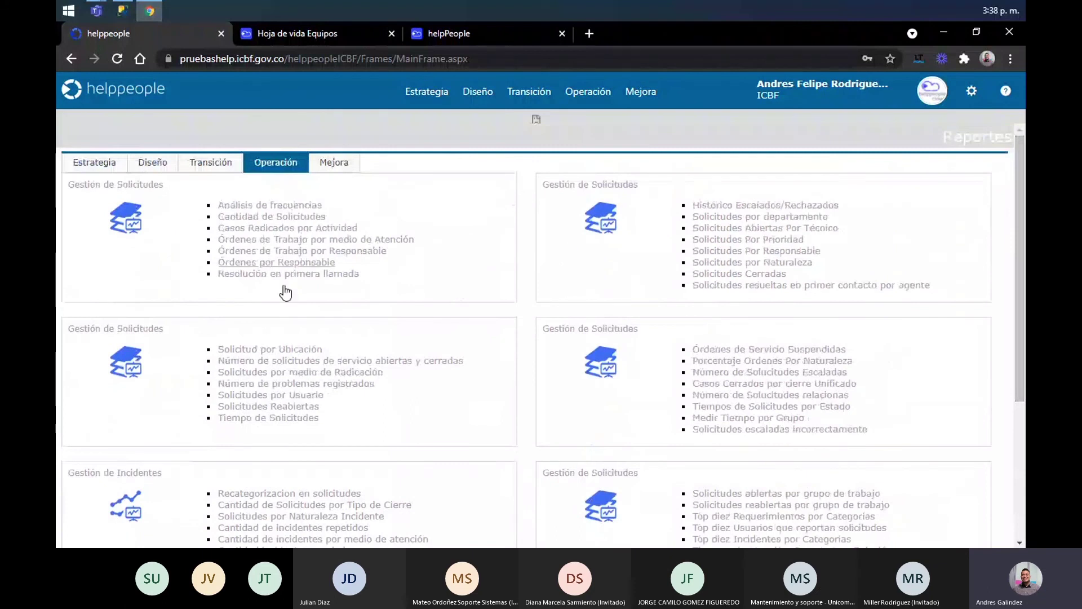
pyautogui.moveTo(164, 328); pyautogui.dragTo(96, 327)
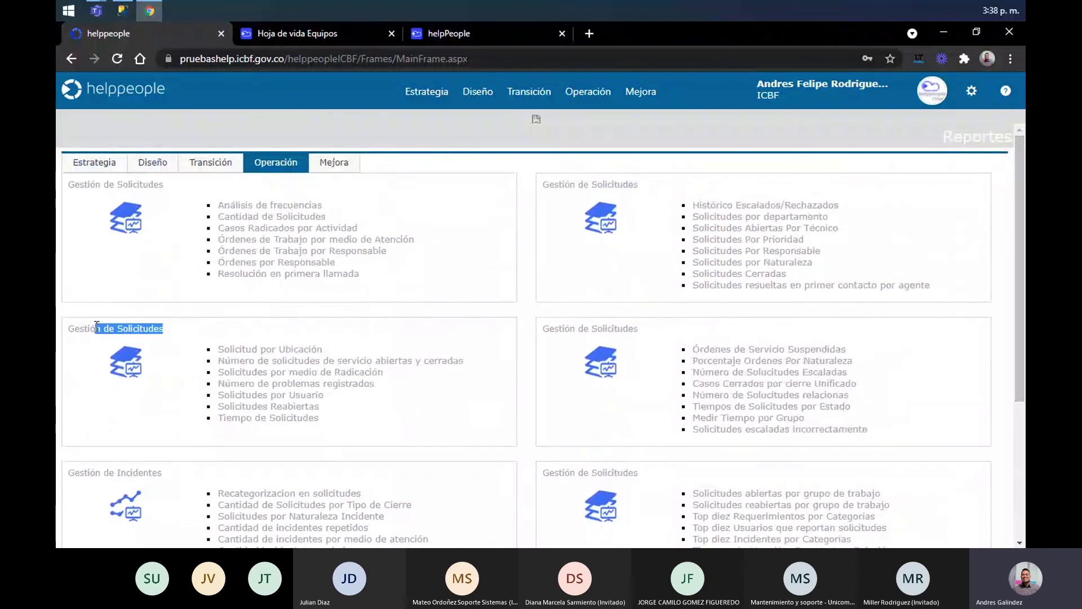
pyautogui.moveTo(1024, 294); pyautogui.dragTo(1024, 388)
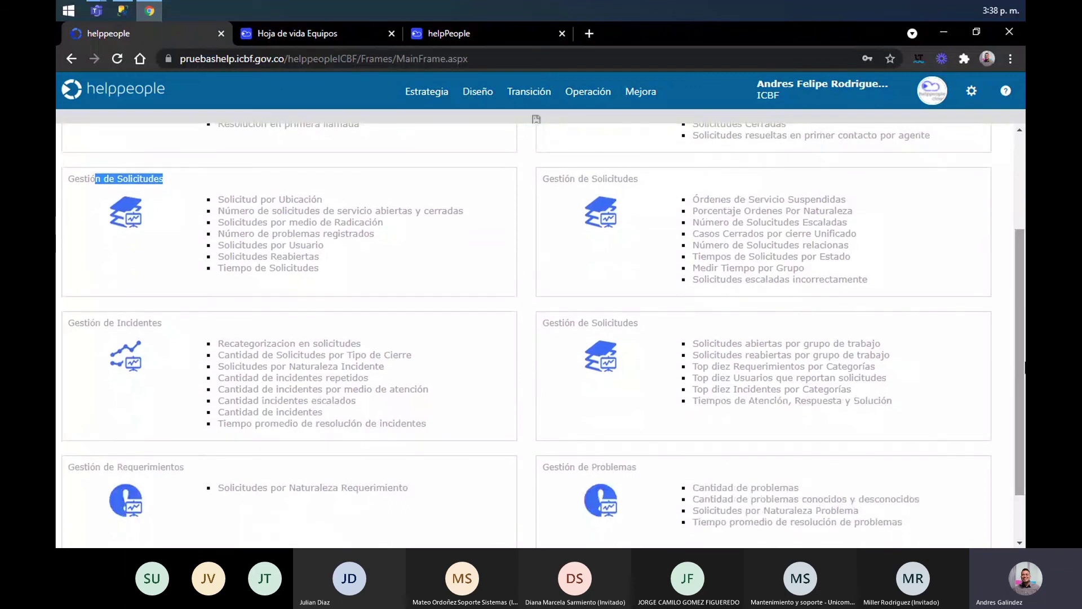
pyautogui.moveTo(1024, 335); pyautogui.dragTo(1015, 295)
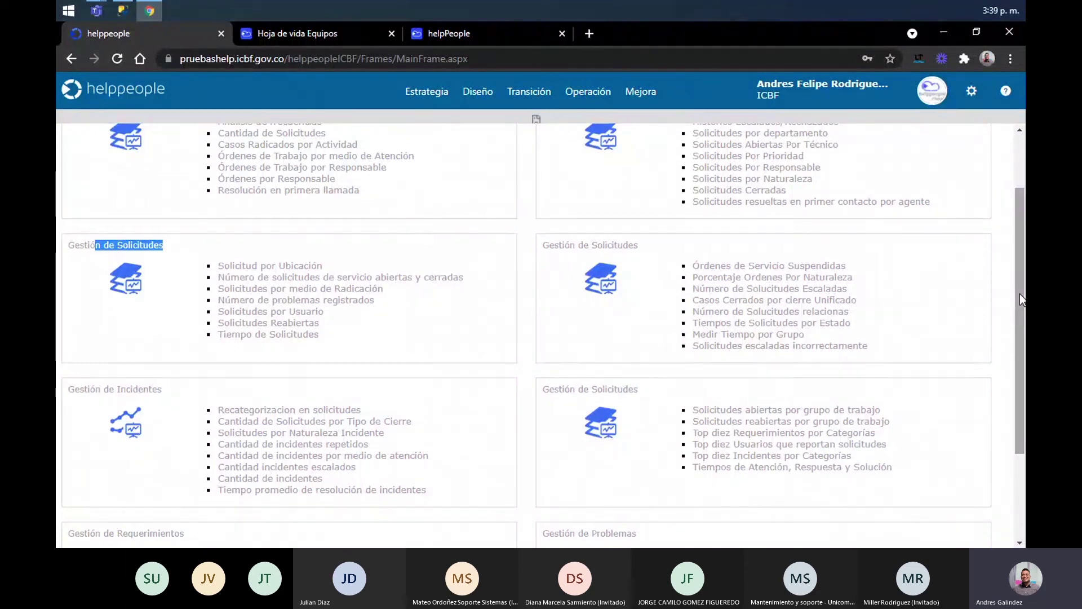
pyautogui.click(79, 286)
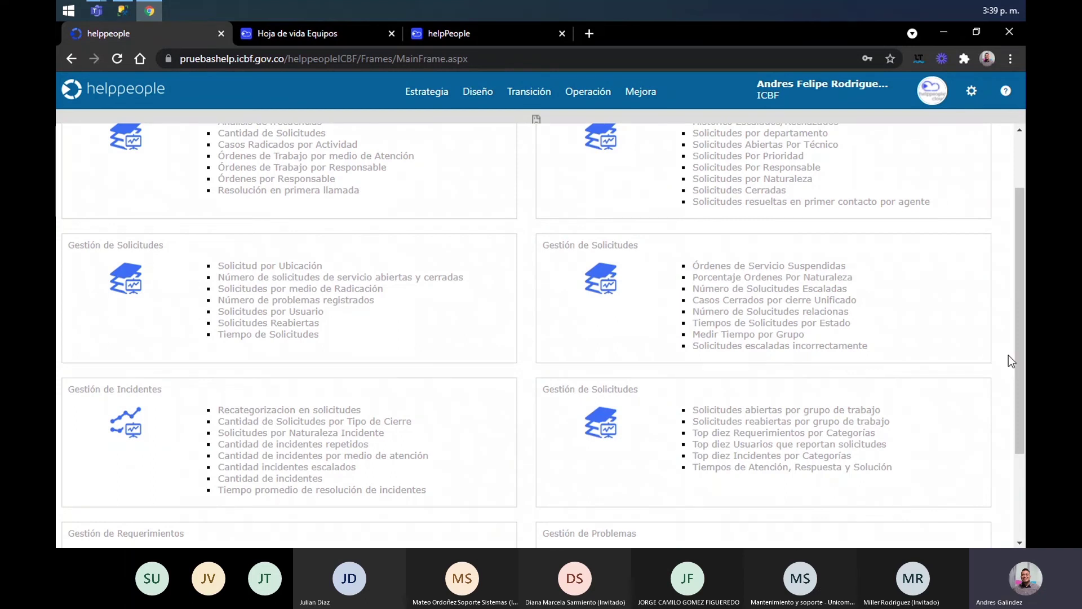
pyautogui.scroll(2, 1009, 355)
# Open the Asistente de Reporte por criterios from the user reports (Reportes Usuario)
pyautogui.moveTo(695, 110)
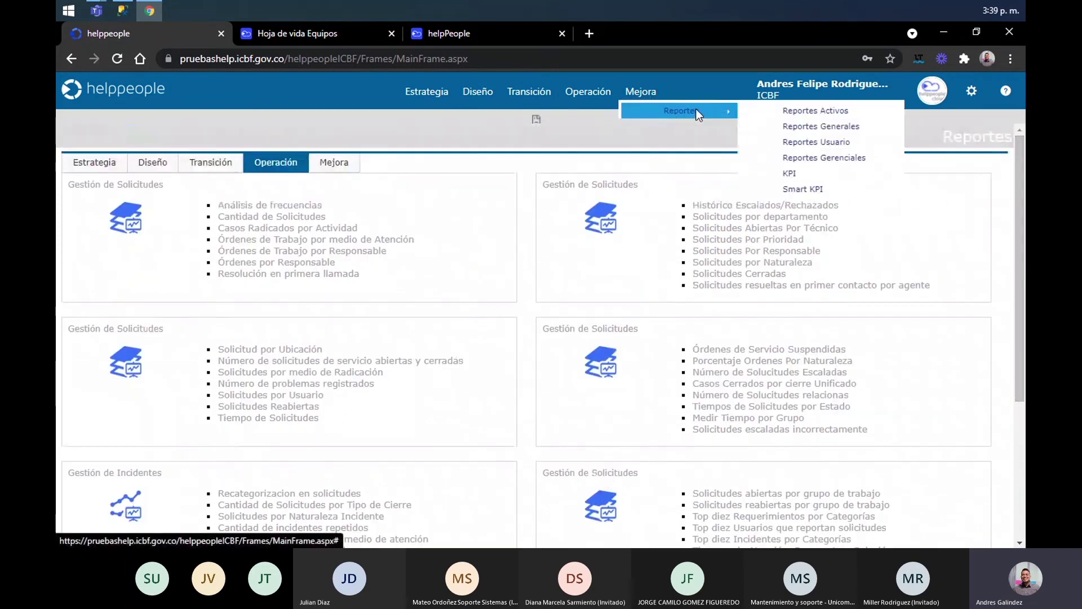
pyautogui.click(803, 141)
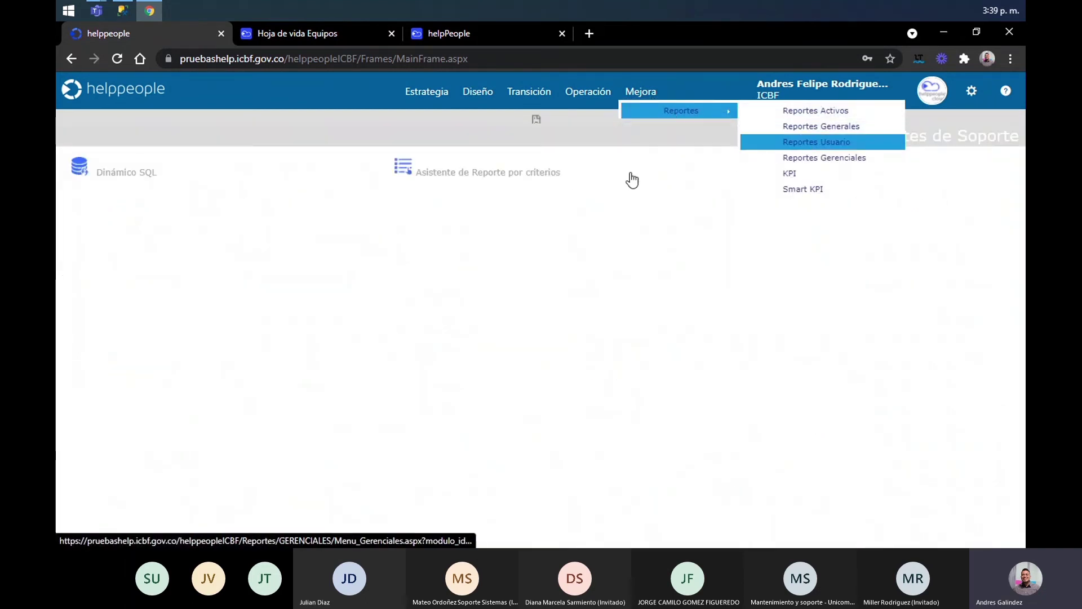
pyautogui.click(484, 179)
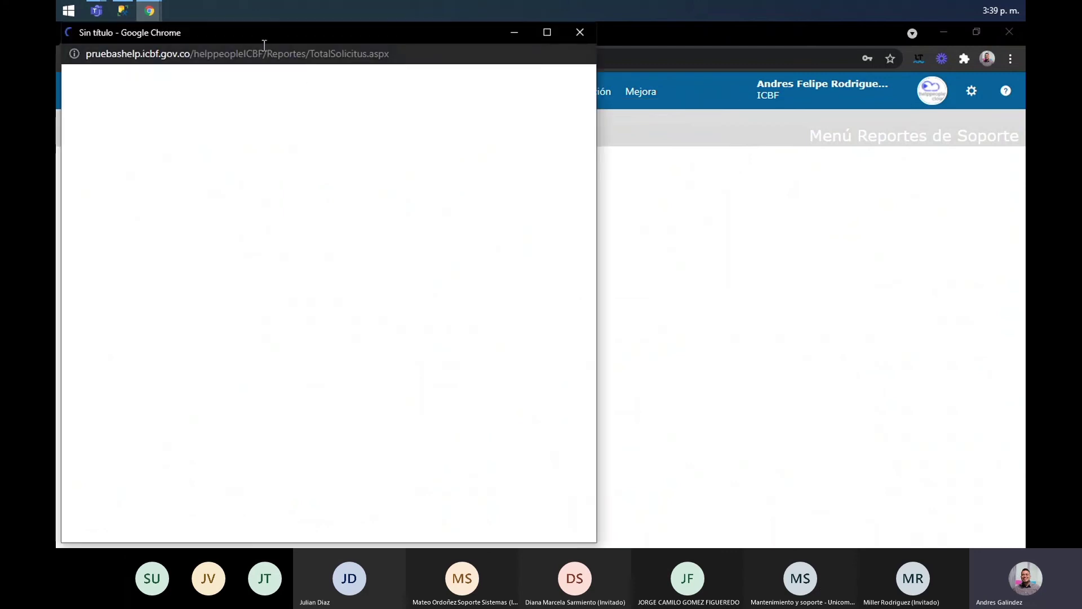
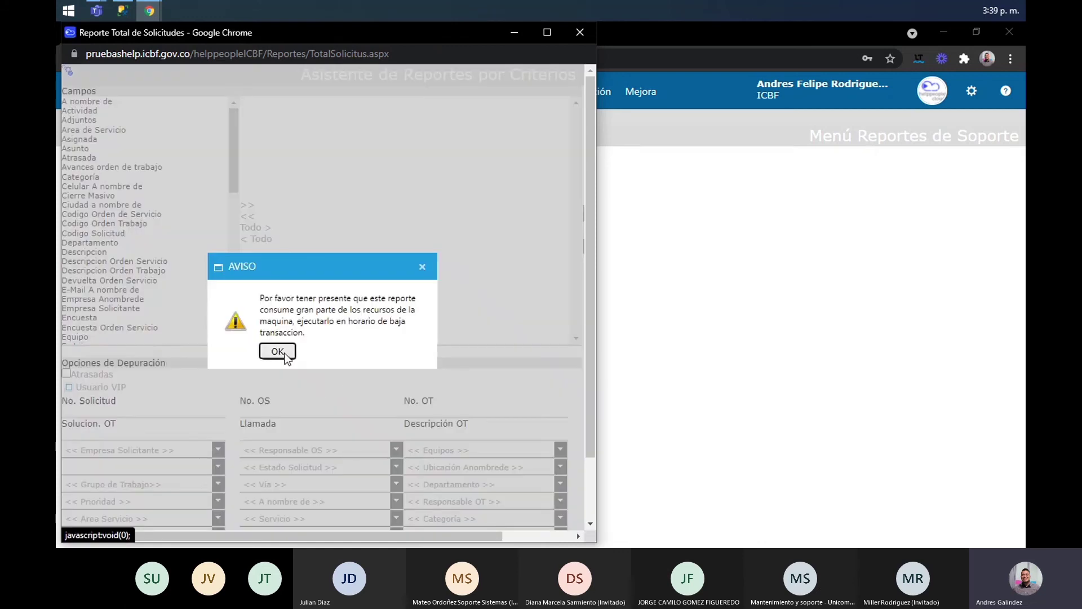
# Dismiss the resource-usage notice and select the fields Codigo Solicitud, Encuesta, Empresa Anombrede, Descripcion Orden Trabajo and Descripcion for the report
pyautogui.click(280, 351)
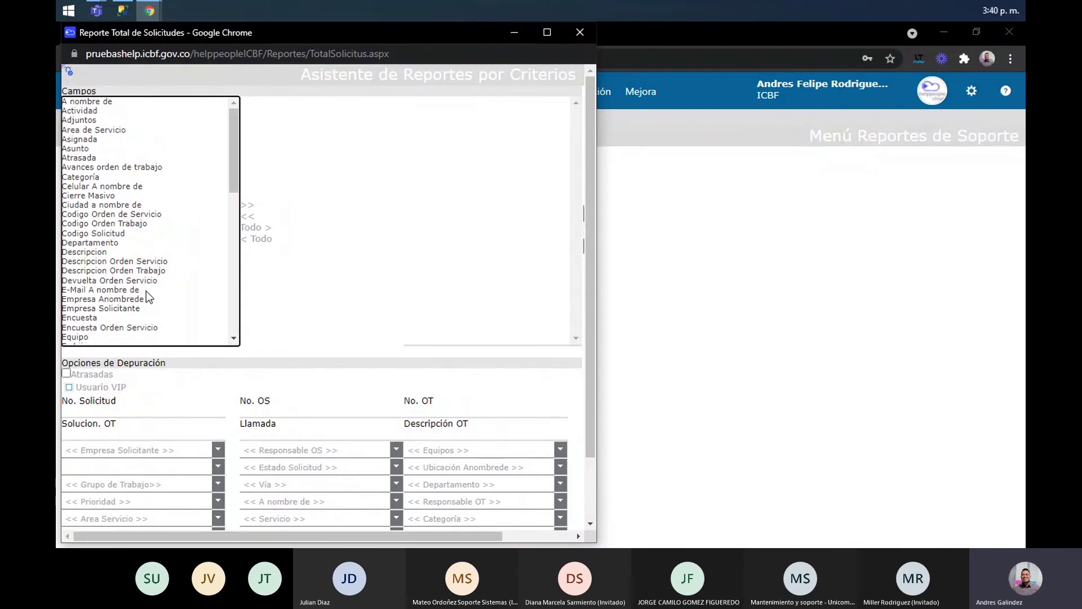
pyautogui.click(104, 213)
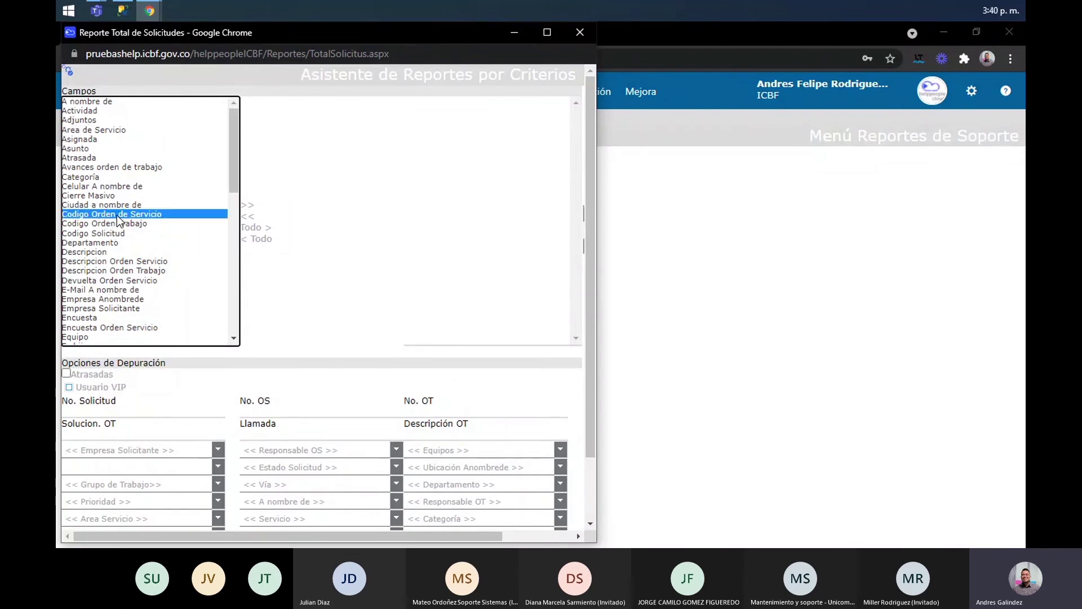
pyautogui.click(119, 223)
pyautogui.click(119, 233)
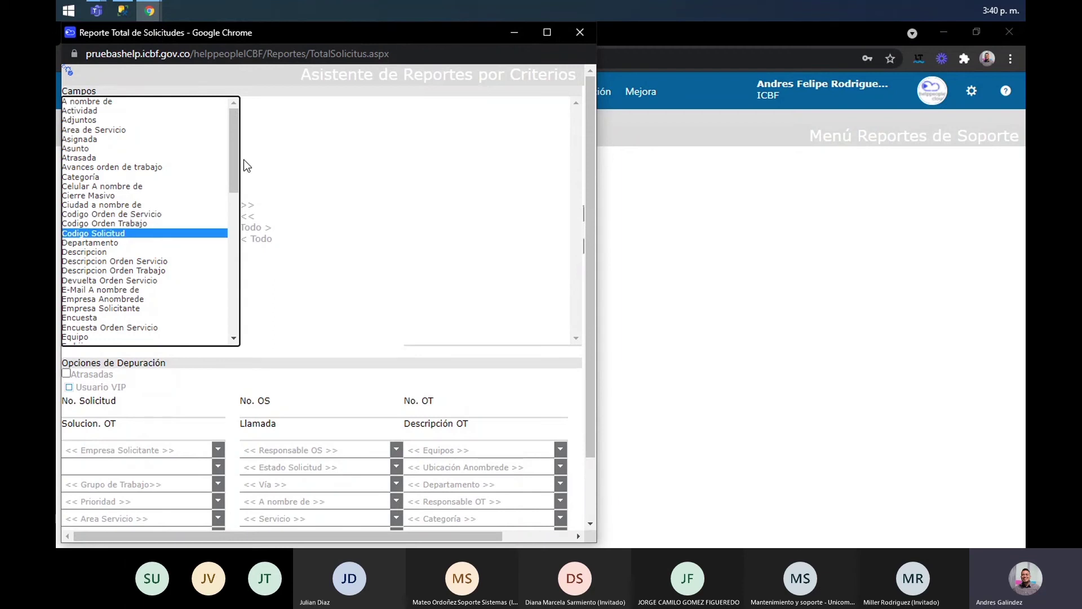
pyautogui.moveTo(232, 156); pyautogui.dragTo(232, 183)
pyautogui.keyDown('ctrl'); pyautogui.click(148, 214); pyautogui.keyUp('ctrl')
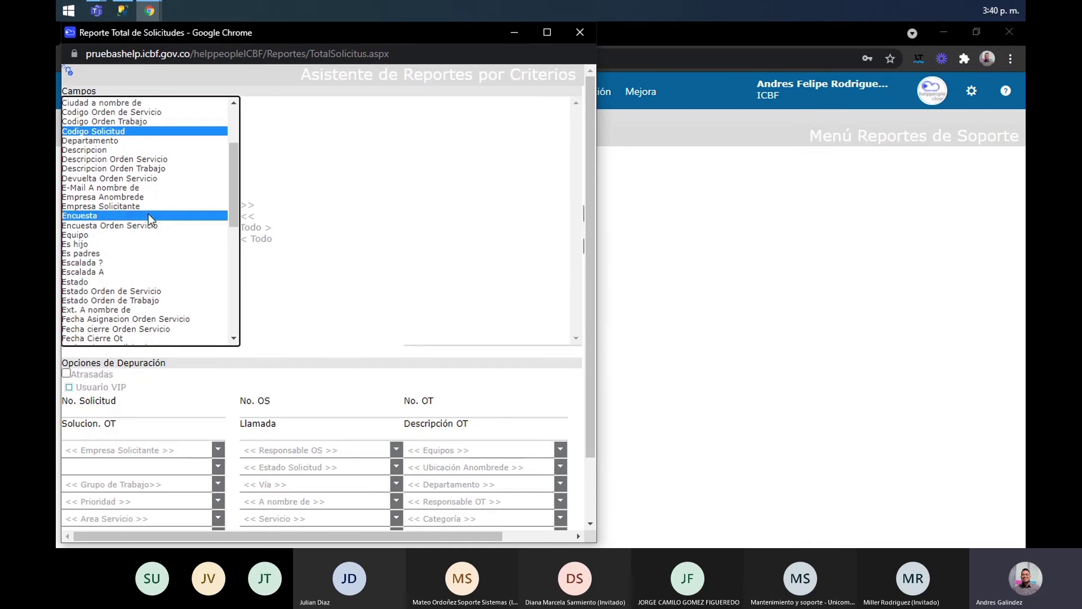
pyautogui.keyDown('ctrl'); pyautogui.click(116, 199); pyautogui.keyUp('ctrl')
pyautogui.keyDown('ctrl'); pyautogui.click(126, 168); pyautogui.keyUp('ctrl')
pyautogui.keyDown('ctrl'); pyautogui.click(114, 150); pyautogui.keyUp('ctrl')
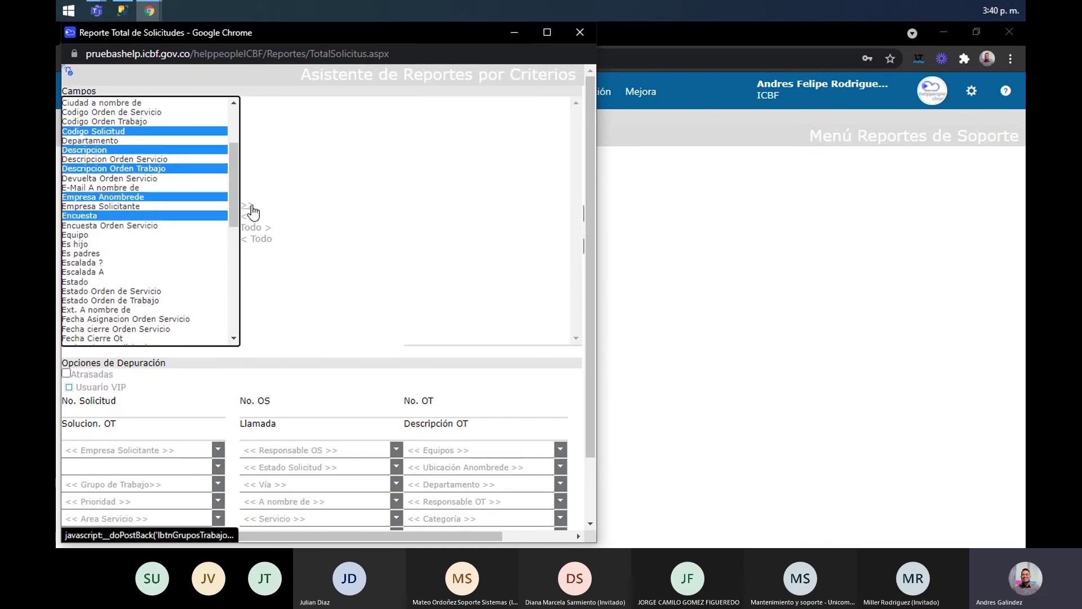
# Widen the report wizard window and examine the filter options for work group, date type and start date
pyautogui.moveTo(234, 188); pyautogui.dragTo(235, 295)
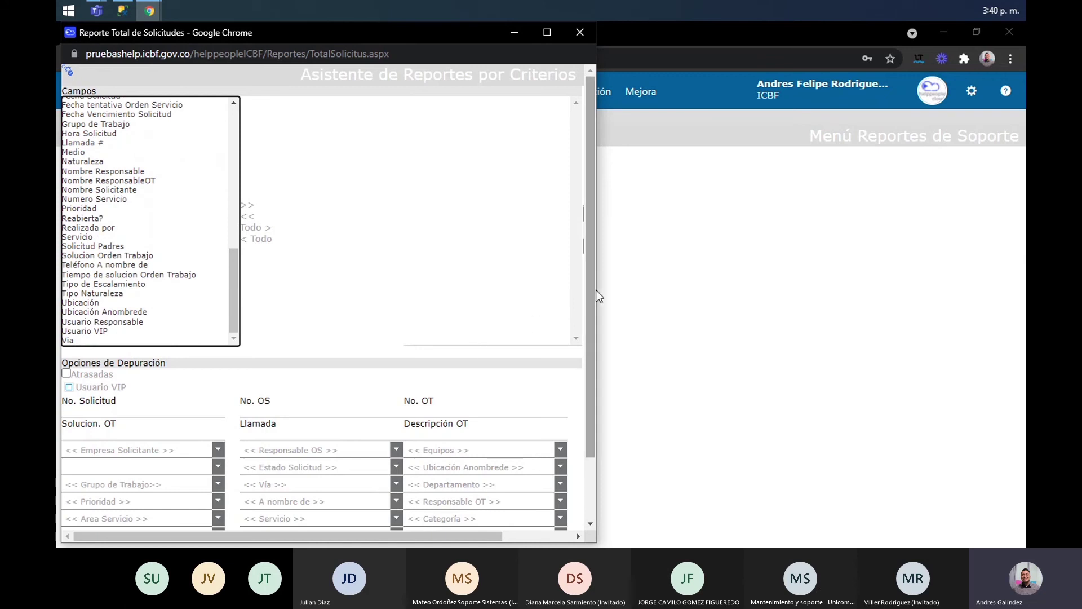
pyautogui.moveTo(589, 291); pyautogui.dragTo(691, 324)
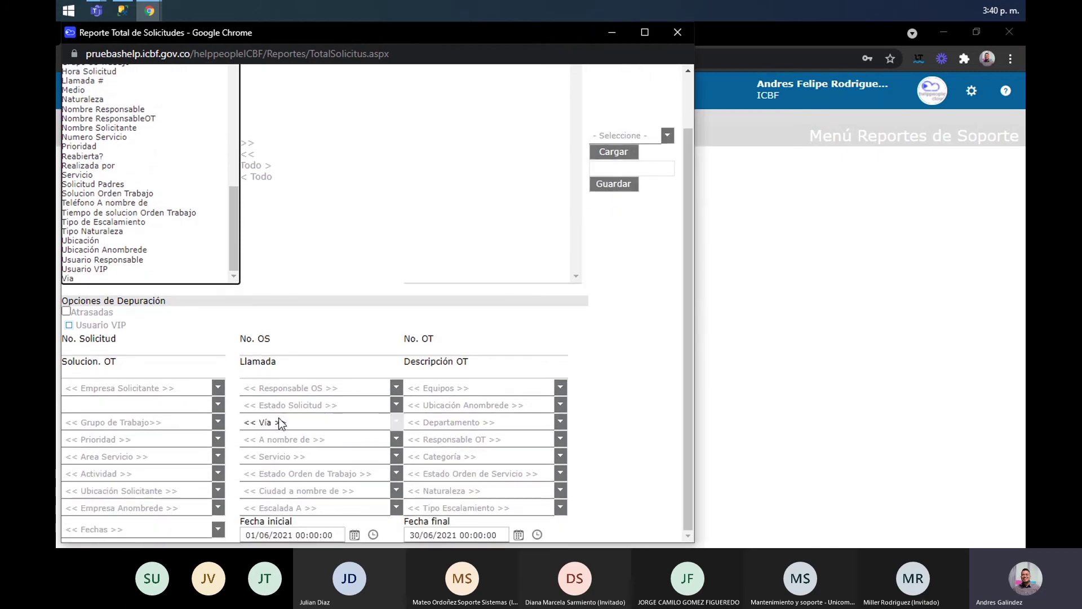
pyautogui.click(195, 422)
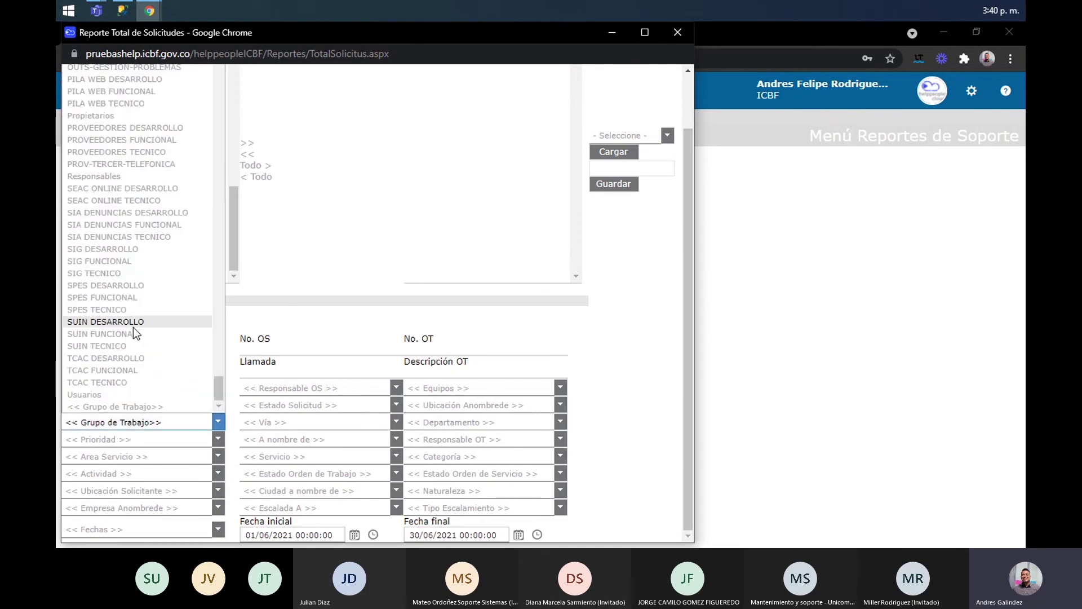
pyautogui.click(412, 320)
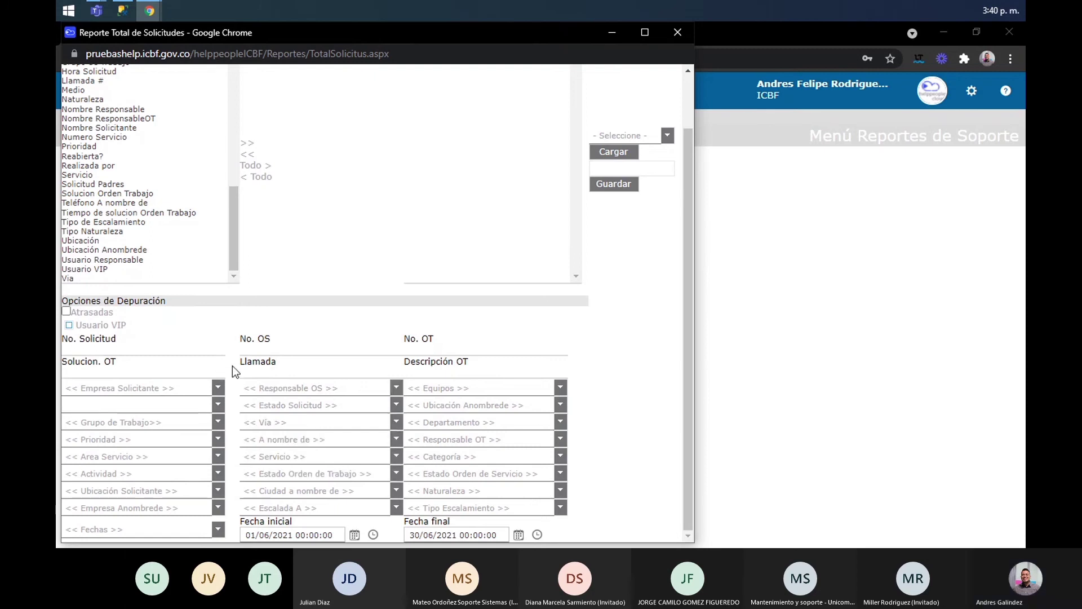
pyautogui.click(178, 535)
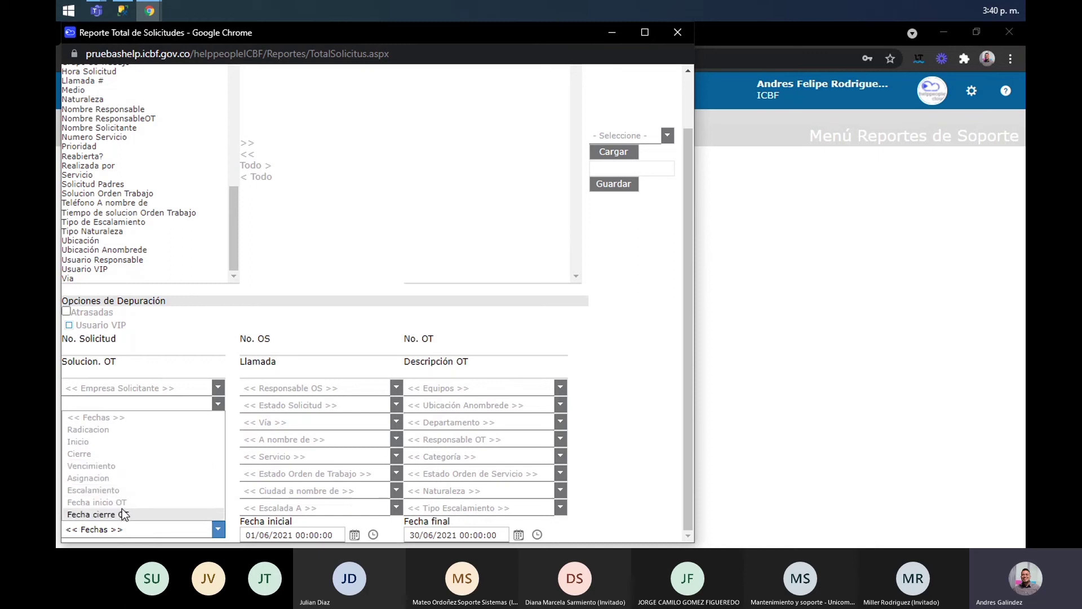
pyautogui.click(638, 524)
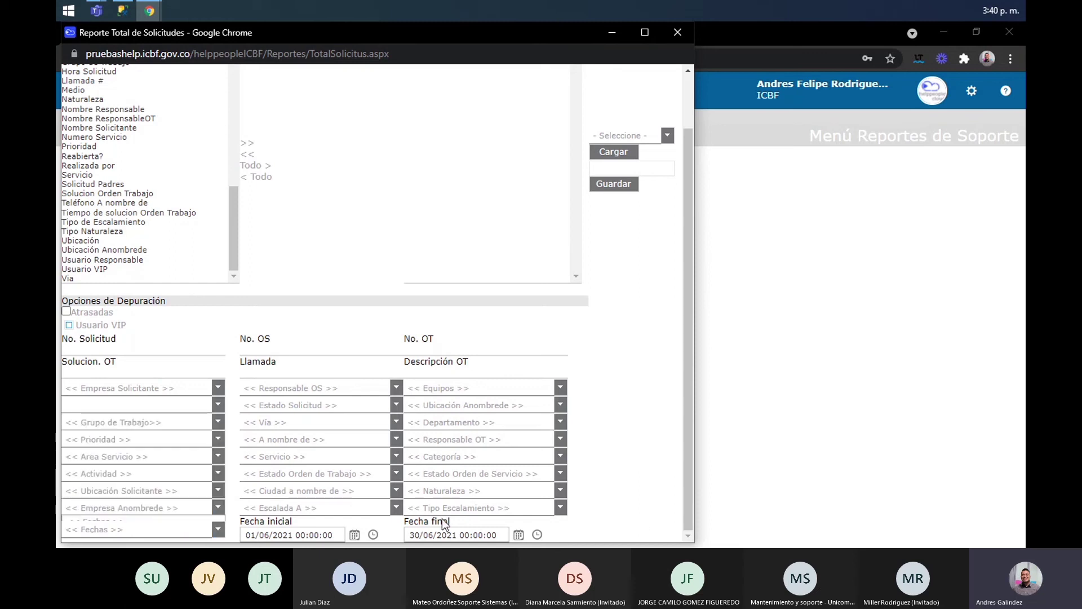
pyautogui.click(355, 534)
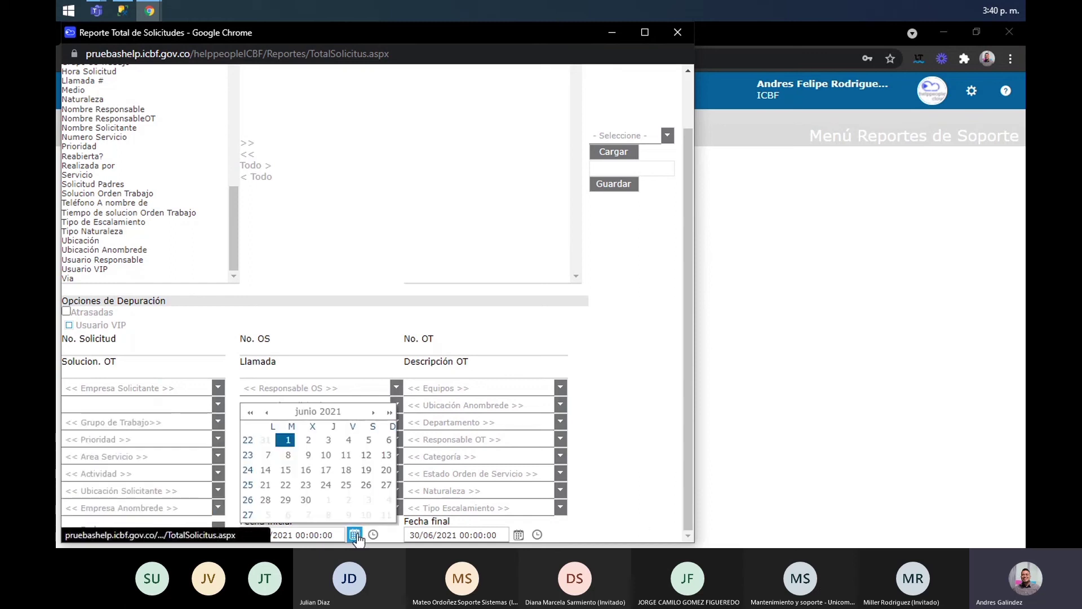
pyautogui.click(267, 413)
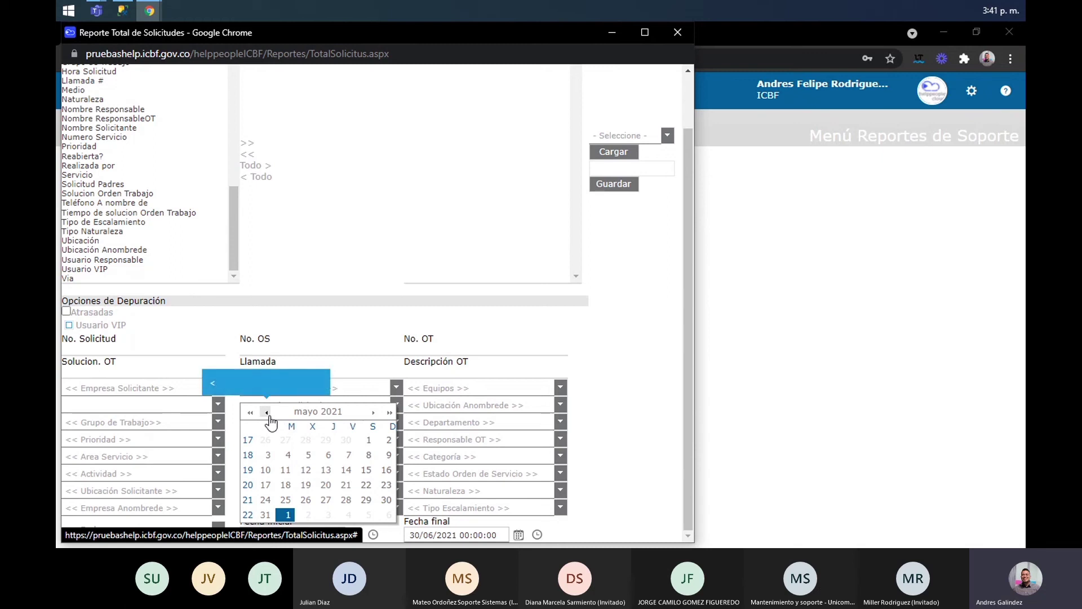
pyautogui.click(302, 357)
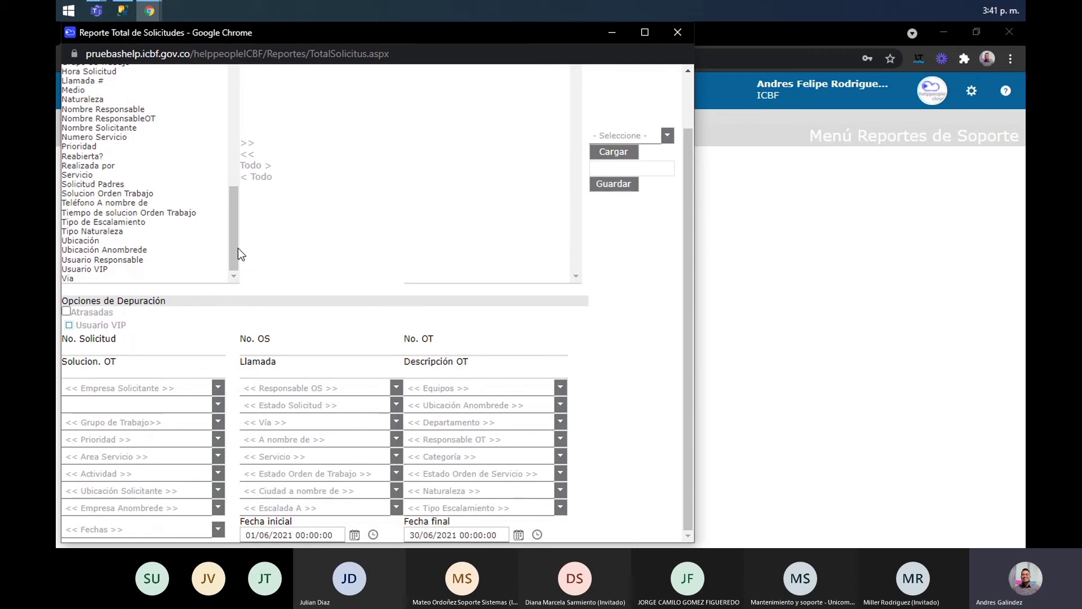
pyautogui.moveTo(238, 255); pyautogui.dragTo(232, 135)
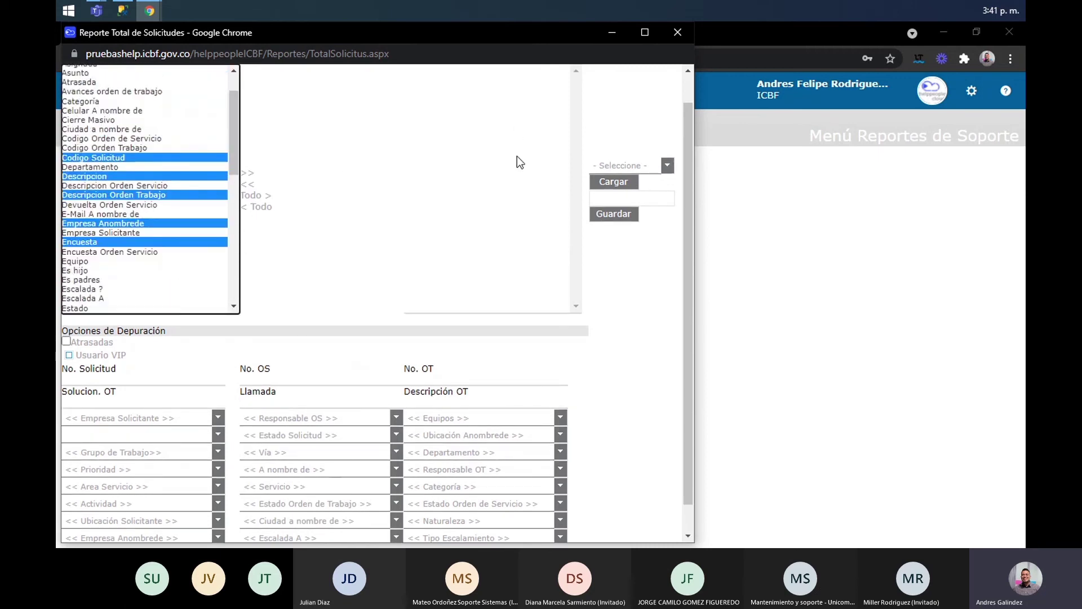
pyautogui.click(210, 138)
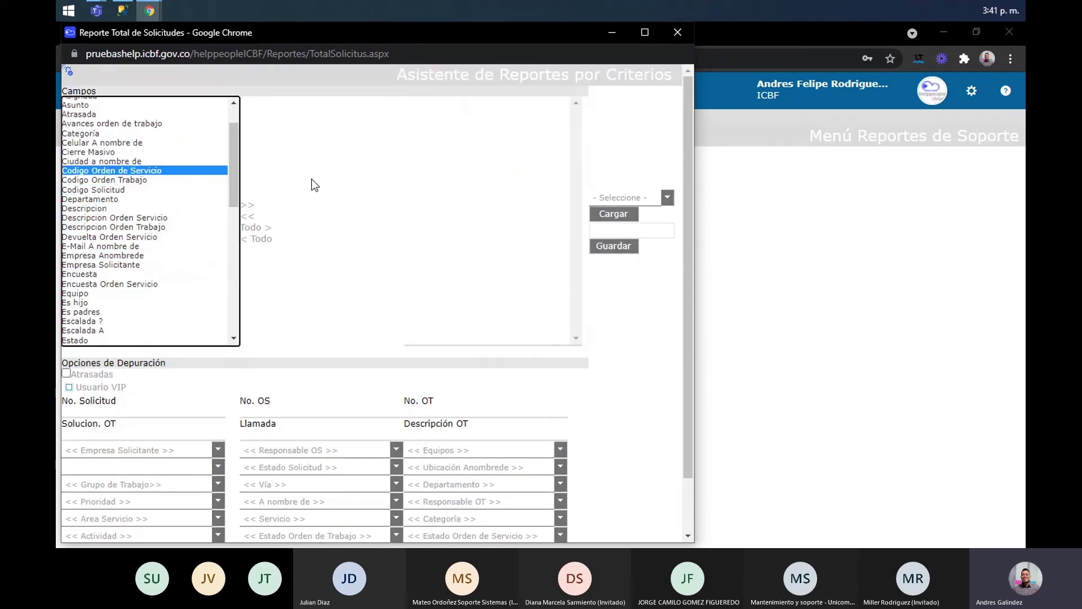
pyautogui.click(100, 208)
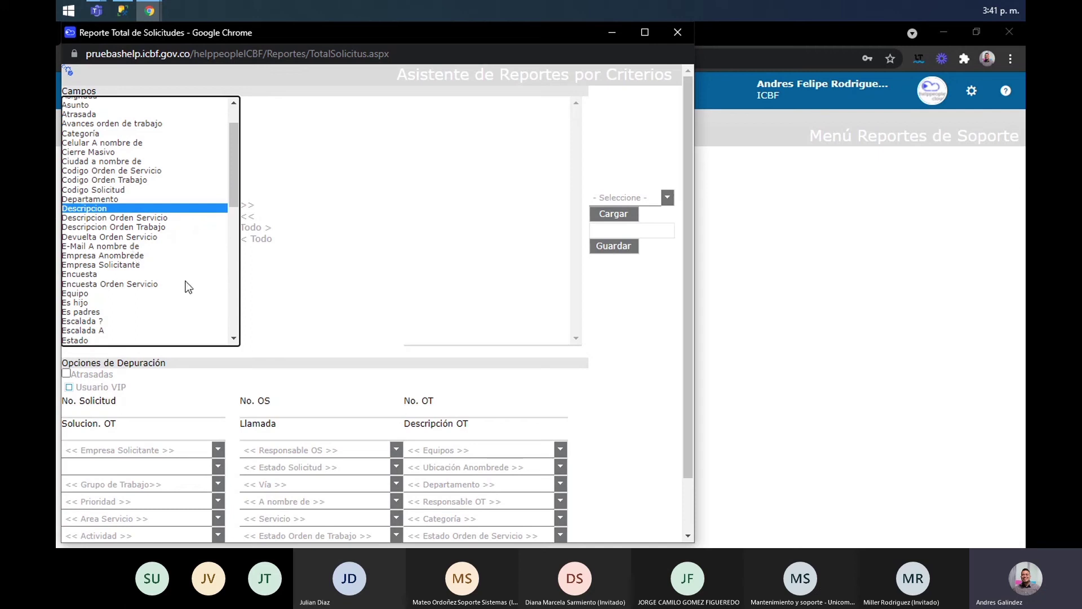
pyautogui.scroll(2, 228, 146)
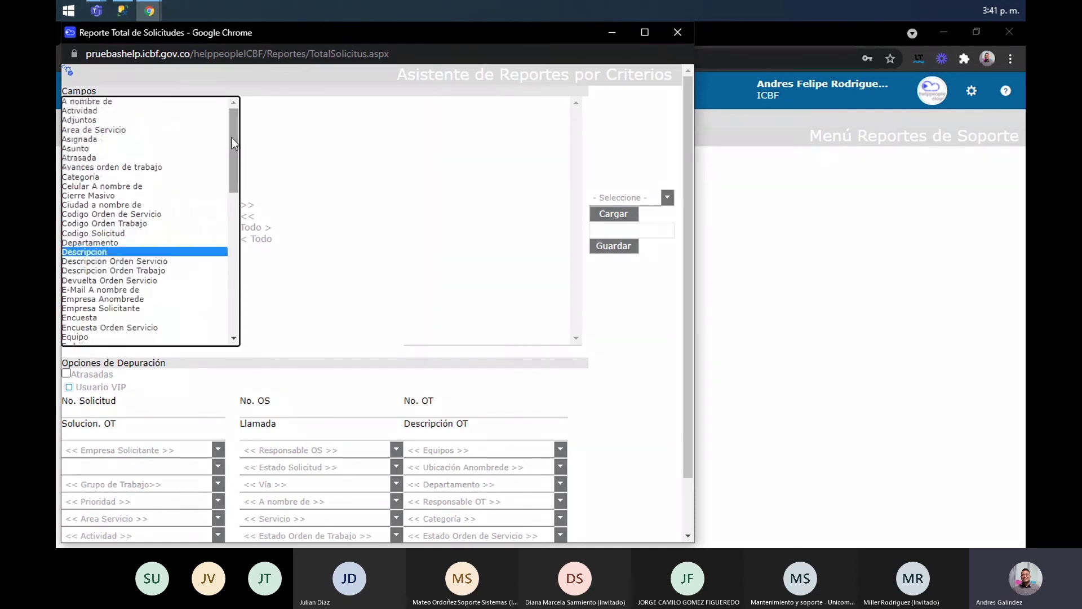
# Select the fields Asunto, Codigo Orden de Servicio, Codigo Orden Trabajo, Codigo Solicitud, Devuelta Orden Servicio, Estado, Fecha Asignacion Orden Servicio and Fecha Cierre Solicitud
pyautogui.click(88, 149)
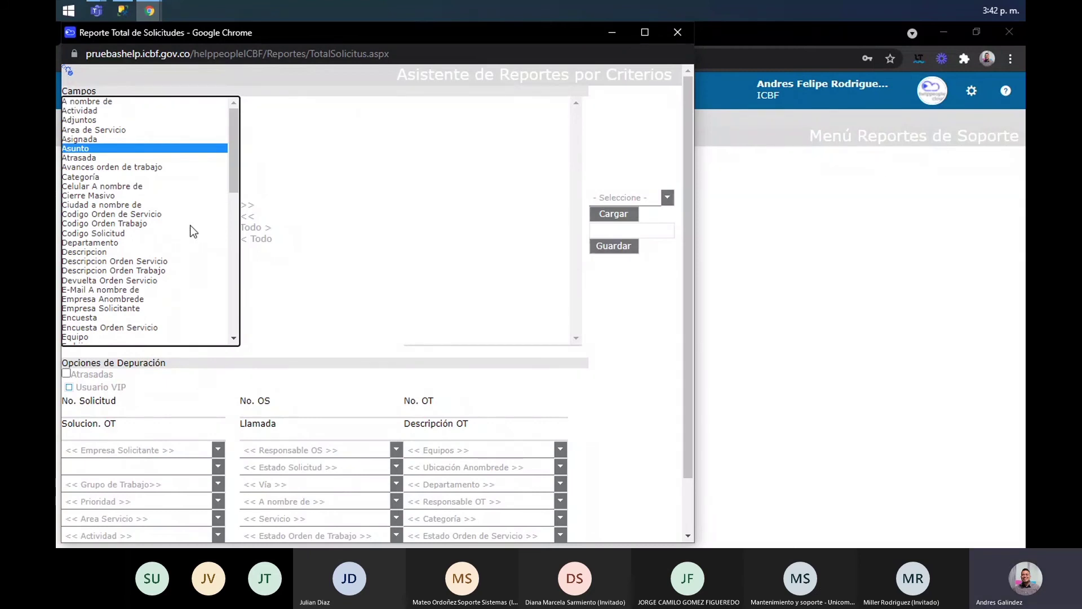
pyautogui.keyDown('ctrl'); pyautogui.click(93, 216); pyautogui.keyUp('ctrl')
pyautogui.keyDown('ctrl'); pyautogui.click(94, 224); pyautogui.keyUp('ctrl')
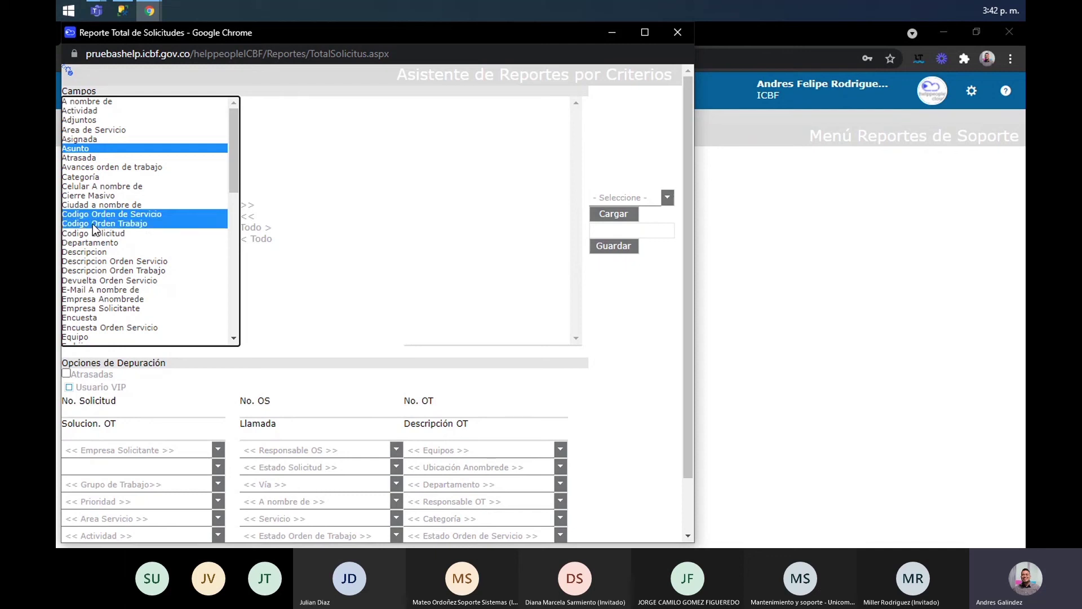
pyautogui.keyDown('ctrl'); pyautogui.click(99, 233); pyautogui.keyUp('ctrl')
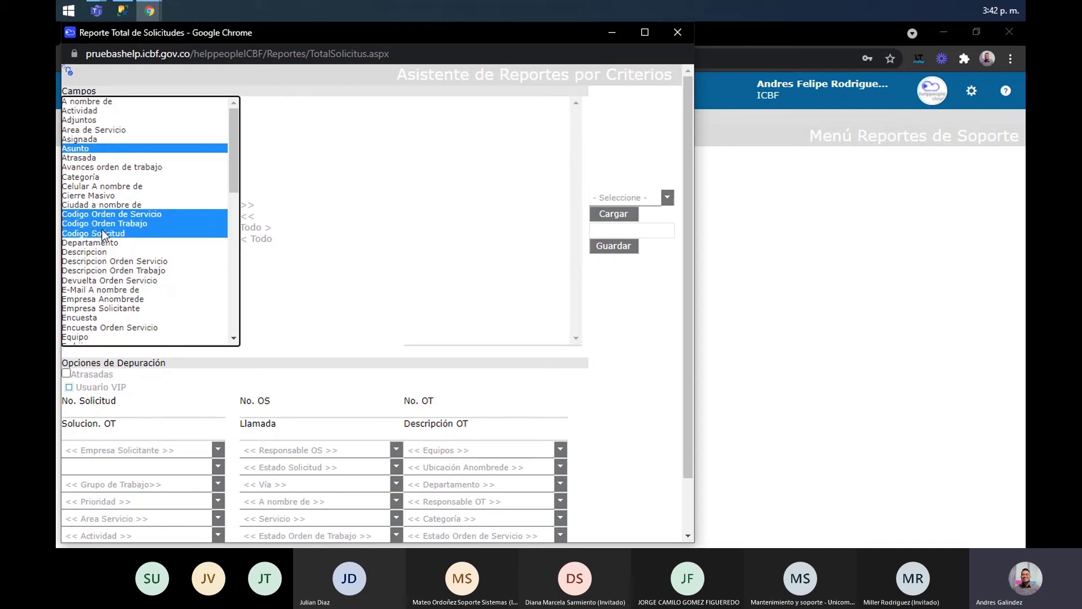
pyautogui.moveTo(231, 172)
pyautogui.mouseDown()
pyautogui.moveTo(235, 192)
pyautogui.moveTo(235, 174)
pyautogui.mouseUp()
pyautogui.keyDown('ctrl'); pyautogui.click(196, 280); pyautogui.keyUp('ctrl')
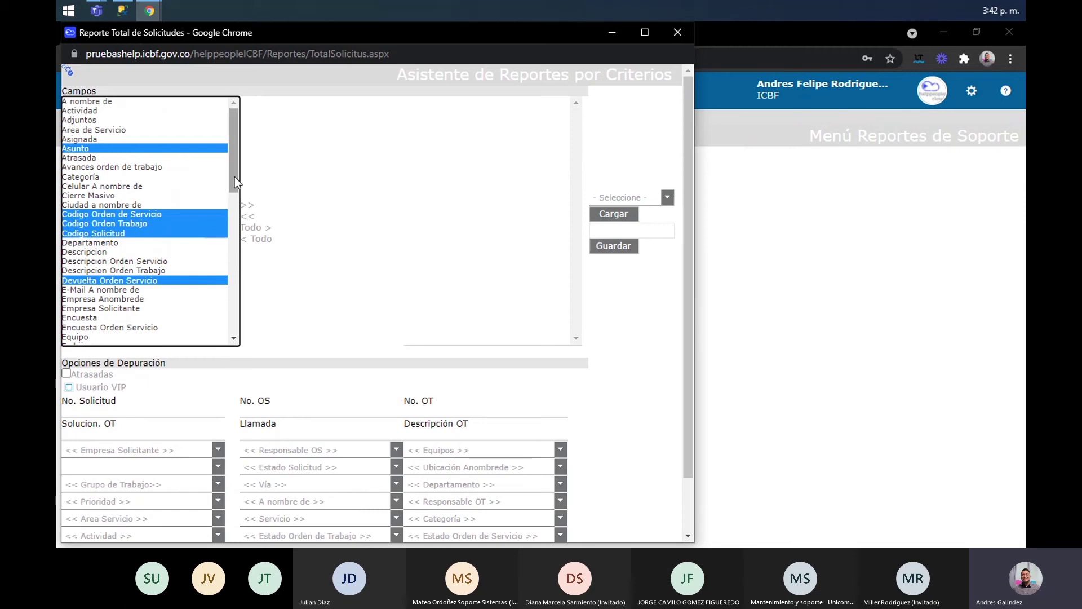
pyautogui.scroll(-3, 234, 177)
pyautogui.keyDown('ctrl'); pyautogui.click(114, 263); pyautogui.keyUp('ctrl')
pyautogui.keyDown('ctrl'); pyautogui.click(152, 299); pyautogui.keyUp('ctrl')
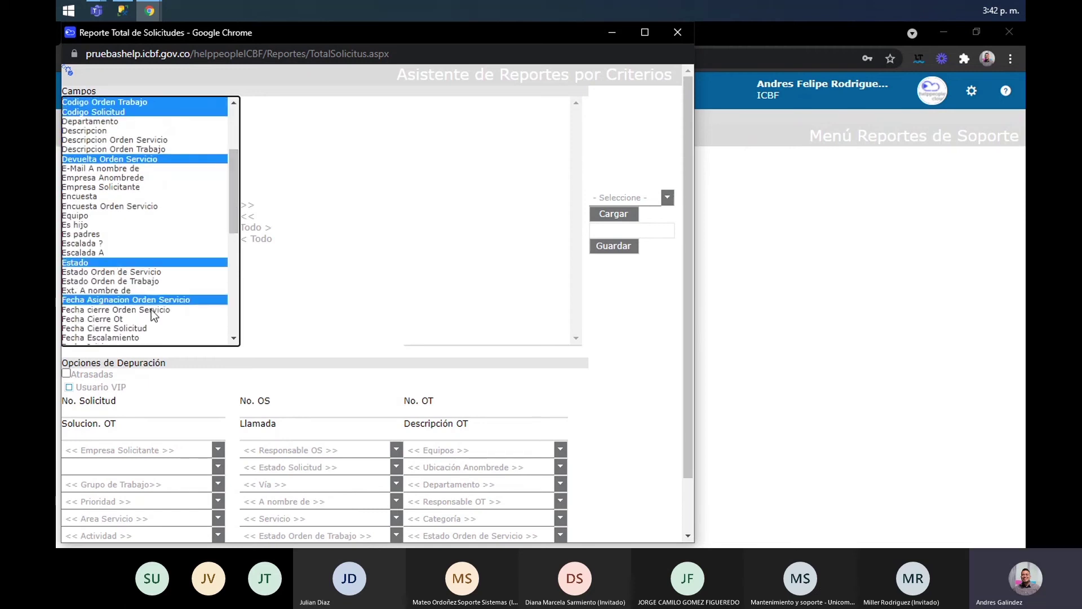
pyautogui.keyDown('ctrl'); pyautogui.click(149, 328); pyautogui.keyUp('ctrl')
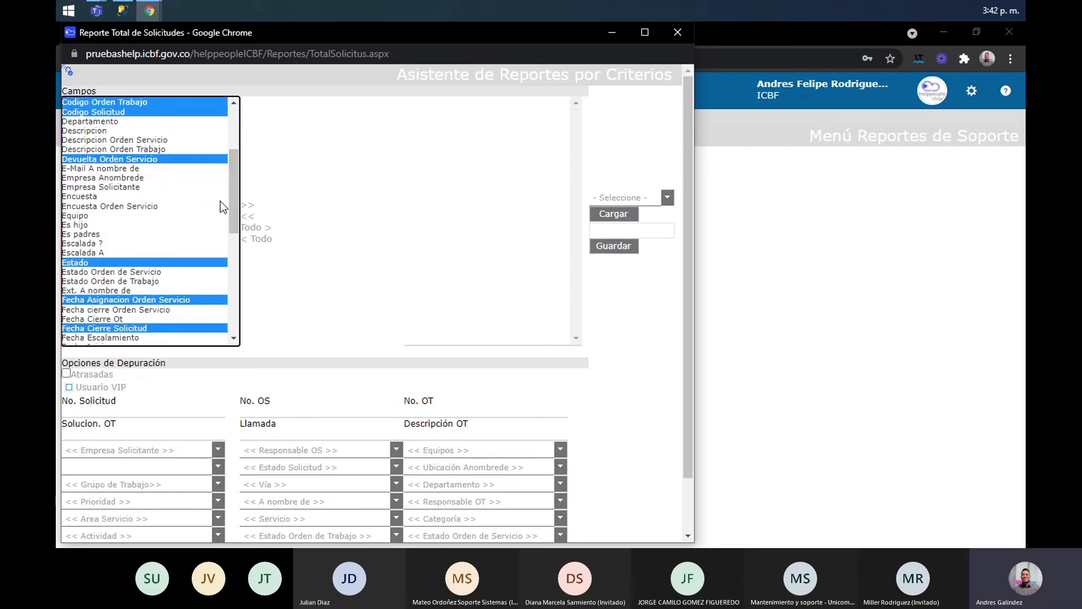
pyautogui.moveTo(232, 200); pyautogui.dragTo(231, 220)
# Examine the options for naming, saving and loading report templates, and close the report wizard
pyautogui.click(657, 231)
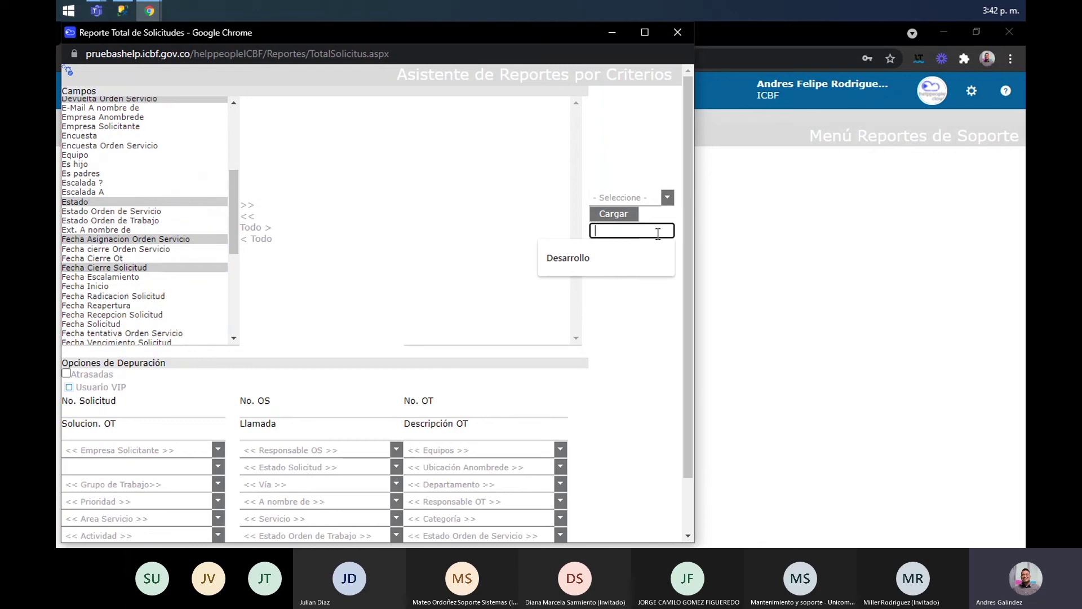
pyautogui.click(658, 216)
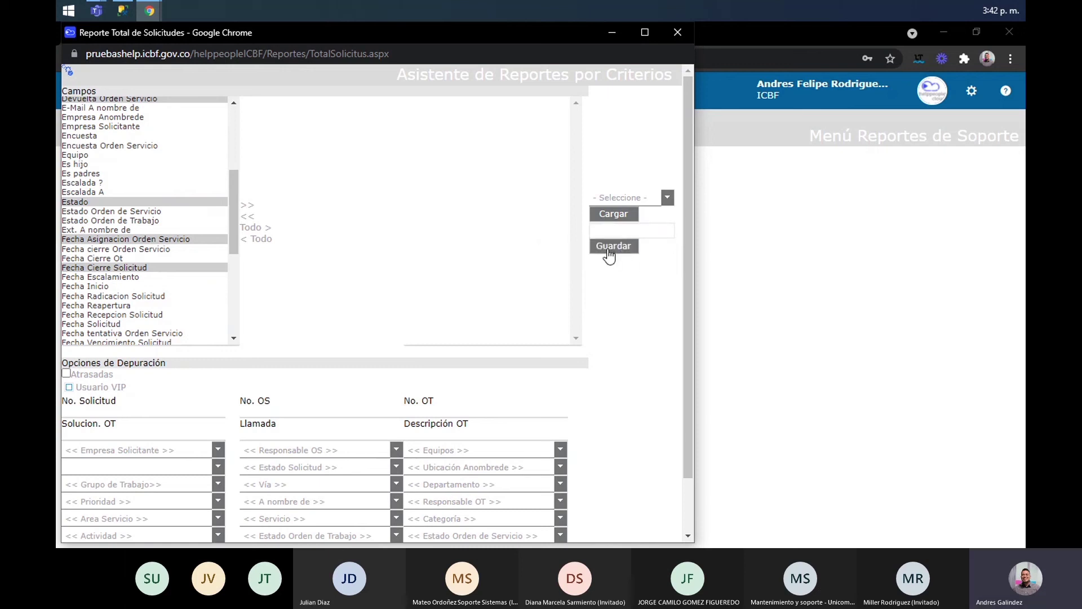
pyautogui.click(635, 200)
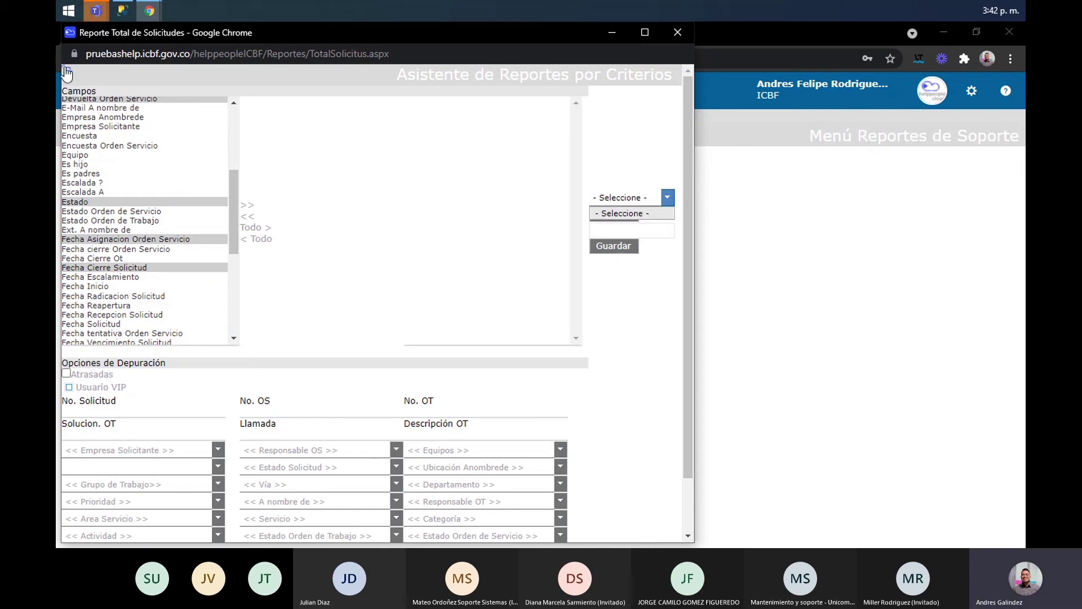
pyautogui.moveTo(70, 74)
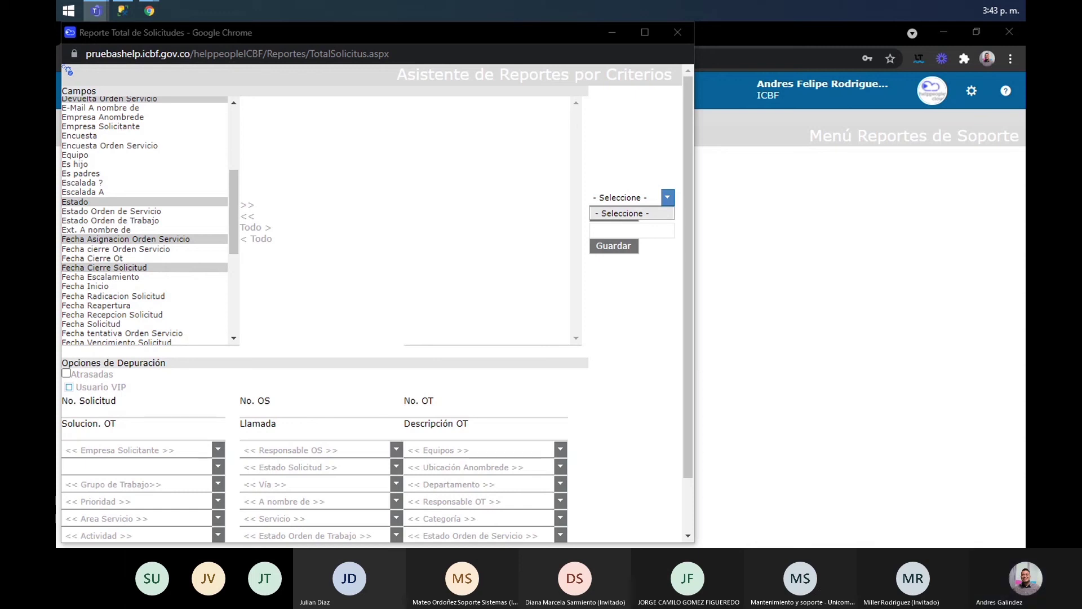
pyautogui.click(678, 45)
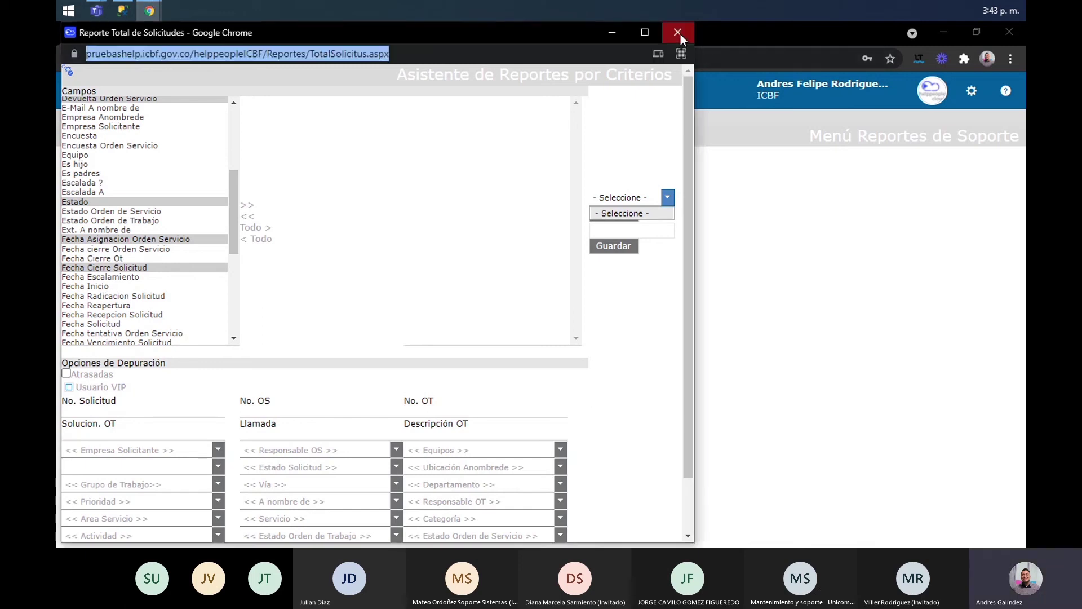
pyautogui.click(678, 32)
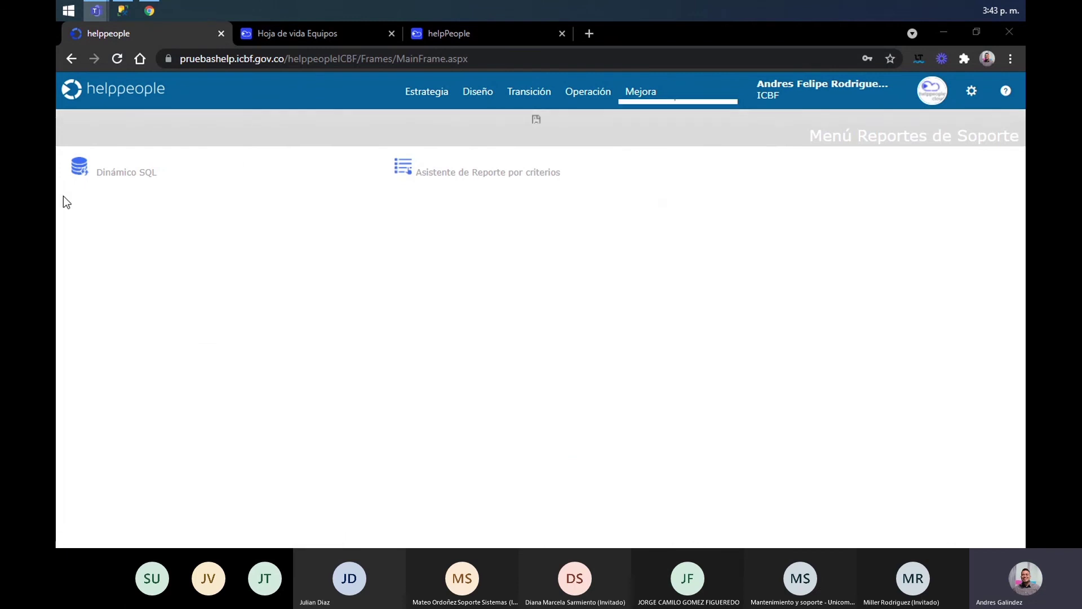
# Open the access management case rule (Crea el caso para gestión de acceso) for editing in the Bot de asignaciones of the Gestión de Servicios parameters
pyautogui.moveTo(962, 108)
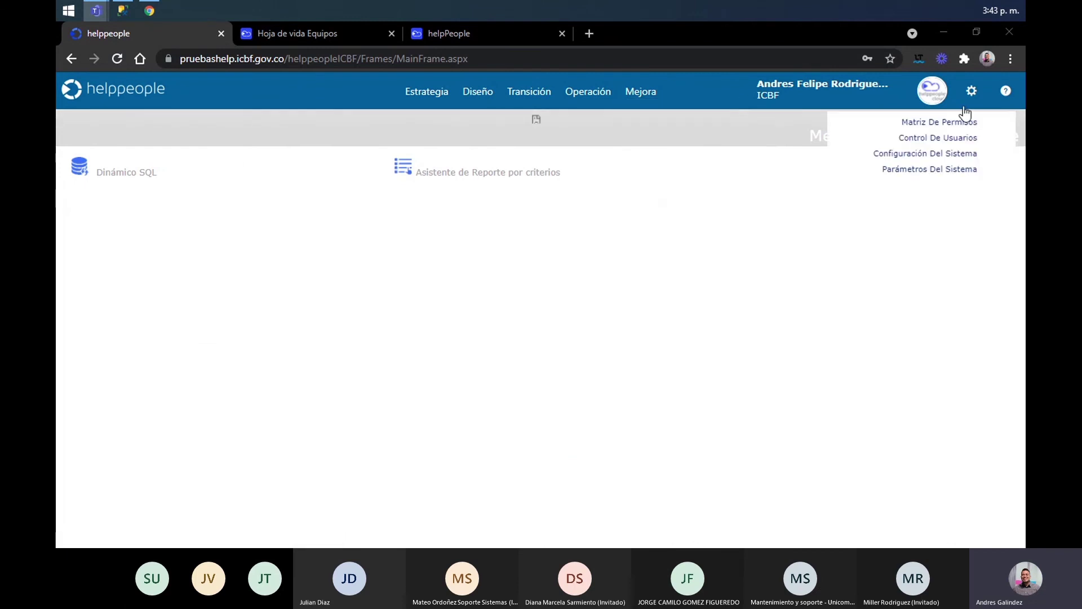
pyautogui.click(976, 170)
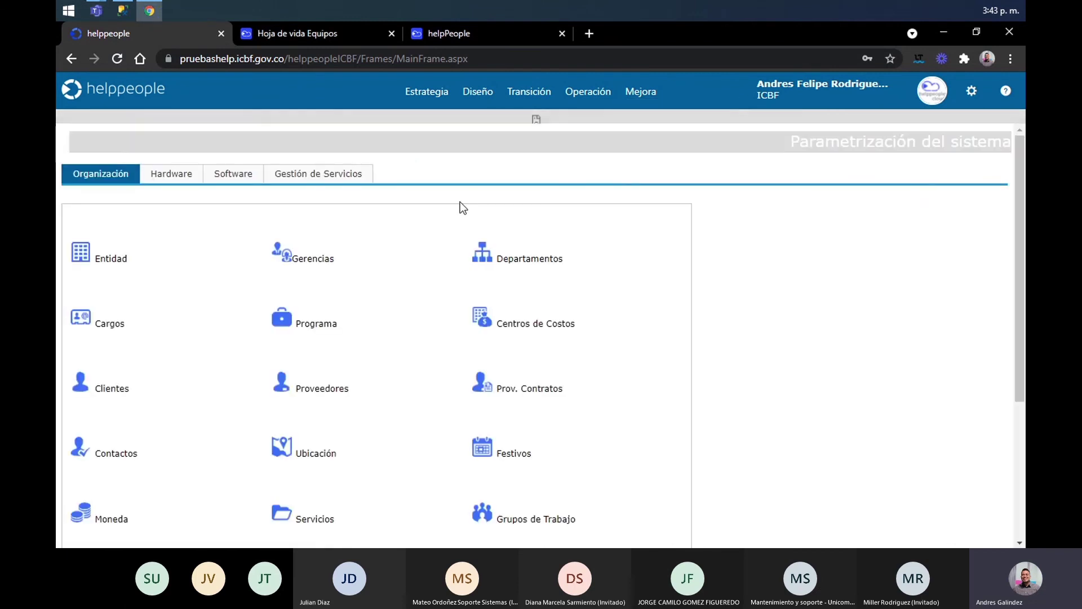
pyautogui.click(350, 176)
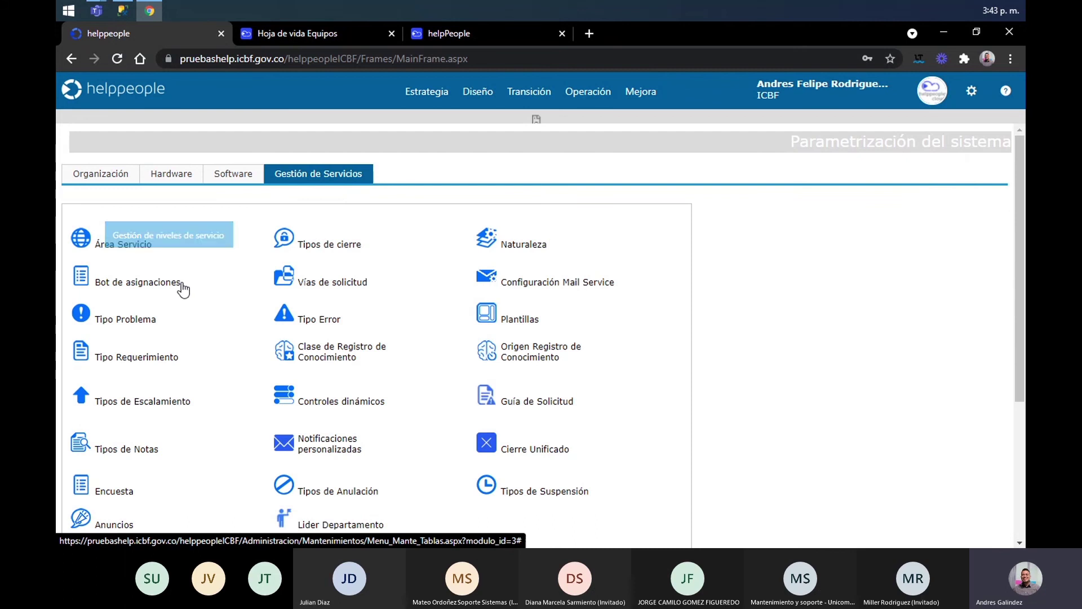
pyautogui.click(182, 285)
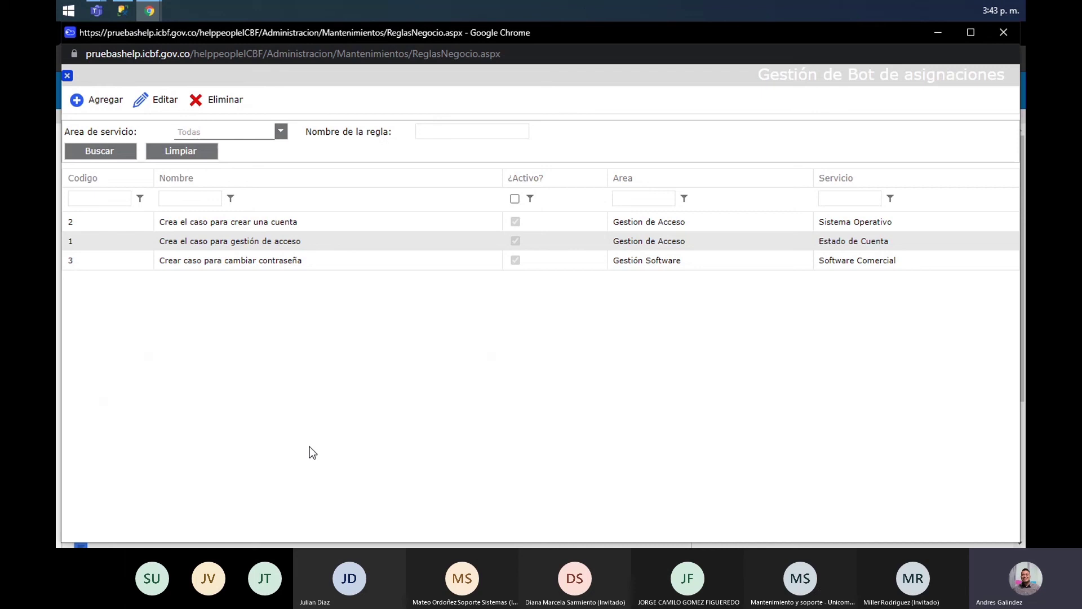
pyautogui.click(148, 242)
pyautogui.doubleClick(141, 242)
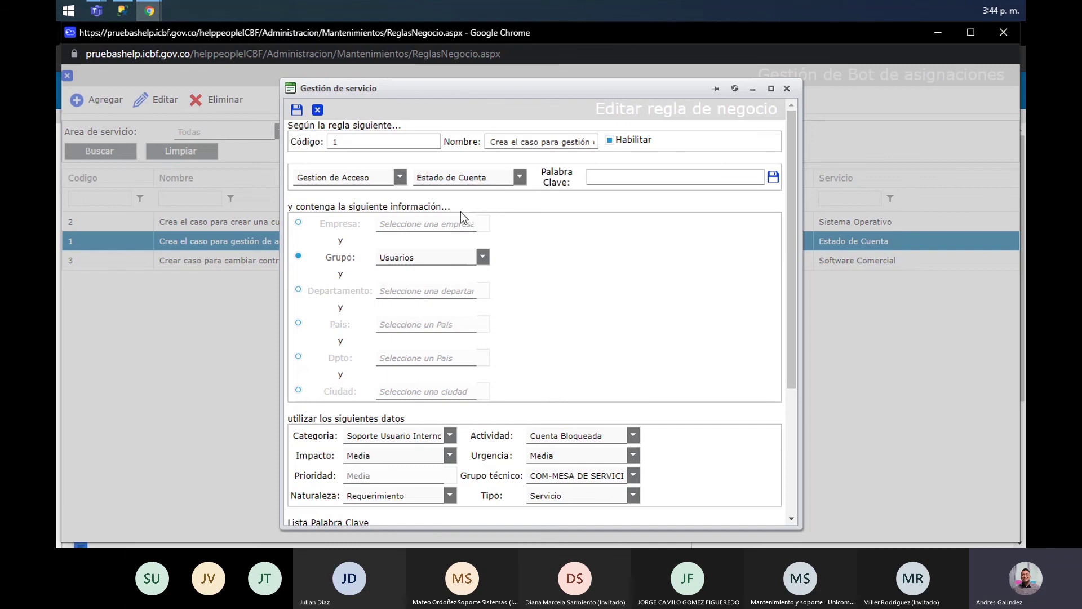
# Examine the access management rule's information conditions and the category, nature, type and technical group data it applies
pyautogui.moveTo(464, 208); pyautogui.dragTo(287, 212)
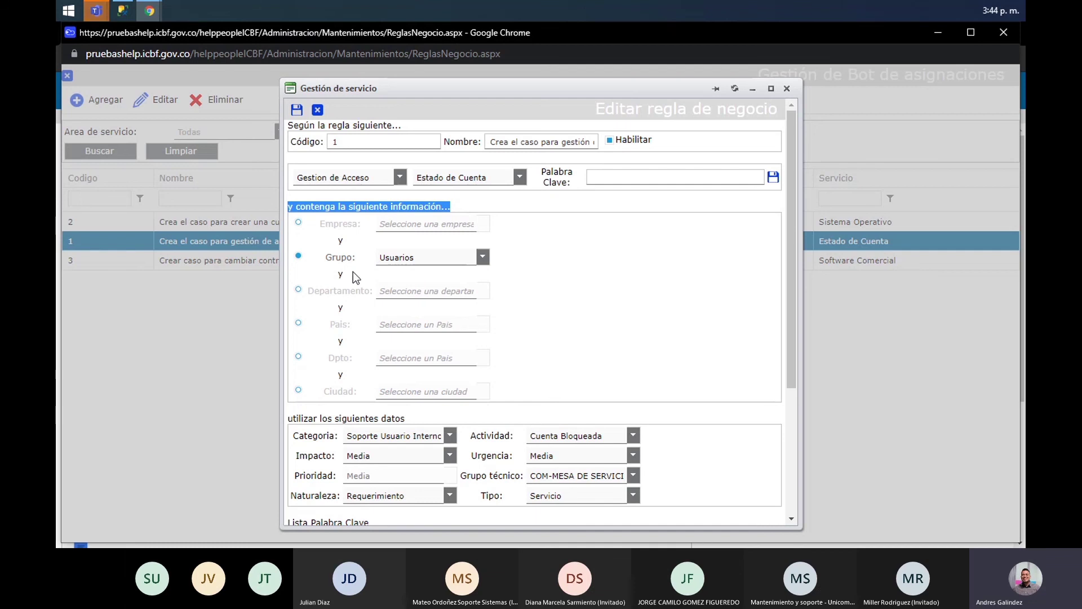
pyautogui.moveTo(789, 256); pyautogui.dragTo(787, 333)
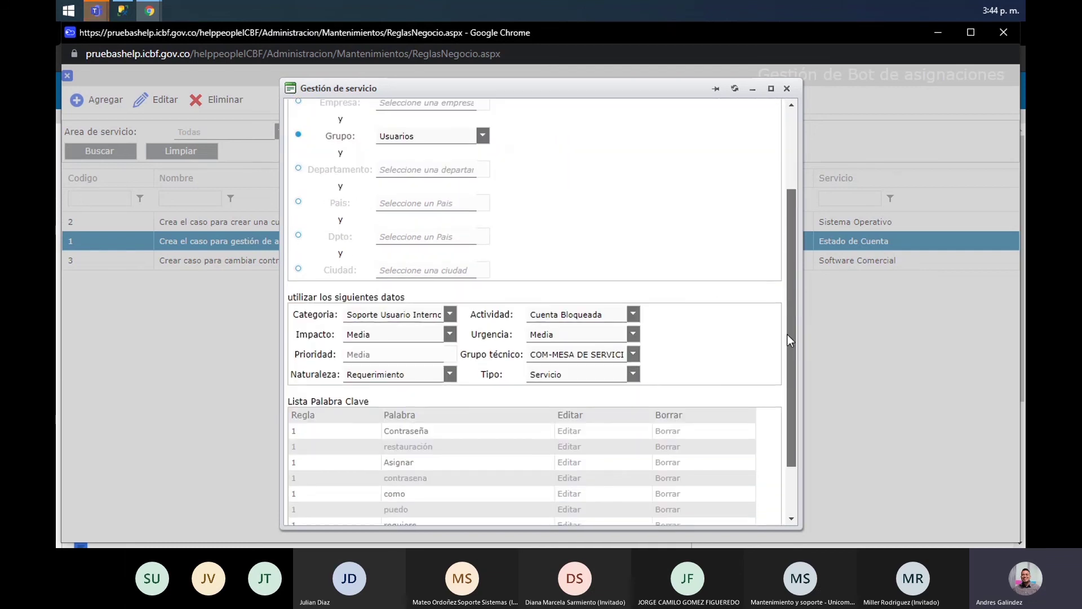
pyautogui.doubleClick(319, 314)
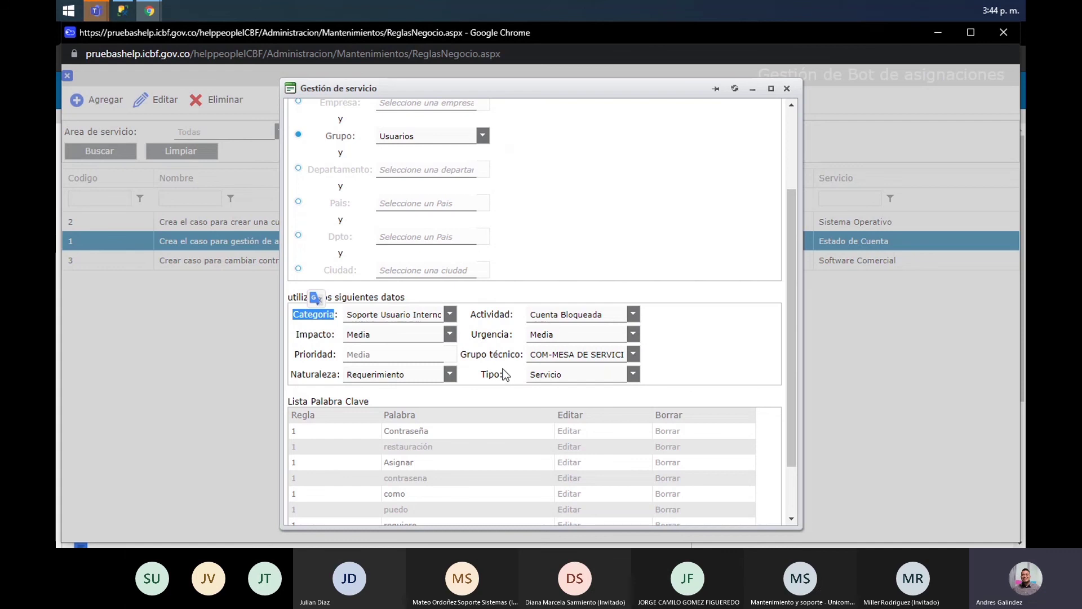
pyautogui.click(314, 374)
pyautogui.doubleClick(314, 374)
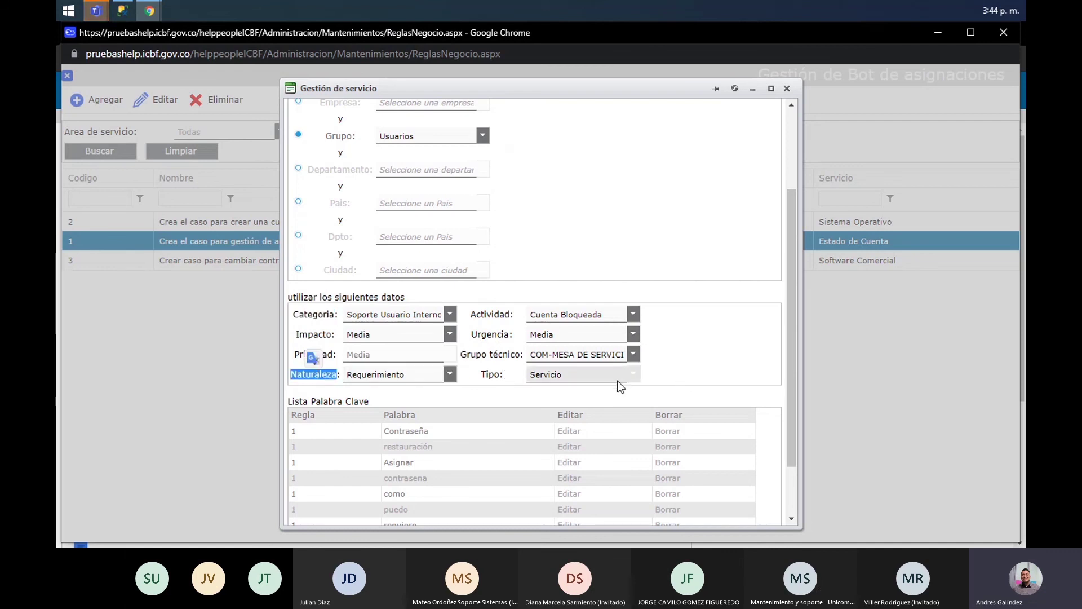
pyautogui.click(502, 377)
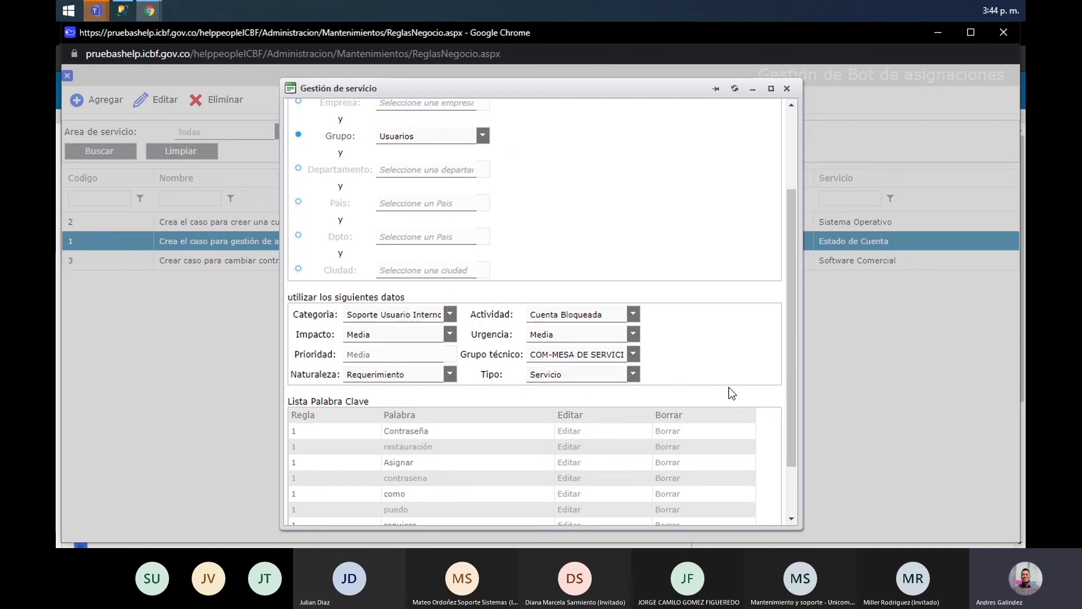
pyautogui.moveTo(794, 303); pyautogui.dragTo(785, 231)
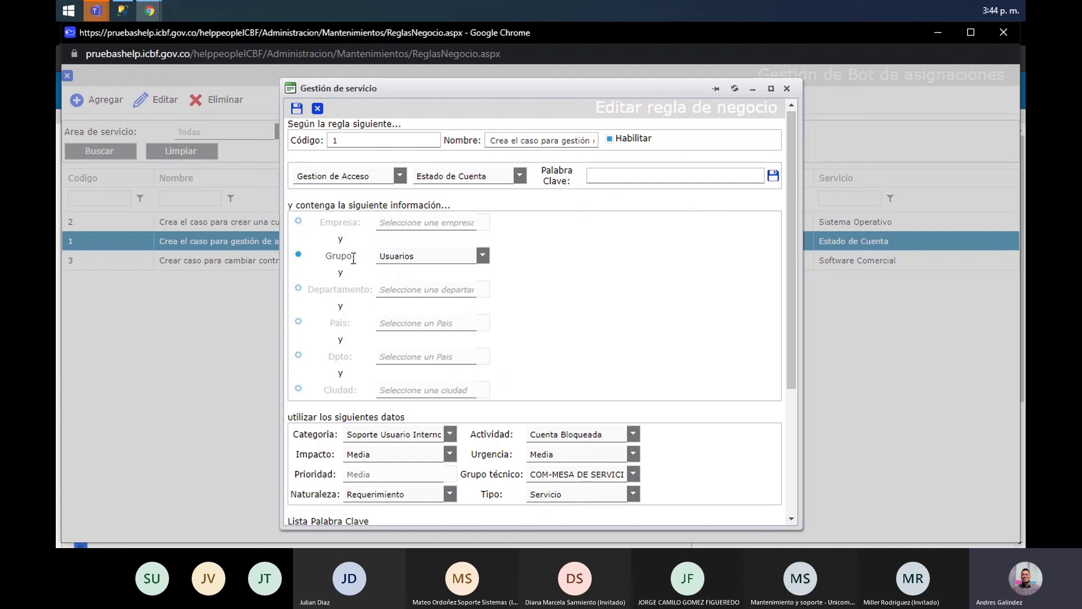
pyautogui.moveTo(795, 214); pyautogui.dragTo(796, 295)
pyautogui.moveTo(293, 324); pyautogui.dragTo(345, 326)
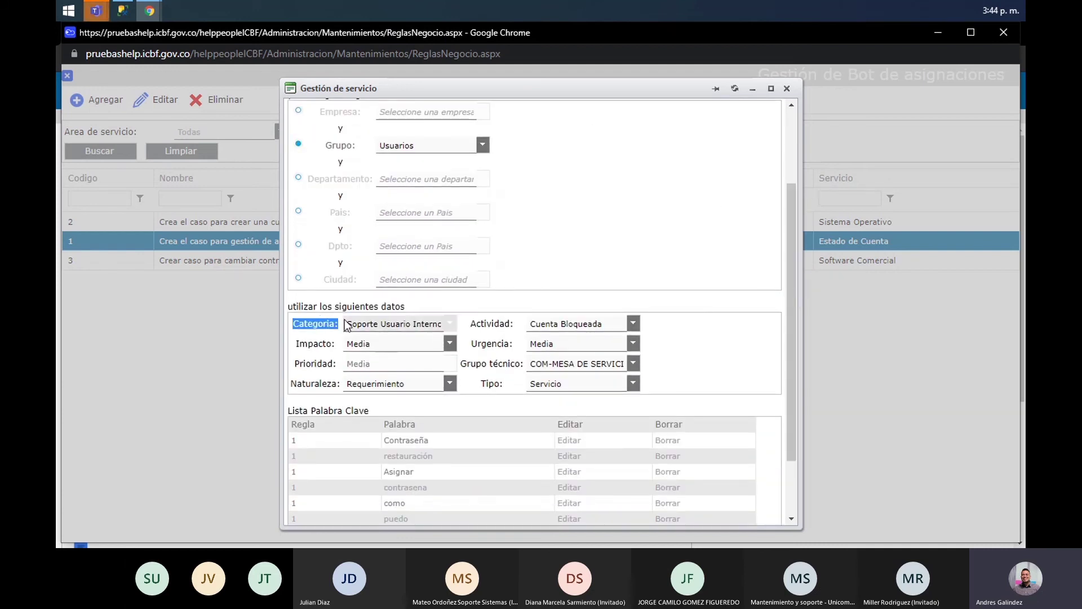
pyautogui.click(345, 326)
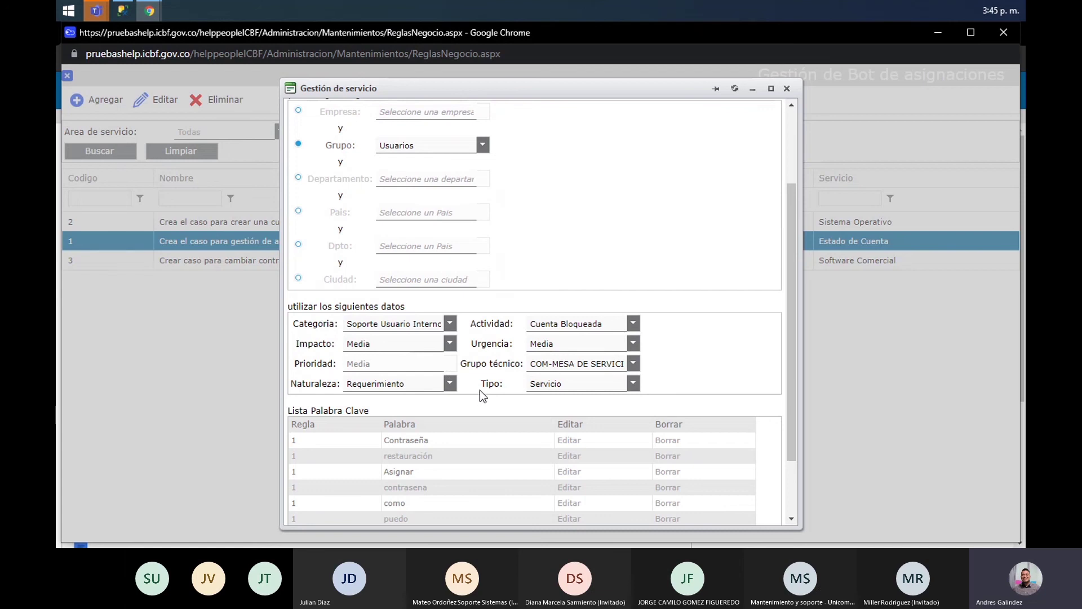
pyautogui.moveTo(466, 364); pyautogui.dragTo(511, 366)
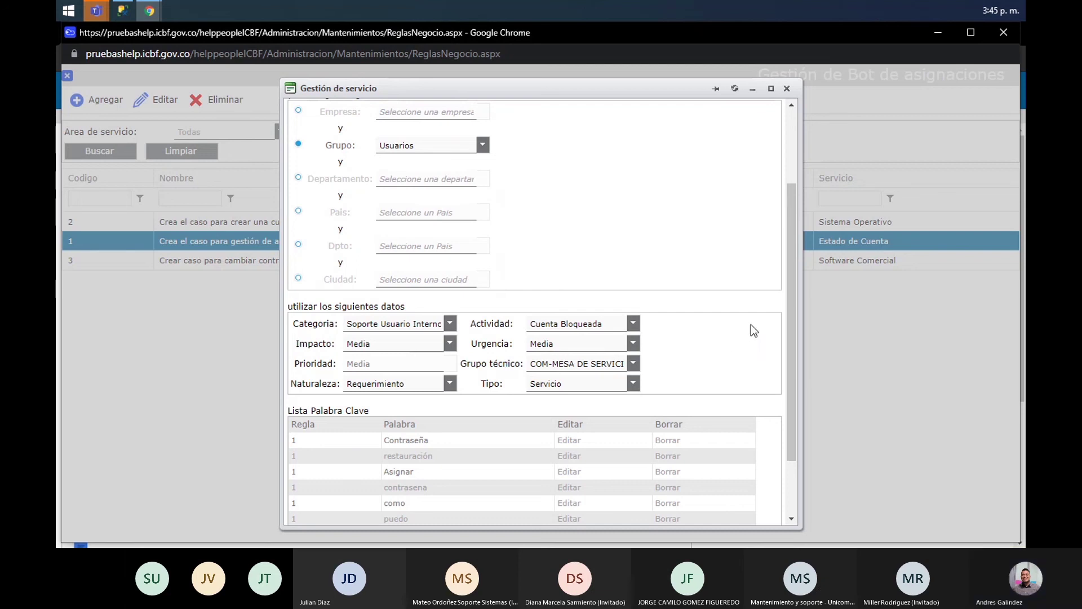
# Review the words in the rule's Lista Palabra Clave, including restauración, Asignar and contrasena
pyautogui.moveTo(787, 288); pyautogui.dragTo(786, 336)
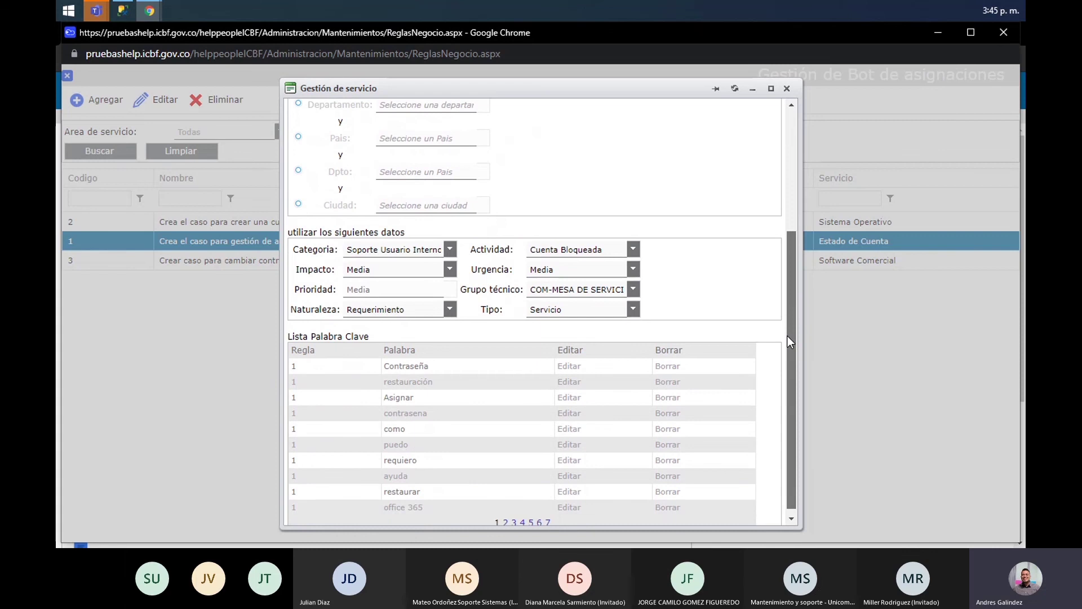
pyautogui.moveTo(383, 340); pyautogui.dragTo(290, 342)
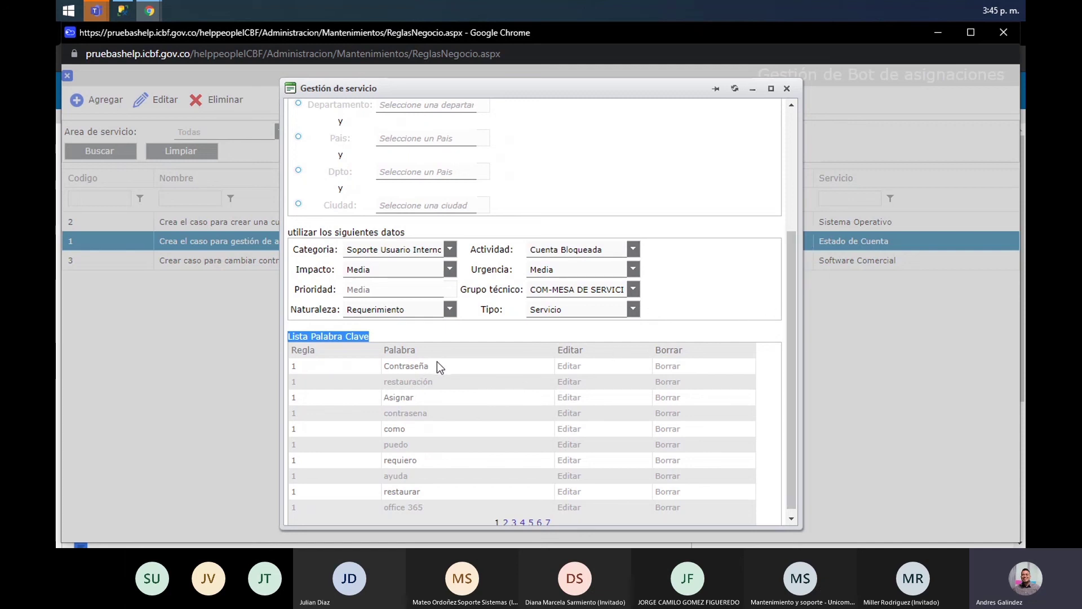
pyautogui.doubleClick(397, 382)
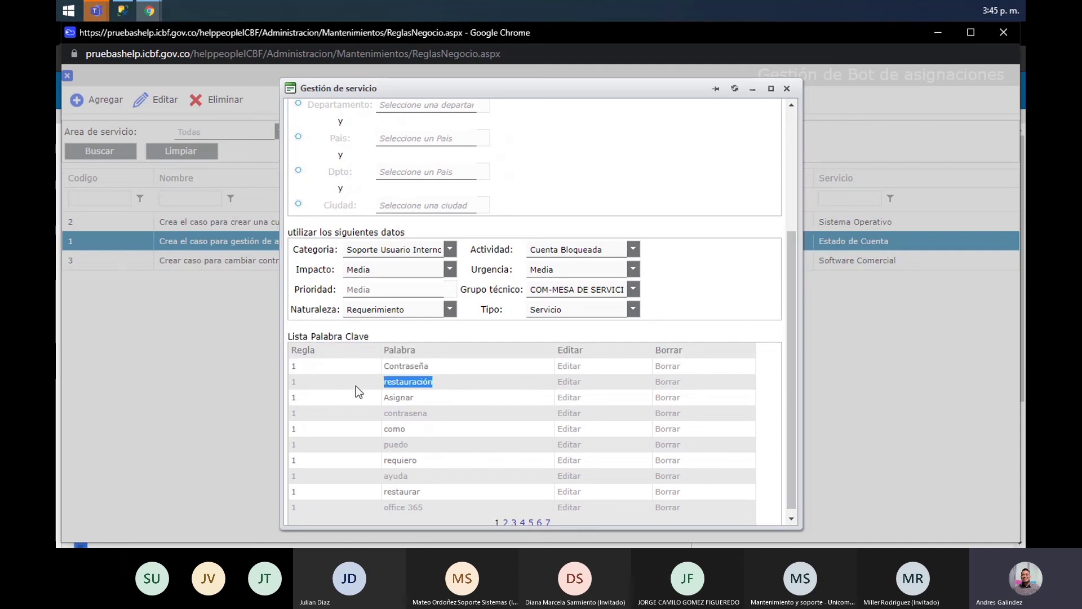
pyautogui.moveTo(423, 404); pyautogui.dragTo(354, 403)
pyautogui.doubleClick(428, 412)
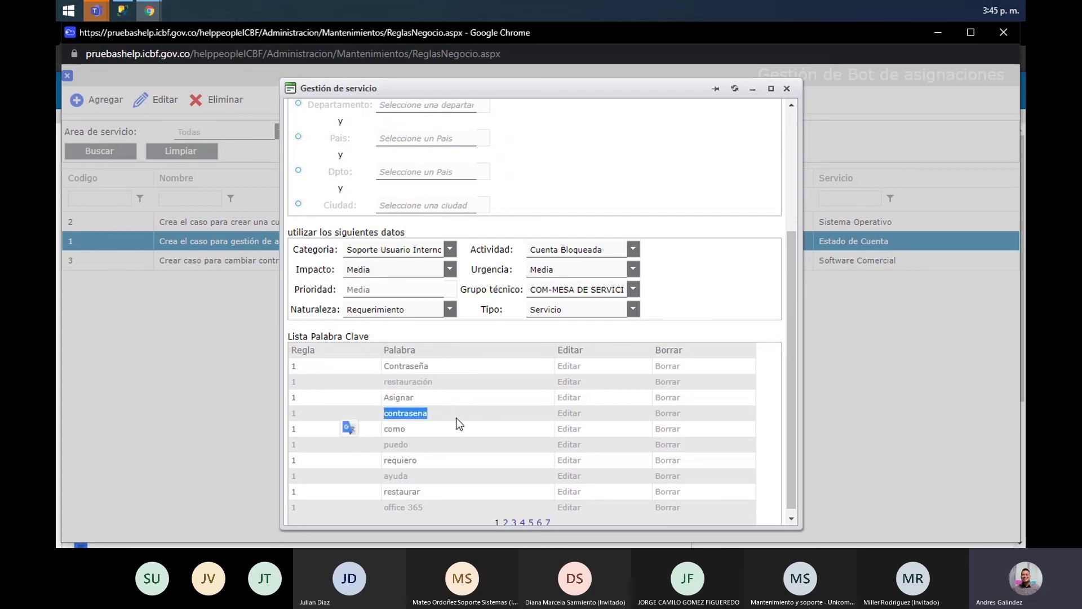
pyautogui.click(428, 435)
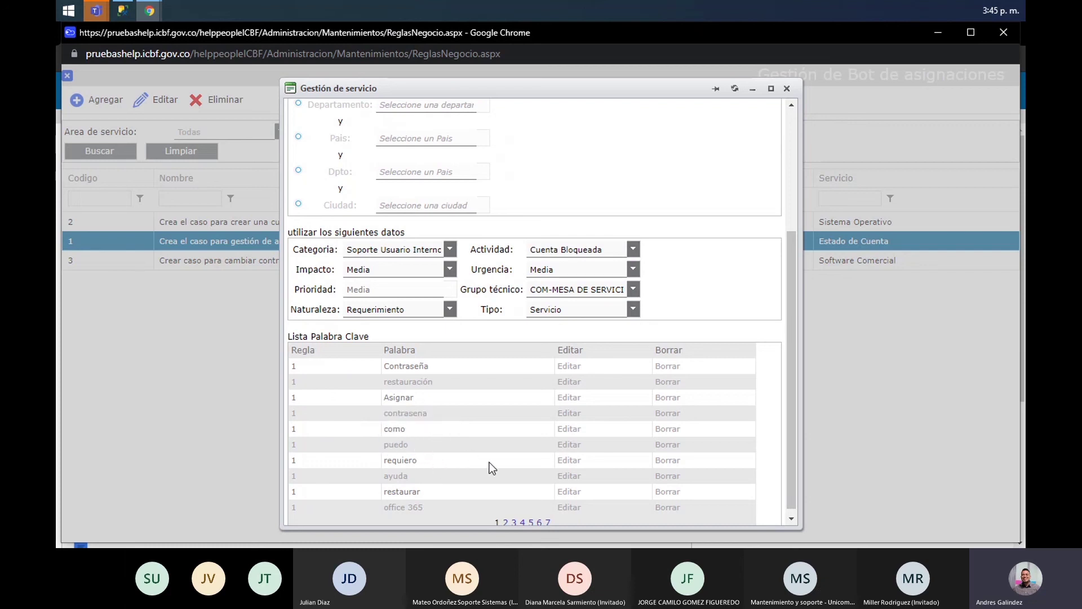
# Review the rule's code, name, service area and service choices, and its Dpto and Ciudad conditions
pyautogui.moveTo(786, 302); pyautogui.dragTo(779, 185)
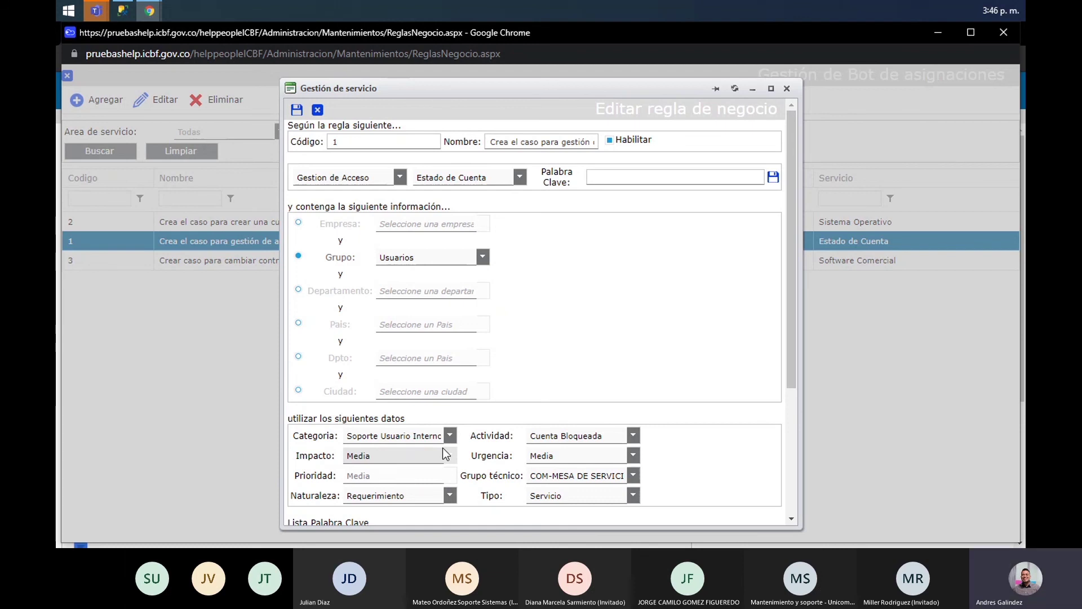
pyautogui.doubleClick(391, 142)
pyautogui.click(535, 141)
pyautogui.moveTo(490, 142); pyautogui.dragTo(613, 148)
pyautogui.doubleClick(539, 142)
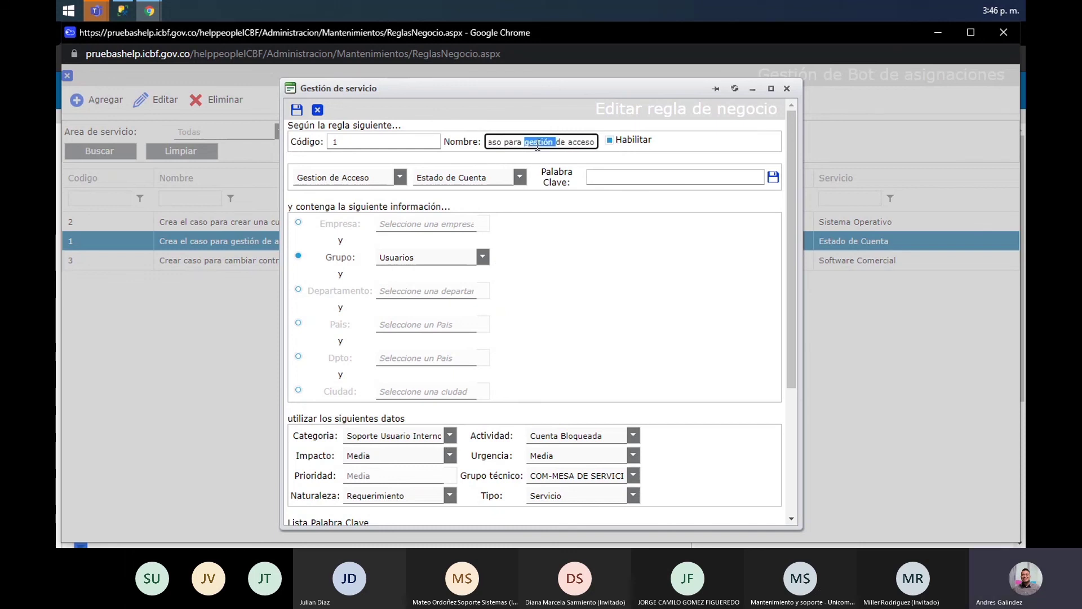
pyautogui.click(399, 177)
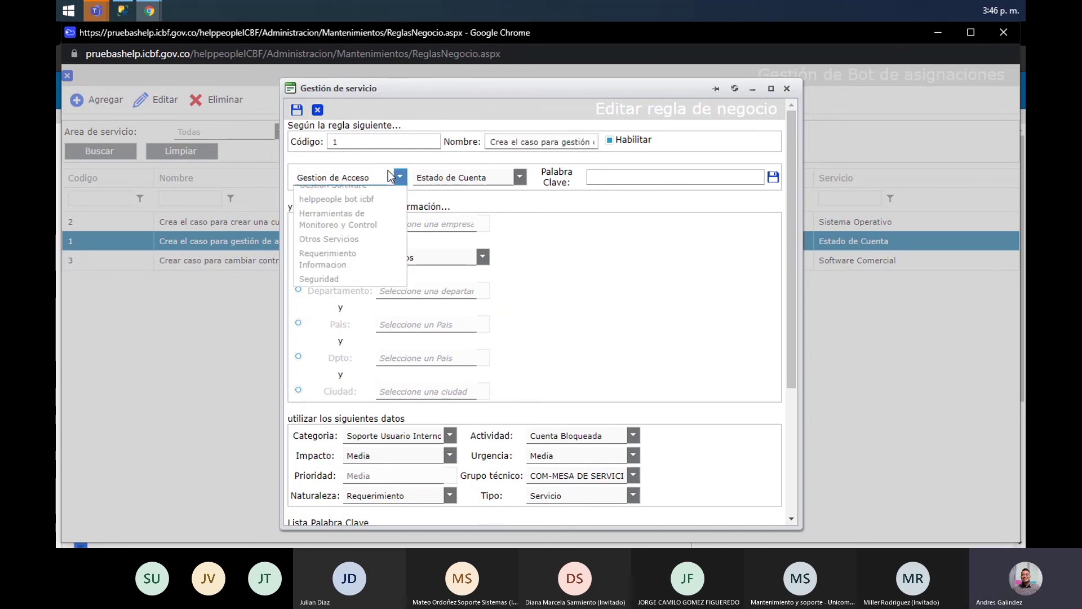
pyautogui.click(468, 178)
pyautogui.click(651, 304)
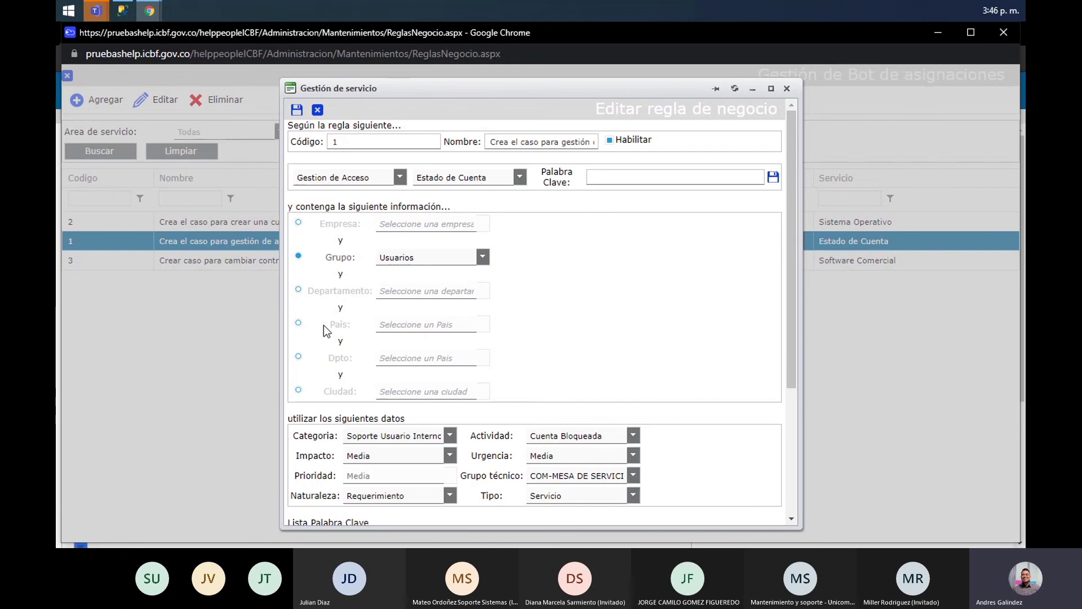
pyautogui.doubleClick(341, 358)
pyautogui.click(349, 358)
pyautogui.doubleClick(350, 391)
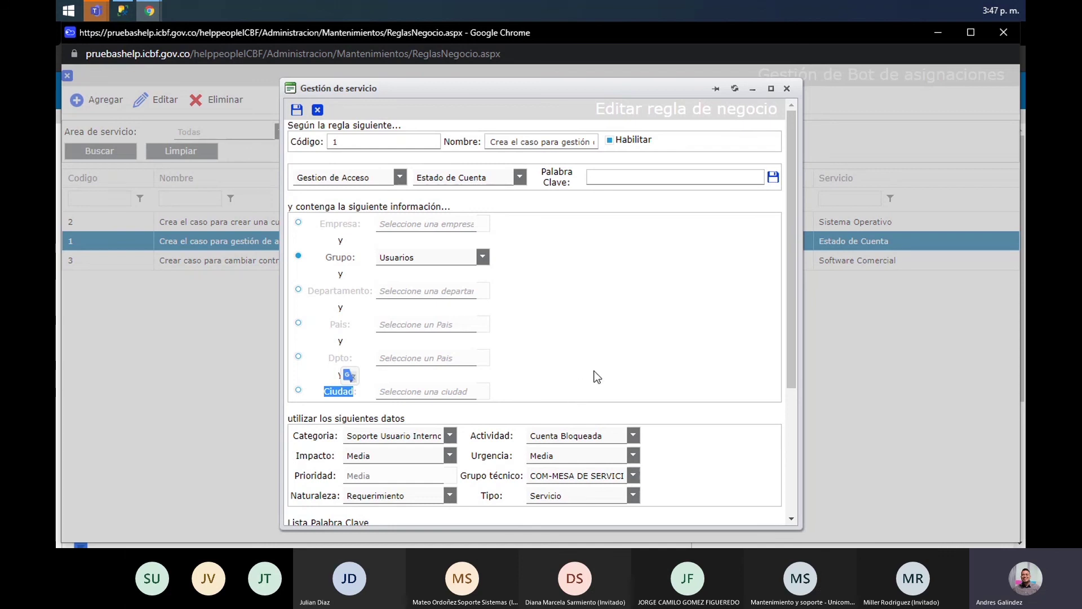
# Recheck the rule's applied data and keyword list, and close the rule and the assignment bot window without saving
pyautogui.moveTo(791, 225); pyautogui.dragTo(778, 339)
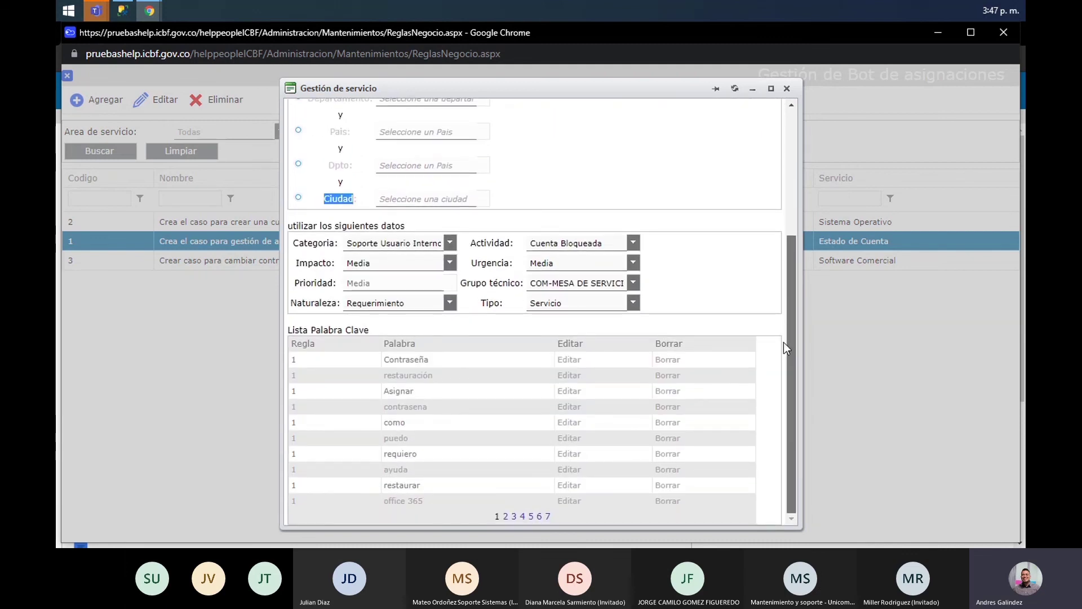
pyautogui.moveTo(783, 343); pyautogui.dragTo(783, 337)
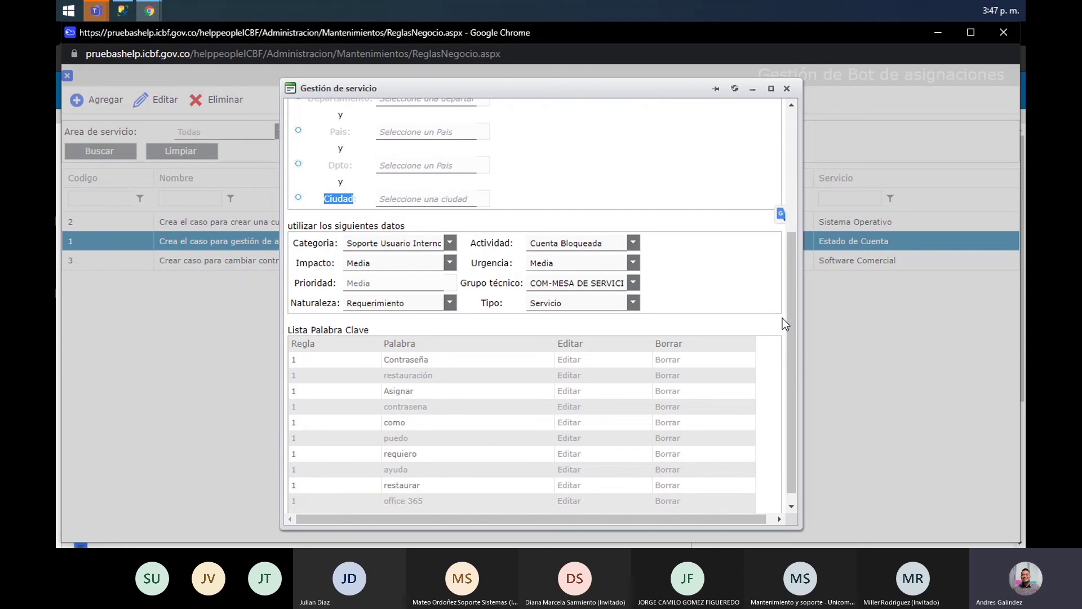
pyautogui.click(721, 265)
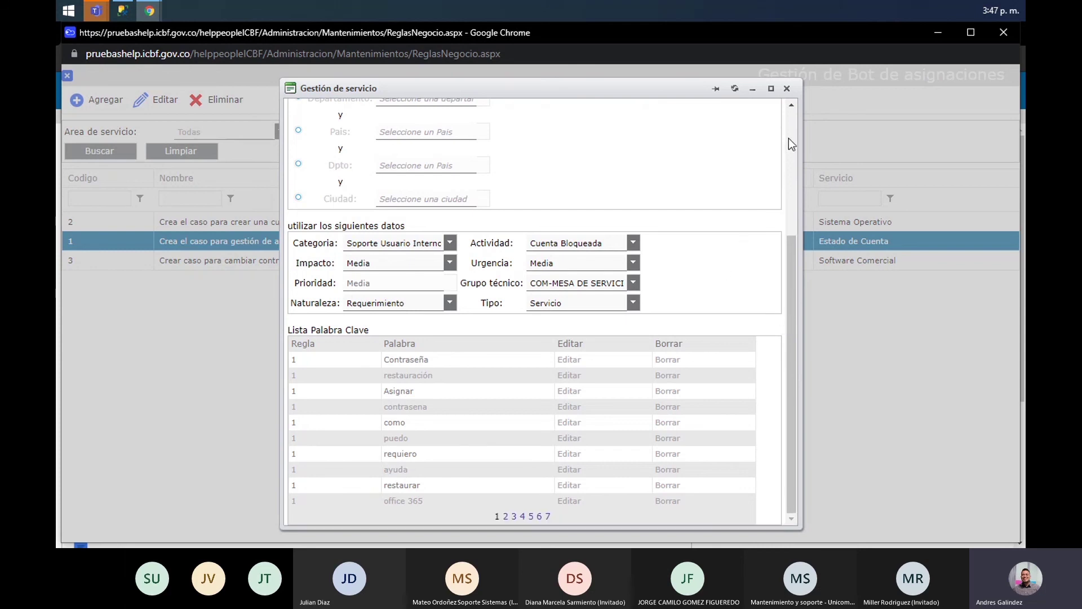
pyautogui.scroll(4, 792, 125)
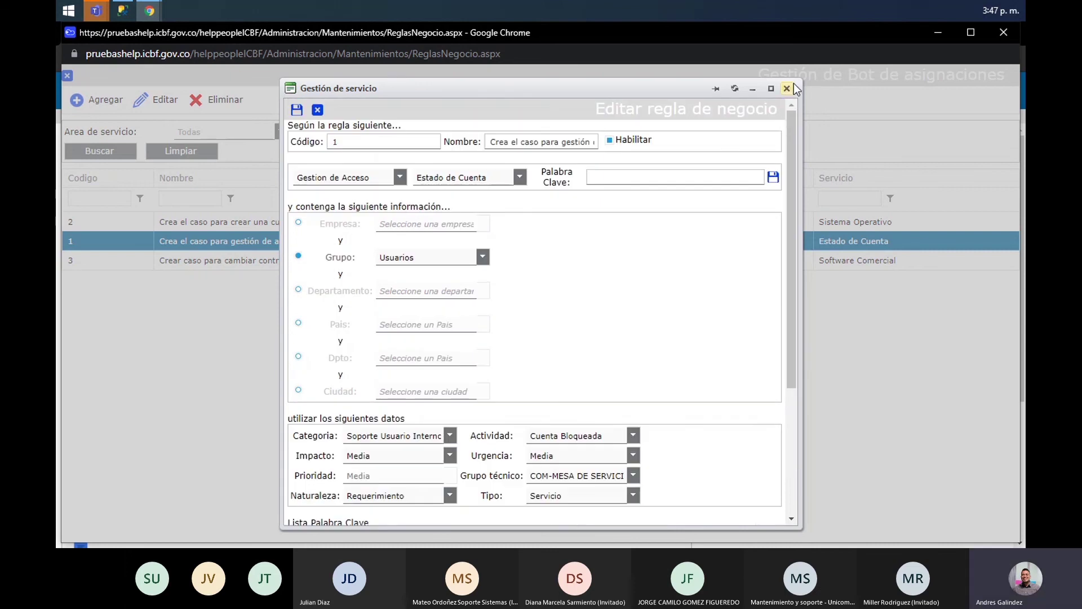
pyautogui.click(787, 88)
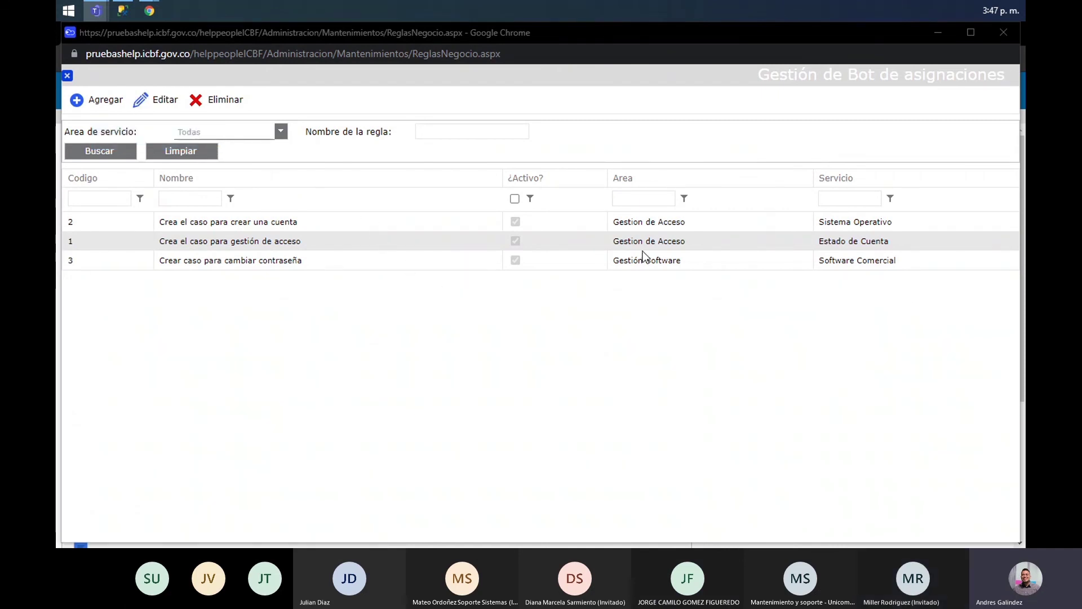
pyautogui.click(1008, 36)
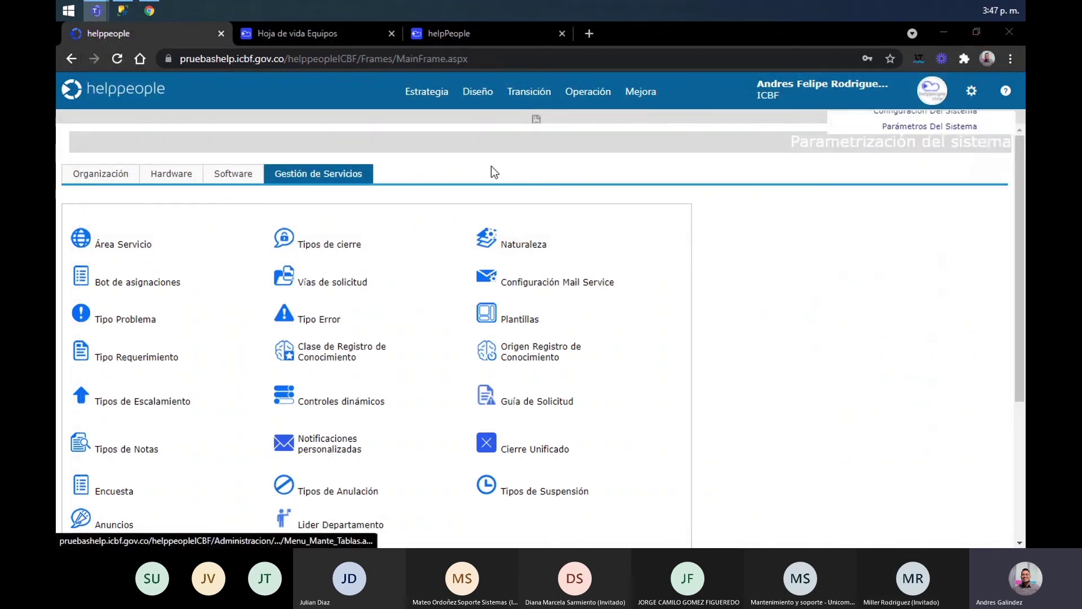
# Open Plantillas in the Gestión de Servicios parameters and examine its form fields and record columns, including O.Servicio
pyautogui.moveTo(1021, 237); pyautogui.dragTo(1020, 268)
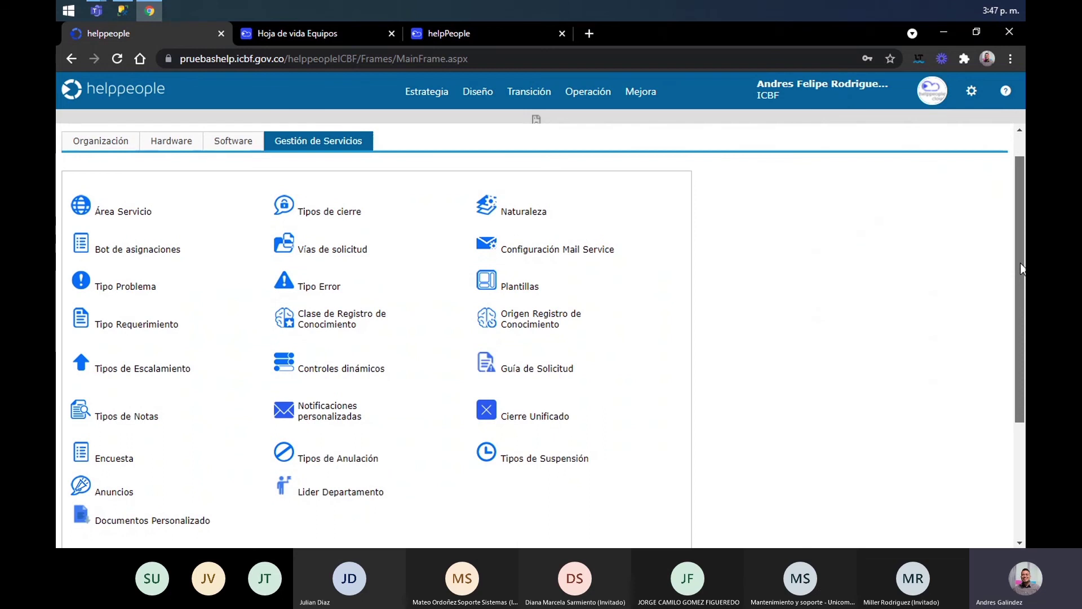
pyautogui.click(978, 88)
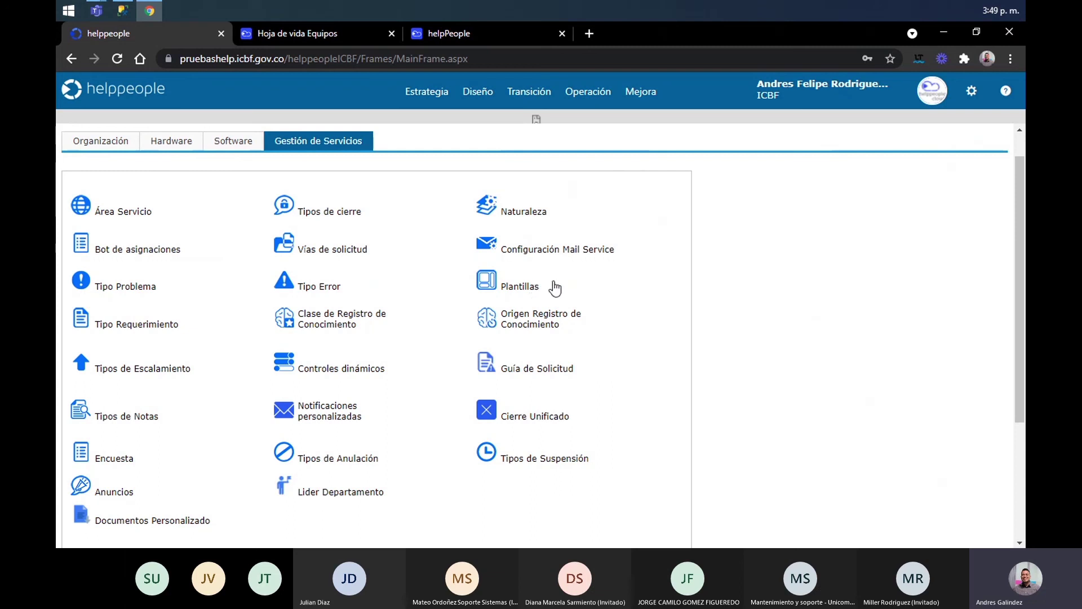
pyautogui.click(520, 288)
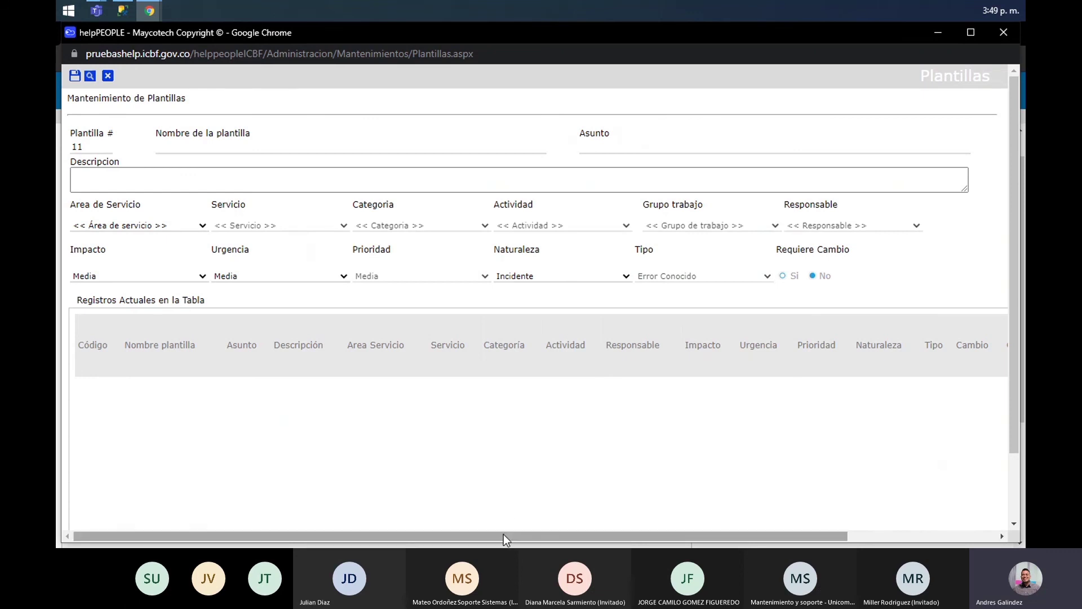
pyautogui.moveTo(501, 533); pyautogui.dragTo(621, 529)
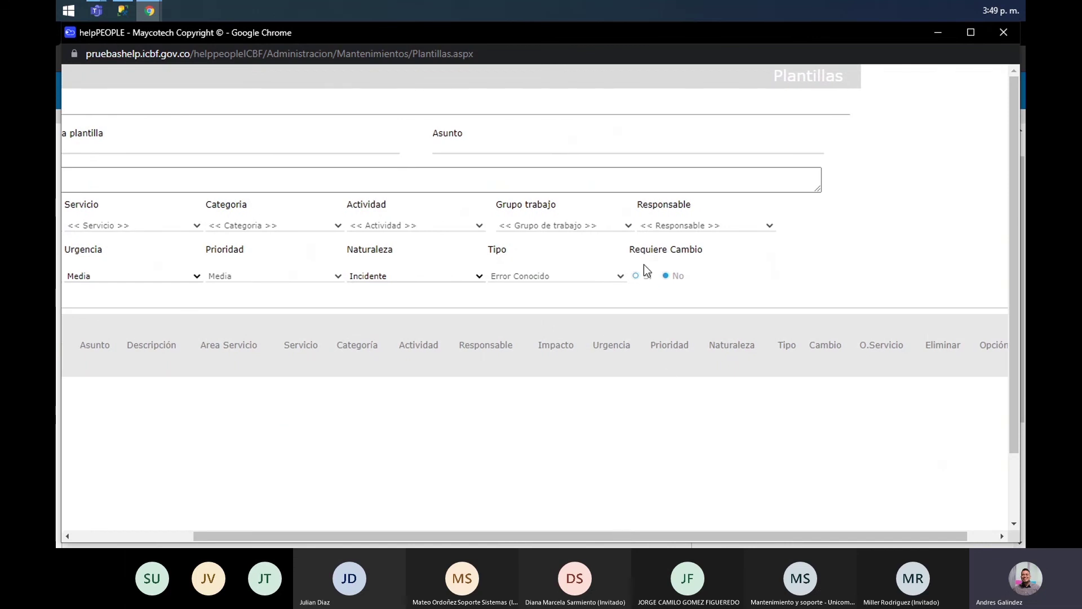
pyautogui.moveTo(819, 536); pyautogui.dragTo(699, 538)
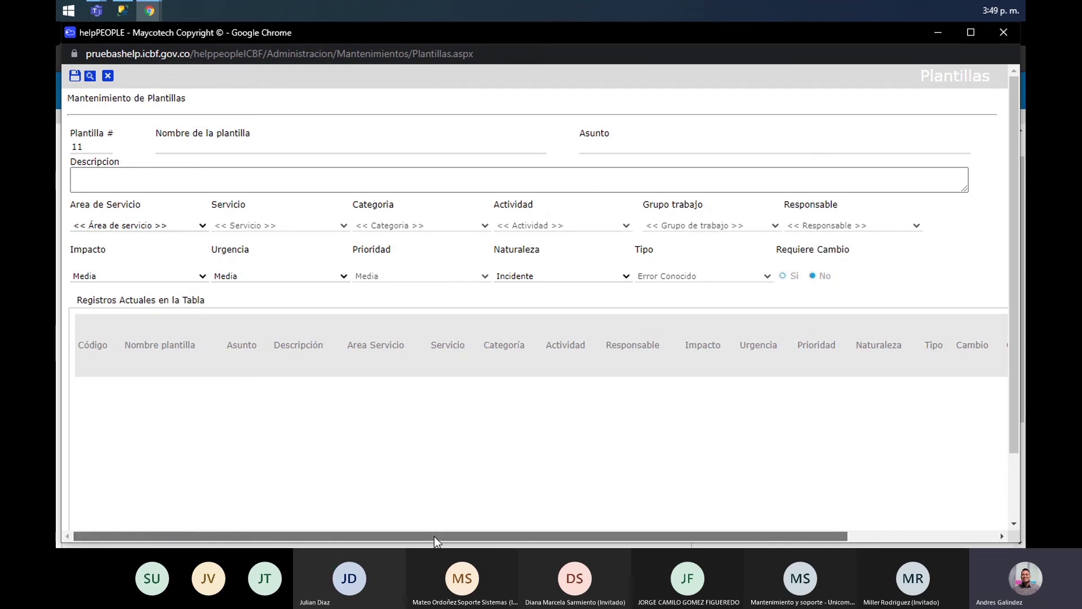
pyautogui.moveTo(434, 536); pyautogui.dragTo(620, 532)
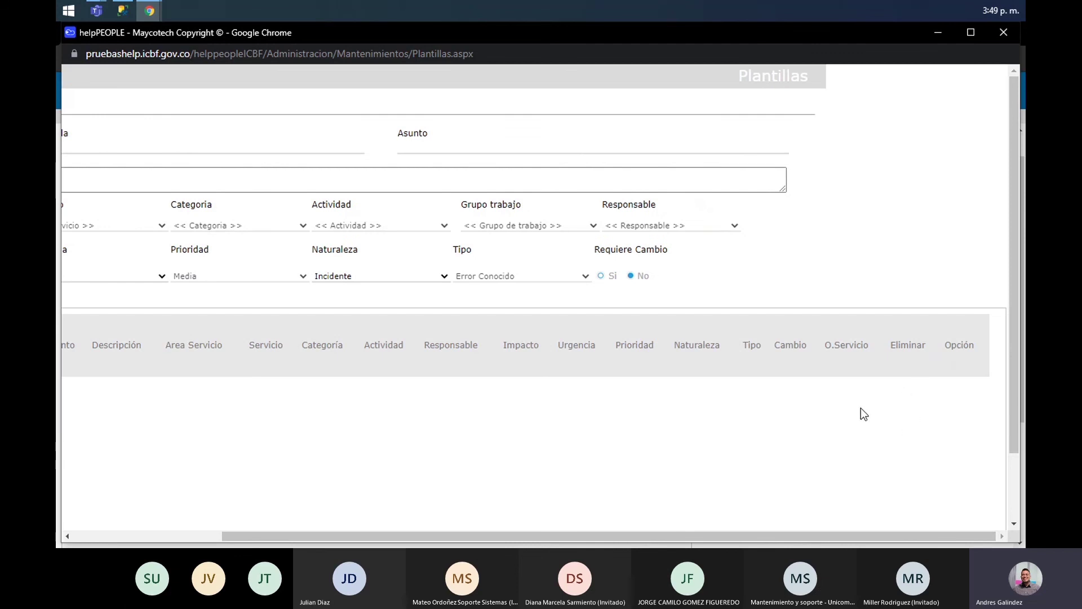
pyautogui.moveTo(819, 345); pyautogui.dragTo(872, 346)
pyautogui.moveTo(608, 535); pyautogui.dragTo(363, 520)
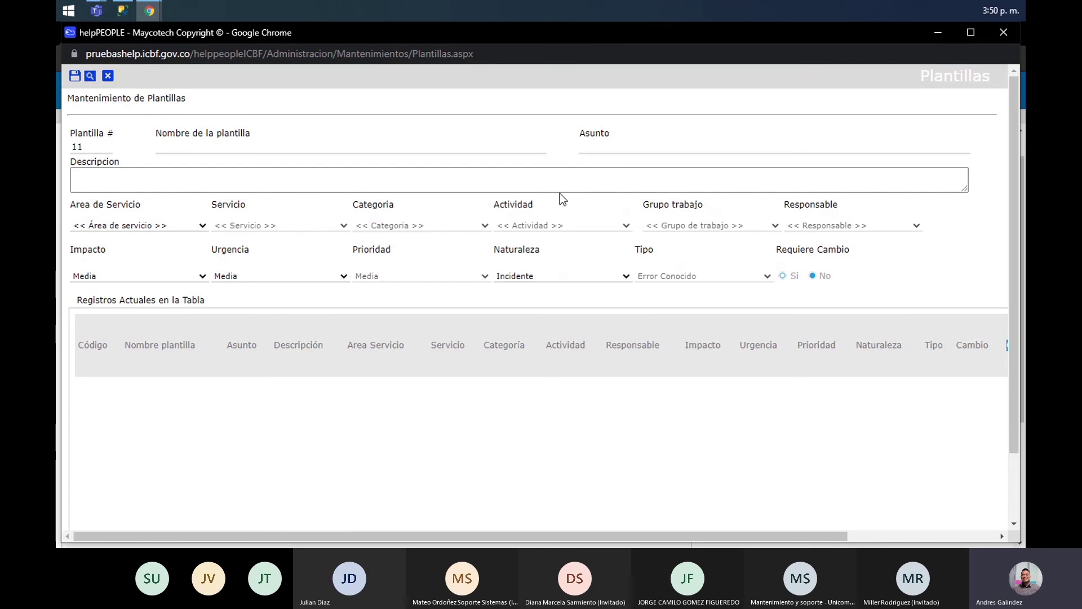
# Inspect the template's Descripcion, Asunto and name fields, and close the Plantillas window without entering data
pyautogui.click(205, 175)
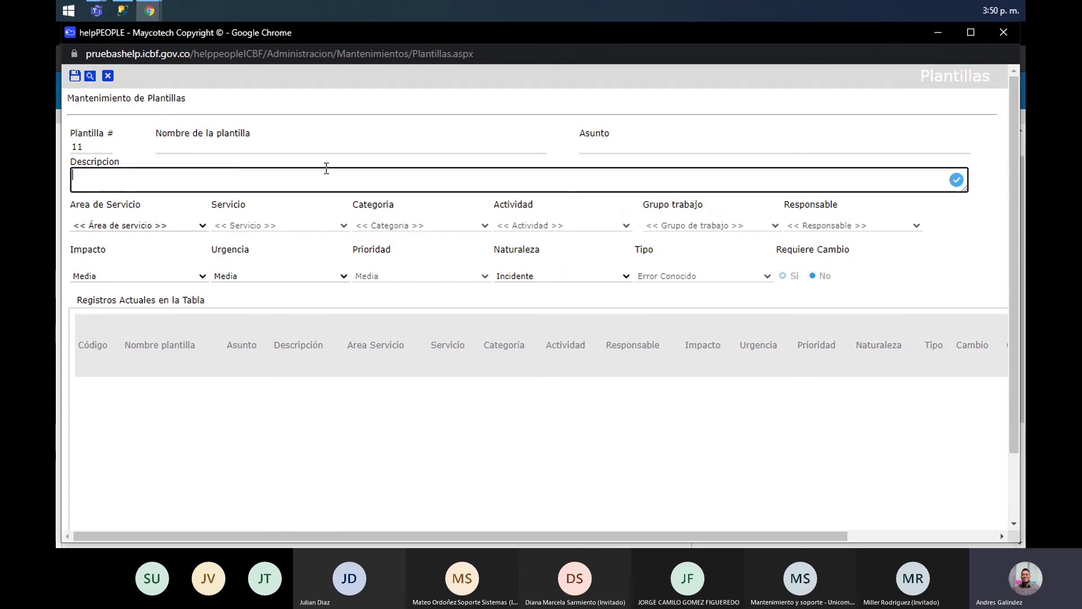
pyautogui.click(641, 149)
pyautogui.click(533, 139)
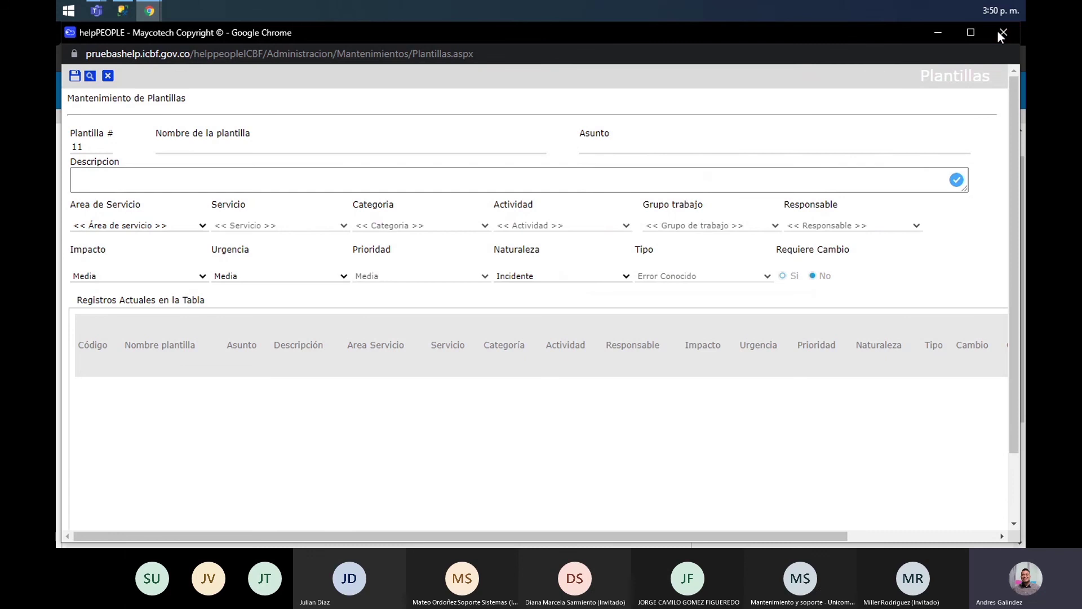
pyautogui.click(1002, 33)
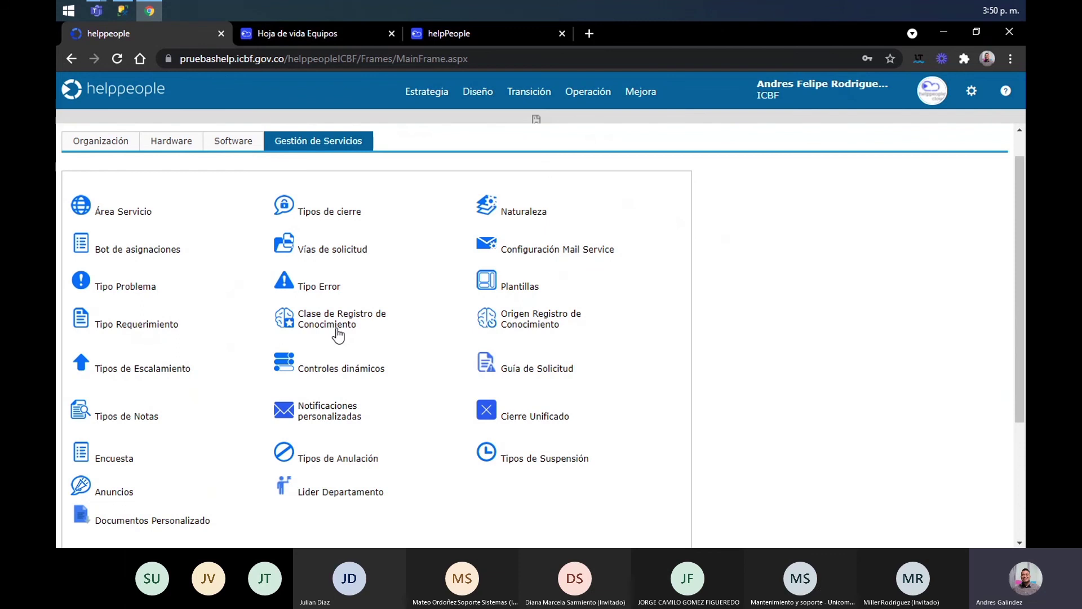
# Open Guía de Solicitud, inspect its Nombre and Descripción fields and the existing record, and close the window without entering data
pyautogui.moveTo(519, 89)
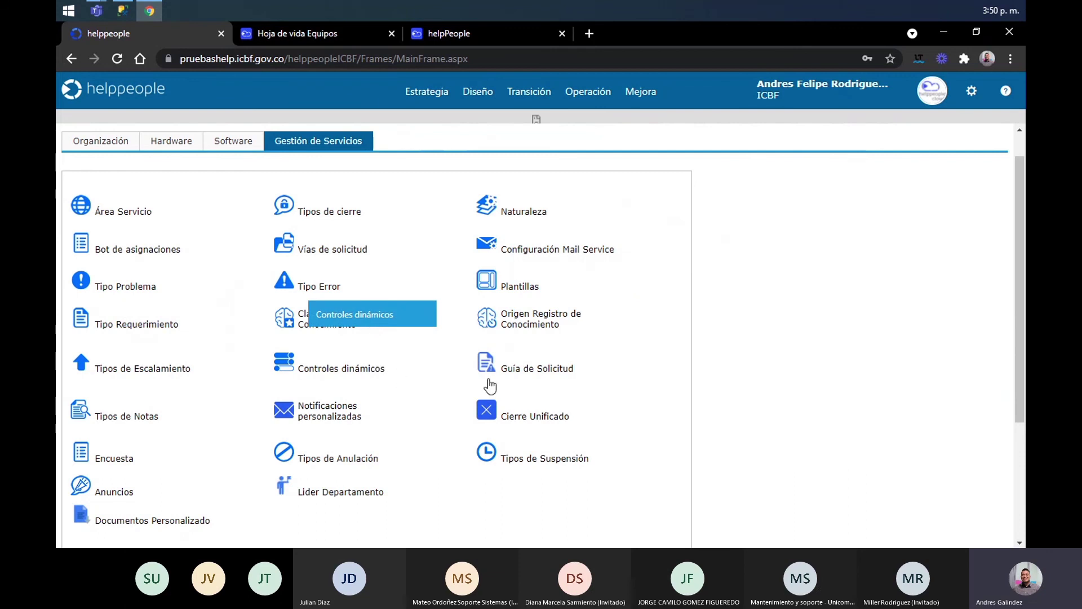
pyautogui.click(531, 372)
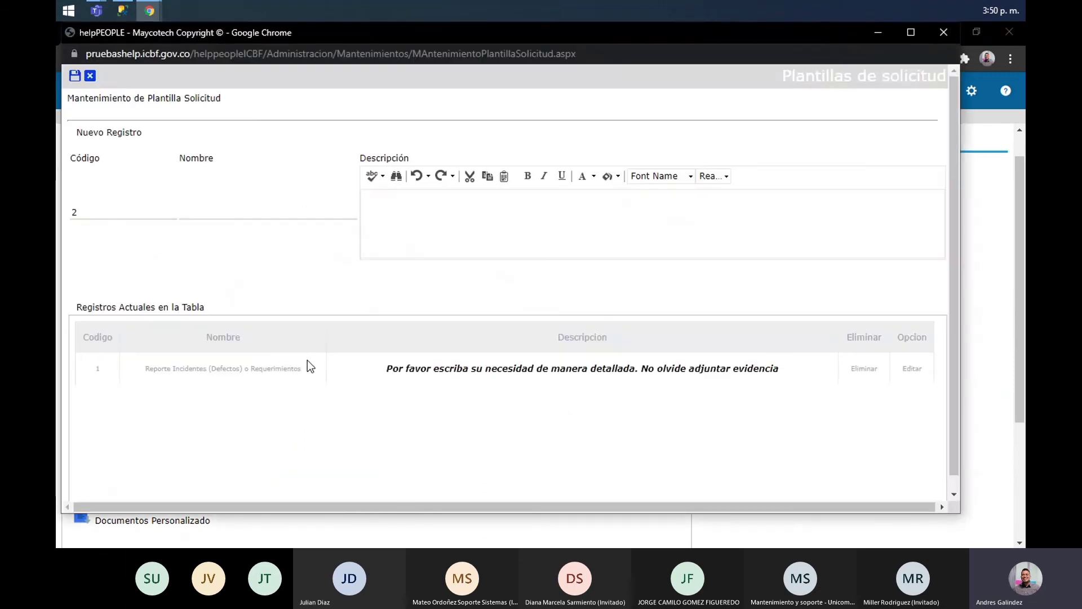
pyautogui.click(413, 242)
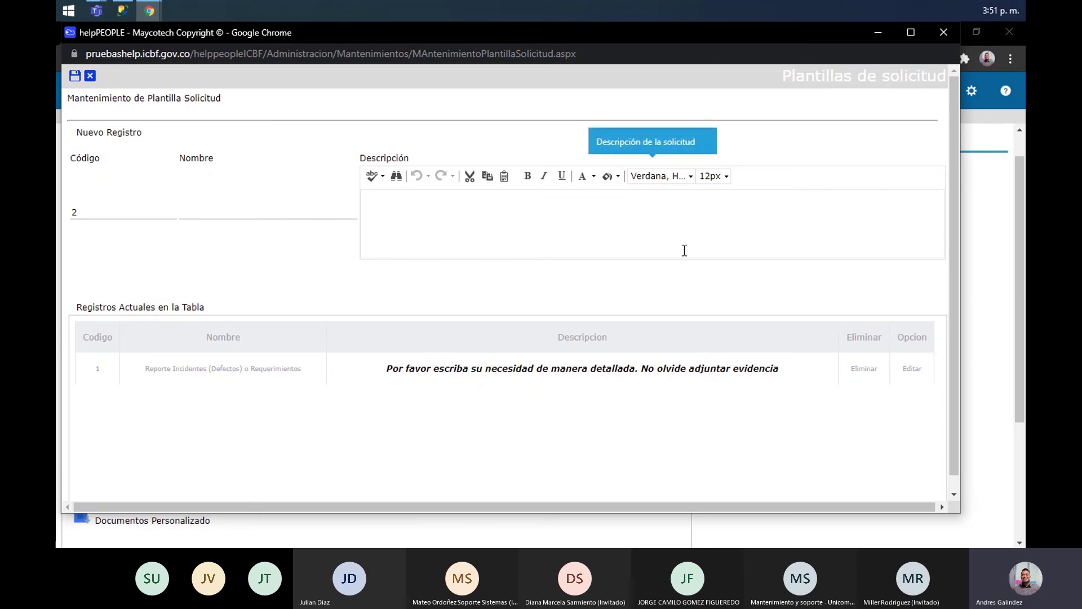
pyautogui.click(941, 40)
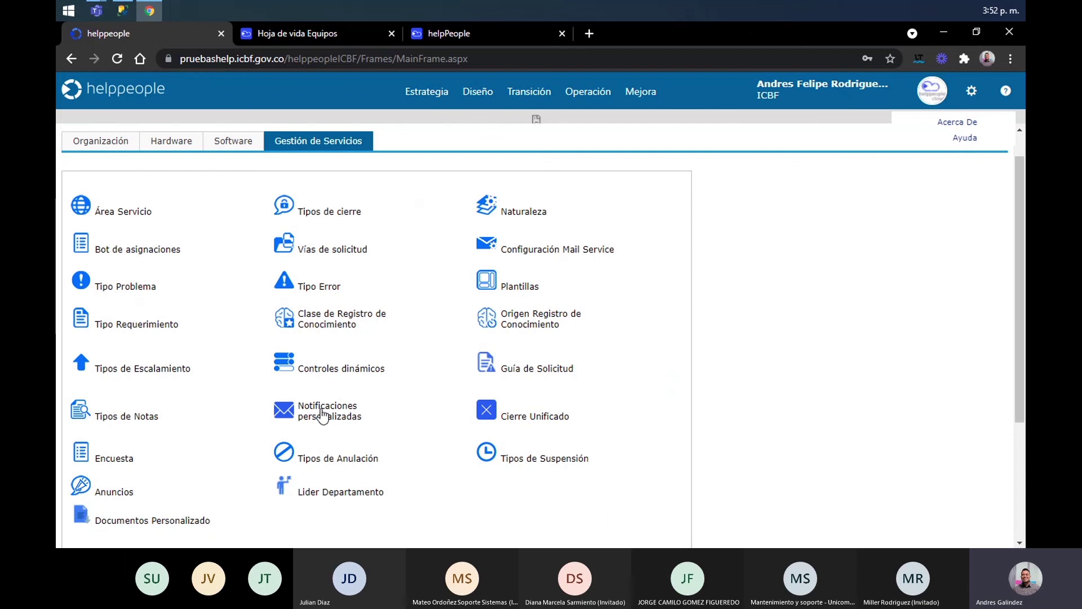
# Open the CREACION SOLICITUD USUARIO notification in Notificaciones personalizadas and examine the greeting and the SOLICITUD_A_NOMBRE_DE_ID placeholder in its Descripción
pyautogui.click(323, 416)
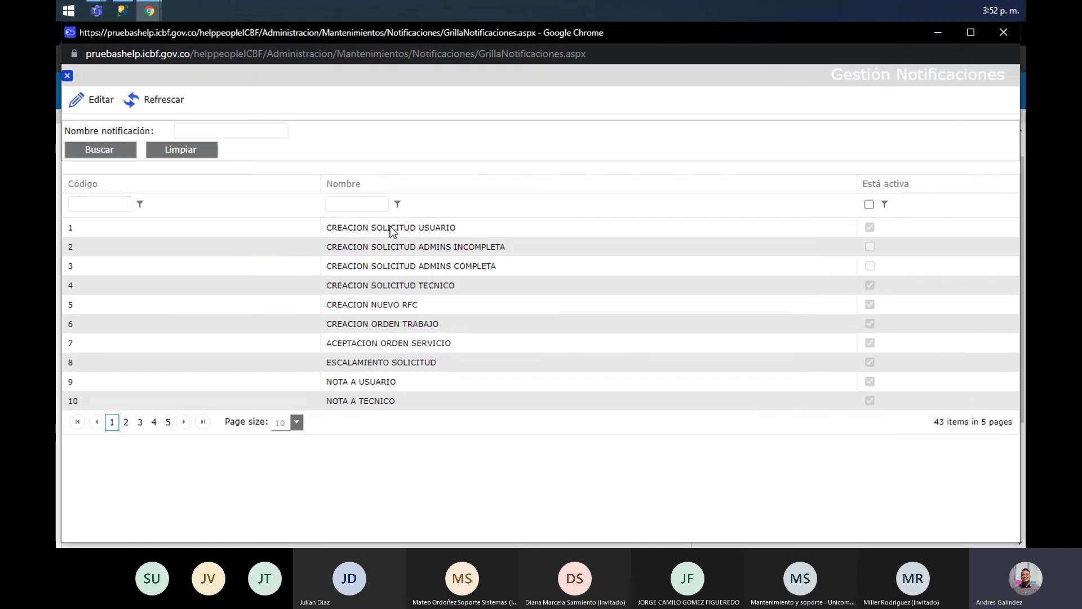
pyautogui.doubleClick(392, 229)
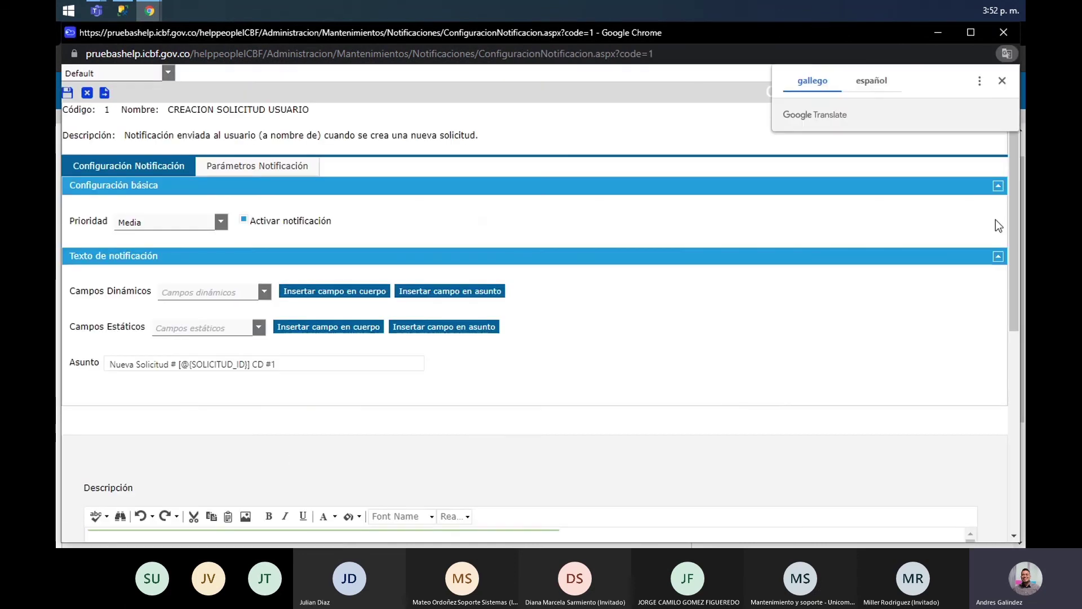
pyautogui.moveTo(1011, 198); pyautogui.dragTo(1019, 366)
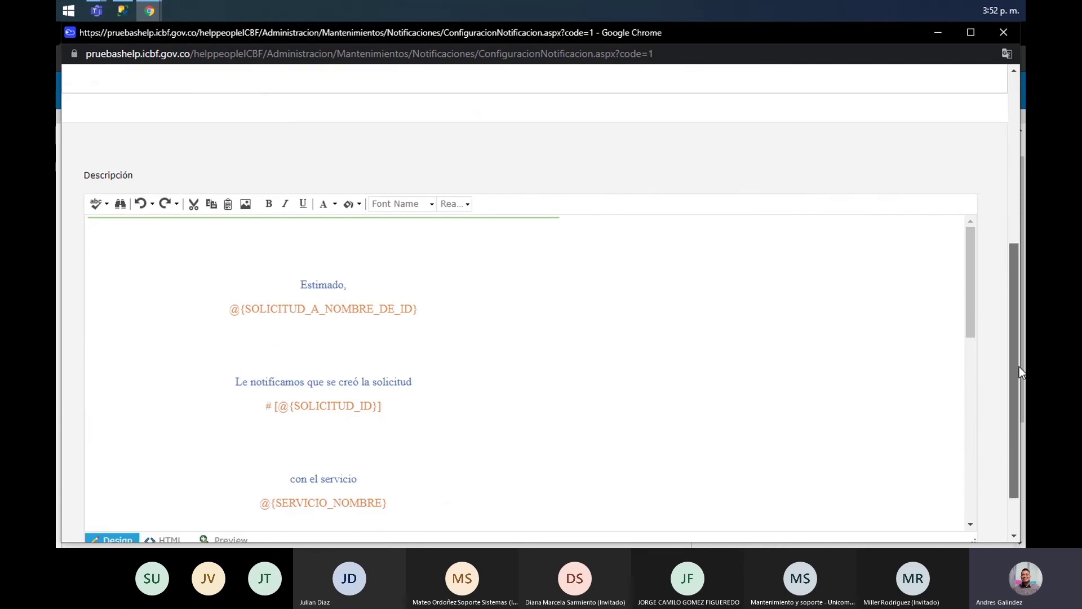
pyautogui.moveTo(347, 284); pyautogui.dragTo(299, 284)
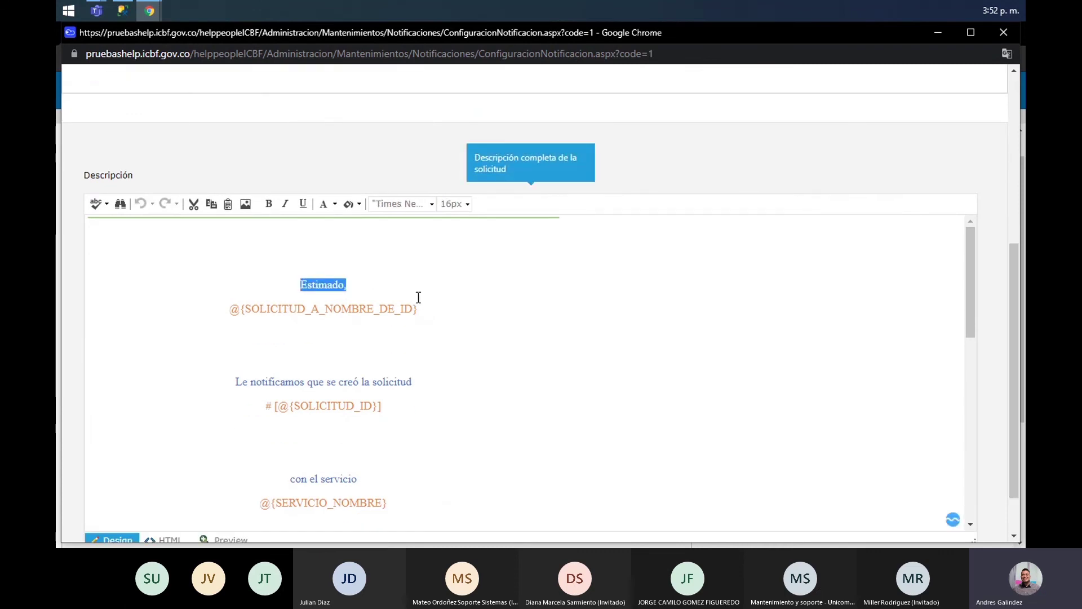
pyautogui.moveTo(471, 312); pyautogui.dragTo(228, 309)
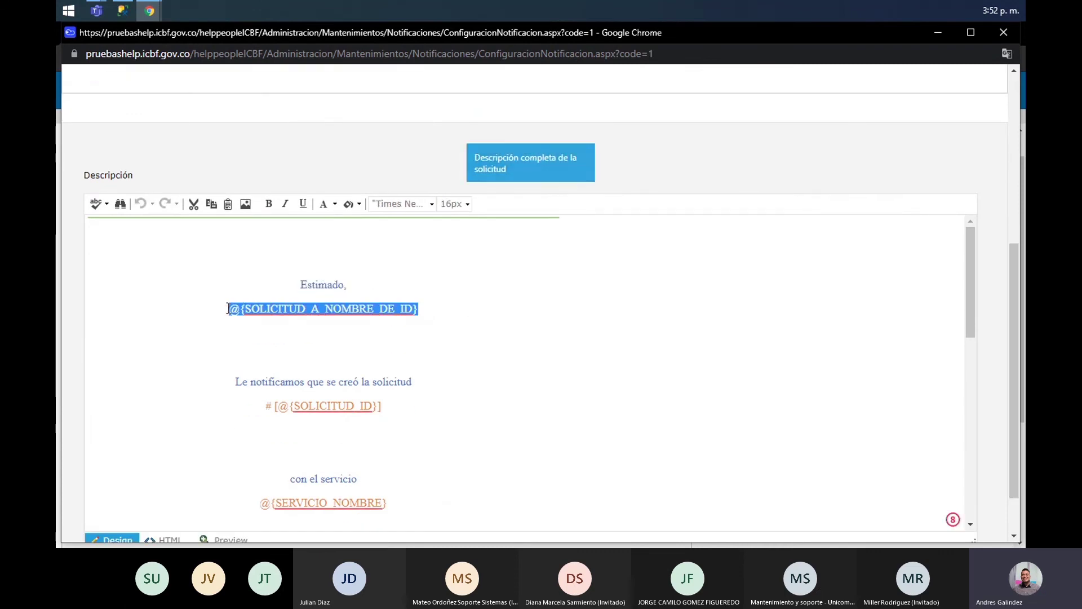
pyautogui.click(334, 309)
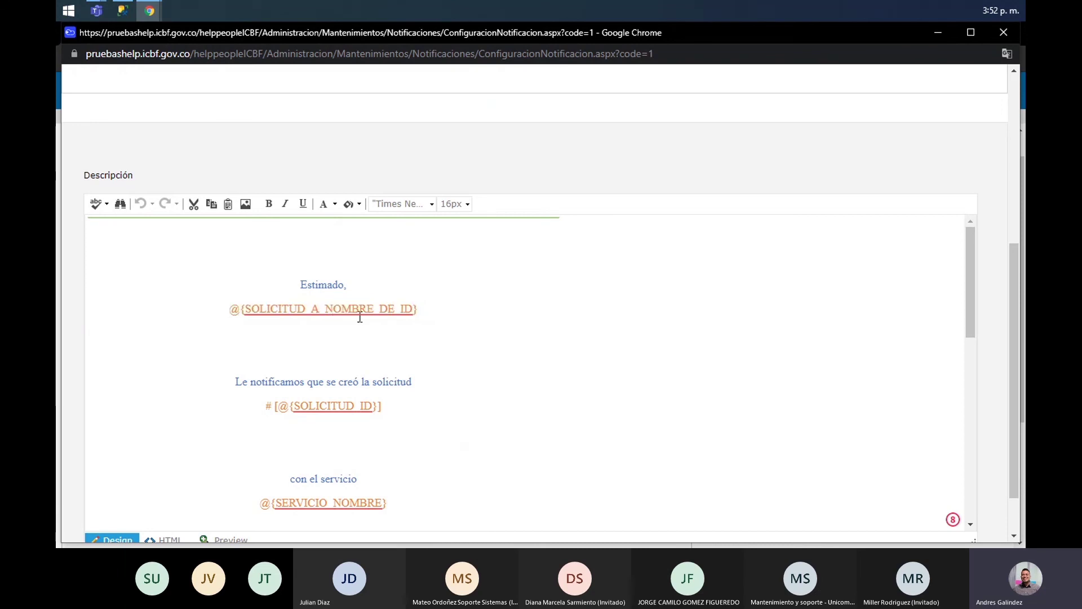
pyautogui.moveTo(266, 314); pyautogui.dragTo(236, 311)
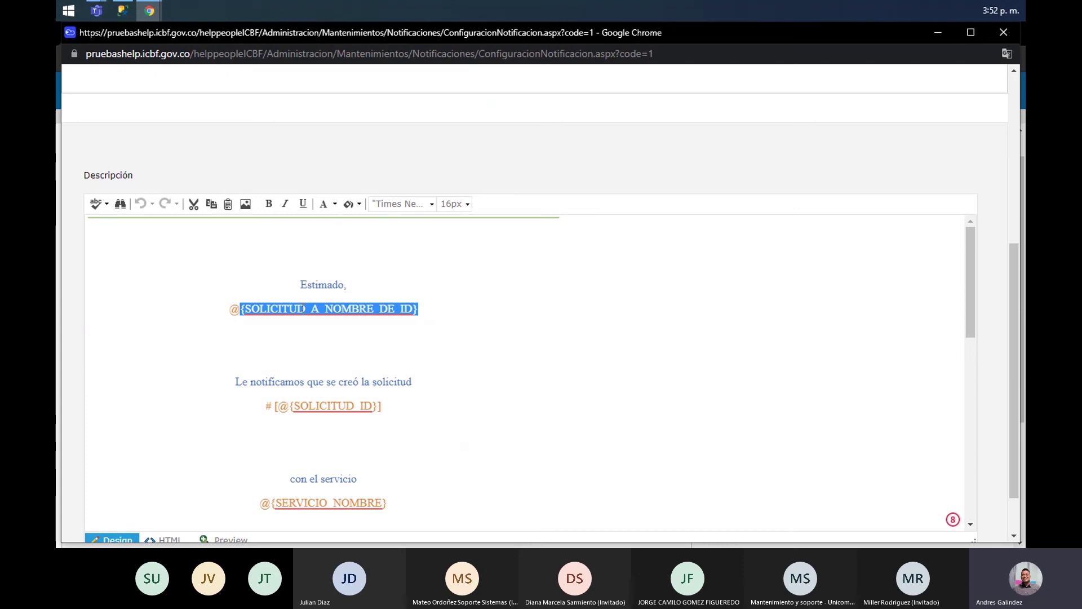
# Read the rest of the notification body down to the Empresa and Fecha fields and close the notification window without saving
pyautogui.moveTo(968, 232); pyautogui.dragTo(972, 174)
pyautogui.click(679, 270)
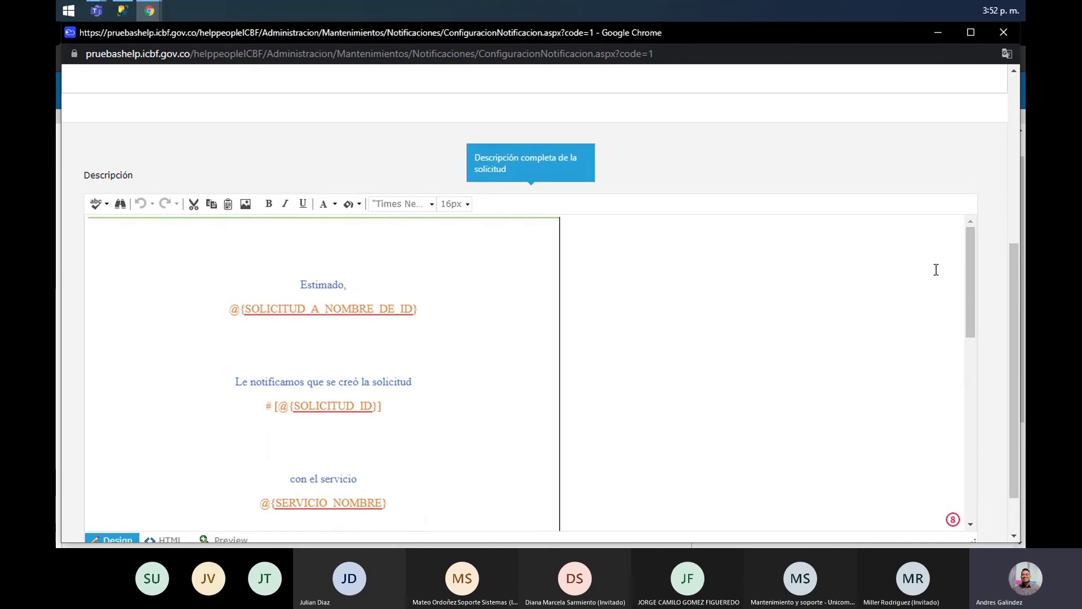
pyautogui.moveTo(968, 235); pyautogui.dragTo(960, 430)
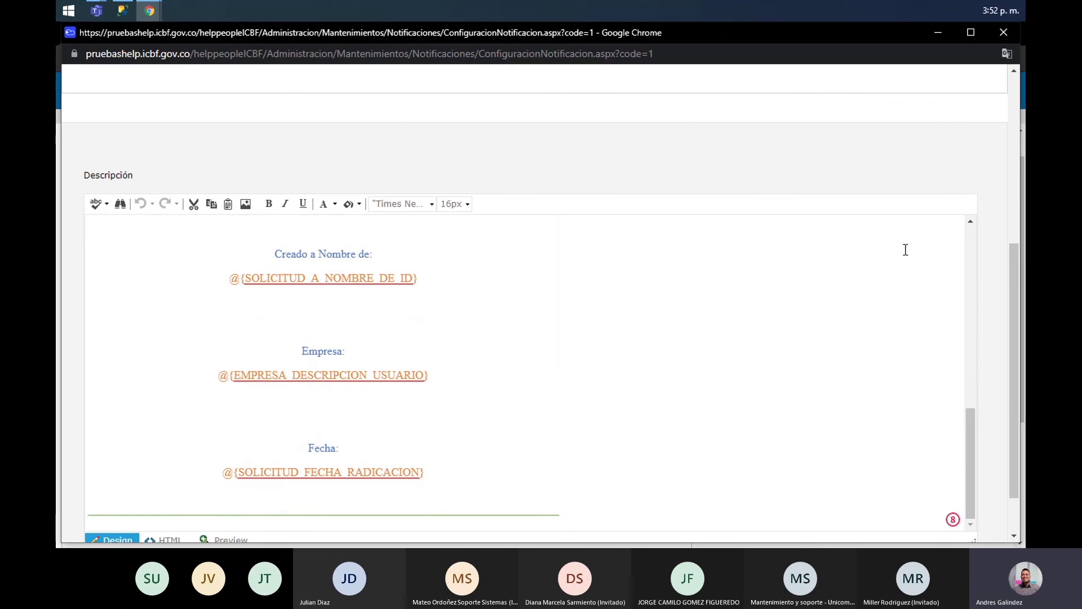
pyautogui.click(1002, 32)
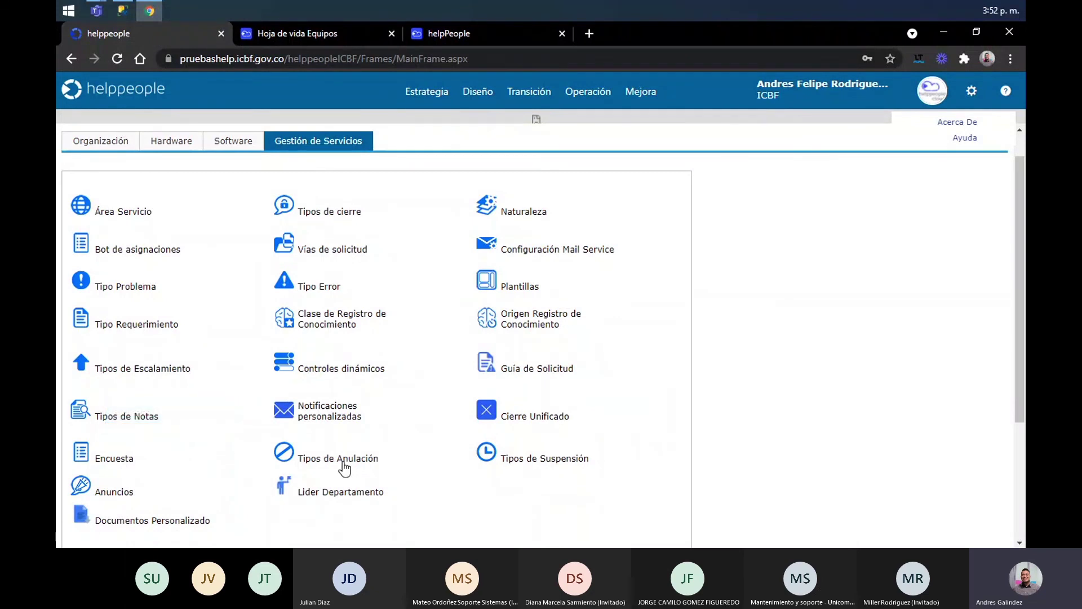
# Review the Software, Hardware and Organización parameter groups and return to Gestión de Servicios
pyautogui.moveTo(341, 459); pyautogui.dragTo(466, 507)
pyautogui.click(489, 501)
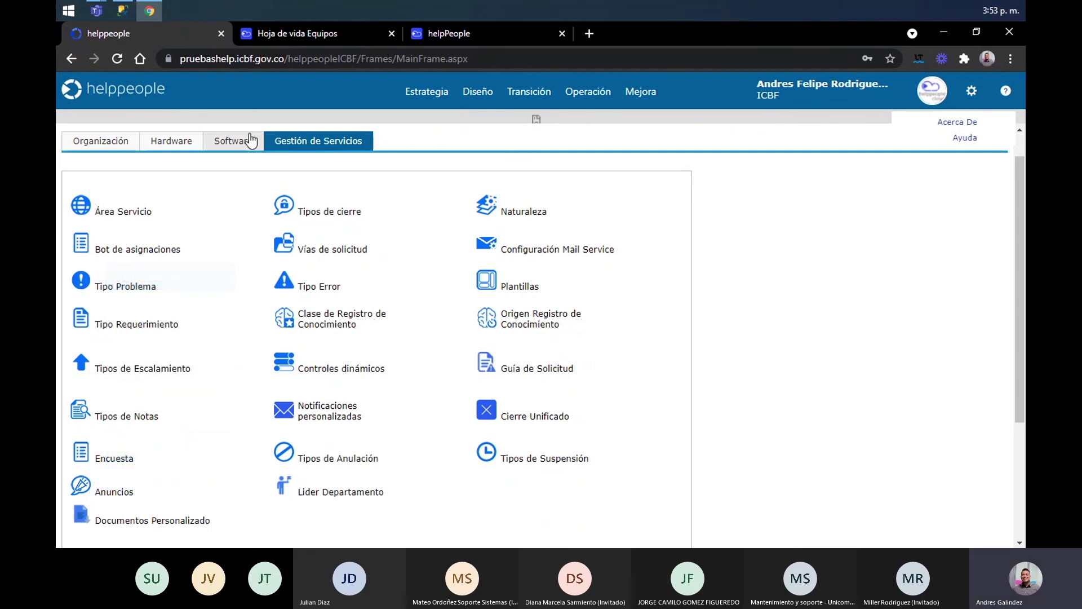
pyautogui.moveTo(971, 98)
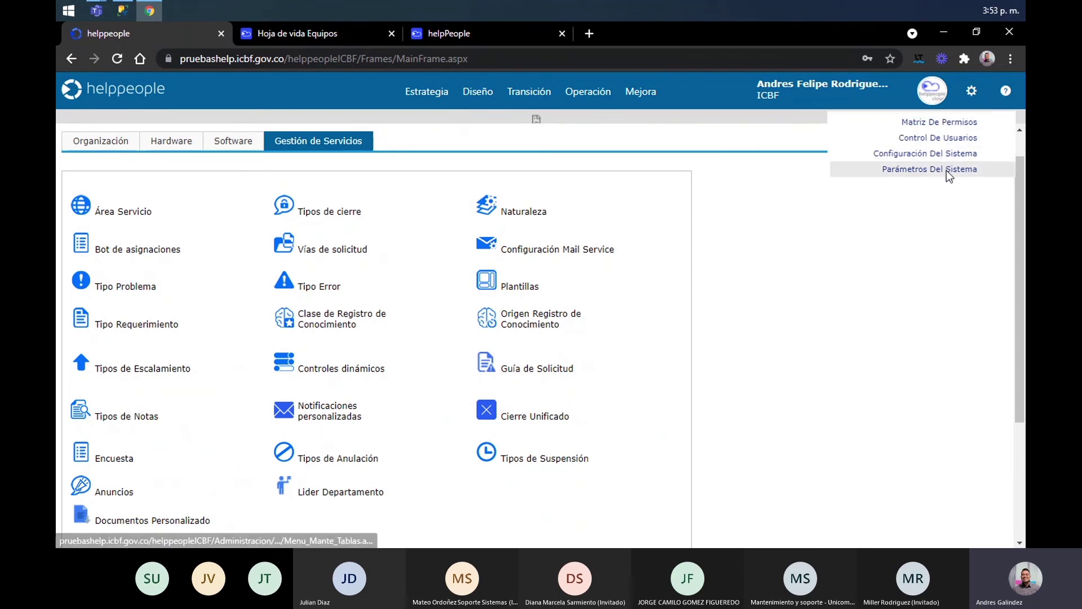
pyautogui.click(237, 141)
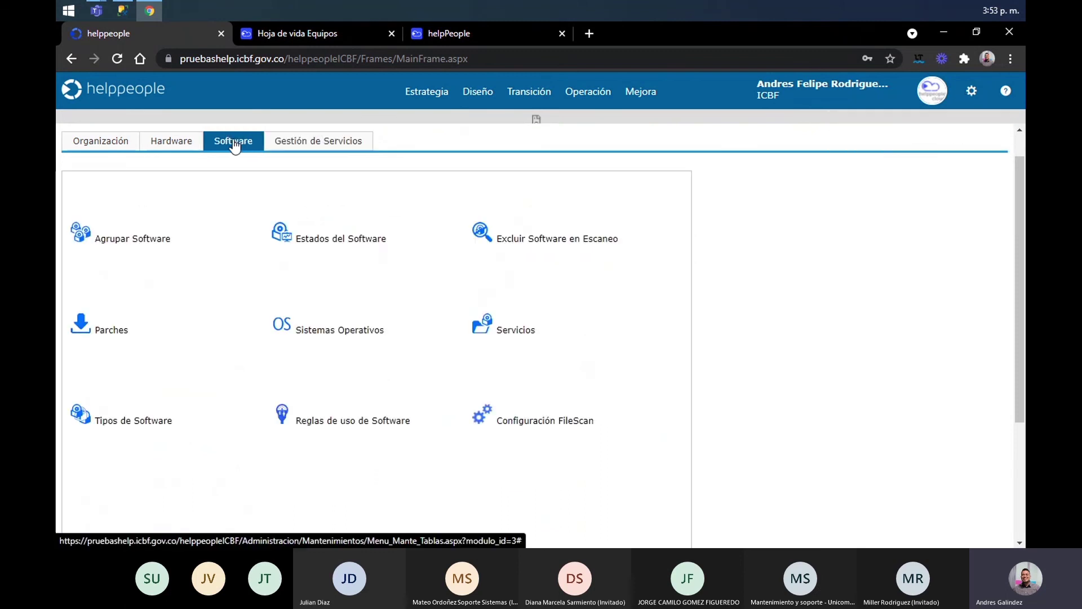
pyautogui.click(190, 145)
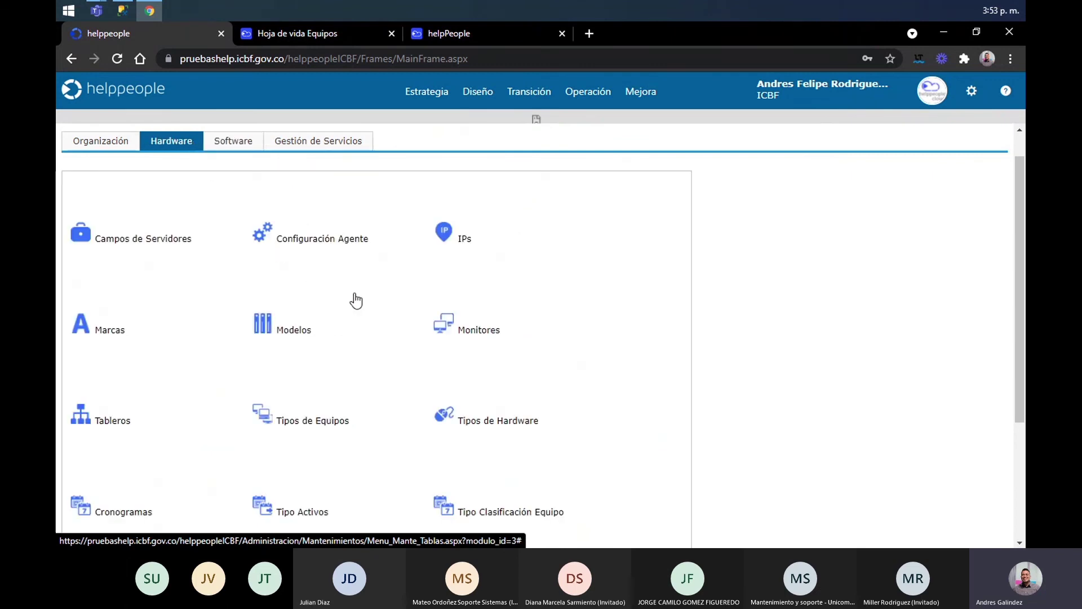
pyautogui.click(119, 142)
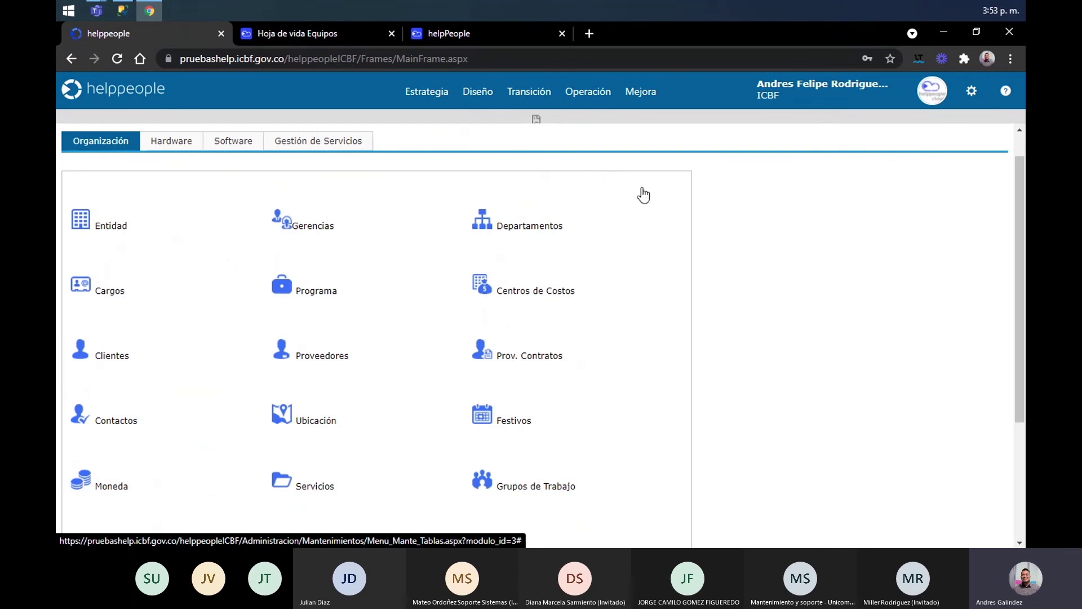
pyautogui.click(343, 147)
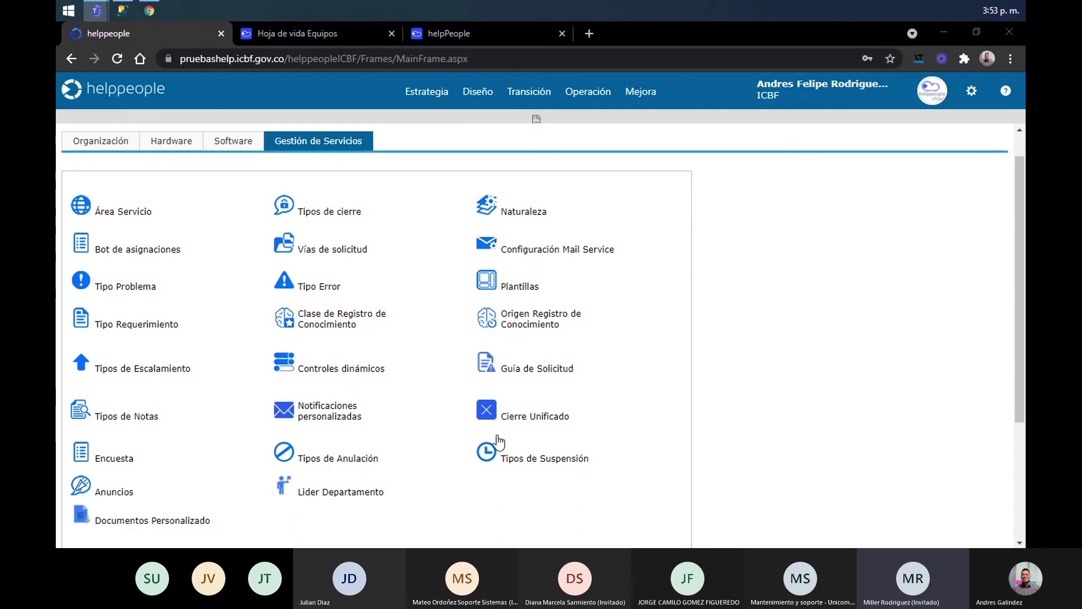
# Open Configuración del Sistema and look over the mail server block from Servidor de Correo 1 through Probar correo
pyautogui.click(973, 93)
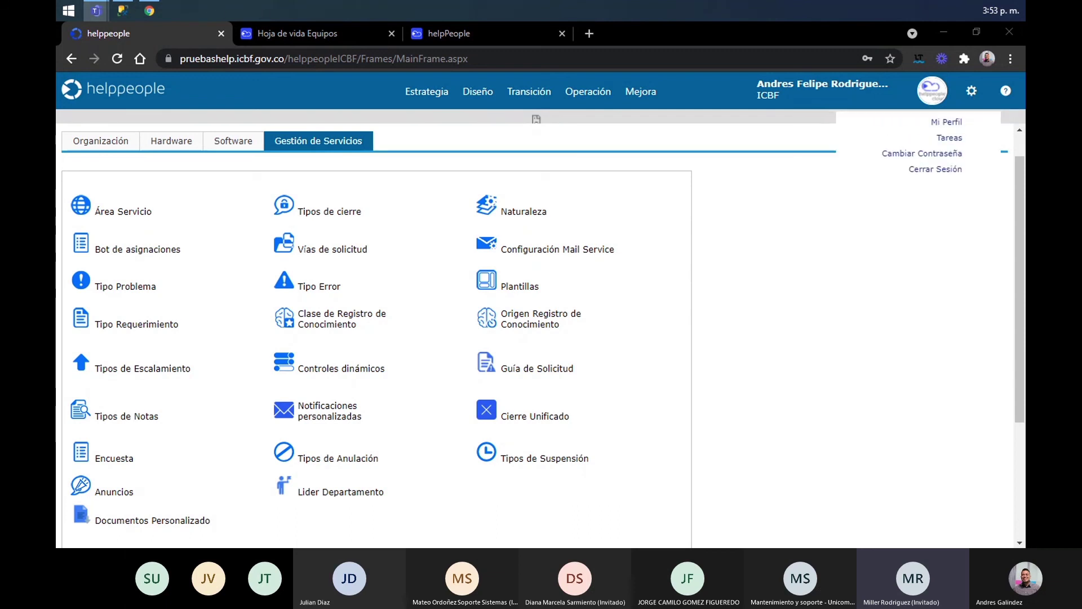
pyautogui.click(971, 93)
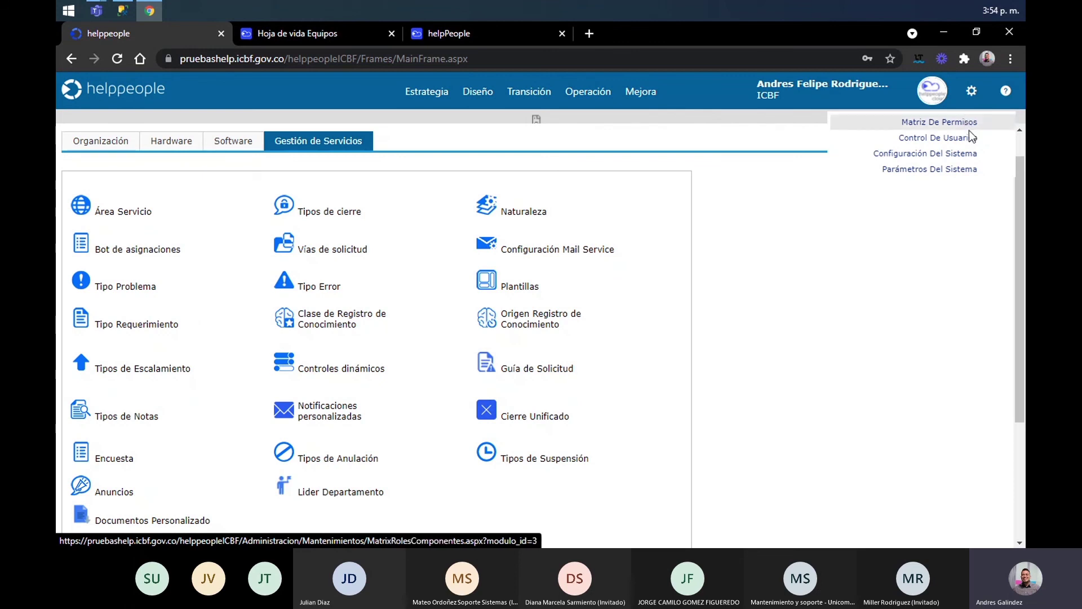
pyautogui.click(972, 154)
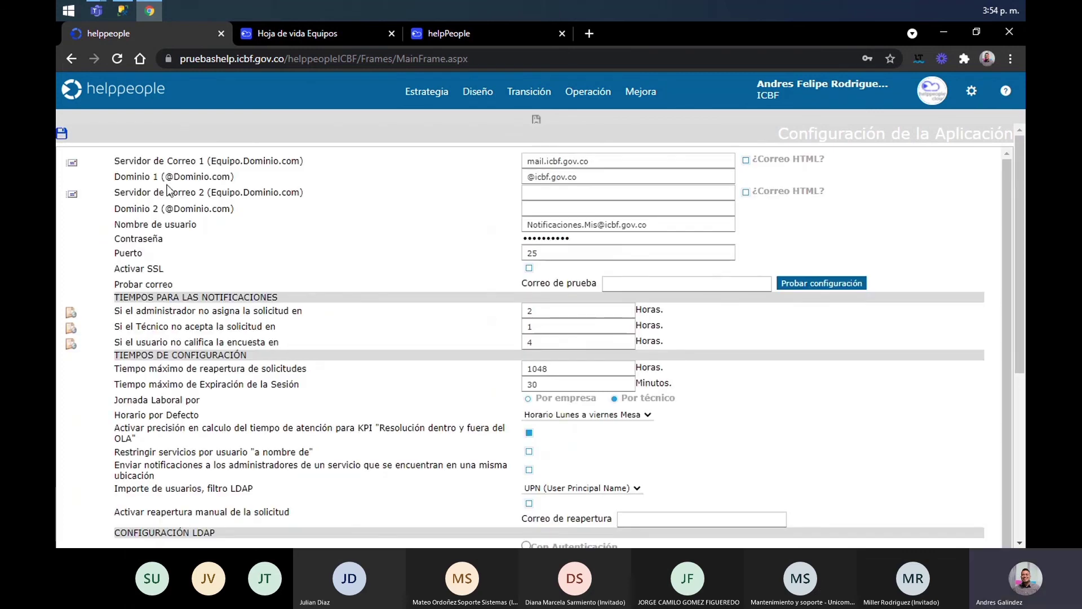
pyautogui.moveTo(972, 93)
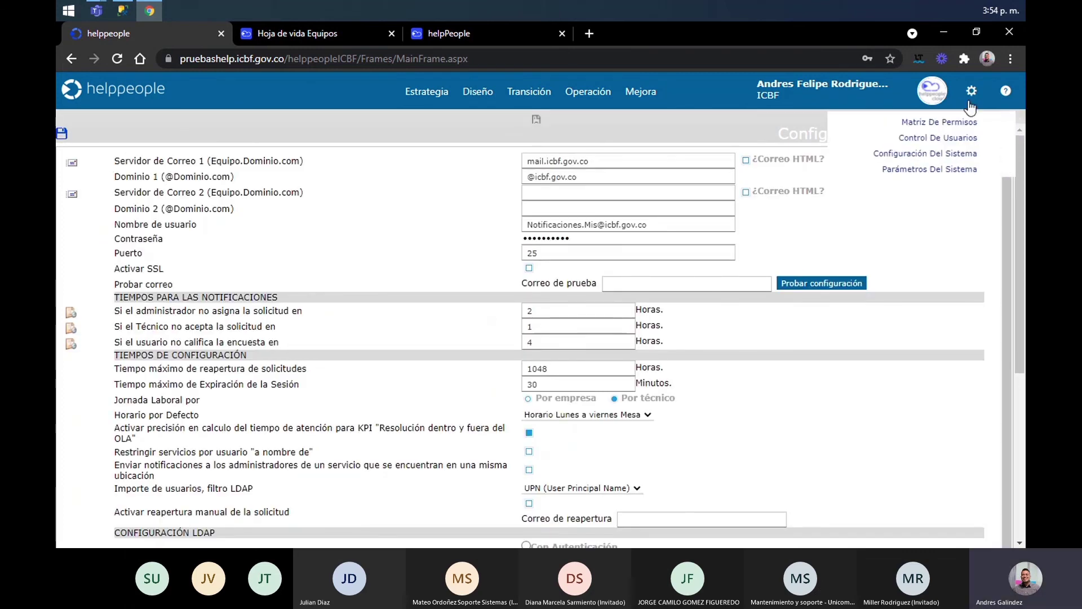
pyautogui.click(964, 154)
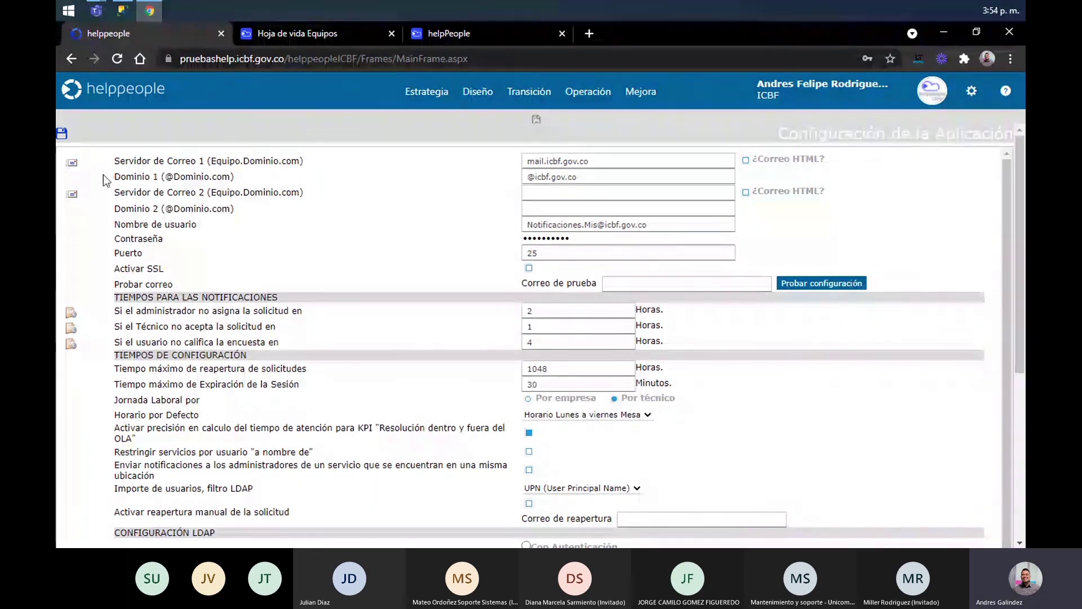
pyautogui.moveTo(111, 159); pyautogui.dragTo(589, 284)
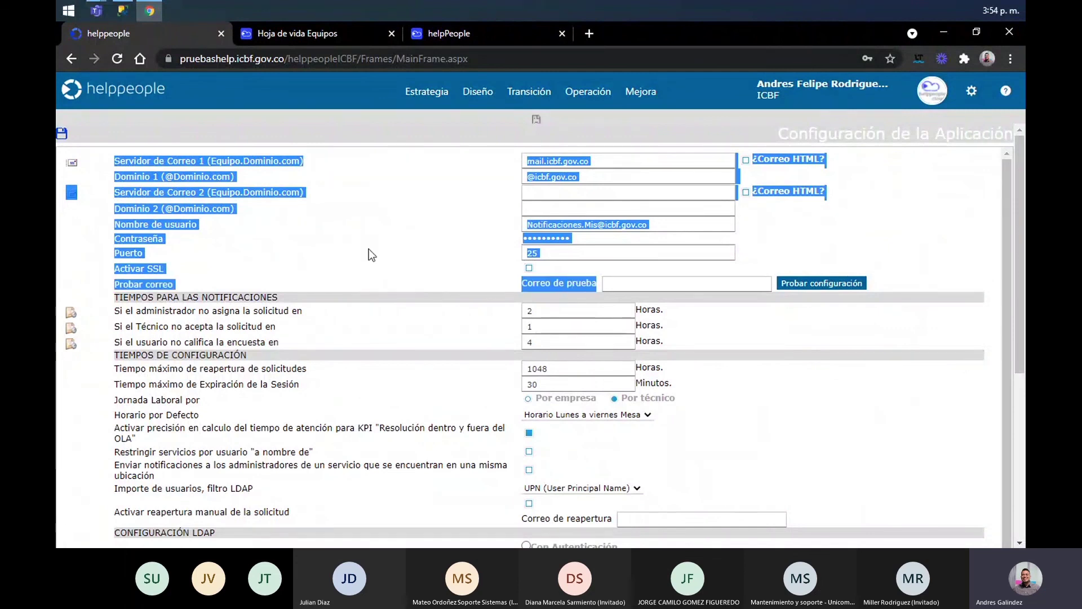
pyautogui.click(370, 249)
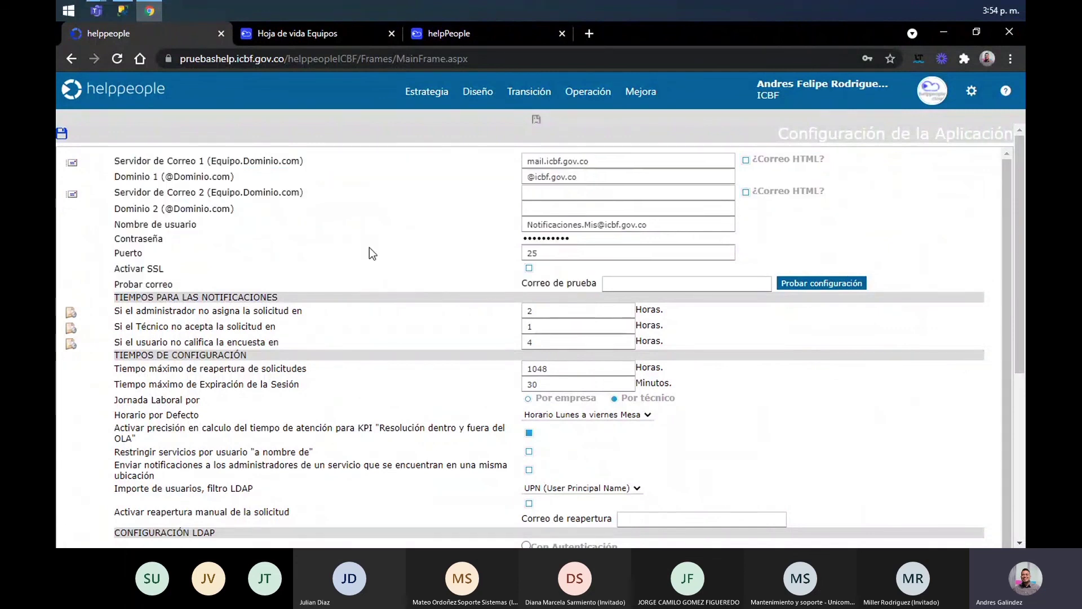
# Inspect the Servidor de Correo 1, Puerto, Nombre de usuario and Contraseña fields of the mail configuration without changing them
pyautogui.click(623, 162)
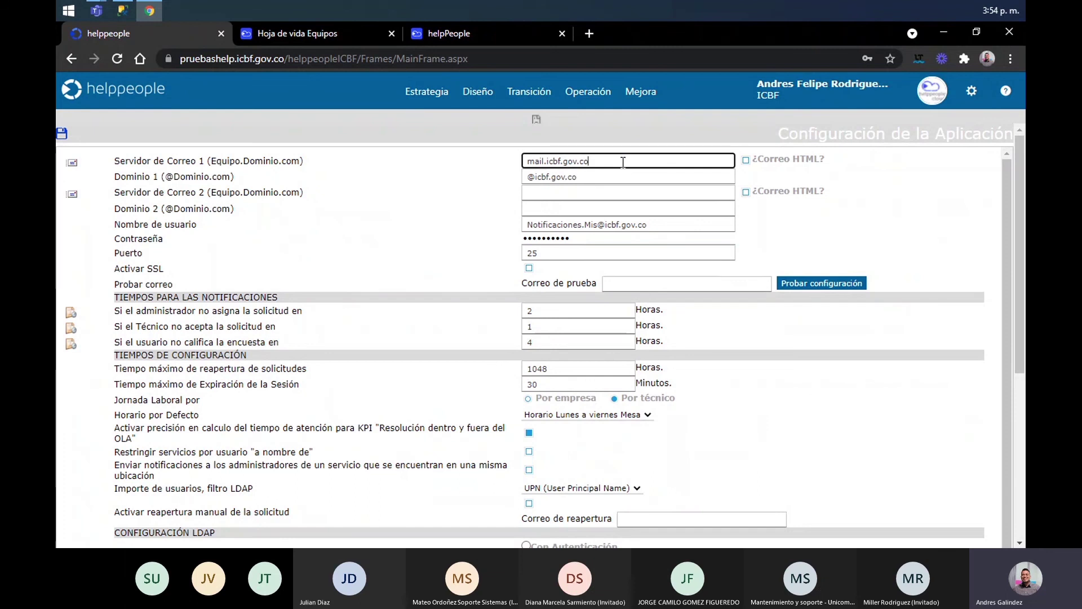
pyautogui.doubleClick(603, 161)
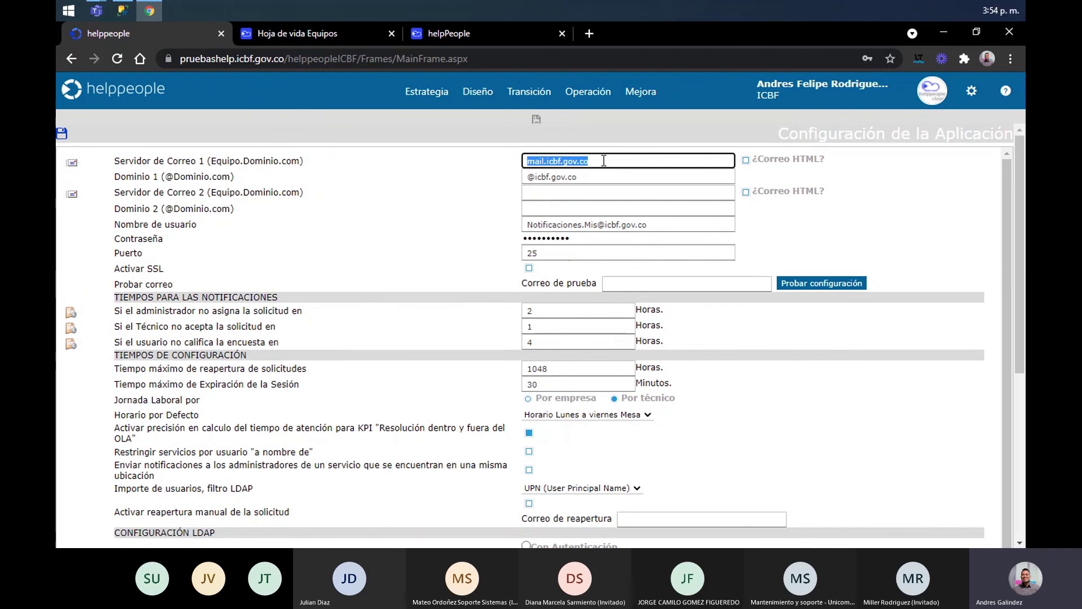
pyautogui.click(604, 160)
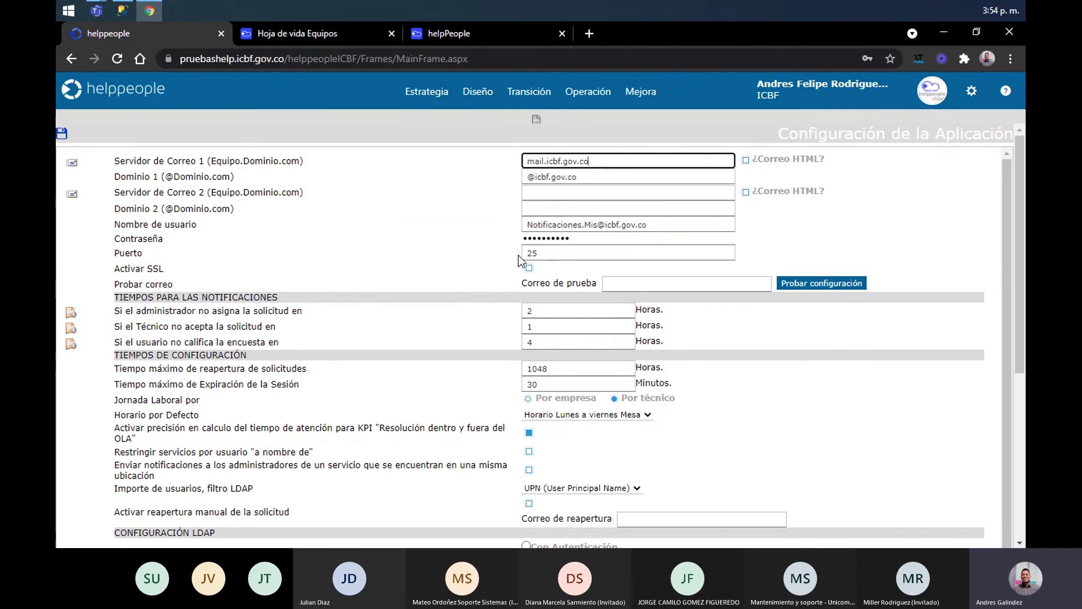
pyautogui.moveTo(541, 253); pyautogui.dragTo(519, 252)
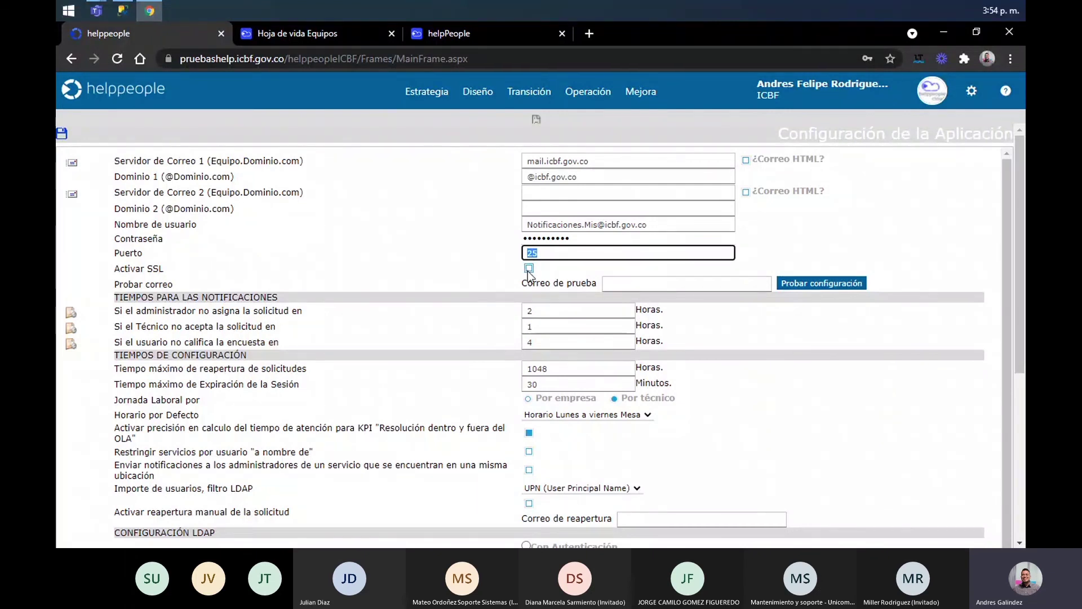
pyautogui.click(670, 225)
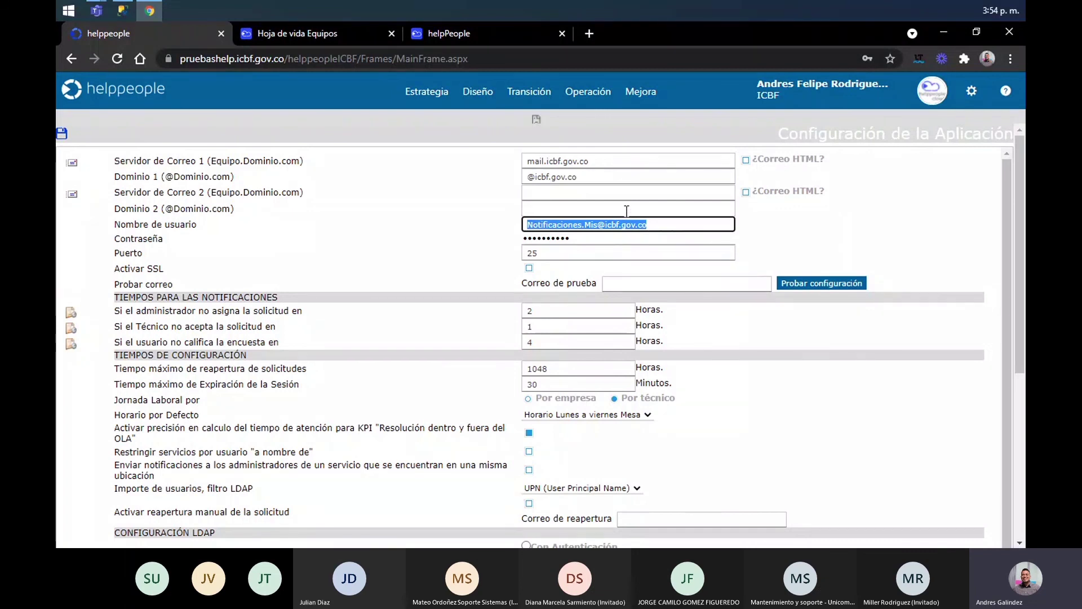
pyautogui.click(638, 236)
pyautogui.moveTo(638, 237); pyautogui.dragTo(452, 234)
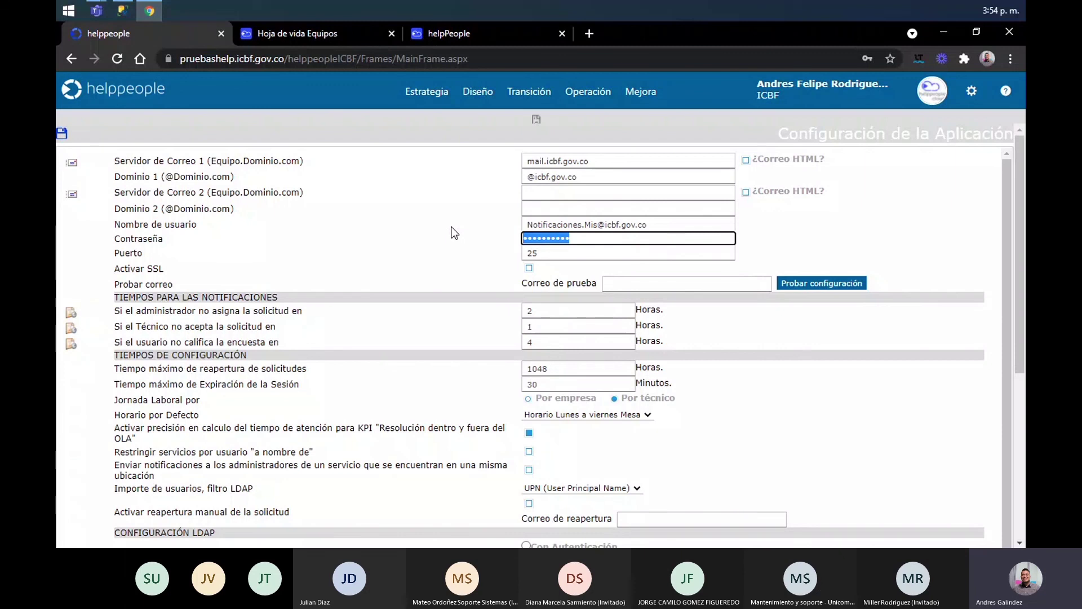
# Recheck the Servidor de Correo 1 entry and highlight the Dominio 1 value without editing either field
pyautogui.moveTo(594, 160); pyautogui.dragTo(407, 160)
pyautogui.click(692, 180)
pyautogui.click(687, 190)
pyautogui.click(621, 177)
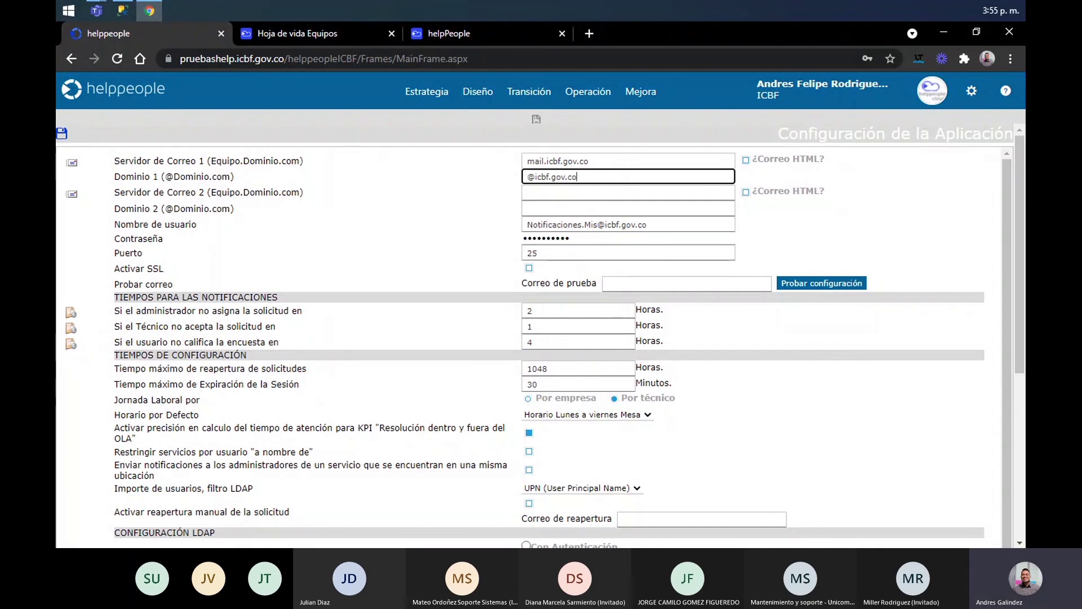
pyautogui.hotkey('alt', 'Tab')
pyautogui.hotkey('alt', 'Tab')
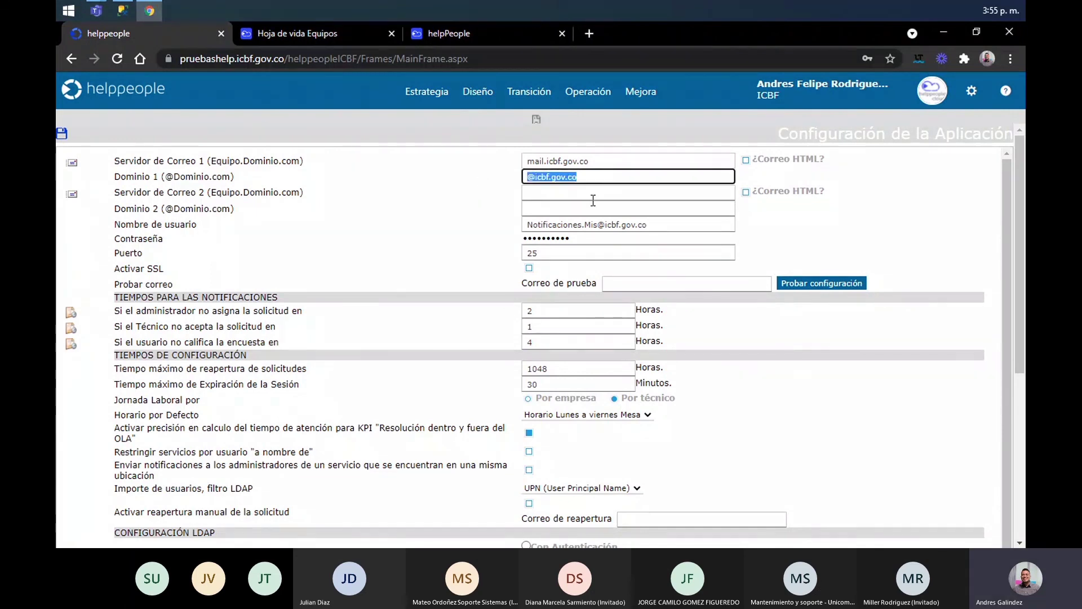
# Fill Correo de prueba with the test recipient's e-mail, send a test message through the mail configuration and dismiss the notice
pyautogui.click(661, 284)
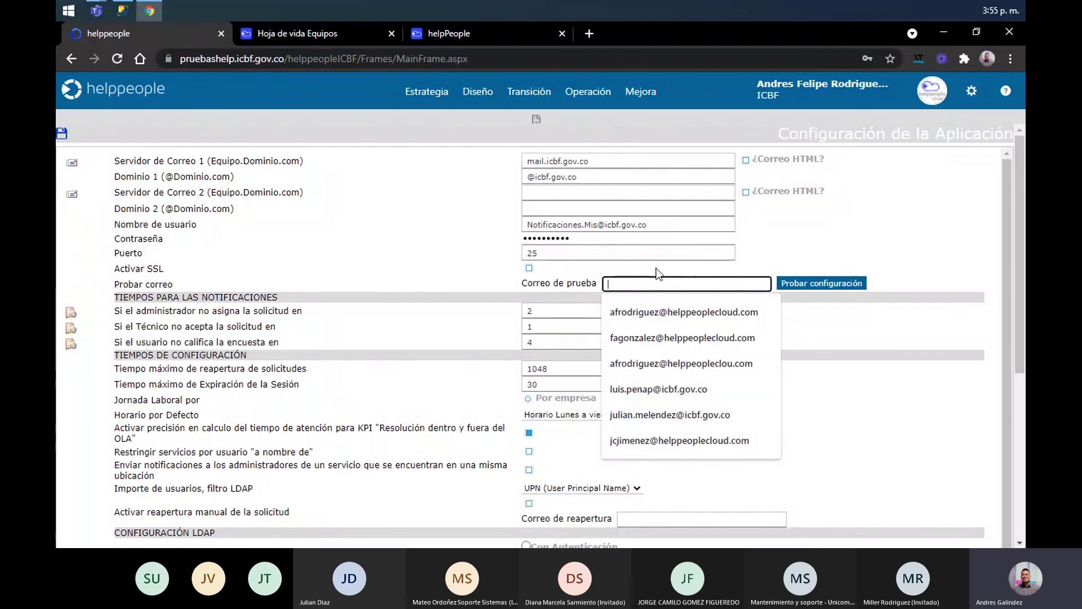
pyautogui.click(683, 315)
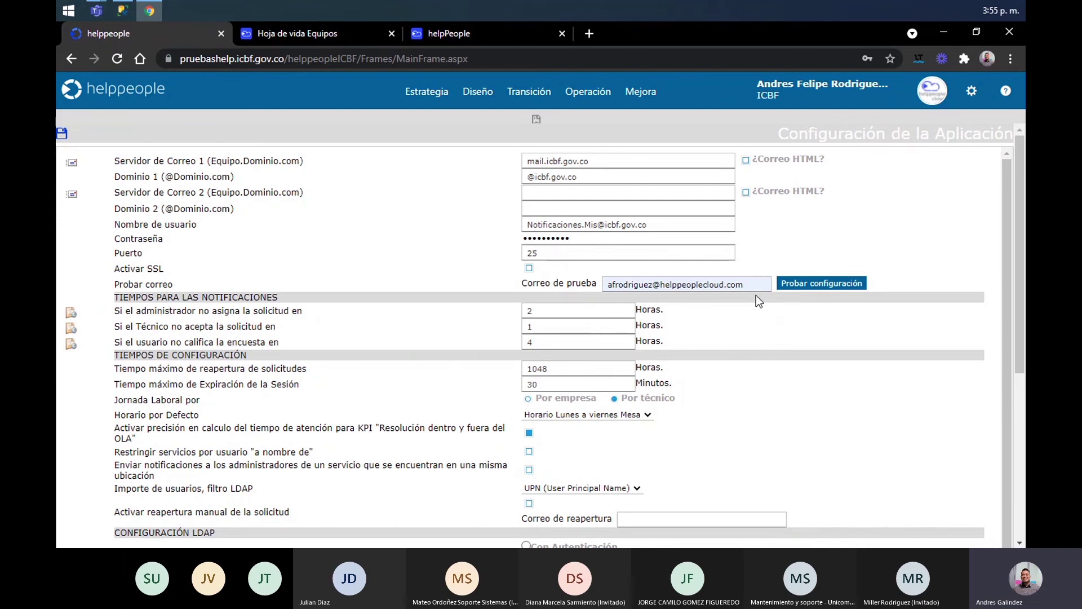
pyautogui.doubleClick(530, 252)
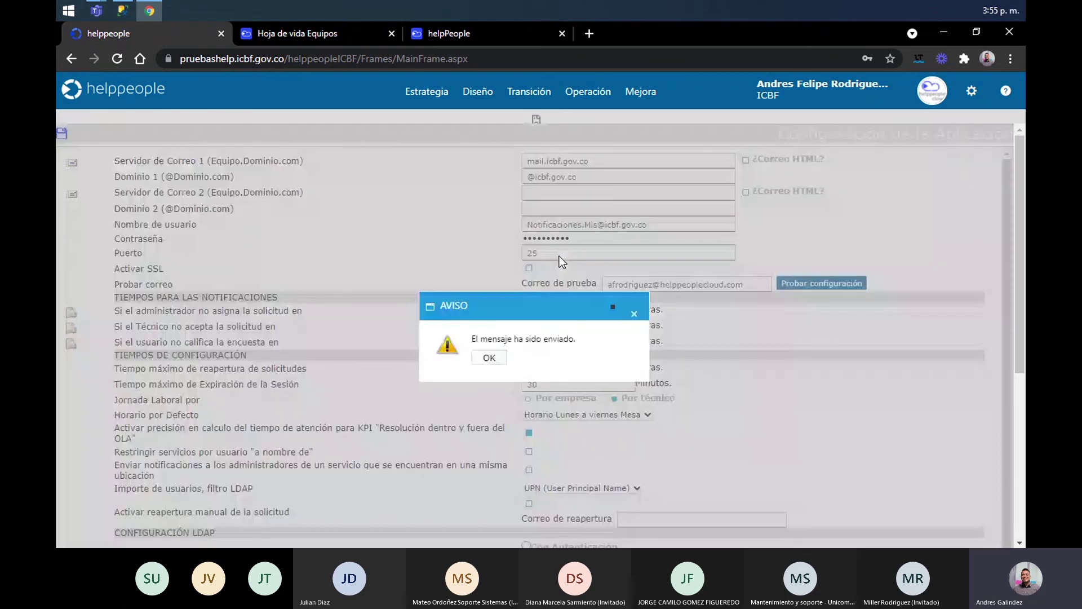
pyautogui.click(488, 358)
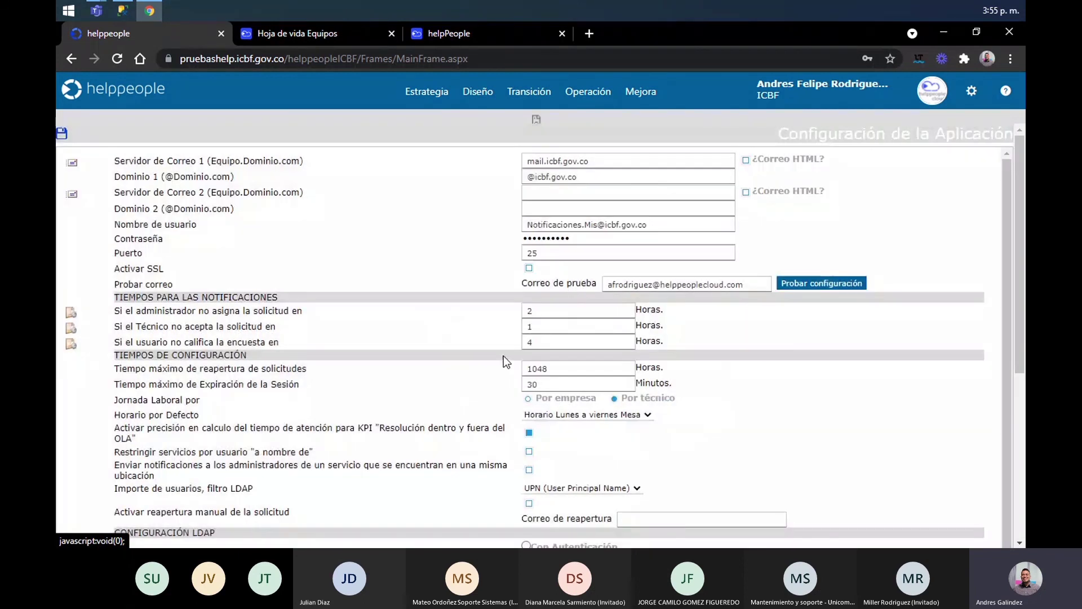
pyautogui.click(763, 283)
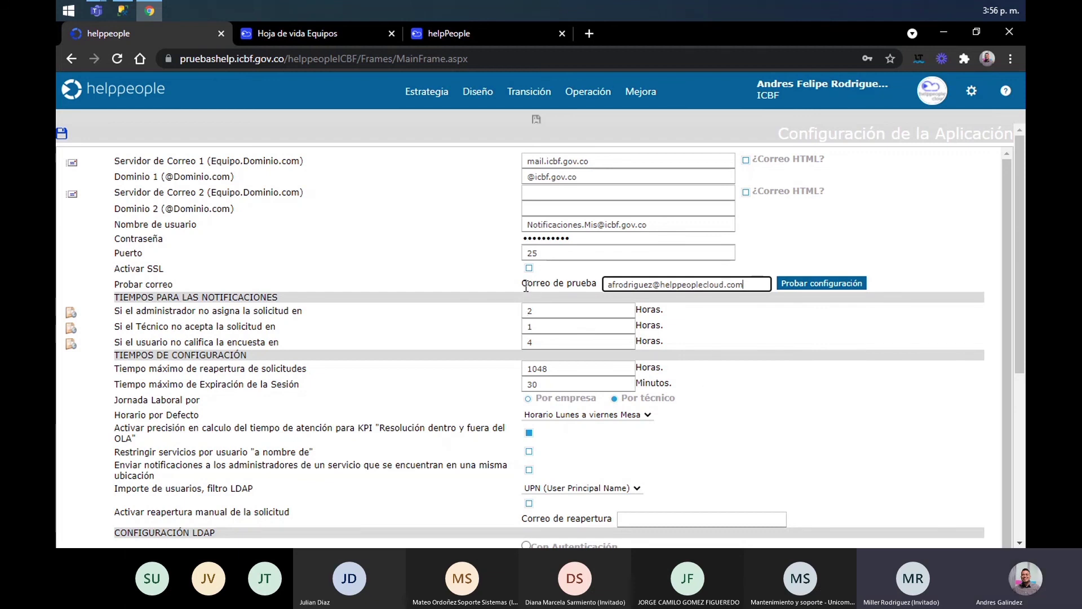
pyautogui.moveTo(525, 285); pyautogui.dragTo(595, 283)
pyautogui.click(598, 284)
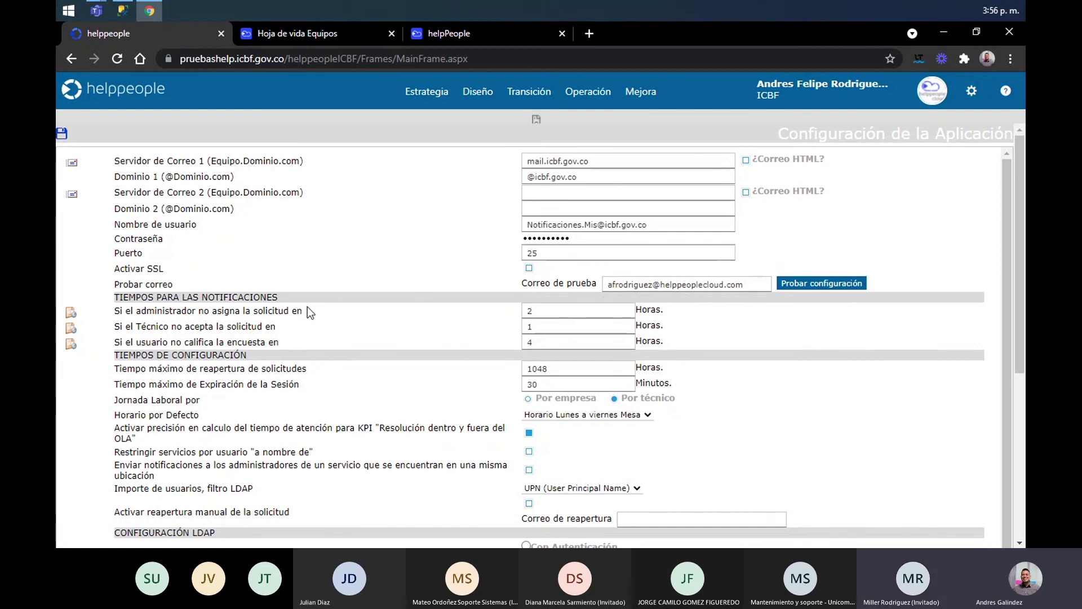
# Examine the TIEMPOS PARA LAS NOTIFICACIONES hour limits for requests without assignment, requests without technician acceptance and unrated surveys
pyautogui.moveTo(279, 297); pyautogui.dragTo(297, 319)
pyautogui.click(297, 319)
pyautogui.click(569, 307)
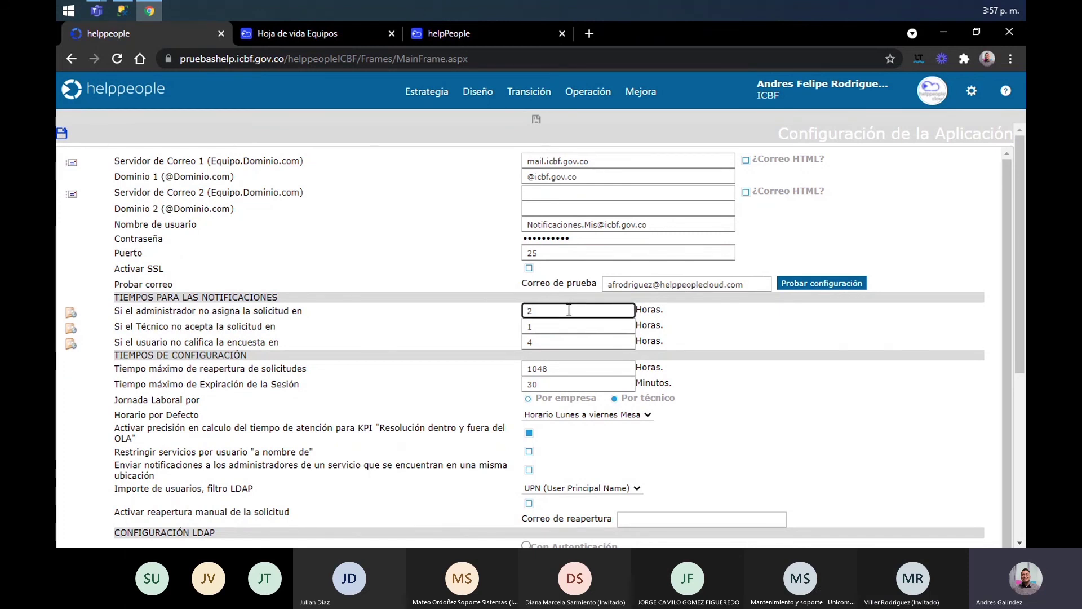
pyautogui.moveTo(156, 327); pyautogui.dragTo(260, 342)
pyautogui.click(486, 325)
pyautogui.click(584, 327)
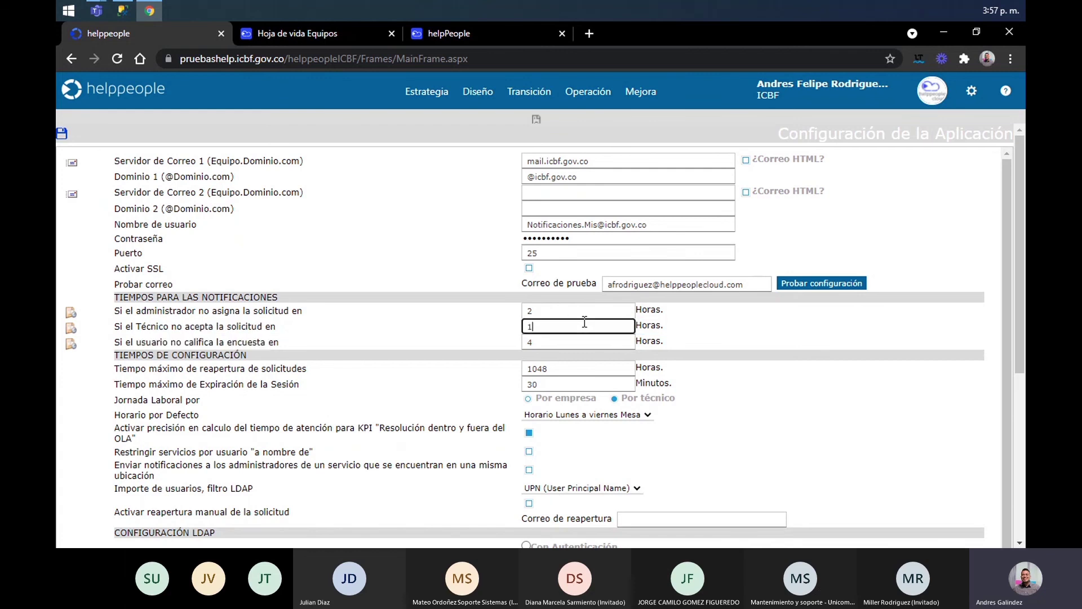
pyautogui.moveTo(287, 342); pyautogui.dragTo(113, 345)
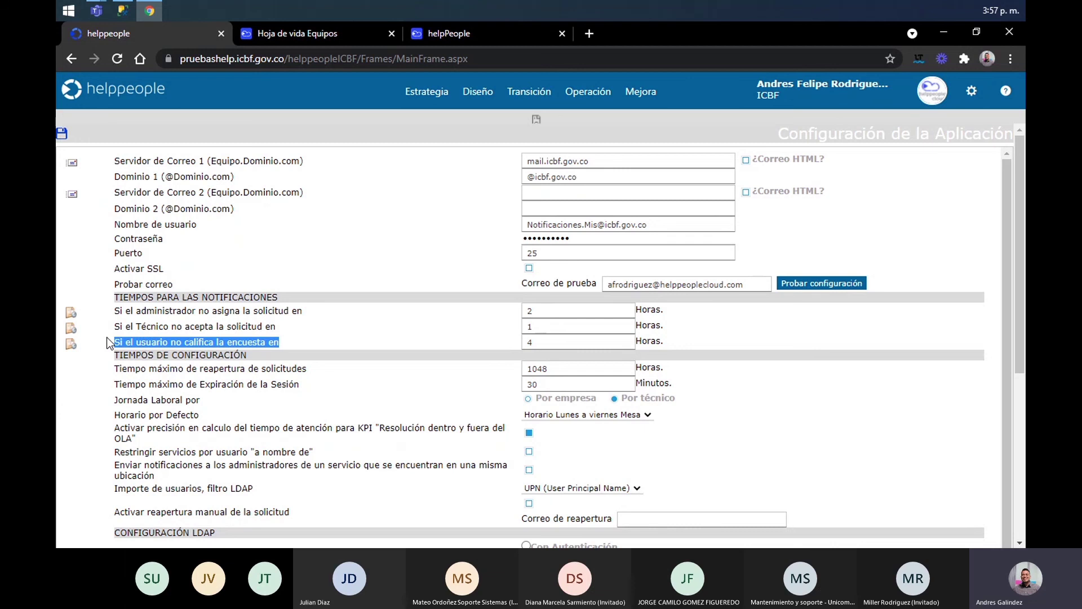
pyautogui.click(593, 344)
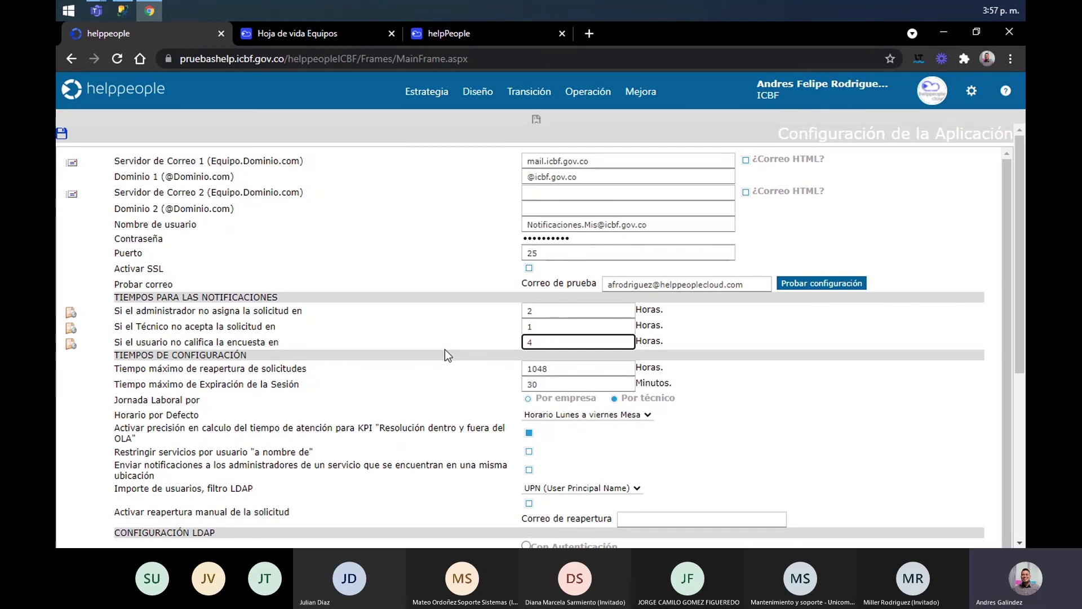
pyautogui.moveTo(285, 342); pyautogui.dragTo(116, 333)
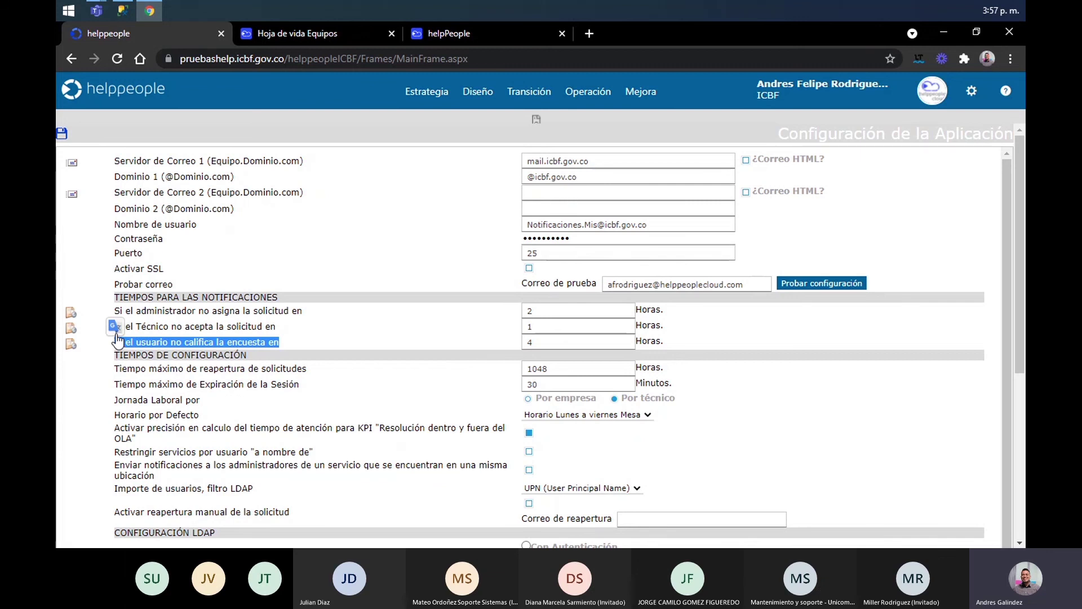
pyautogui.click(134, 365)
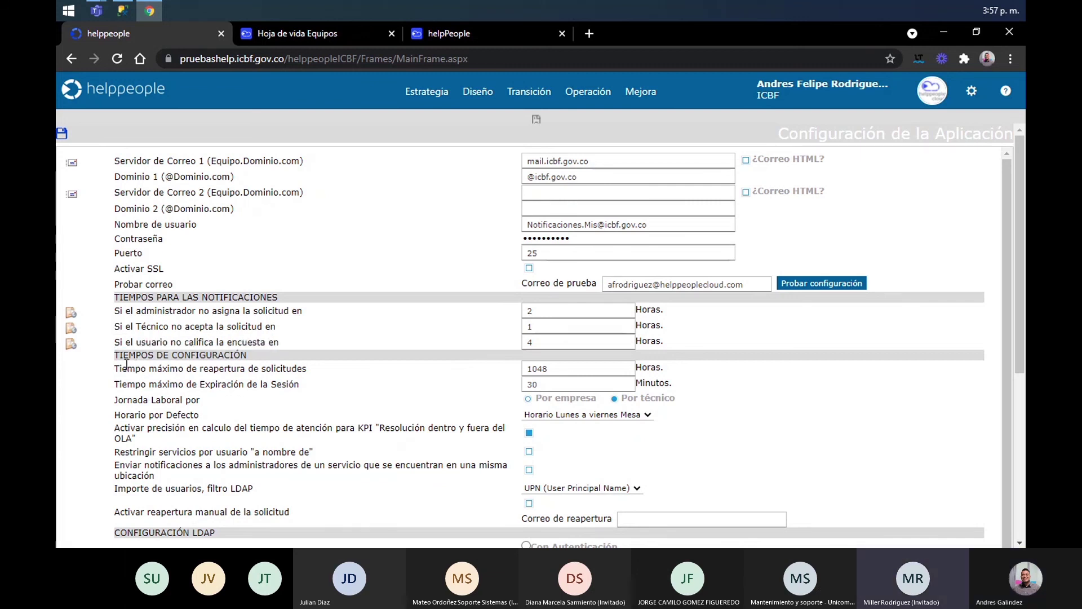
# Examine the Tiempo máximo de reapertura de solicitudes setting and its hours value under TIEMPOS DE CONFIGURACIÓN
pyautogui.moveTo(116, 367); pyautogui.dragTo(314, 374)
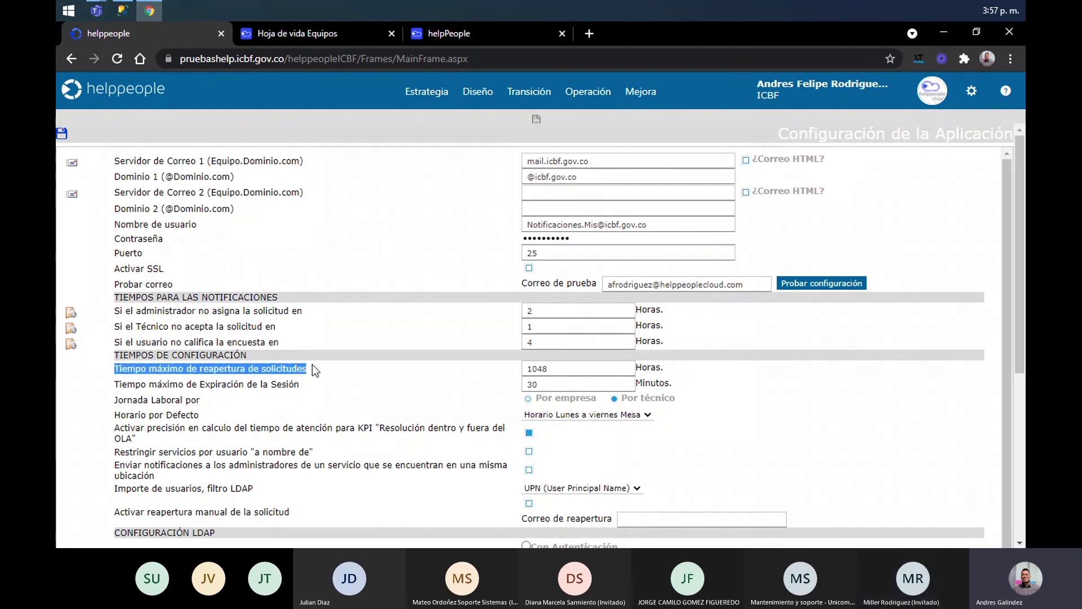
pyautogui.click(313, 366)
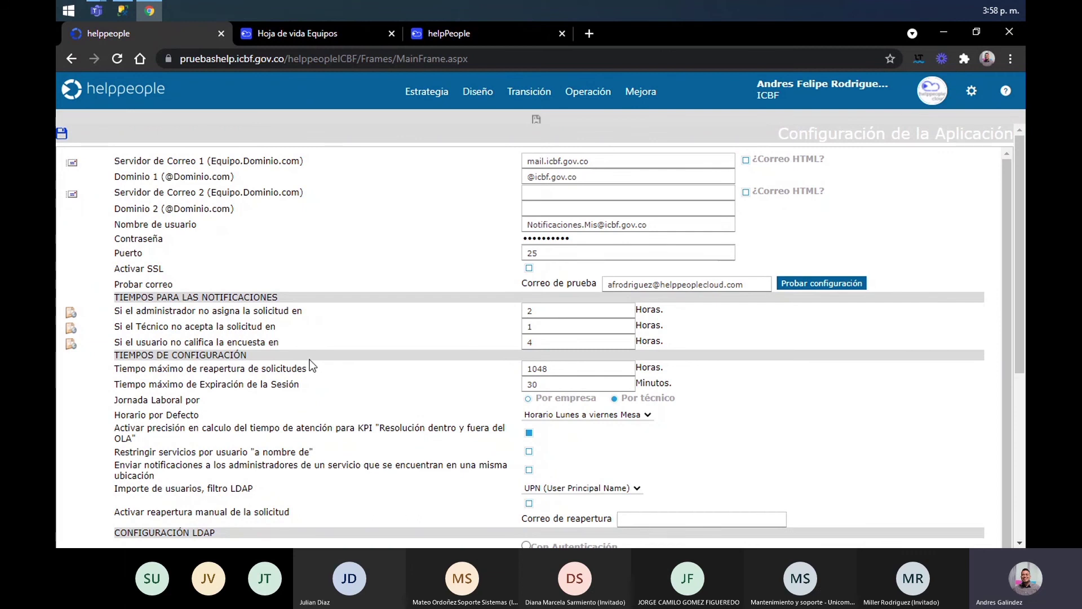
pyautogui.click(538, 365)
pyautogui.doubleClick(538, 366)
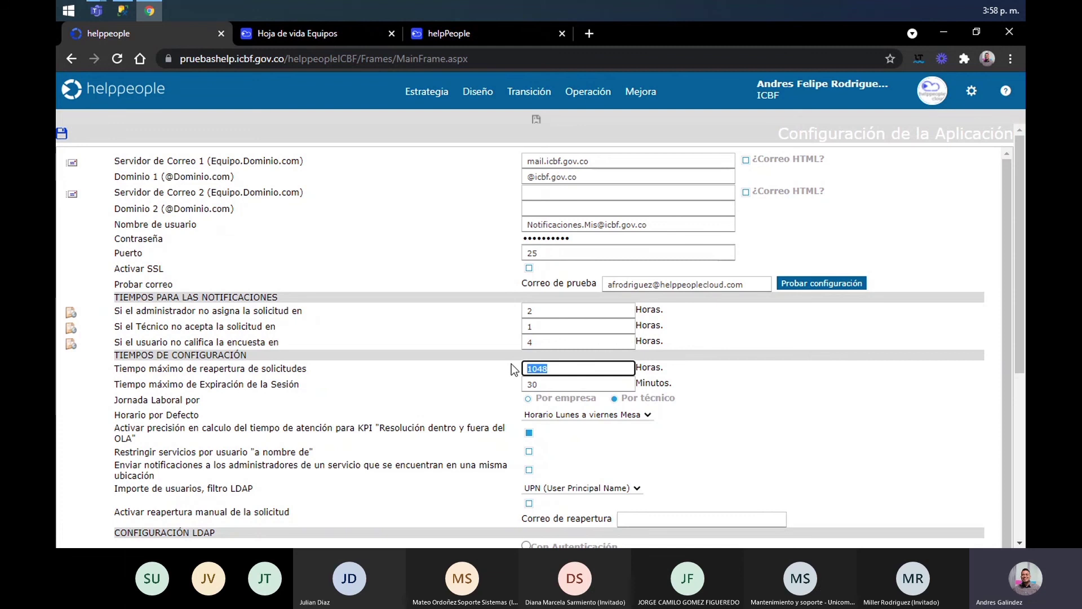
pyautogui.moveTo(584, 367); pyautogui.dragTo(514, 361)
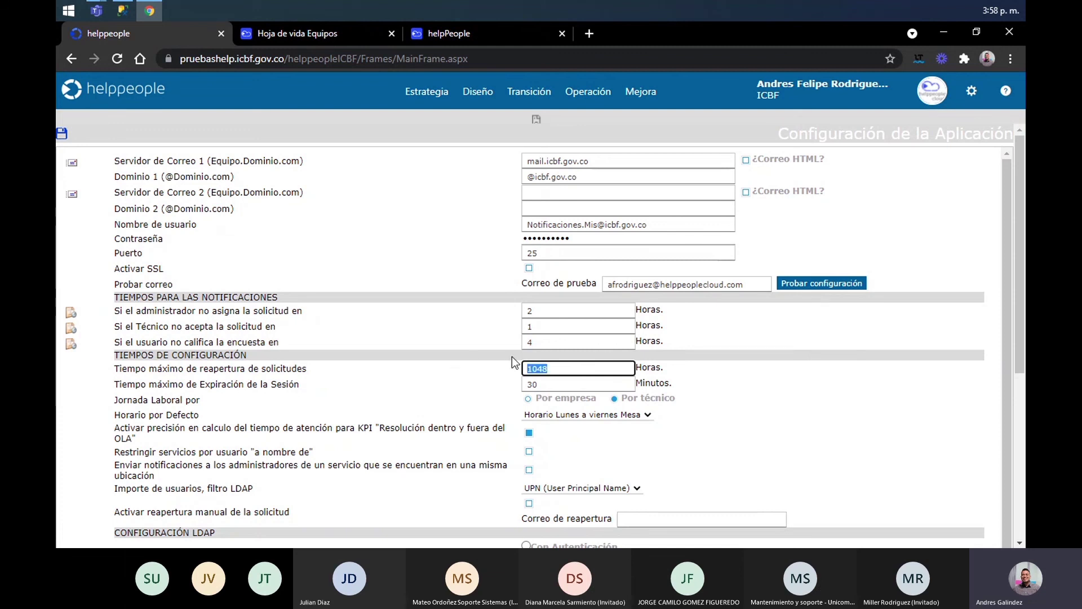
pyautogui.click(573, 366)
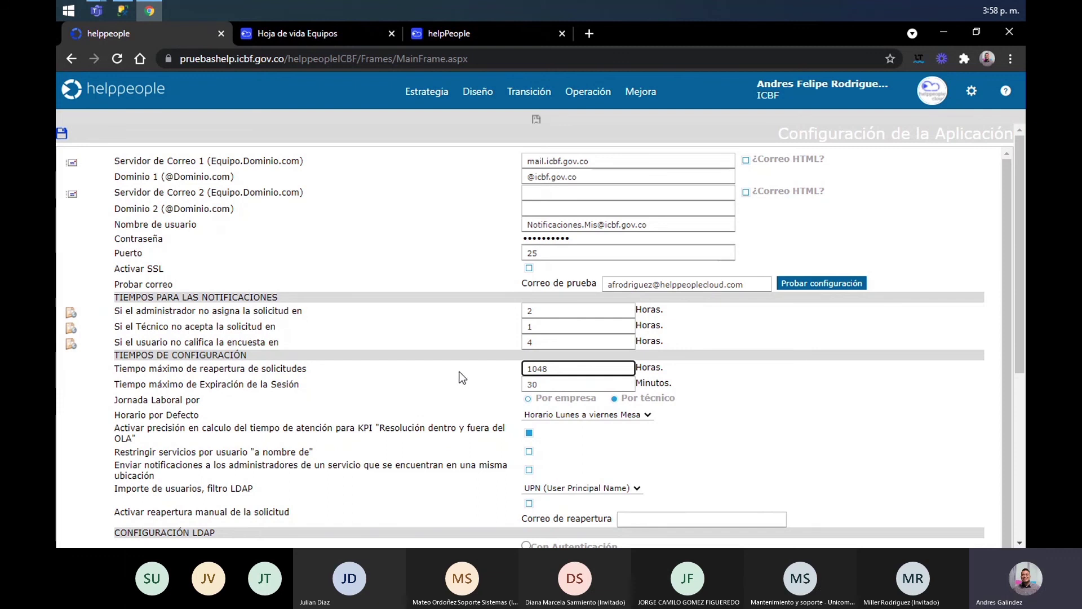
pyautogui.moveTo(329, 367); pyautogui.dragTo(152, 344)
pyautogui.click(152, 344)
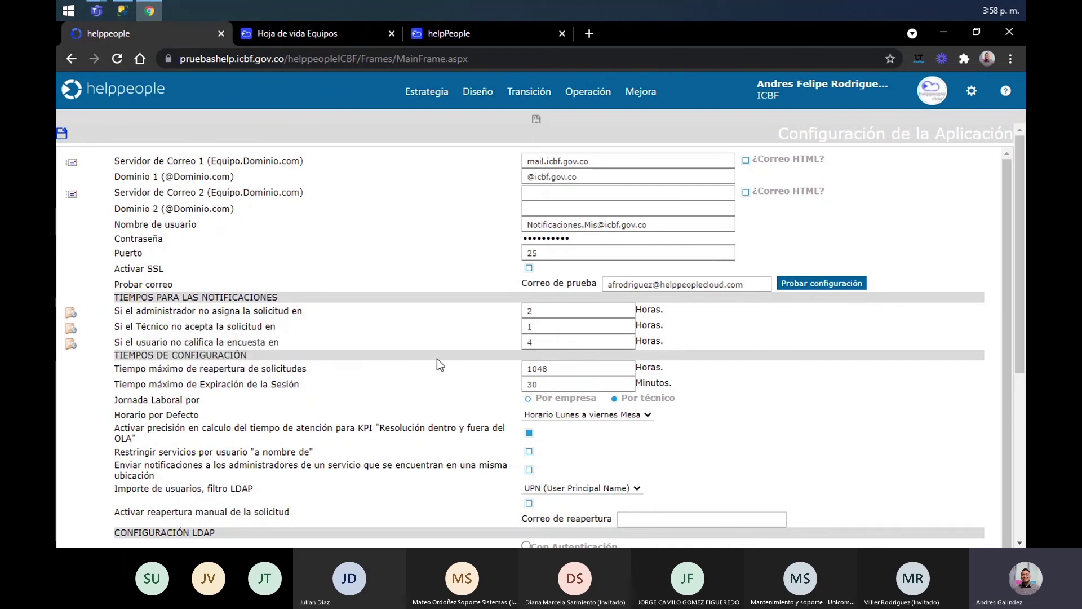
pyautogui.moveTo(1005, 270); pyautogui.dragTo(1005, 269)
pyautogui.hotkey('alt', 'Tab')
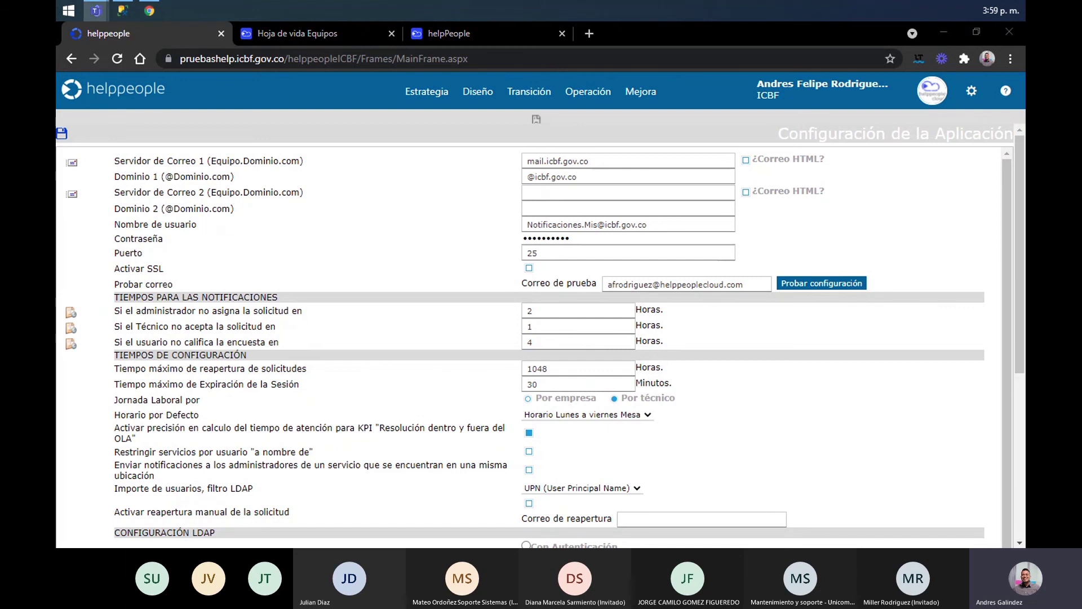